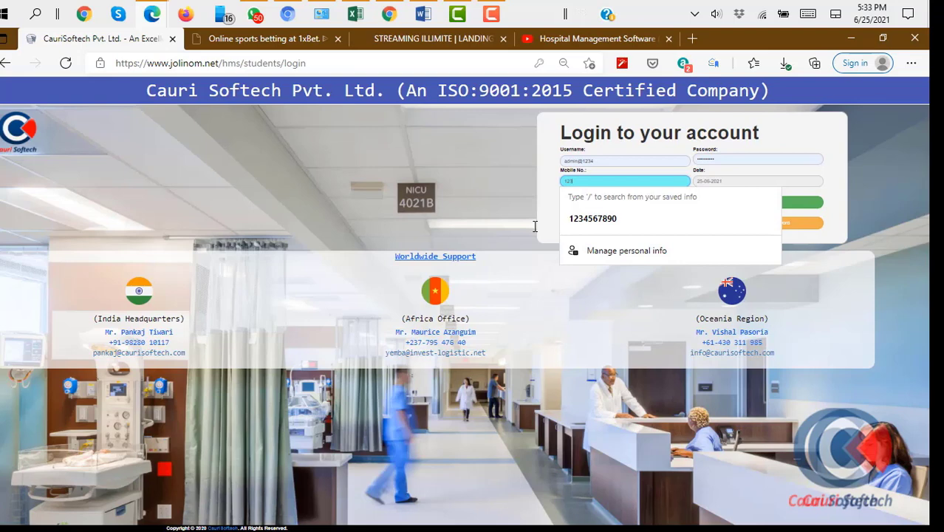
# Autofill the saved mobile number and switch the login language to French
pyautogui.click(600, 219)
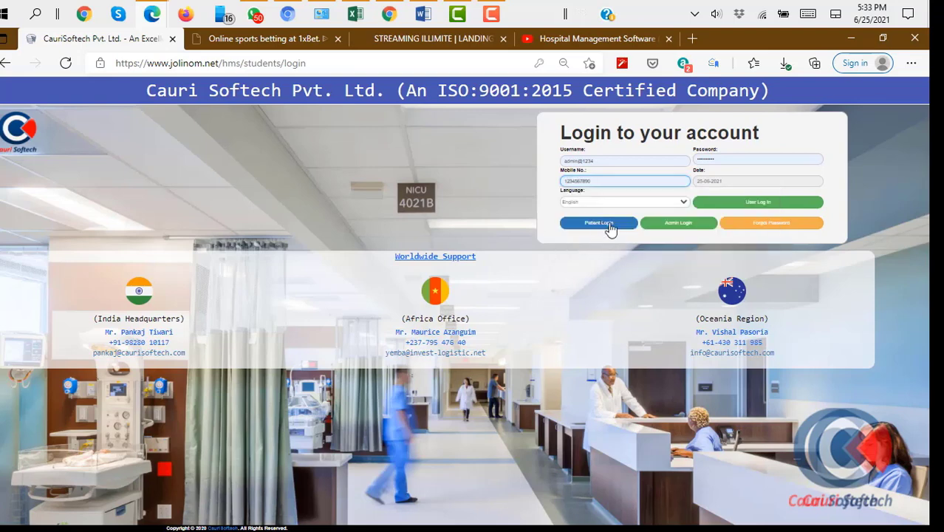
pyautogui.click(683, 209)
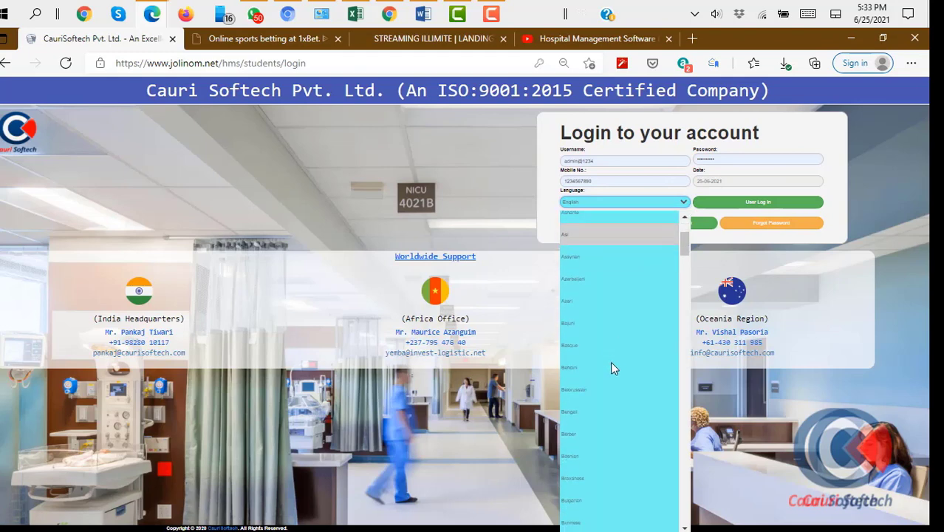
pyautogui.scroll(-6, 612, 367)
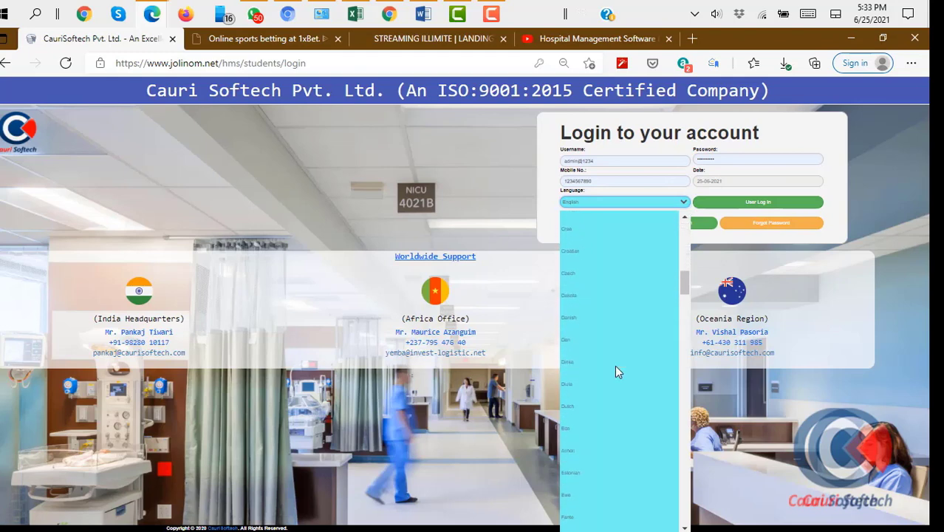
pyautogui.scroll(-4, 617, 372)
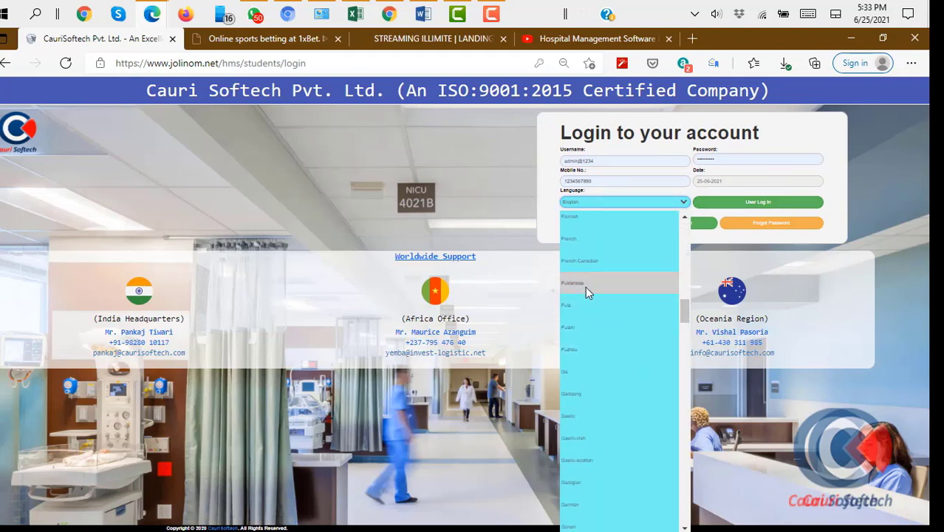
pyautogui.scroll(1, 586, 289)
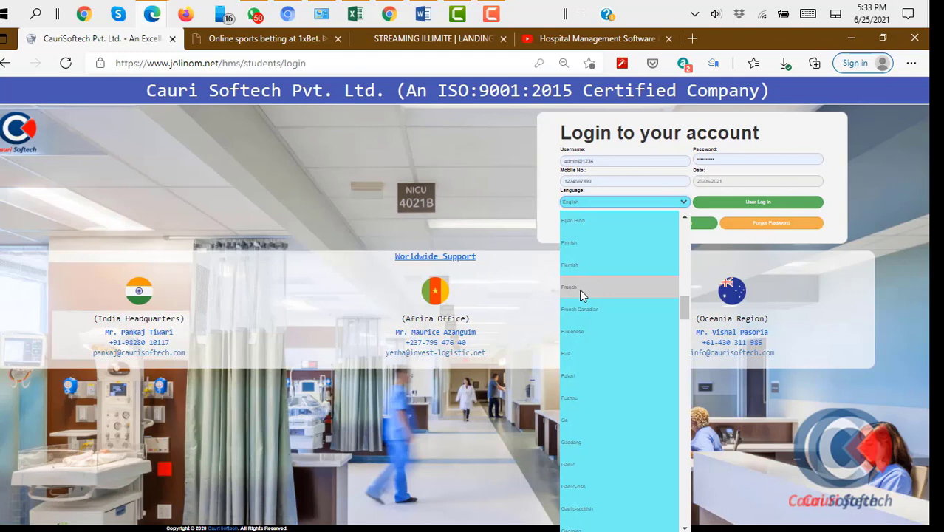
pyautogui.click(579, 289)
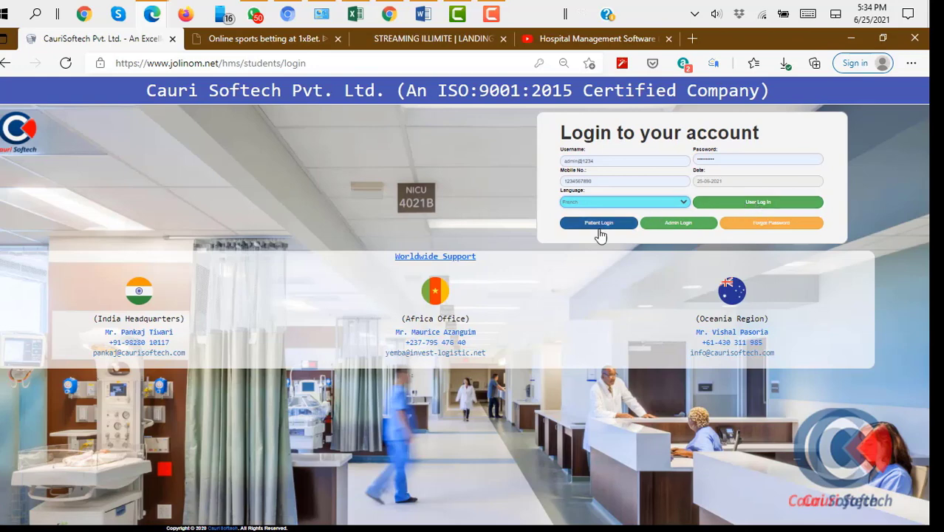
# Sign in with User Log In to reach the ABC Hospital & Research Center module grid
pyautogui.click(750, 208)
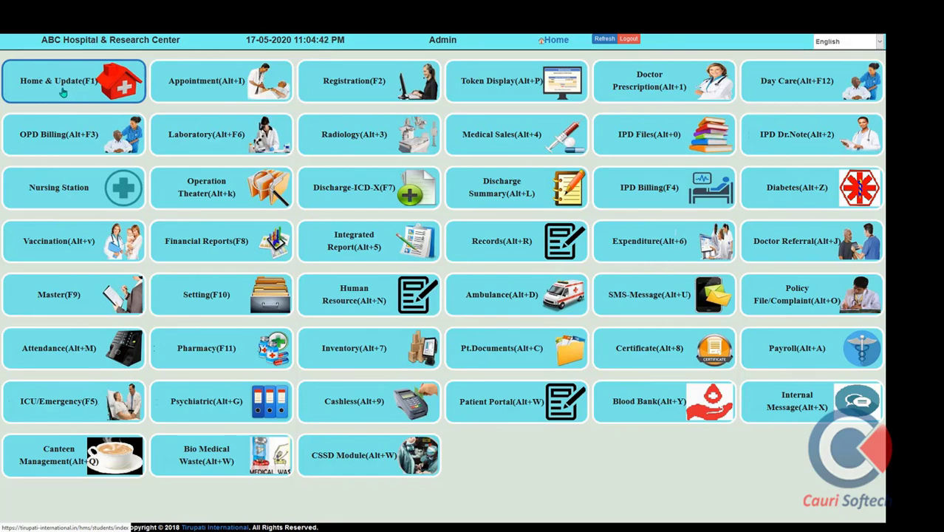
# Open Home & Update and show the Ward Details bed map via the TOTAL BED card
pyautogui.click(63, 92)
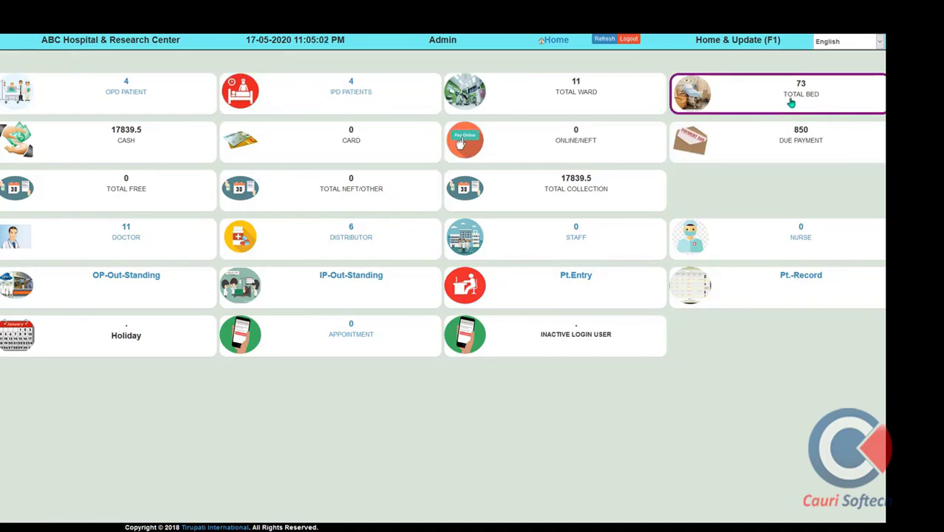
pyautogui.click(792, 103)
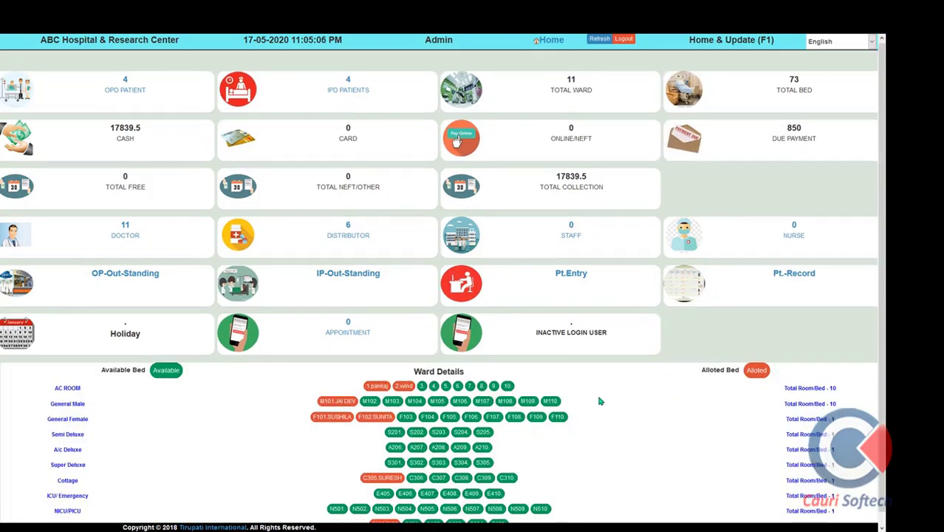
pyautogui.scroll(-1, 602, 414)
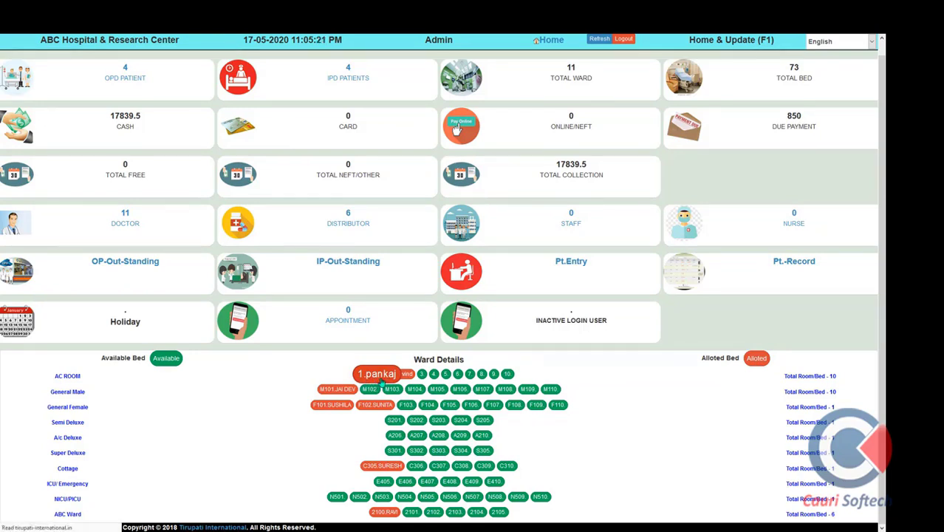
# View the AC Room bed 1 patient's details and total due, then close the modal
pyautogui.click(379, 375)
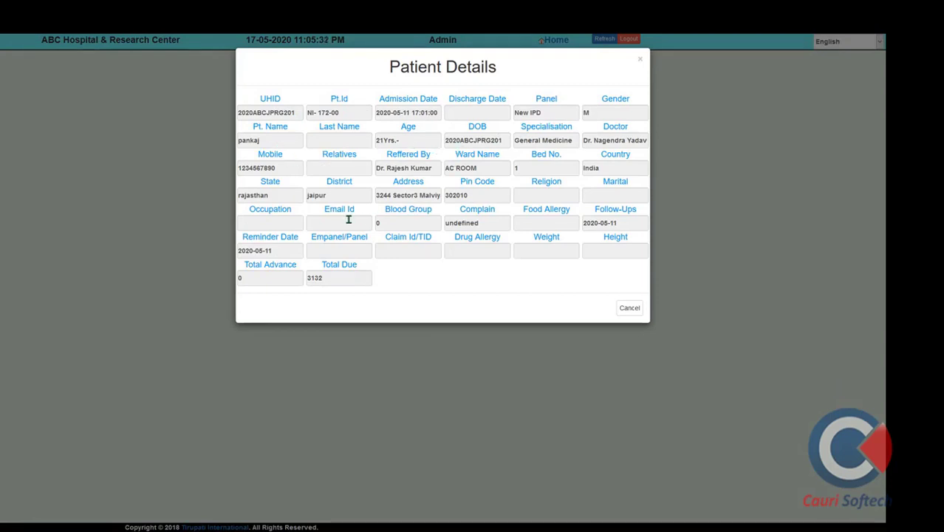
pyautogui.click(311, 279)
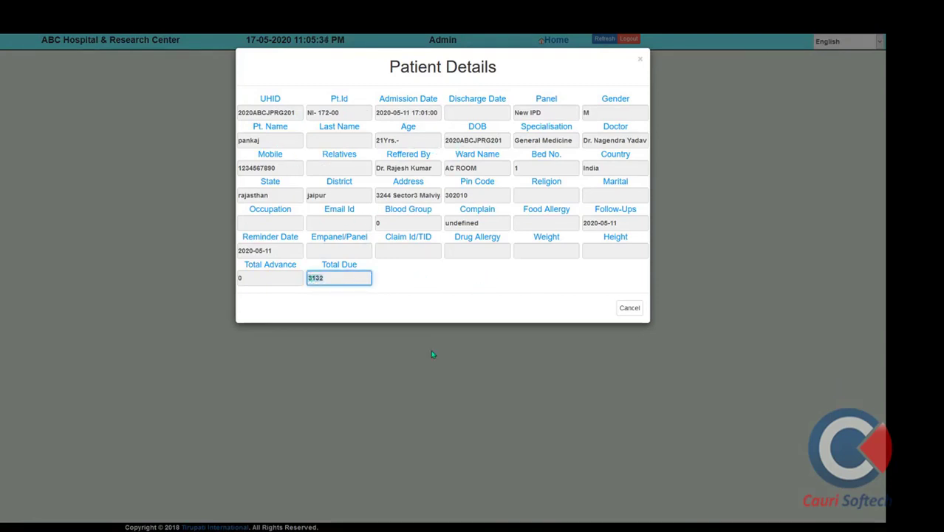
pyautogui.click(640, 62)
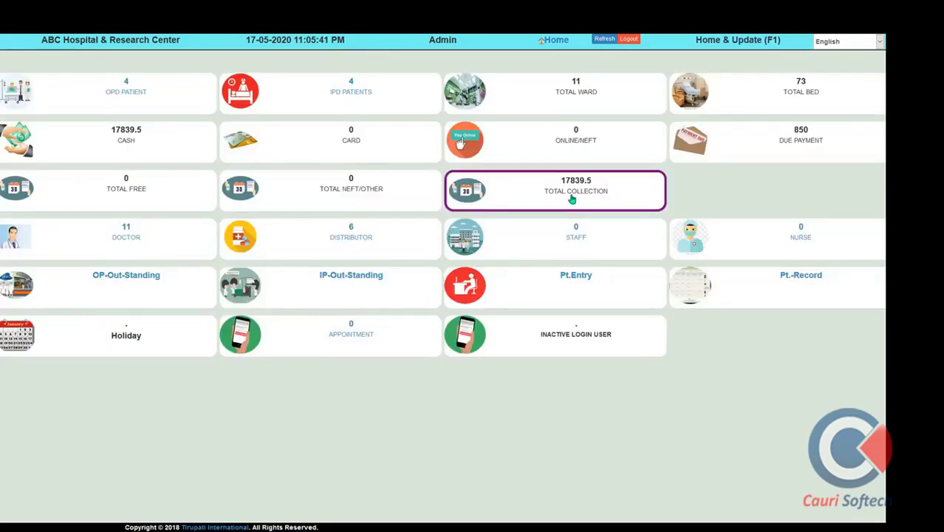
# Review the 17-05-2020 receipt group statement totalling 17839.5, then return Home
pyautogui.click(570, 197)
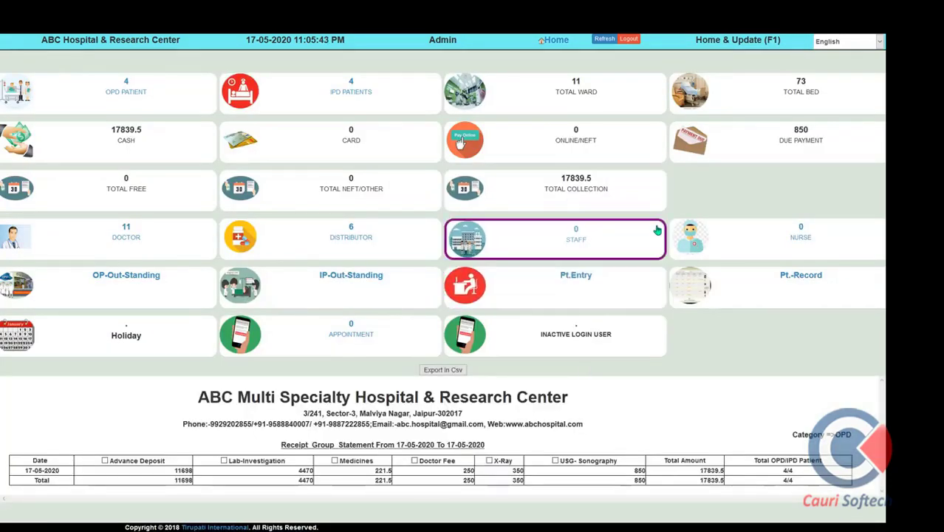
pyautogui.moveTo(187, 406); pyautogui.dragTo(577, 399)
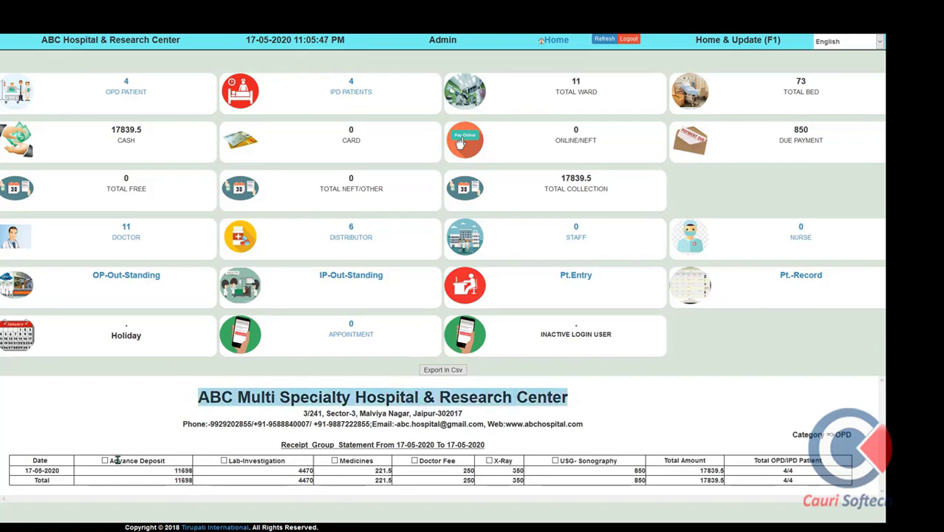
pyautogui.moveTo(117, 460); pyautogui.dragTo(224, 457)
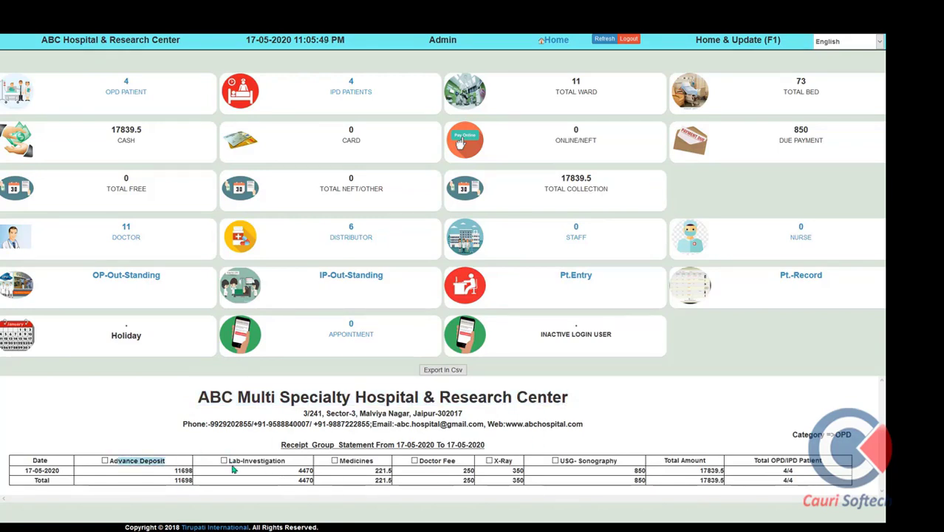
pyautogui.click(355, 459)
pyautogui.doubleClick(355, 459)
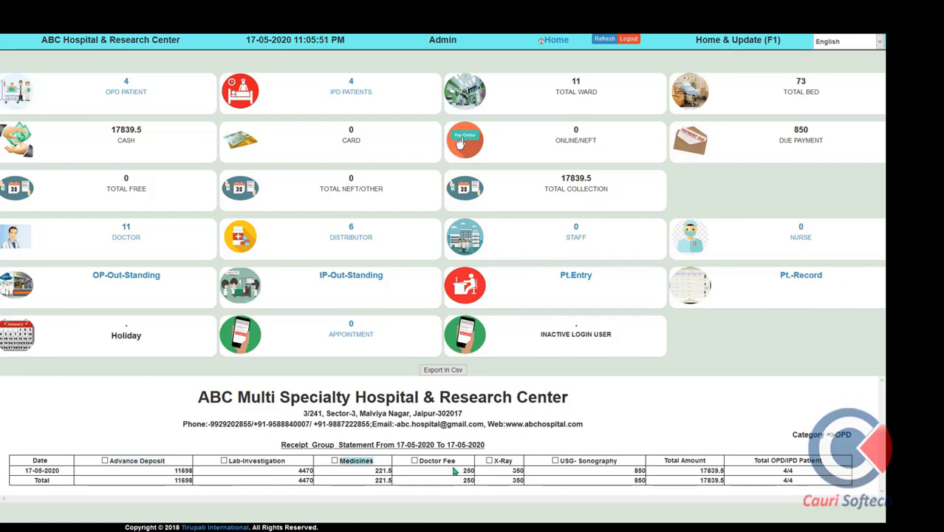
pyautogui.doubleClick(503, 460)
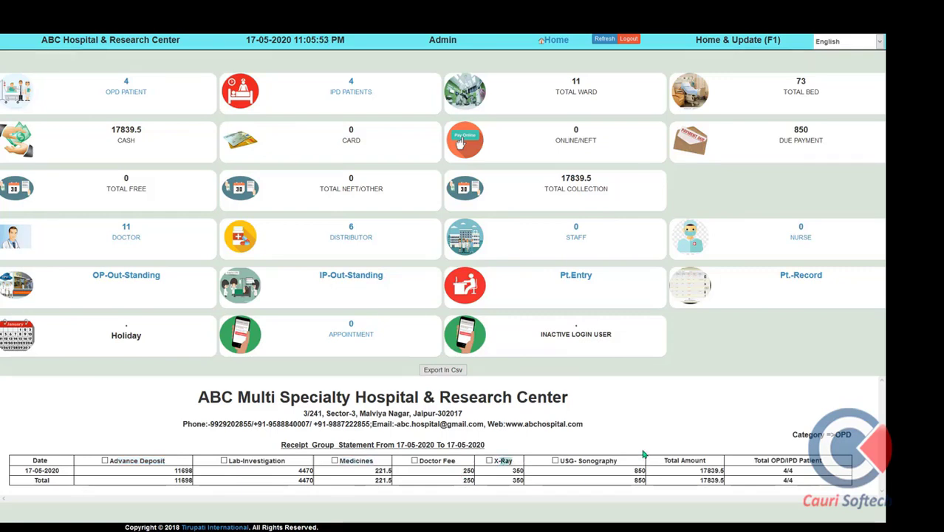
pyautogui.doubleClick(723, 471)
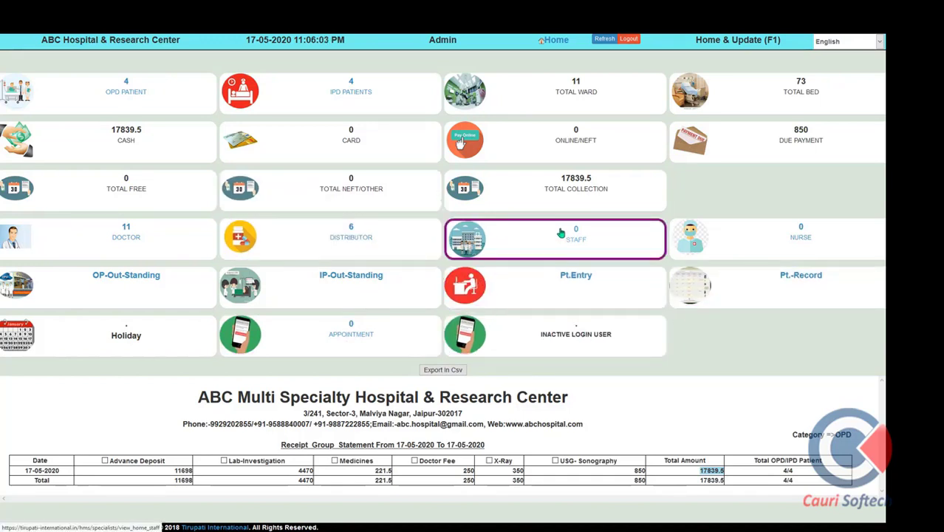
pyautogui.click(557, 42)
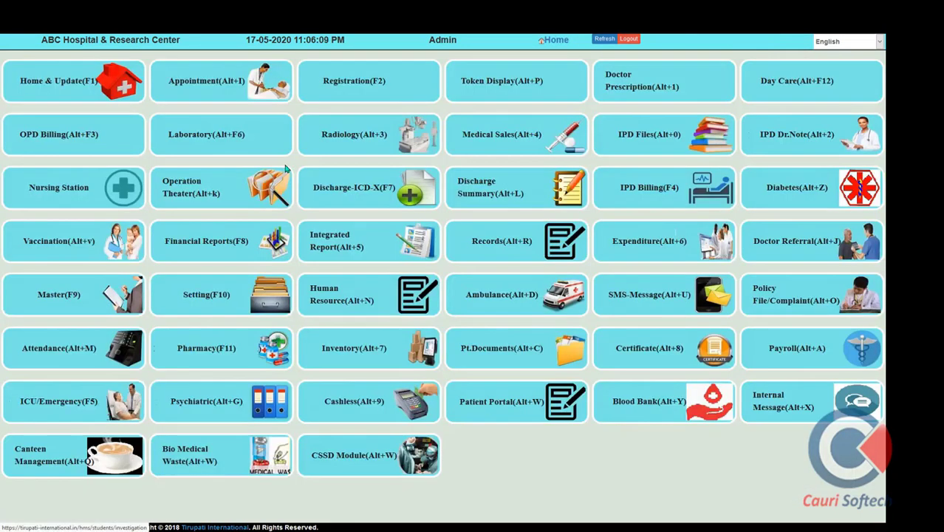
# Open the appointments list, inspect its specialist, status and created-by filters, then choose Add Appointment
pyautogui.click(200, 92)
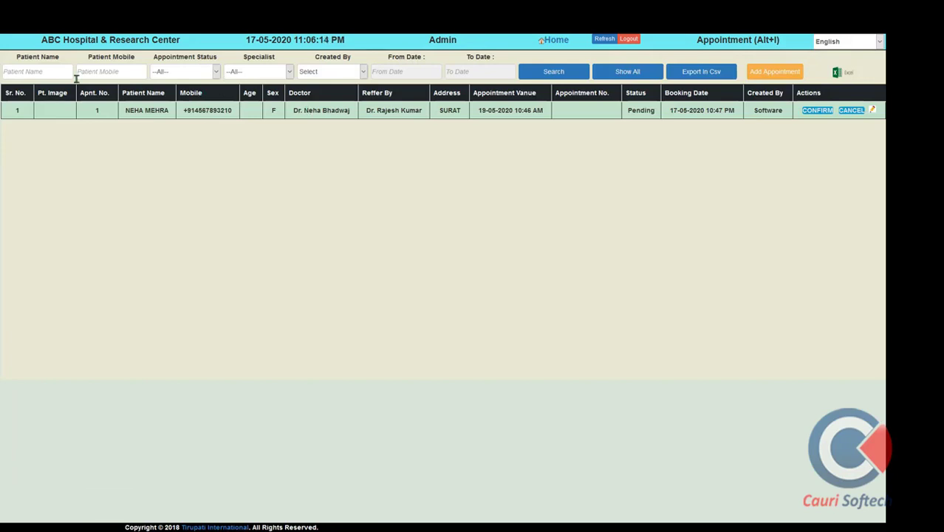
pyautogui.click(44, 72)
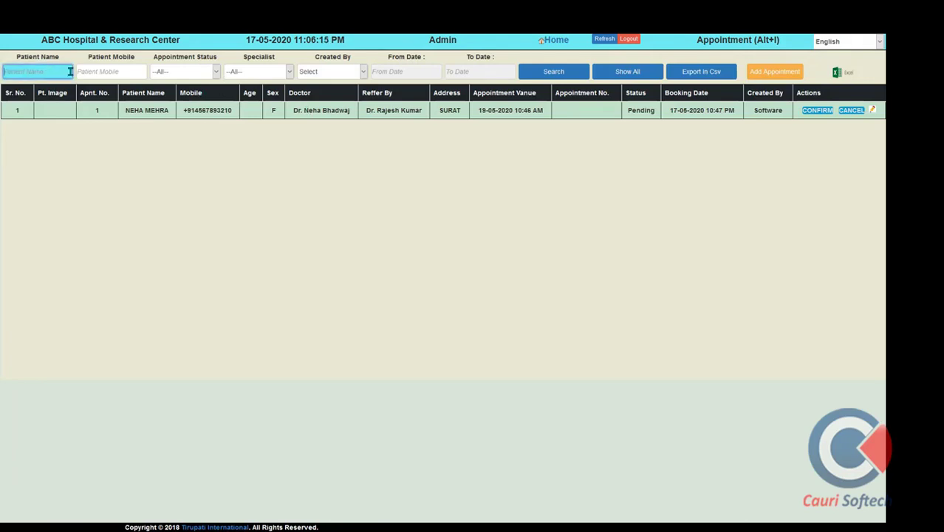
pyautogui.click(247, 76)
pyautogui.click(248, 76)
pyautogui.click(189, 75)
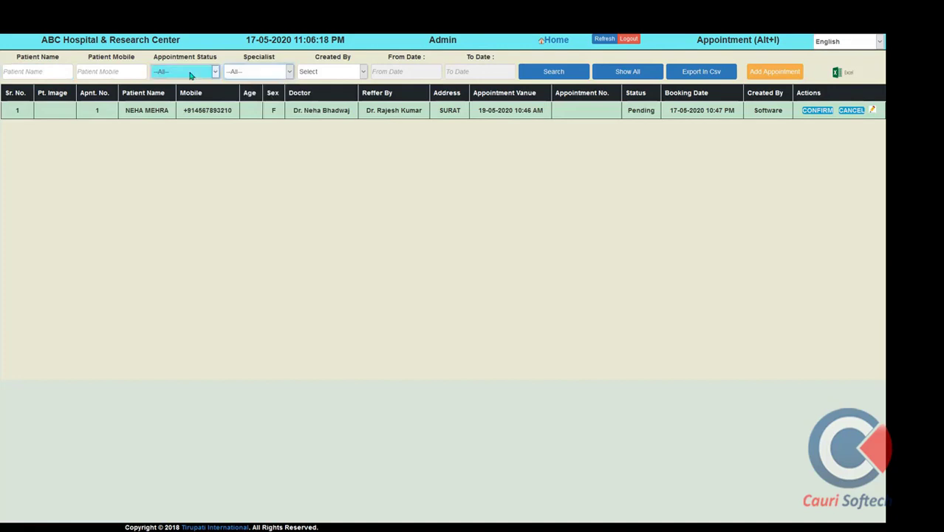
pyautogui.click(190, 75)
pyautogui.click(338, 71)
pyautogui.click(338, 71)
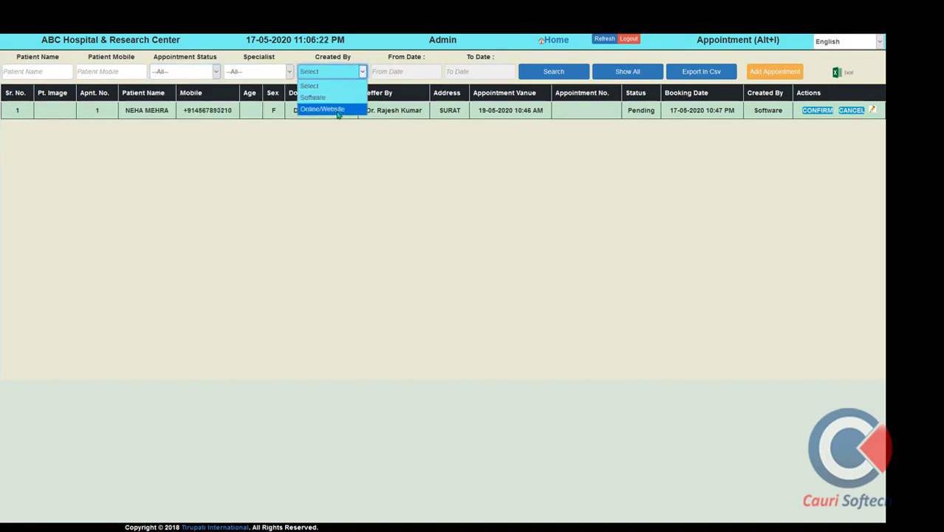
pyautogui.click(768, 76)
pyautogui.click(769, 77)
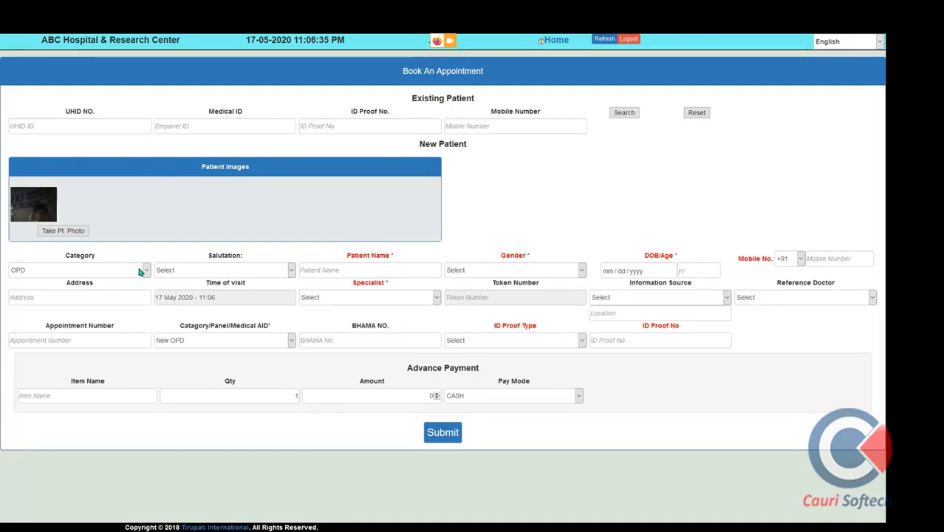
# Enter an OPD patient with salutation Mr, the patient's name, age 30 and mobile number
pyautogui.click(139, 271)
pyautogui.click(139, 271)
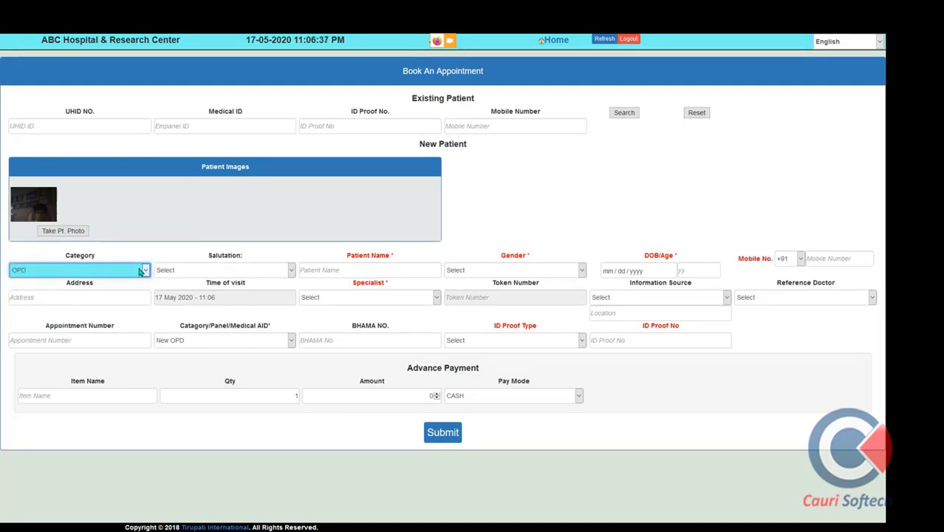
pyautogui.click(139, 271)
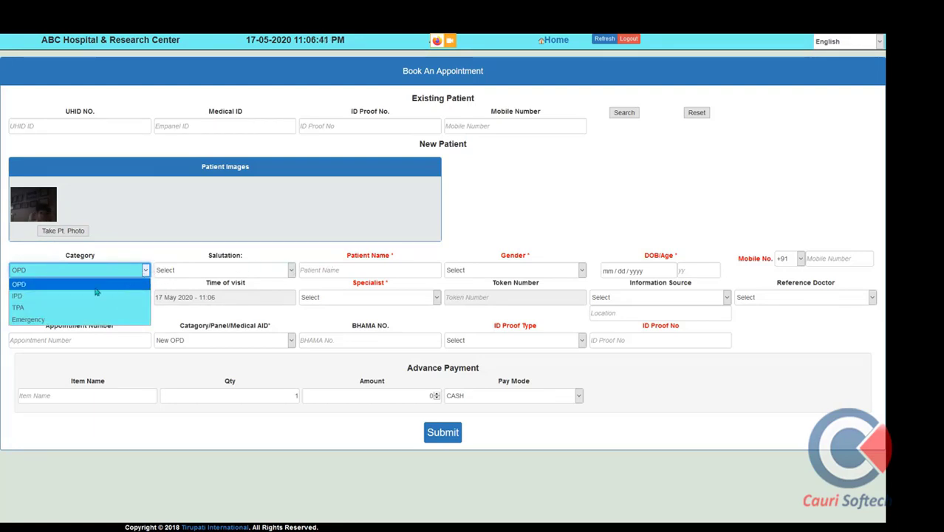
pyautogui.click(274, 271)
pyautogui.click(269, 296)
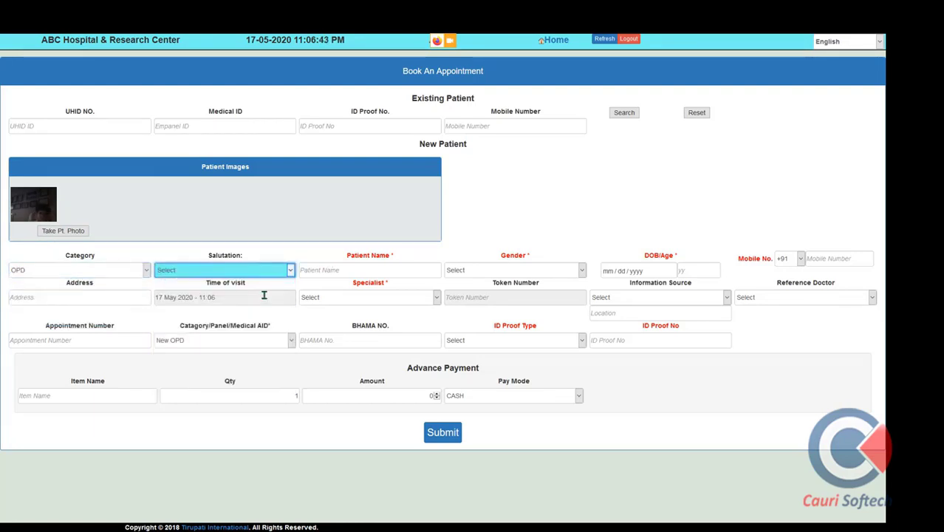
pyautogui.click(339, 272)
pyautogui.write('RAJESH')
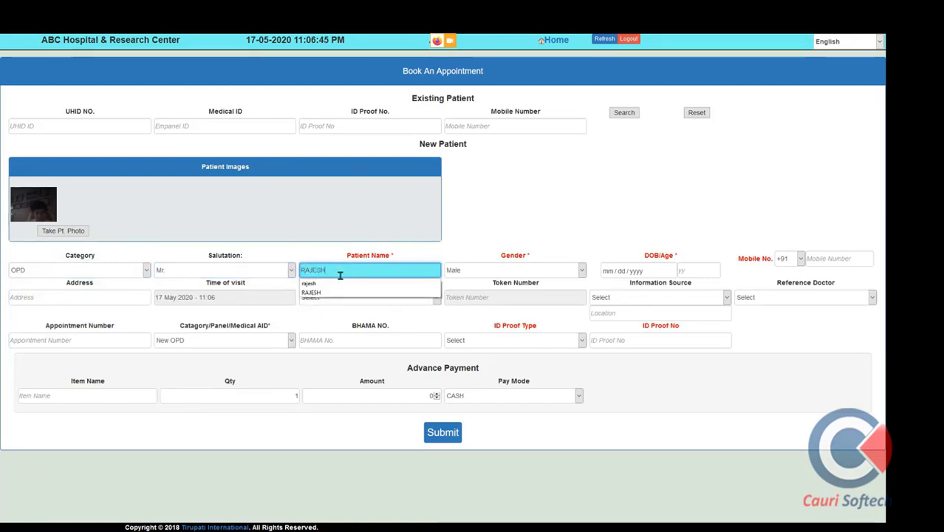
pyautogui.press('Tab')
pyautogui.press('Tab')
pyautogui.press('Tab')
pyautogui.press('Tab')
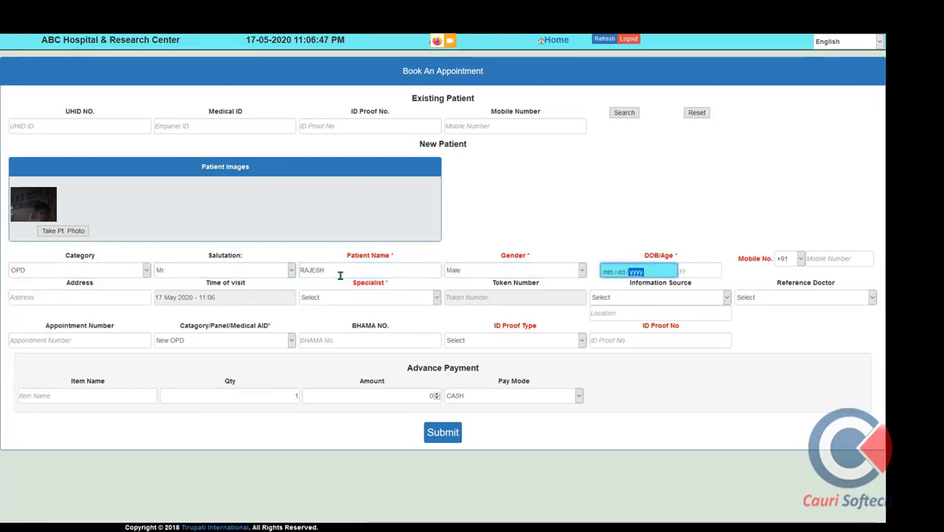
pyautogui.press('Tab')
pyautogui.write('30')
pyautogui.press('Tab')
pyautogui.press('Tab')
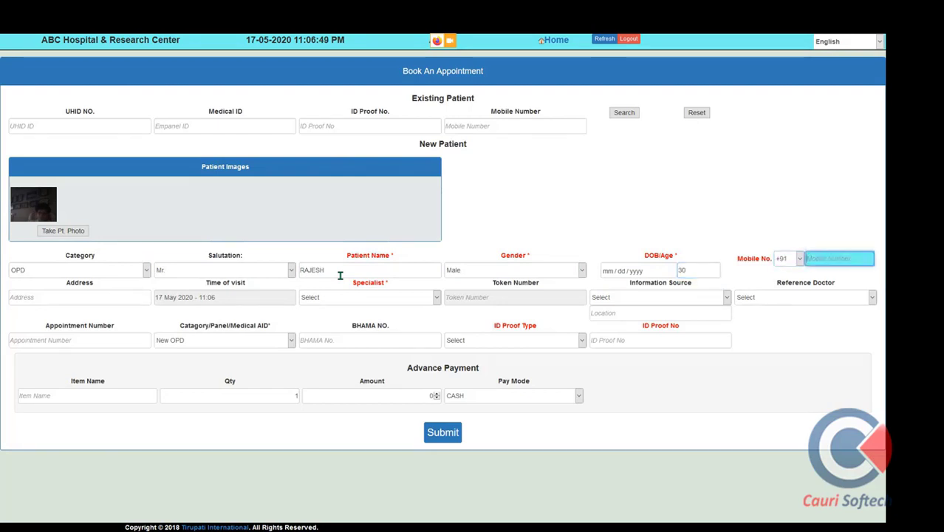
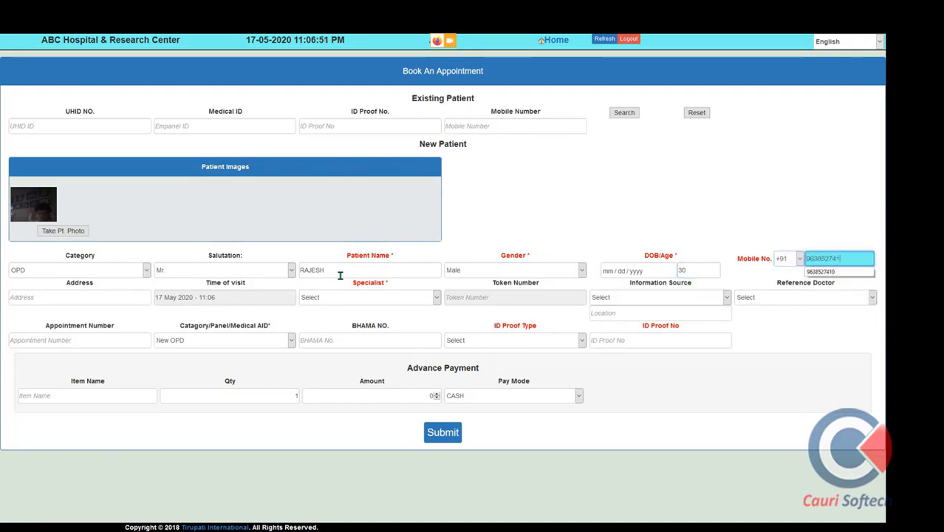
pyautogui.press('Tab')
# Fill in the patient's address from the suggested address entry
pyautogui.write('12345678')
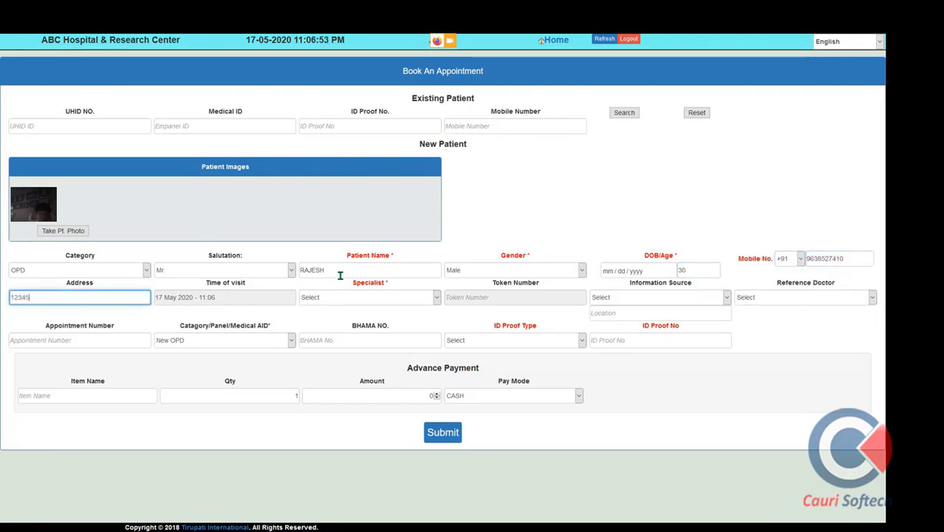
pyautogui.press('BackSpace')
pyautogui.press('BackSpace')
pyautogui.press('BackSpace')
pyautogui.press('BackSpace')
pyautogui.press('BackSpace')
pyautogui.press('BackSpace')
pyautogui.press('BackSpace')
pyautogui.press('BackSpace')
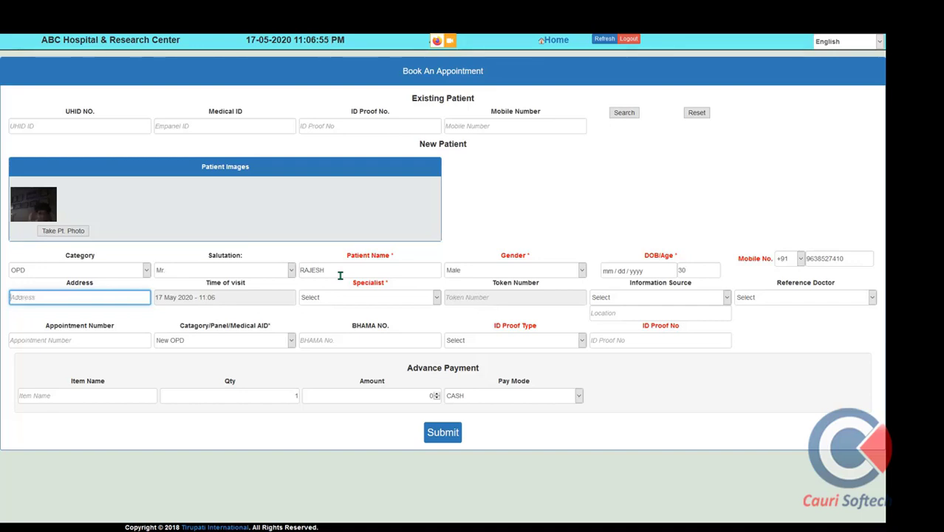
pyautogui.write('MALVI')
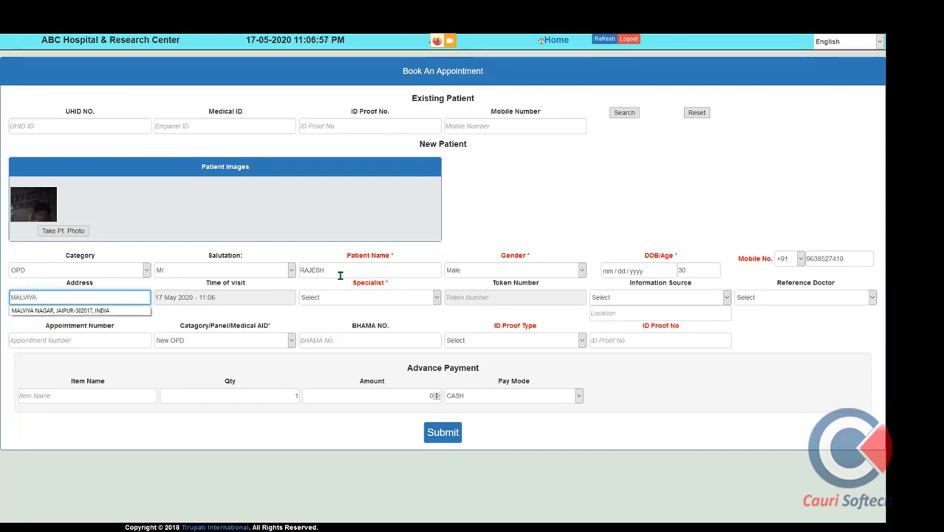
pyautogui.write('YA')
pyautogui.press('Down')
pyautogui.press('Return')
pyautogui.press('Tab')
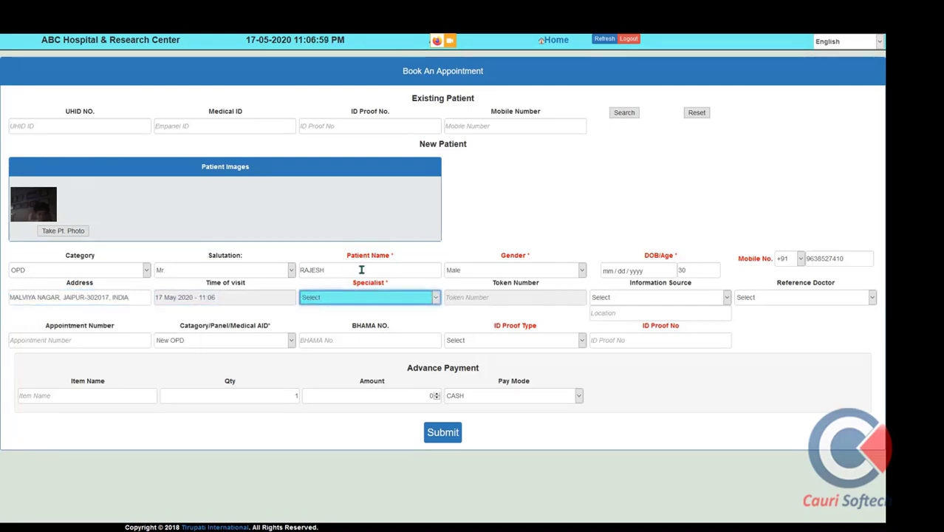
# Set the visit time to 19 May 2020 11:05 with the general medicine specialist
pyautogui.click(278, 292)
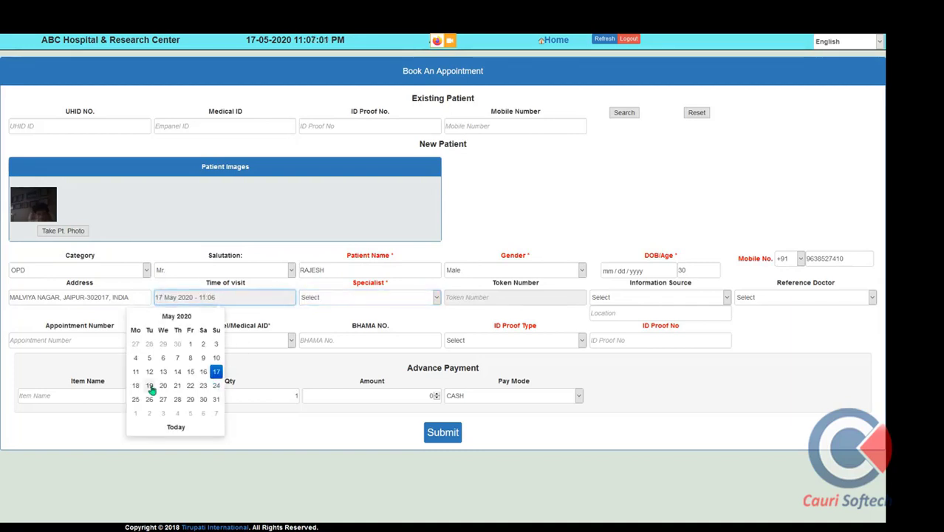
pyautogui.click(150, 385)
pyautogui.click(210, 359)
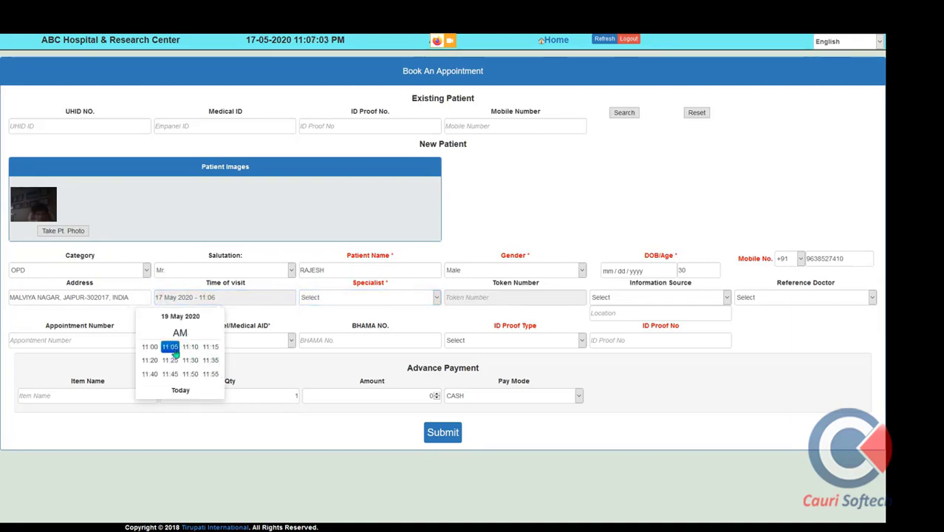
pyautogui.click(170, 347)
pyautogui.click(352, 298)
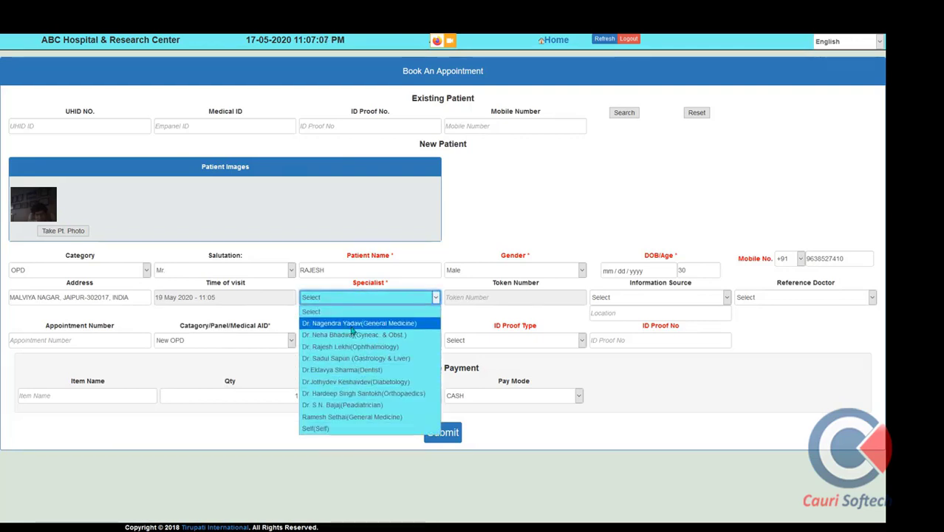
pyautogui.click(353, 325)
# Set information source to Newspaper 'DAINIK BHASKAR' and choose the referring doctor
pyautogui.click(622, 298)
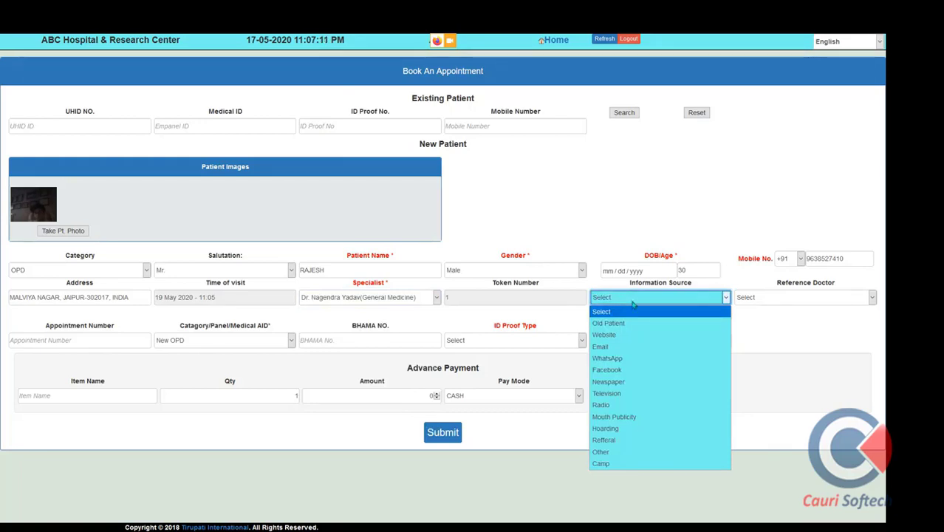
pyautogui.click(640, 381)
pyautogui.click(654, 315)
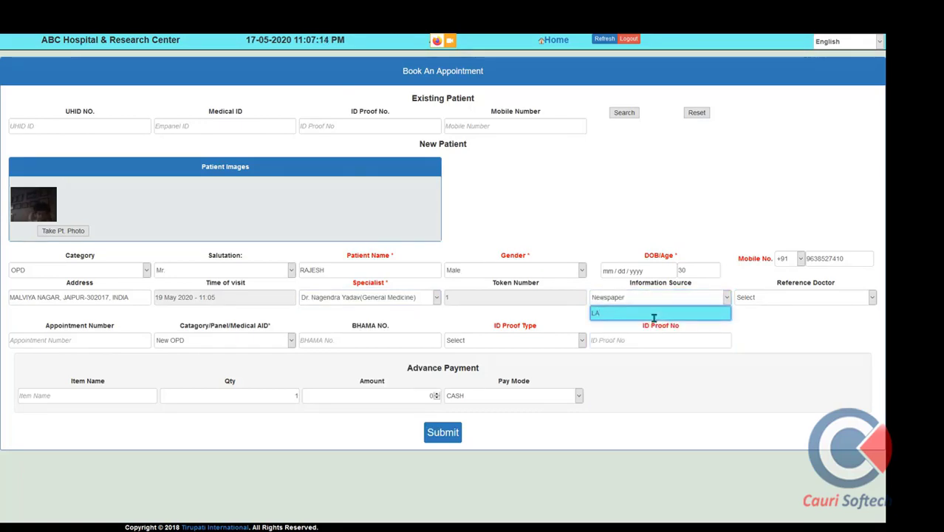
pyautogui.press('BackSpace')
pyautogui.press('BackSpace')
pyautogui.write('DAINIK B')
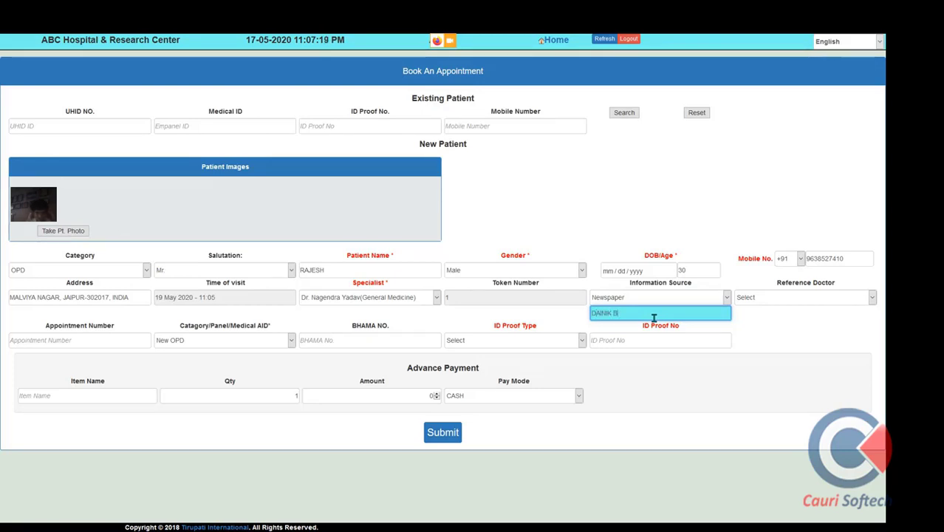
pyautogui.write('HASKAR')
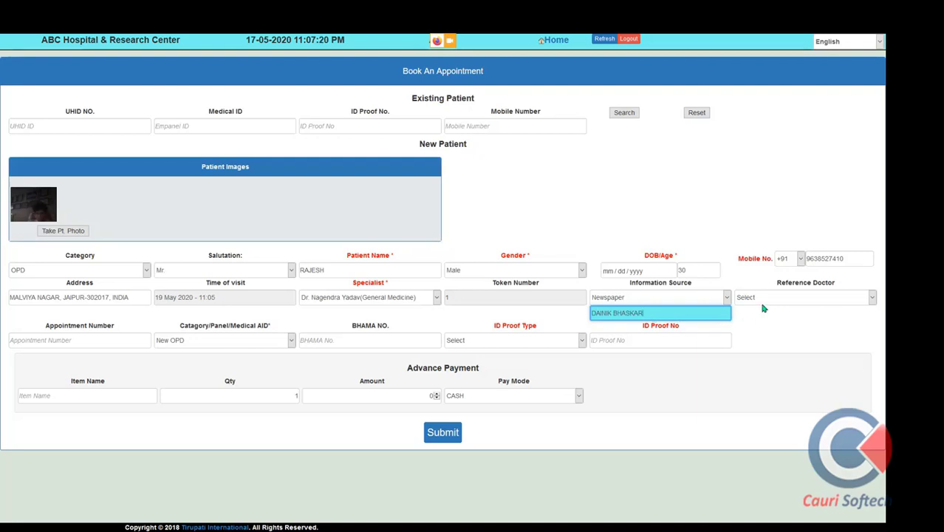
pyautogui.click(765, 299)
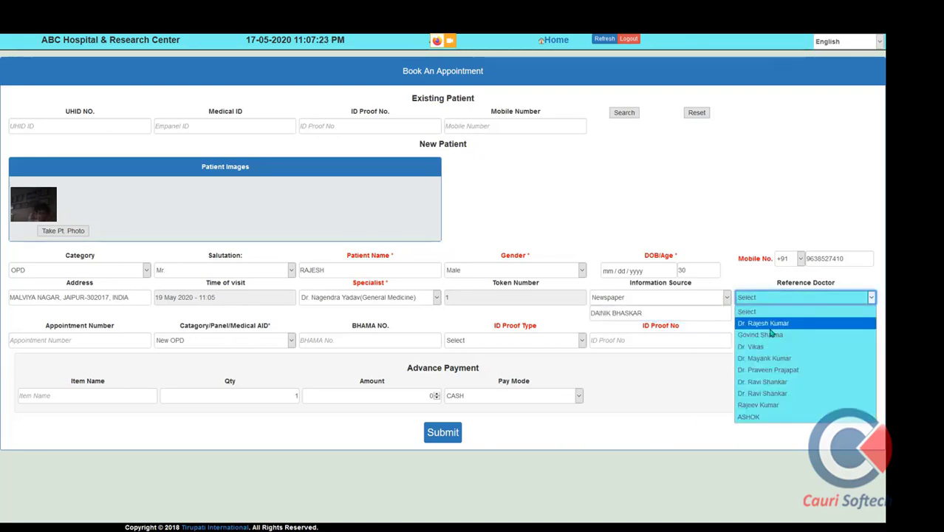
pyautogui.click(769, 328)
# Add a Proof of Age ID with its number, submit the booking and dismiss the confirmation
pyautogui.click(560, 342)
pyautogui.click(512, 243)
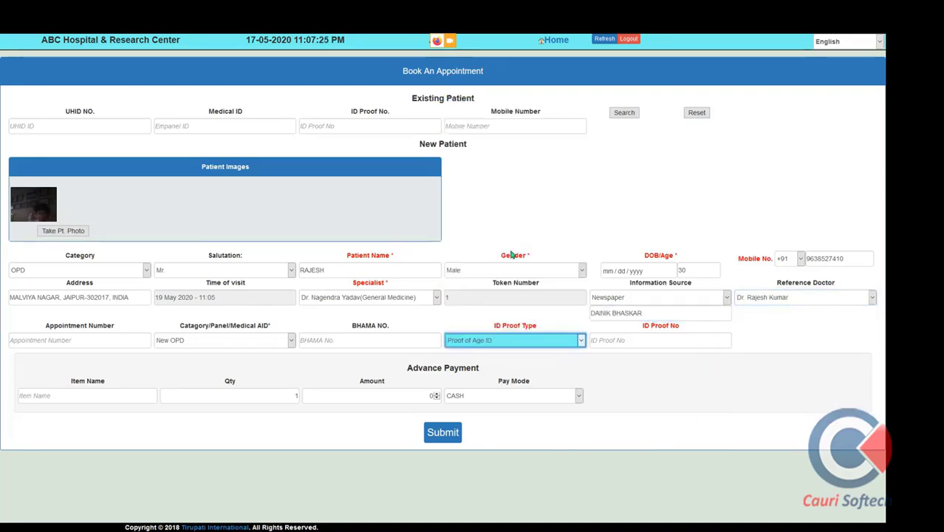
pyautogui.click(629, 340)
pyautogui.write('DSADSA')
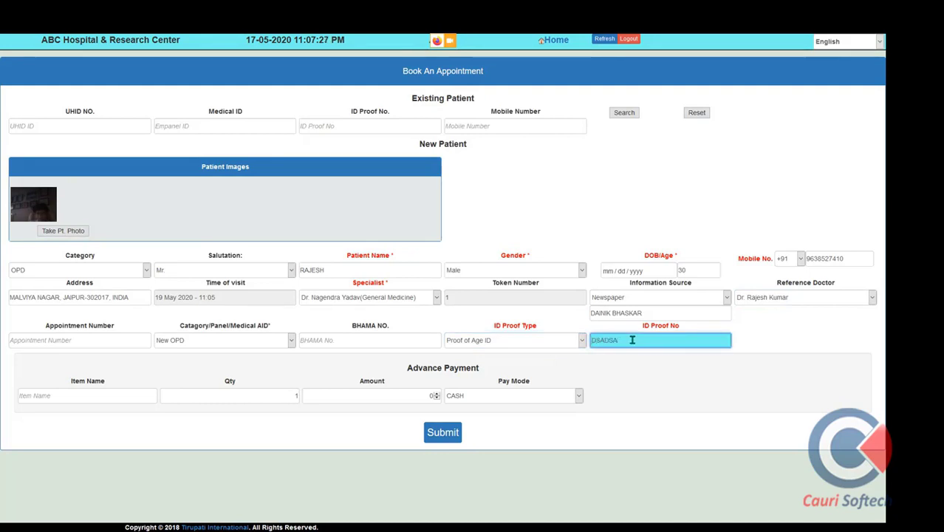
pyautogui.write('123')
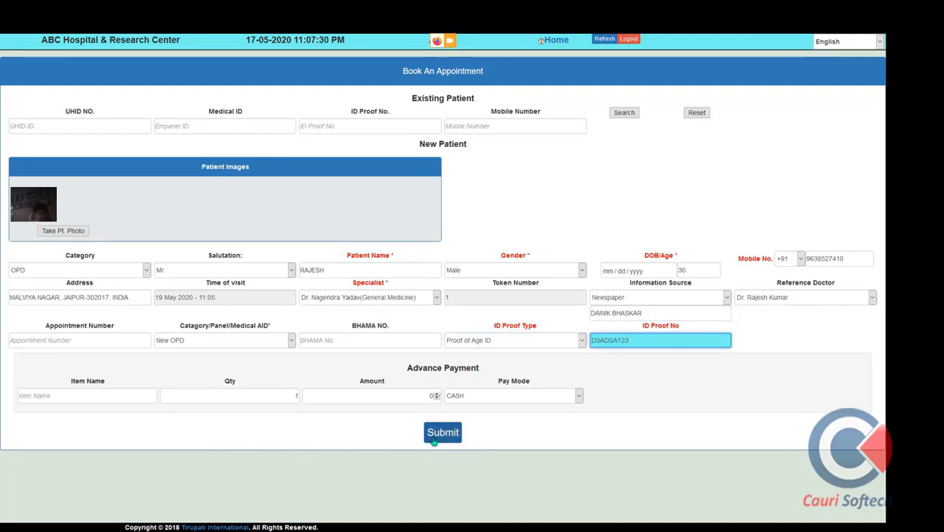
pyautogui.click(99, 393)
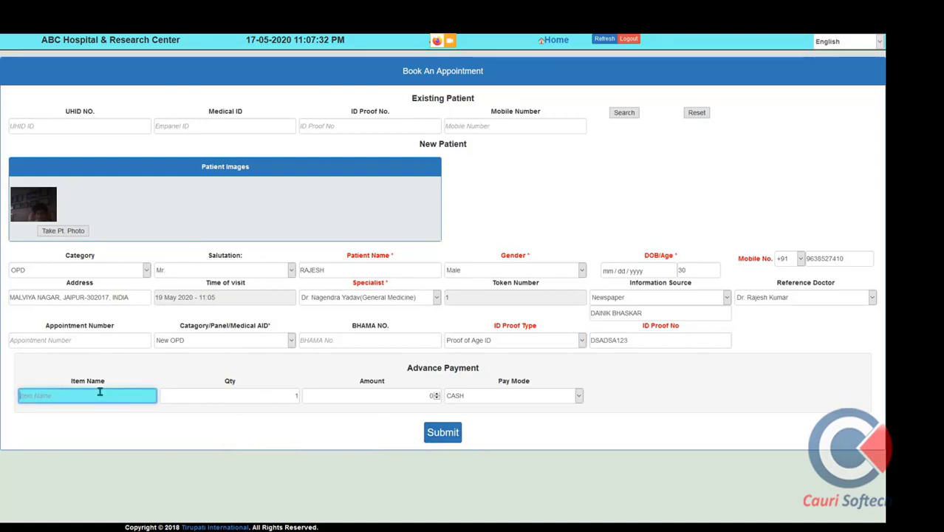
pyautogui.click(447, 432)
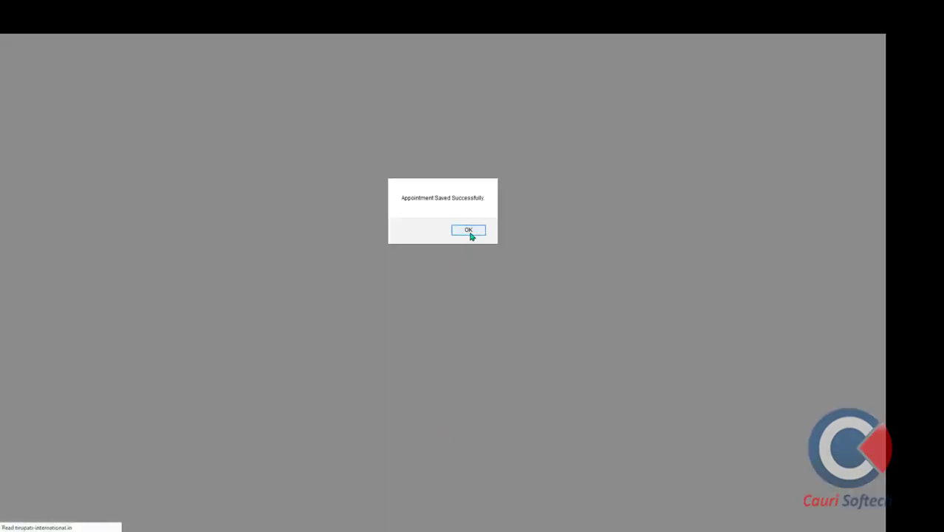
pyautogui.click(469, 231)
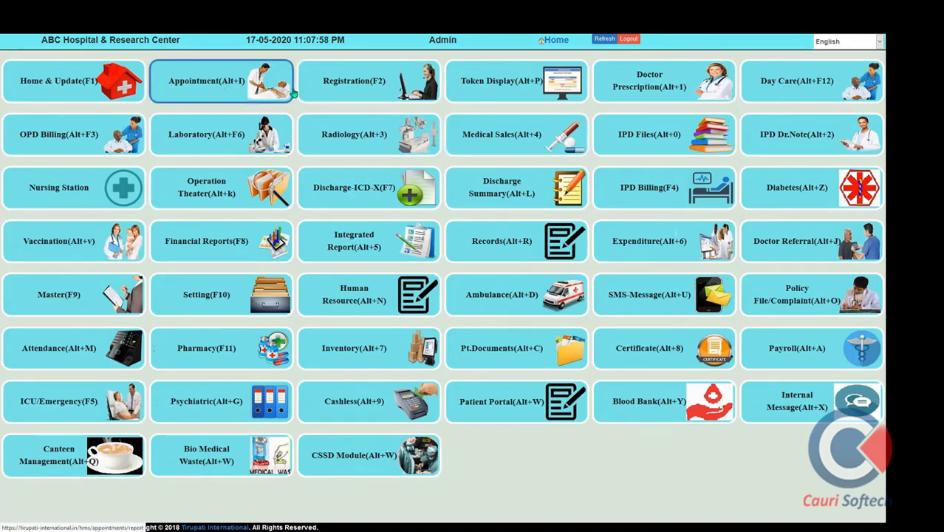
# Open the Registration (F2) patient registration form from the home dashboard
pyautogui.click(339, 96)
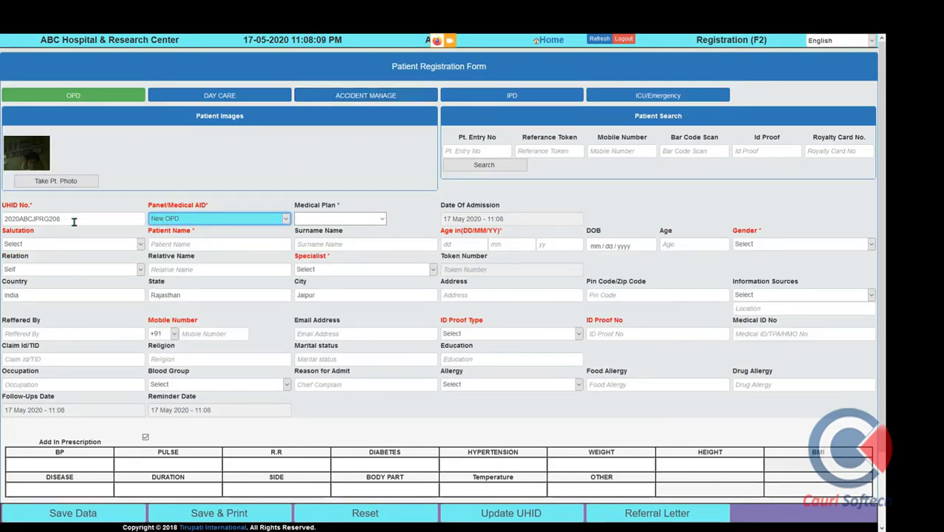
# Keep New OPD as the panel and choose Mrs as the salutation
pyautogui.moveTo(38, 207); pyautogui.dragTo(3, 207)
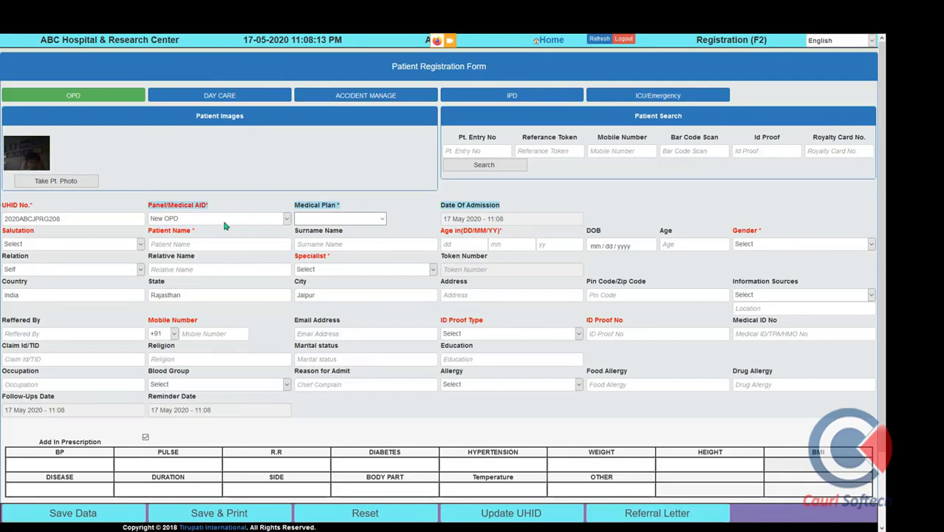
pyautogui.click(224, 219)
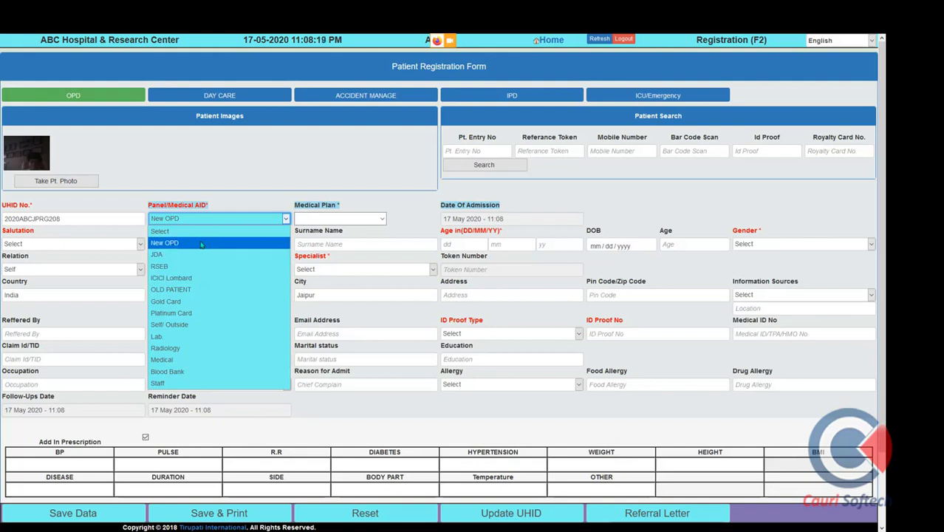
pyautogui.click(201, 244)
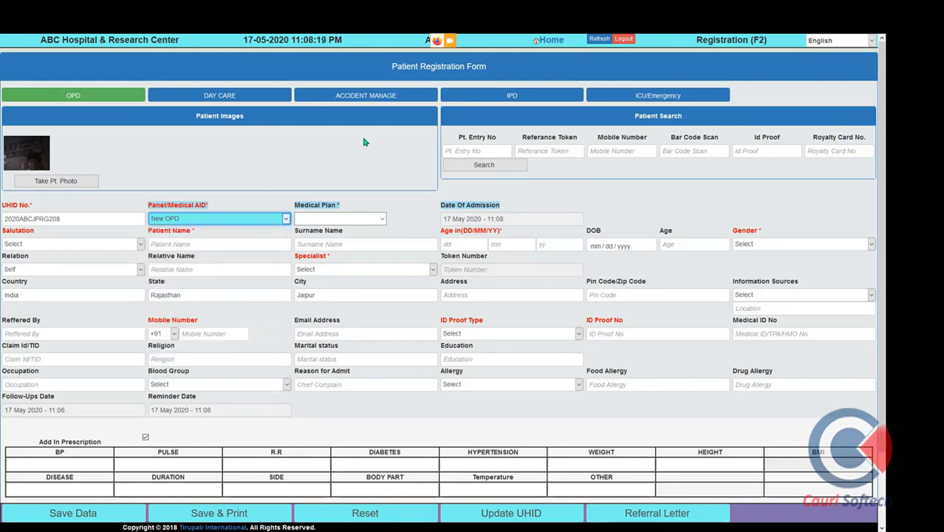
pyautogui.click(105, 244)
pyautogui.click(108, 281)
# Replace the prefilled name with the patient's first name and surname, and set age 23
pyautogui.click(185, 246)
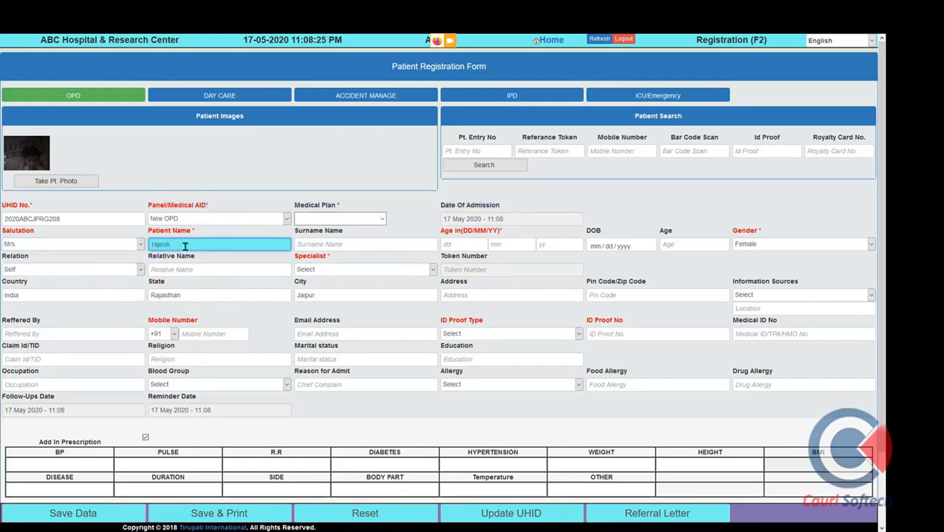
pyautogui.press('BackSpace')
pyautogui.press('BackSpace')
pyautogui.press('BackSpace')
pyautogui.press('BackSpace')
pyautogui.press('BackSpace')
pyautogui.press('BackSpace')
pyautogui.press('Tab')
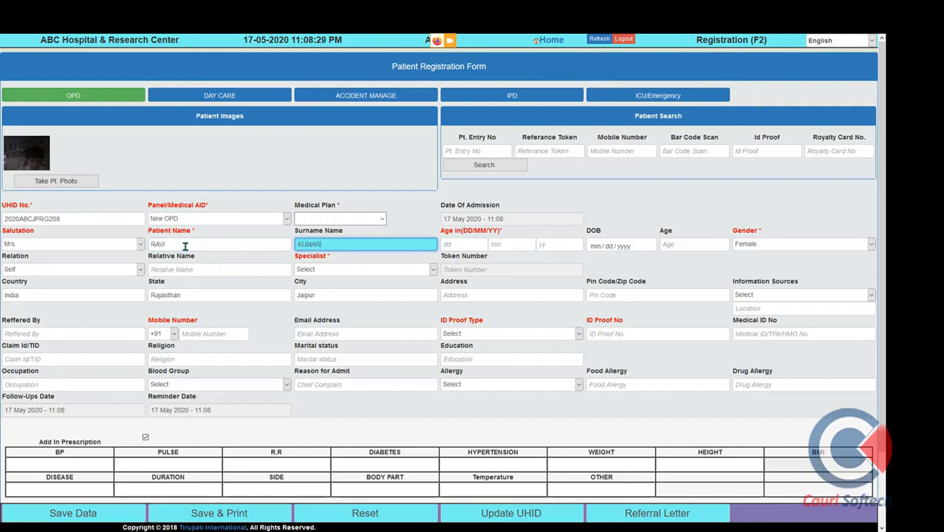
pyautogui.press('Tab')
pyautogui.hotkey('shift', 'Tab')
pyautogui.press('BackSpace')
pyautogui.press('Tab')
pyautogui.press('Tab')
pyautogui.press('Tab')
pyautogui.write('23')
pyautogui.press('Tab')
pyautogui.press('Tab')
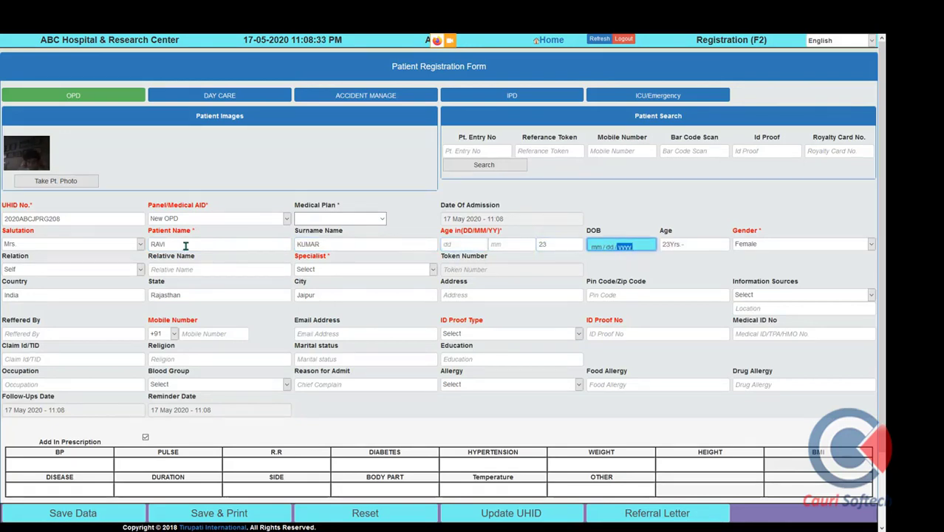
# Set relation S/o with the relative's name and choose the General Medicine specialist
pyautogui.click(137, 269)
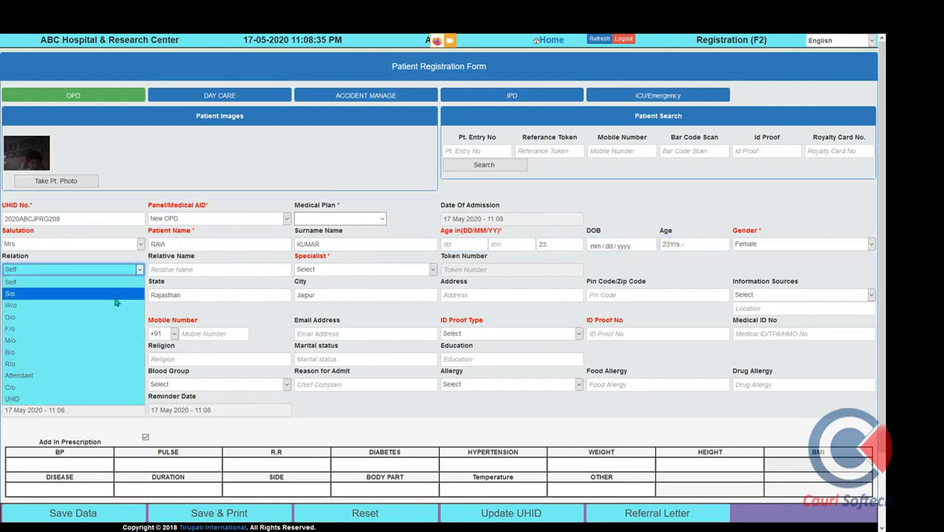
pyautogui.click(115, 300)
pyautogui.click(197, 265)
pyautogui.write('RAJESH')
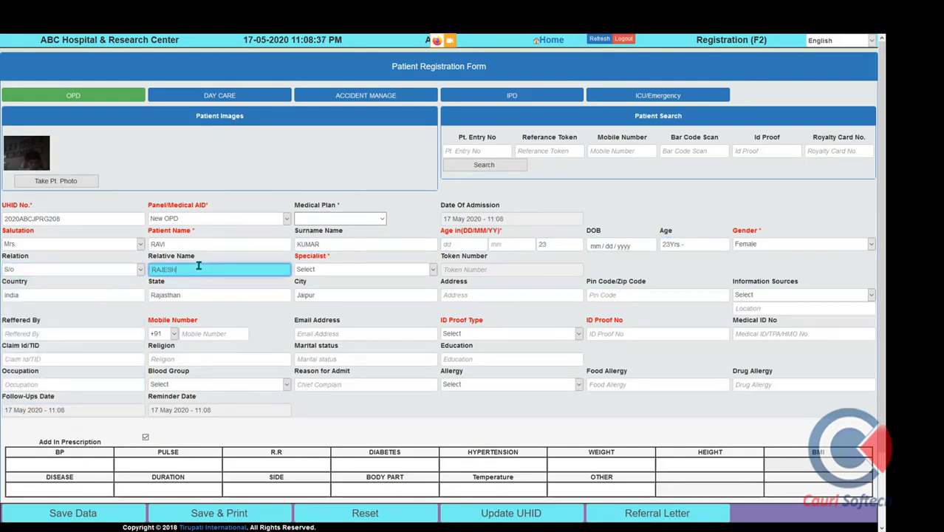
pyautogui.press('Tab')
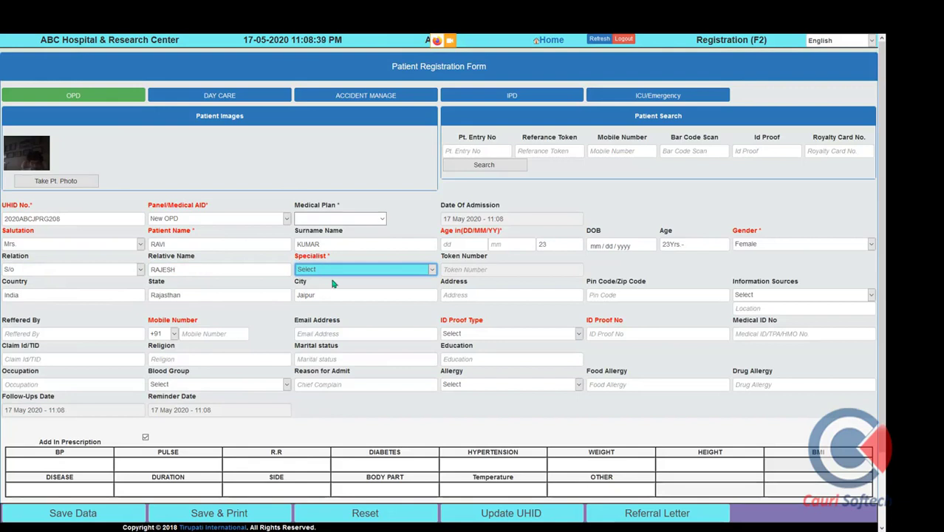
pyautogui.click(334, 271)
pyautogui.click(368, 291)
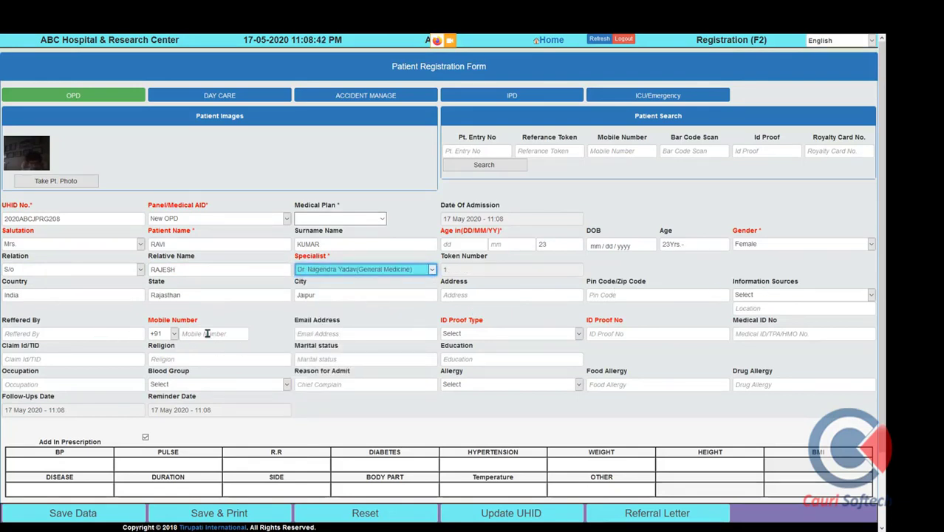
# Enter the patient's mobile number and a Government-issued Health Cards ID proof number
pyautogui.click(208, 334)
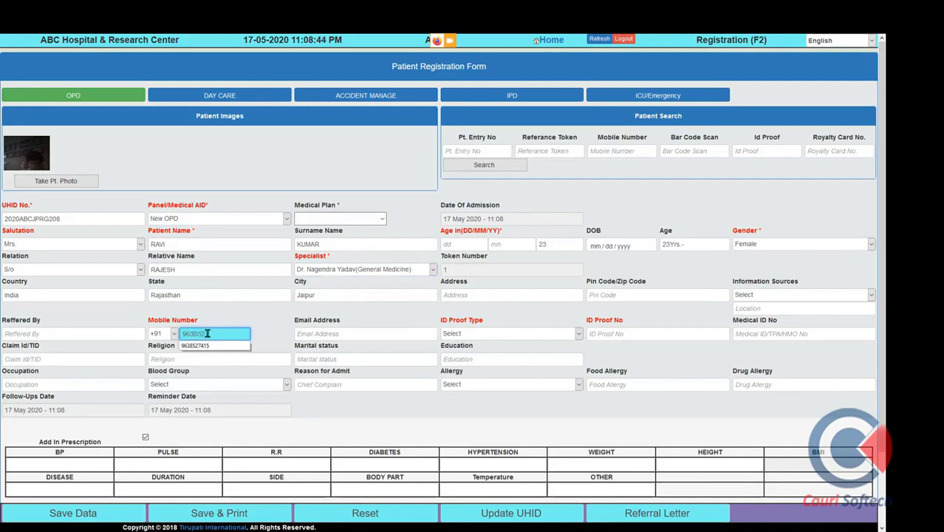
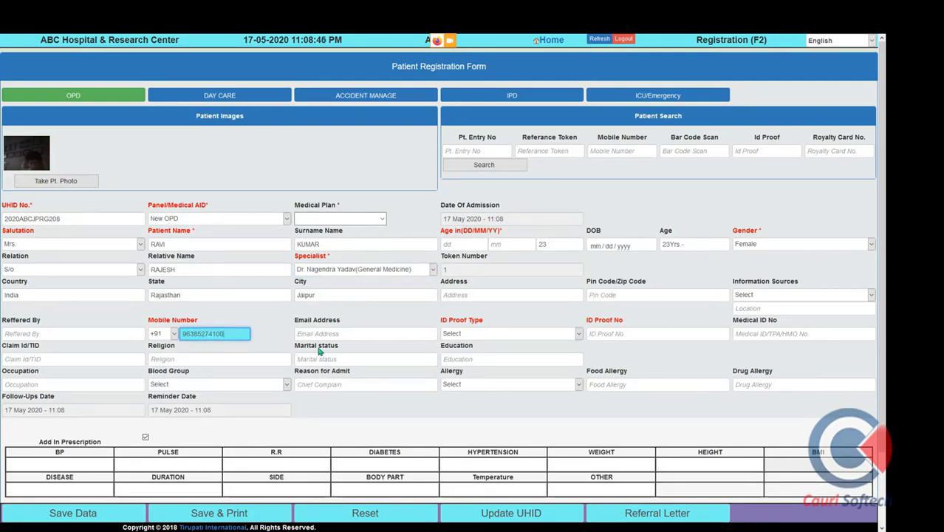
pyautogui.click(500, 334)
pyautogui.click(568, 286)
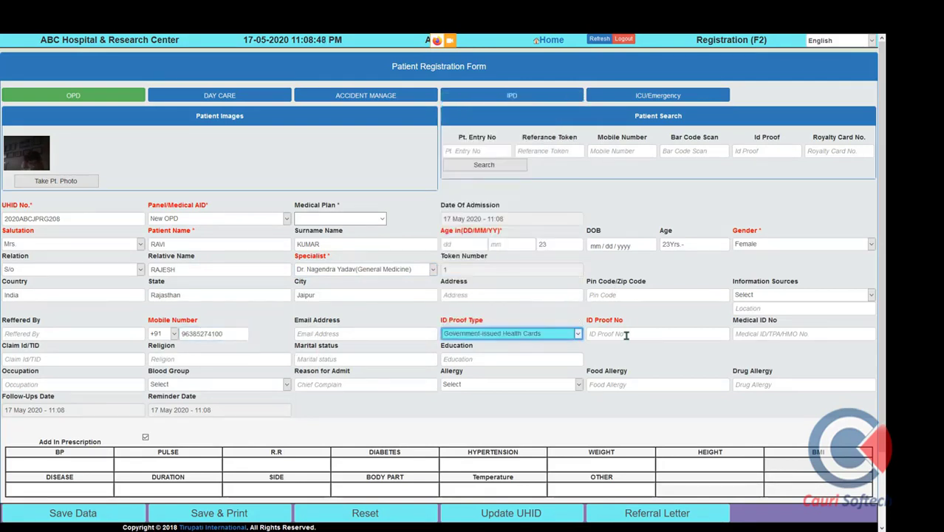
pyautogui.click(626, 336)
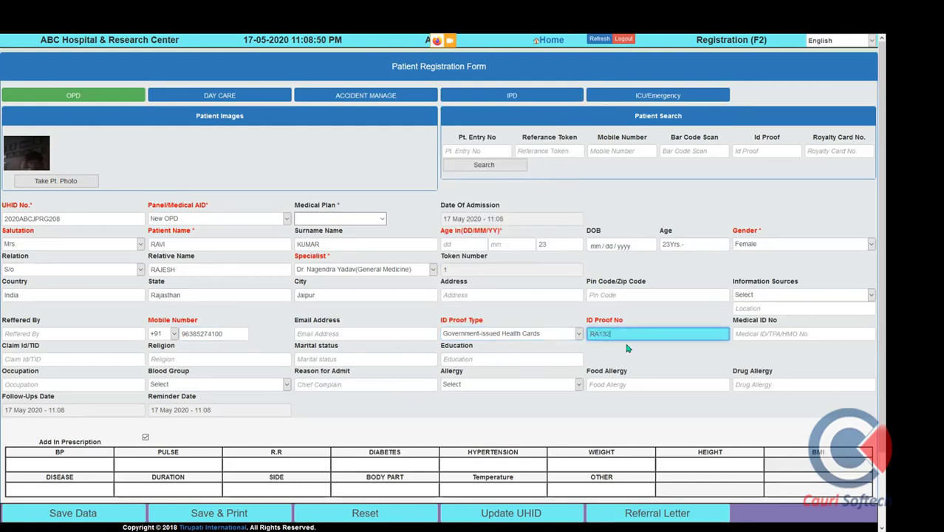
pyautogui.scroll(-2, 627, 348)
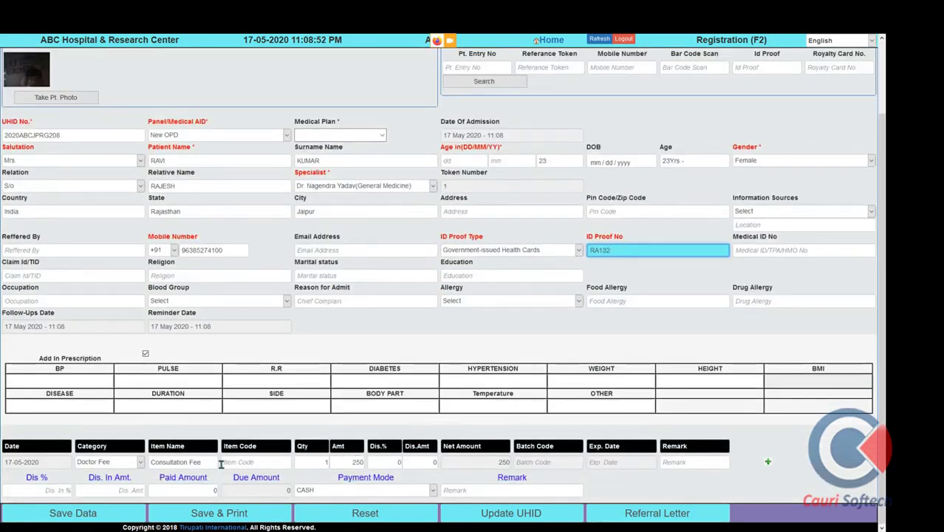
# Keep General Medicine and add the RG100 Registration Fee line to the bill
pyautogui.click(376, 190)
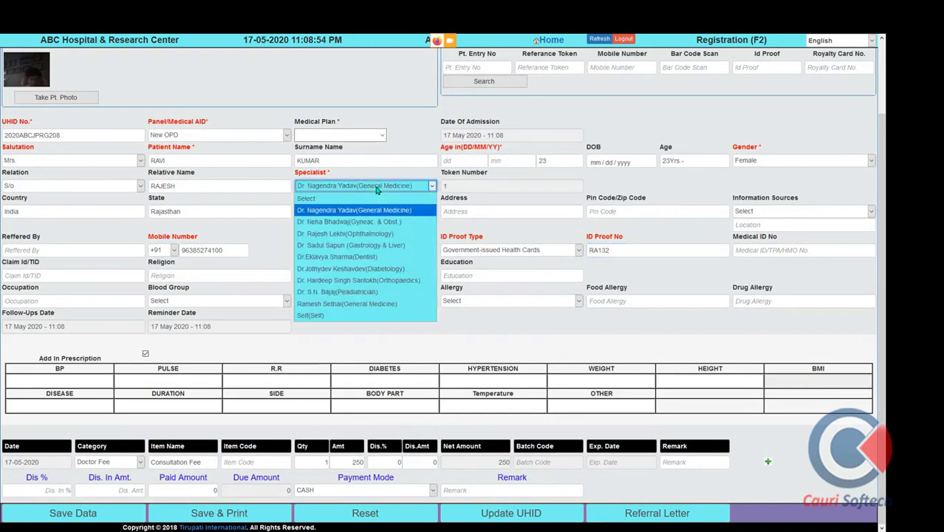
pyautogui.click(377, 190)
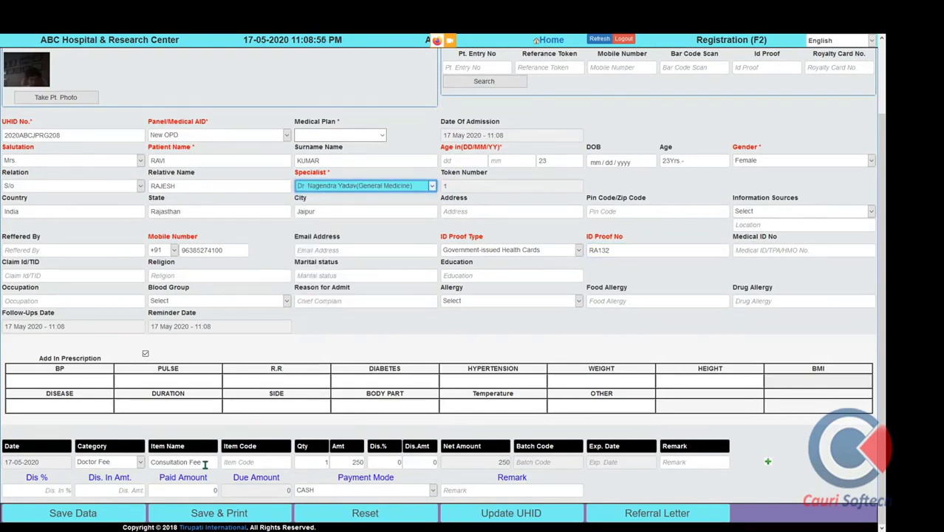
pyautogui.click(244, 461)
pyautogui.press('Tab')
pyautogui.press('Tab')
pyautogui.press('Tab')
pyautogui.press('Tab')
pyautogui.press('Tab')
pyautogui.press('Tab')
pyautogui.press('Tab')
pyautogui.press('Tab')
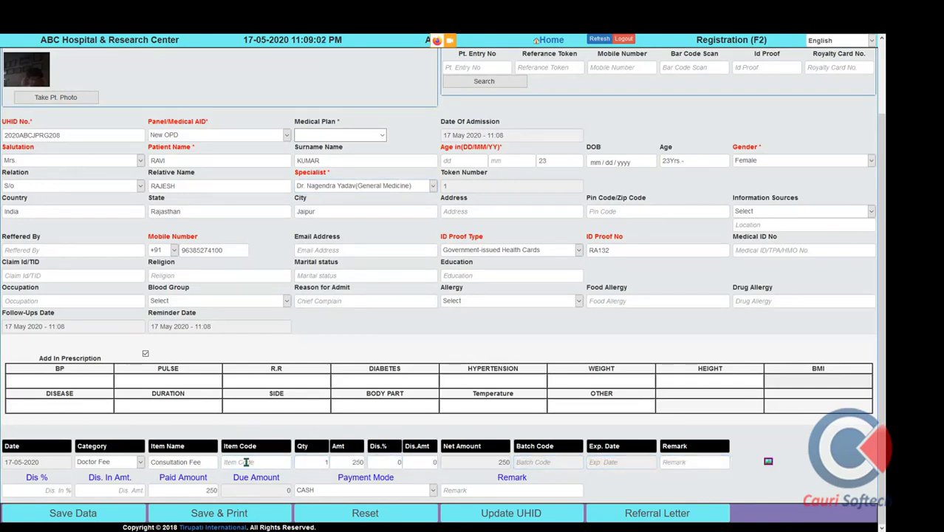
pyautogui.press('Return')
pyautogui.press('Tab')
pyautogui.press('Tab')
pyautogui.press('Tab')
pyautogui.press('Tab')
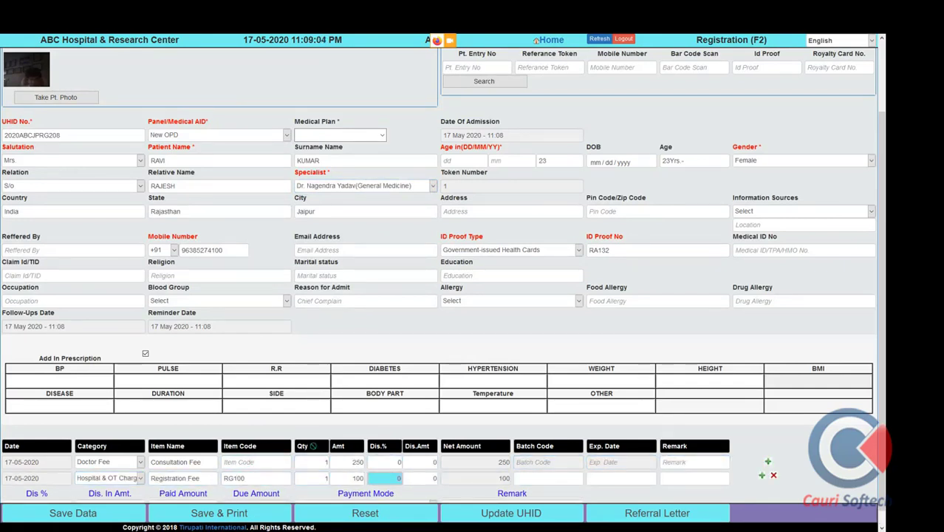
pyautogui.press('Tab')
pyautogui.press('Tab')
pyautogui.press('Tab')
# Record vitals BP 120/84, pulse 84, R.R 15, weight 56 and height 145
pyautogui.click(88, 381)
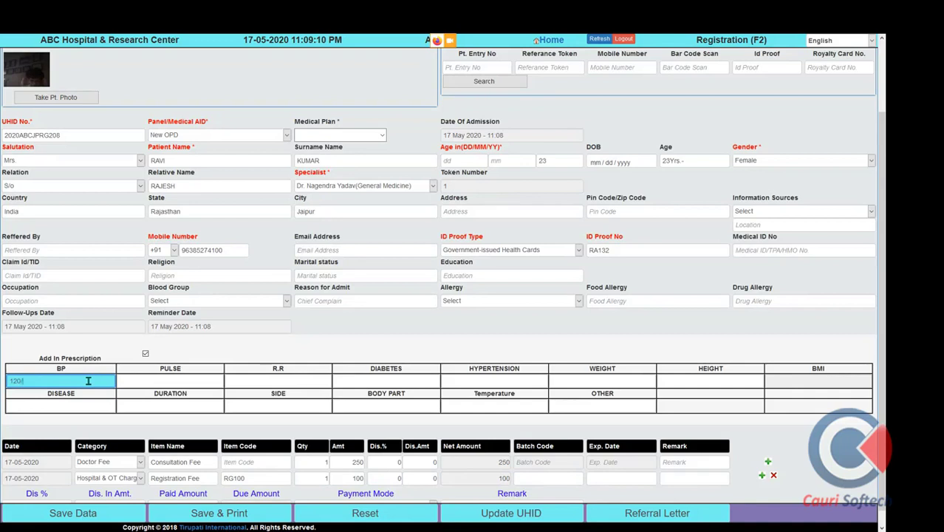
pyautogui.press('Tab')
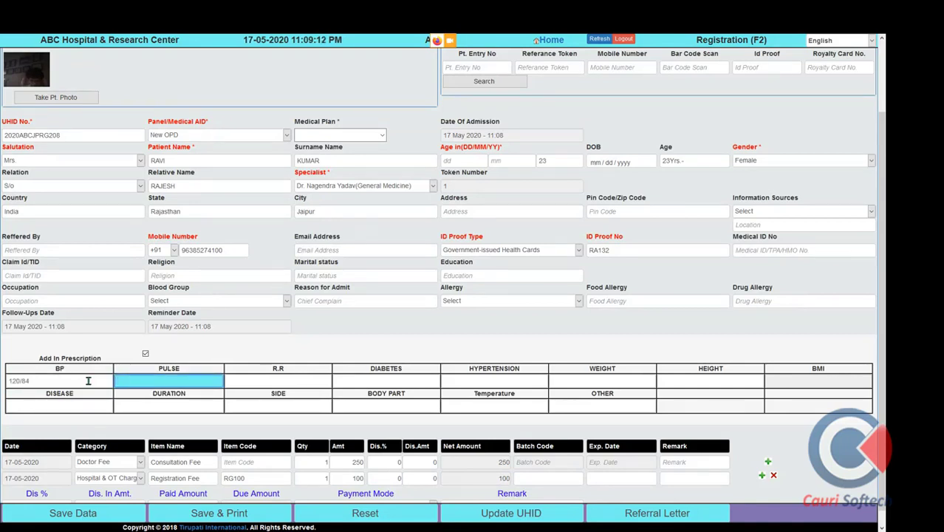
pyautogui.write('84')
pyautogui.press('Tab')
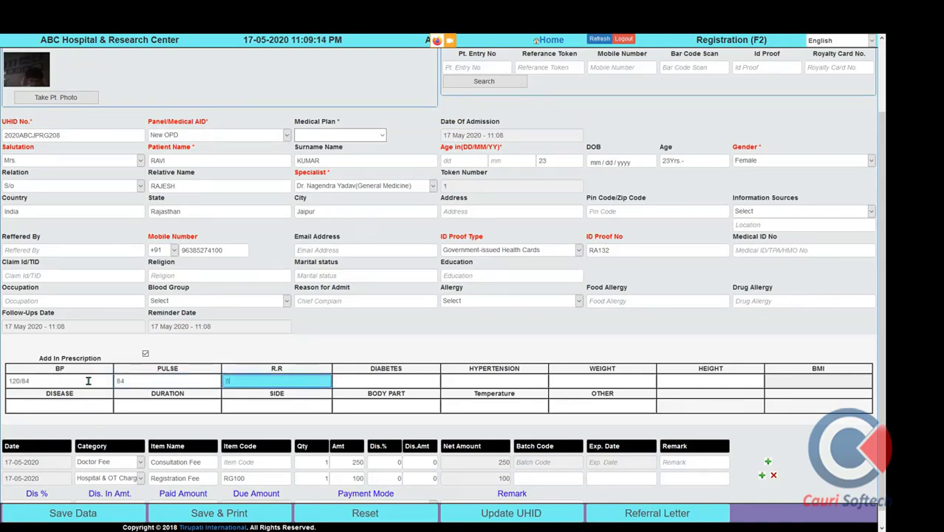
pyautogui.press('BackSpace')
pyautogui.press('Tab')
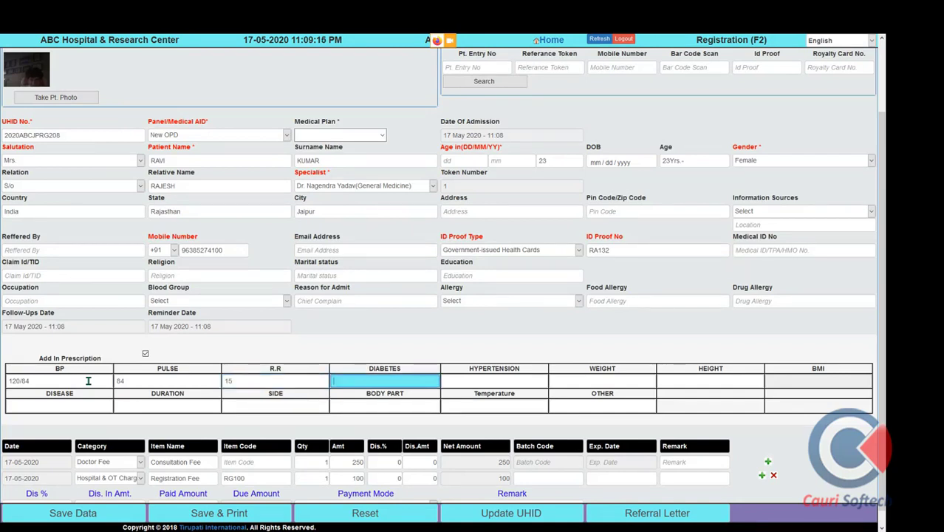
pyautogui.press('Tab')
pyautogui.press('Tab')
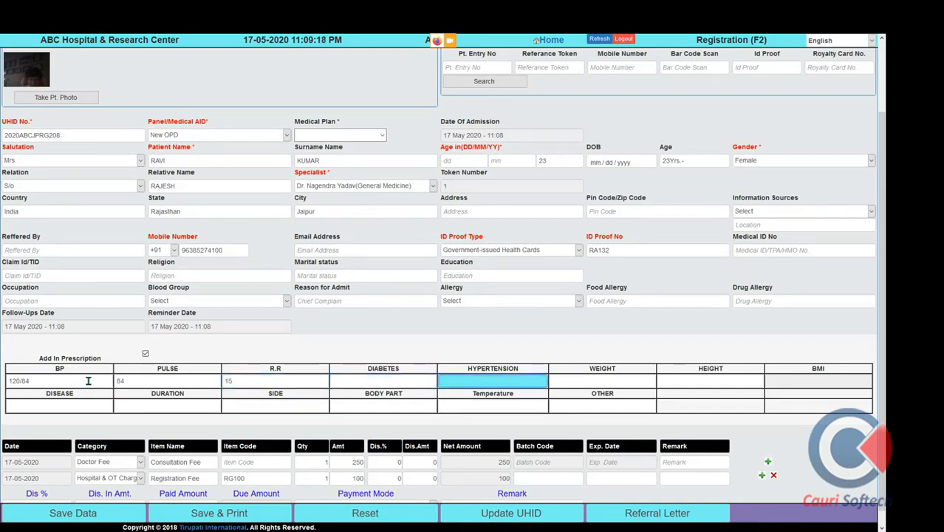
pyautogui.write('56')
pyautogui.press('Tab')
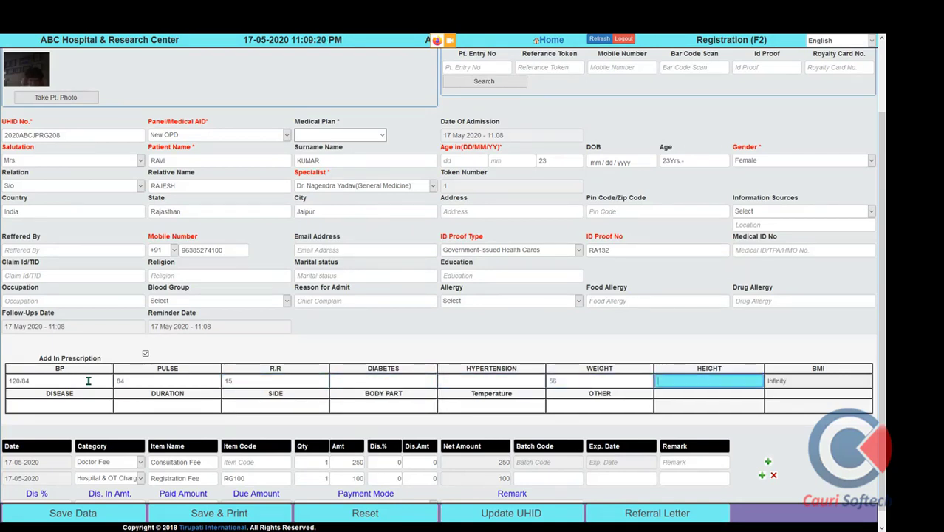
pyautogui.write('145')
pyautogui.press('Tab')
pyautogui.press('Tab')
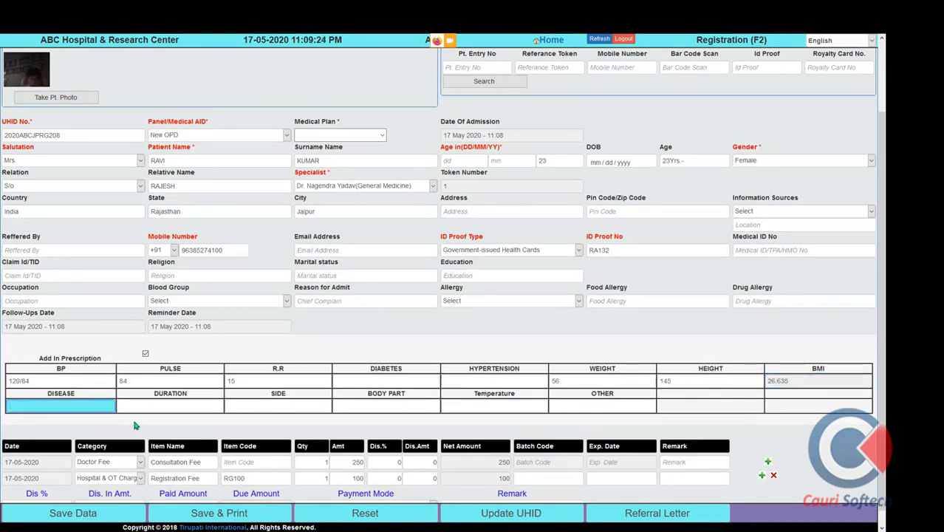
# Keep cash as the payment mode, apply a 10% discount so 315 is paid, and add remark VIP
pyautogui.scroll(-1, 285, 390)
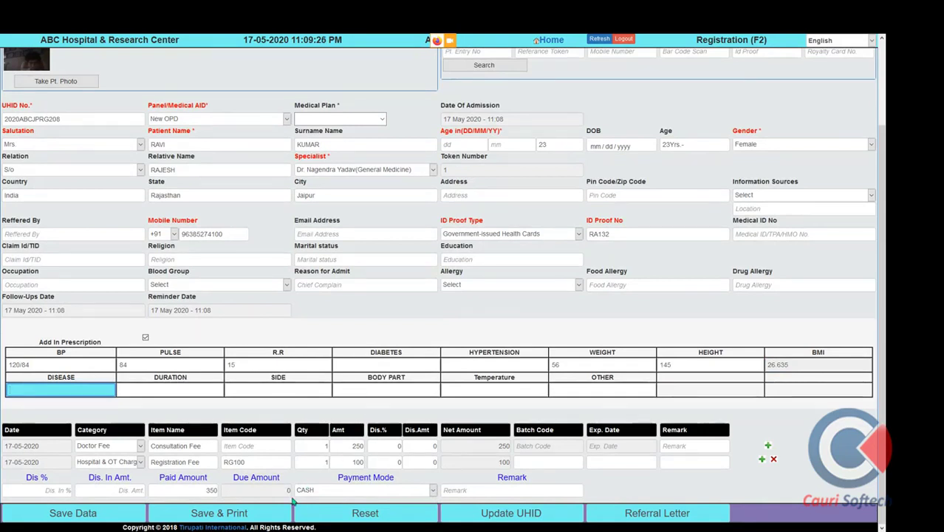
pyautogui.click(344, 490)
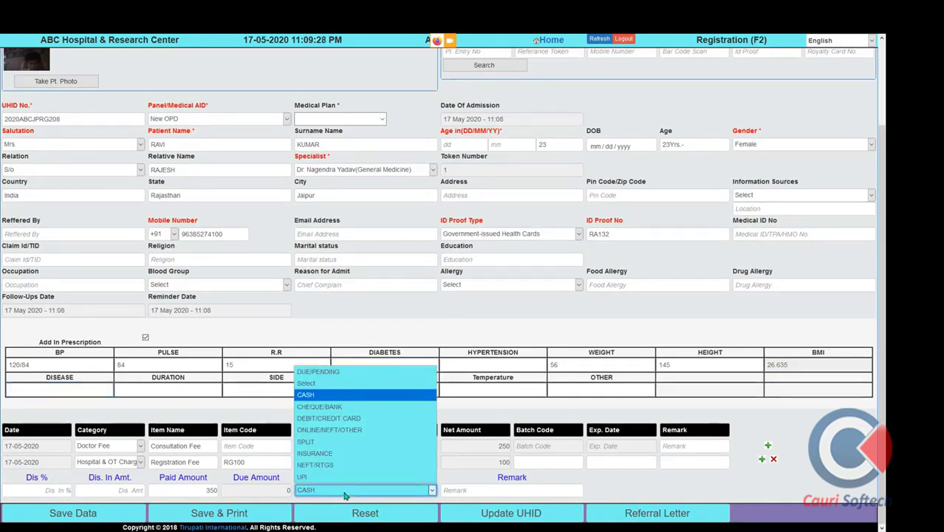
pyautogui.click(344, 491)
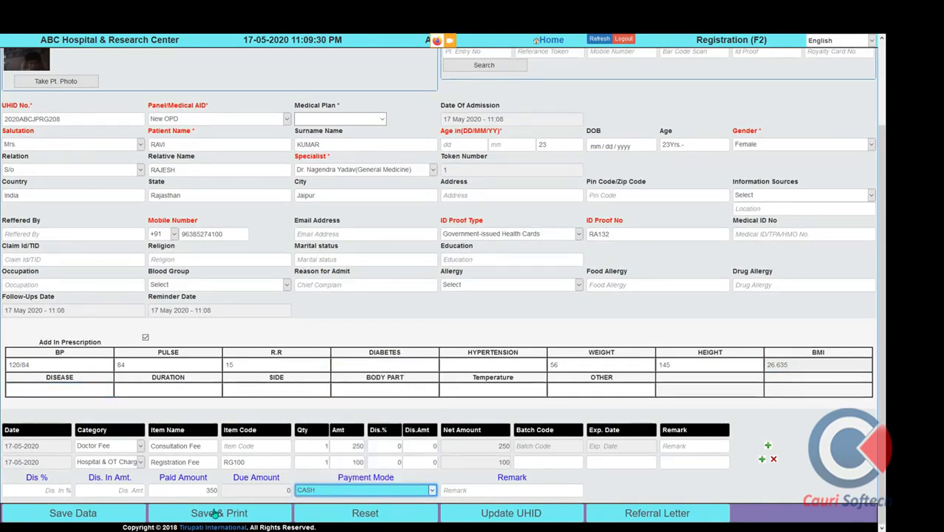
pyautogui.click(70, 492)
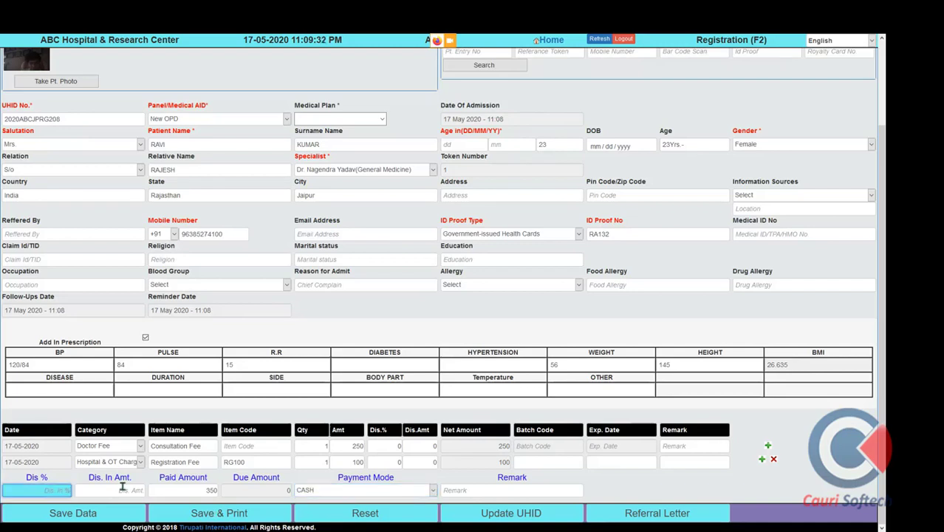
pyautogui.write('10')
pyautogui.press('Tab')
pyautogui.press('Tab')
pyautogui.press('Tab')
pyautogui.press('Tab')
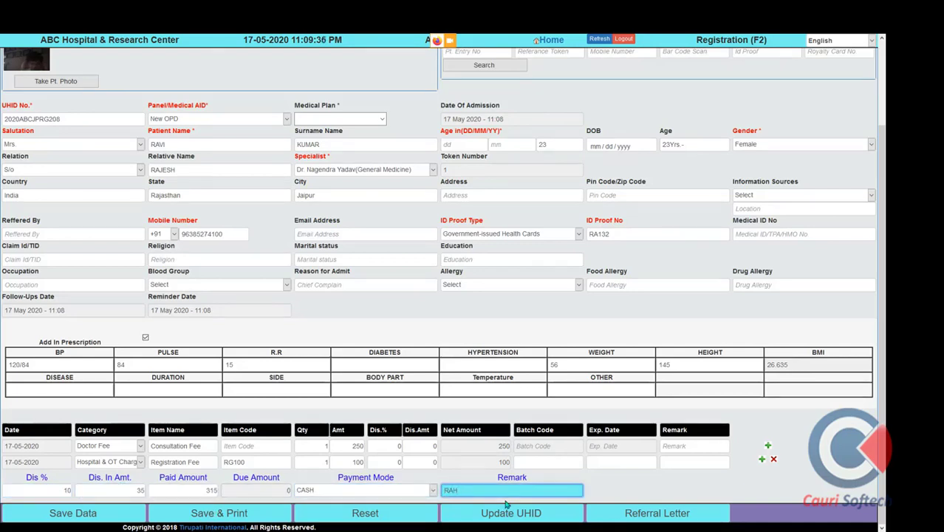
pyautogui.write('RAH')
pyautogui.press('BackSpace')
# Save the registration, dismiss the saved message, and cancel printing the receipt
pyautogui.click(262, 520)
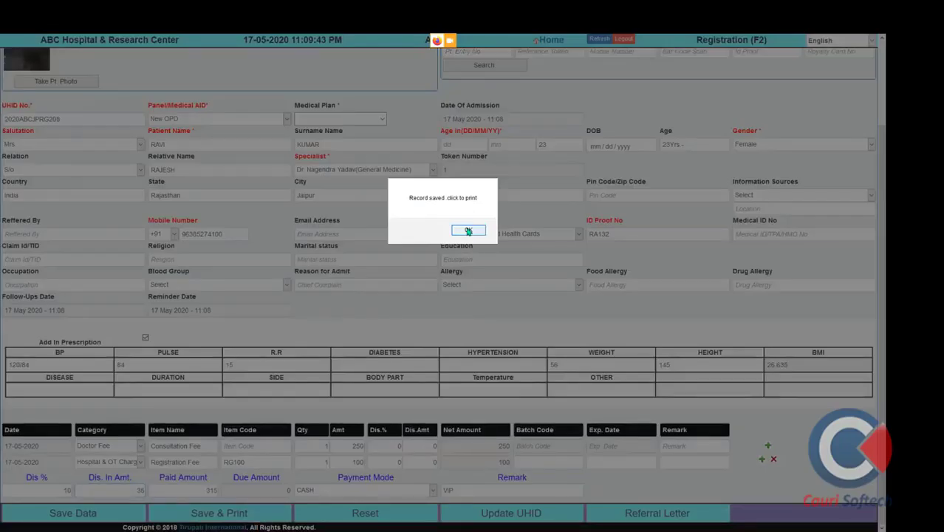
pyautogui.click(468, 230)
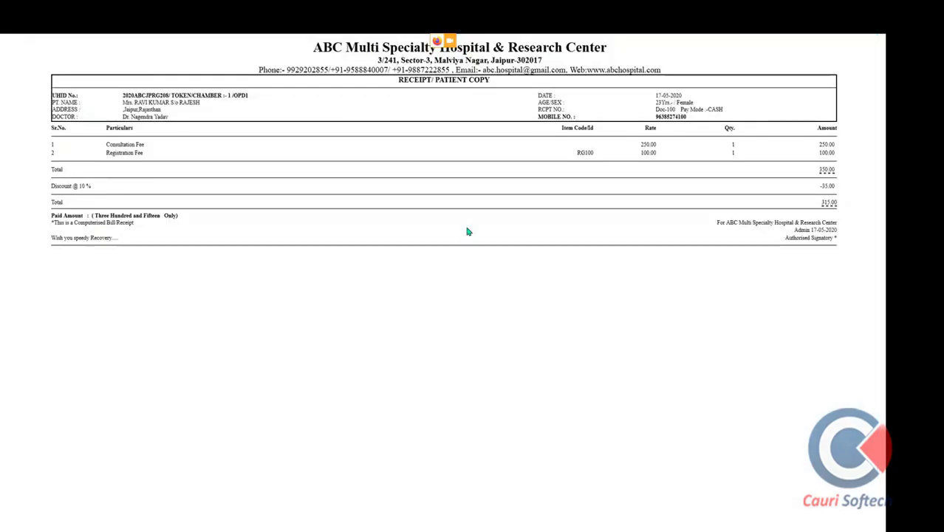
pyautogui.click(204, 223)
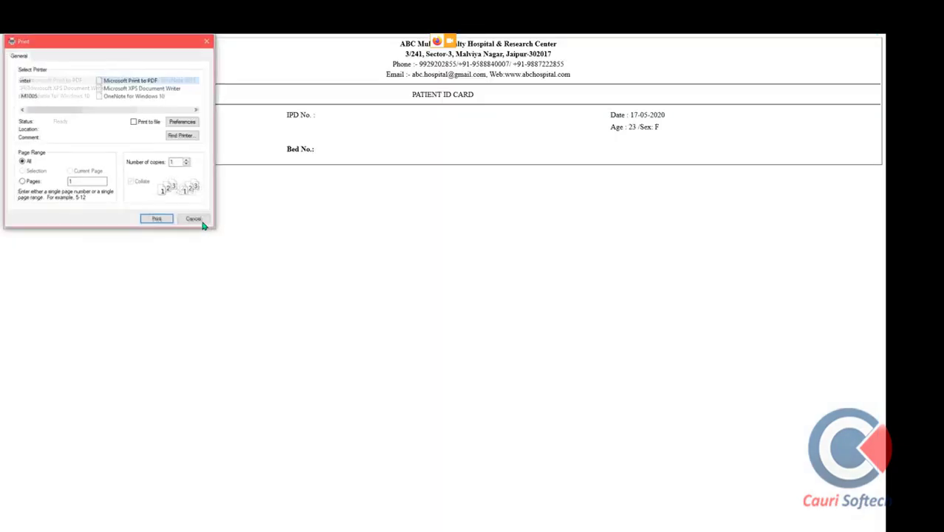
pyautogui.click(194, 220)
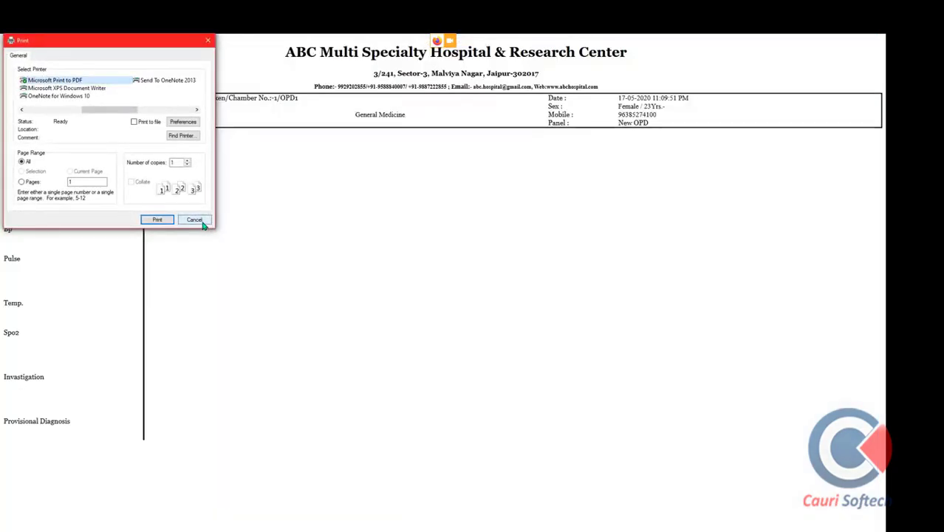
pyautogui.click(203, 224)
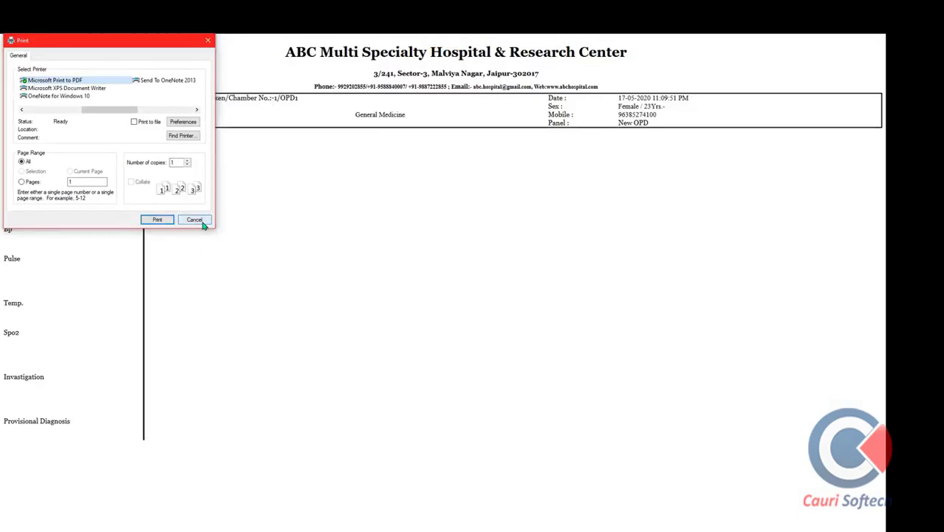
pyautogui.click(202, 224)
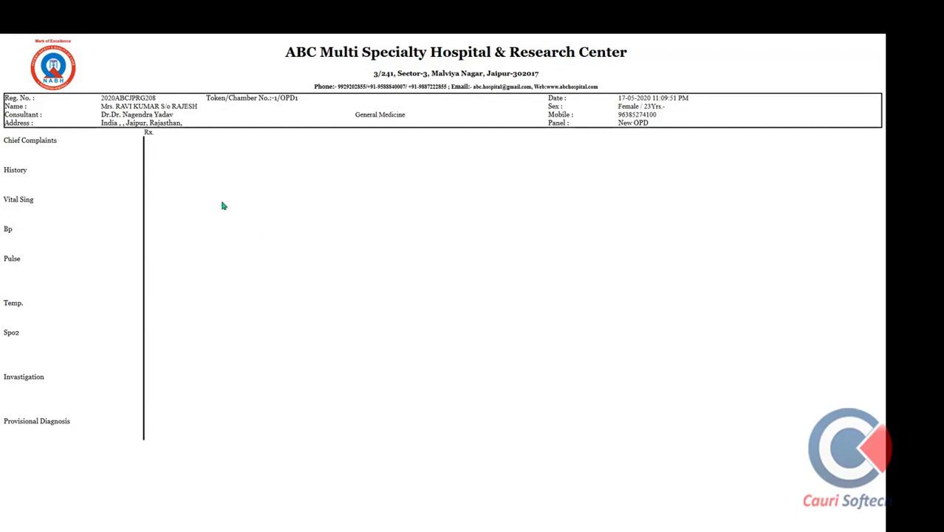
# View the Patient ID Card page, then close it and the receipt to return to registration
pyautogui.scroll(4, 258, 206)
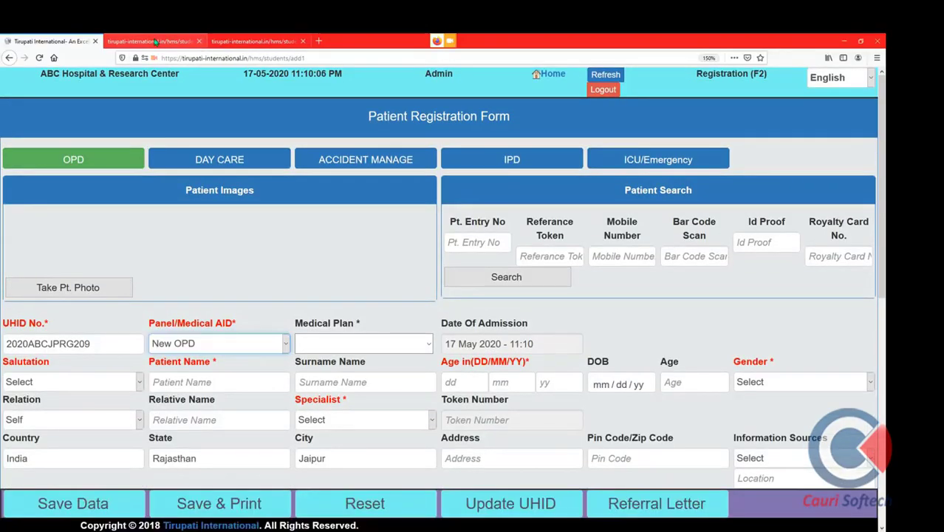
pyautogui.click(155, 42)
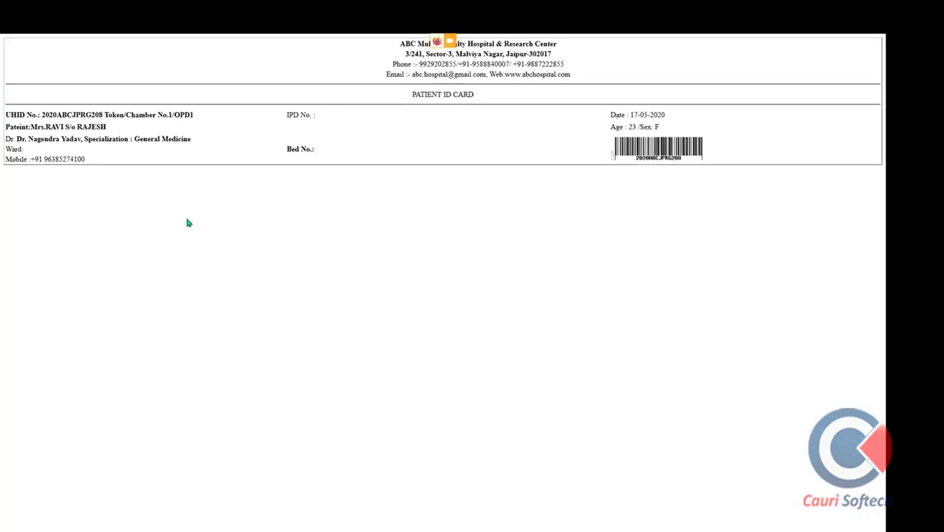
pyautogui.moveTo(412, 95); pyautogui.dragTo(468, 97)
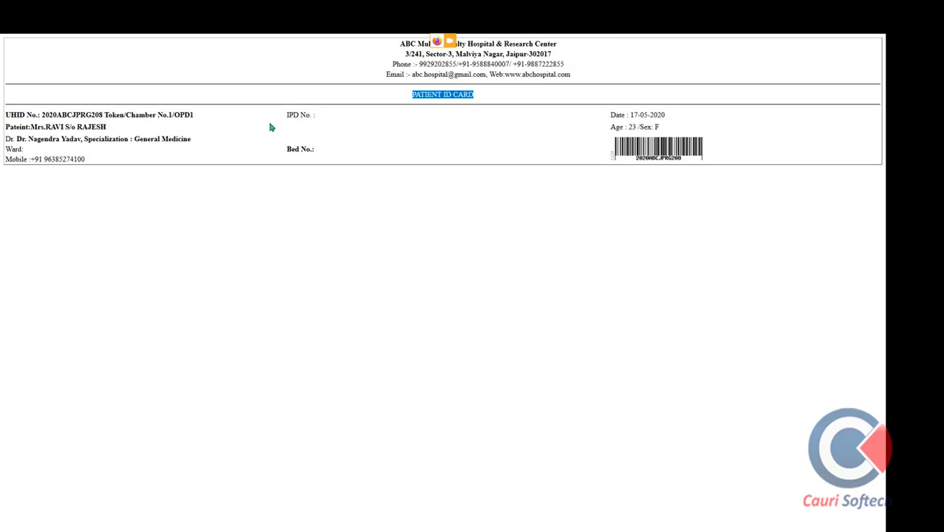
pyautogui.moveTo(249, 43)
pyautogui.click(204, 41)
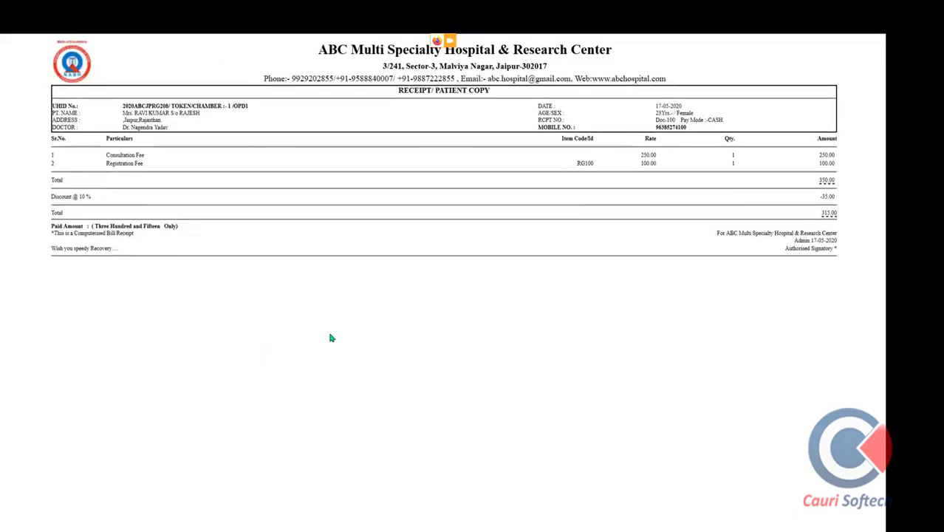
pyautogui.hotkey('ctrl', '+')
pyautogui.hotkey('ctrl', '+')
pyautogui.hotkey('ctrl', '+')
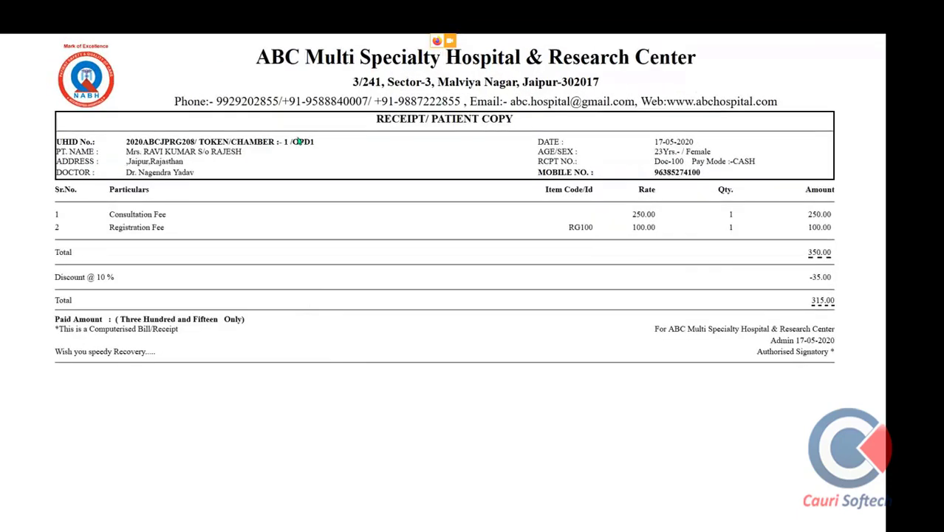
pyautogui.hotkey('ctrl', '-')
pyautogui.hotkey('ctrl', '-')
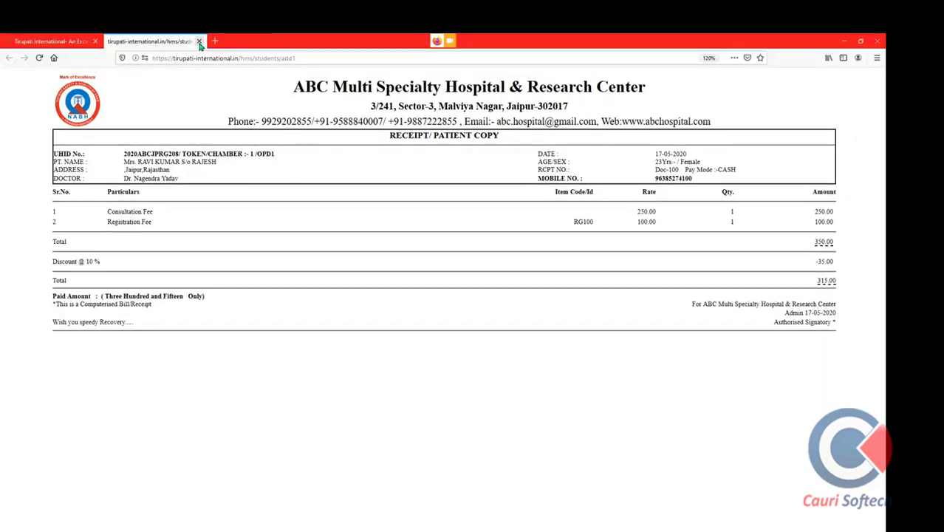
pyautogui.click(199, 43)
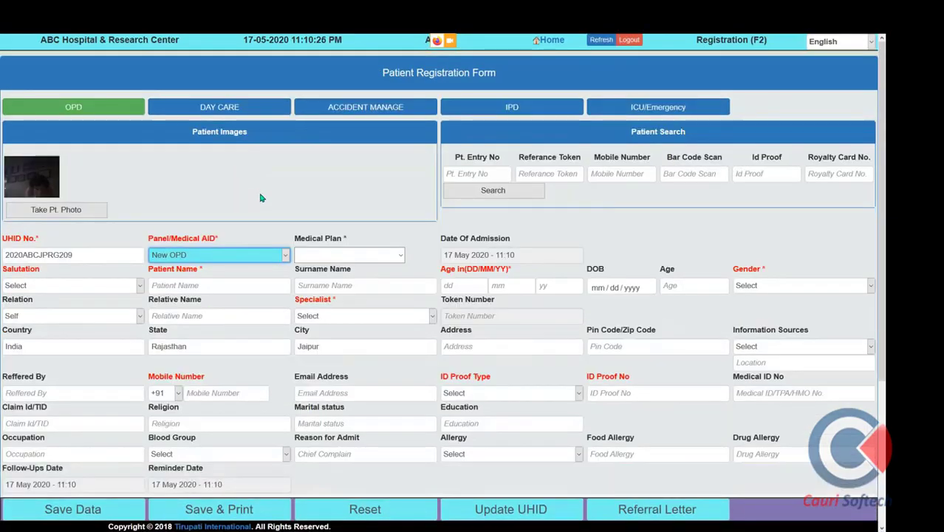
# Switch to IPD admission with salutation Mrs and panel ICICI Lombard
pyautogui.scroll(-4, 415, 223)
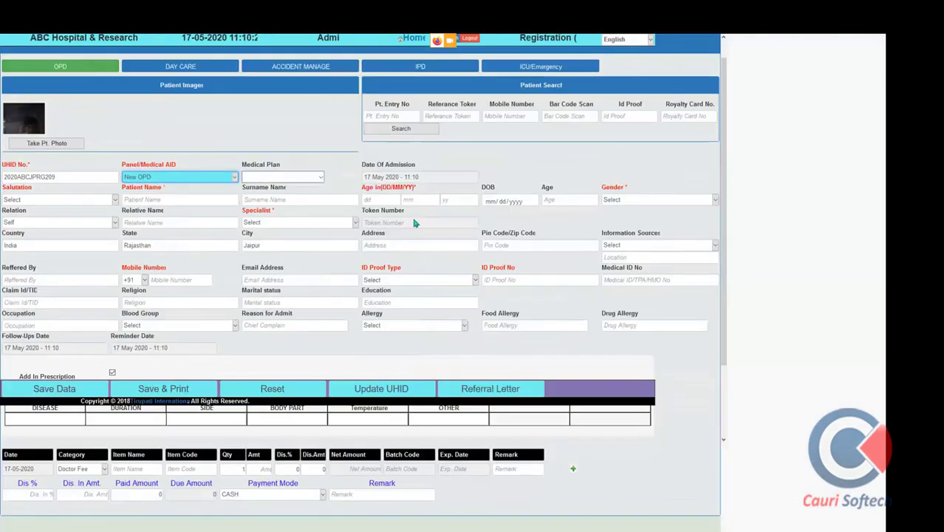
pyautogui.scroll(2, 415, 223)
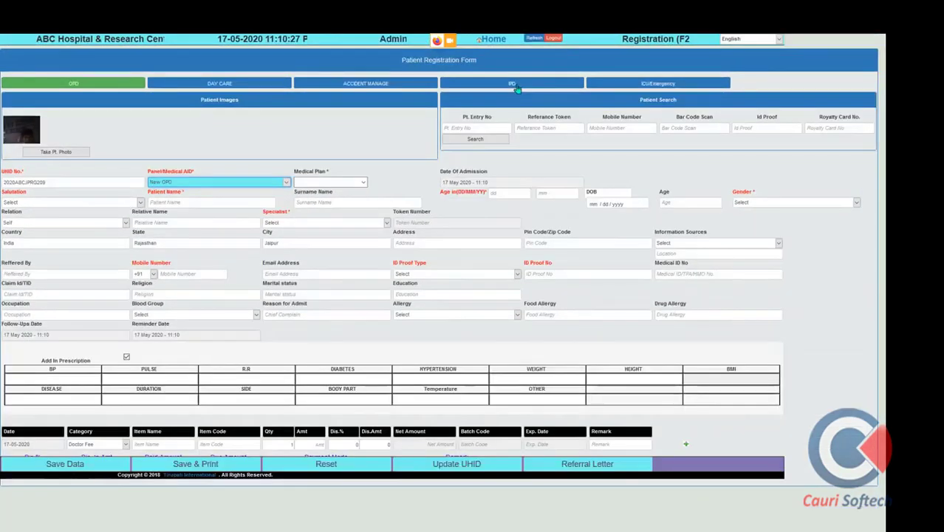
pyautogui.scroll(2, 517, 87)
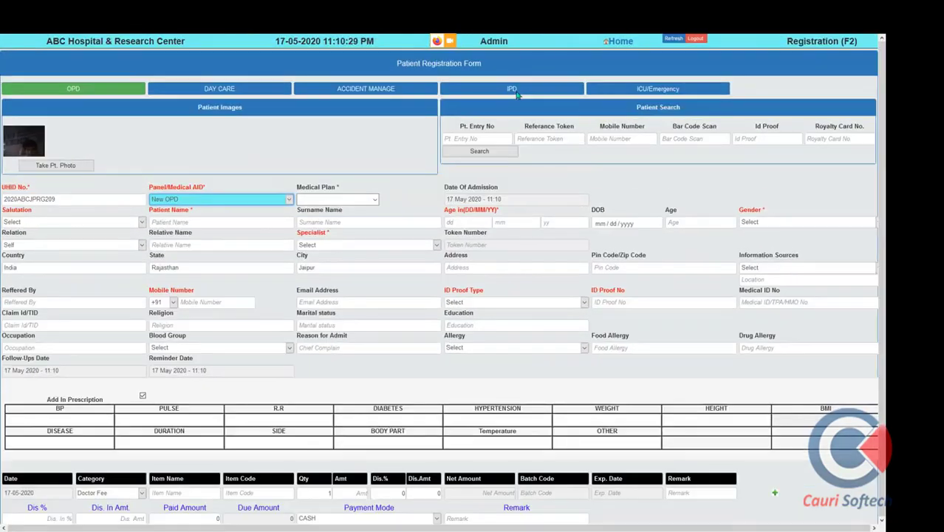
pyautogui.click(512, 88)
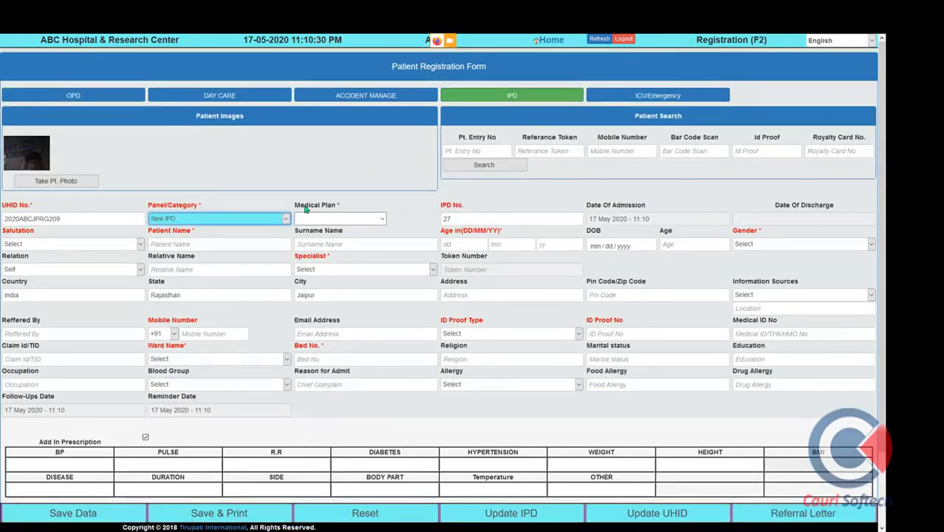
pyautogui.click(84, 244)
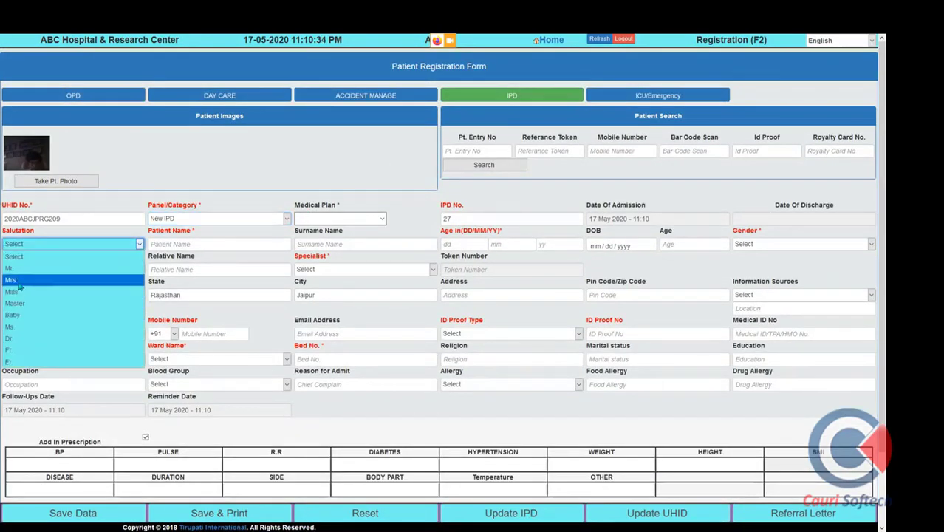
pyautogui.click(45, 280)
pyautogui.click(190, 219)
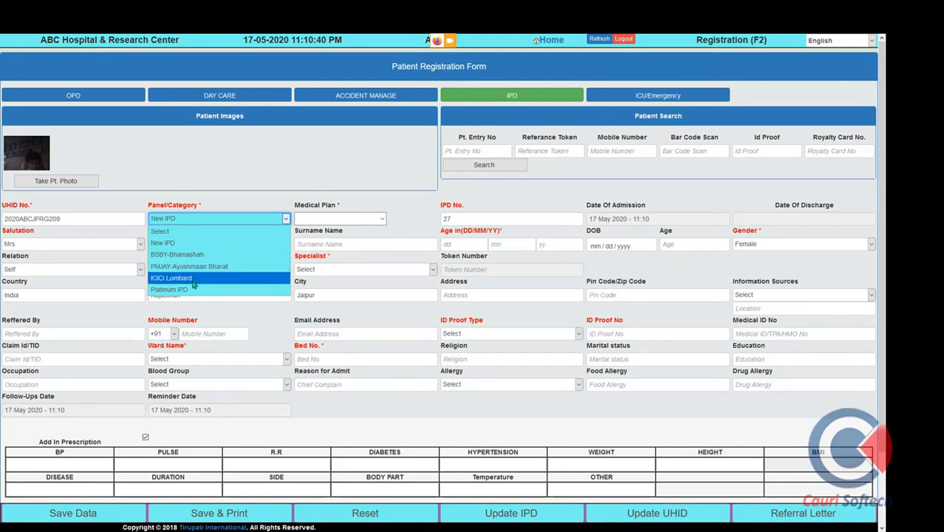
pyautogui.click(195, 278)
pyautogui.click(66, 269)
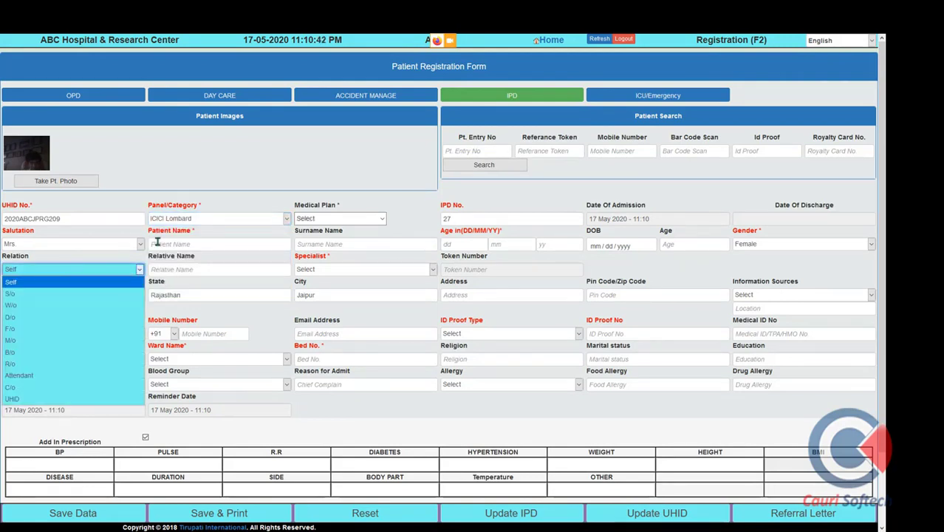
# Enter the patient's name, surname, age 56 and mobile number
pyautogui.click(161, 243)
pyautogui.write('RAJESH')
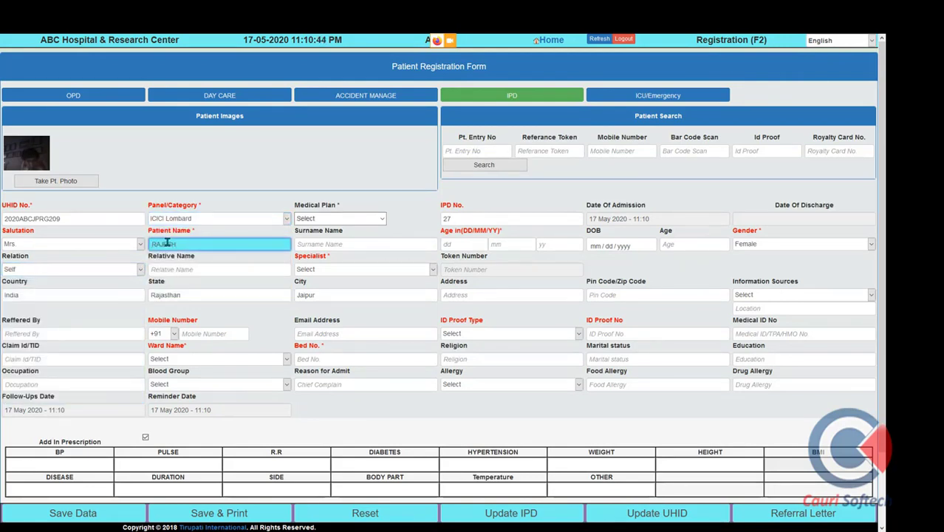
pyautogui.press('Tab')
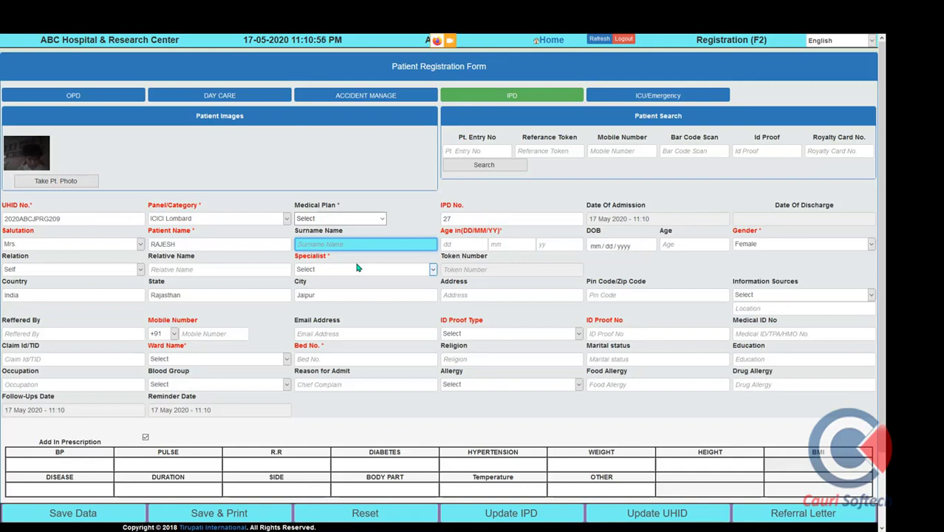
pyautogui.write('KU')
pyautogui.press('Tab')
pyautogui.press('Tab')
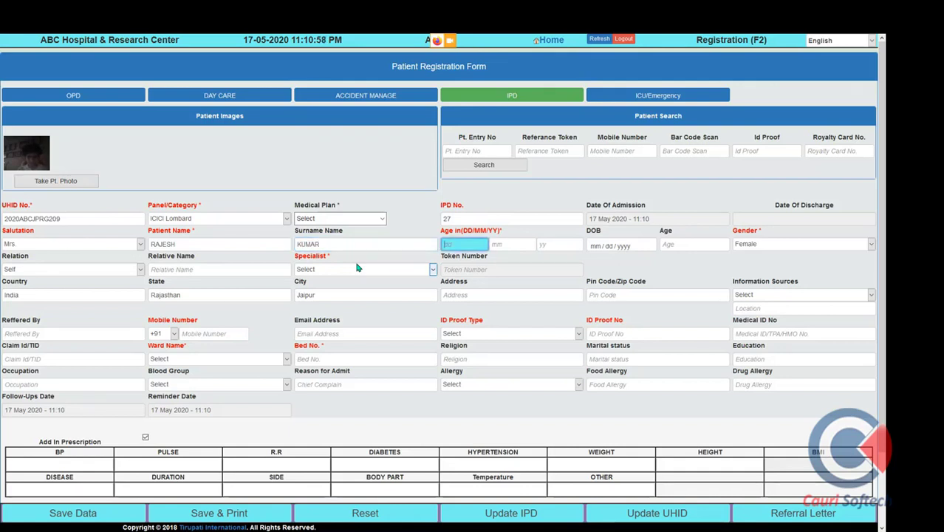
pyautogui.write('56')
pyautogui.press('Tab')
pyautogui.press('Tab')
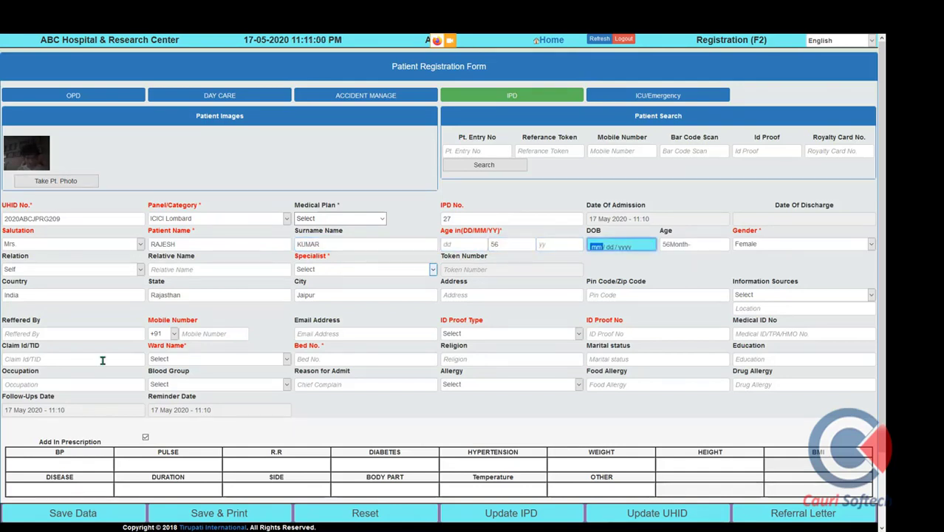
pyautogui.click(201, 334)
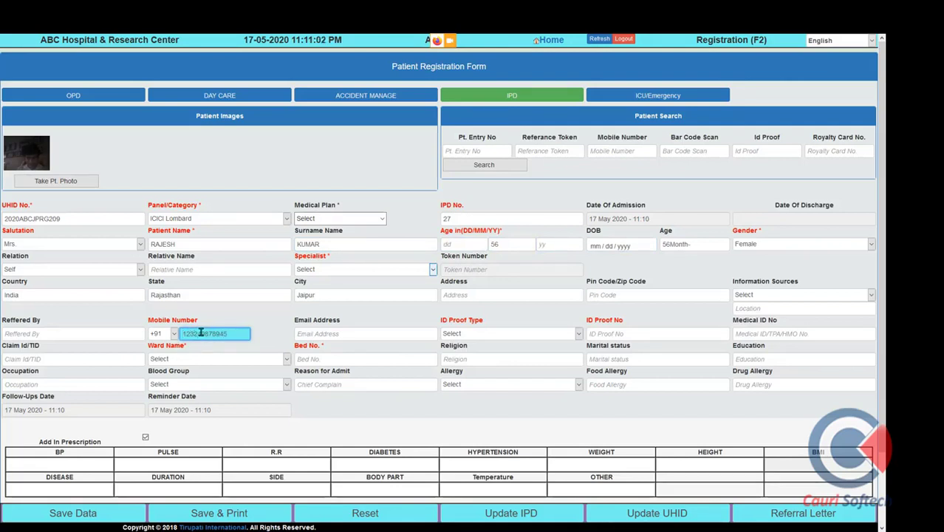
pyautogui.press('Tab')
# Set the ID proof type to Employee ID and enter the ID number
pyautogui.click(482, 334)
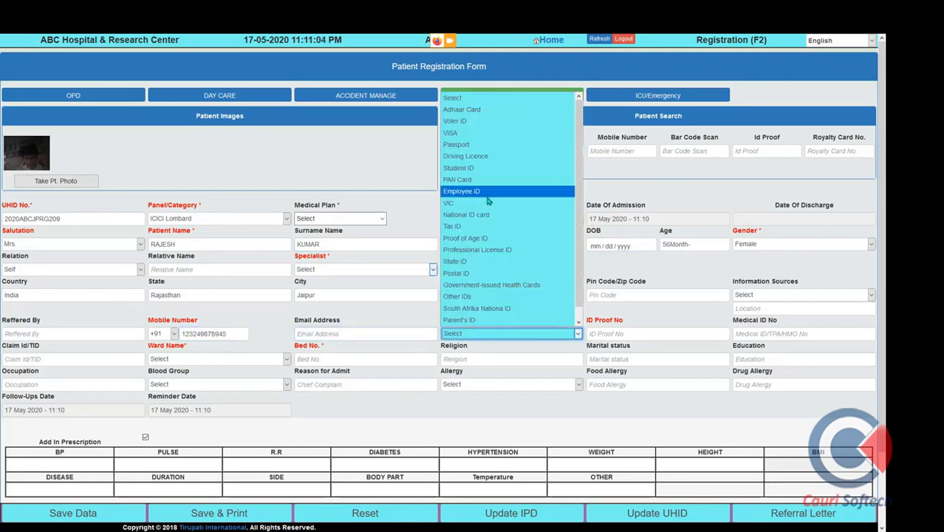
pyautogui.click(488, 192)
pyautogui.click(648, 334)
pyautogui.write('FDSFFDSF')
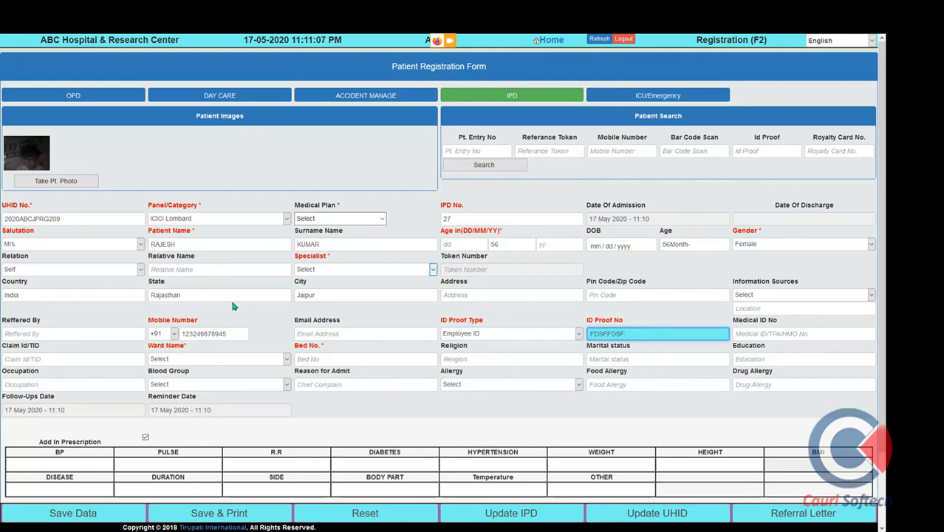
pyautogui.scroll(-2, 232, 306)
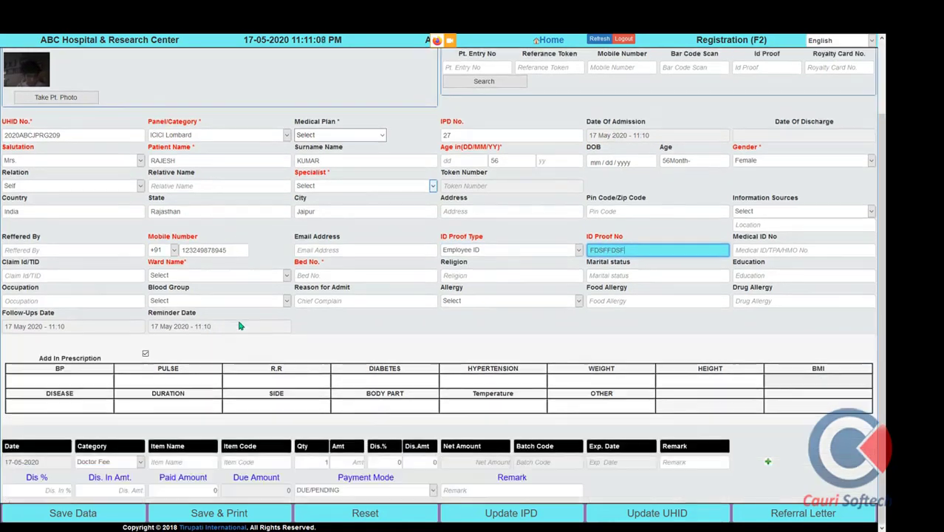
# Try ward A/c Deluxe, dismiss the no-bed alert, then choose Semi Deluxe so bed S201 fills in
pyautogui.click(218, 278)
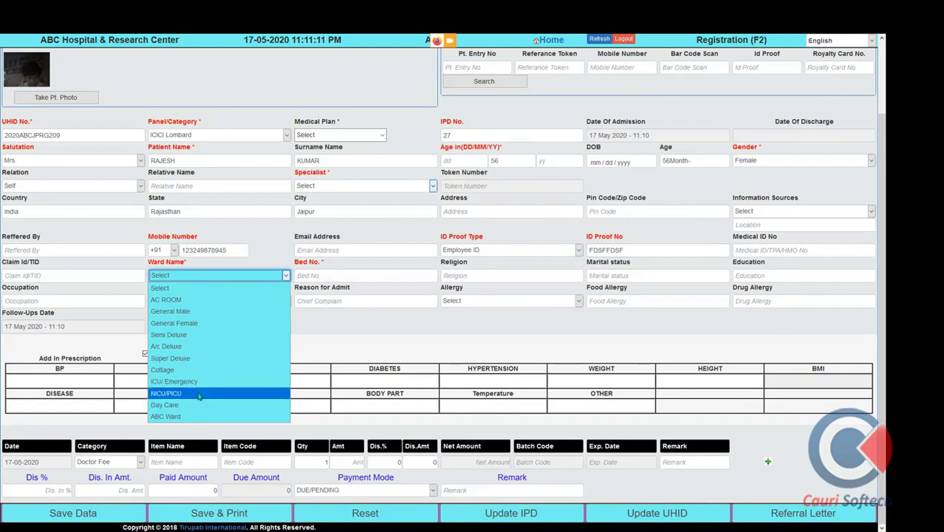
pyautogui.click(185, 345)
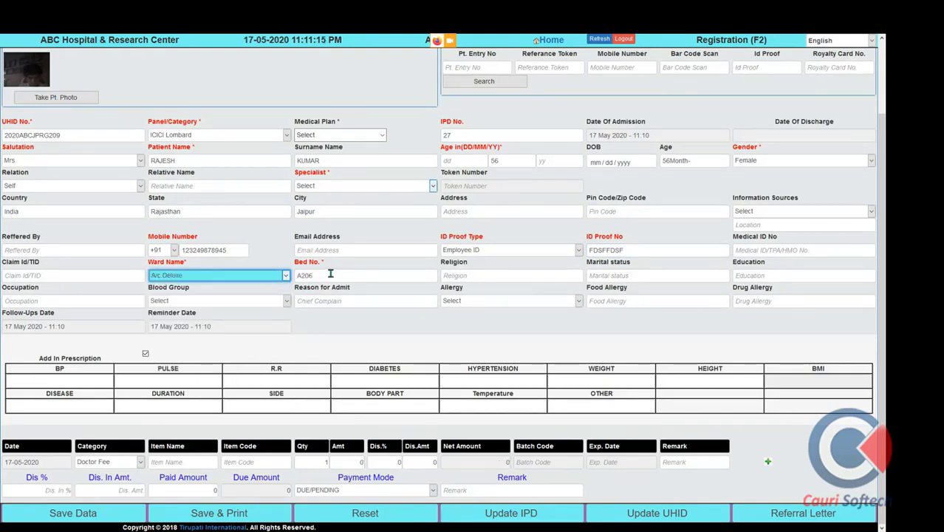
pyautogui.click(330, 275)
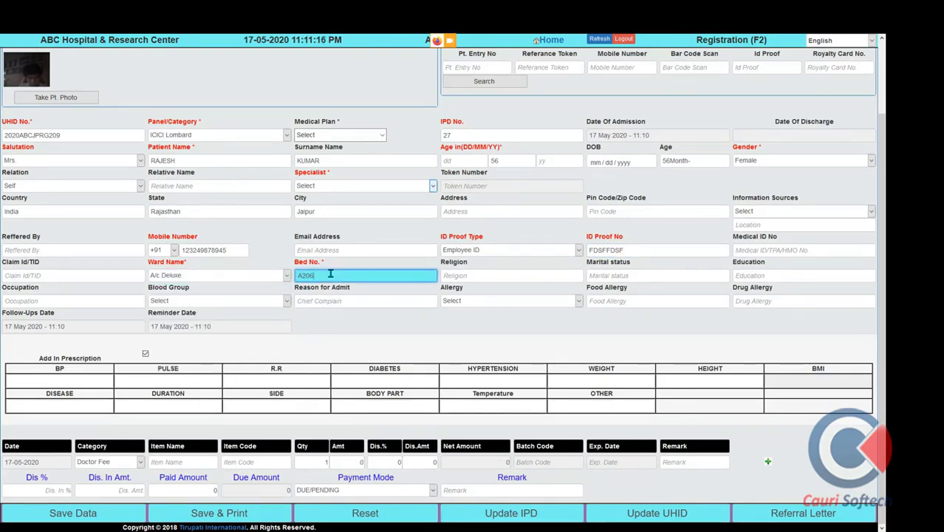
pyautogui.click(517, 277)
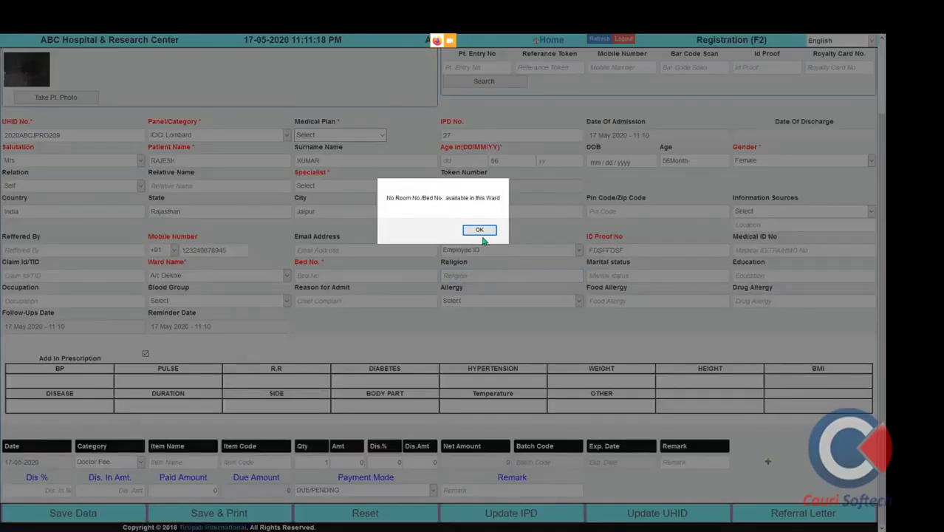
pyautogui.click(480, 231)
pyautogui.click(283, 278)
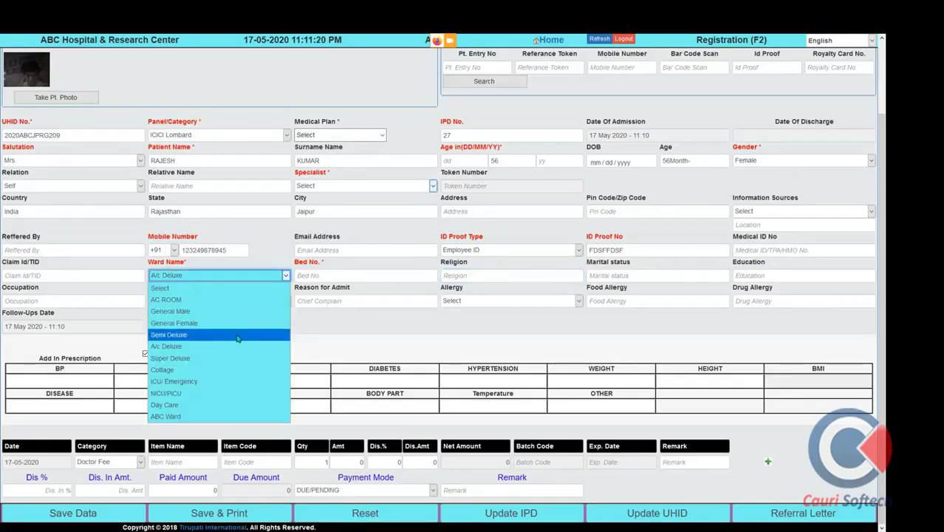
pyautogui.click(233, 337)
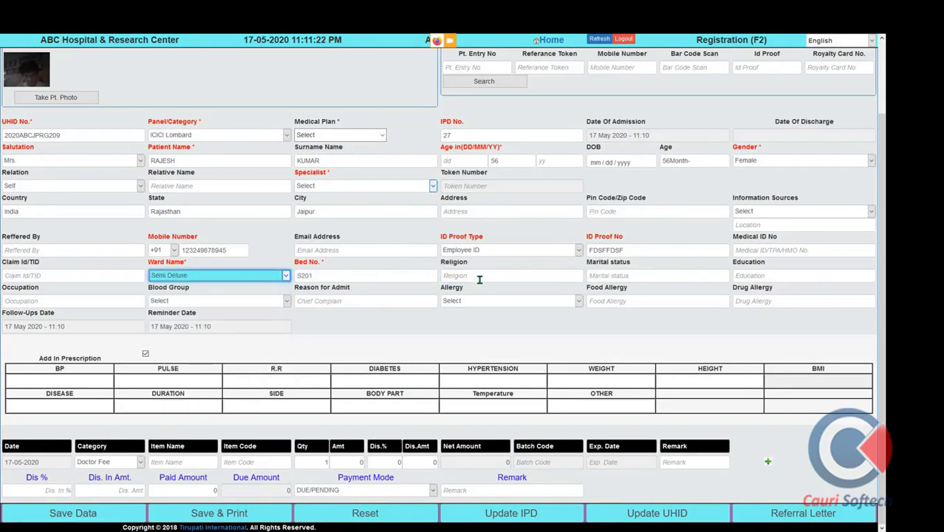
# Enter religion Hindu, marital status Married and education Graduation-B. Tech
pyautogui.click(470, 277)
pyautogui.write('Hi')
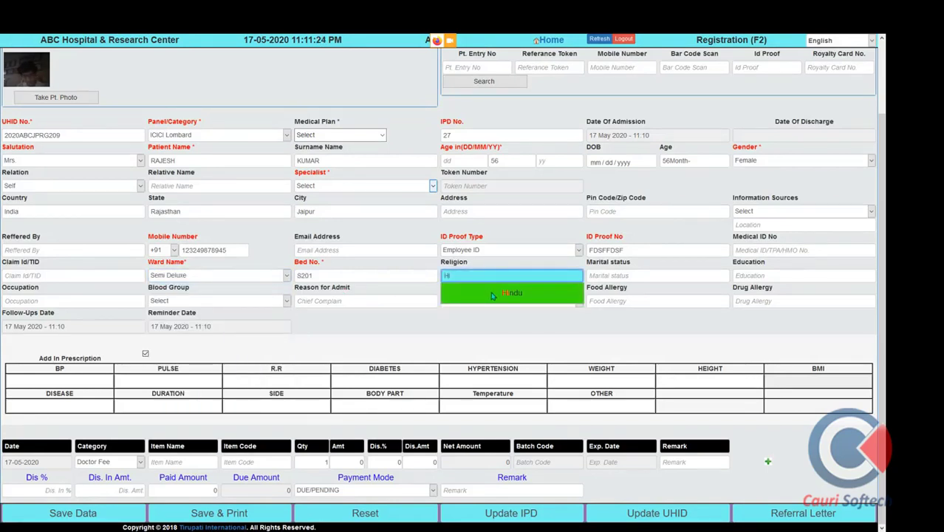
pyautogui.click(492, 294)
pyautogui.click(635, 276)
pyautogui.write('R')
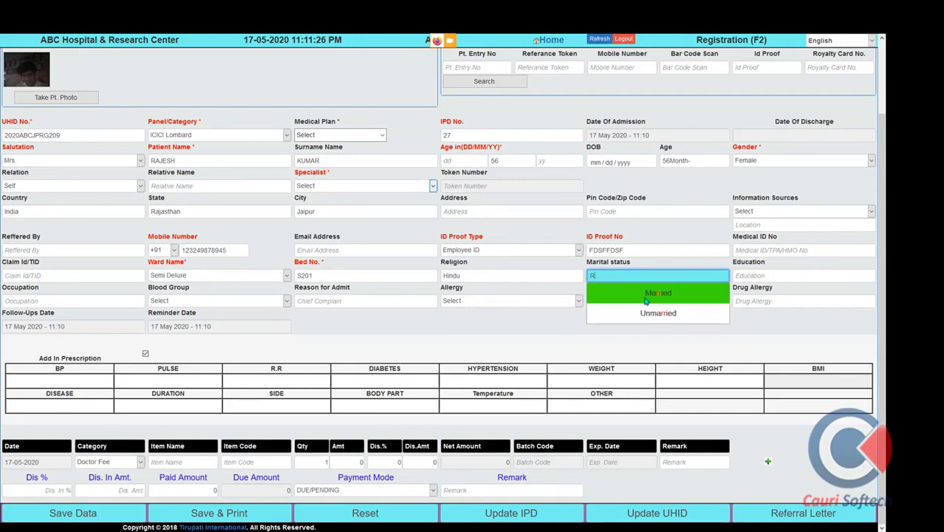
pyautogui.click(645, 294)
pyautogui.click(800, 277)
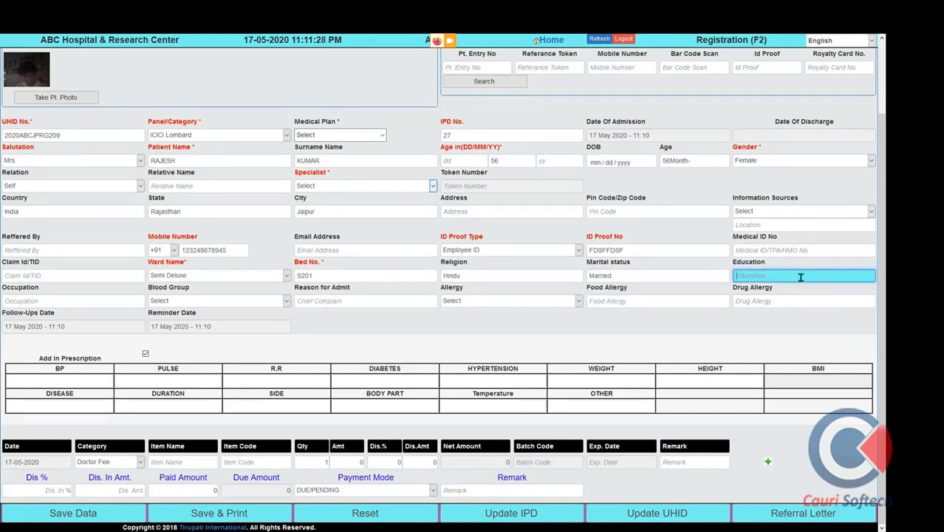
pyautogui.write('G')
pyautogui.click(800, 289)
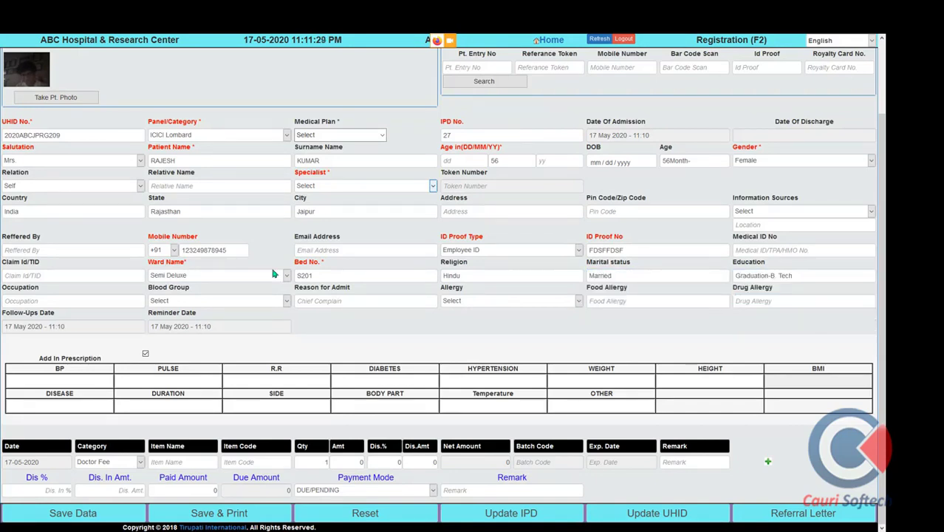
# Set occupation Businessman and blood group O+
pyautogui.click(75, 305)
pyautogui.write('e')
pyautogui.click(74, 318)
pyautogui.click(269, 302)
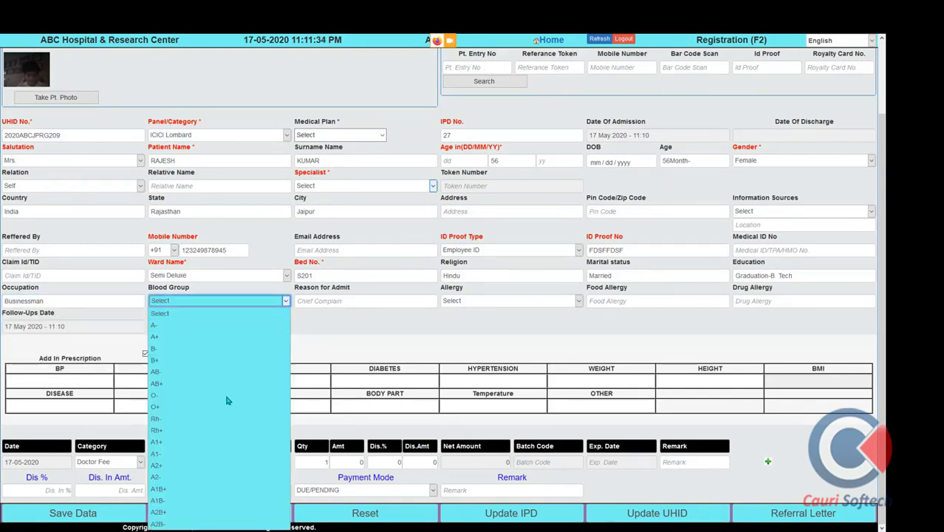
pyautogui.click(195, 406)
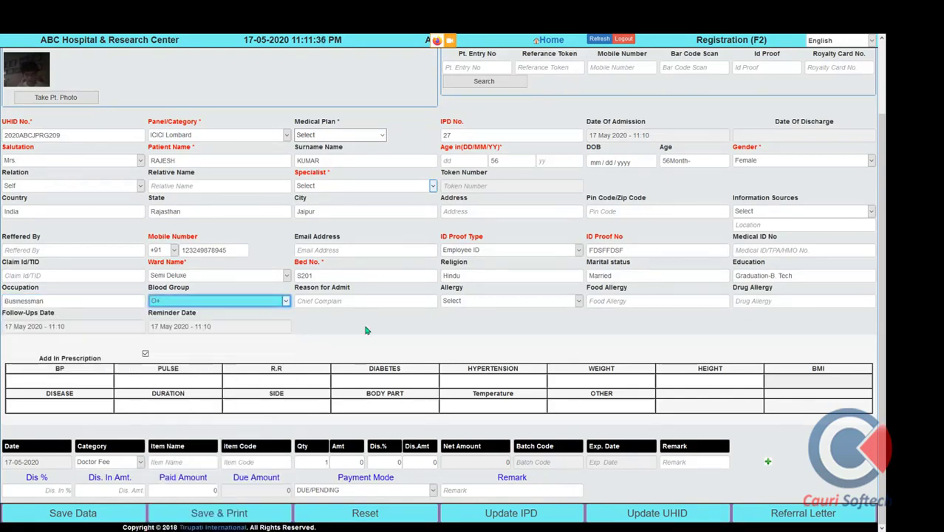
pyautogui.click(82, 381)
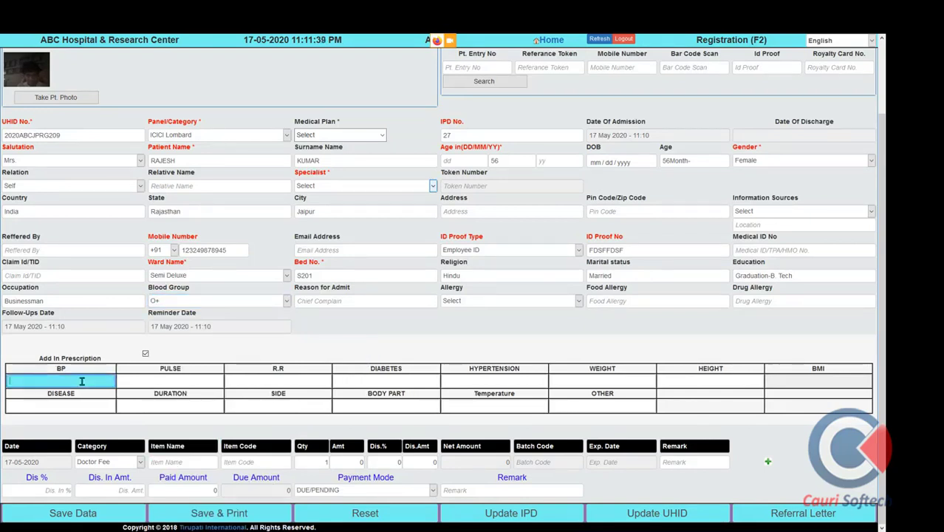
# Add a Hospital & OT Charges bill line for Registration Fee (RG100) at 100
pyautogui.click(138, 463)
pyautogui.click(138, 464)
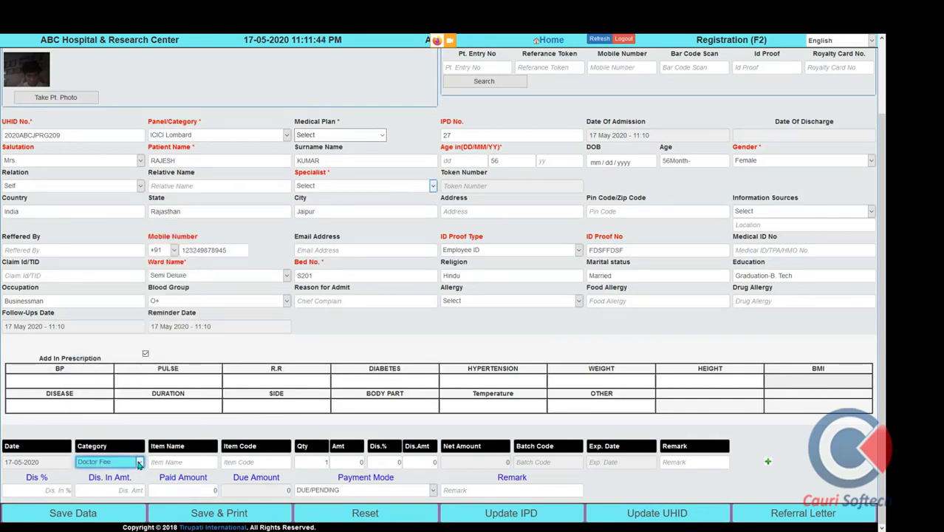
pyautogui.click(139, 464)
pyautogui.click(110, 272)
pyautogui.click(172, 461)
pyautogui.write('reg')
pyautogui.click(178, 479)
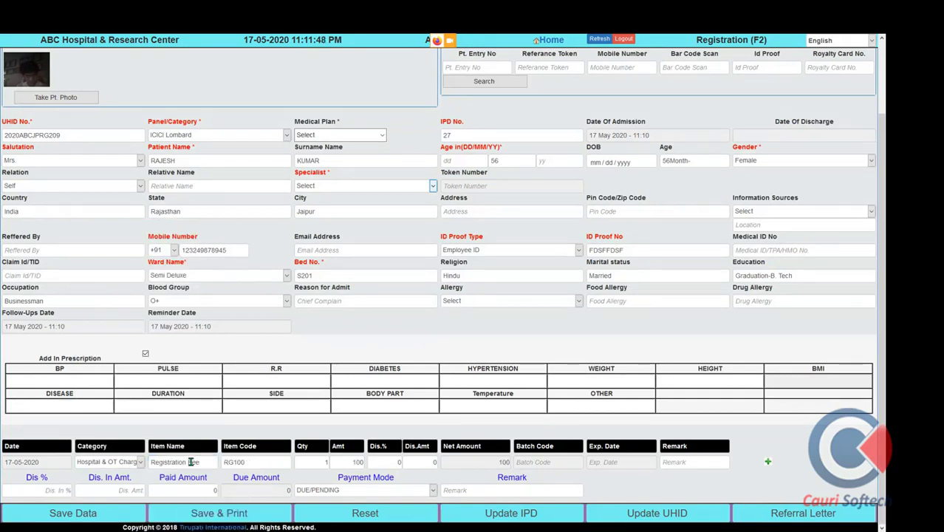
pyautogui.press('Tab')
pyautogui.press('Tab')
pyautogui.press('Tab')
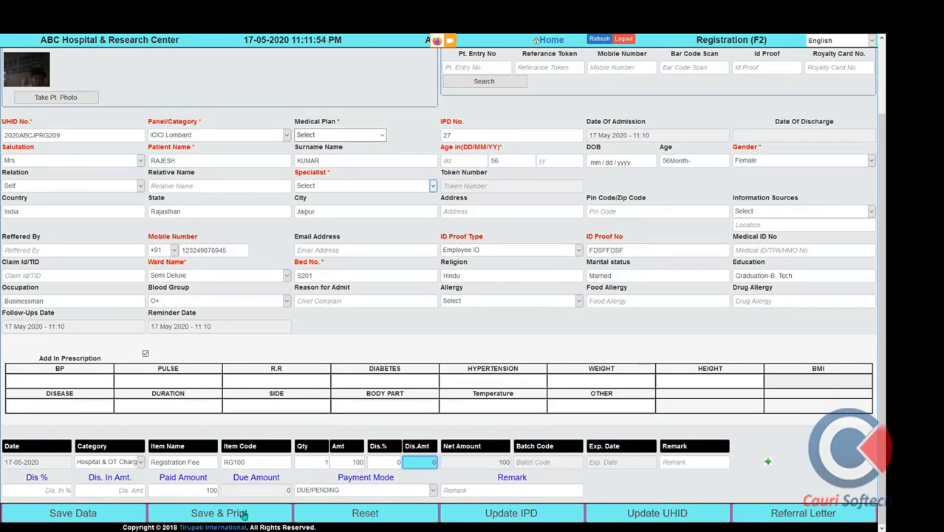
# Save the IPD admission, acknowledge both alerts, and enter the patient's mobile number in the search box
pyautogui.click(92, 518)
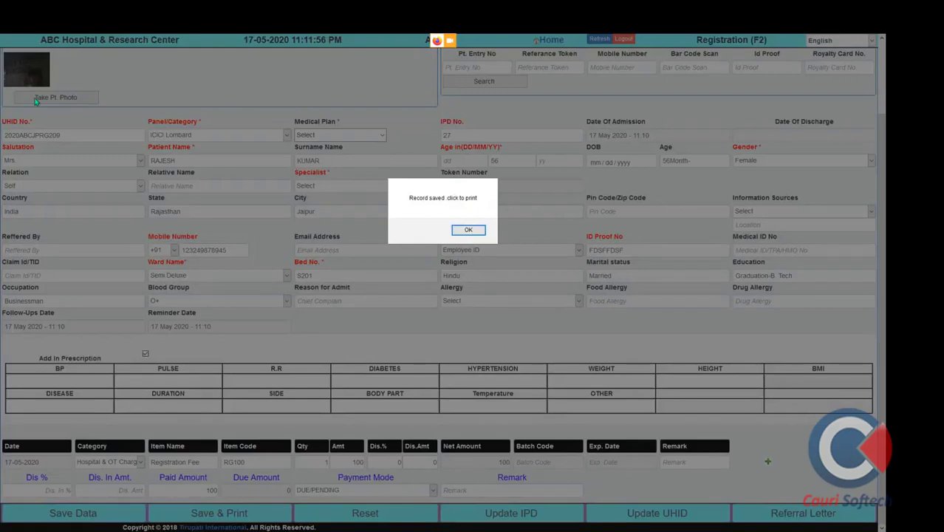
pyautogui.click(466, 231)
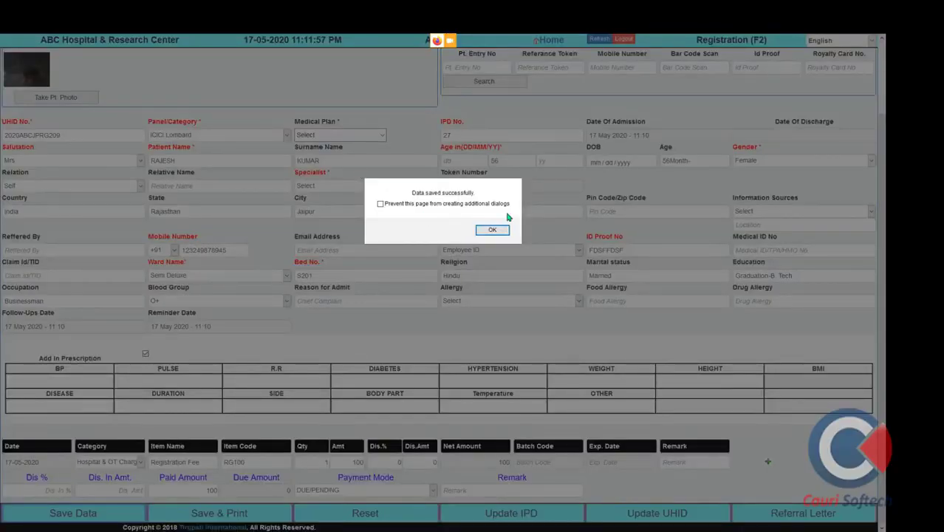
pyautogui.click(497, 230)
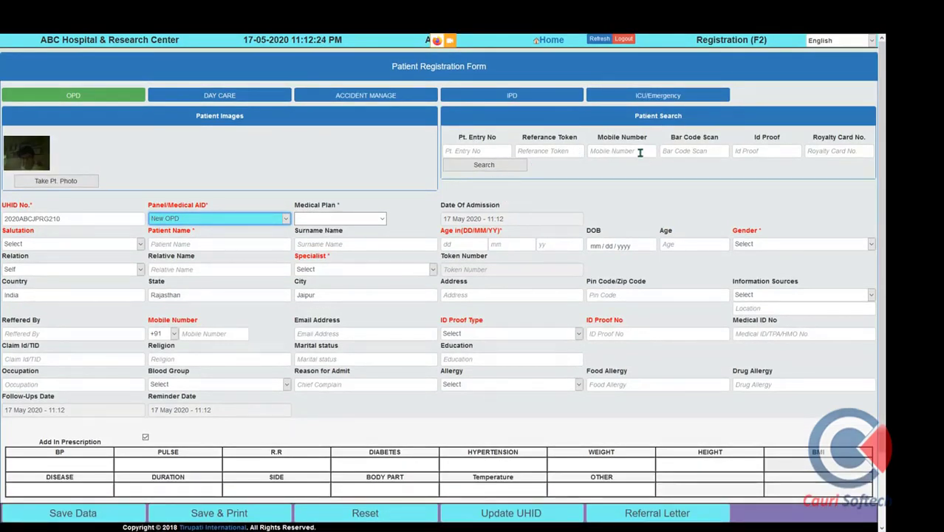
pyautogui.click(640, 152)
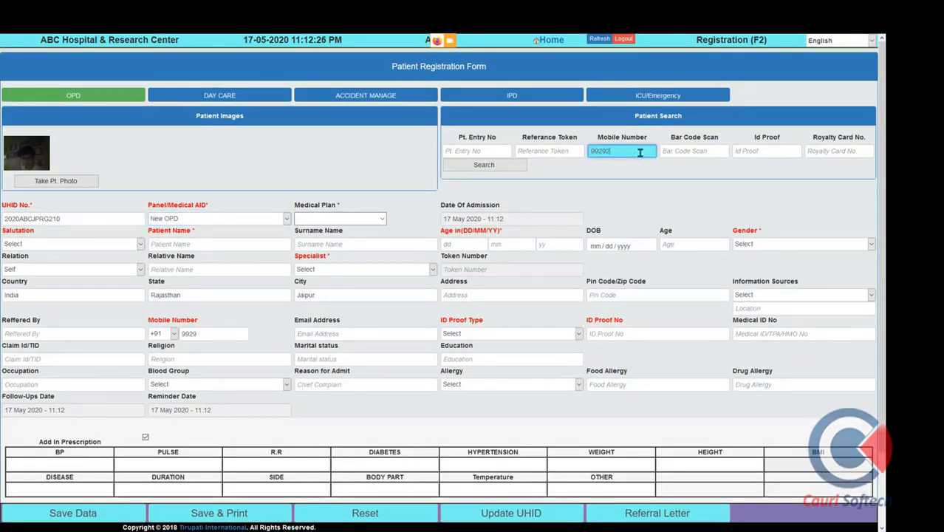
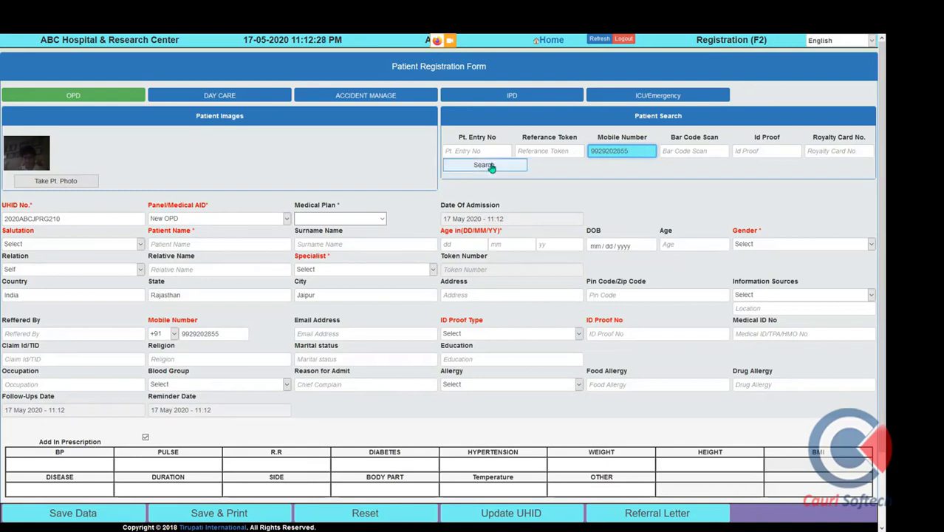
# Search by that mobile number, load the third matching patient, then return to the Home dashboard
pyautogui.click(485, 165)
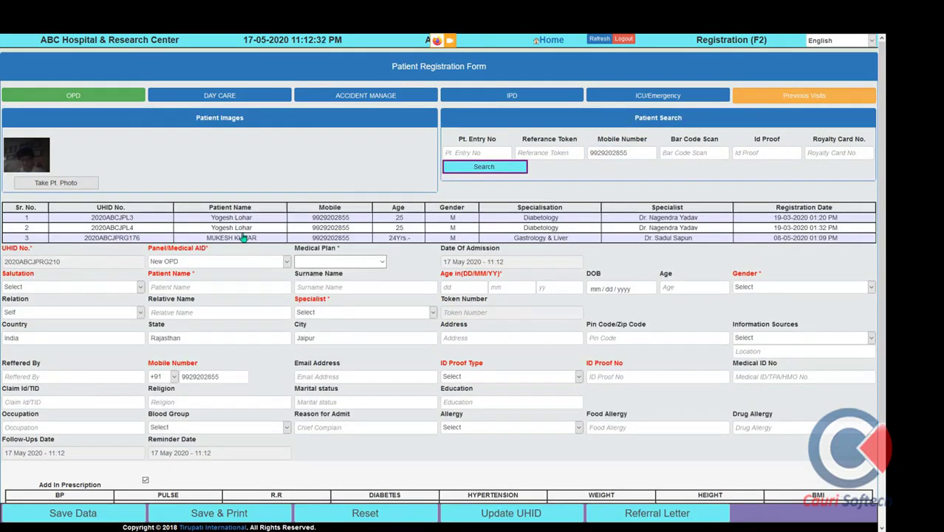
pyautogui.scroll(-2, 243, 236)
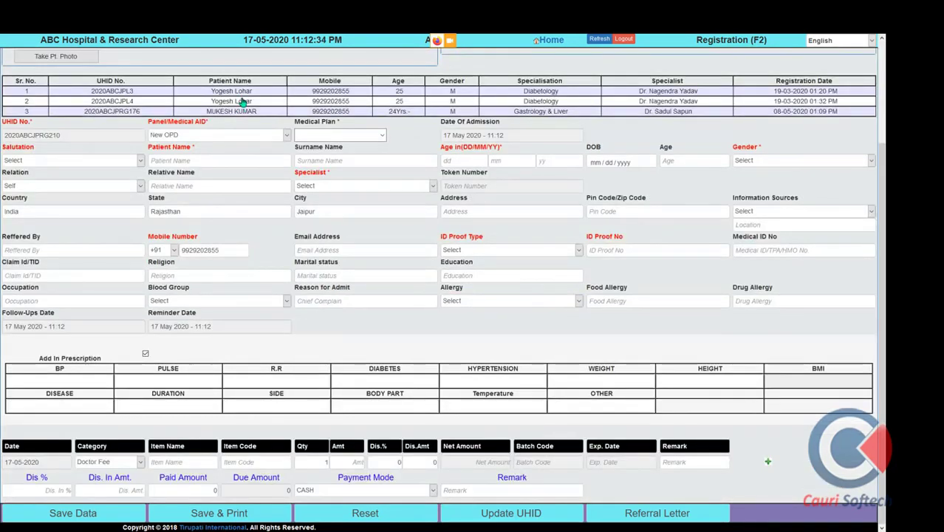
pyautogui.click(244, 112)
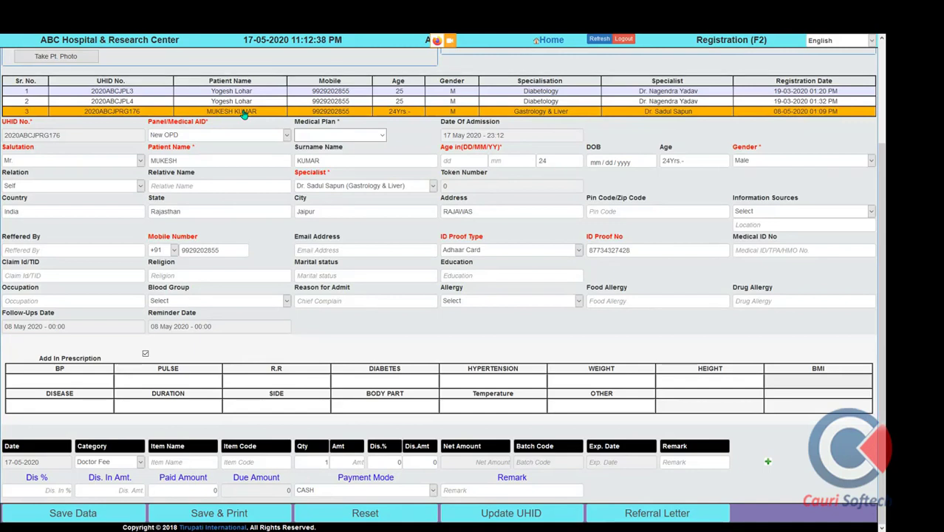
pyautogui.click(197, 164)
pyautogui.click(337, 211)
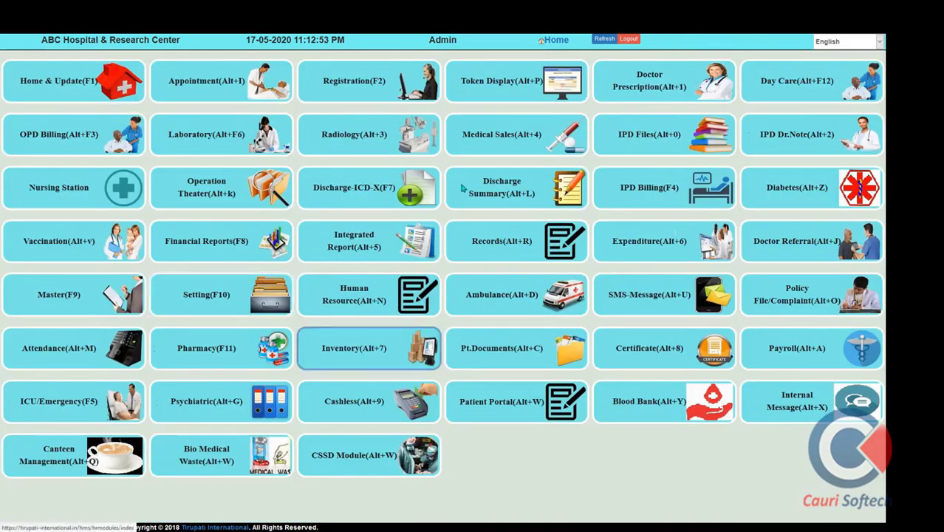
# View the Token Display, return Home, and open the Doctor Prescription module
pyautogui.click(504, 95)
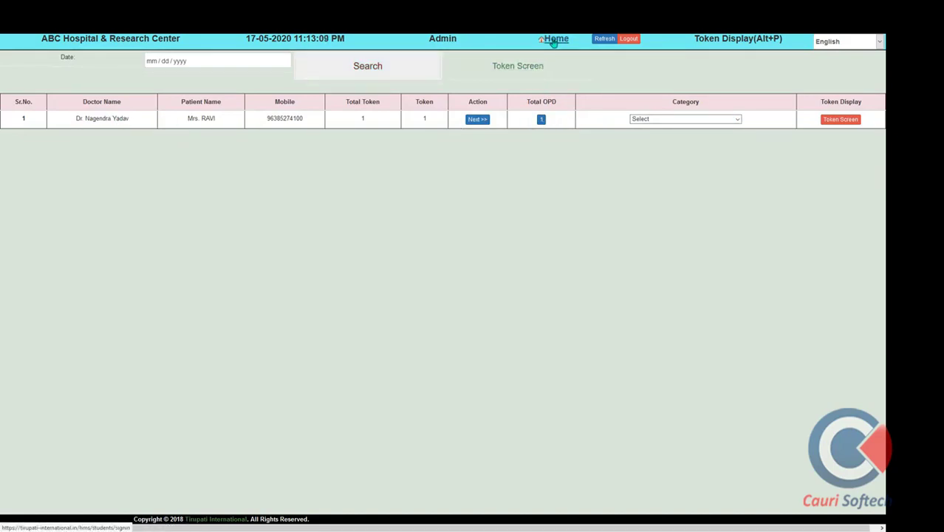
pyautogui.click(555, 41)
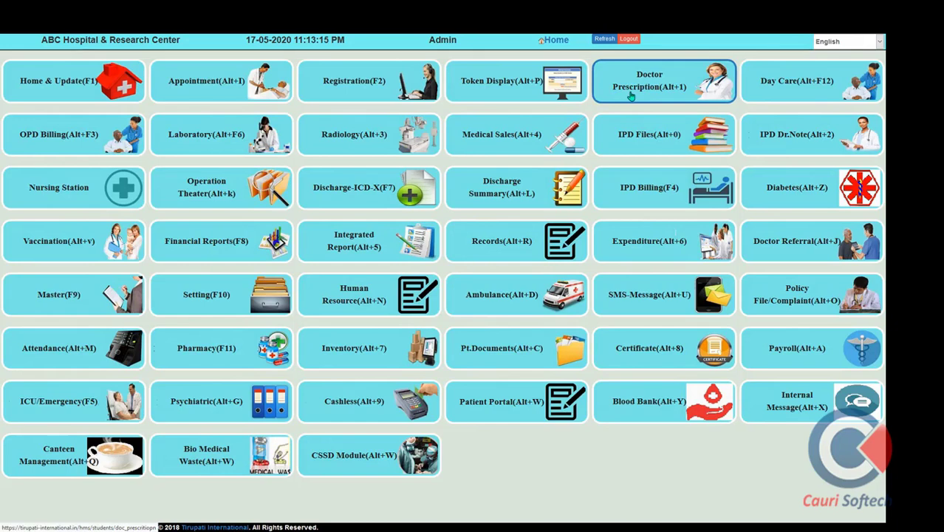
pyautogui.click(631, 96)
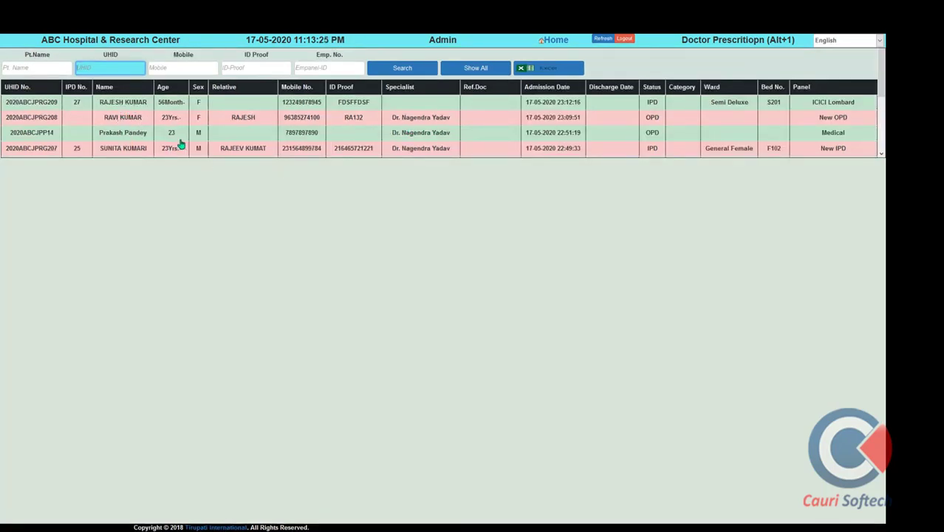
# Select a patient and apply the Dengue fever diagnosis format
pyautogui.click(136, 136)
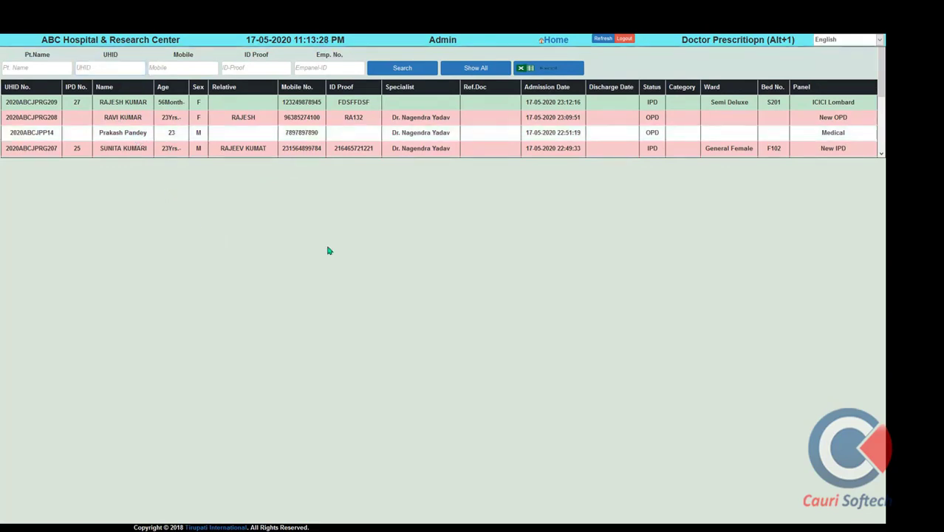
pyautogui.click(146, 148)
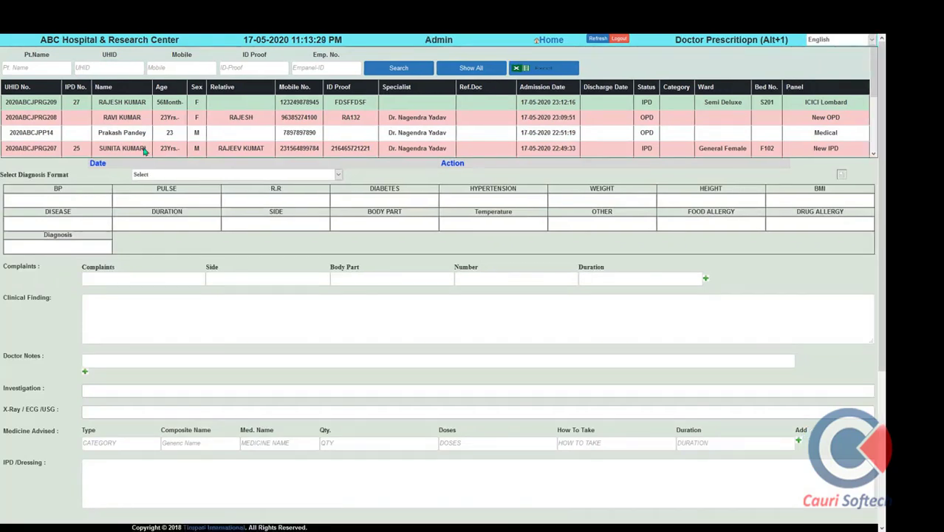
pyautogui.click(206, 176)
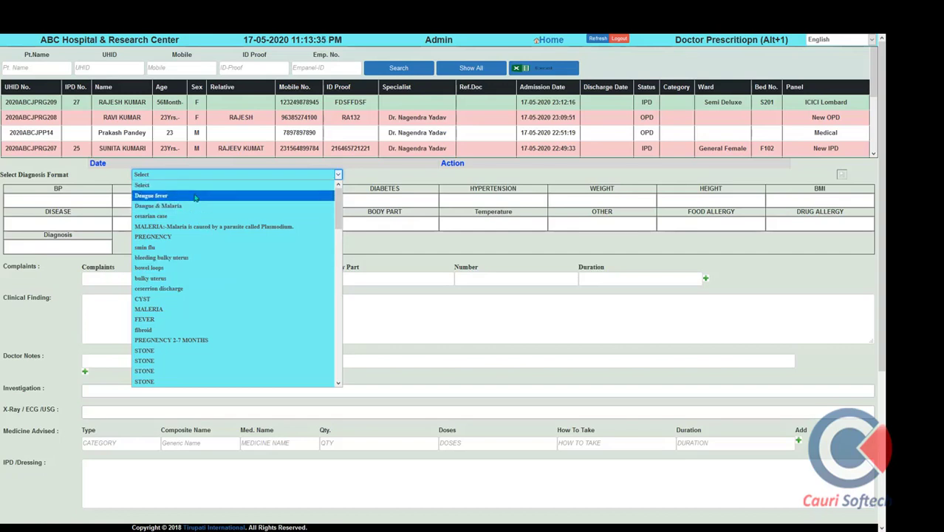
pyautogui.click(195, 196)
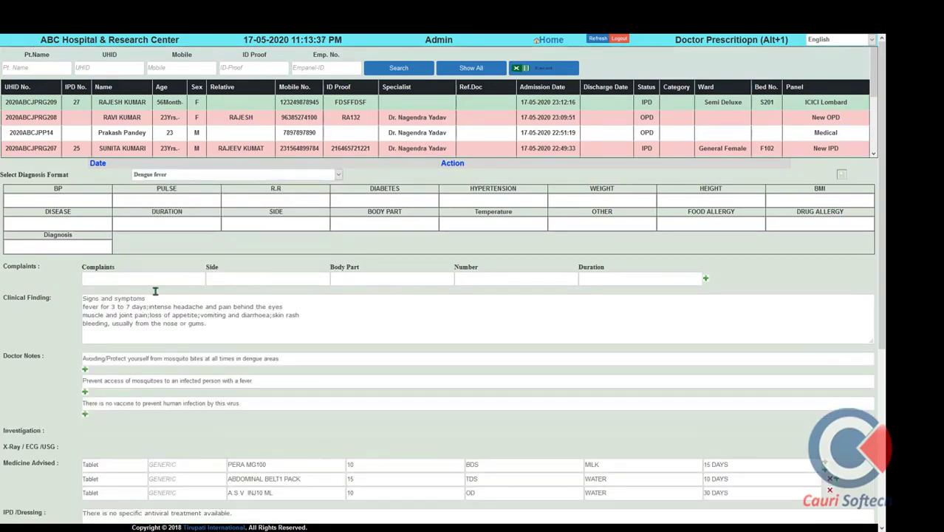
pyautogui.click(75, 201)
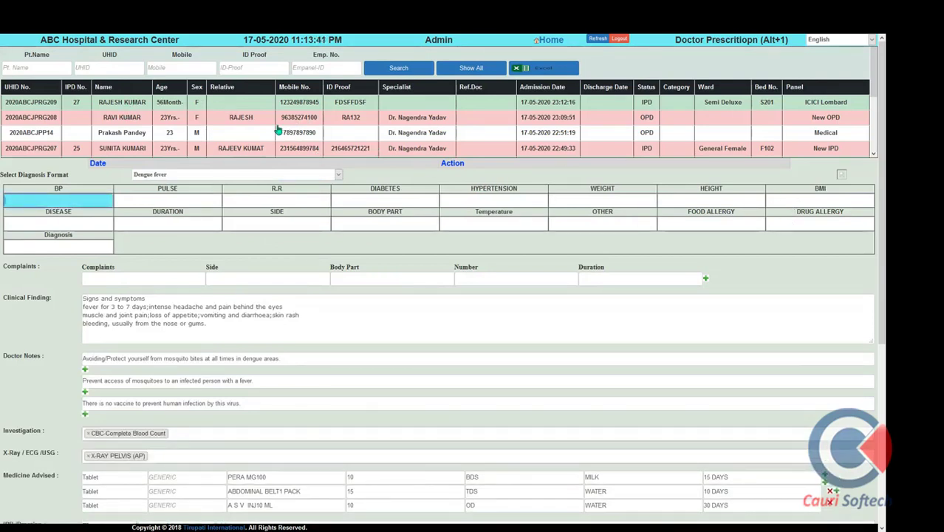
# Reselect the patient, reapply Dengue fever, and check the BP 120/84 and height vitals
pyautogui.click(129, 108)
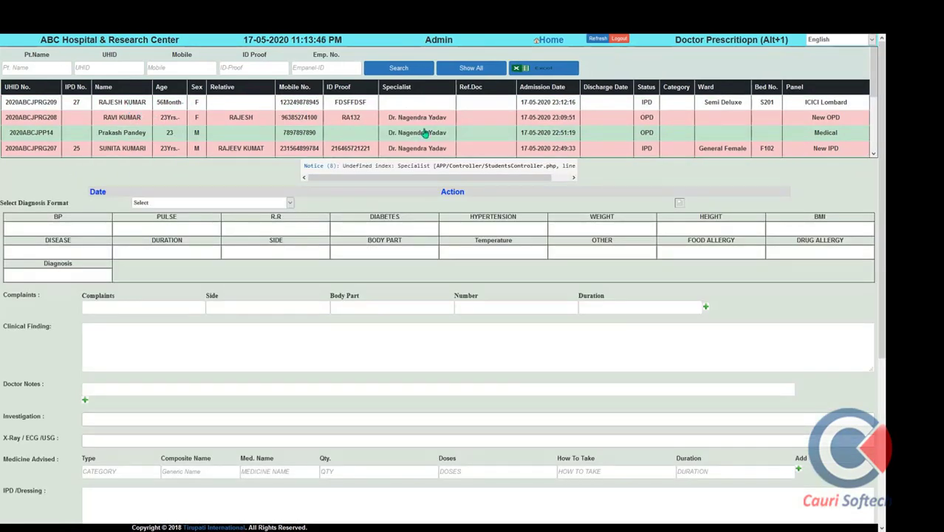
pyautogui.click(126, 123)
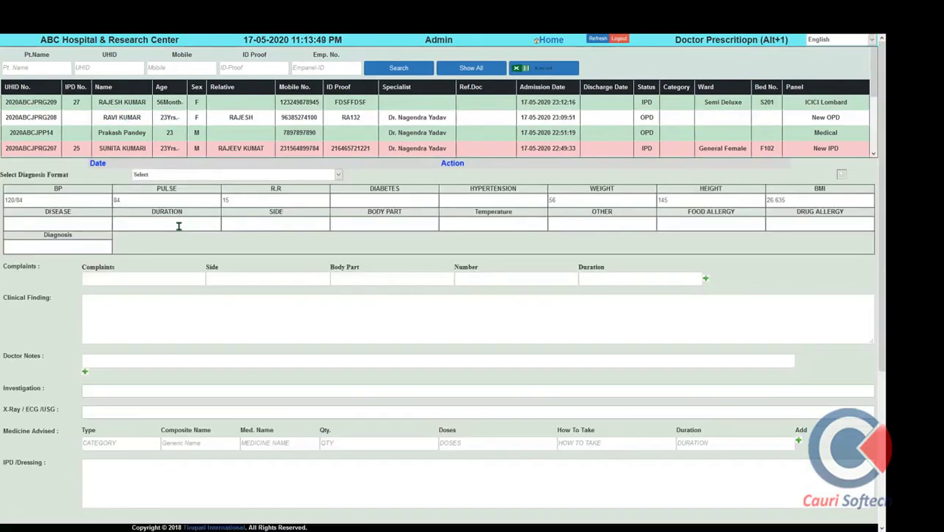
pyautogui.click(282, 178)
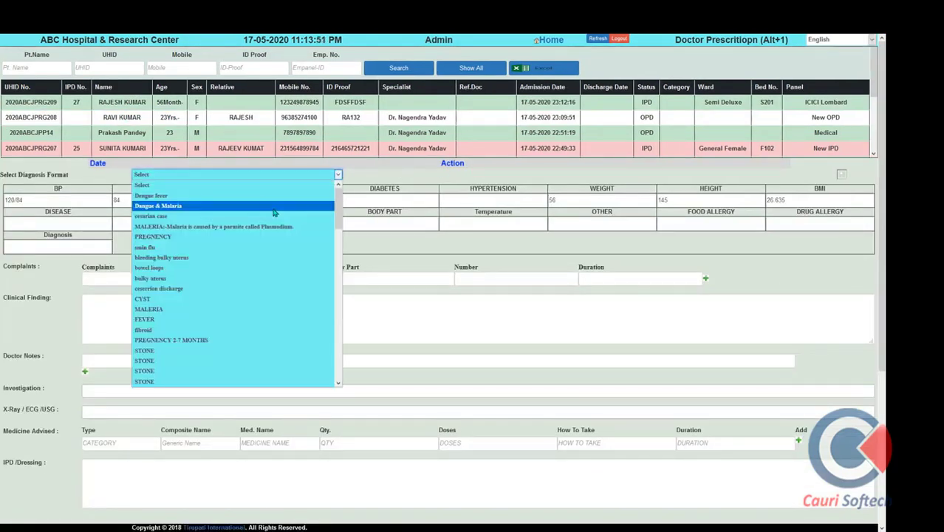
pyautogui.click(241, 196)
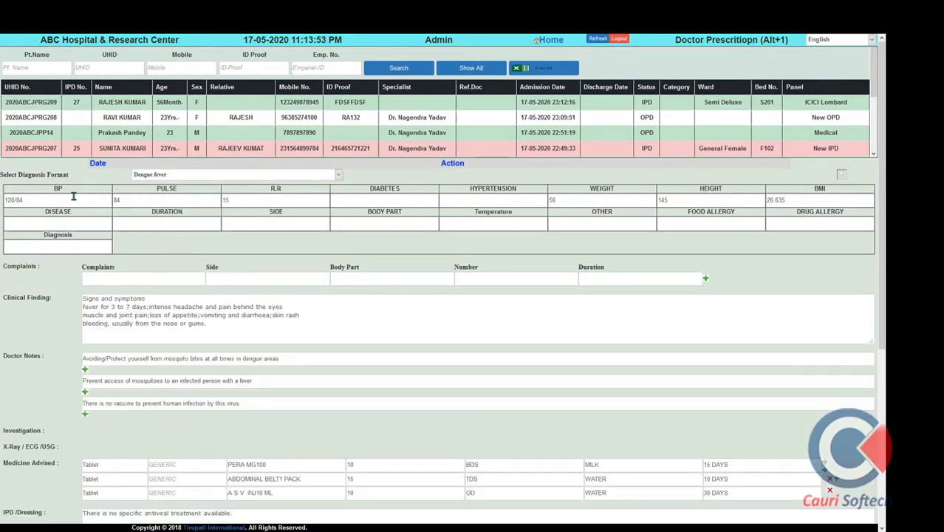
pyautogui.moveTo(4, 200); pyautogui.dragTo(119, 198)
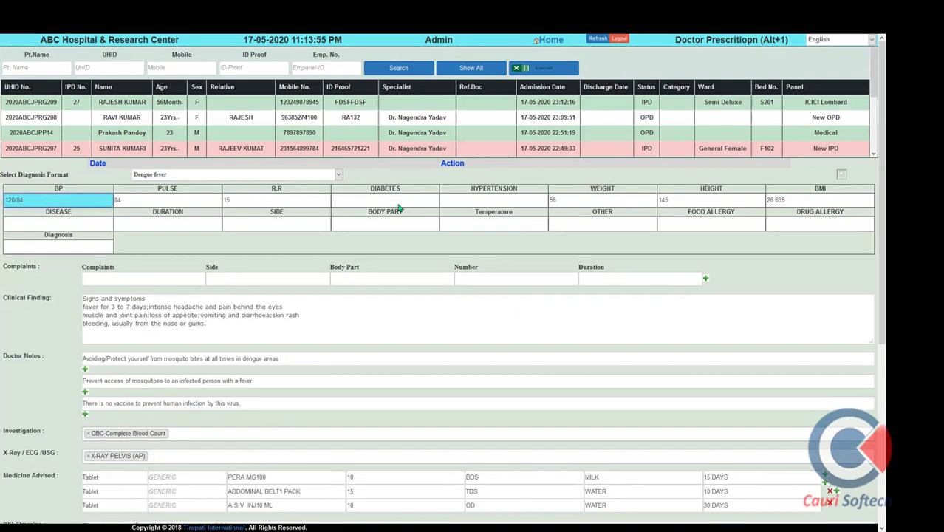
pyautogui.click(735, 203)
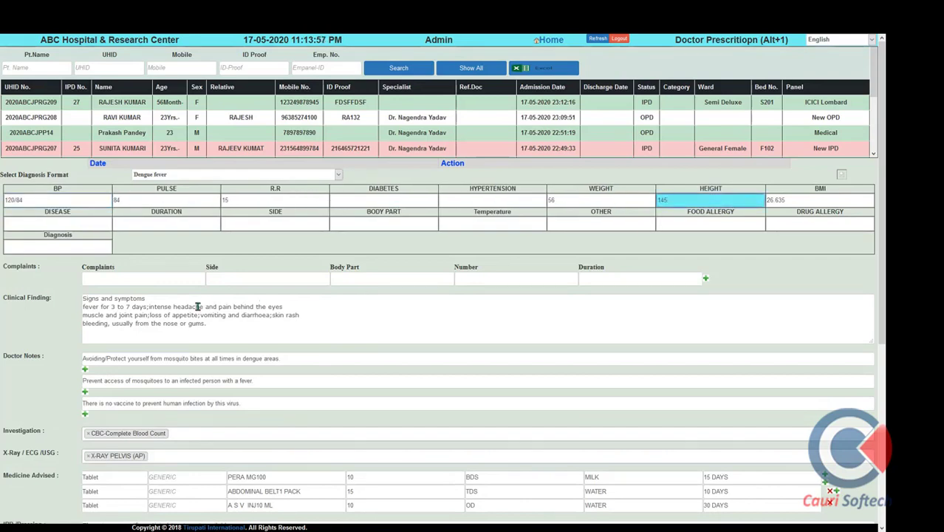
# Re-add CBC-Complete Blood Count and add Lipid Profile to the investigations
pyautogui.scroll(-2, 169, 388)
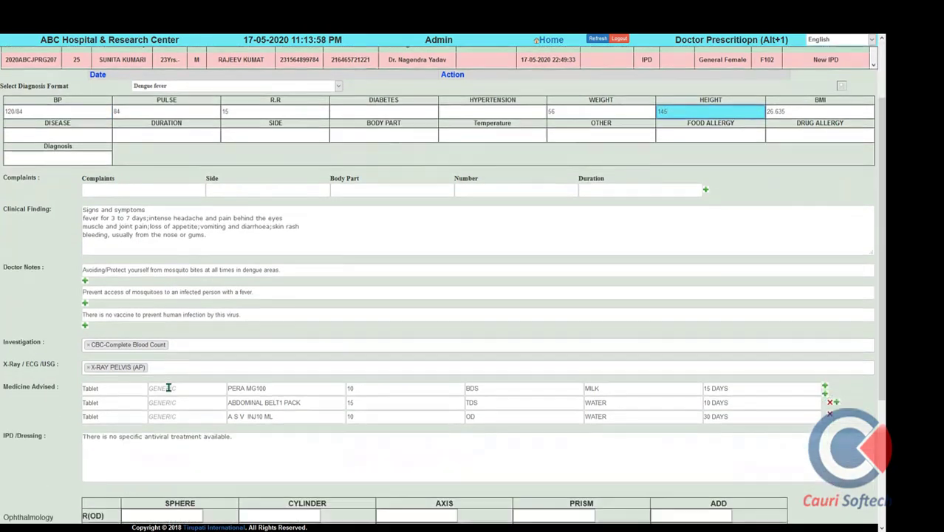
pyautogui.click(191, 345)
pyautogui.write('C')
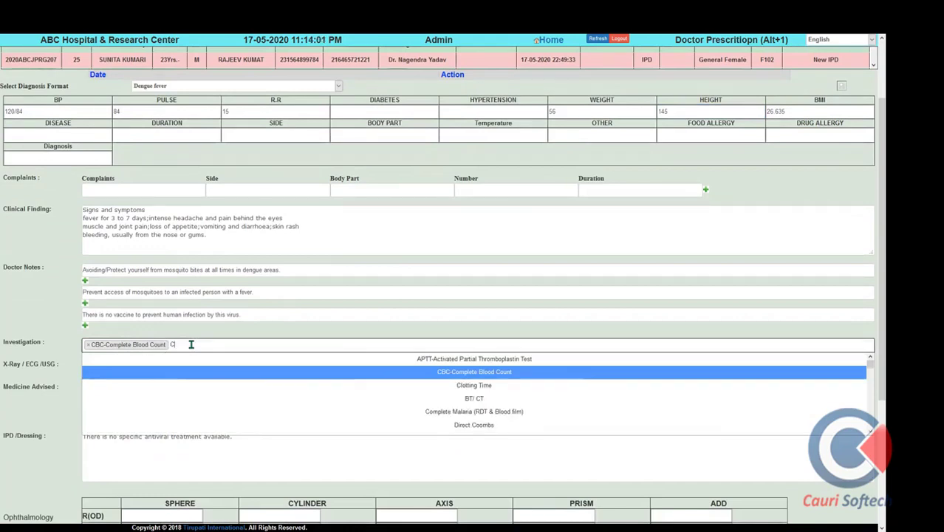
pyautogui.write('B')
pyautogui.click(452, 359)
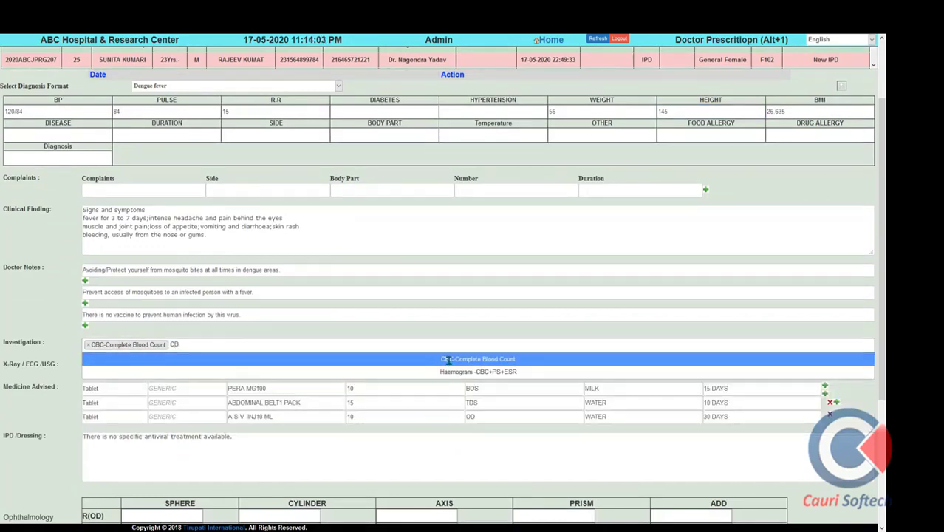
pyautogui.write('CB')
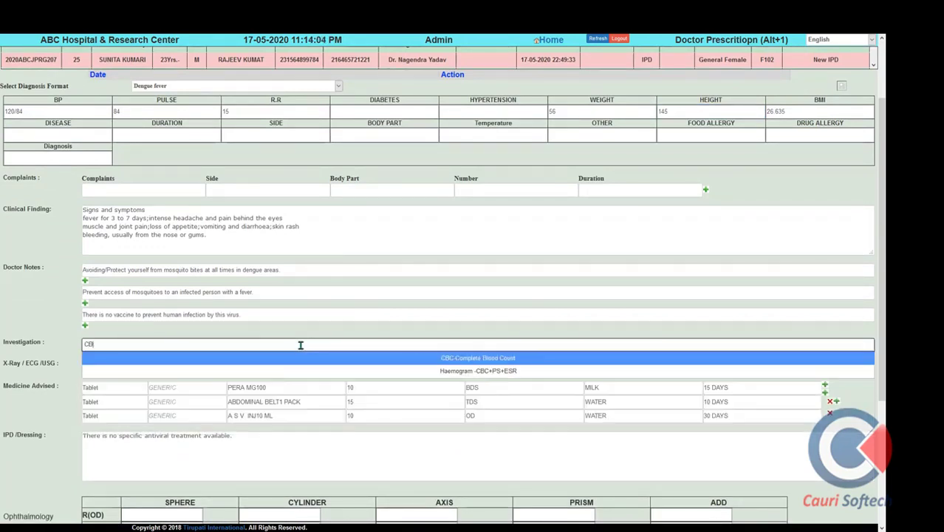
pyautogui.click(258, 352)
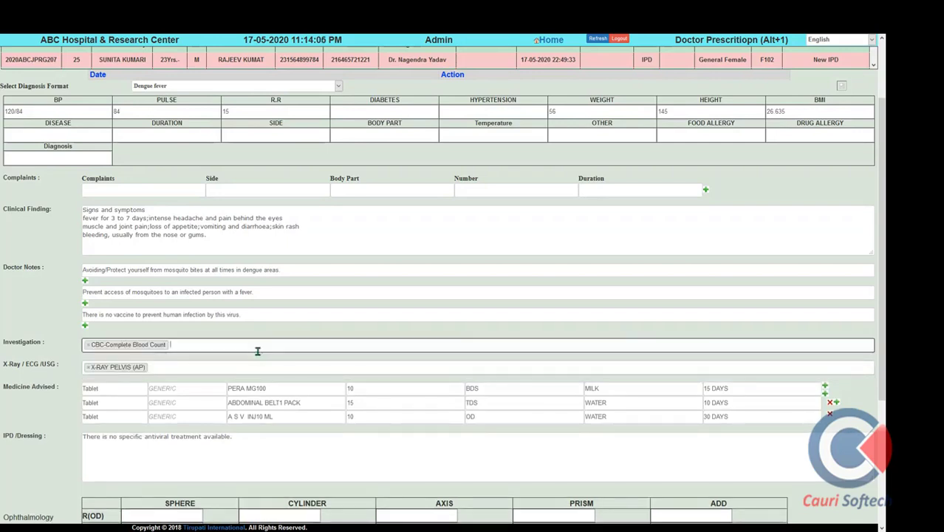
pyautogui.click(258, 351)
pyautogui.write('LIPI')
pyautogui.click(258, 351)
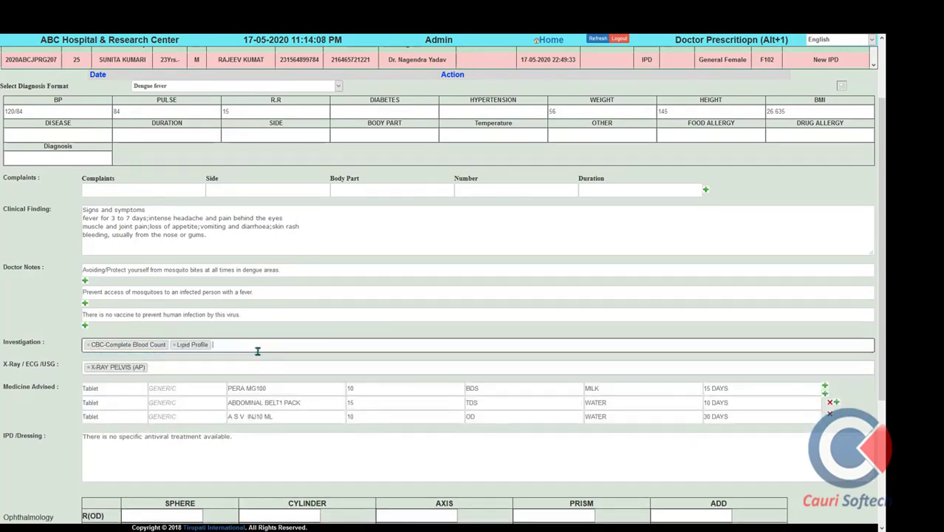
# Add Urine Routine Eamination and RFT- Renal Function Test to the investigations
pyautogui.write('URINE')
pyautogui.press('Down')
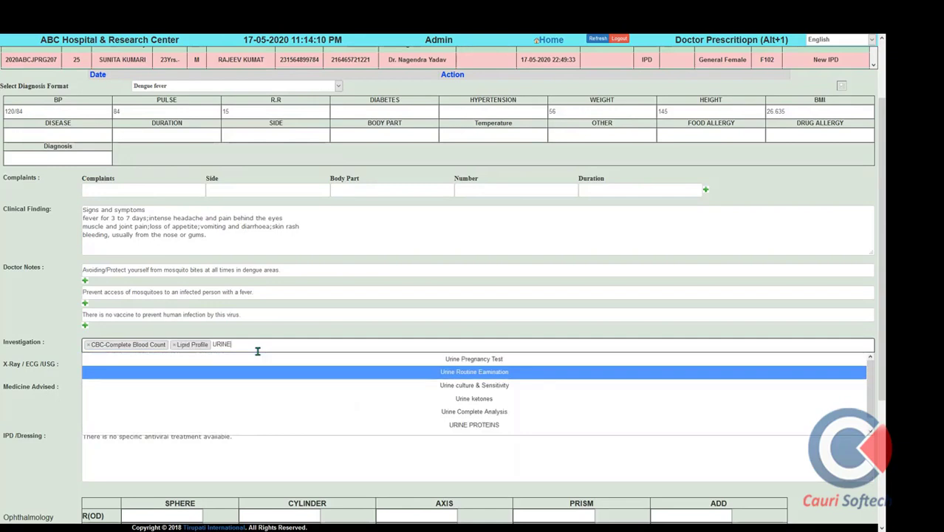
pyautogui.press('Return')
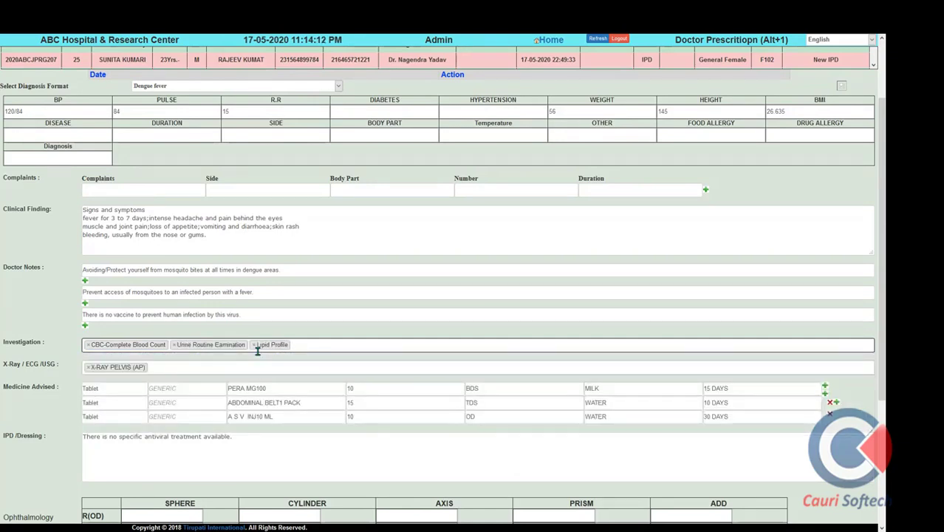
pyautogui.write('RFT')
pyautogui.press('Return')
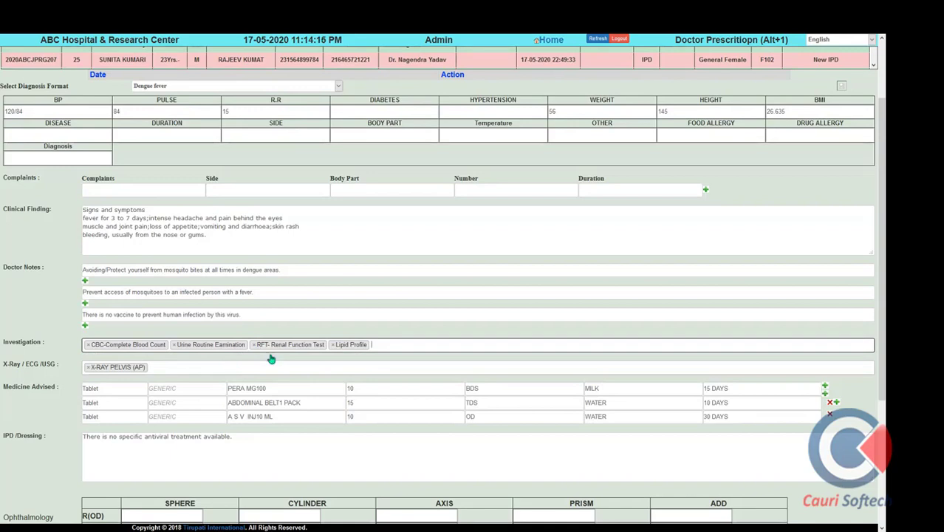
pyautogui.write('URIN')
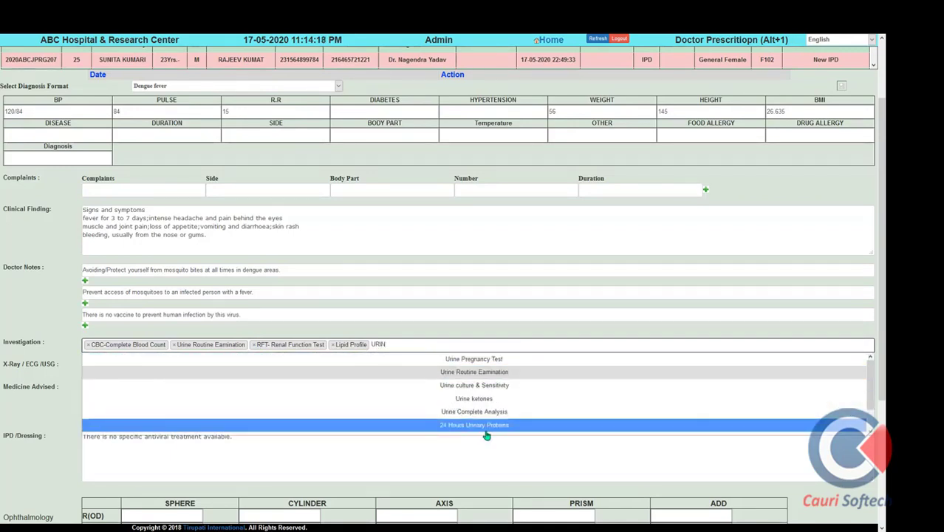
pyautogui.write('E R')
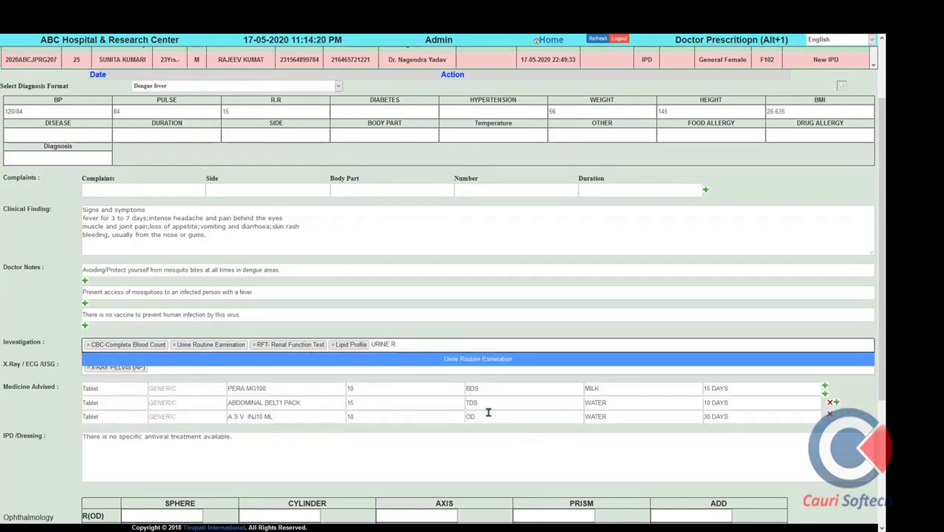
pyautogui.click(478, 359)
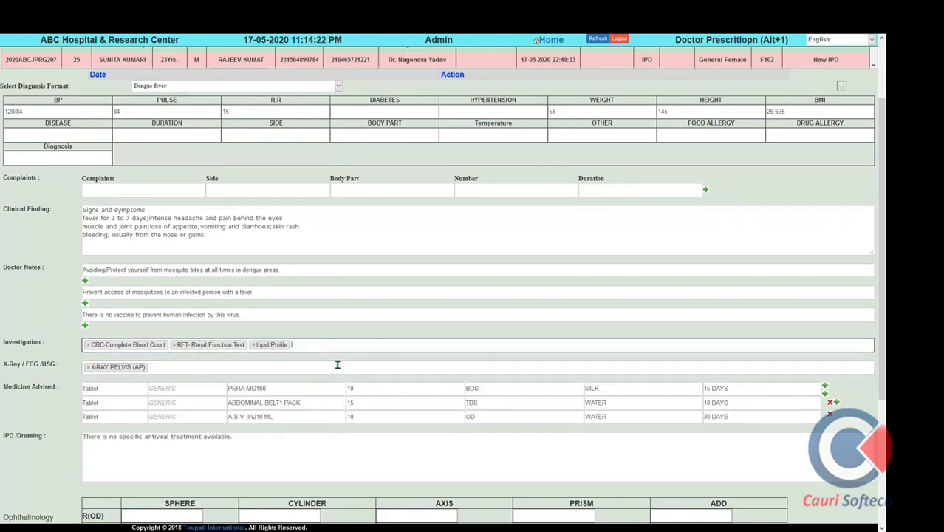
pyautogui.write('URI')
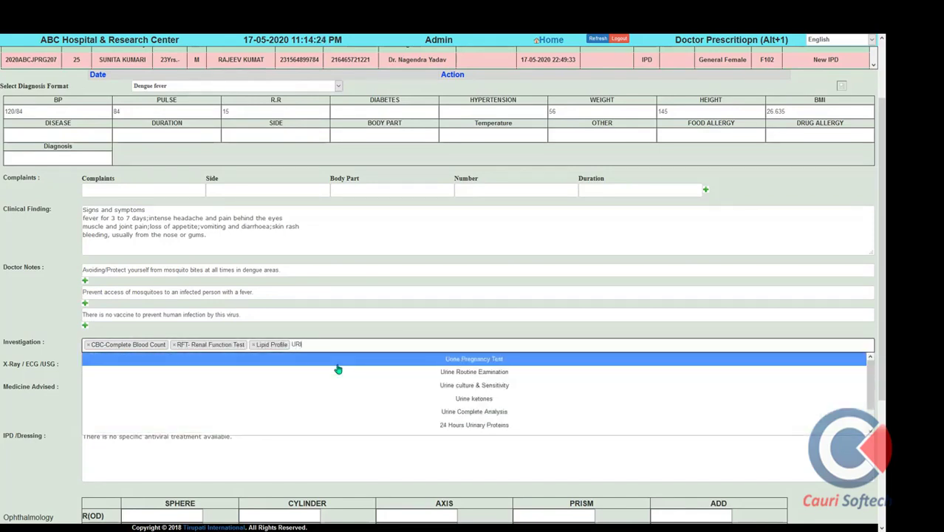
pyautogui.write('NE R')
pyautogui.click(449, 361)
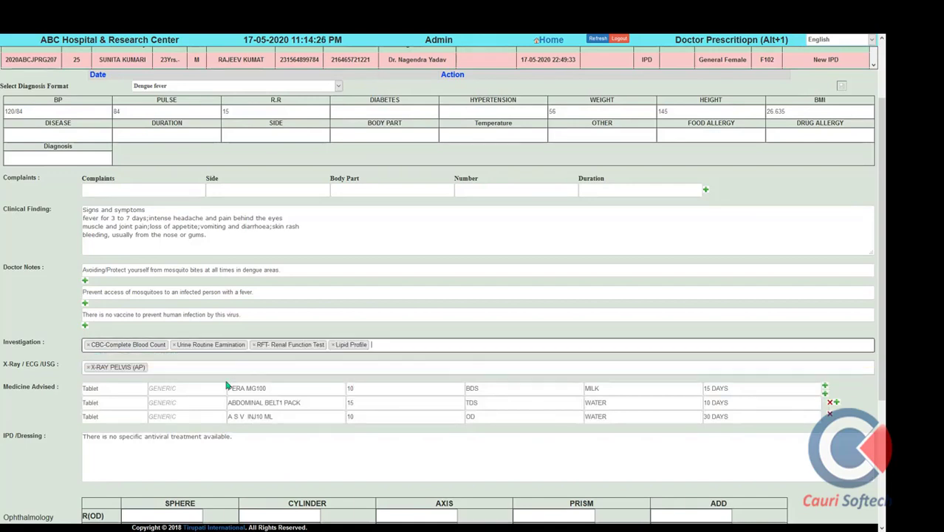
# Order USG-UltraSound in the X-Ray/ECG/USG imaging field
pyautogui.click(198, 369)
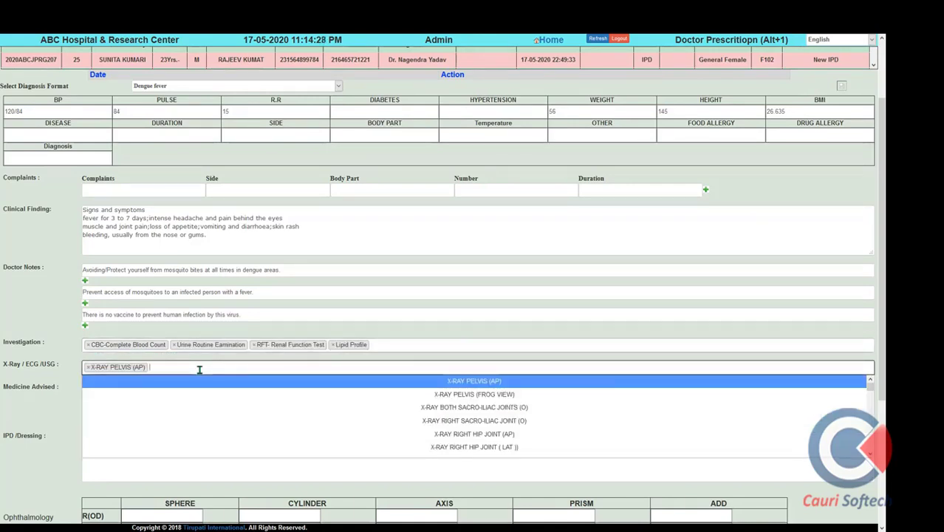
pyautogui.write('USG')
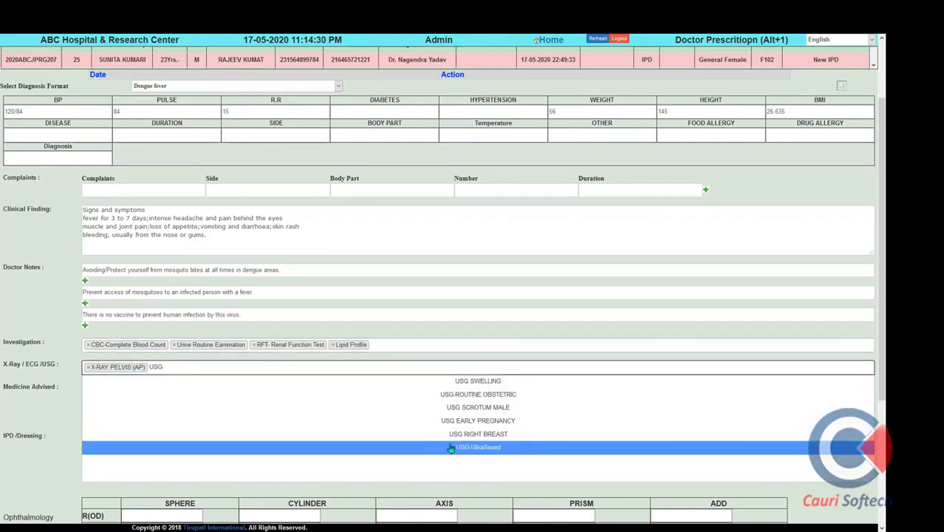
pyautogui.click(451, 449)
pyautogui.scroll(-3, 139, 271)
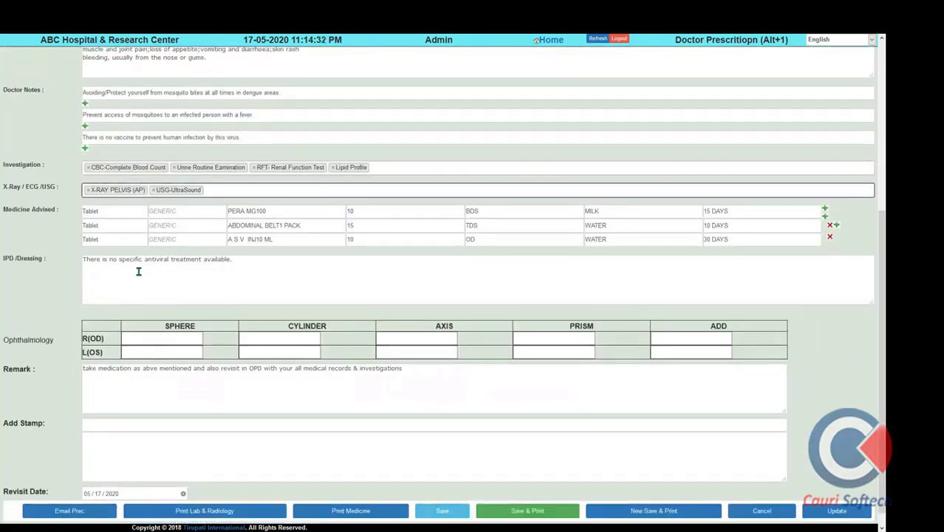
# Apply the A-stam stamp to the prescription
pyautogui.click(127, 237)
pyautogui.press('Tab')
pyautogui.press('Tab')
pyautogui.press('Tab')
pyautogui.press('Tab')
pyautogui.press('Tab')
pyautogui.press('Tab')
pyautogui.press('Tab')
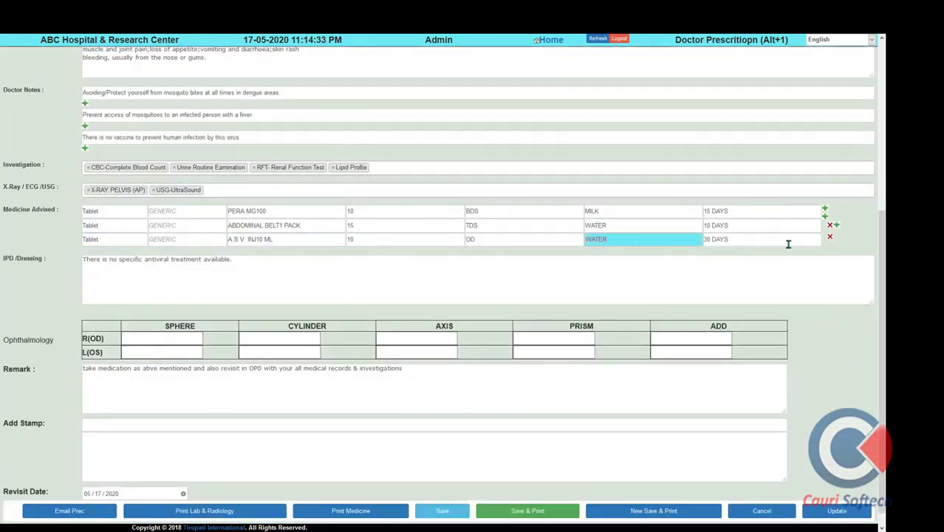
pyautogui.press('Tab')
pyautogui.scroll(-1, 155, 362)
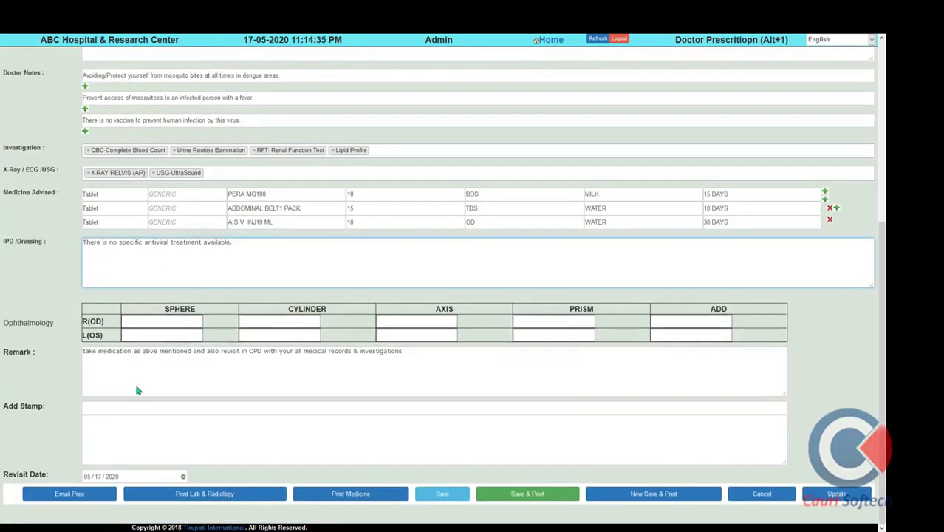
pyautogui.click(110, 406)
pyautogui.write('A')
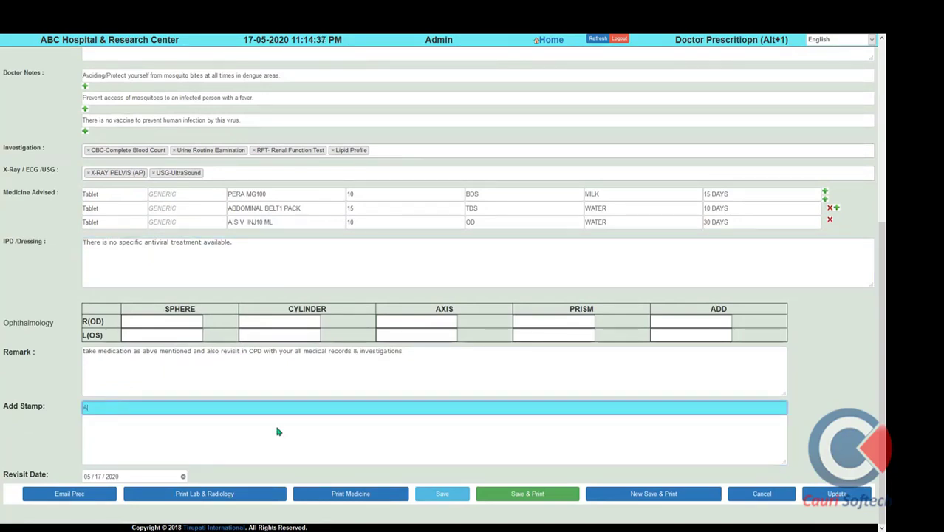
pyautogui.click(421, 425)
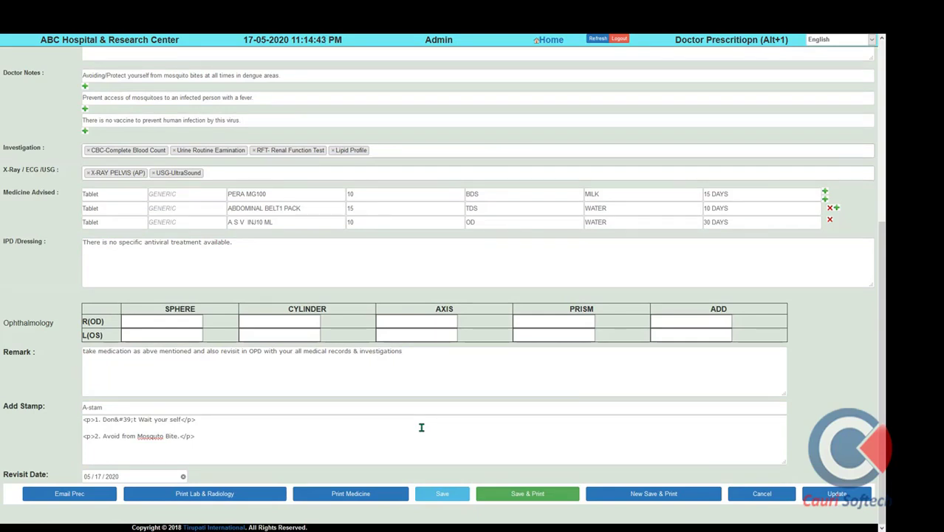
# Set the revisit date to 05/19/2020 and move to Remark
pyautogui.click(148, 476)
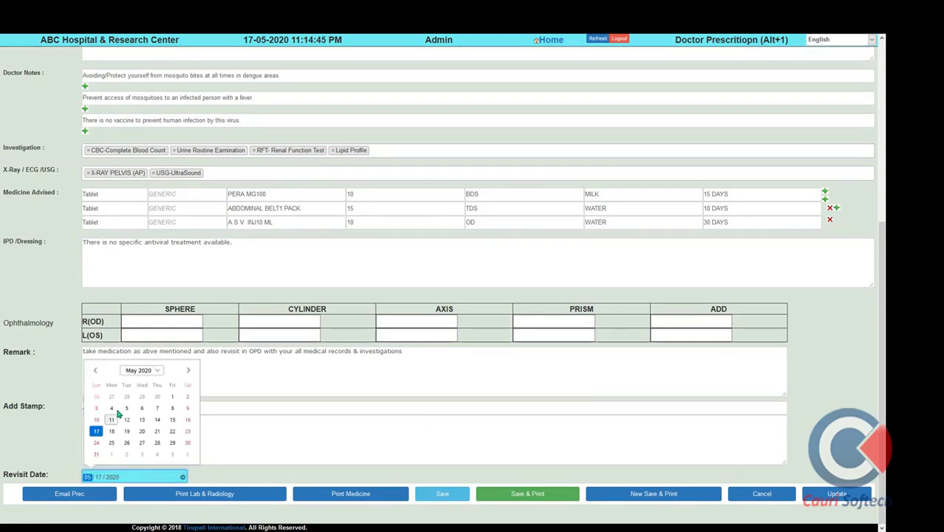
pyautogui.click(127, 431)
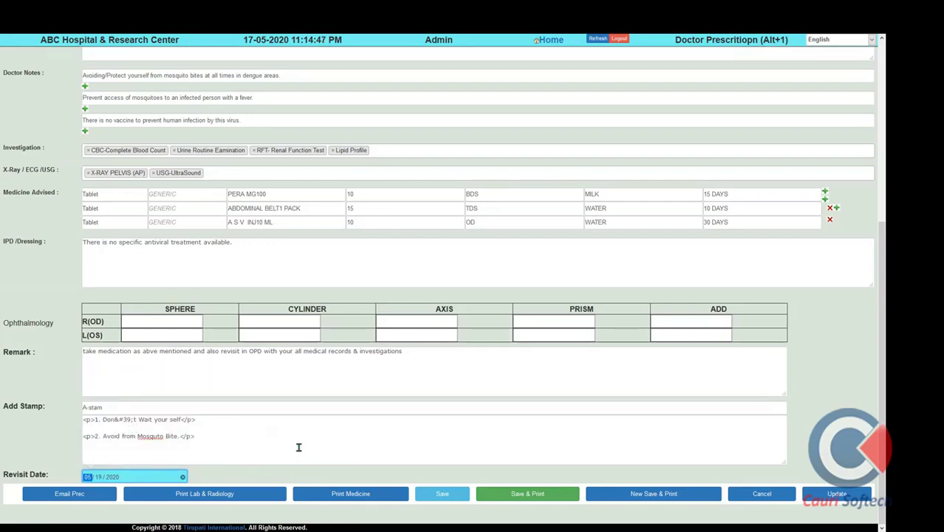
pyautogui.click(375, 359)
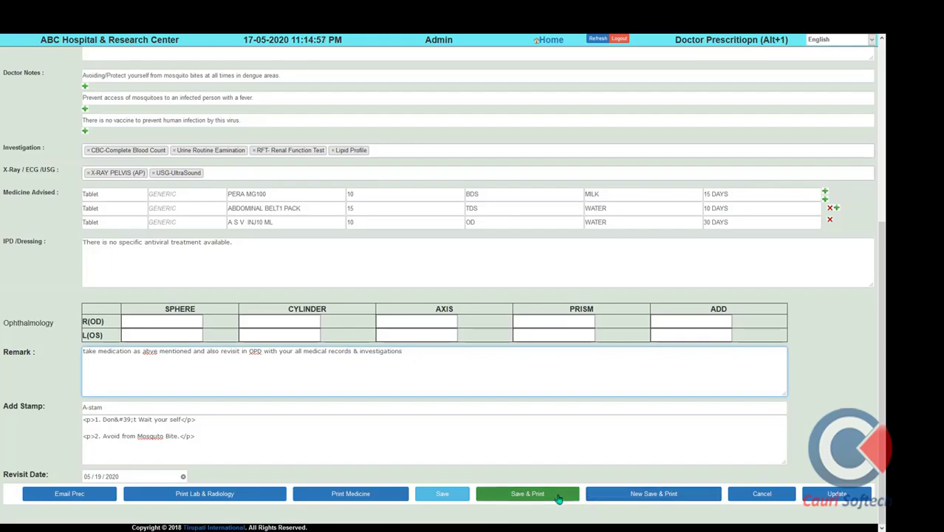
# Save and print the OPD prescription, close its print page, and return Home
pyautogui.click(545, 500)
pyautogui.click(474, 234)
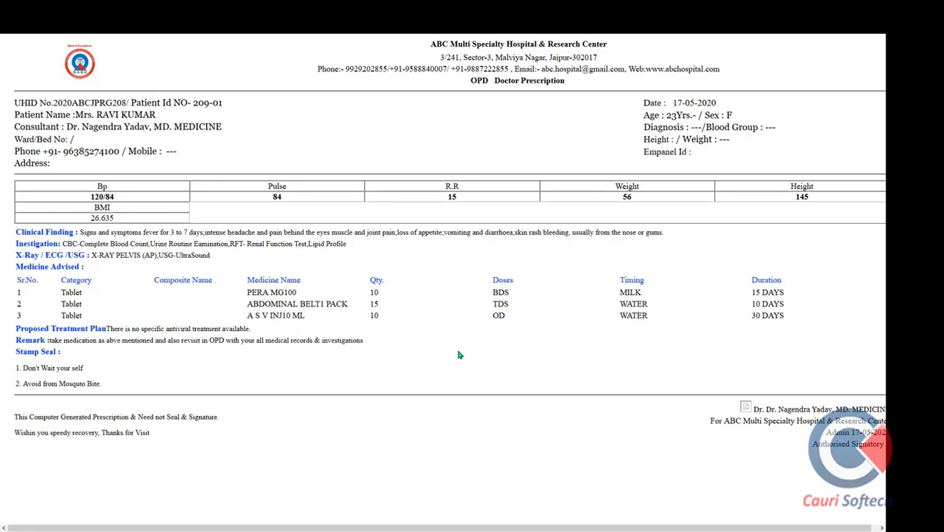
pyautogui.moveTo(281, 36)
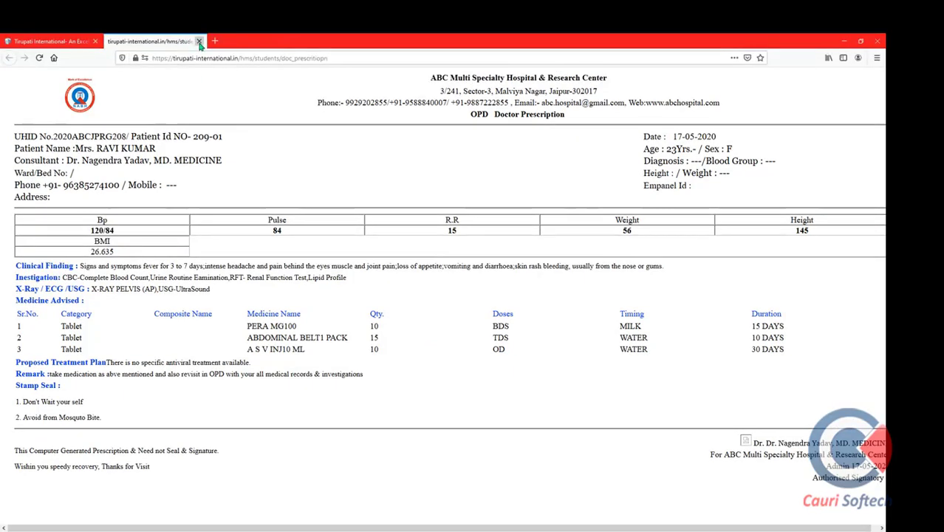
pyautogui.click(199, 42)
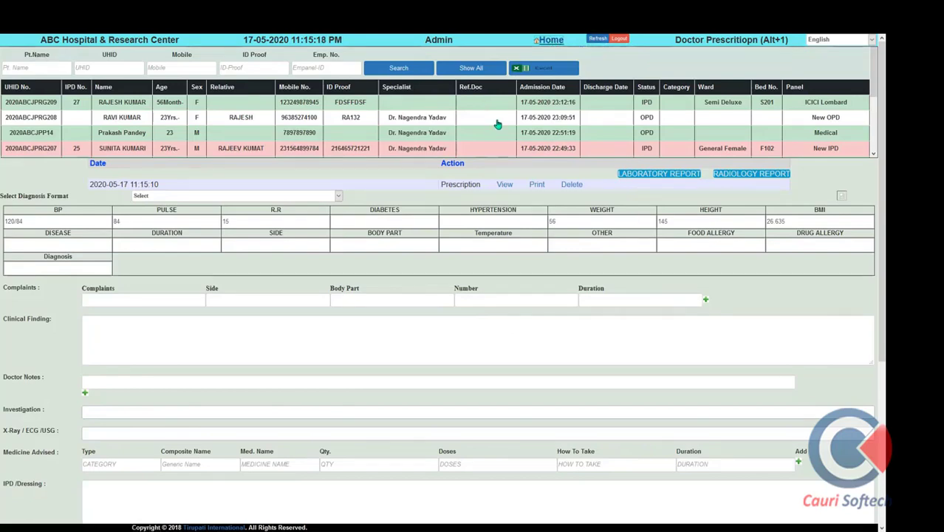
pyautogui.click(505, 184)
pyautogui.click(550, 40)
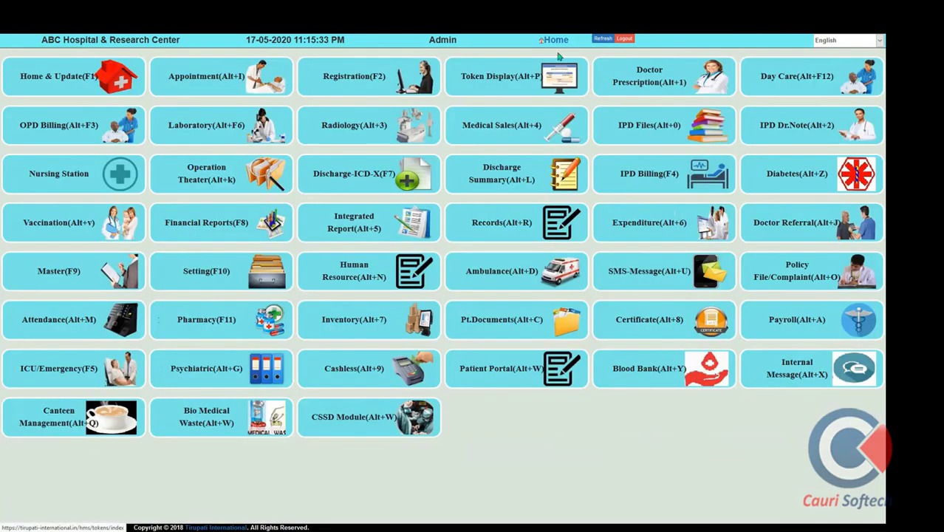
# In OPD Billing, load the first patient's bill under Prescription Items & Services
pyautogui.click(63, 131)
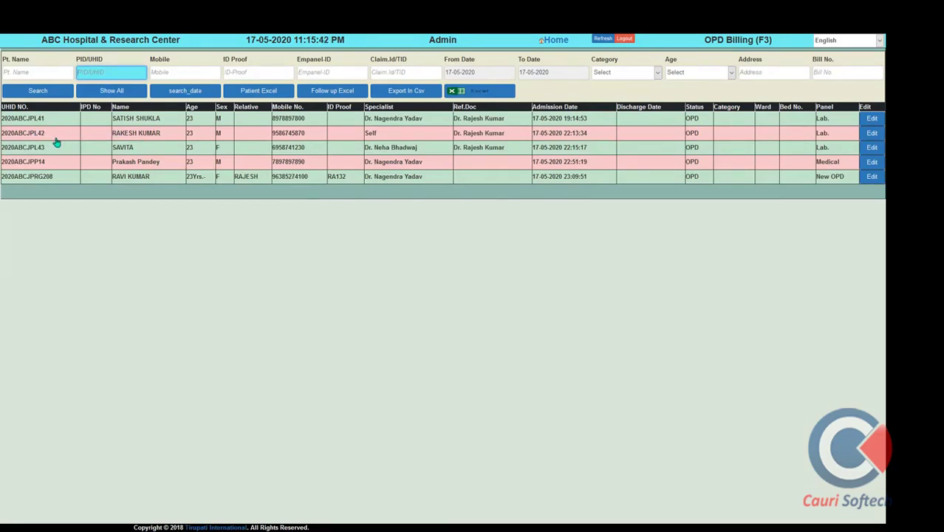
pyautogui.click(77, 120)
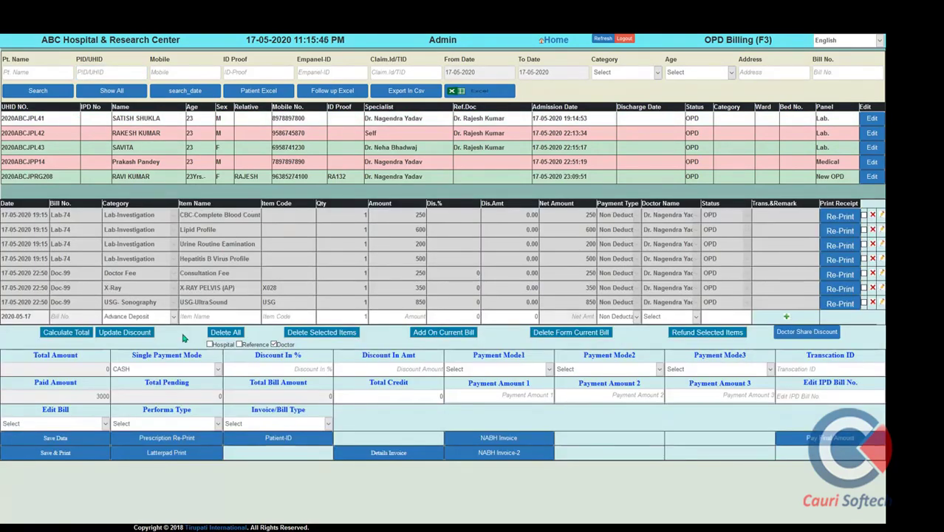
pyautogui.click(172, 316)
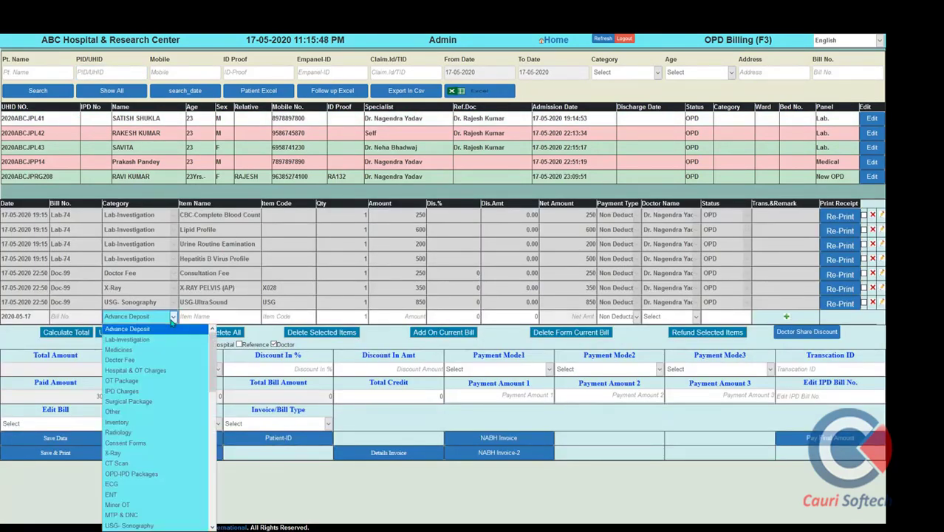
pyautogui.press('p')
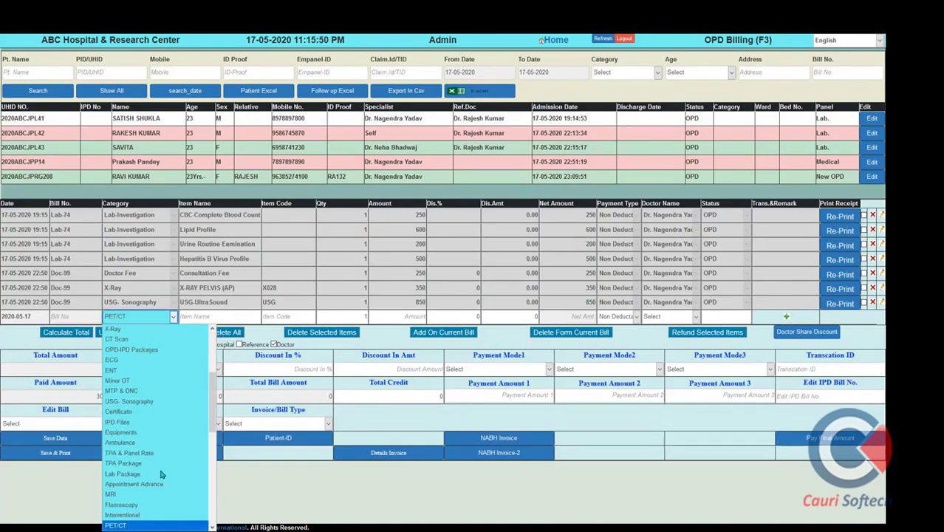
pyautogui.press('Down')
pyautogui.press('Down')
pyautogui.press('Return')
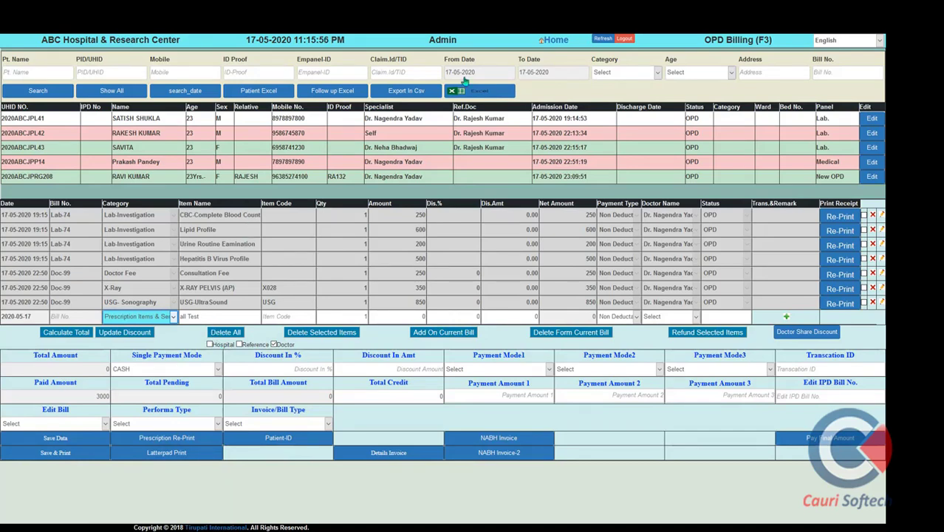
# Load the newest patient's bill with Consultation Fee and Registration Fee 100
pyautogui.click(142, 135)
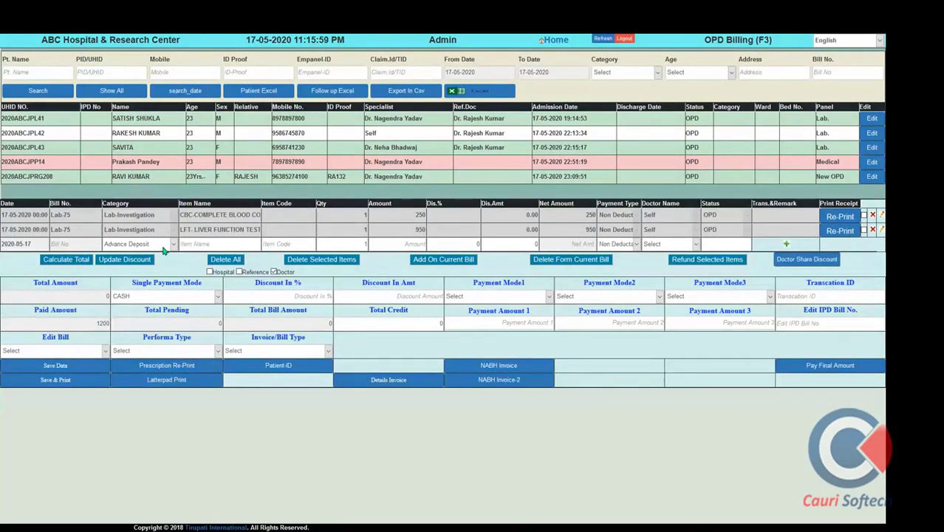
pyautogui.click(164, 245)
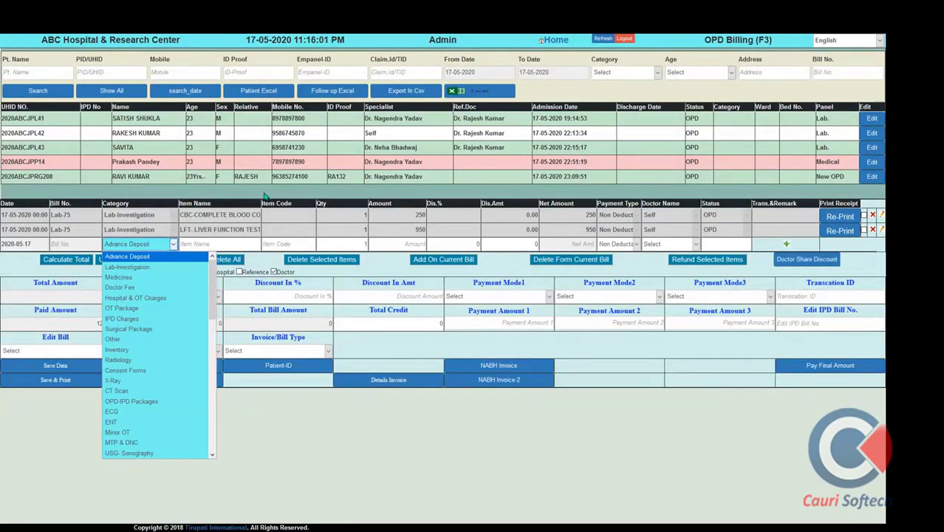
pyautogui.click(143, 182)
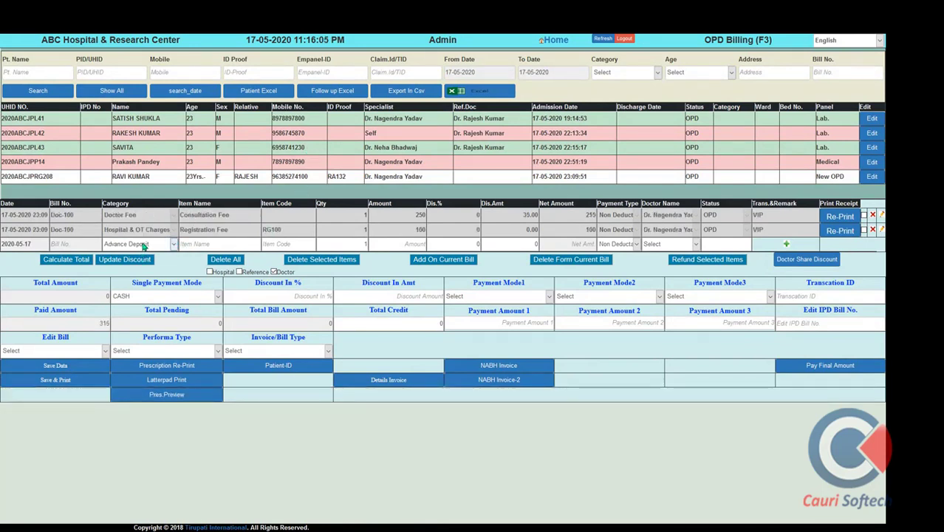
# Choose Prescription Items & Services to bill all six prescribed tests, totalling 3000
pyautogui.click(145, 248)
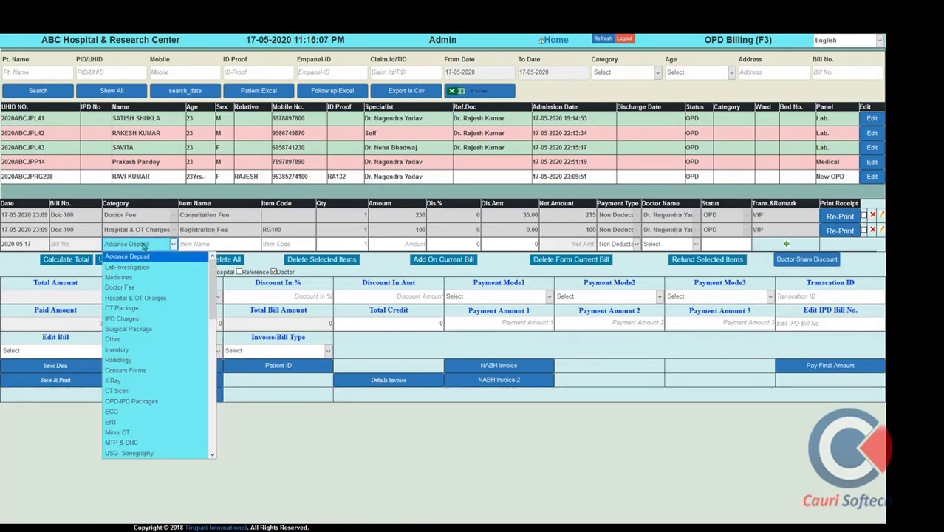
pyautogui.press('Down')
pyautogui.press('Down')
pyautogui.press('Down')
pyautogui.press('Down')
pyautogui.press('Down')
pyautogui.press('Down')
pyautogui.press('Down')
pyautogui.press('Down')
pyautogui.press('Down')
pyautogui.press('Down')
pyautogui.press('Down')
pyautogui.press('Down')
pyautogui.press('Down')
pyautogui.press('Down')
pyautogui.press('Down')
pyautogui.press('Down')
pyautogui.press('Down')
pyautogui.press('Down')
pyautogui.press('Down')
pyautogui.press('Down')
pyautogui.press('Return')
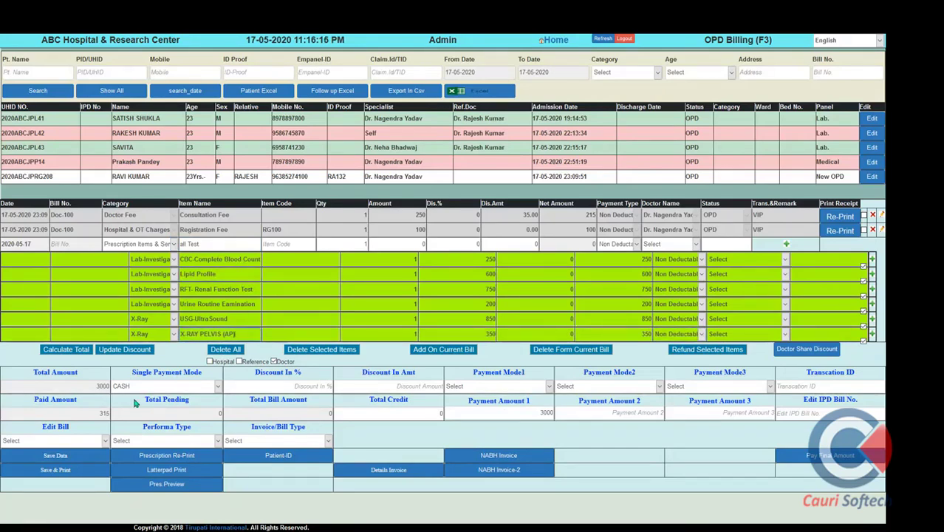
pyautogui.click(514, 388)
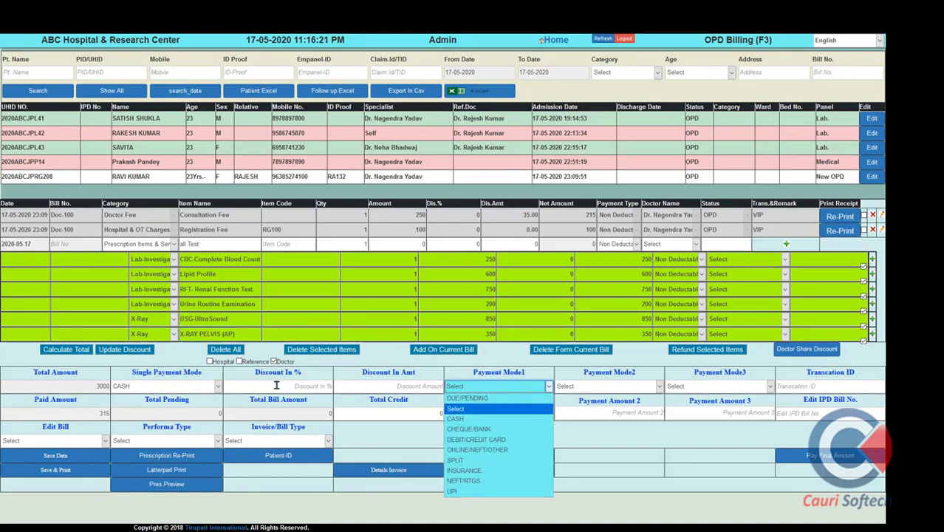
# Set Single Payment Mode to CASH and Payment Mode1 to CASH for 1500
pyautogui.click(88, 388)
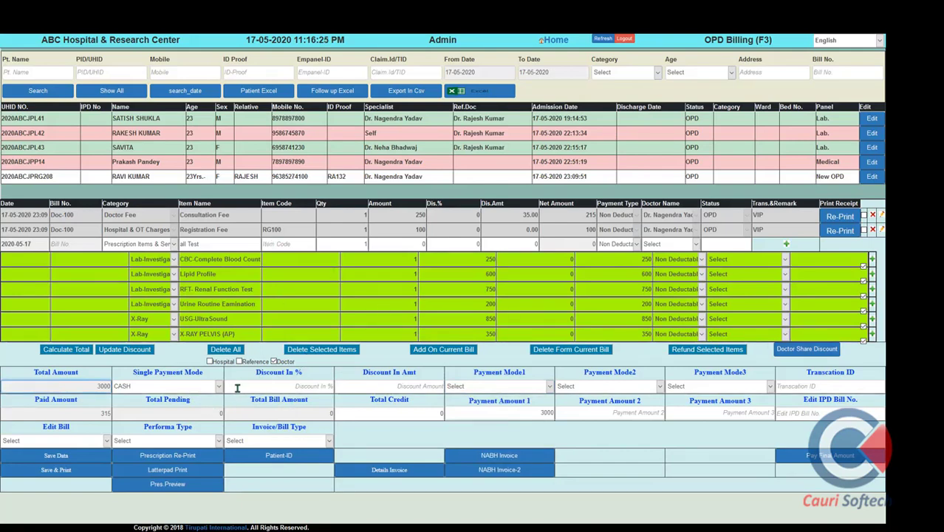
pyautogui.click(213, 389)
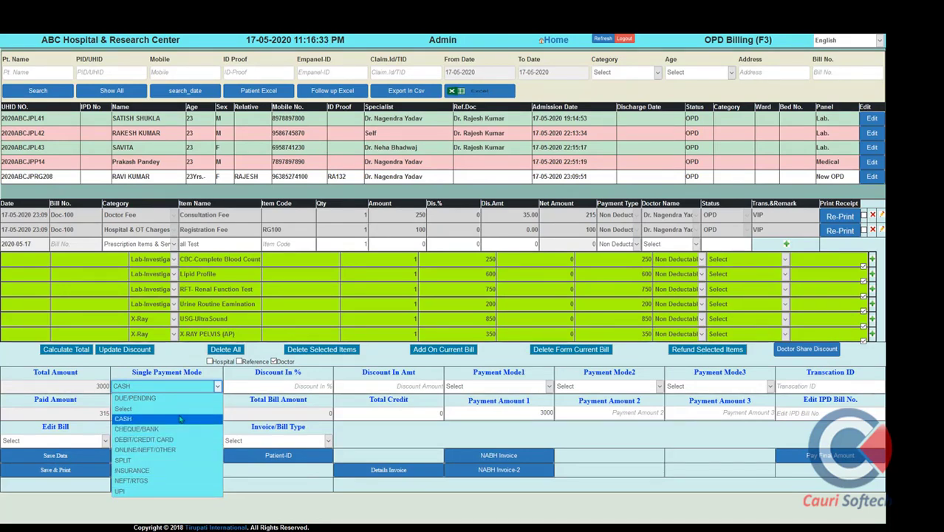
pyautogui.click(180, 419)
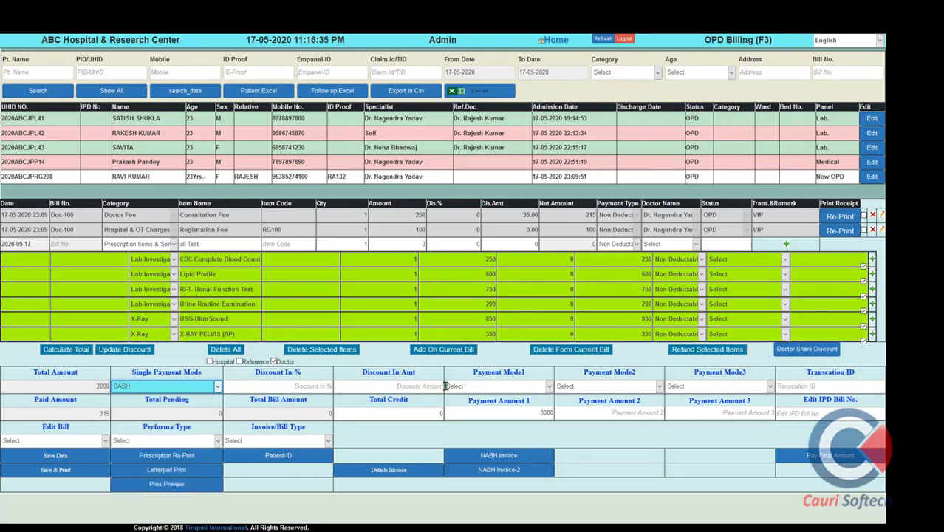
pyautogui.click(483, 387)
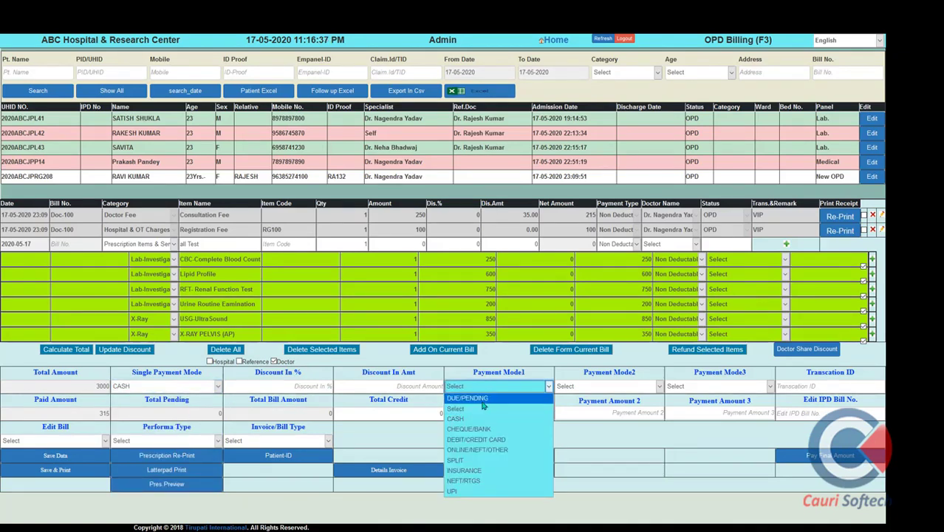
pyautogui.click(479, 419)
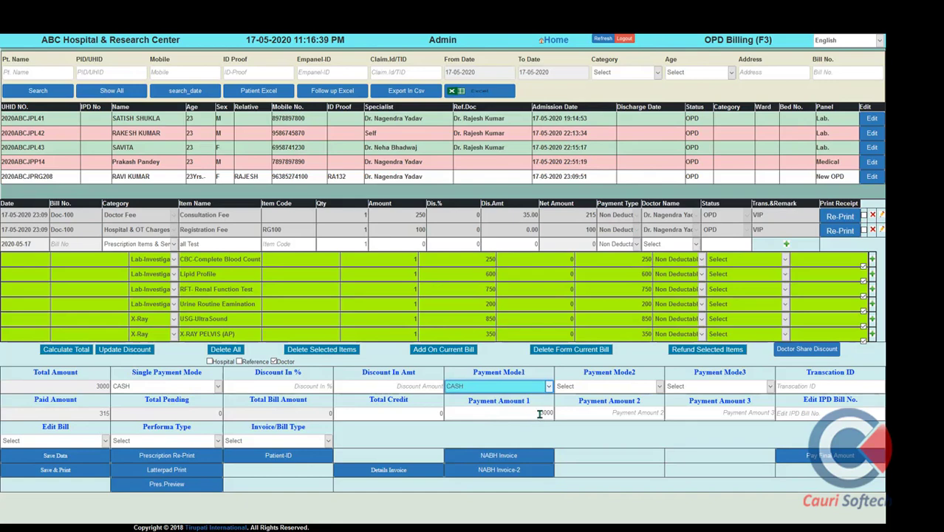
pyautogui.click(539, 414)
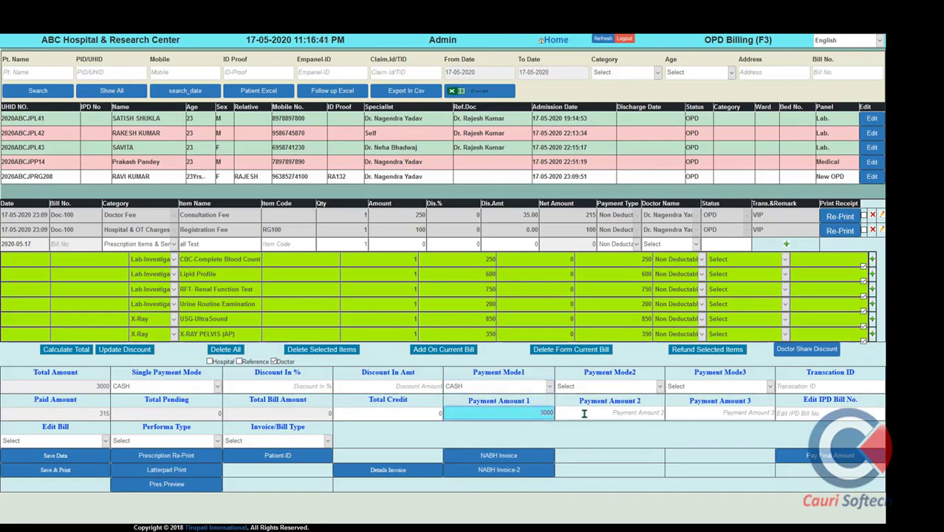
pyautogui.write('15')
# Set Mode2 DEBIT/CREDIT CARD 1000, Mode3 DUE/PENDING 500, and enter the transaction ID
pyautogui.click(608, 388)
pyautogui.click(606, 440)
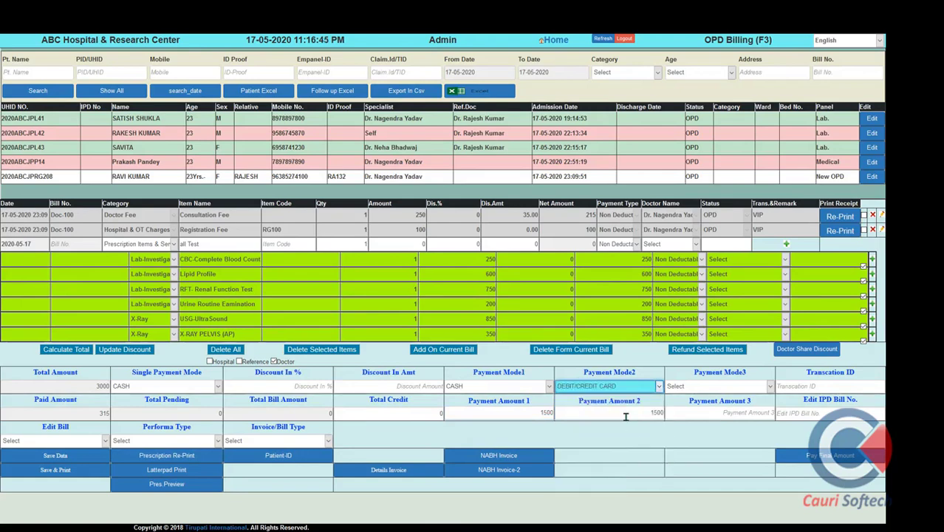
pyautogui.click(669, 414)
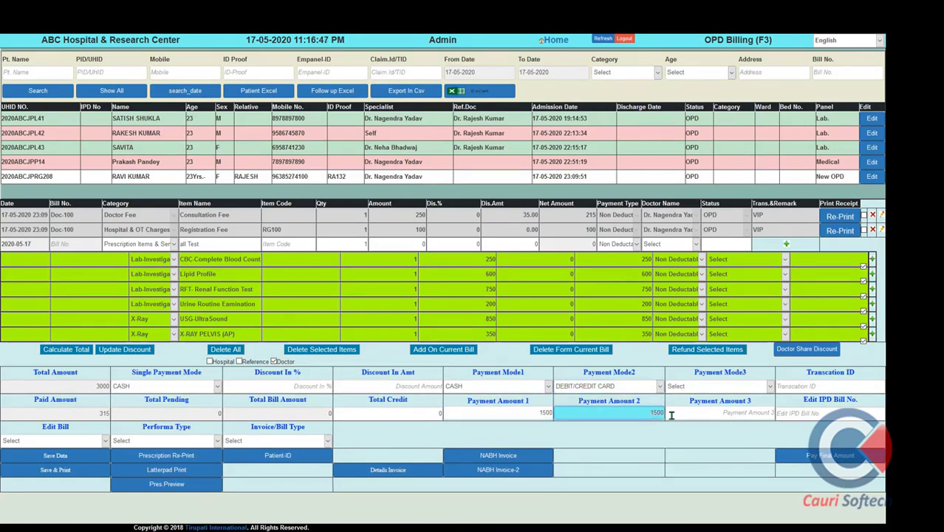
pyautogui.write('1000')
pyautogui.click(743, 387)
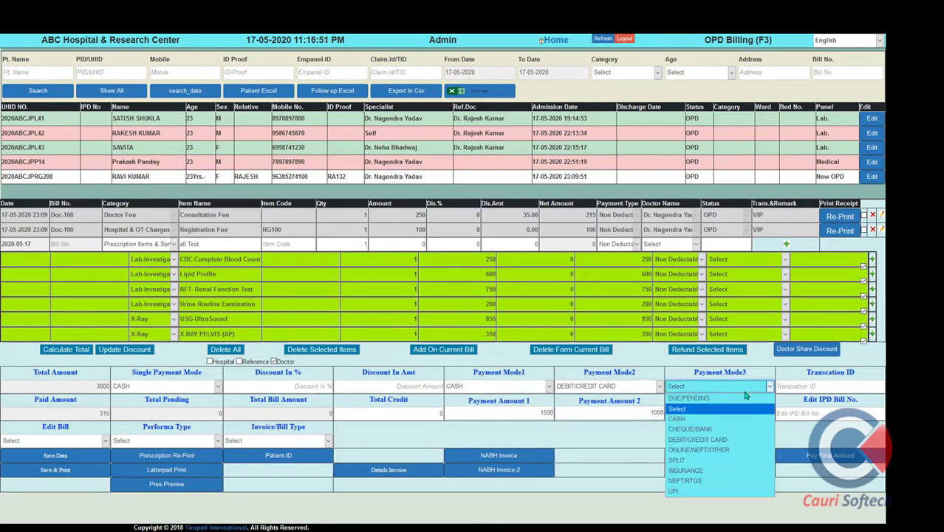
pyautogui.click(745, 399)
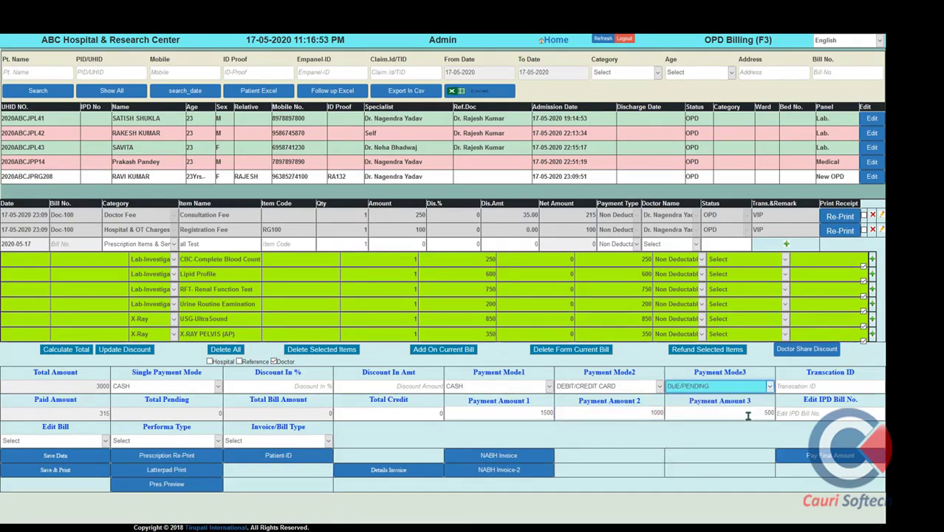
pyautogui.click(801, 388)
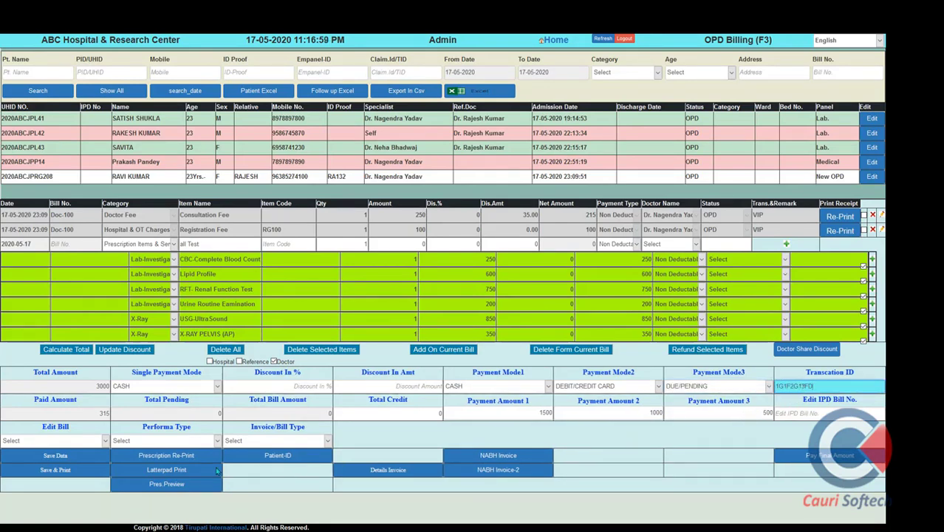
pyautogui.click(175, 471)
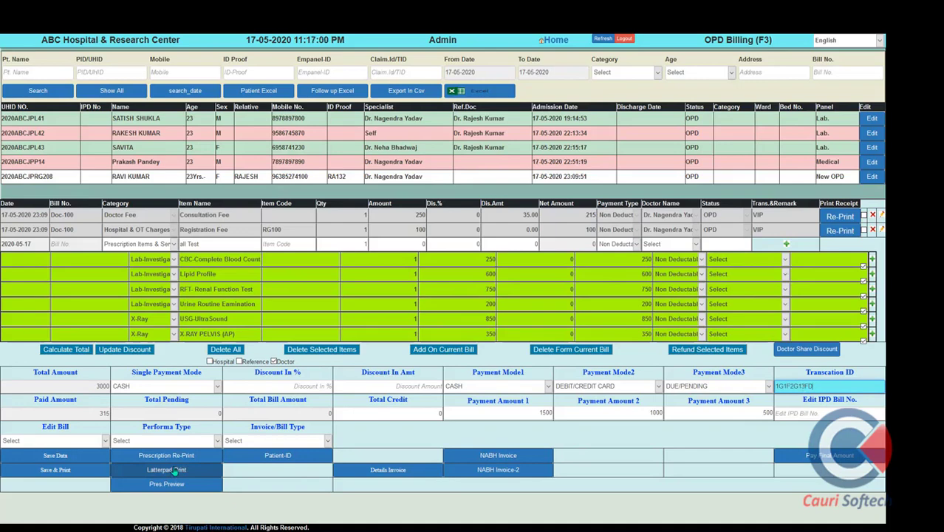
# Save the bill and cancel printing the receipt
pyautogui.click(89, 475)
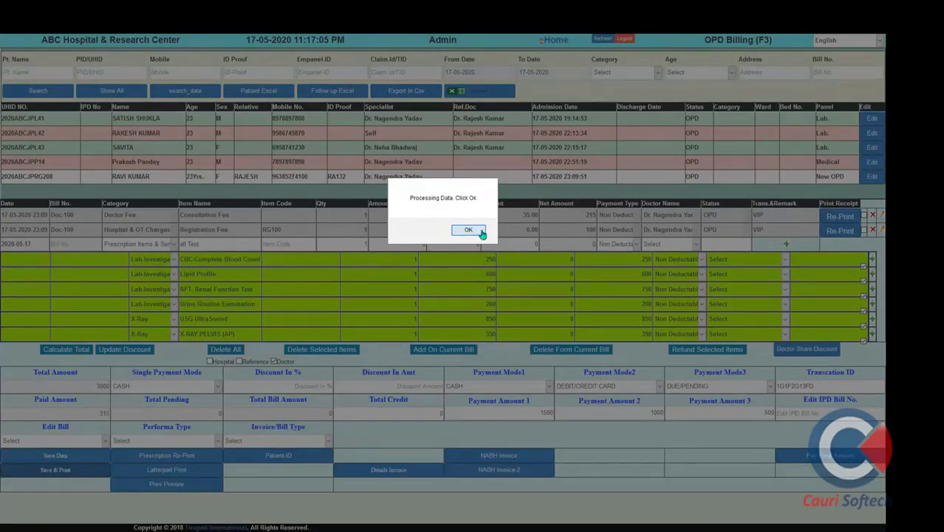
pyautogui.click(479, 231)
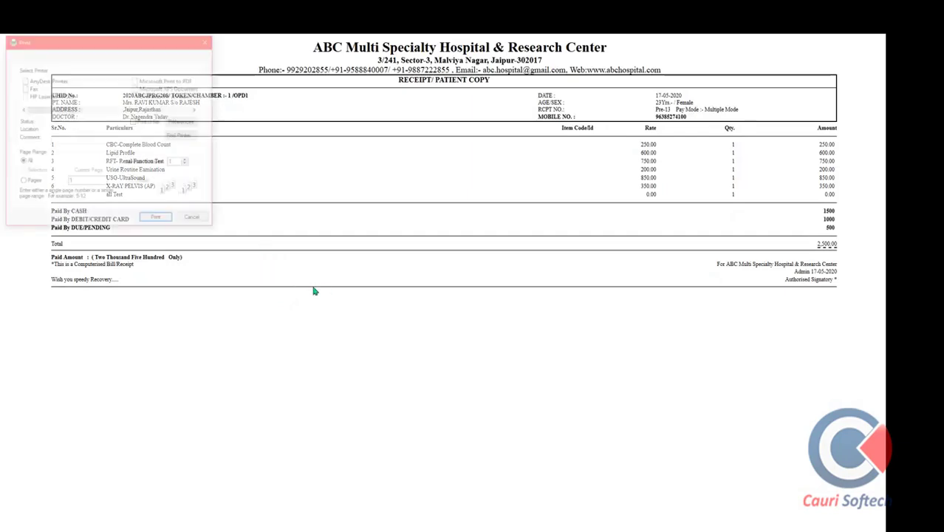
pyautogui.click(193, 217)
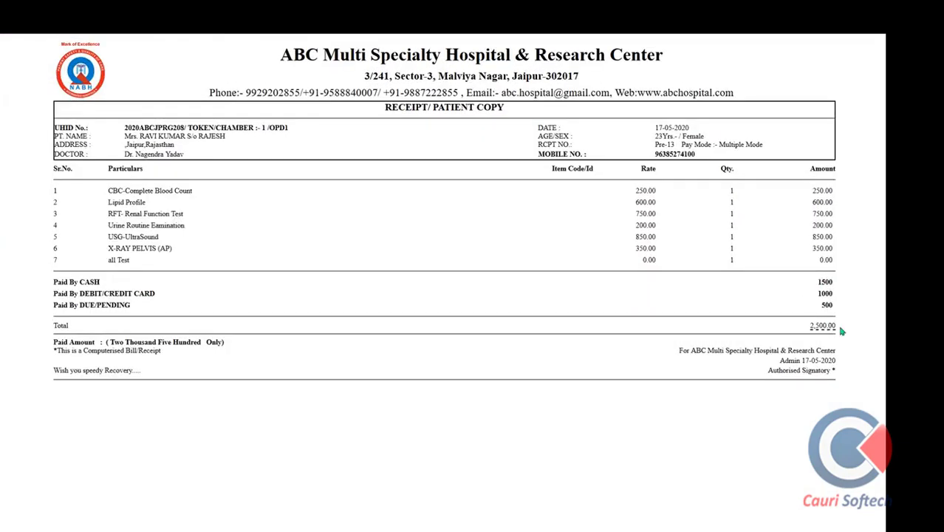
# Check the receipt's total, pending due and payment mode, then close it
pyautogui.moveTo(842, 332); pyautogui.dragTo(831, 306)
pyautogui.doubleClick(829, 306)
pyautogui.moveTo(762, 145); pyautogui.dragTo(733, 145)
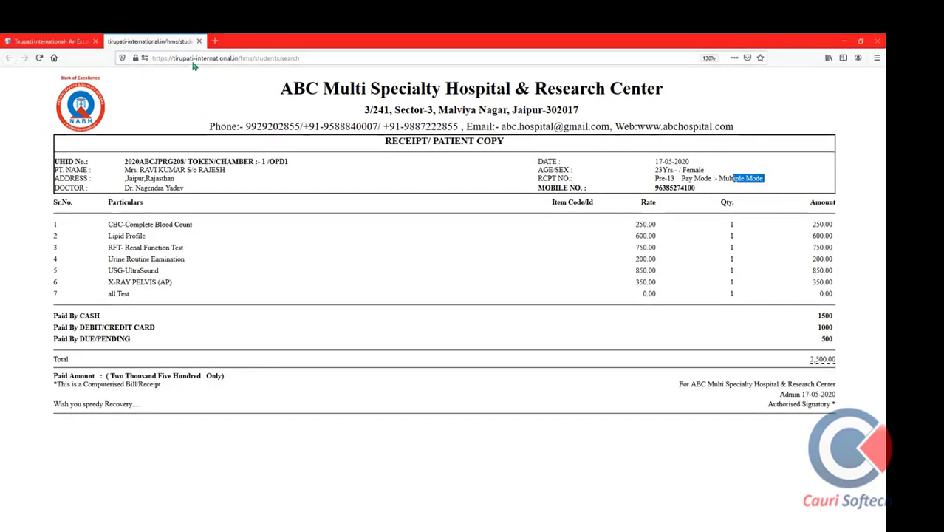
pyautogui.moveTo(47, 40)
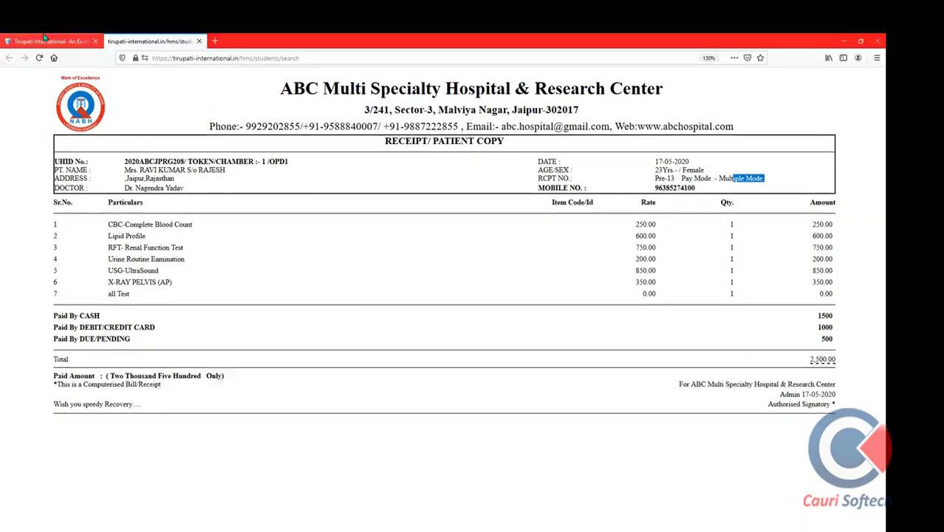
pyautogui.click(198, 41)
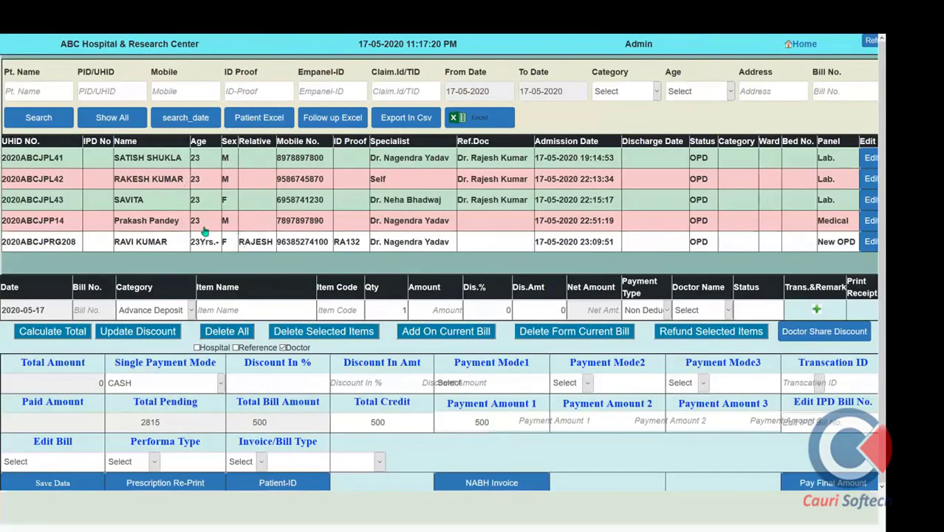
# Start a fresh bill under Hospital & OT Charges with Dressing Small as the first item
pyautogui.scroll(-1, 206, 231)
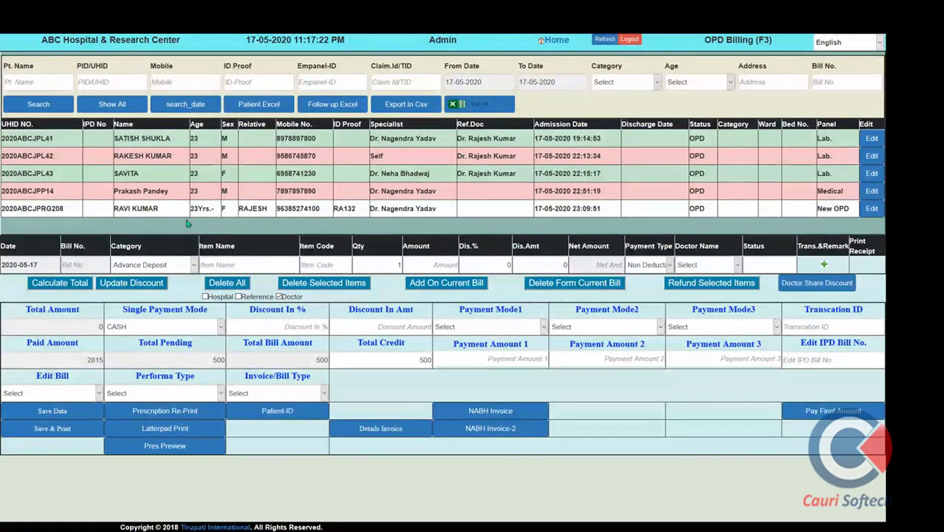
pyautogui.scroll(-1, 151, 194)
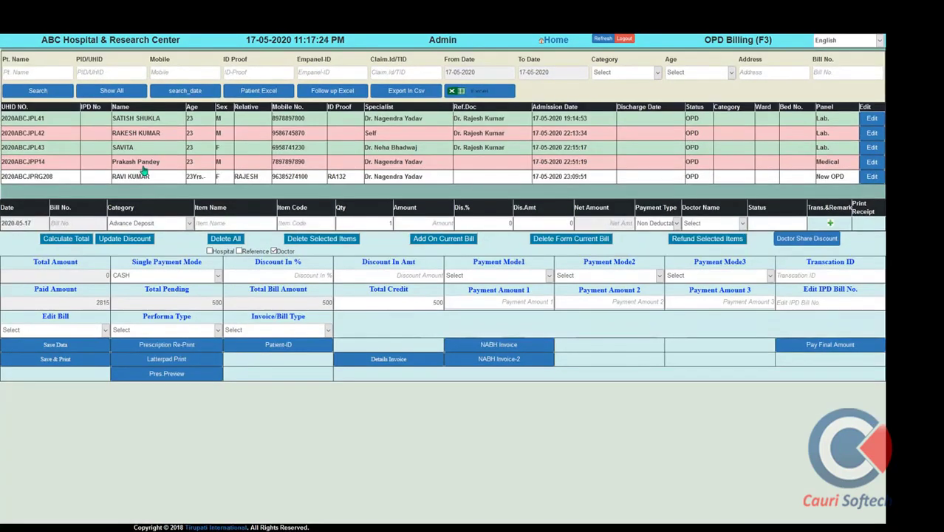
pyautogui.click(117, 175)
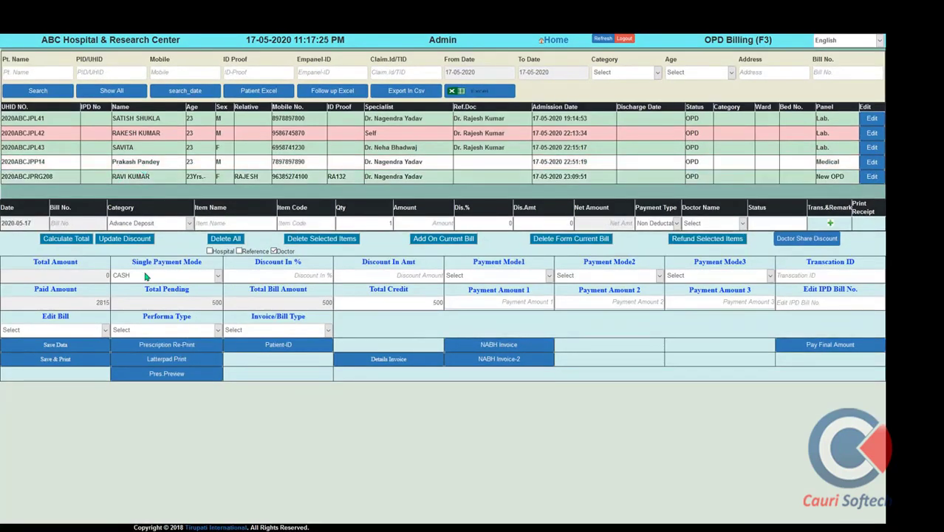
pyautogui.click(187, 226)
pyautogui.click(184, 279)
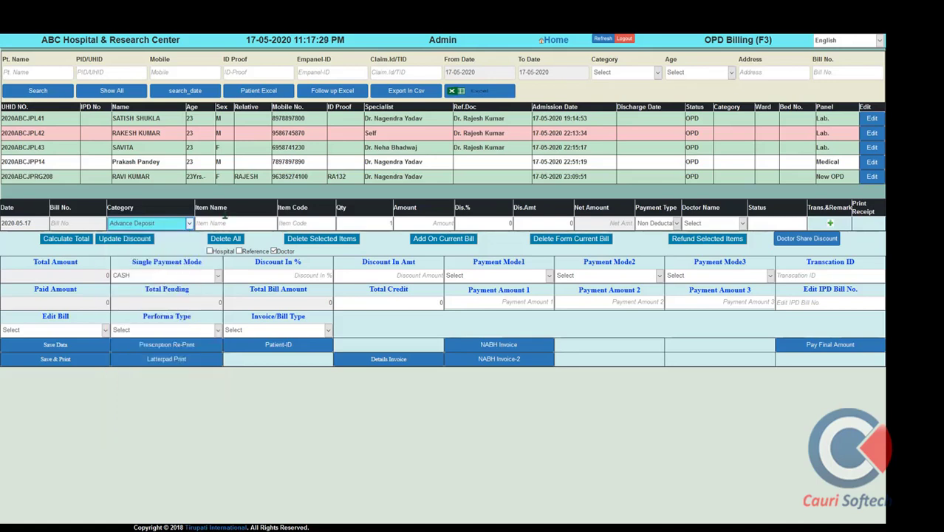
pyautogui.click(229, 221)
pyautogui.write('RE')
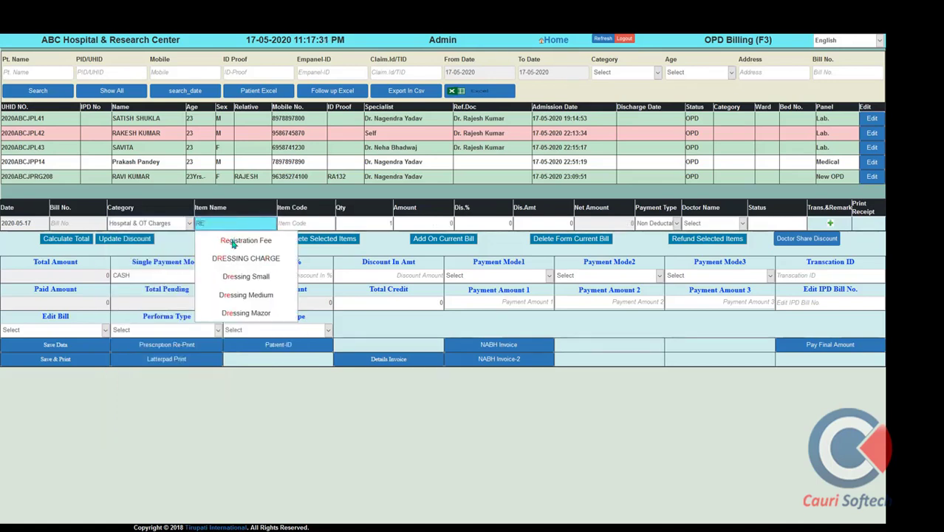
pyautogui.click(244, 277)
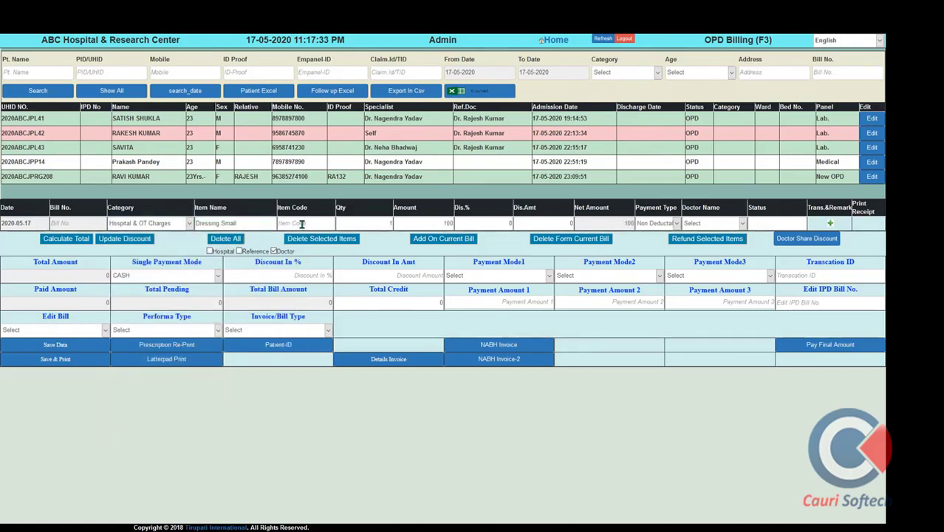
# Add NEBULISATION CHARGE, keep CASH payment, and save the 250 bill
pyautogui.press('Tab')
pyautogui.press('Tab')
pyautogui.press('Tab')
pyautogui.press('Tab')
pyautogui.press('Tab')
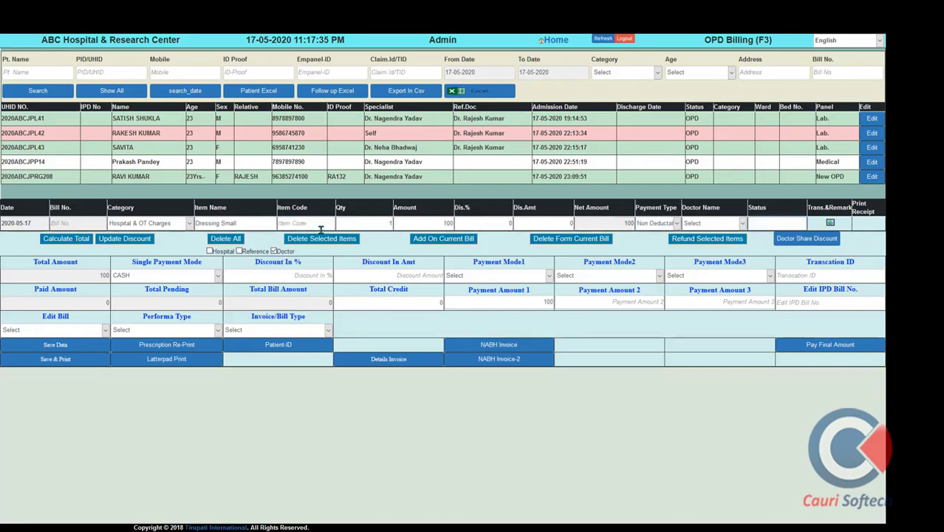
pyautogui.press('Return')
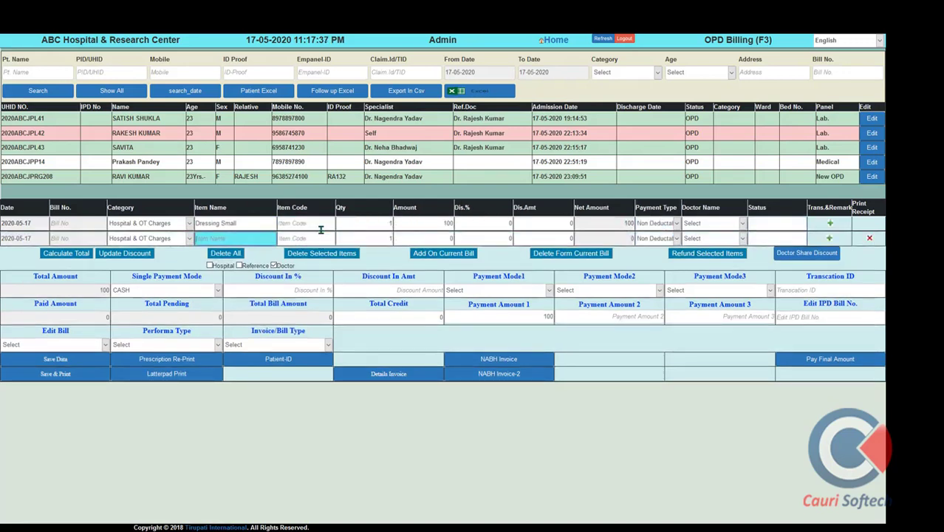
pyautogui.write('NE')
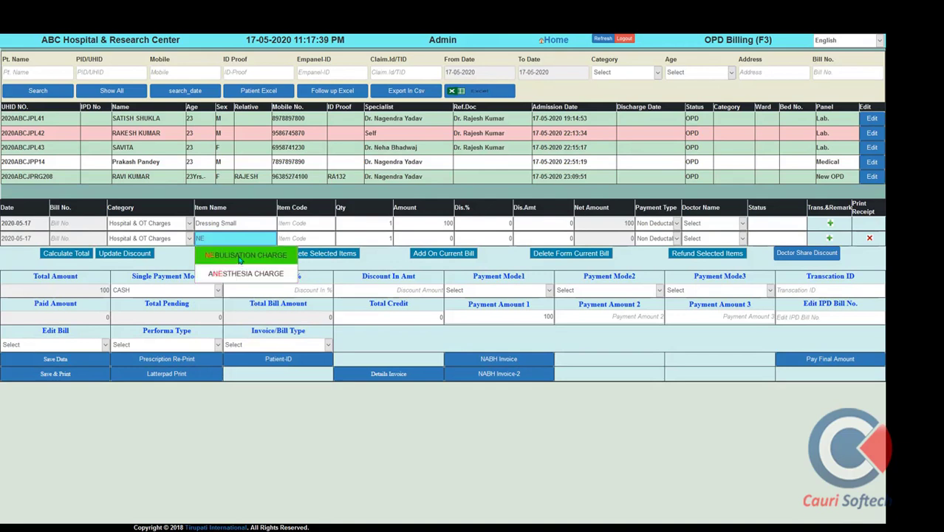
pyautogui.click(246, 255)
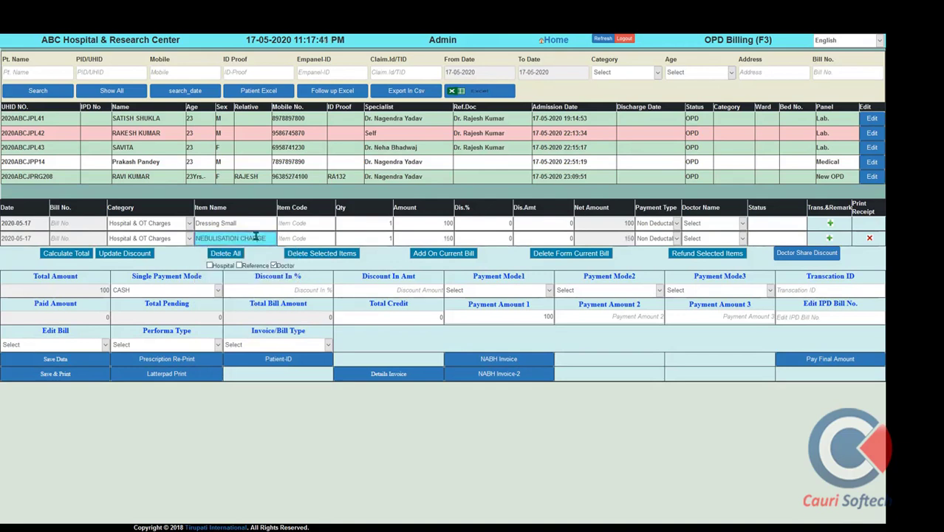
pyautogui.press('Tab')
pyautogui.press('Tab')
pyautogui.press('Tab')
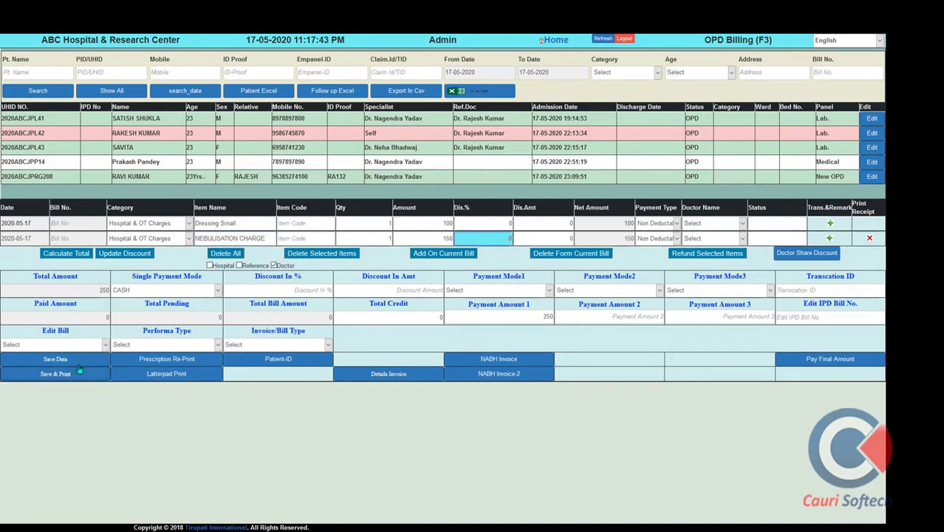
pyautogui.click(178, 292)
pyautogui.click(179, 291)
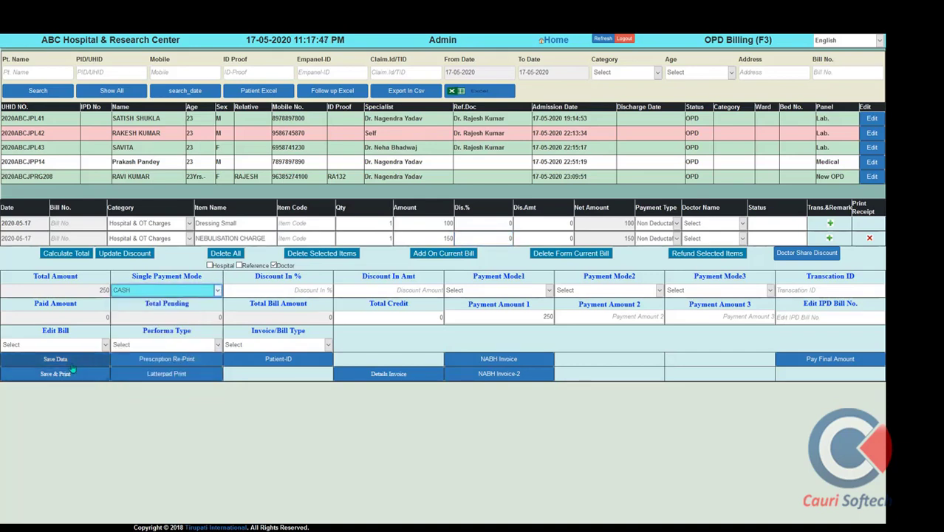
pyautogui.click(72, 374)
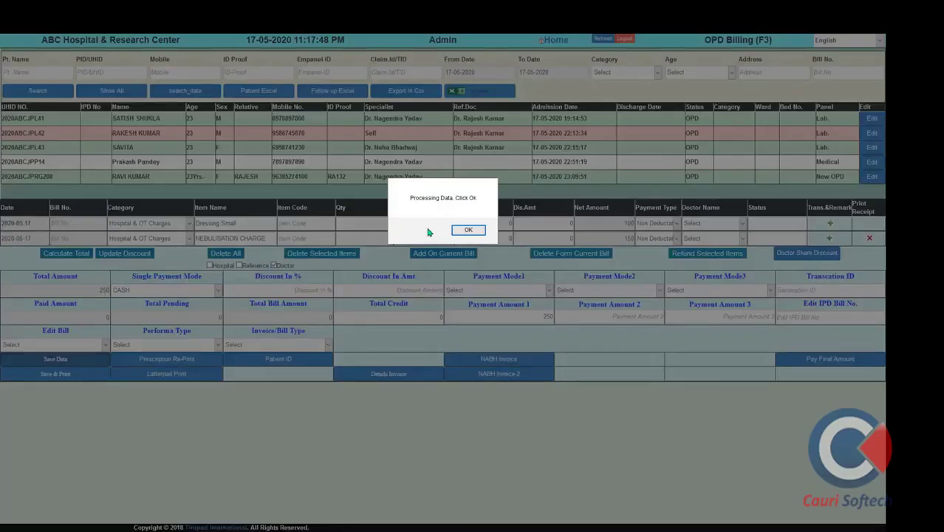
pyautogui.click(468, 231)
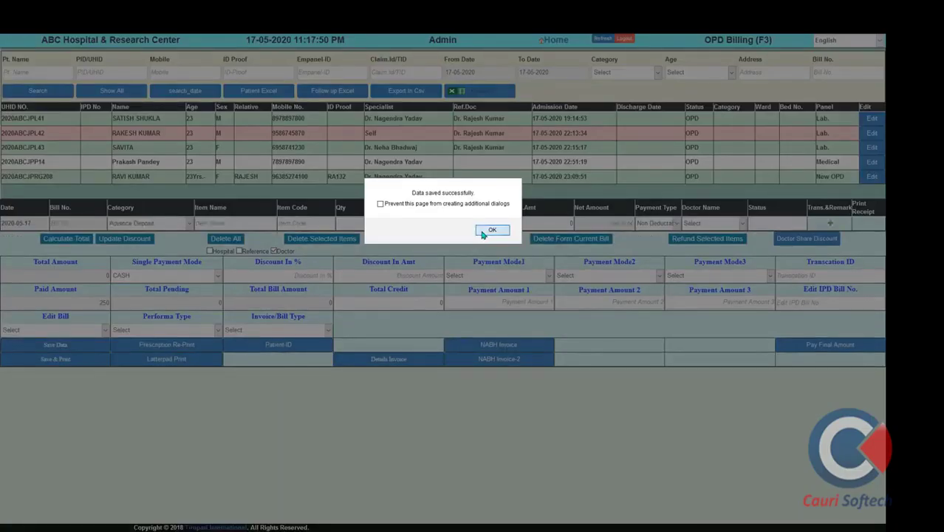
# Acknowledge 'Data saved successfully' and return to the Home module screen
pyautogui.click(482, 232)
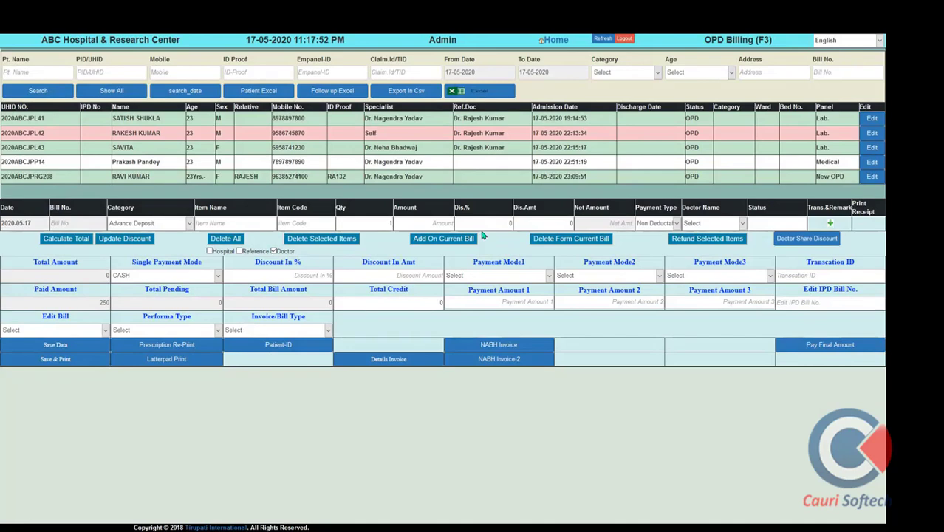
pyautogui.click(556, 40)
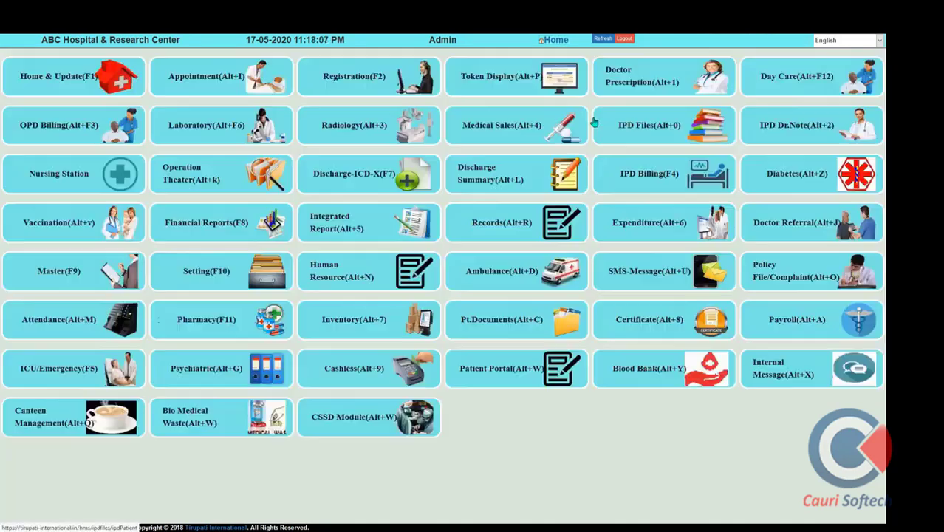
# Open Laboratory and select the patient whose pending sample lists CBC and LFT
pyautogui.click(219, 129)
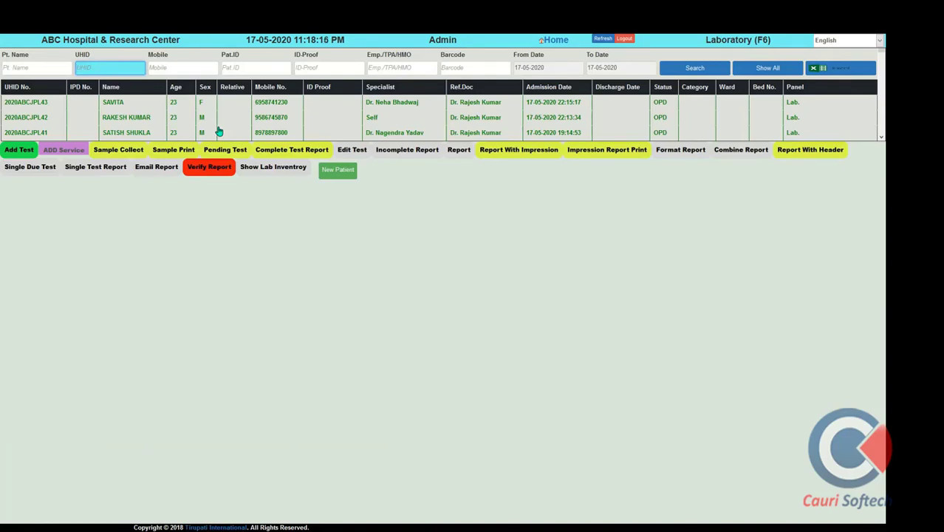
pyautogui.click(120, 104)
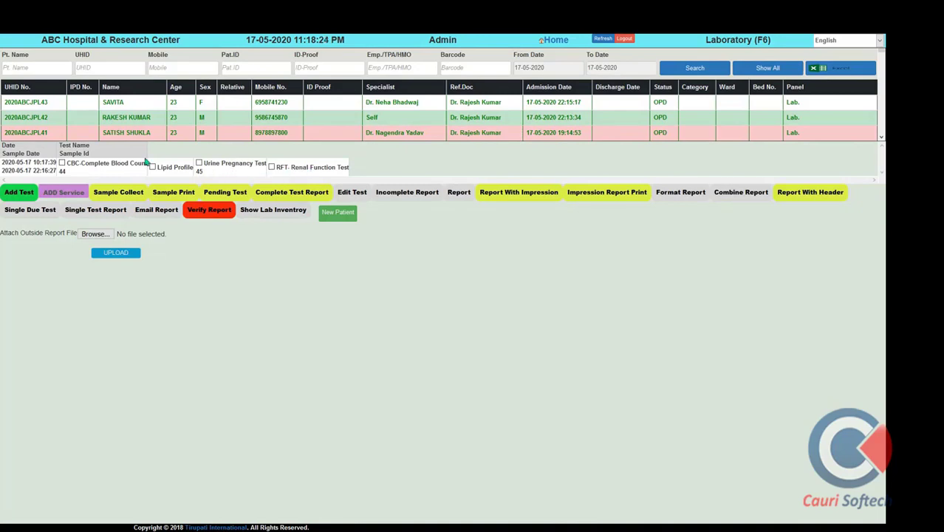
pyautogui.scroll(-2, 141, 129)
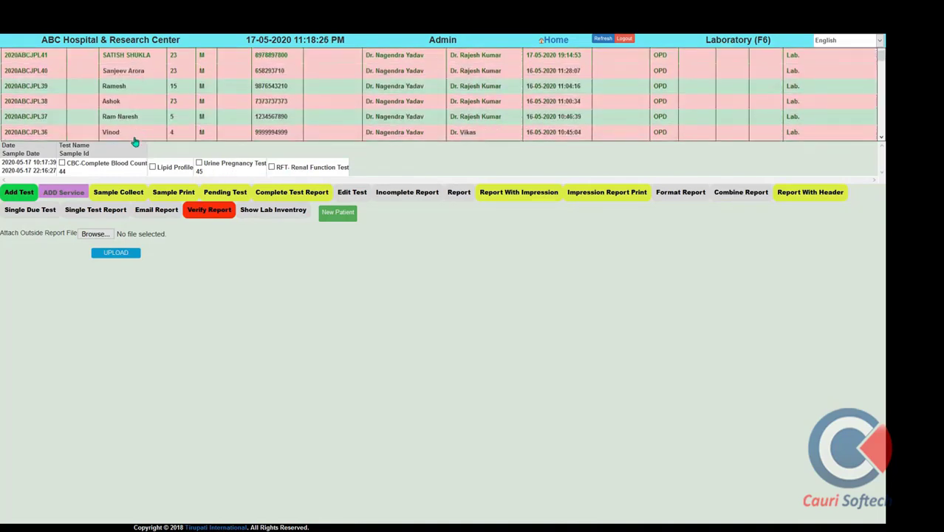
pyautogui.scroll(3, 135, 142)
pyautogui.scroll(-1, 136, 122)
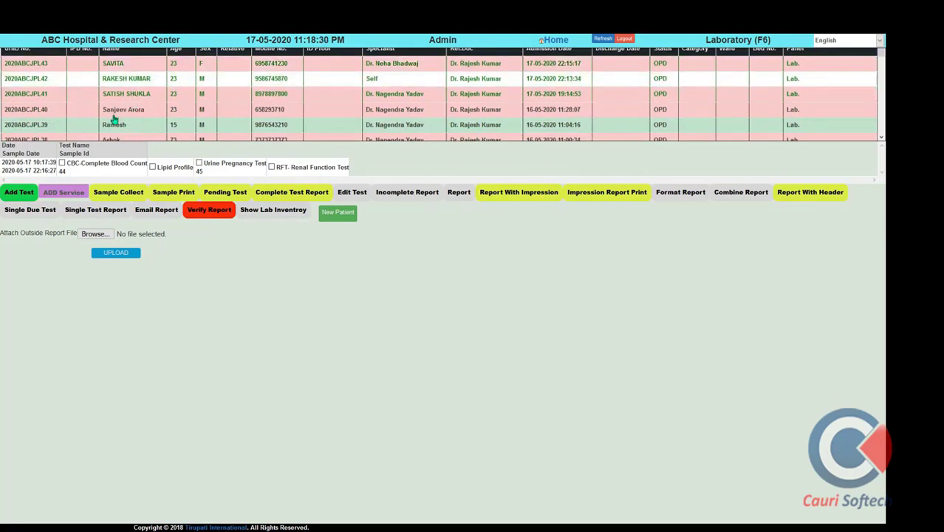
pyautogui.click(113, 121)
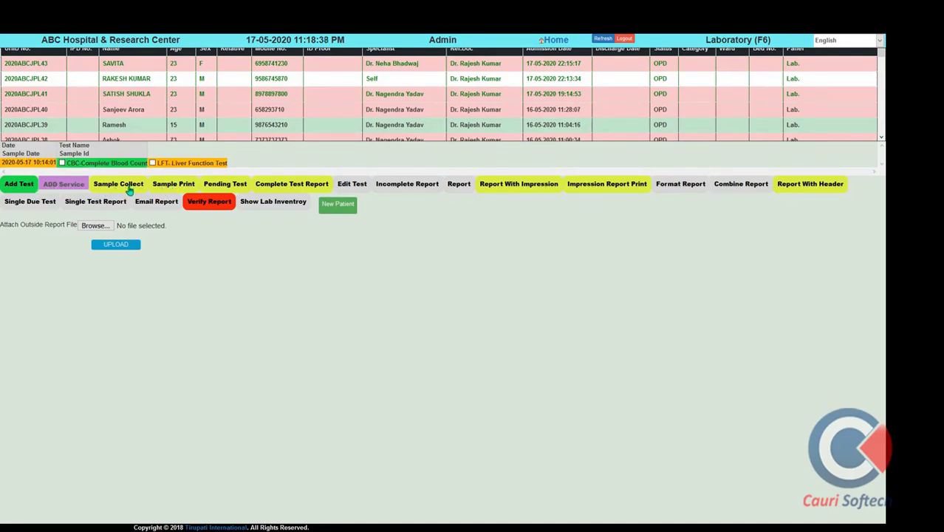
# Record a 10ML BLOOD sample collection for the CBC test
pyautogui.click(129, 188)
pyautogui.click(204, 296)
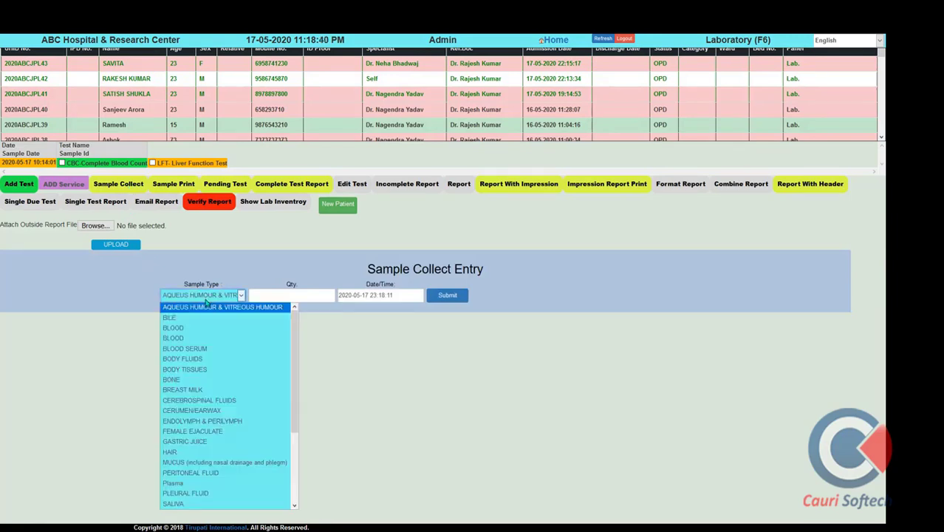
pyautogui.click(173, 327)
pyautogui.click(319, 295)
pyautogui.write('10ML')
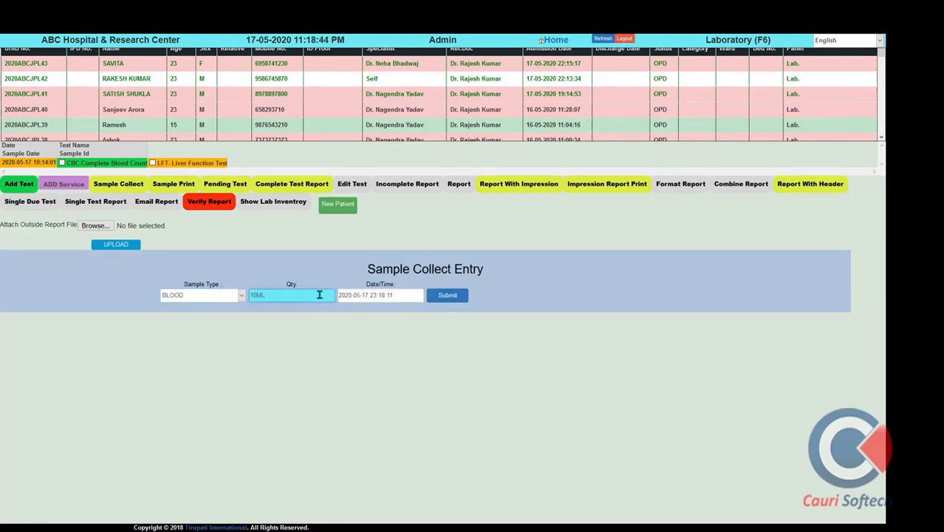
pyautogui.click(451, 300)
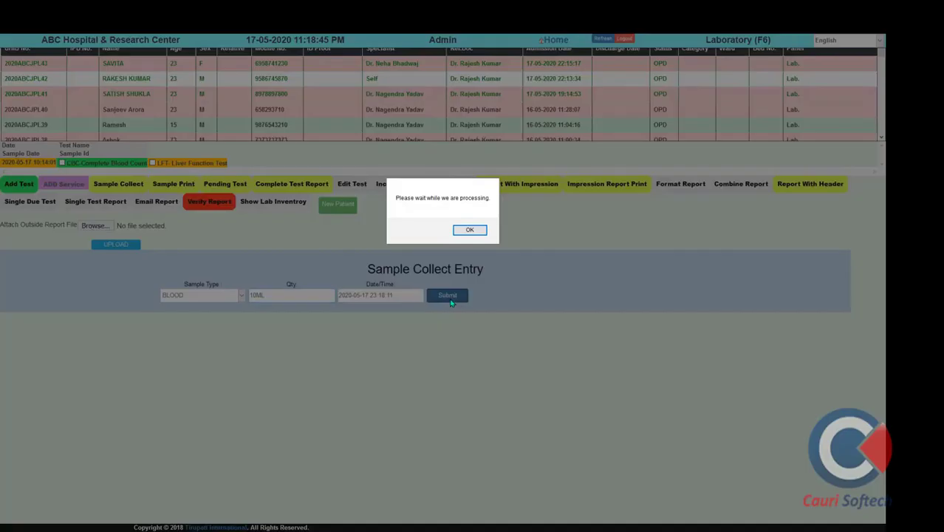
pyautogui.click(468, 231)
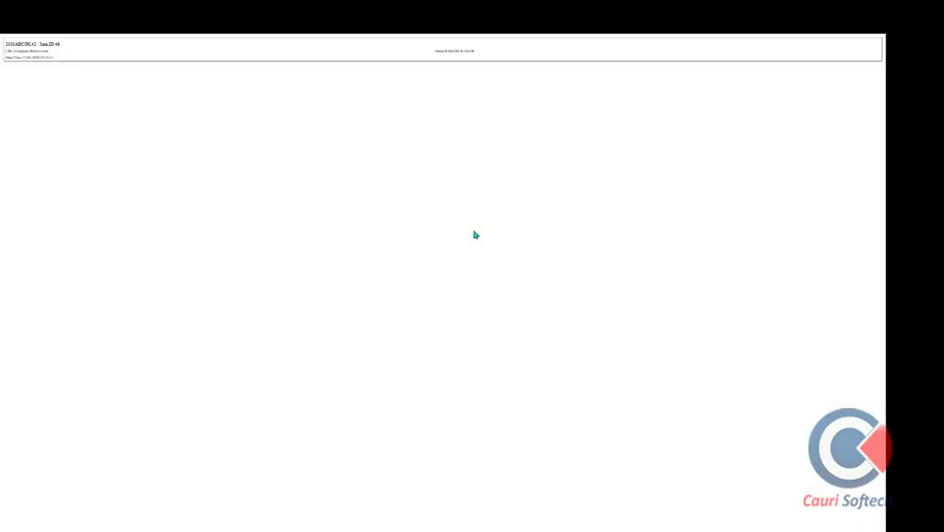
pyautogui.click(193, 220)
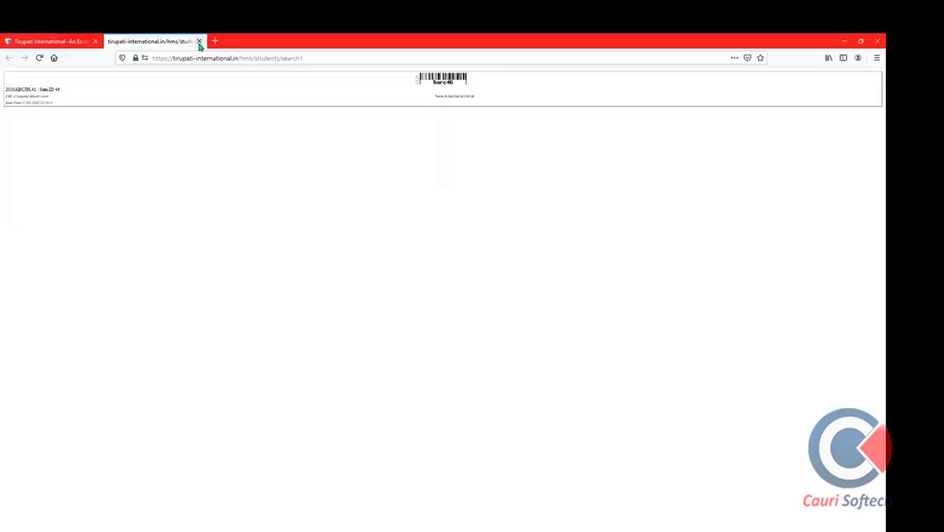
pyautogui.click(198, 41)
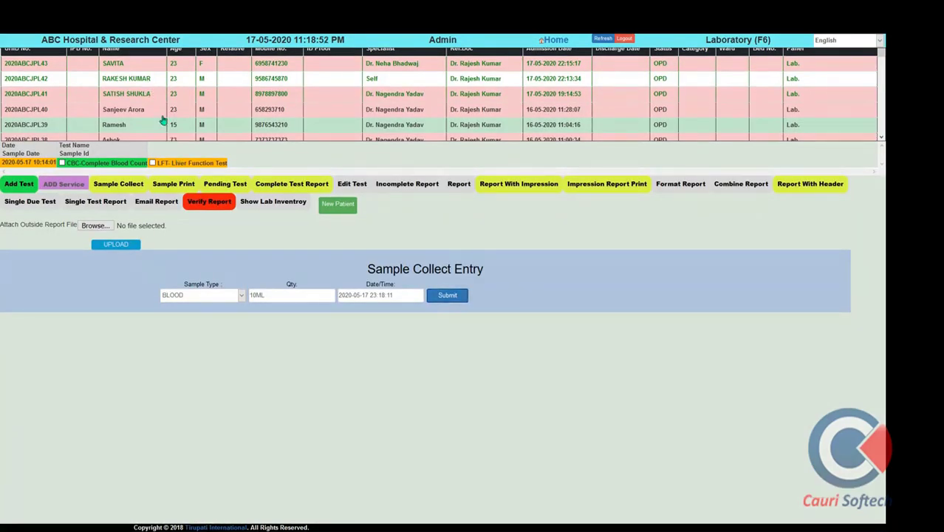
pyautogui.click(185, 166)
pyautogui.click(124, 163)
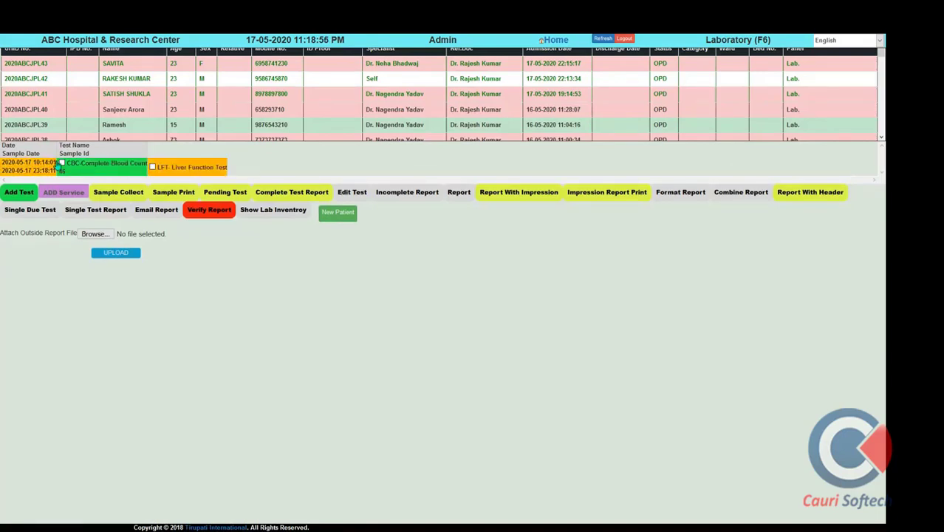
# Open the pending tests and enter D.Bilirubin 0.33, I.D.Bilirubin 0.25 and SGOT 35
pyautogui.click(228, 193)
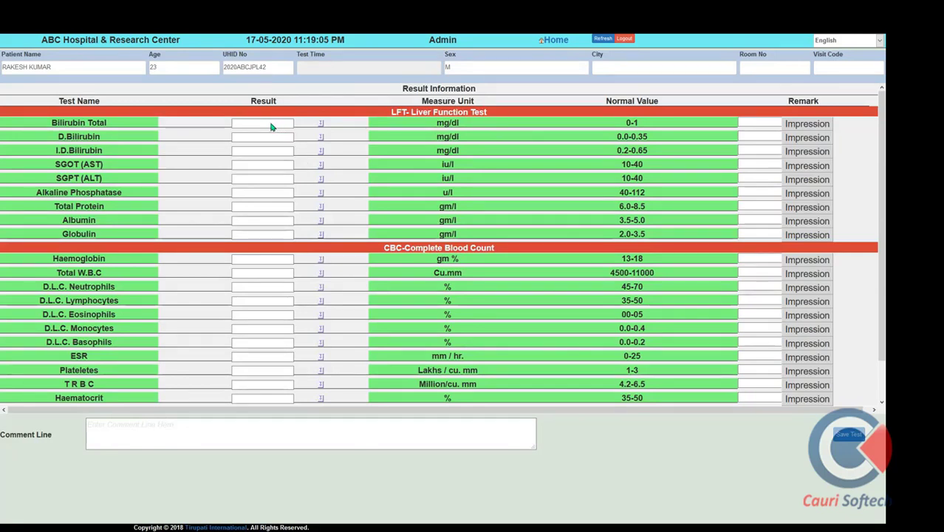
pyautogui.click(265, 124)
pyautogui.click(264, 139)
pyautogui.write('0')
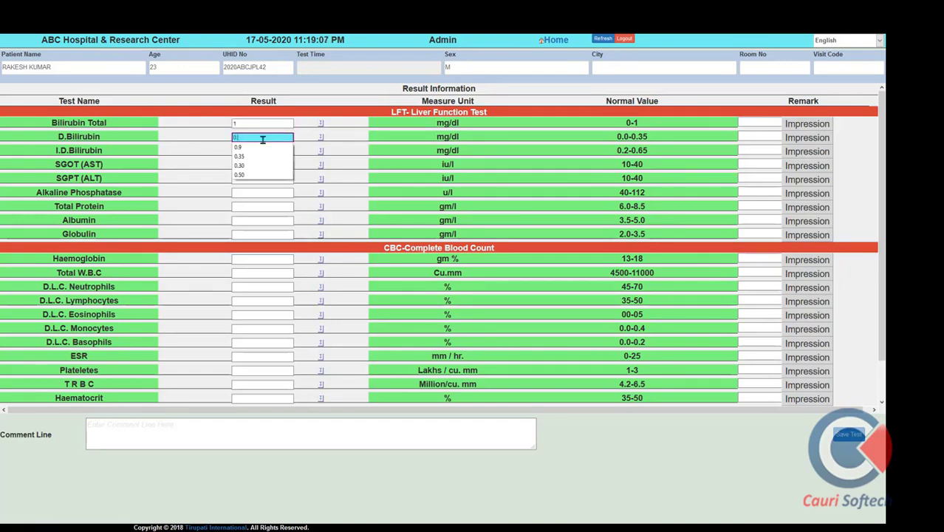
pyautogui.write('.33')
pyautogui.click(236, 151)
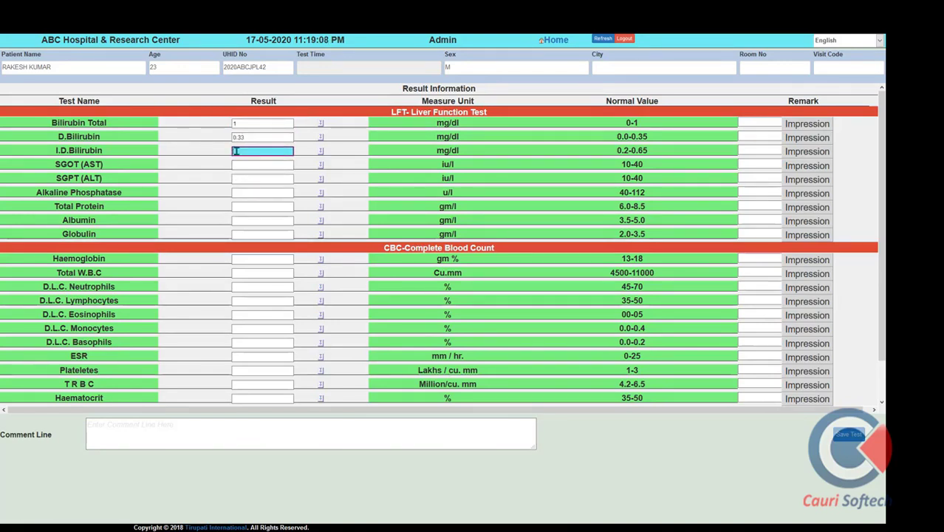
pyautogui.write('0.25')
pyautogui.click(240, 164)
pyautogui.write('35')
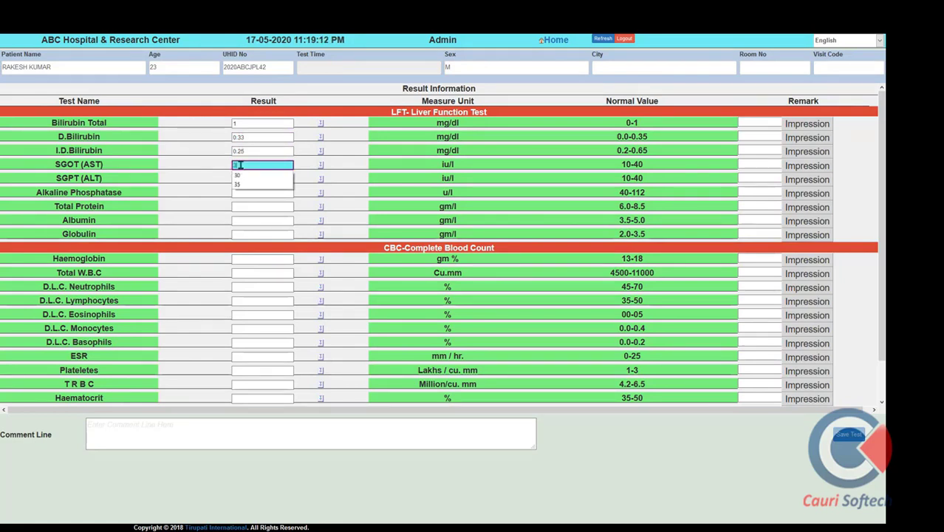
# Enter SGPT 10, Alkaline Phosphatase 100, Total Protein 8.0, Albumin 5.5 and Globulin 2.2
pyautogui.click(238, 192)
pyautogui.click(243, 179)
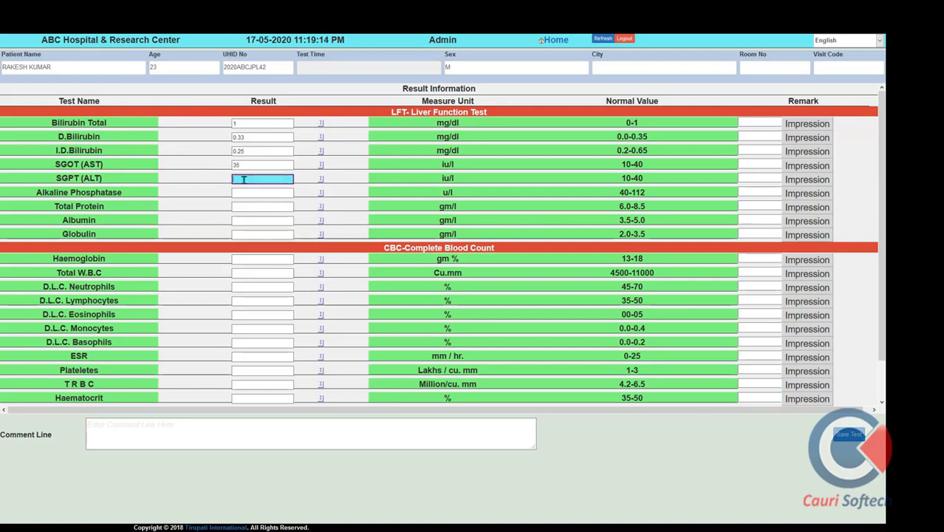
pyautogui.write('10')
pyautogui.click(242, 194)
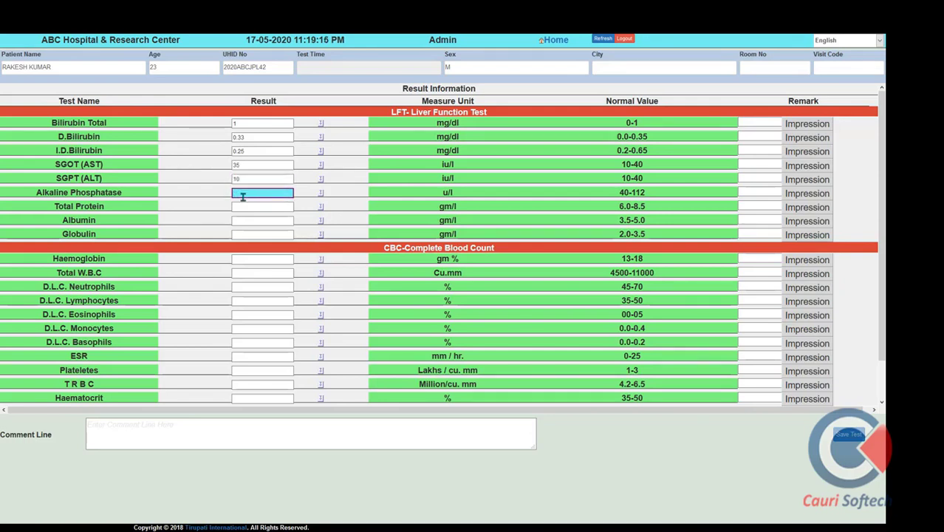
pyautogui.write('100')
pyautogui.click(245, 207)
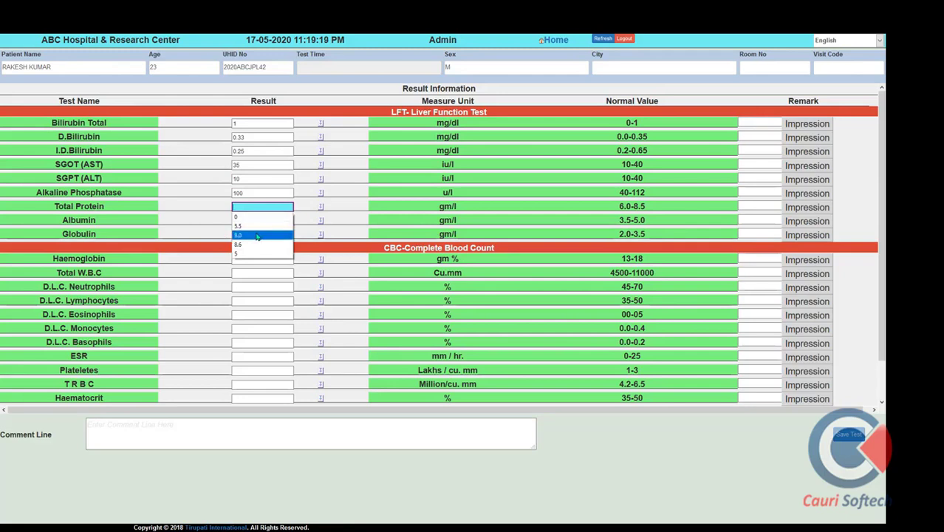
pyautogui.click(257, 236)
pyautogui.click(251, 220)
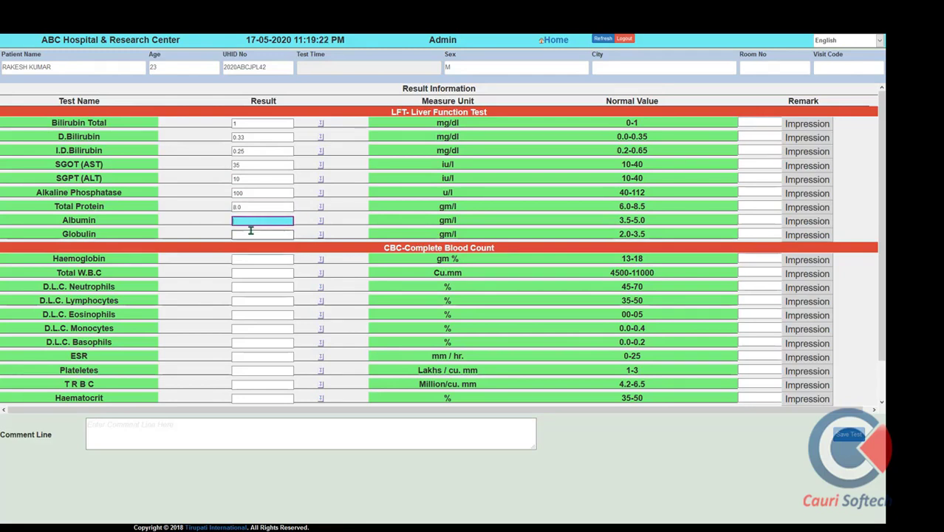
pyautogui.write('5.5')
pyautogui.click(251, 234)
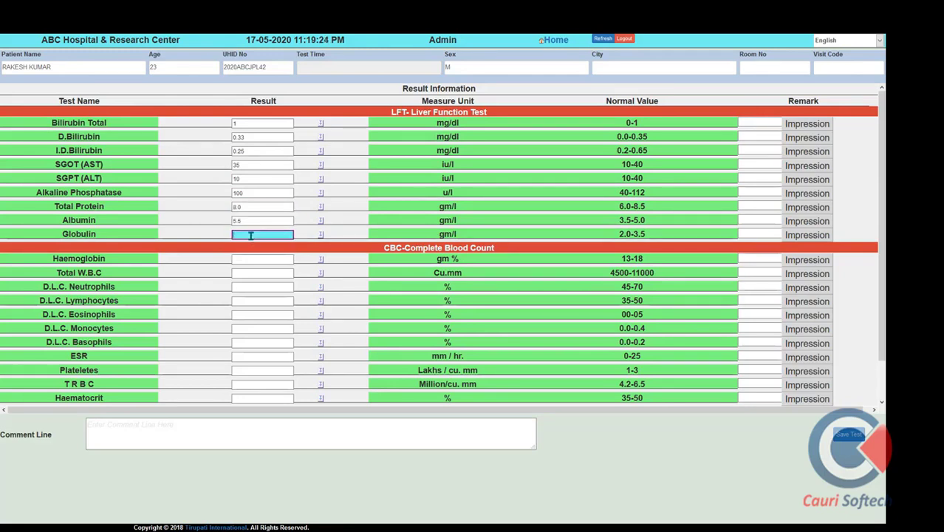
pyautogui.write('2.2')
# Enter CBC Haemoglobin 12, Total W.B.C 12000, Neutrophils 35, Lymphocytes 20, Eosinophils 5, Monocytes 0.0
pyautogui.click(248, 259)
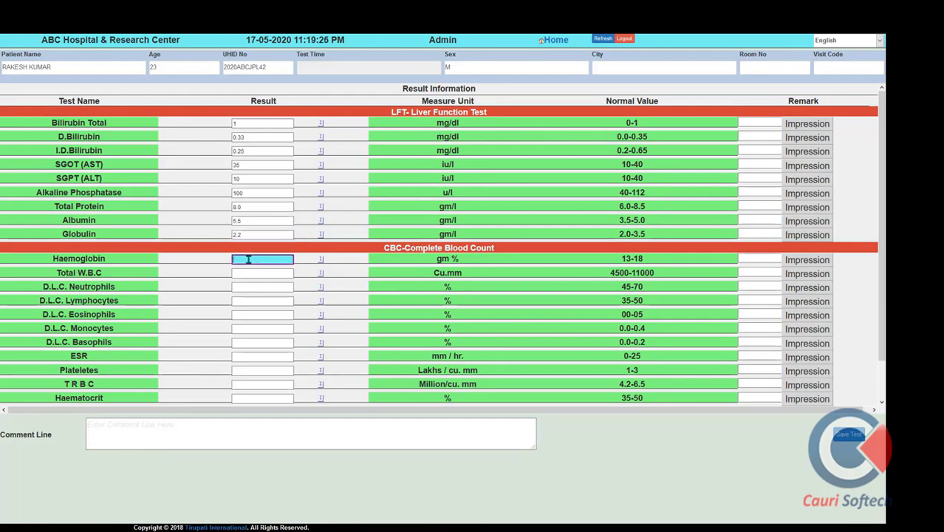
pyautogui.write('12')
pyautogui.click(256, 272)
pyautogui.write('120')
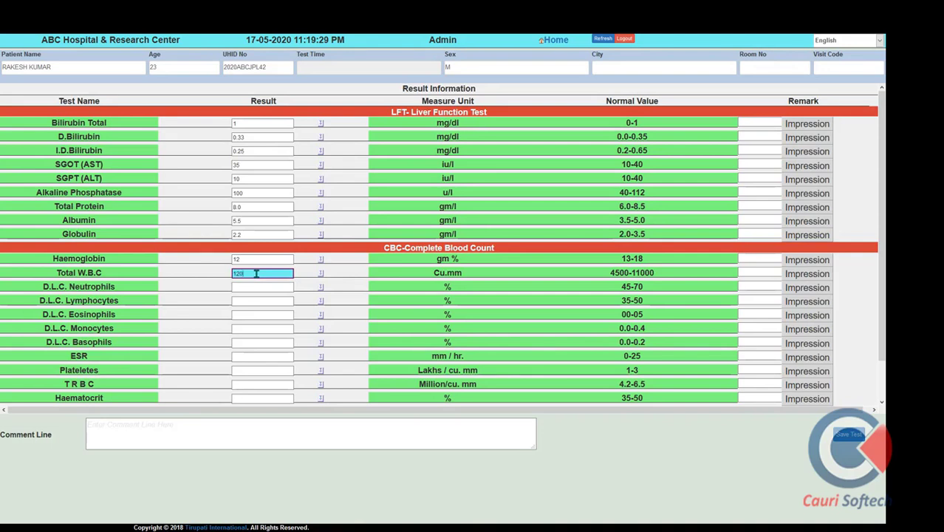
pyautogui.write('00')
pyautogui.click(256, 286)
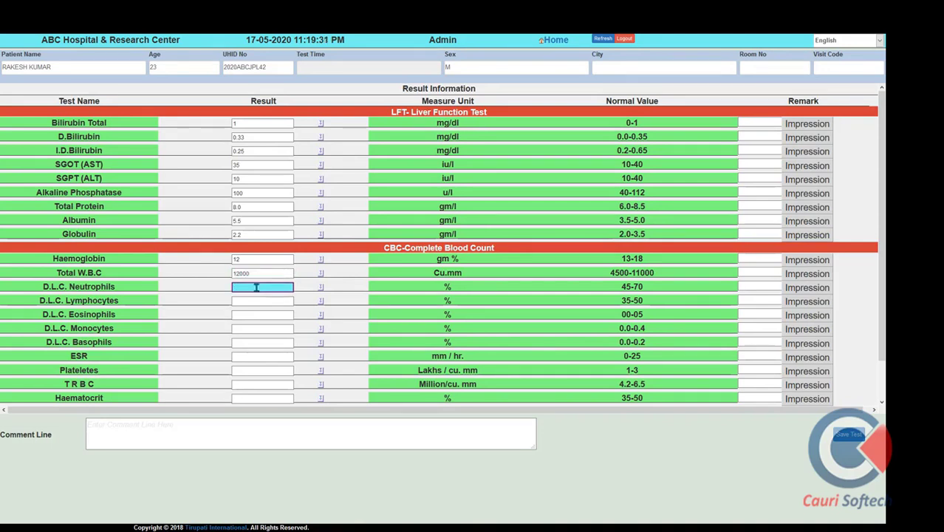
pyautogui.write('35')
pyautogui.click(256, 299)
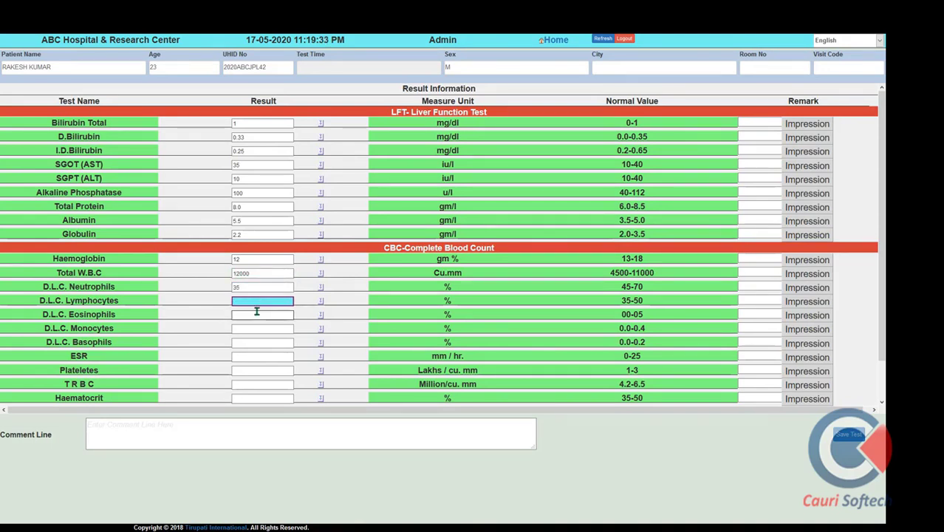
pyautogui.write('20')
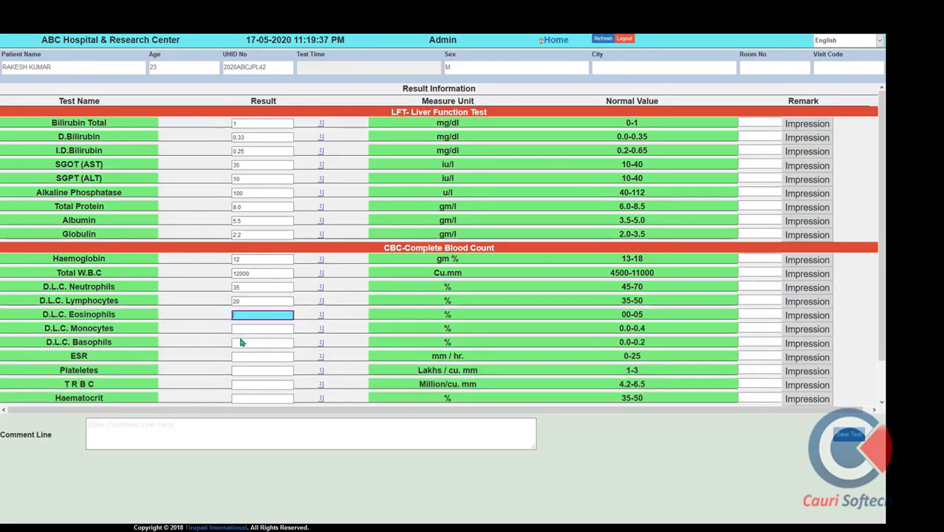
pyautogui.press('Tab')
pyautogui.write('5')
pyautogui.press('Tab')
pyautogui.press('Tab')
pyautogui.press('Tab')
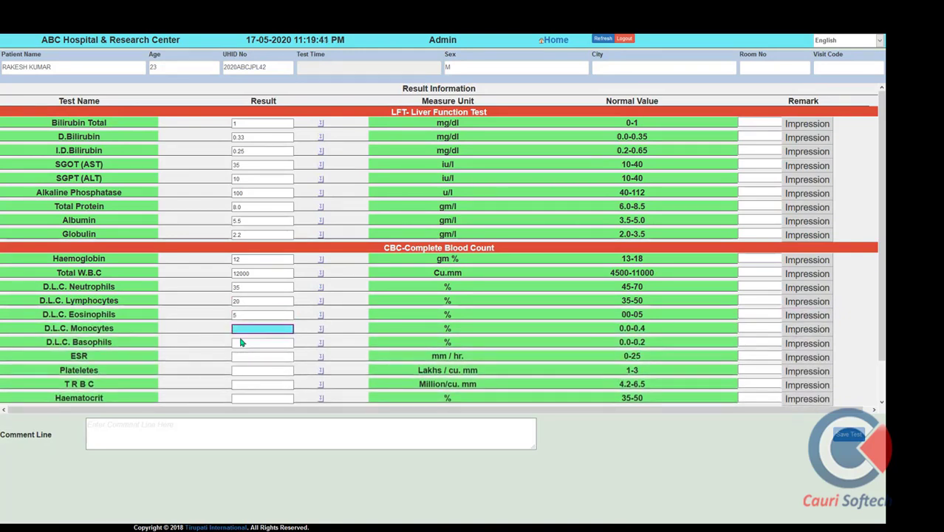
pyautogui.write('0.0')
# Fill the Basophils and remaining CBC fields through M C H C with 2
pyautogui.click(244, 341)
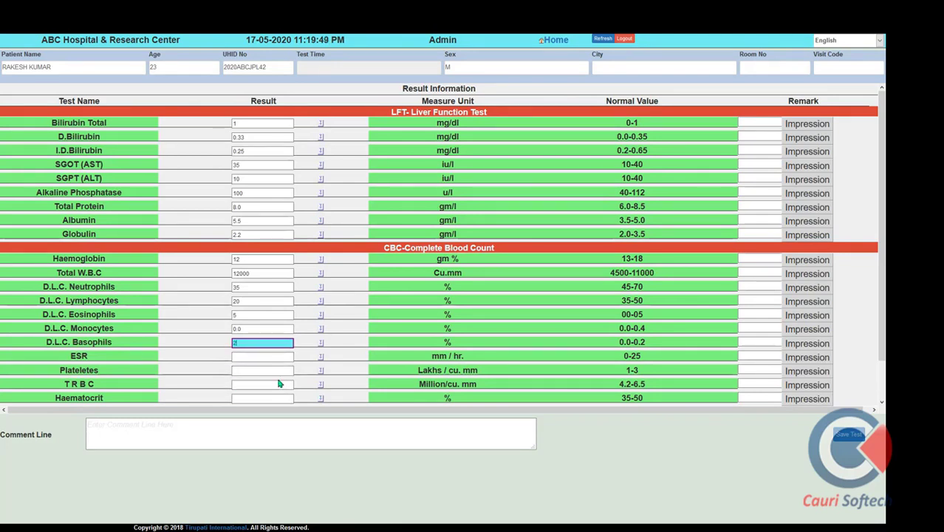
pyautogui.press('Tab')
pyautogui.write('2')
pyautogui.press('Tab')
pyautogui.write('2')
pyautogui.press('Tab')
pyautogui.write('2')
pyautogui.press('Tab')
pyautogui.write('2')
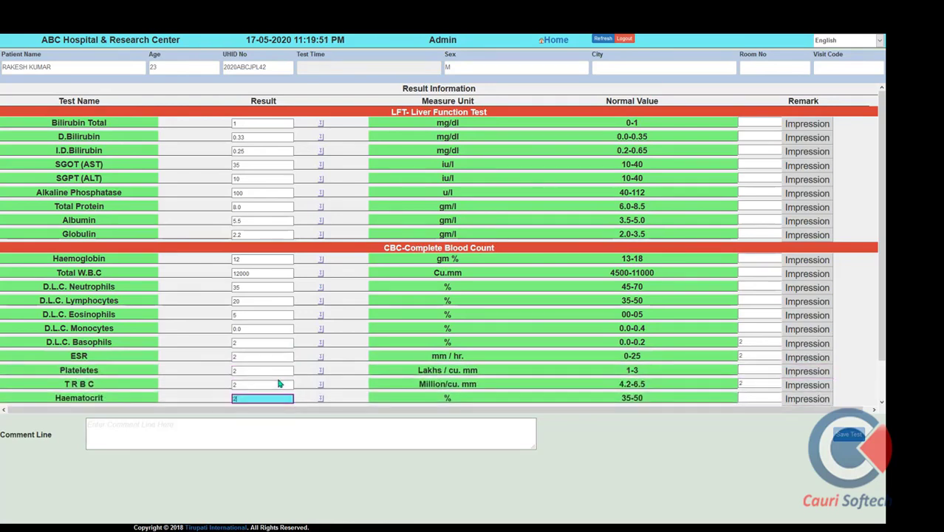
pyautogui.press('Tab')
pyautogui.write('2')
pyautogui.press('Tab')
pyautogui.press('Tab')
pyautogui.write('2')
pyautogui.press('Tab')
pyautogui.write('2')
pyautogui.press('Tab')
pyautogui.press('Tab')
pyautogui.write('2')
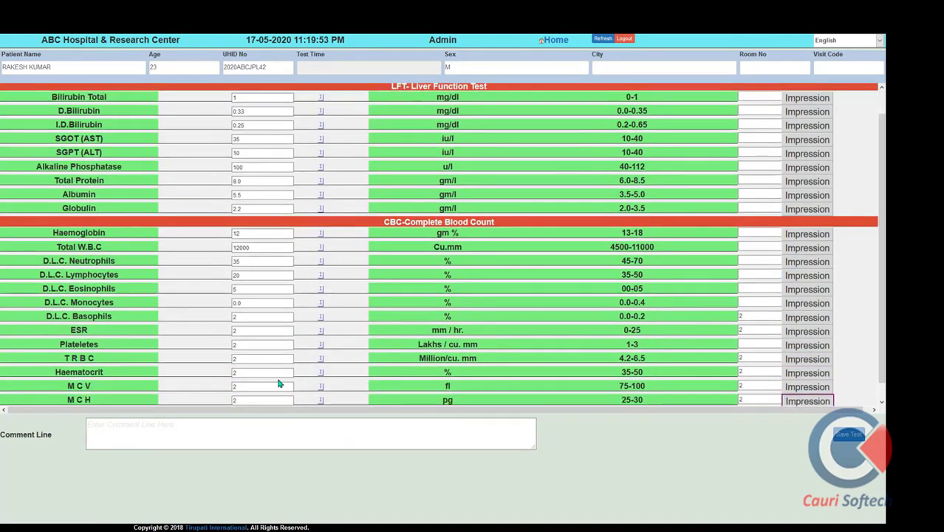
pyautogui.press('Tab')
pyautogui.write('2')
pyautogui.press('Tab')
pyautogui.write('2')
pyautogui.press('Tab')
pyautogui.press('Tab')
pyautogui.write('2')
pyautogui.press('Tab')
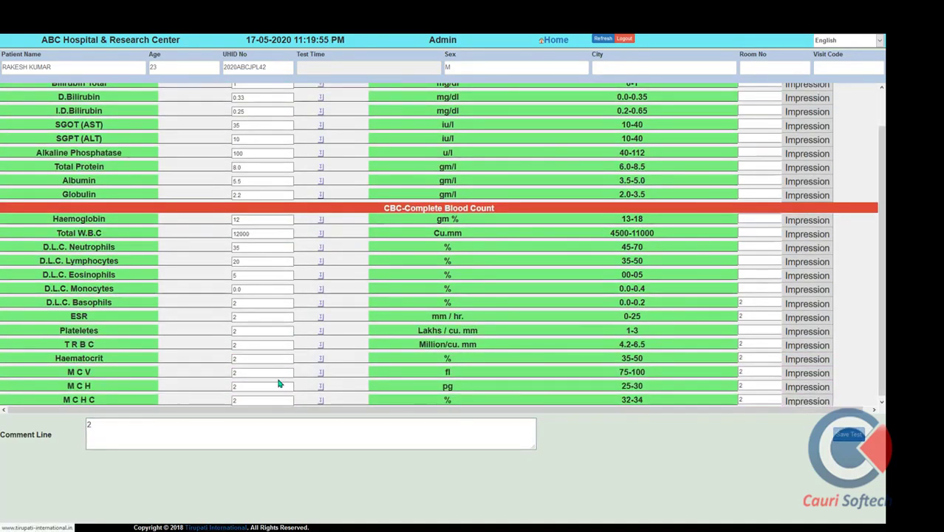
# Clear the stray value from the report comment line and start typing 'P'
pyautogui.click(104, 424)
pyautogui.press('BackSpace')
pyautogui.write('P')
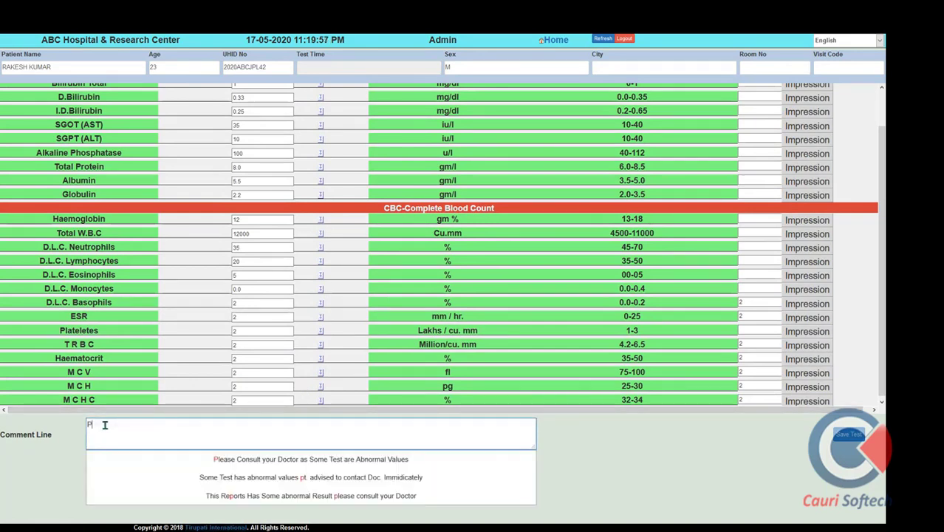
# Add the consult-your-doctor comment, review the report's high Albumin 5.5, and close it
pyautogui.click(252, 459)
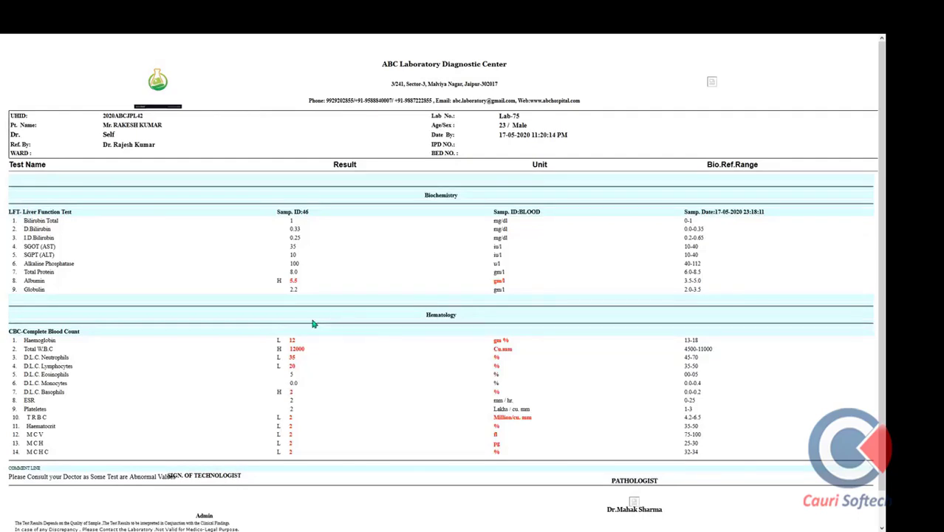
pyautogui.scroll(-3, 279, 336)
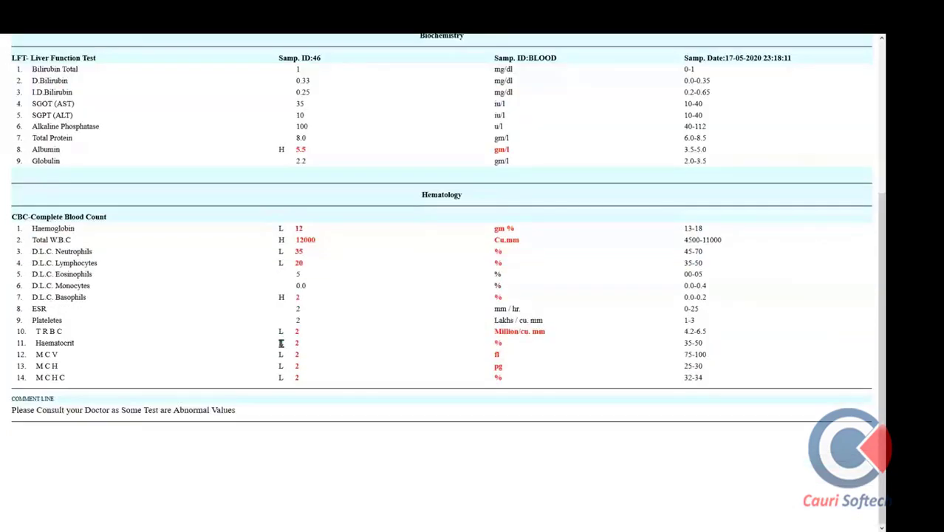
pyautogui.moveTo(273, 150); pyautogui.dragTo(318, 155)
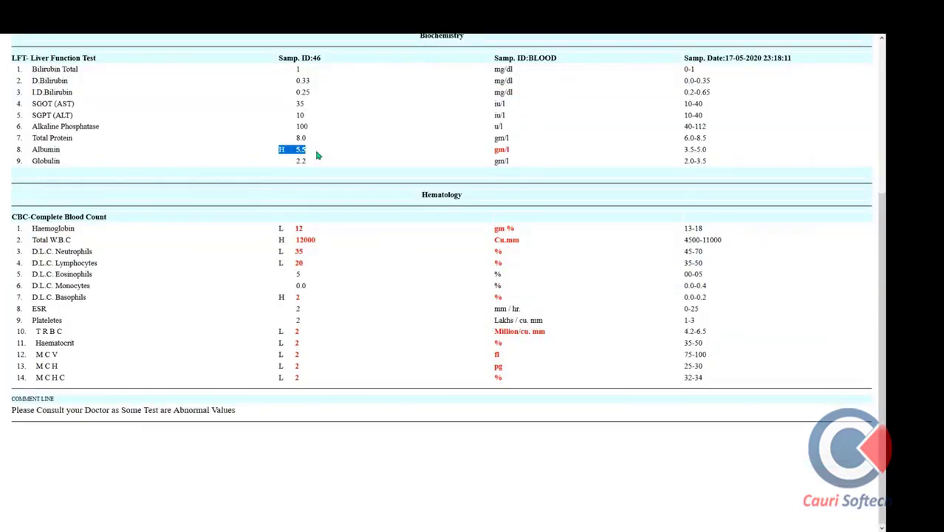
pyautogui.click(278, 336)
pyautogui.scroll(-2, 356, 339)
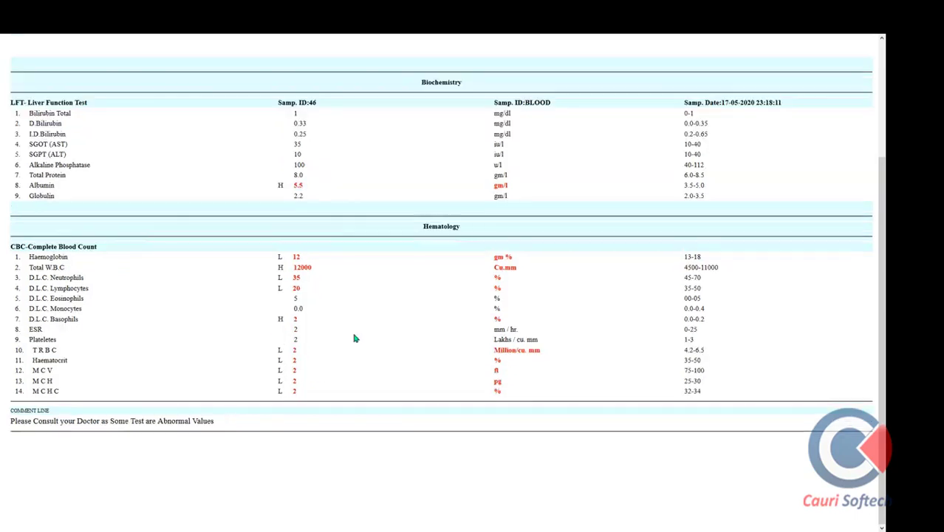
pyautogui.scroll(-1, 356, 339)
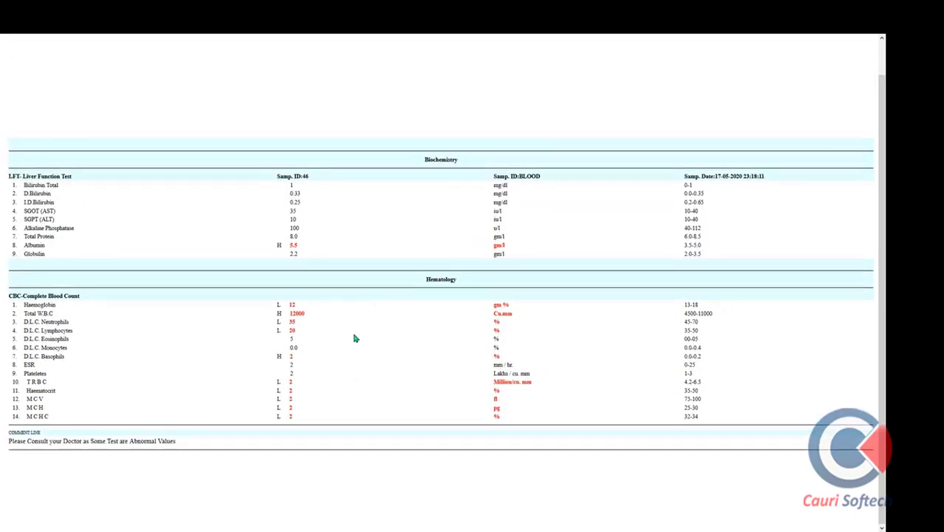
pyautogui.moveTo(249, 46)
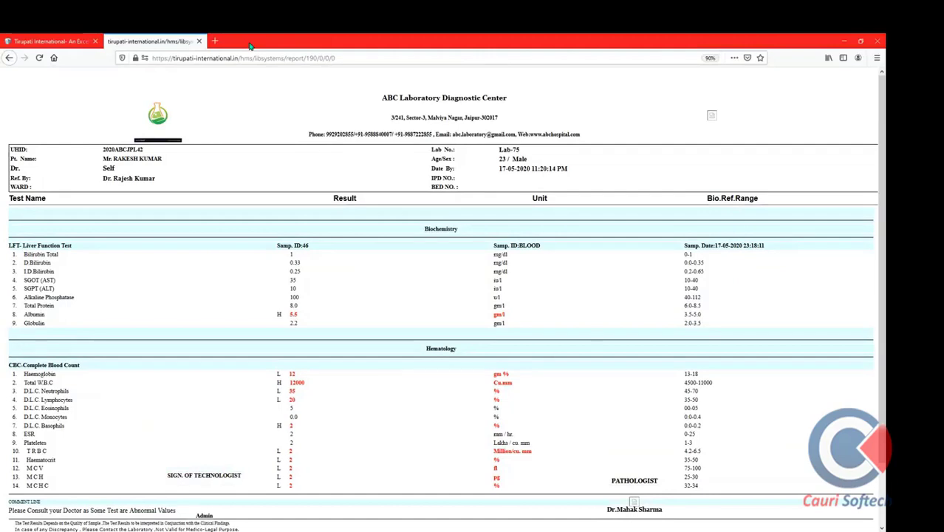
pyautogui.click(200, 42)
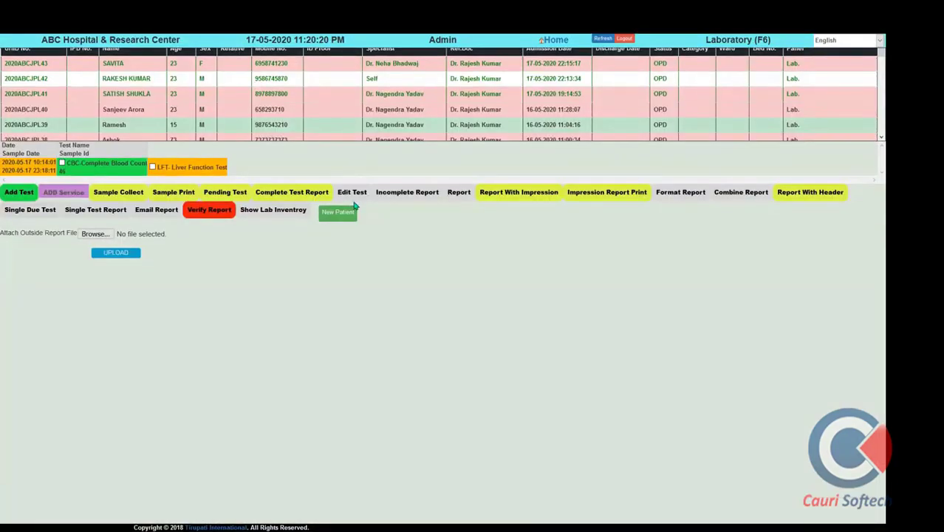
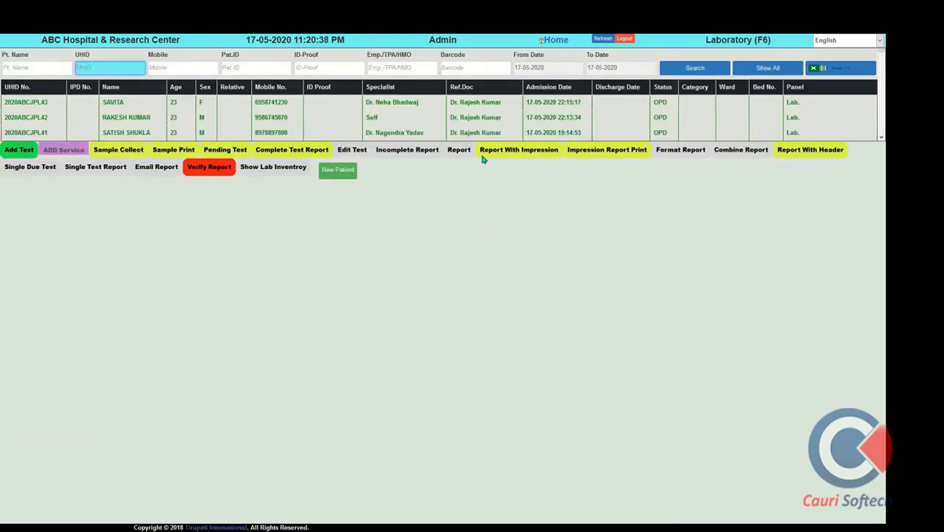
# Open the Radiology module, scroll through its patient list, and return to the Home dashboard
pyautogui.click(555, 41)
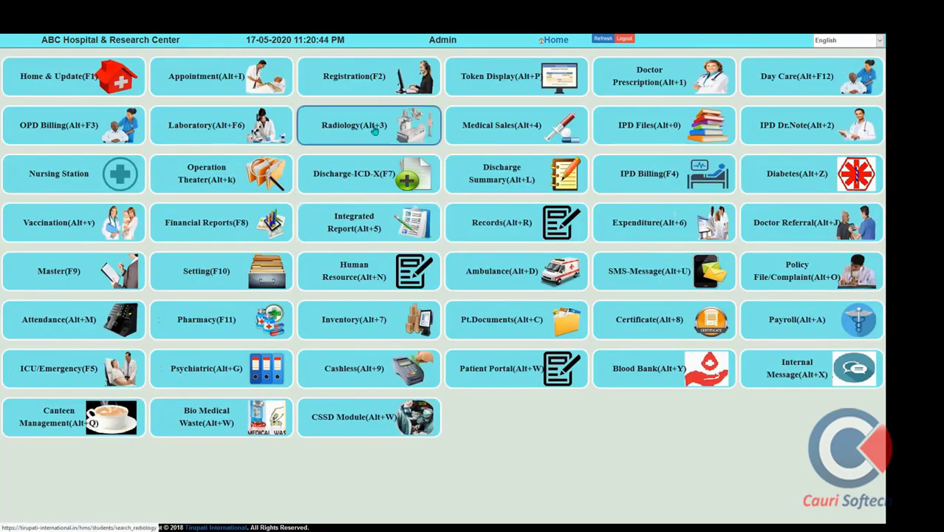
pyautogui.click(373, 128)
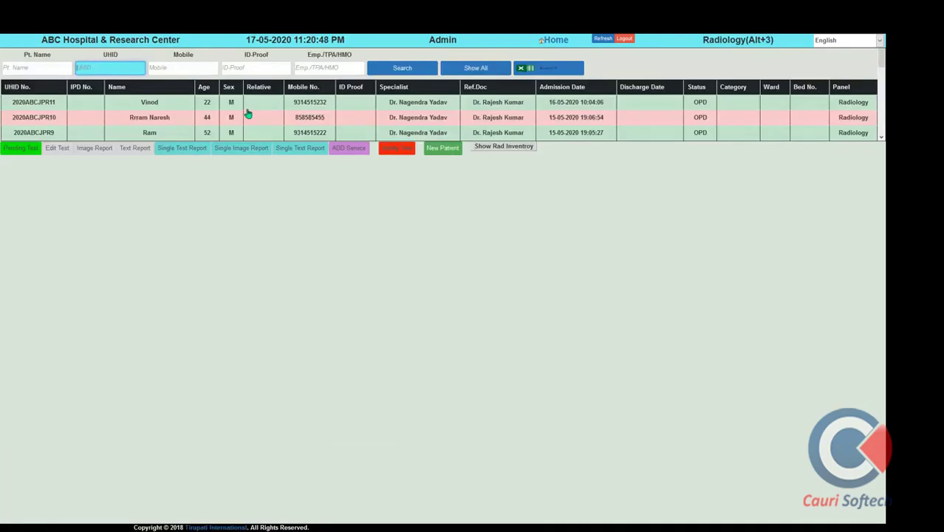
pyautogui.scroll(-2, 179, 124)
pyautogui.scroll(-5, 179, 124)
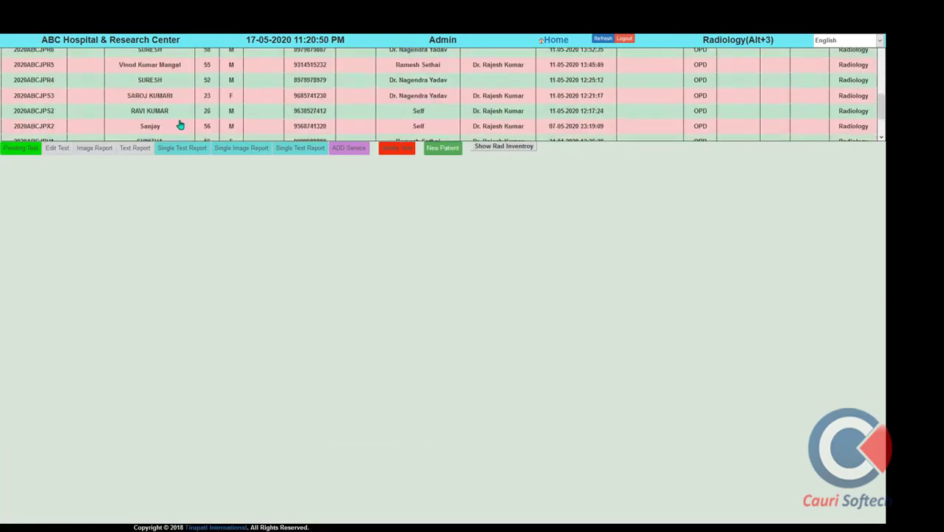
pyautogui.scroll(7, 158, 128)
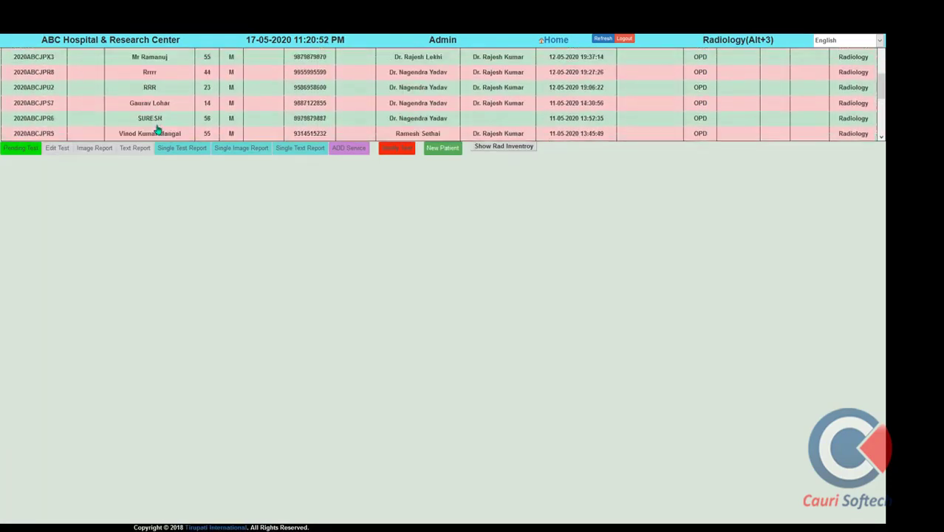
pyautogui.click(557, 41)
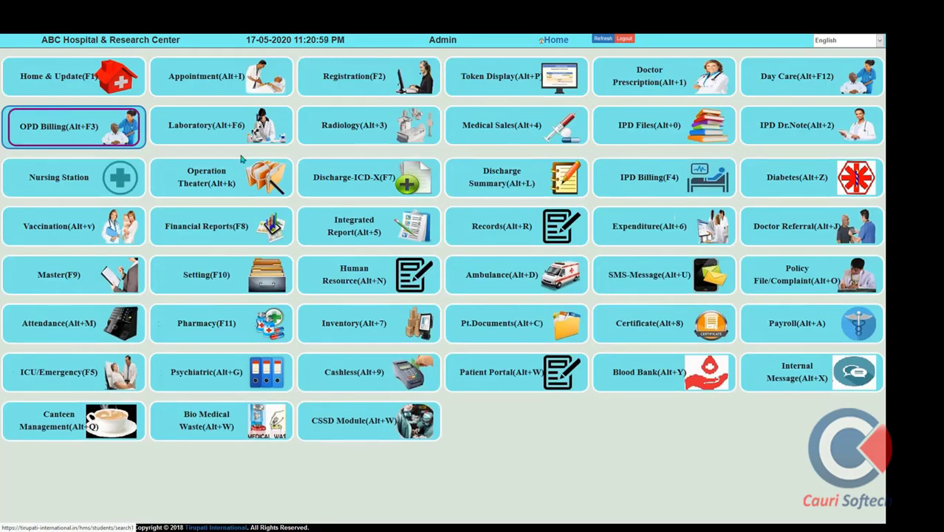
pyautogui.click(118, 124)
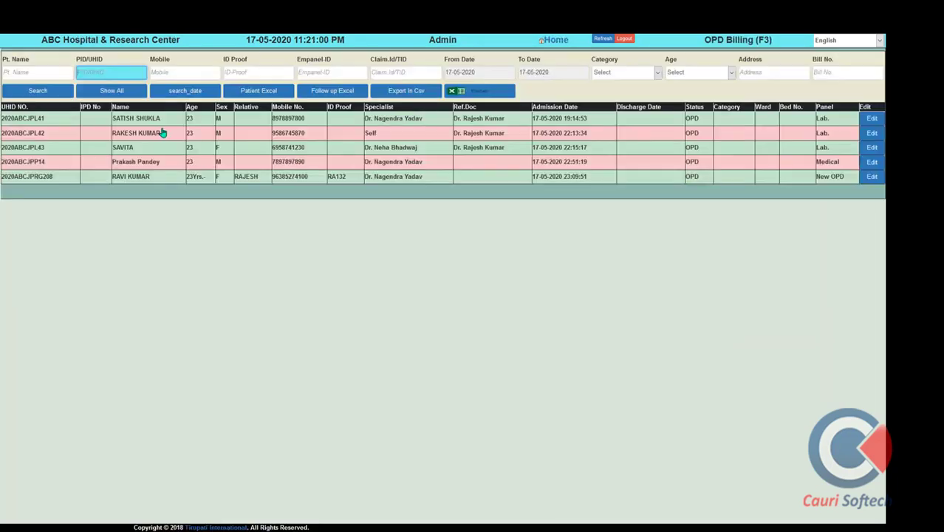
pyautogui.doubleClick(20, 136)
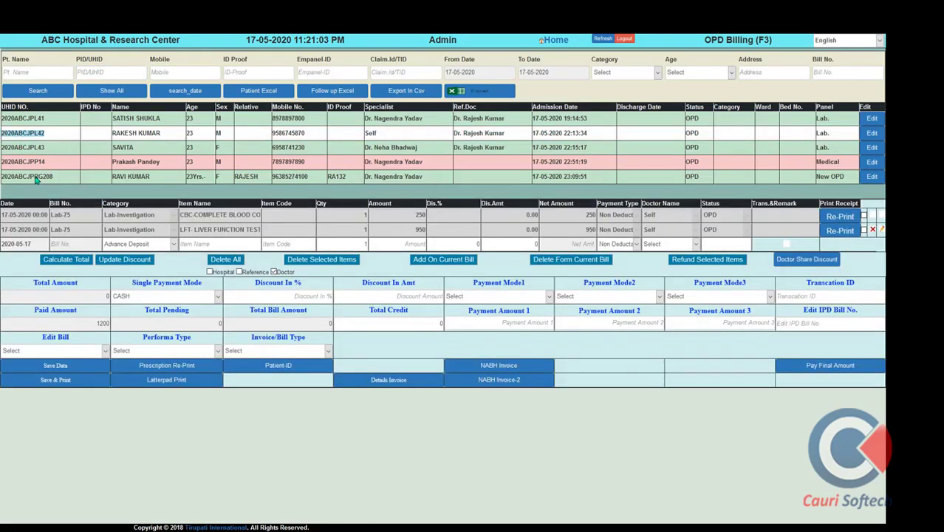
pyautogui.doubleClick(34, 177)
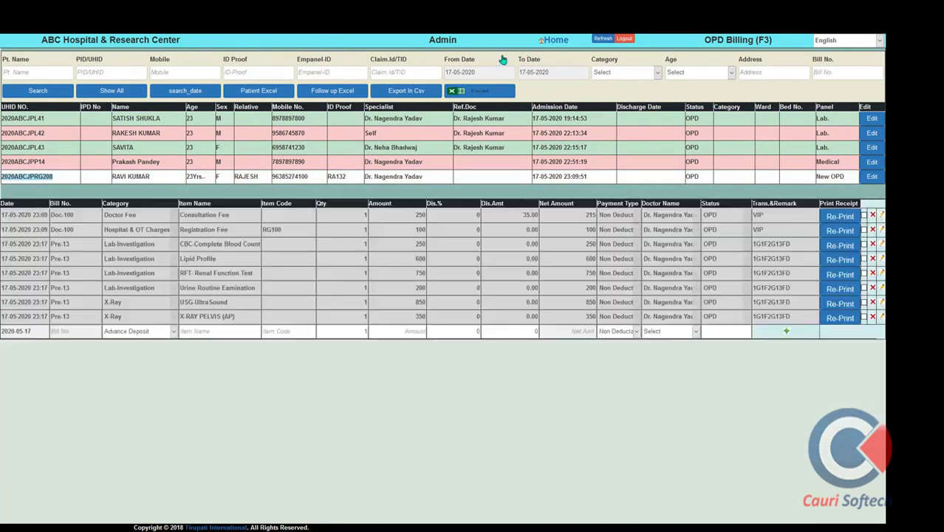
pyautogui.click(557, 41)
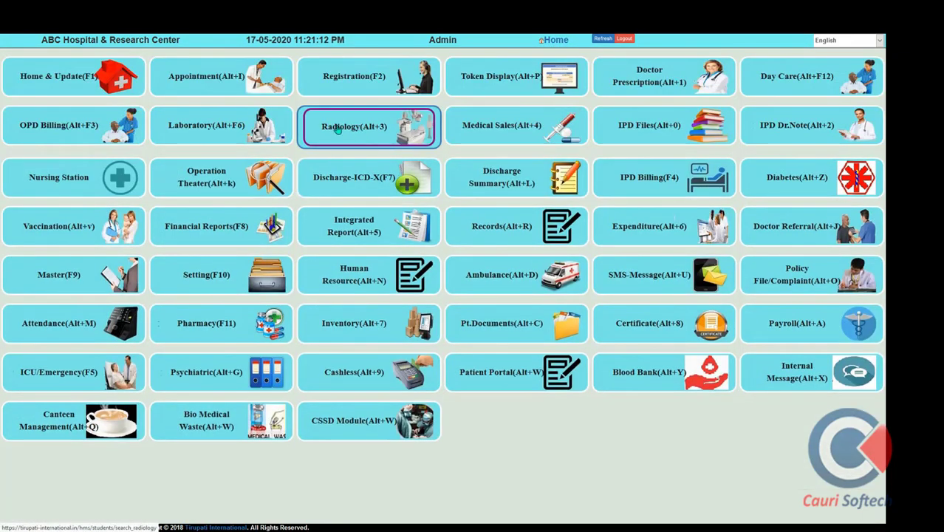
# Find the patient by pasted UHID in Radiology and open the pending USG and X-ray pelvis tests
pyautogui.click(337, 128)
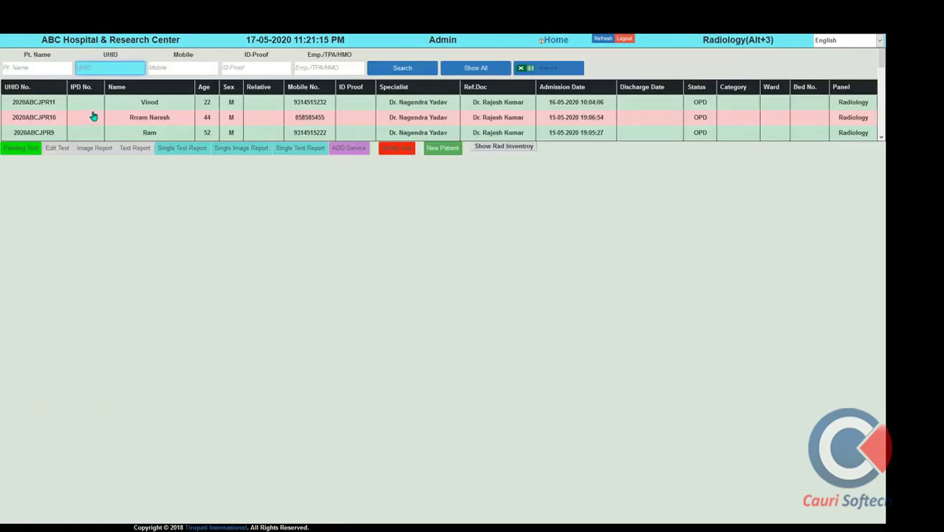
pyautogui.write('2020ABCJPRG208')
pyautogui.click(413, 71)
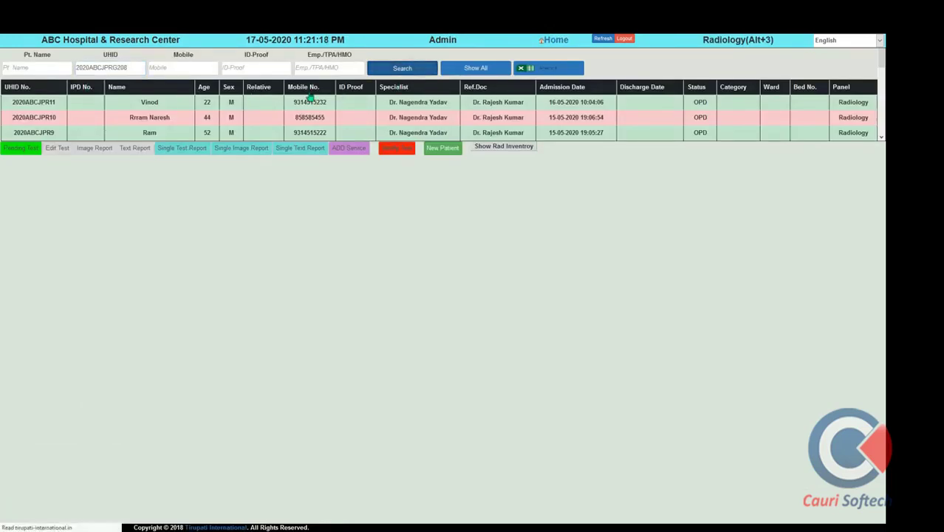
pyautogui.click(94, 105)
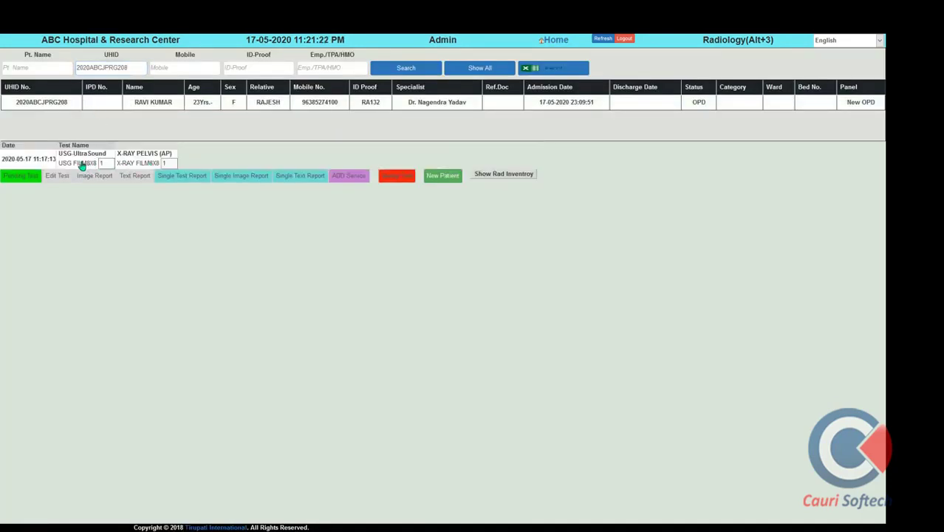
pyautogui.click(67, 163)
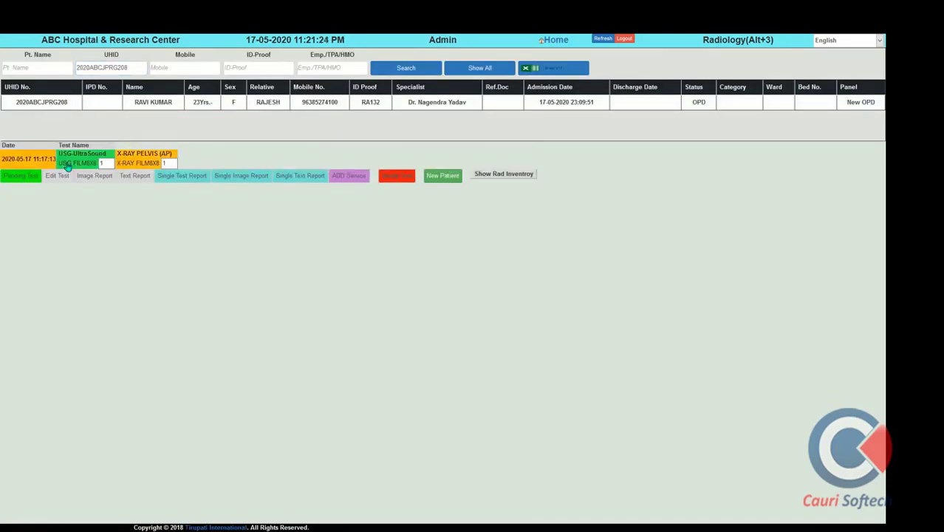
pyautogui.click(23, 176)
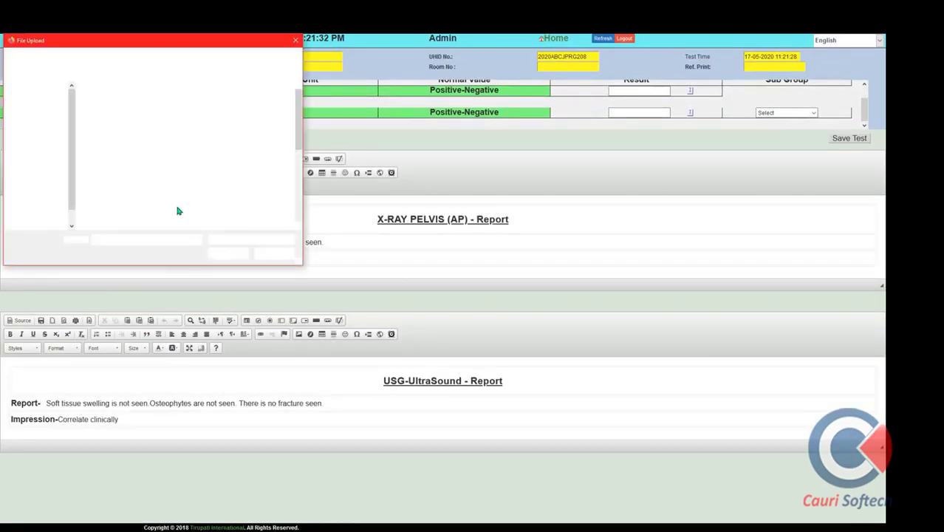
# Attach micky_mouse.png to the USG test and load the WHOLE ABDOMEN report template
pyautogui.scroll(-5, 161, 188)
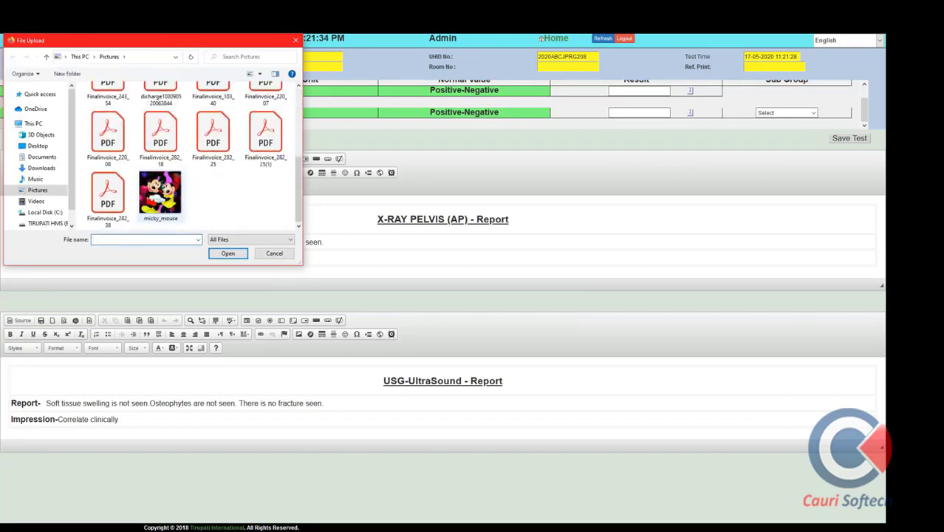
pyautogui.click(159, 194)
pyautogui.click(228, 254)
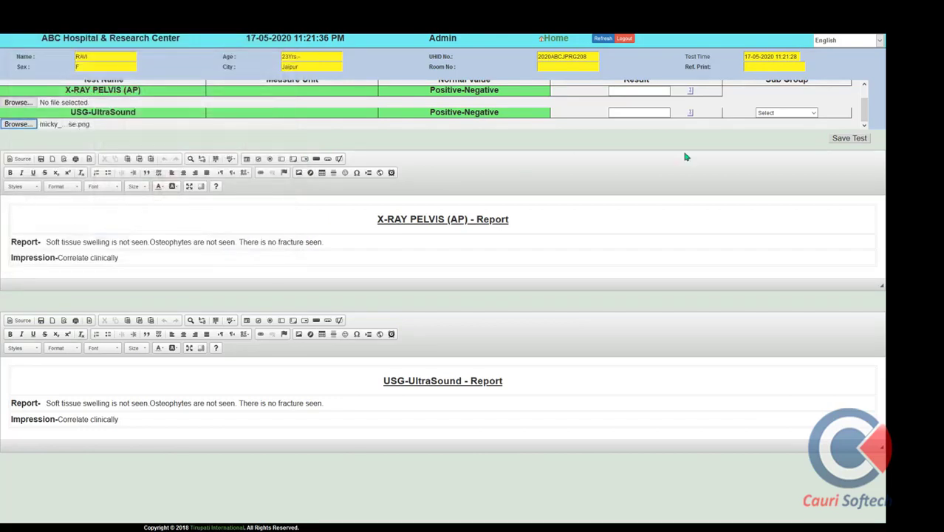
pyautogui.click(807, 113)
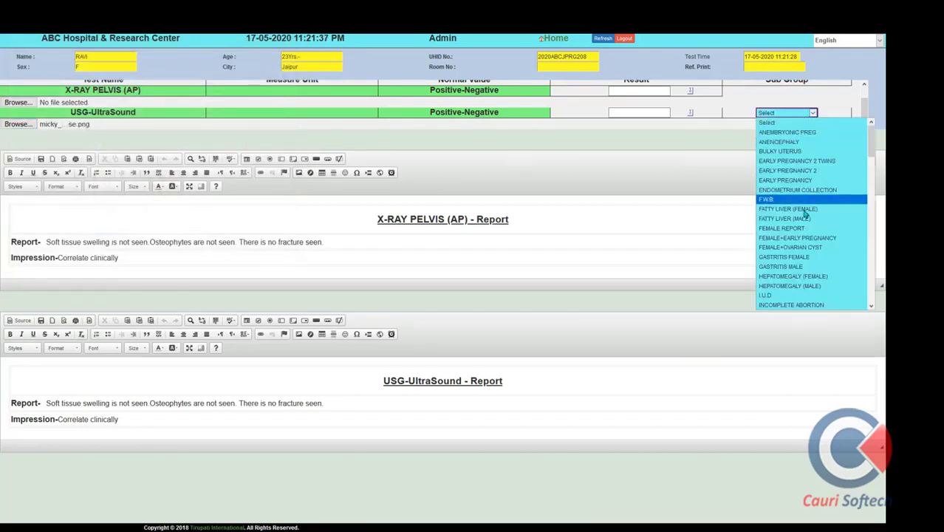
pyautogui.click(783, 267)
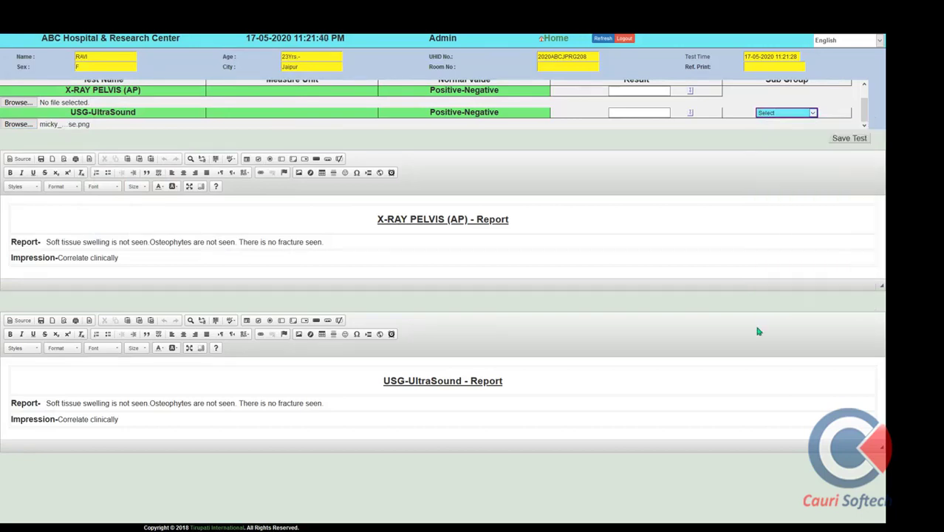
pyautogui.click(192, 363)
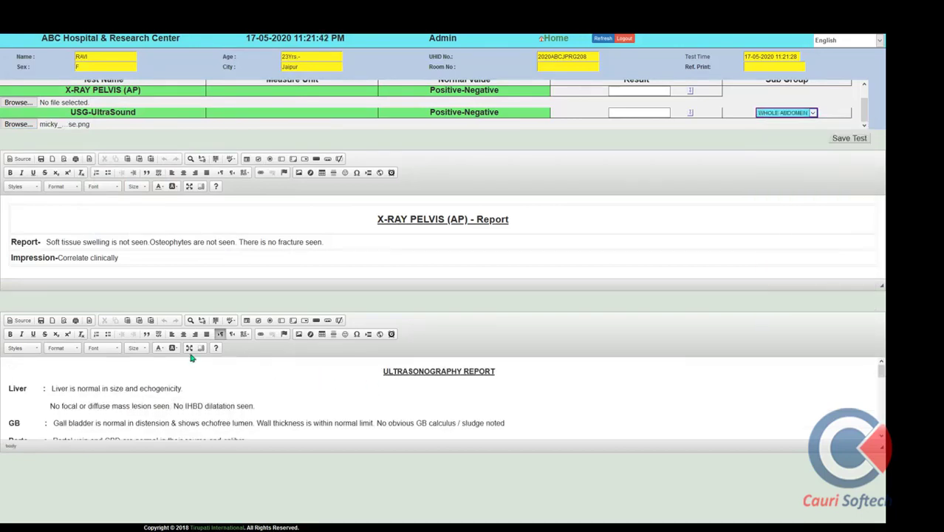
pyautogui.scroll(-10, 200, 381)
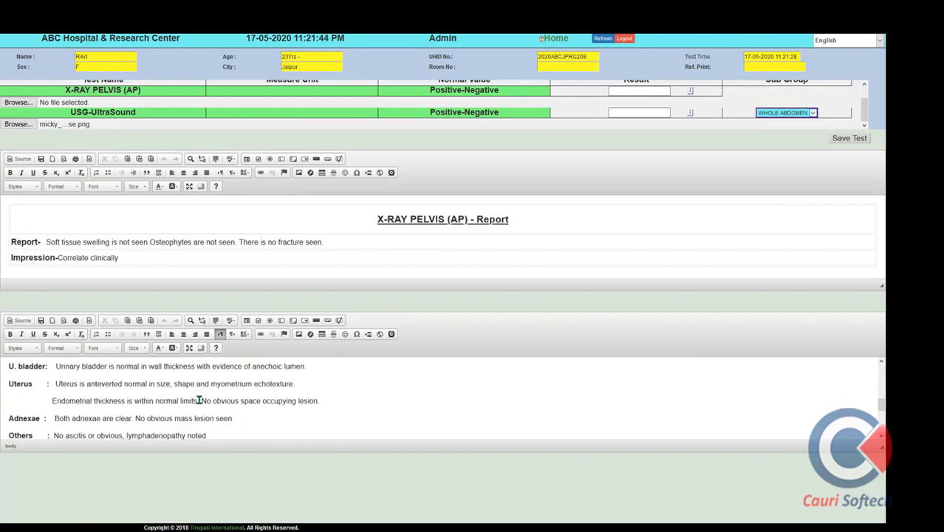
pyautogui.scroll(10, 199, 400)
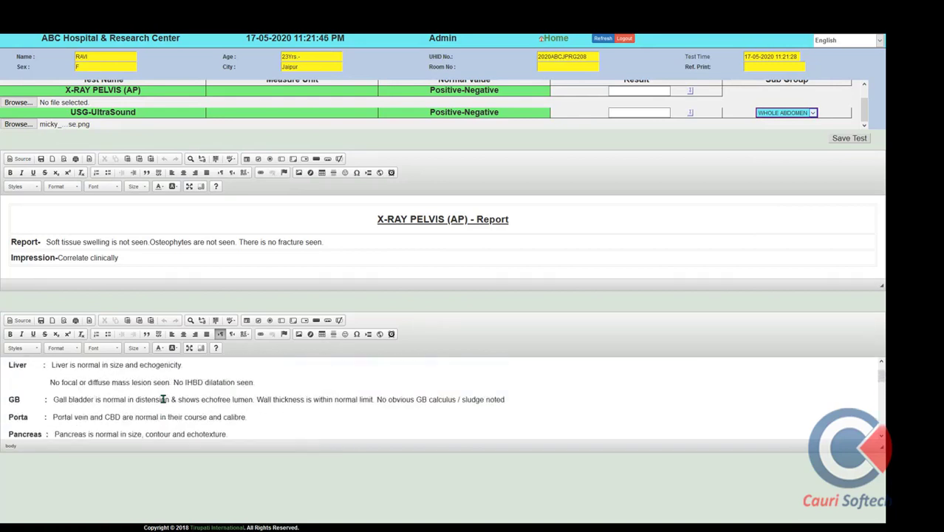
# Change the Liver finding to 'abnormal' and save the test
pyautogui.click(236, 396)
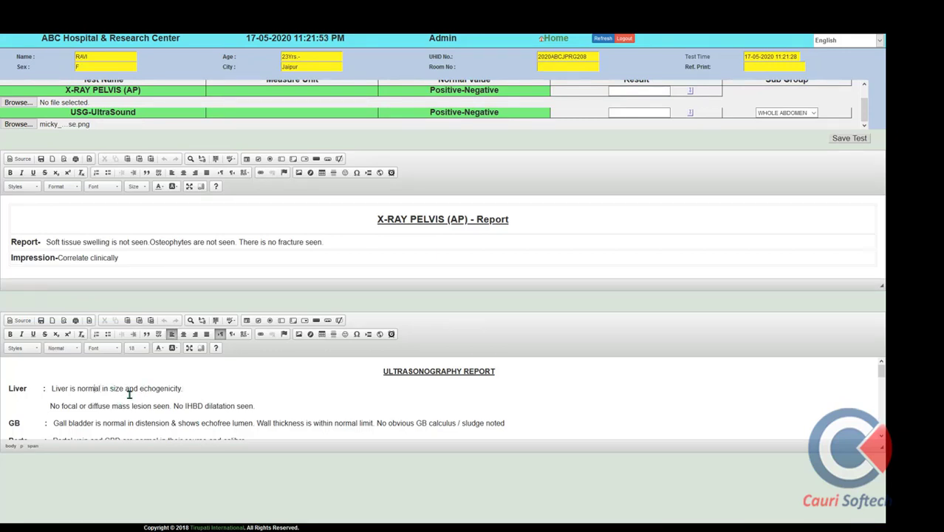
pyautogui.write('AB')
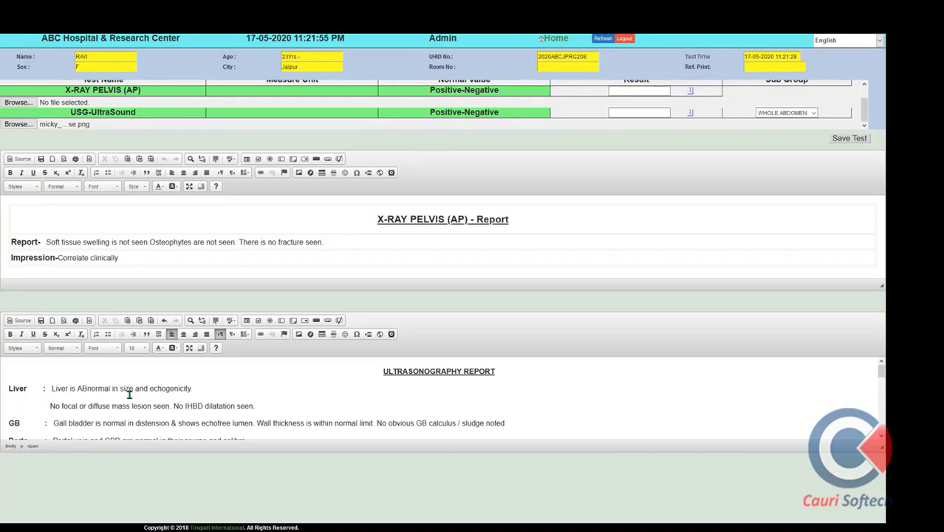
pyautogui.press('BackSpace')
pyautogui.press('BackSpace')
pyautogui.write('ab')
pyautogui.click(842, 142)
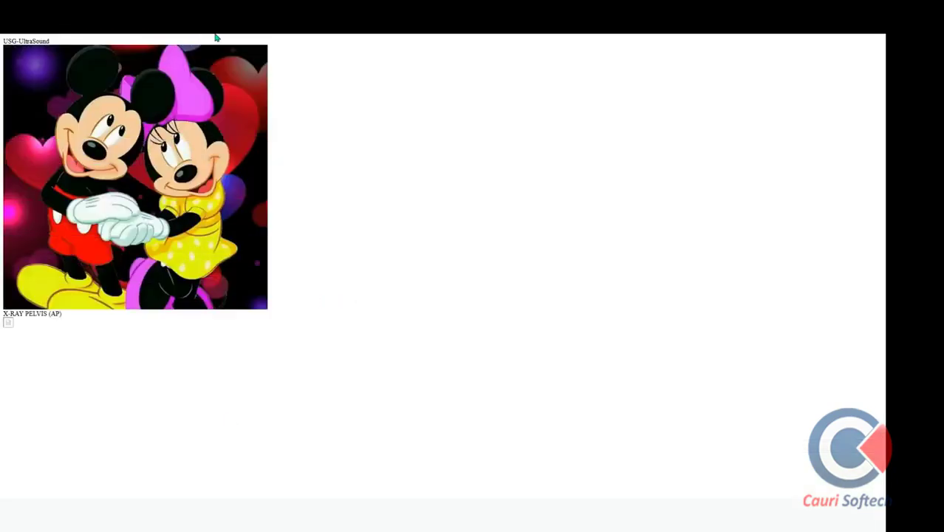
# Close the image preview and review the printable text report for the tests
pyautogui.moveTo(217, 37)
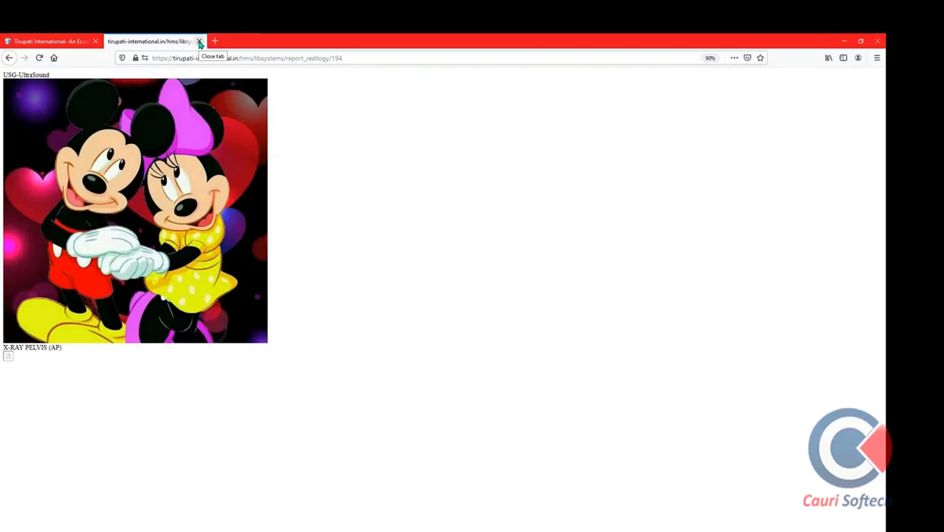
pyautogui.click(199, 42)
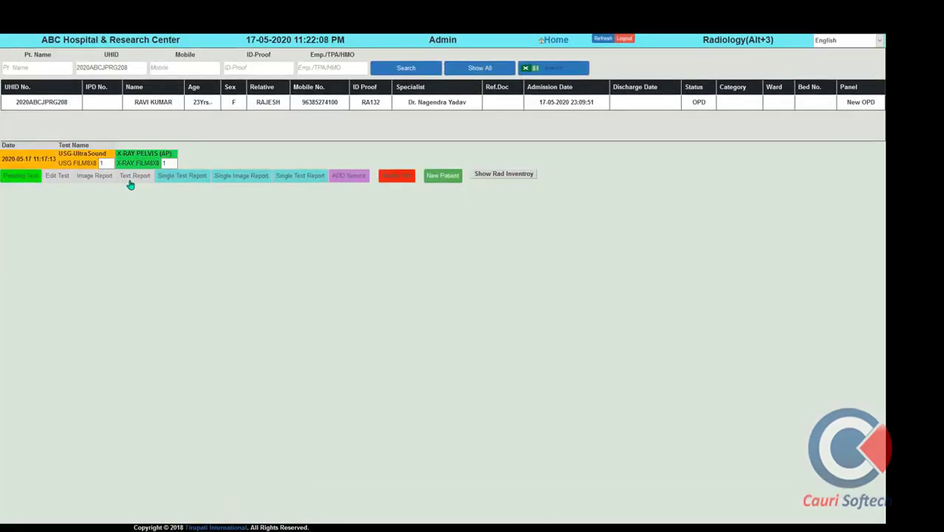
pyautogui.click(138, 178)
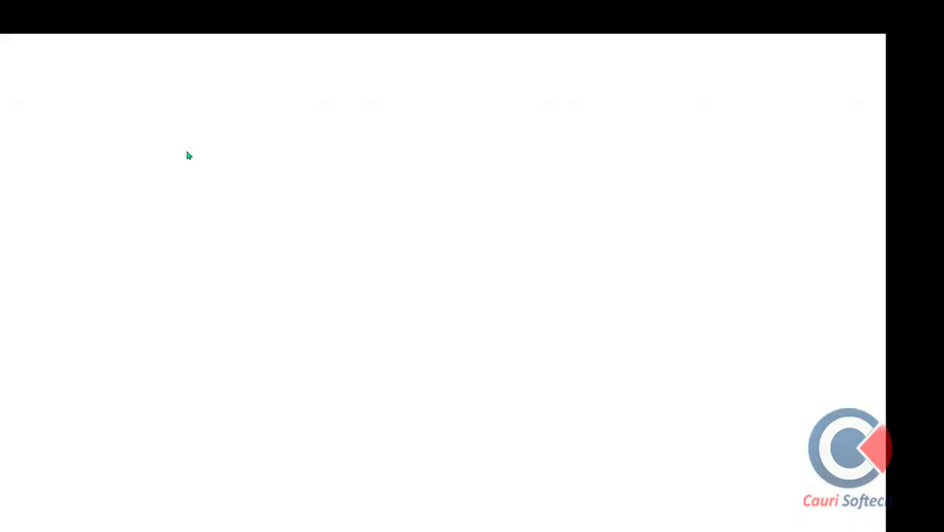
pyautogui.scroll(-2, 219, 137)
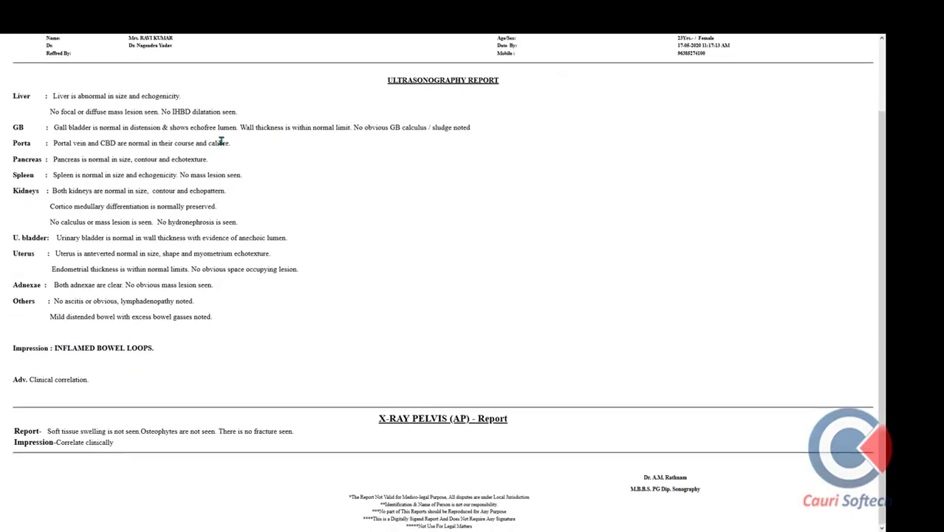
pyautogui.scroll(3, 220, 140)
pyautogui.moveTo(177, 48)
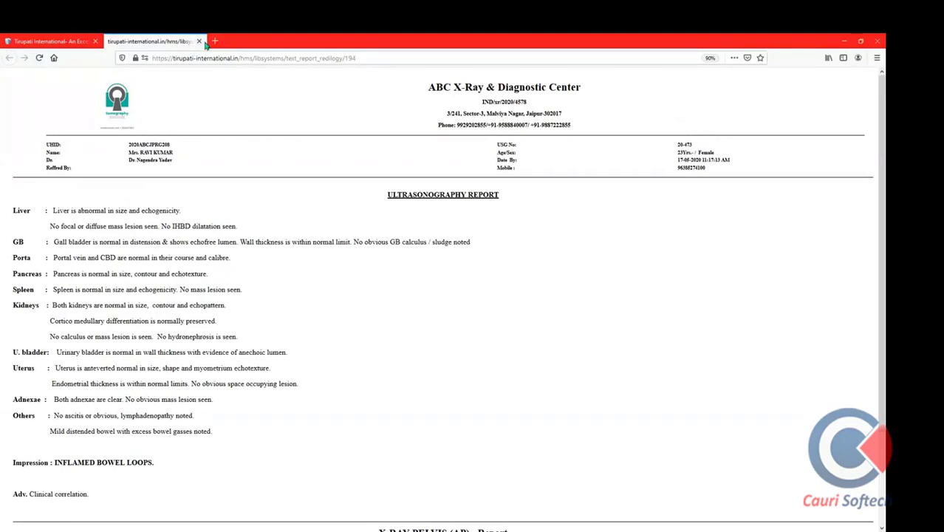
pyautogui.click(199, 41)
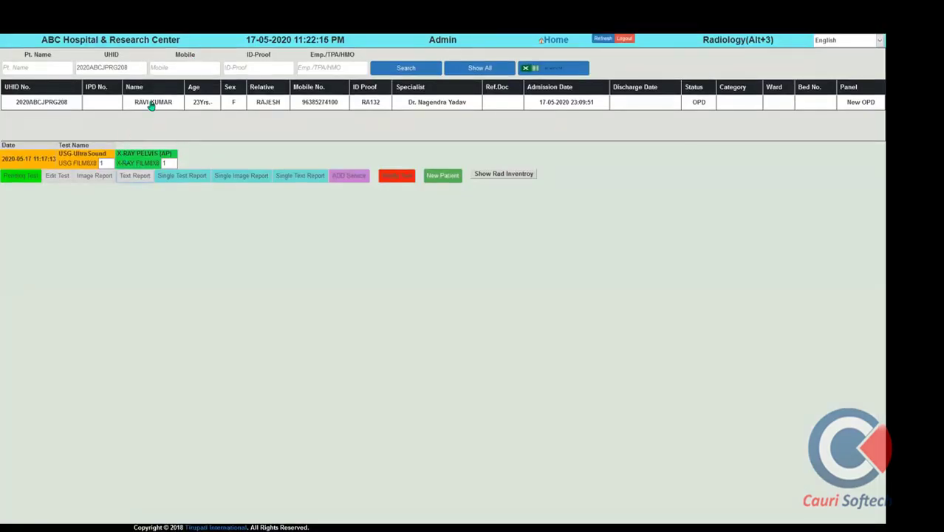
# Select the USG test and check its single text report
pyautogui.click(103, 158)
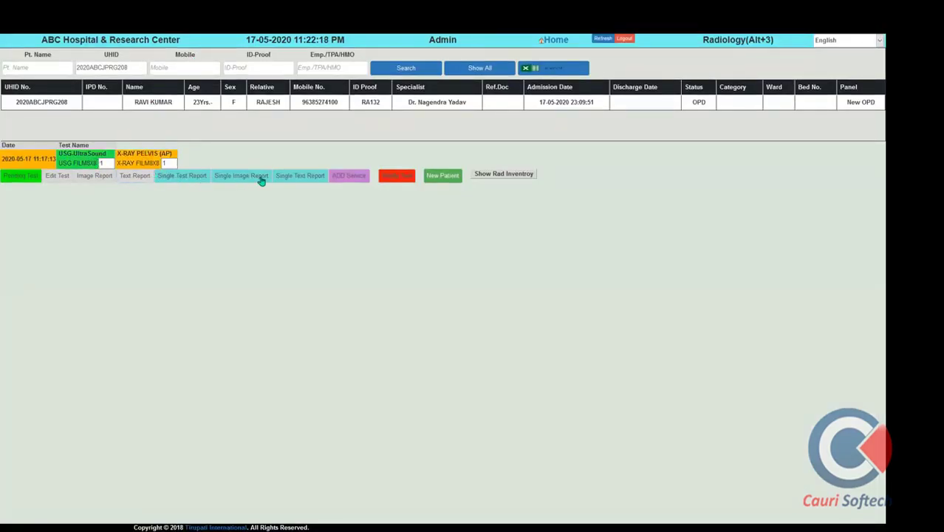
pyautogui.click(305, 181)
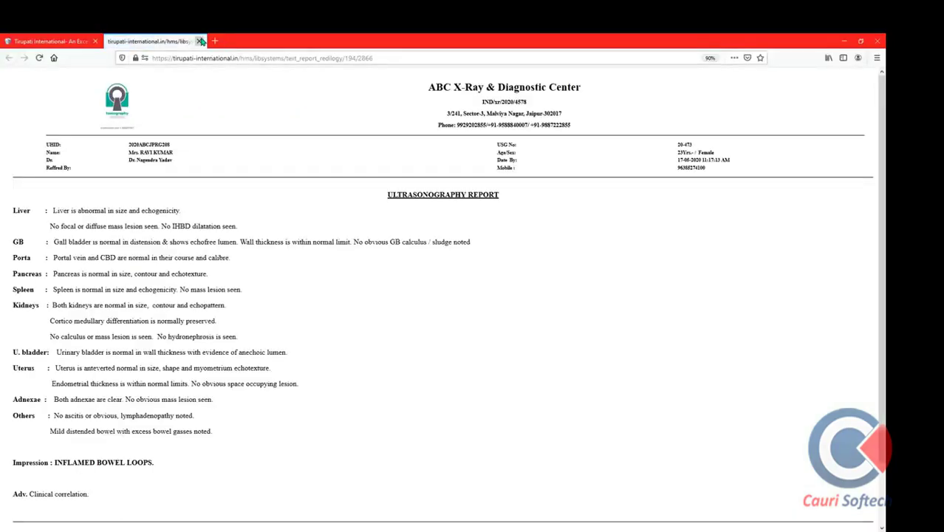
pyautogui.click(200, 41)
# Open the new-patient form and try ADD Service twice, dismissing the 'Please Select Any Patient' alert
pyautogui.click(444, 178)
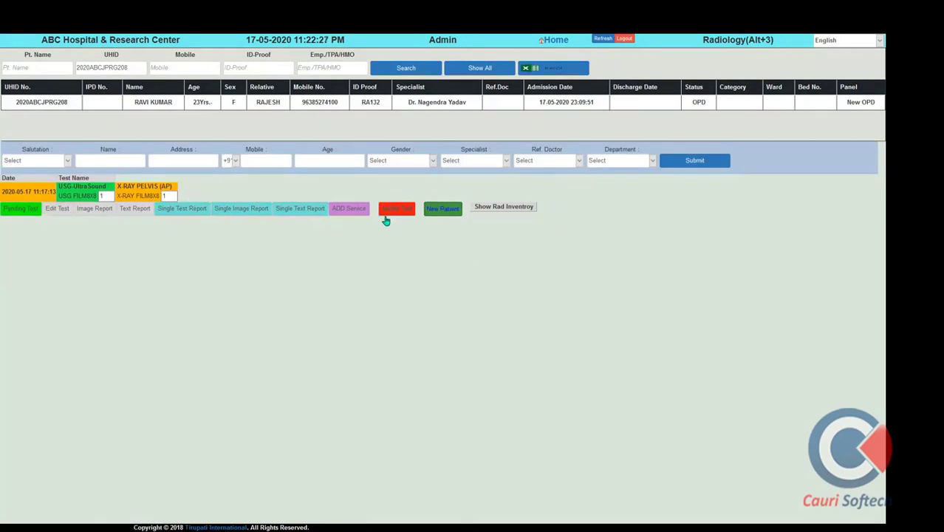
pyautogui.click(347, 214)
pyautogui.click(465, 230)
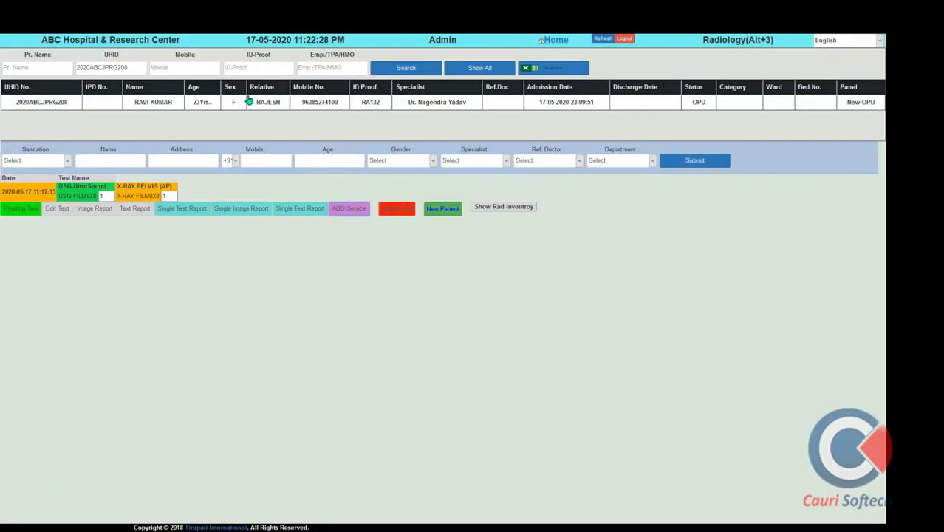
pyautogui.click(349, 212)
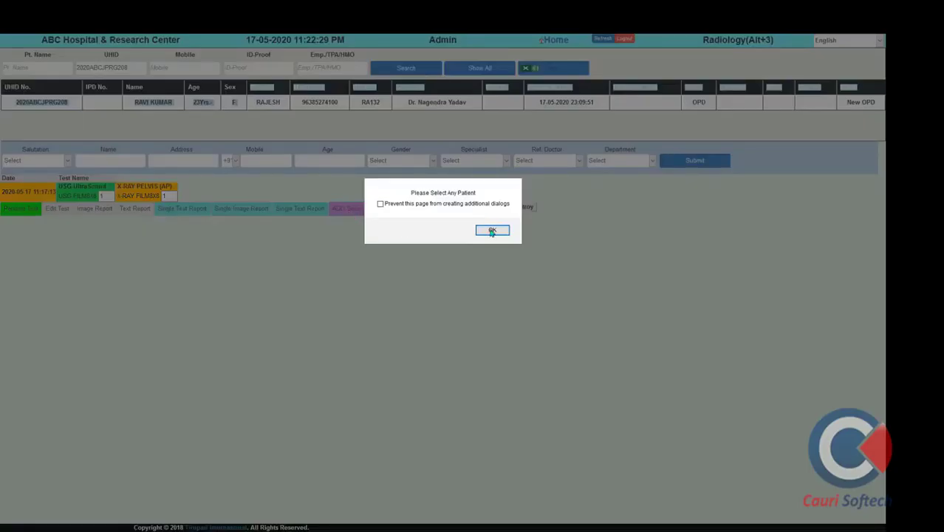
pyautogui.click(492, 230)
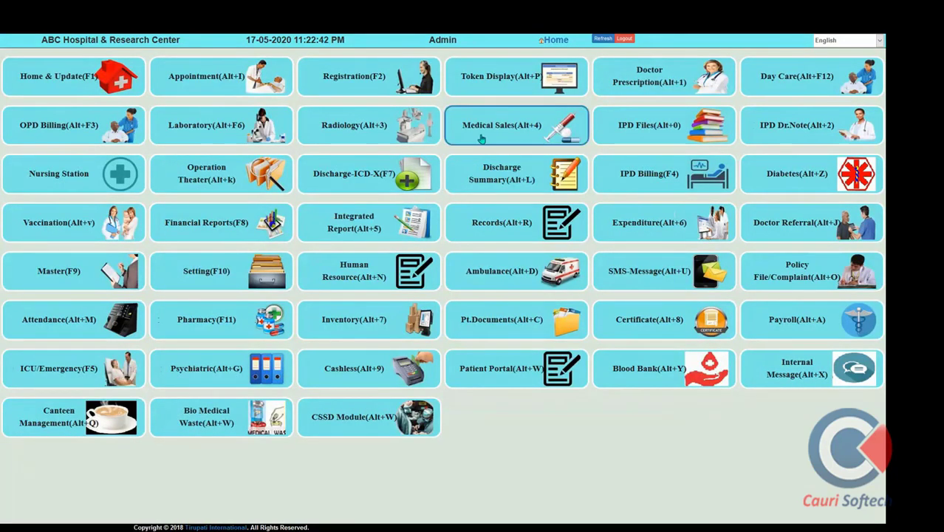
# Start a Medical Sales bill for a new patient: salutation Mr, the patient's name, age 23, and mobile number
pyautogui.click(482, 135)
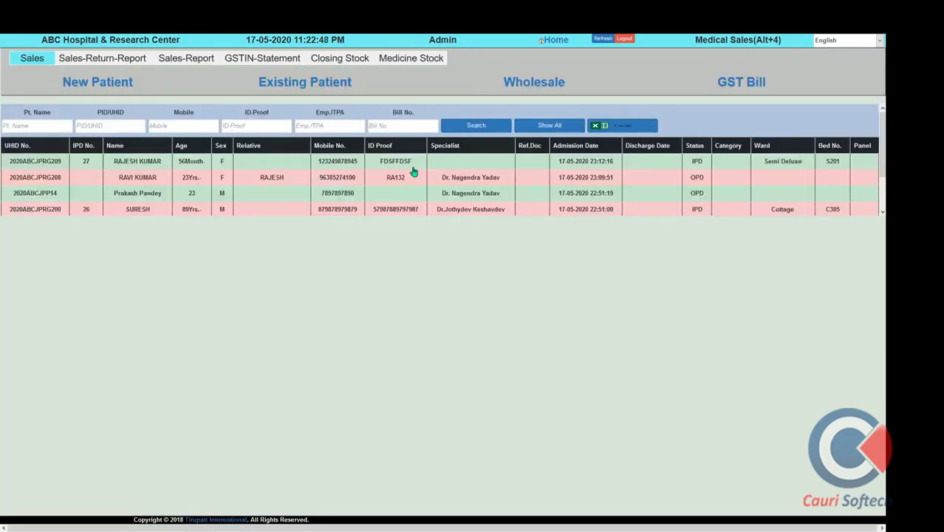
pyautogui.click(153, 165)
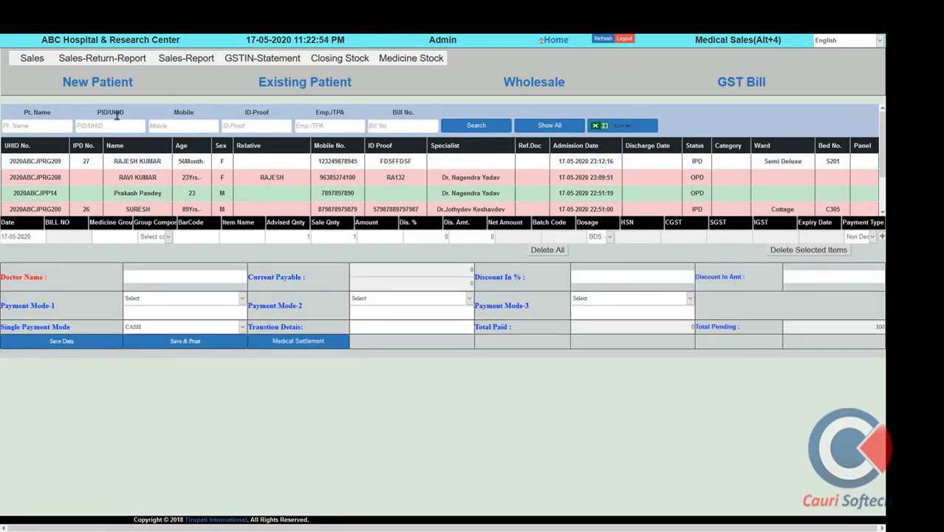
pyautogui.click(100, 85)
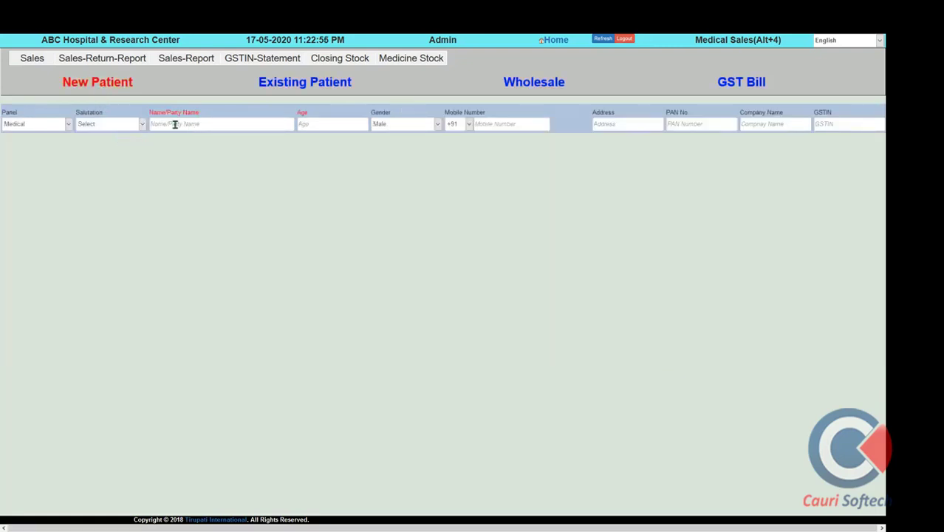
pyautogui.click(109, 124)
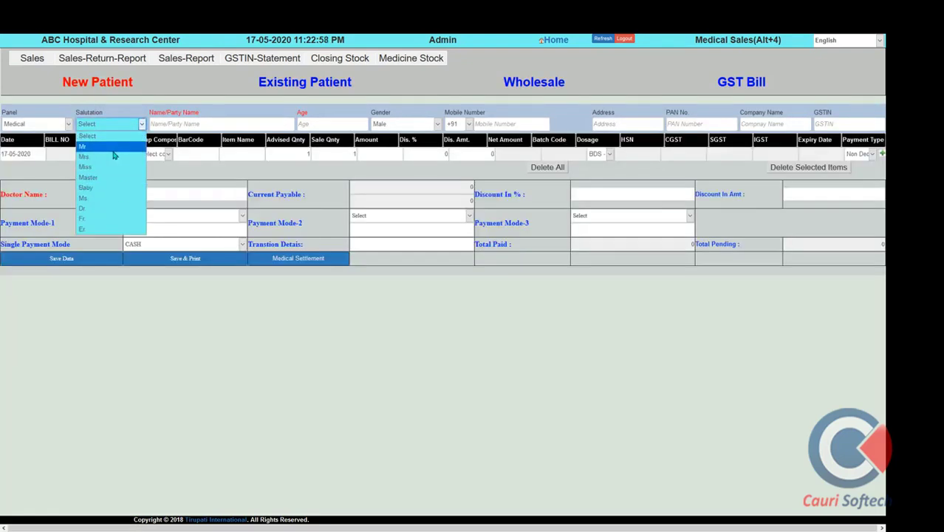
pyautogui.click(113, 149)
pyautogui.click(178, 126)
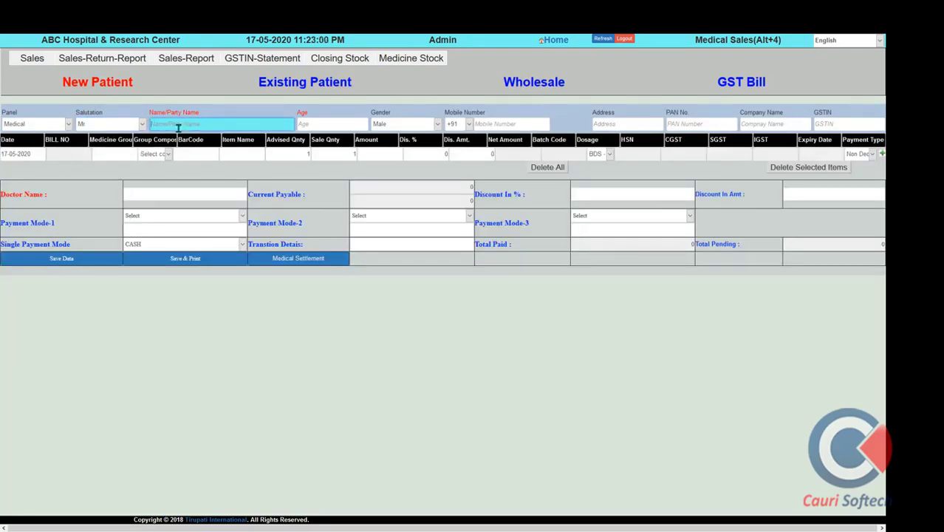
pyautogui.press('Tab')
pyautogui.write('2')
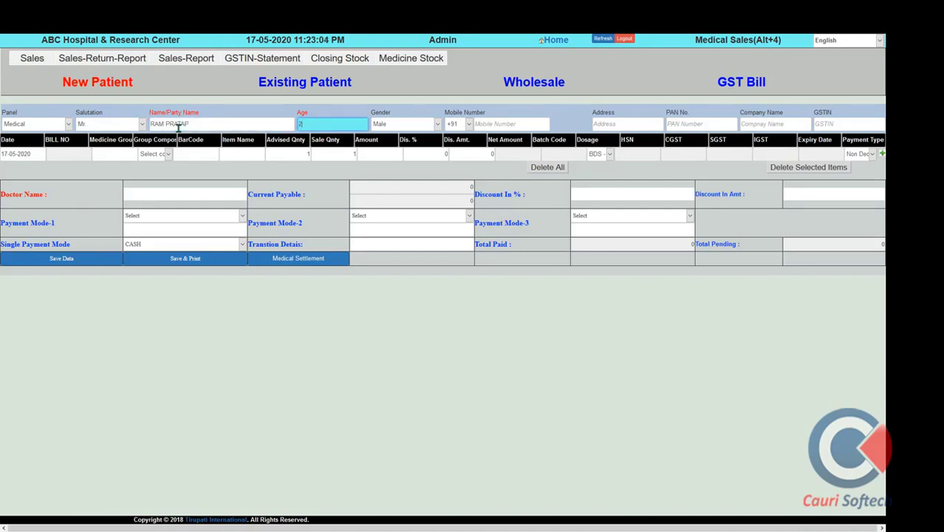
pyautogui.write('3')
pyautogui.press('Tab')
pyautogui.press('Tab')
pyautogui.press('Tab')
pyautogui.write('95')
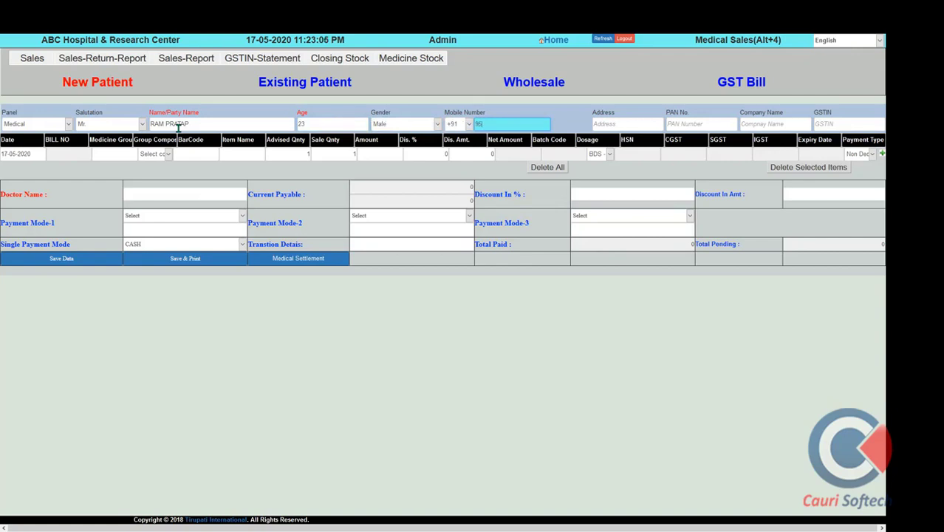
pyautogui.press('Tab')
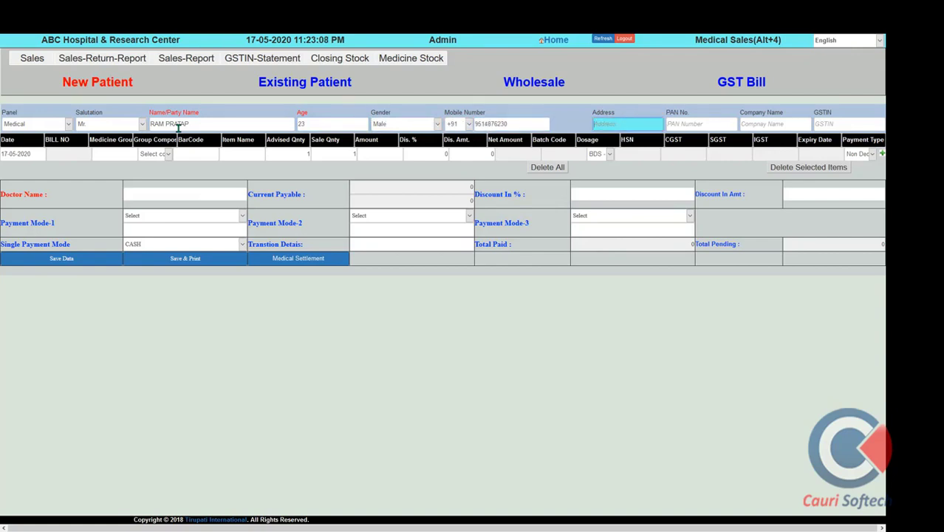
# Add CALPOL as the first medicine on the bill
pyautogui.click(229, 157)
pyautogui.write('C')
pyautogui.click(253, 210)
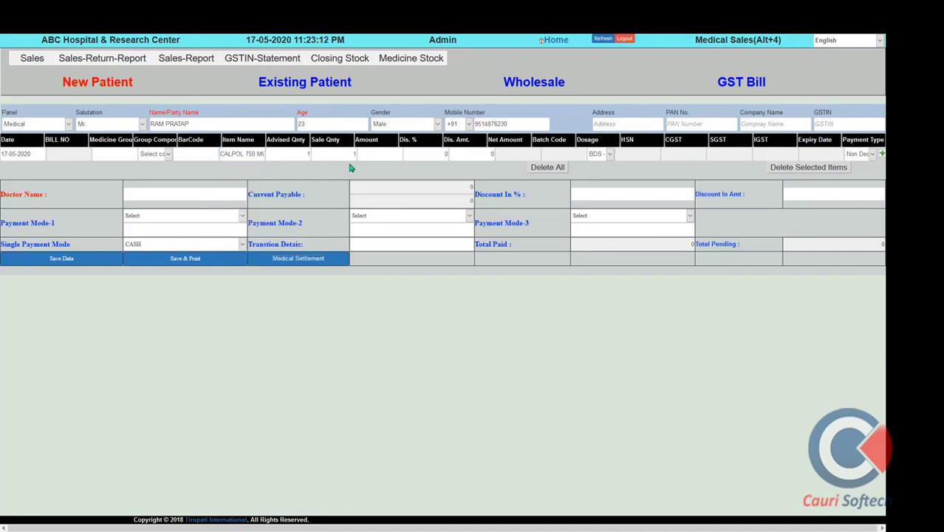
pyautogui.click(344, 155)
pyautogui.press('Tab')
pyautogui.press('Tab')
pyautogui.press('Tab')
pyautogui.press('Tab')
pyautogui.press('Tab')
pyautogui.press('Tab')
pyautogui.press('Tab')
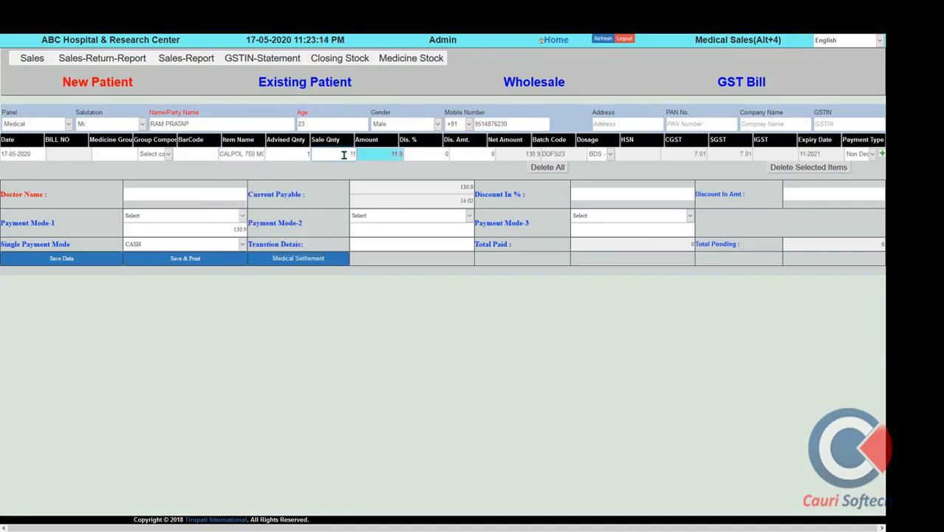
pyautogui.press('Tab')
pyautogui.press('Tab')
pyautogui.press('Tab')
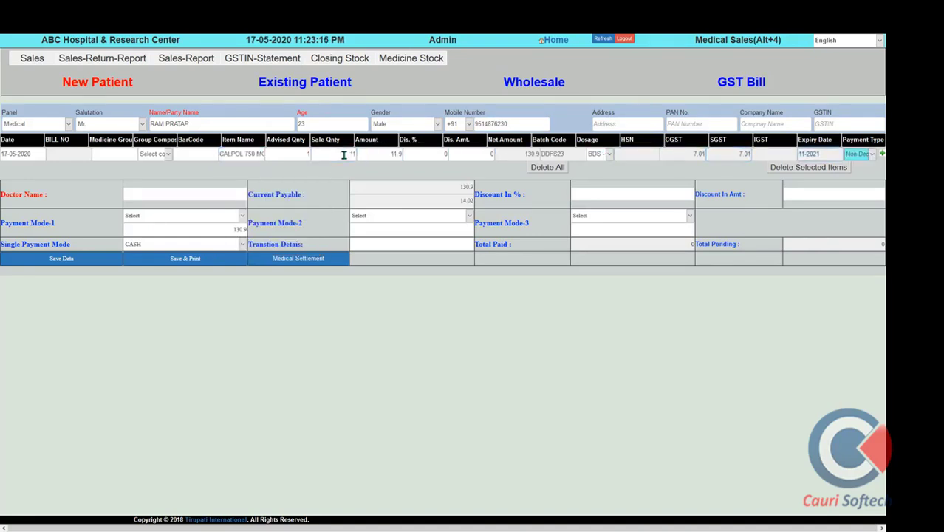
pyautogui.press('Tab')
# Add ADRENALINE with quantity 5 as the second medicine
pyautogui.press('Return')
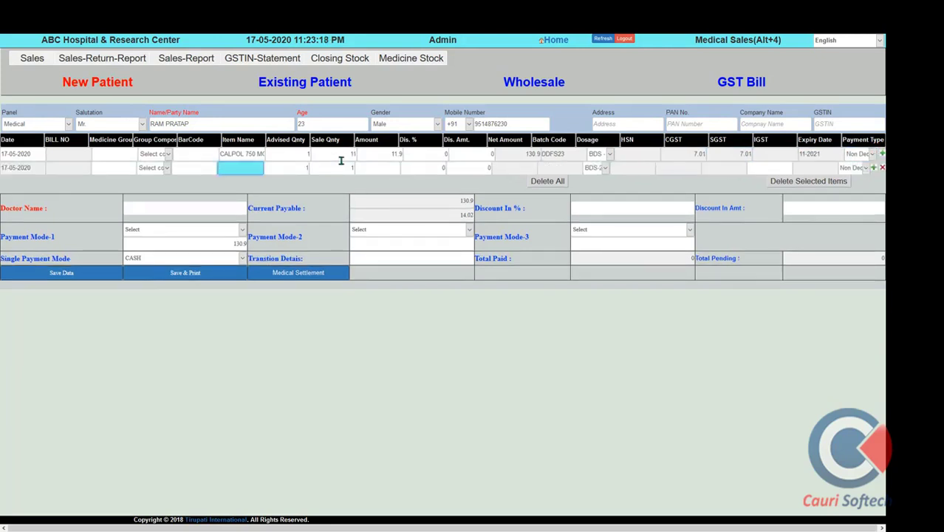
pyautogui.write('R')
pyautogui.scroll(-3, 268, 273)
pyautogui.scroll(-1, 268, 274)
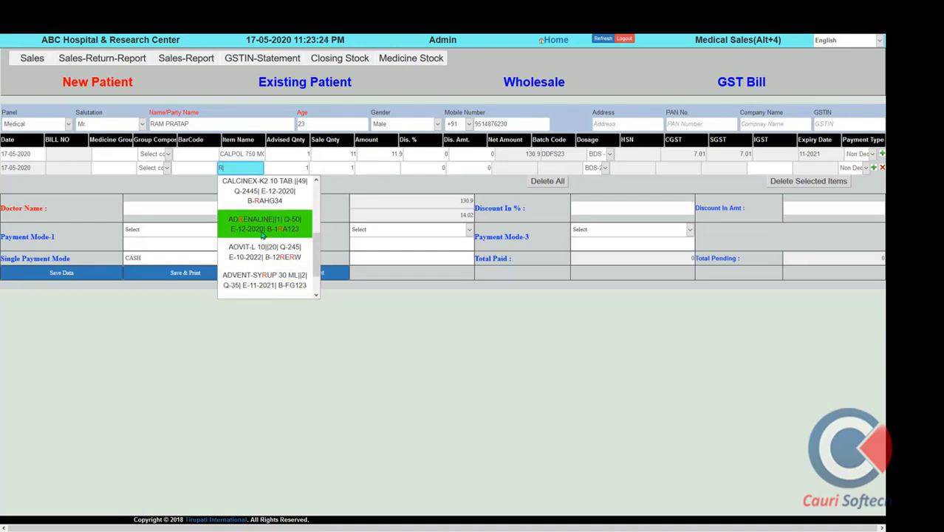
pyautogui.click(269, 234)
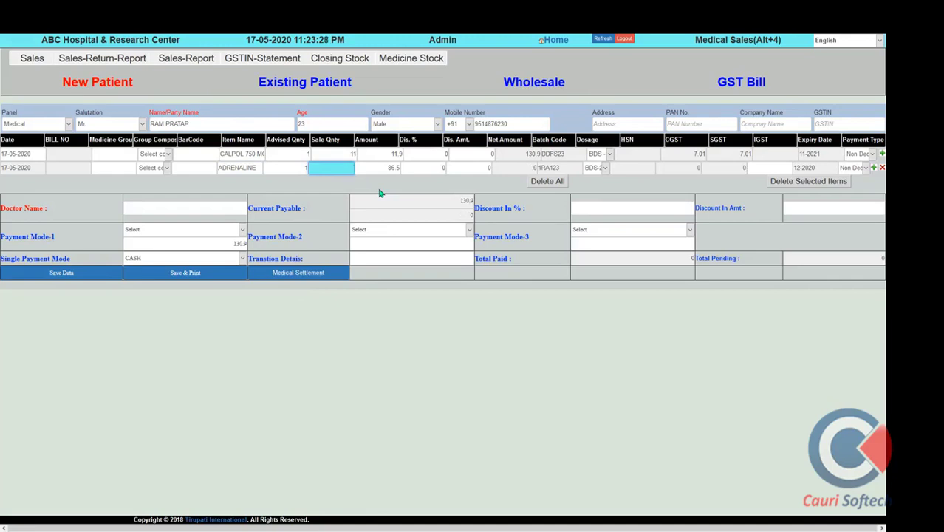
pyautogui.write('5')
pyautogui.press('Tab')
pyautogui.press('Tab')
pyautogui.press('Tab')
pyautogui.press('Tab')
pyautogui.press('Tab')
pyautogui.press('Tab')
pyautogui.press('Tab')
pyautogui.press('Tab')
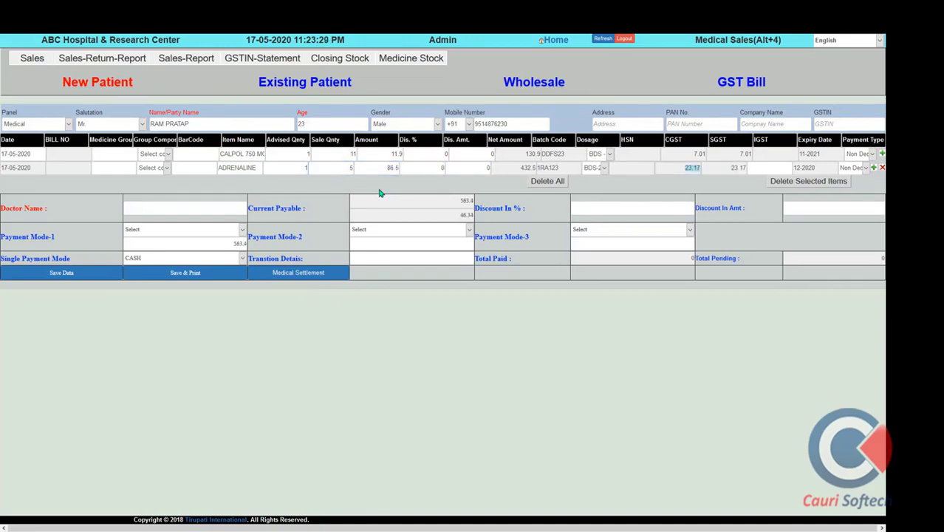
# Add ADVENT-SYRUP with quantity 11 as the third medicine
pyautogui.press('Return')
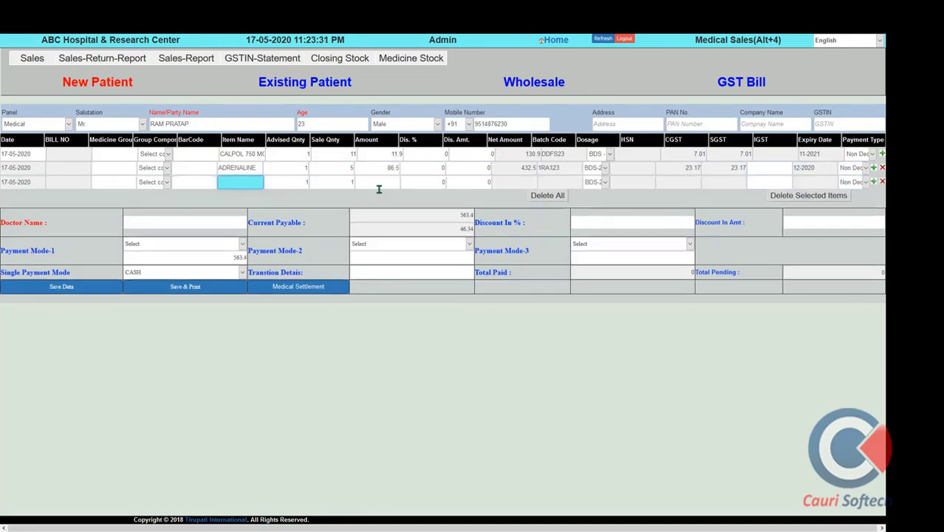
pyautogui.write('R')
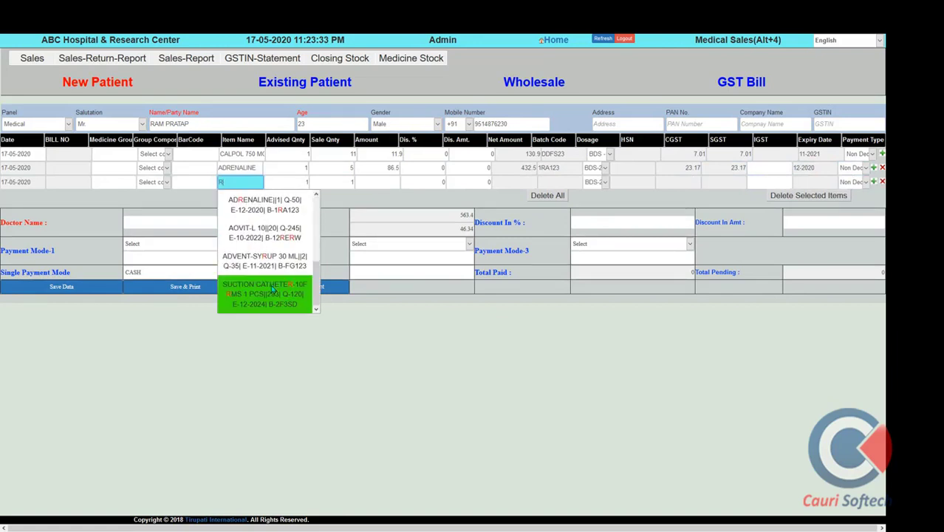
pyautogui.click(268, 251)
pyautogui.click(337, 183)
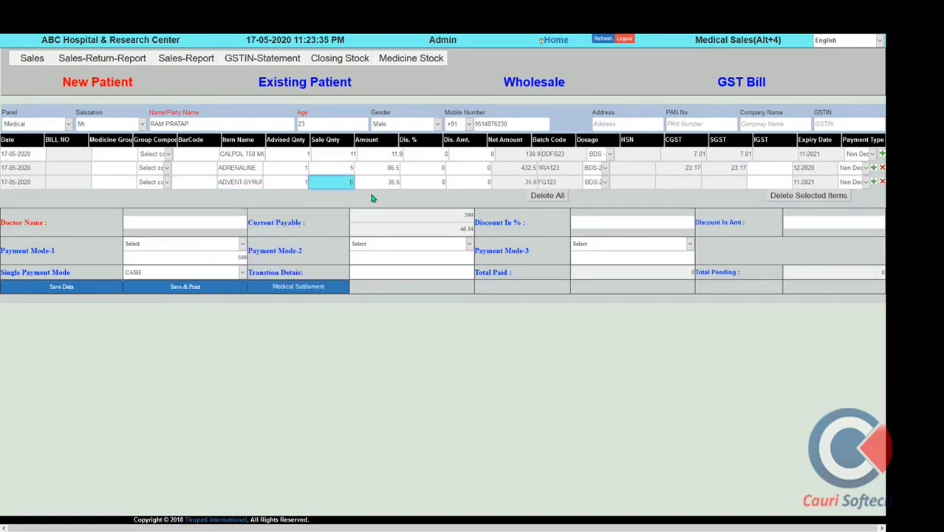
pyautogui.write('8')
pyautogui.write('1')
pyautogui.press('Tab')
pyautogui.press('Tab')
pyautogui.press('Tab')
pyautogui.press('Tab')
pyautogui.press('Tab')
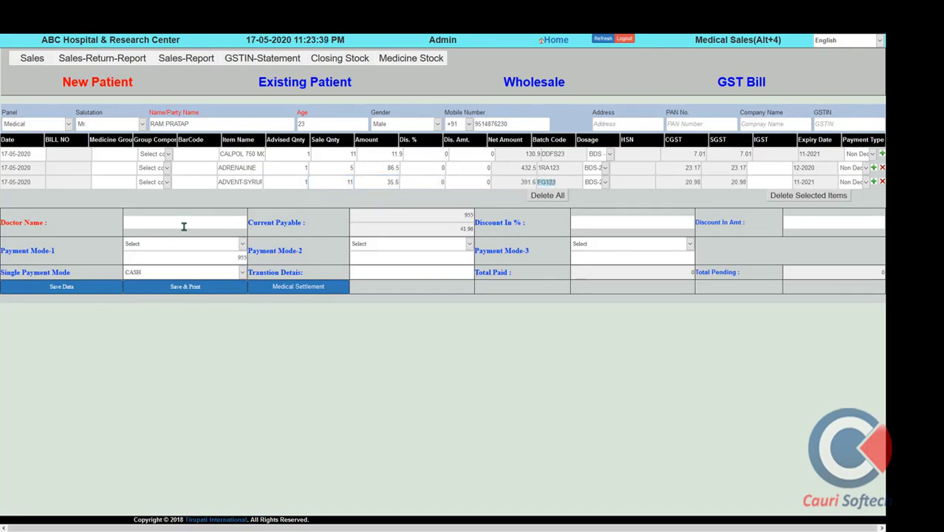
# Set the prescribing doctor to Self and choose the single payment mode
pyautogui.click(182, 222)
pyautogui.write('S')
pyautogui.scroll(-1, 200, 339)
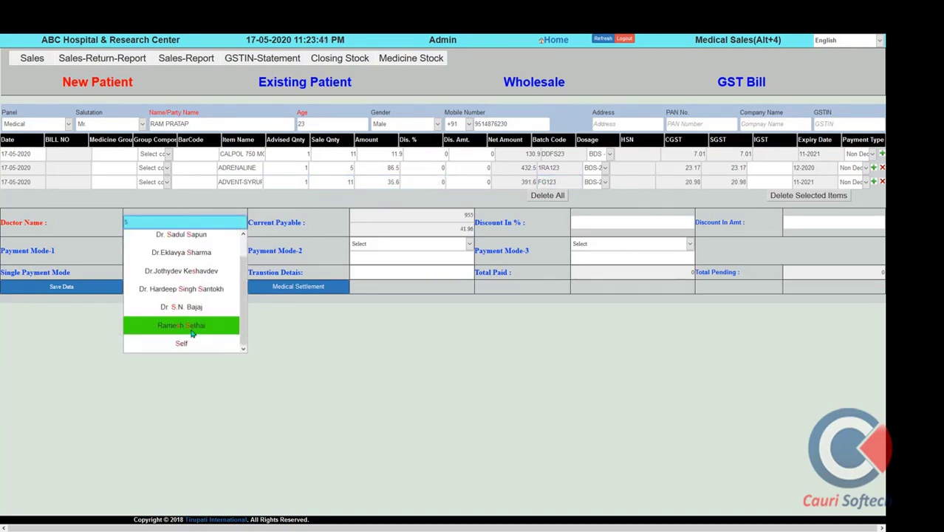
pyautogui.click(182, 344)
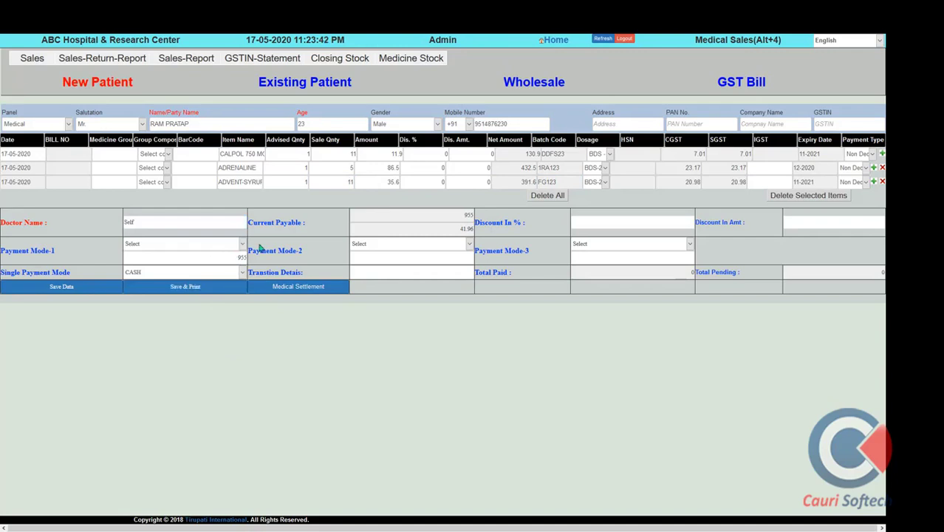
pyautogui.doubleClick(213, 274)
# Save the 955.00 medicine bill, acknowledge the saved message, and close the printed receipt
pyautogui.click(177, 290)
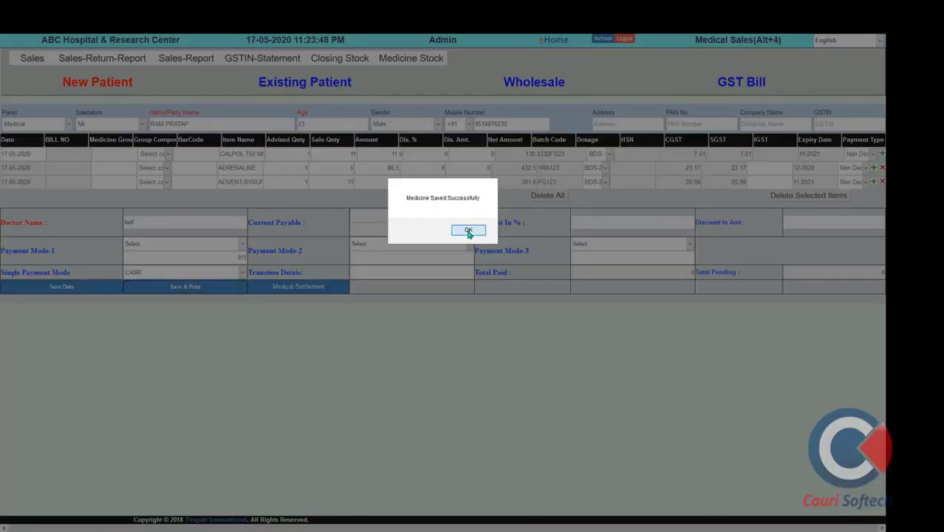
pyautogui.click(467, 229)
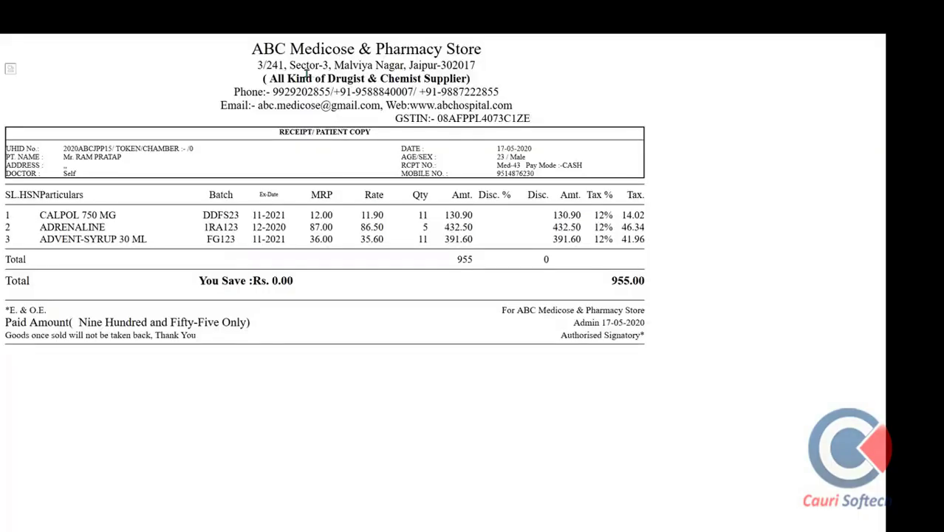
pyautogui.click(199, 41)
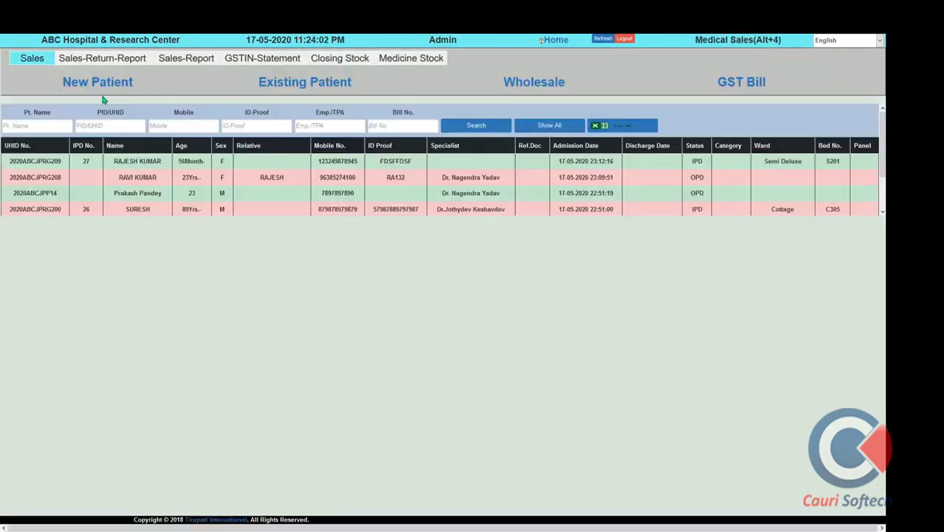
# Show the Sales Return Report from 1 January 2020
pyautogui.click(97, 163)
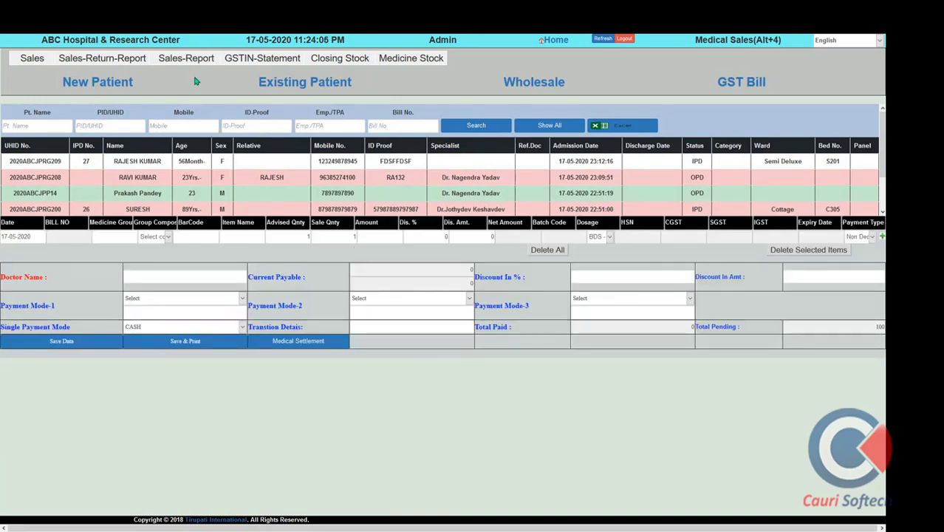
pyautogui.click(96, 63)
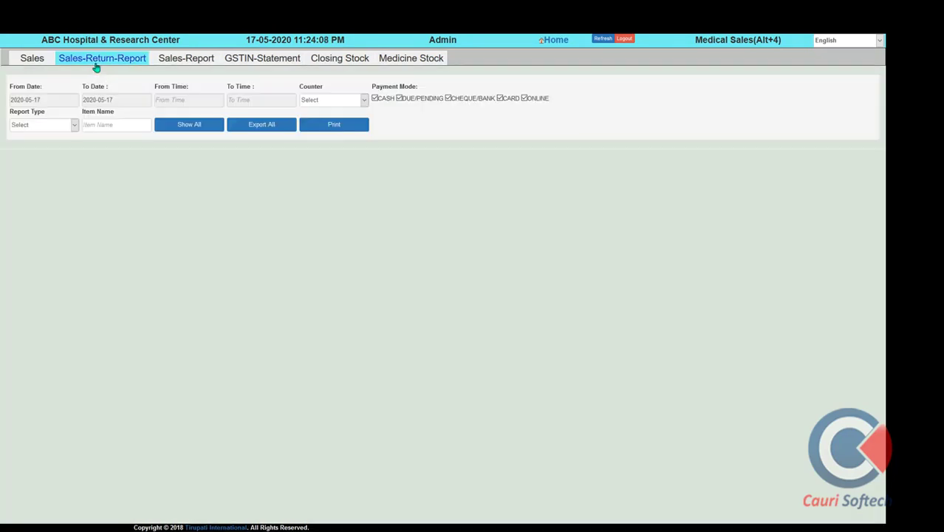
pyautogui.click(48, 104)
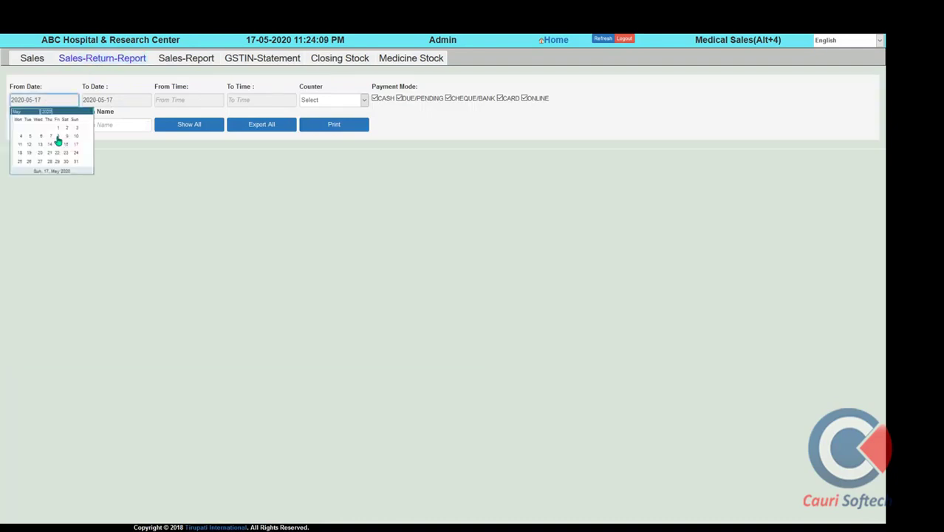
pyautogui.click(31, 111)
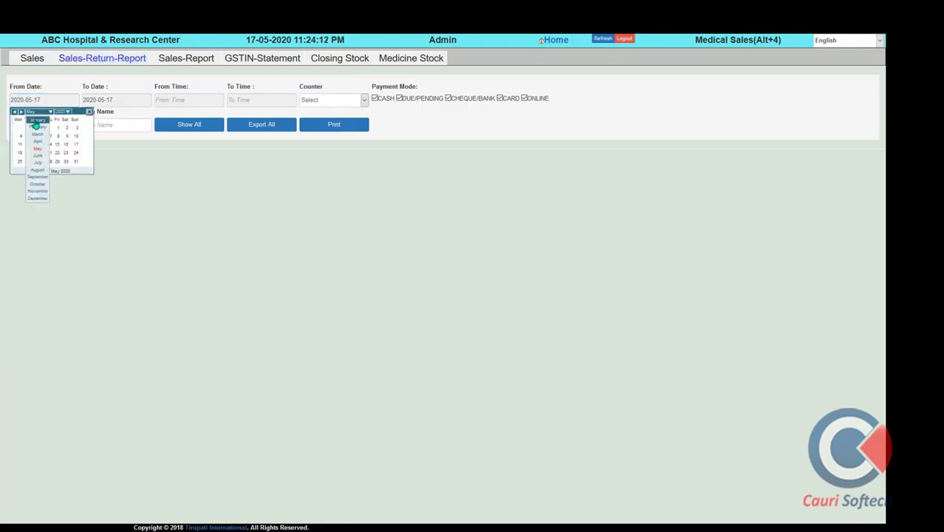
pyautogui.click(37, 119)
pyautogui.click(43, 130)
pyautogui.click(190, 126)
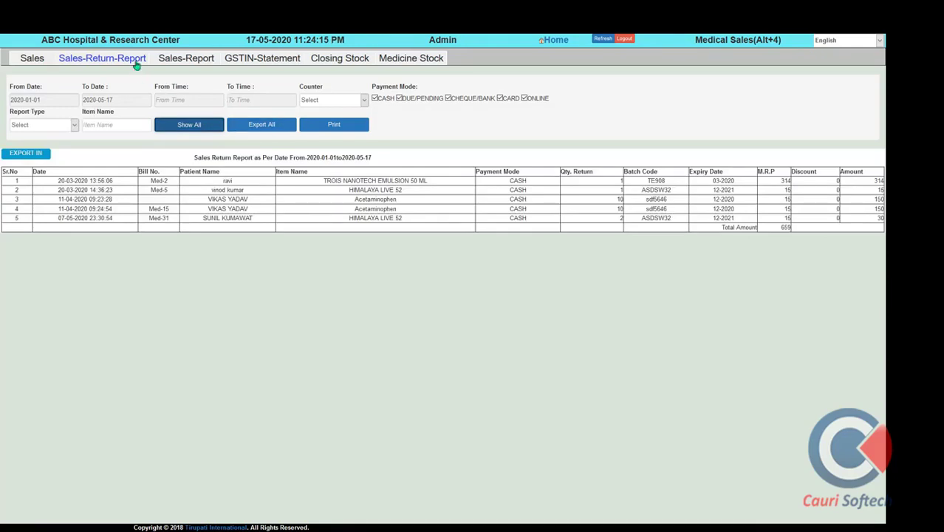
# Generate and review the Sales Report from 1 May 2020
pyautogui.click(177, 62)
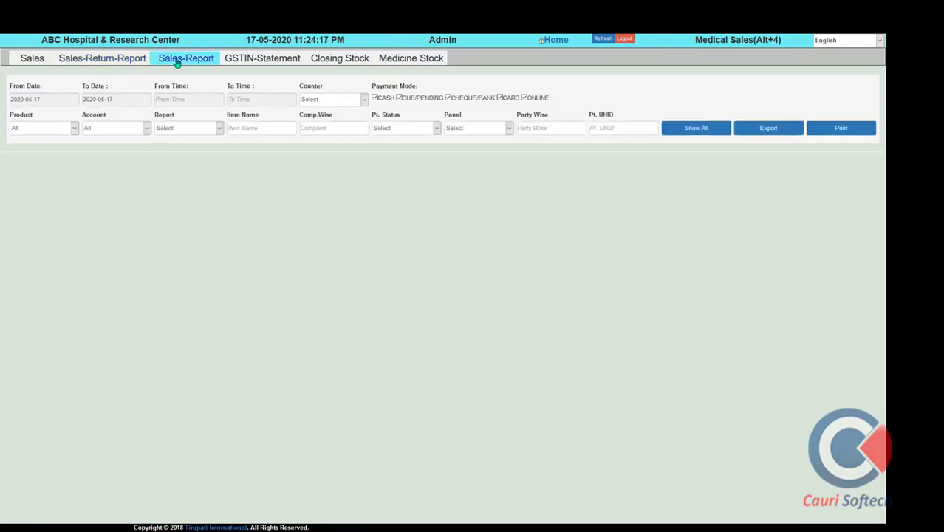
pyautogui.click(46, 101)
pyautogui.click(59, 128)
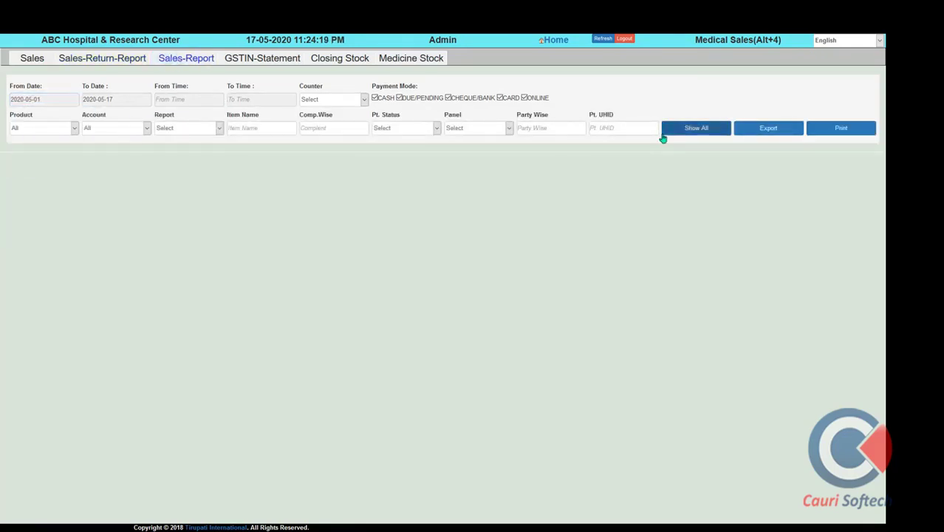
pyautogui.click(692, 132)
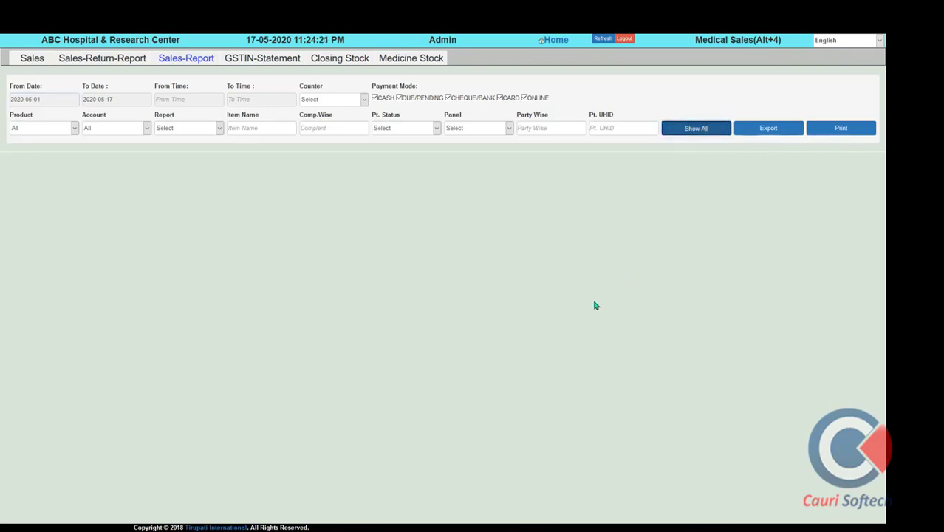
pyautogui.scroll(-1, 597, 306)
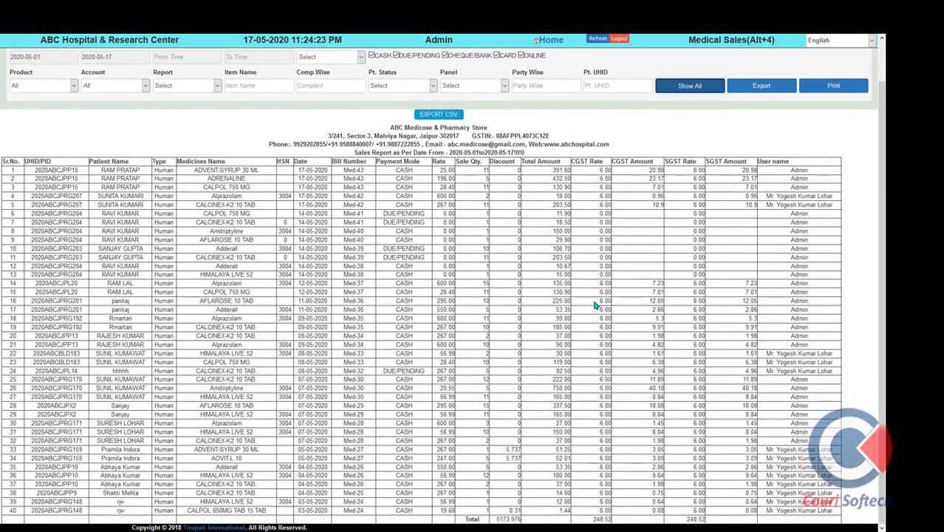
pyautogui.scroll(1, 597, 306)
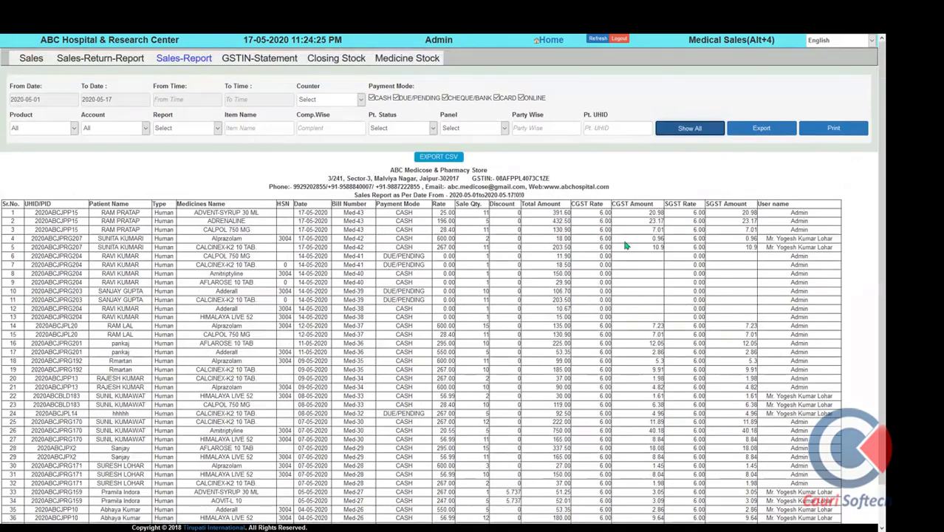
pyautogui.scroll(-1, 628, 332)
pyautogui.scroll(1, 552, 333)
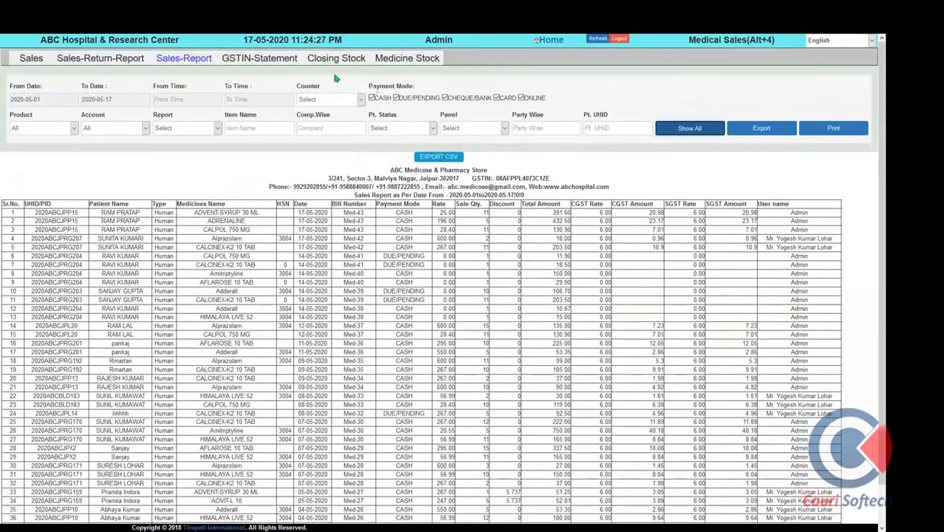
# Review the GSTIN statement from 1 January 2020 as a Bill Wise GSTR-1 report
pyautogui.click(276, 62)
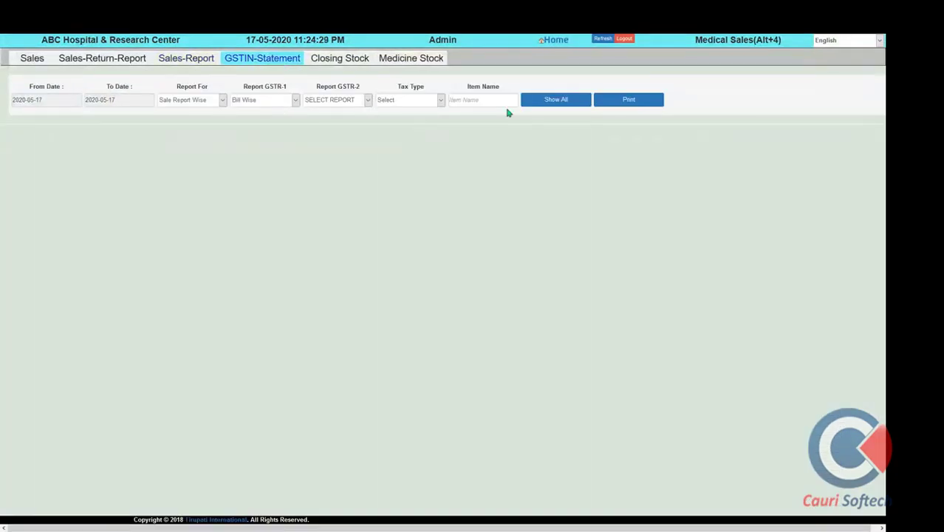
pyautogui.click(60, 99)
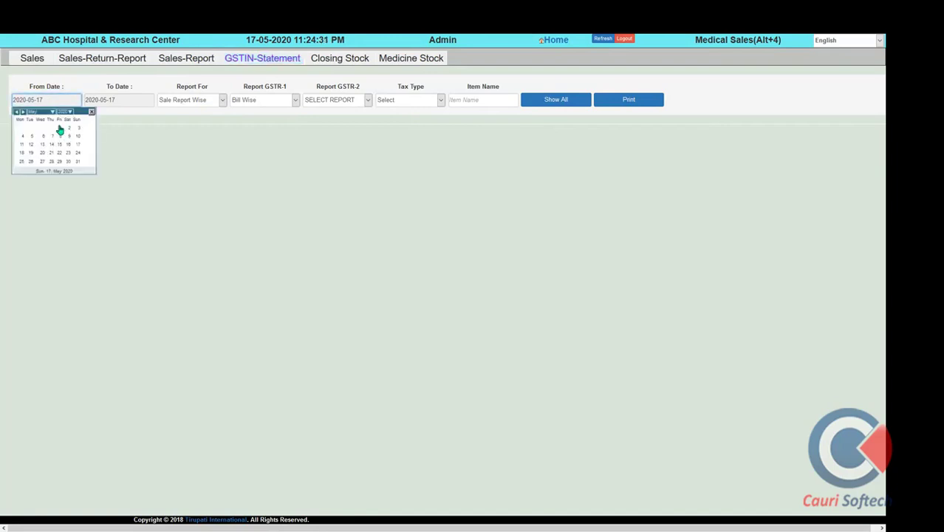
pyautogui.click(34, 112)
pyautogui.click(37, 118)
pyautogui.click(43, 128)
pyautogui.click(330, 102)
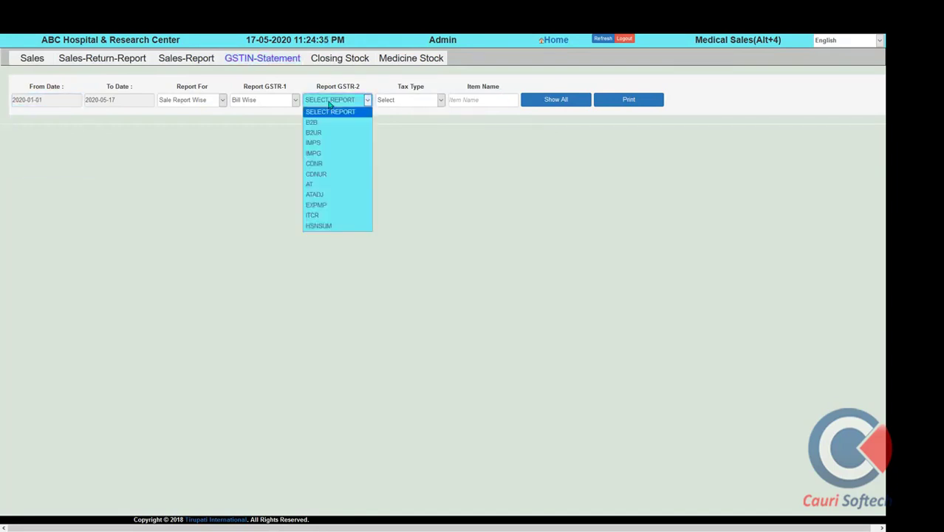
pyautogui.click(330, 102)
pyautogui.click(288, 101)
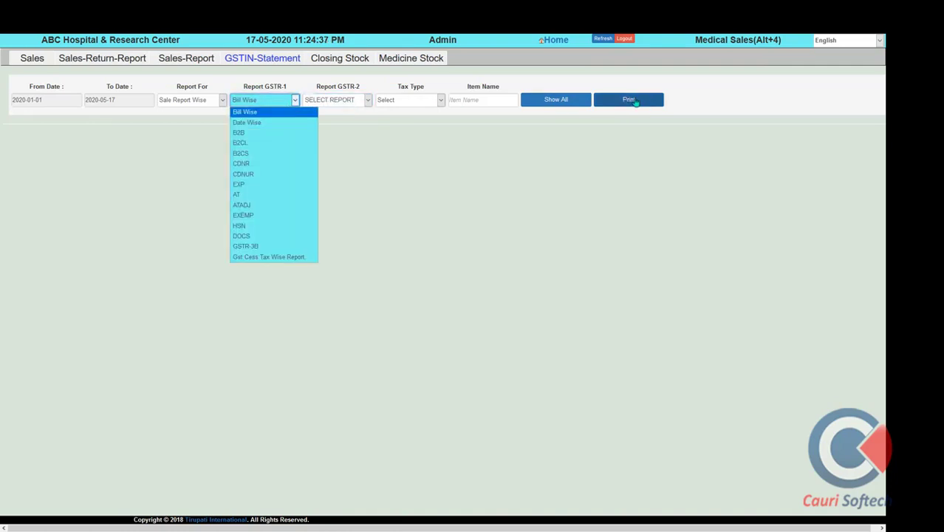
pyautogui.click(579, 101)
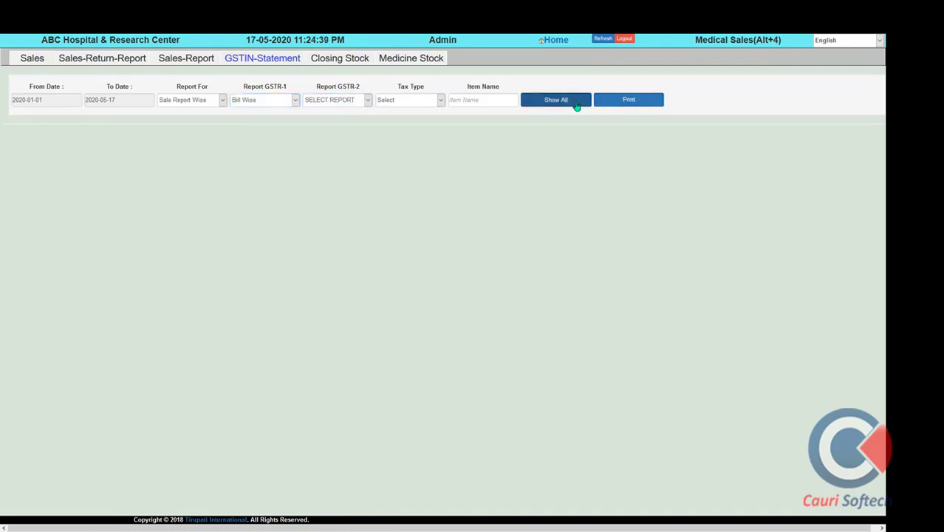
pyautogui.scroll(-1, 663, 391)
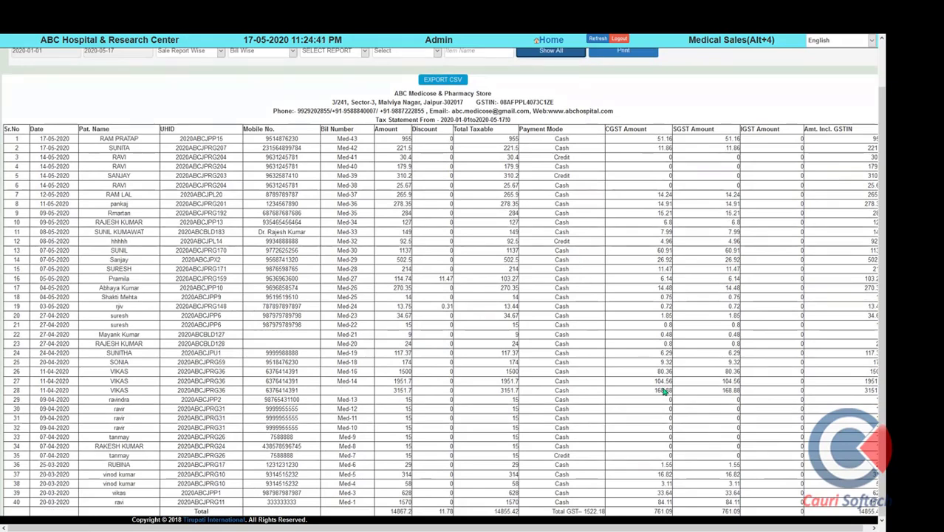
pyautogui.scroll(1, 702, 449)
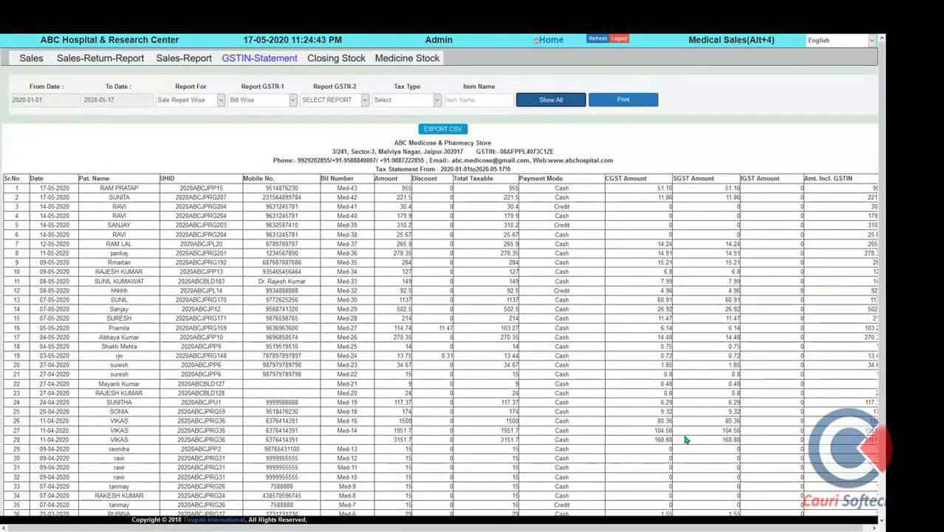
pyautogui.click(345, 60)
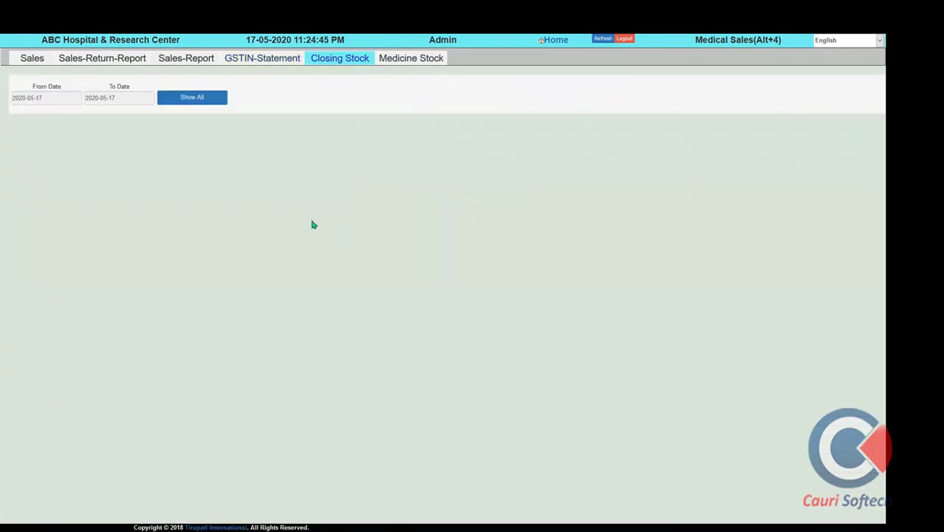
# Show the 2020-05-17 closing stock, view the 21-item Store-1 Medicine Stock list, and go Home
pyautogui.click(210, 103)
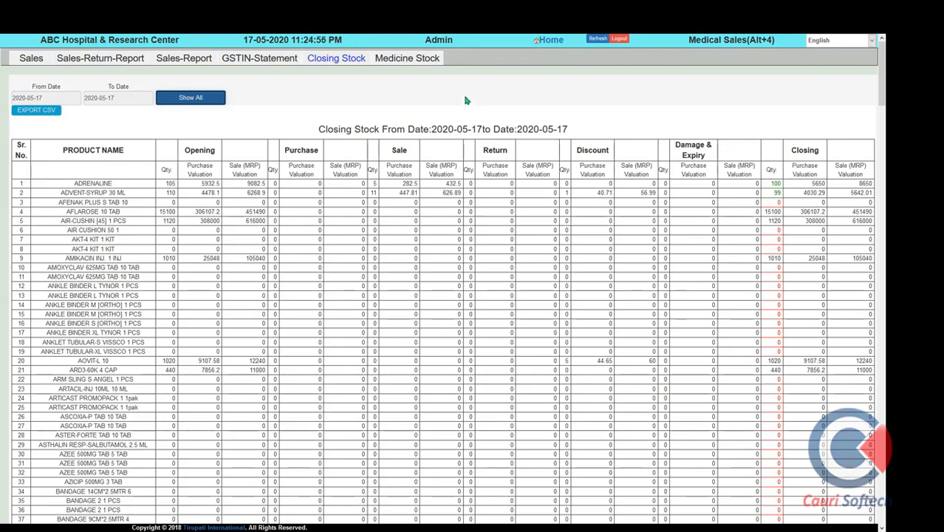
pyautogui.click(407, 59)
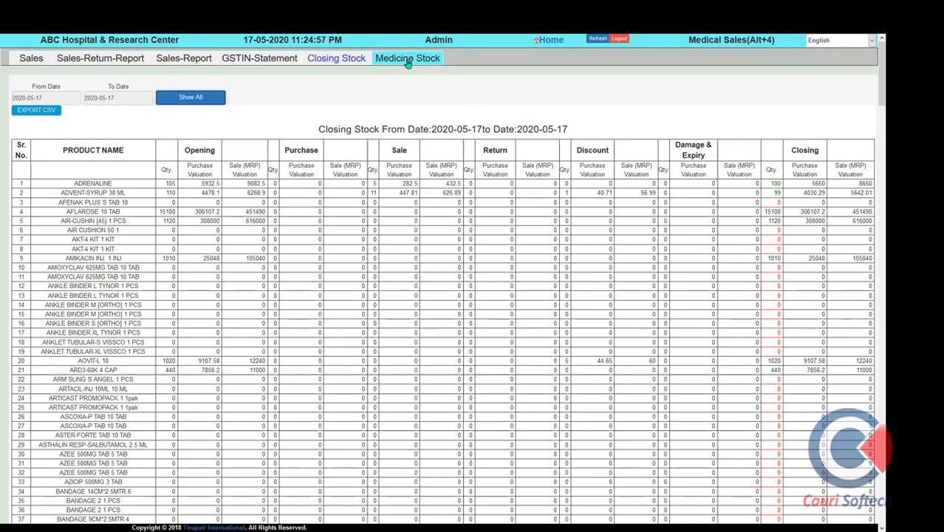
pyautogui.click(554, 41)
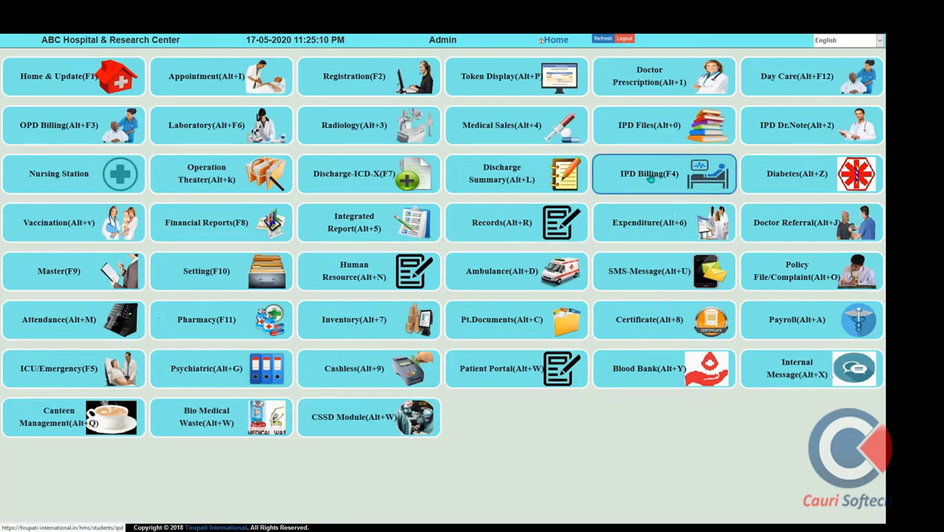
# Open IPD Files for the General Female ward patient and load the NURSING ADMISSION FORM
pyautogui.click(648, 130)
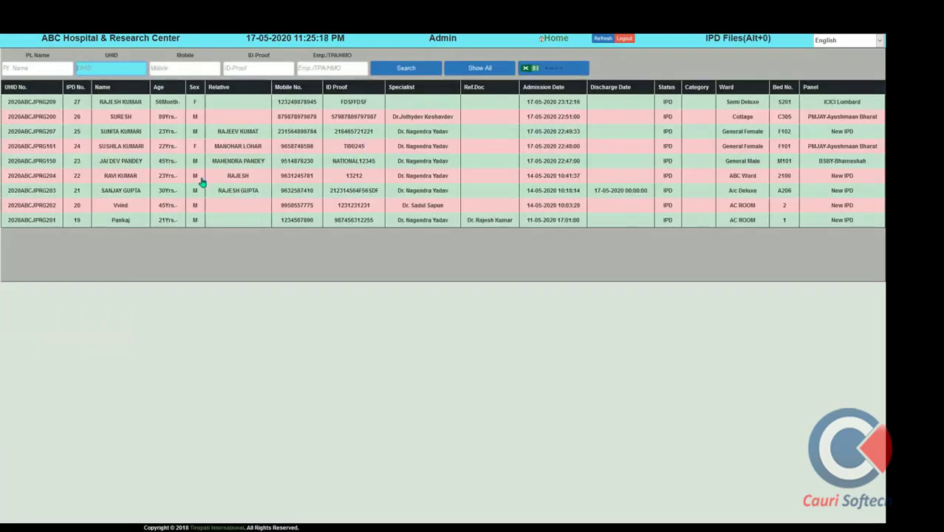
pyautogui.click(111, 135)
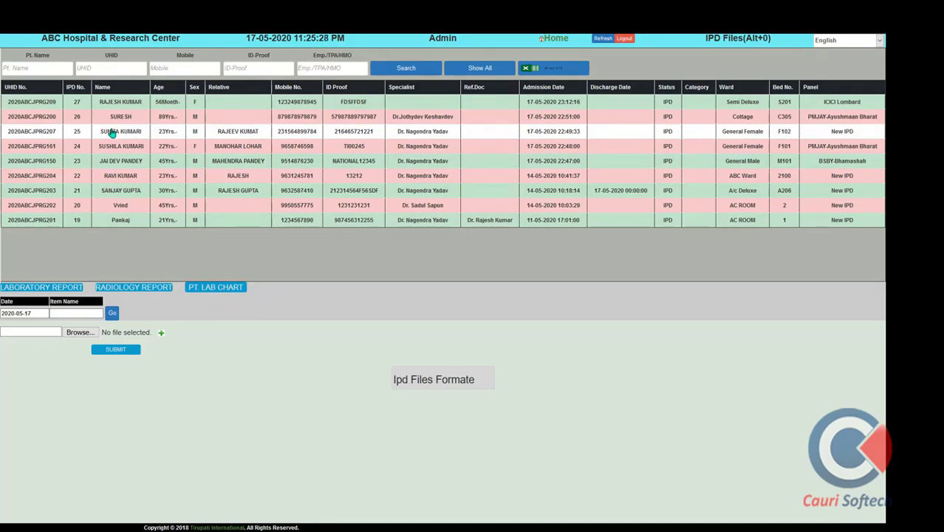
pyautogui.click(75, 313)
pyautogui.write('AD')
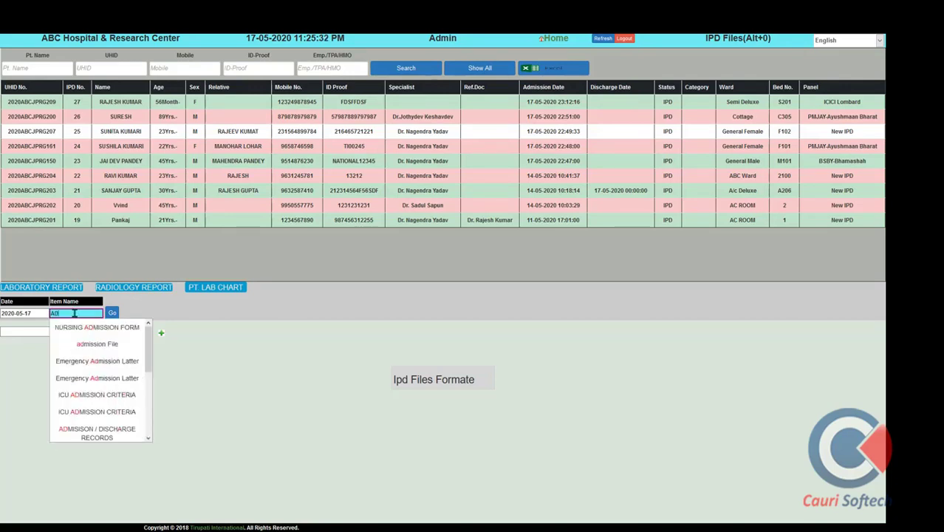
pyautogui.write('MI')
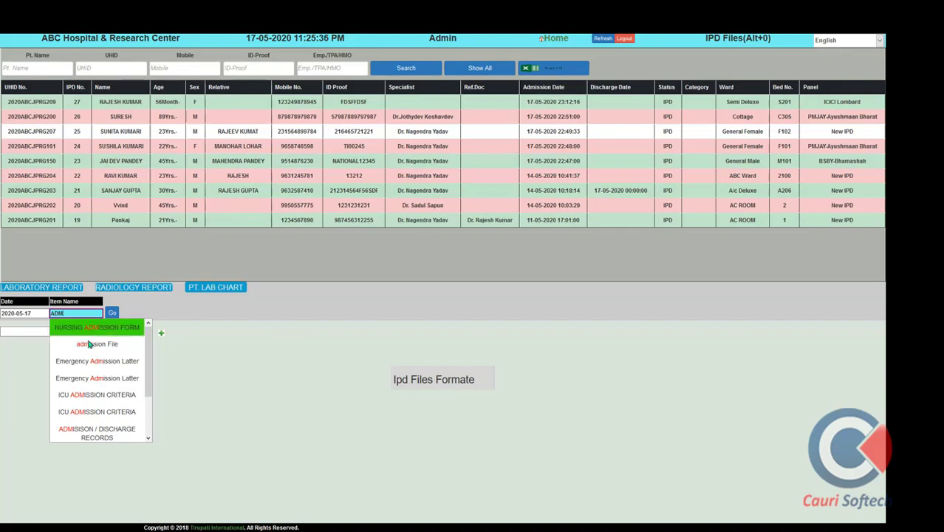
pyautogui.click(91, 342)
pyautogui.click(112, 312)
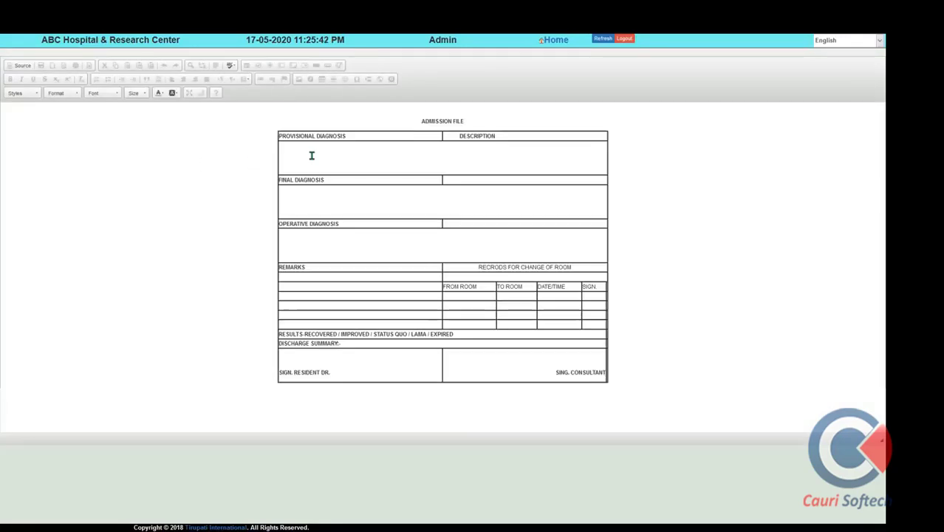
# Check the provisional diagnosis 'Patient is critial', close the print view, and start a new file item
pyautogui.click(312, 156)
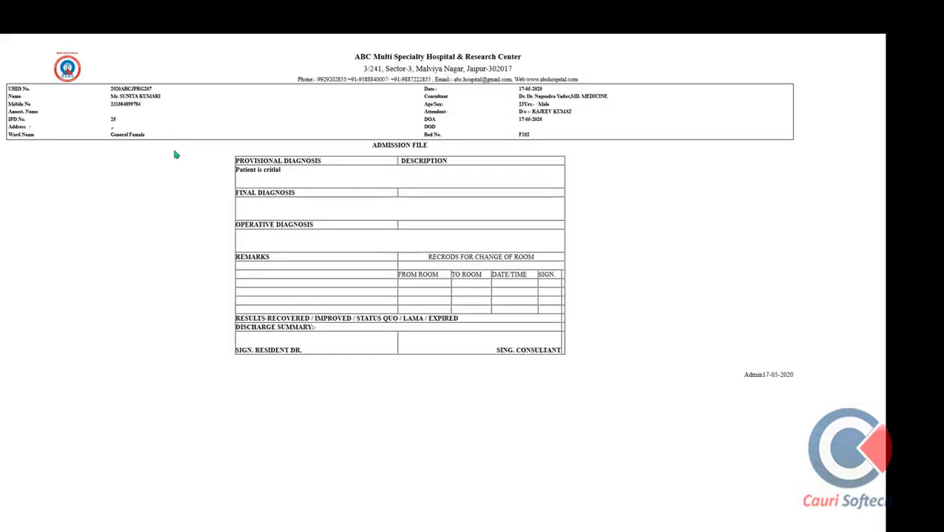
pyautogui.moveTo(171, 47)
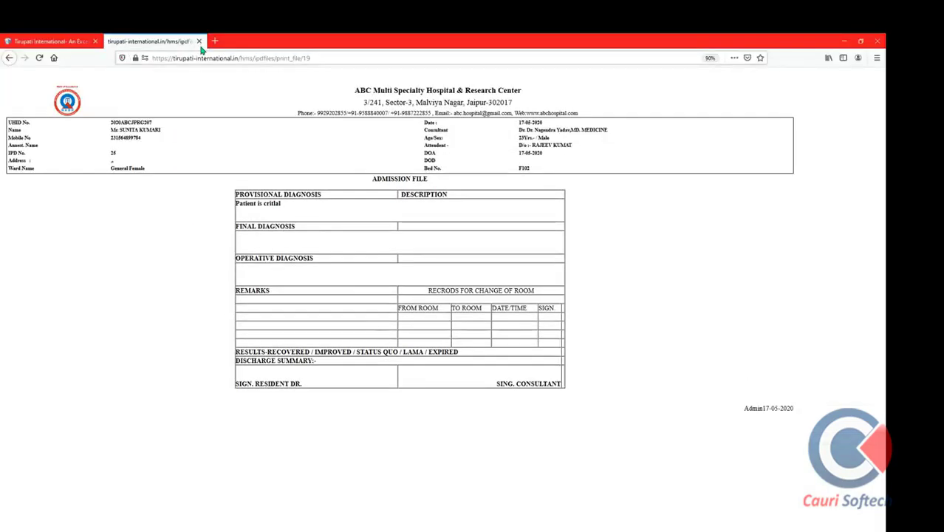
pyautogui.click(199, 41)
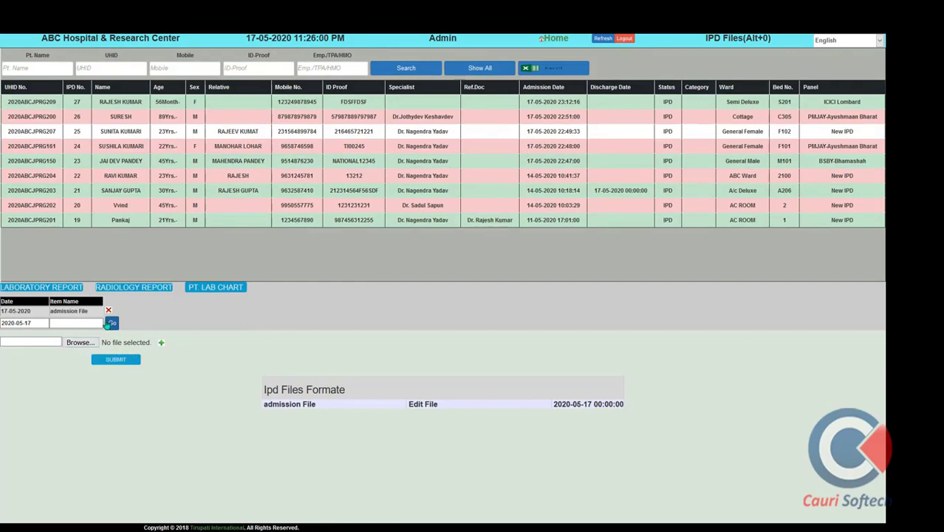
pyautogui.click(94, 322)
# Load the Hindi CONSENT form (अभिज्ञात सहमति पत्र) into the IPD file editor
pyautogui.write('con')
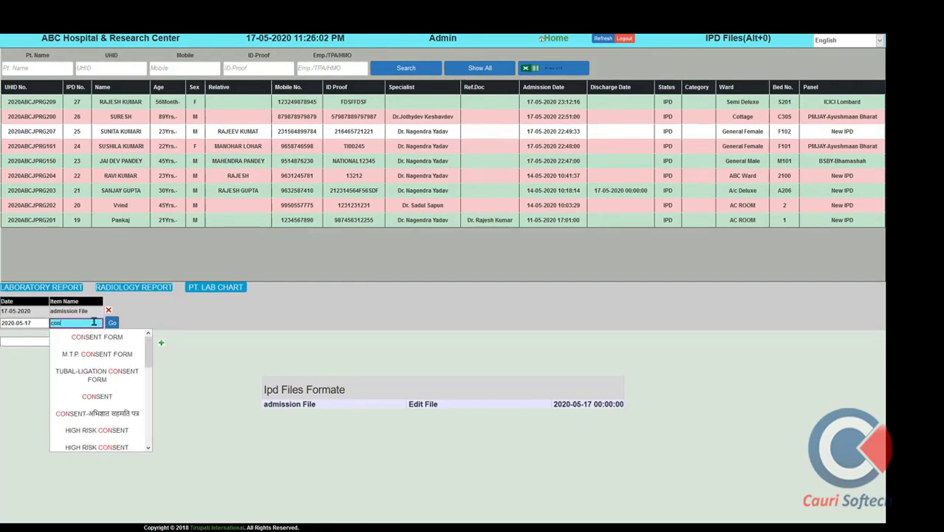
pyautogui.click(101, 415)
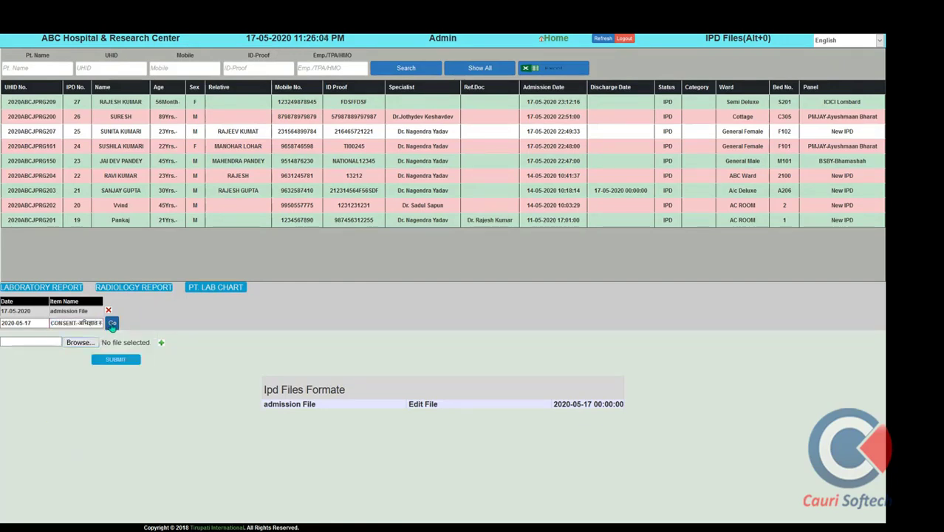
pyautogui.click(111, 323)
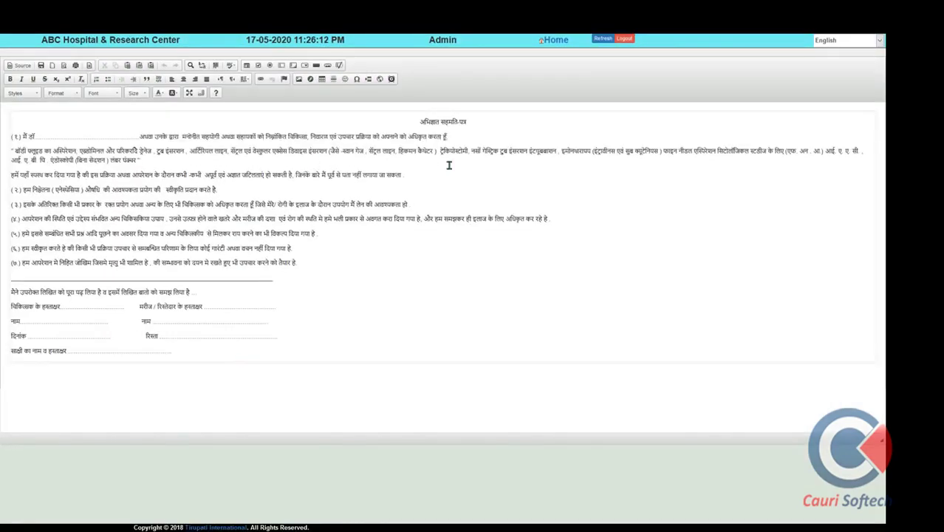
# Split the long consent line and replace its first dotted blank with the doctor's name
pyautogui.click(440, 150)
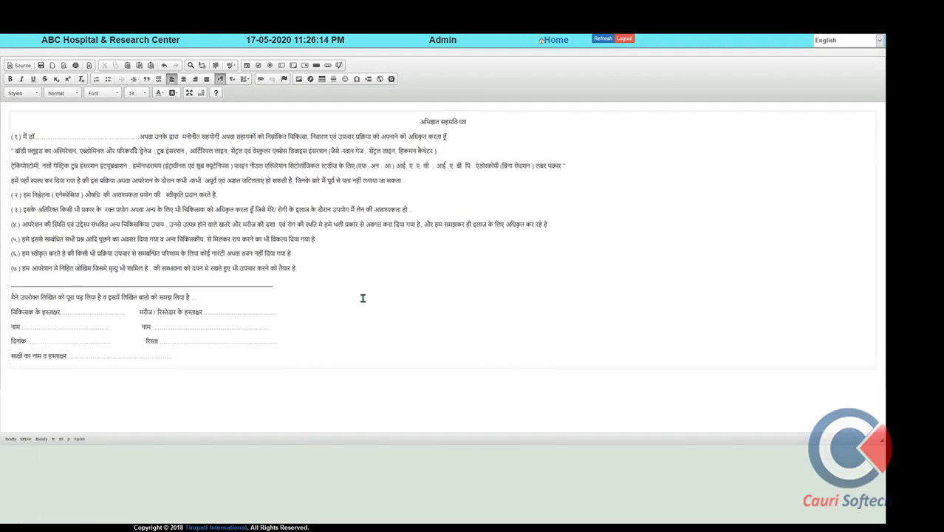
pyautogui.press('Return')
pyautogui.moveTo(136, 136); pyautogui.dragTo(40, 136)
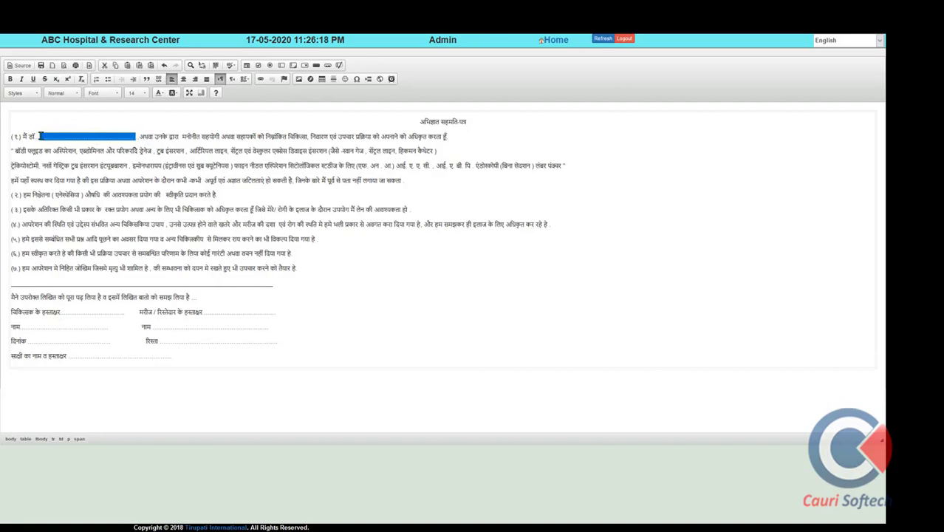
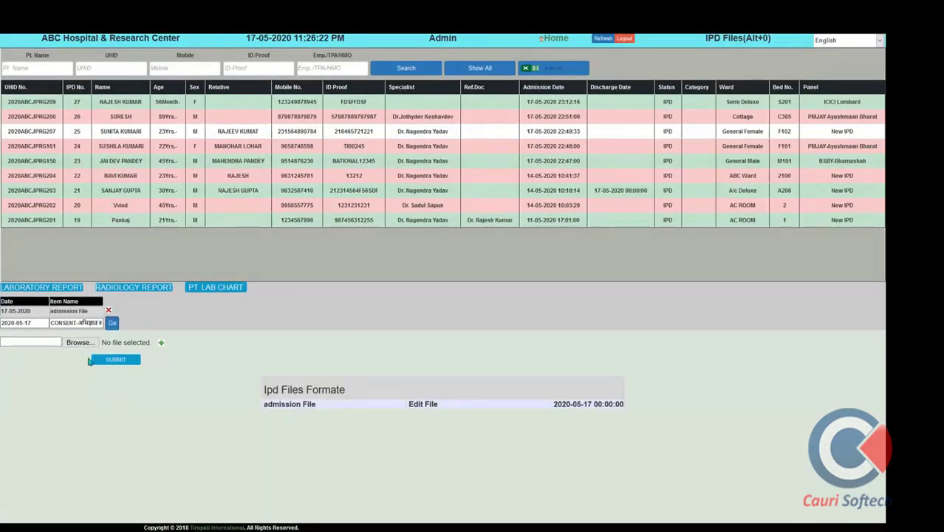
# Submit the consent form to the IPD files and open a Medicine Consumption List sheet
pyautogui.click(113, 323)
pyautogui.click(73, 335)
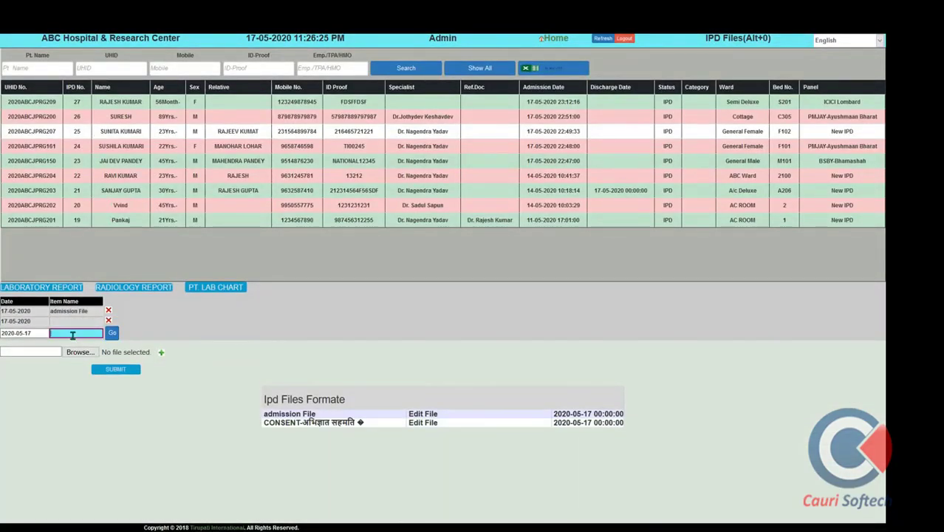
pyautogui.write('mel')
pyautogui.press('BackSpace')
pyautogui.scroll(-3, 104, 414)
pyautogui.scroll(-5, 109, 428)
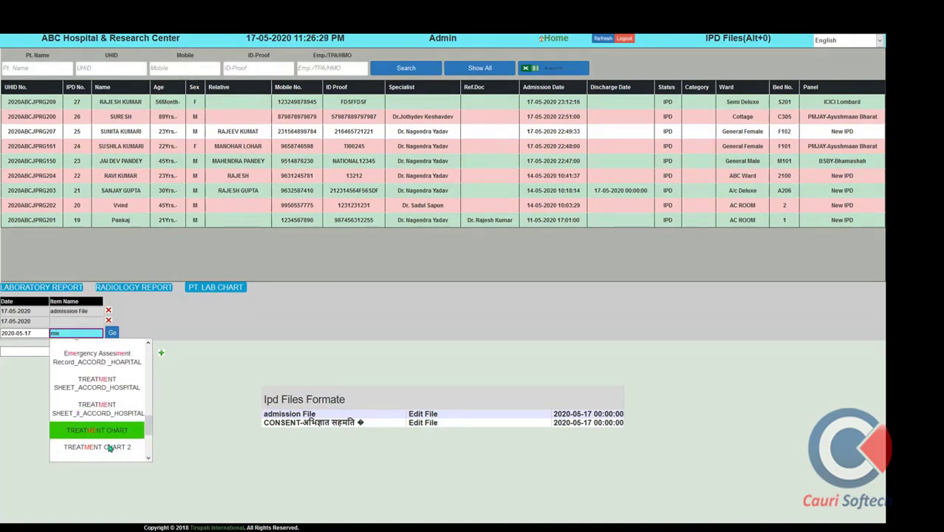
pyautogui.click(114, 453)
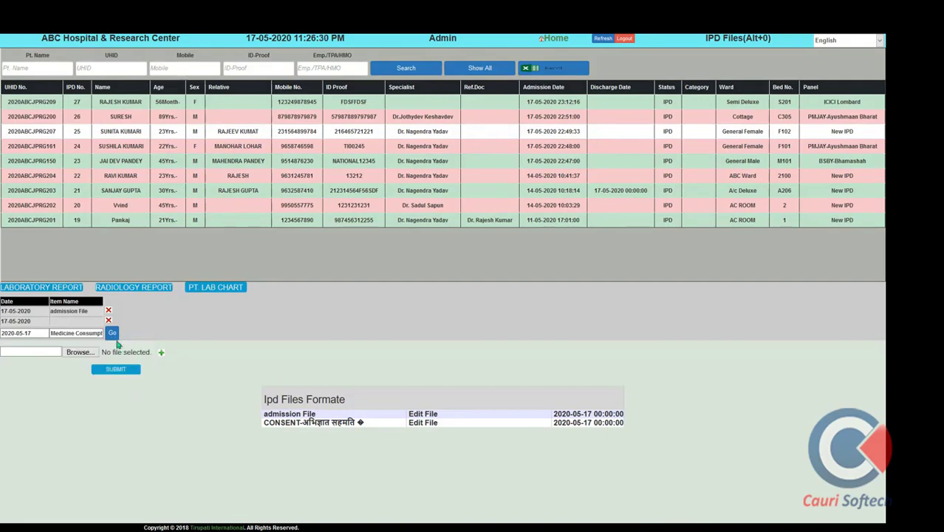
pyautogui.click(113, 332)
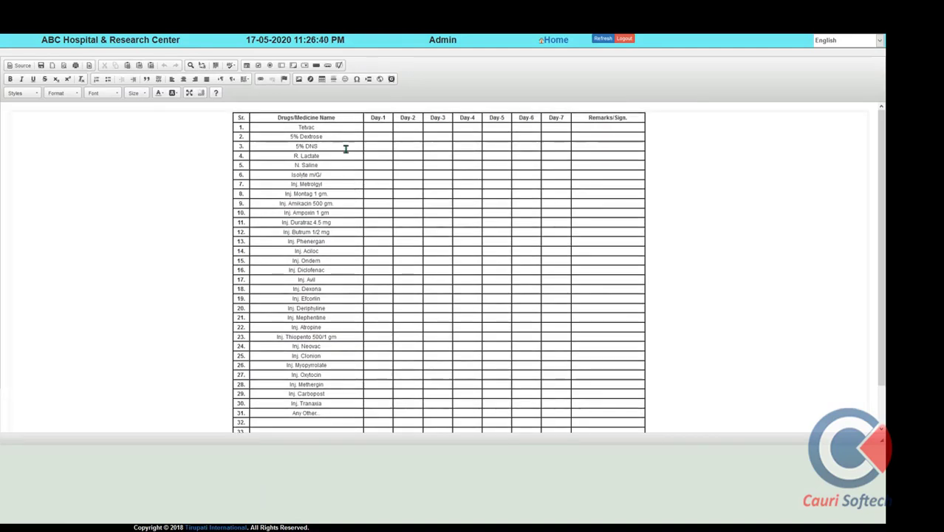
# Close the Medicine Consumption sheet and extra editor tab, returning to the home dashboard
pyautogui.click(379, 128)
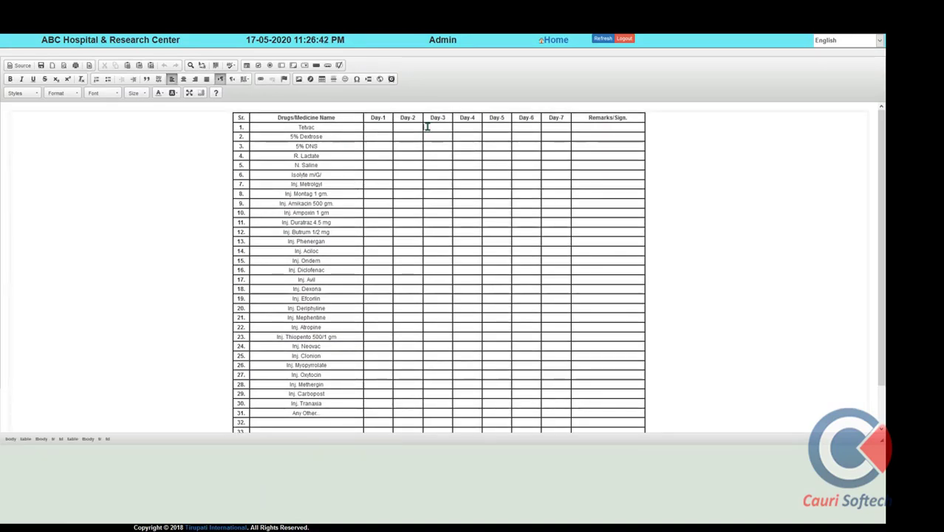
pyautogui.click(598, 121)
pyautogui.moveTo(293, 35)
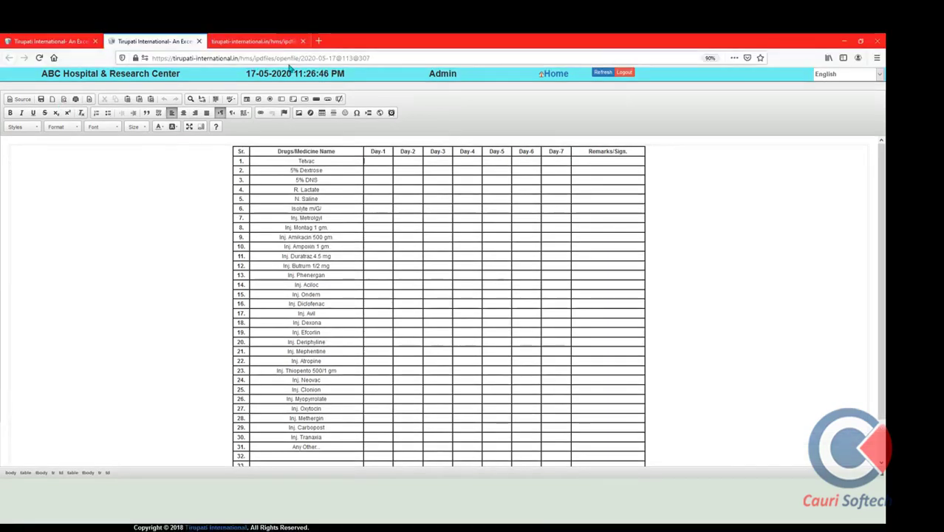
pyautogui.click(199, 41)
pyautogui.click(199, 41)
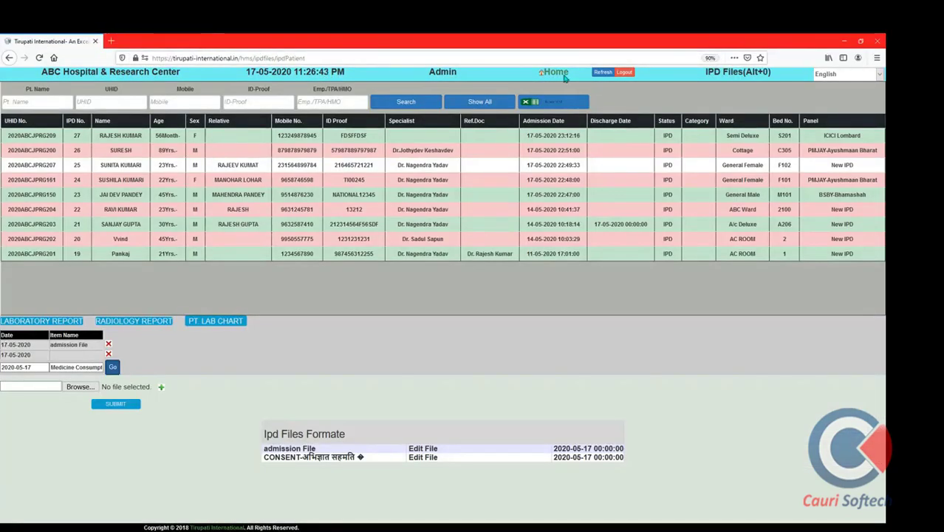
pyautogui.click(556, 72)
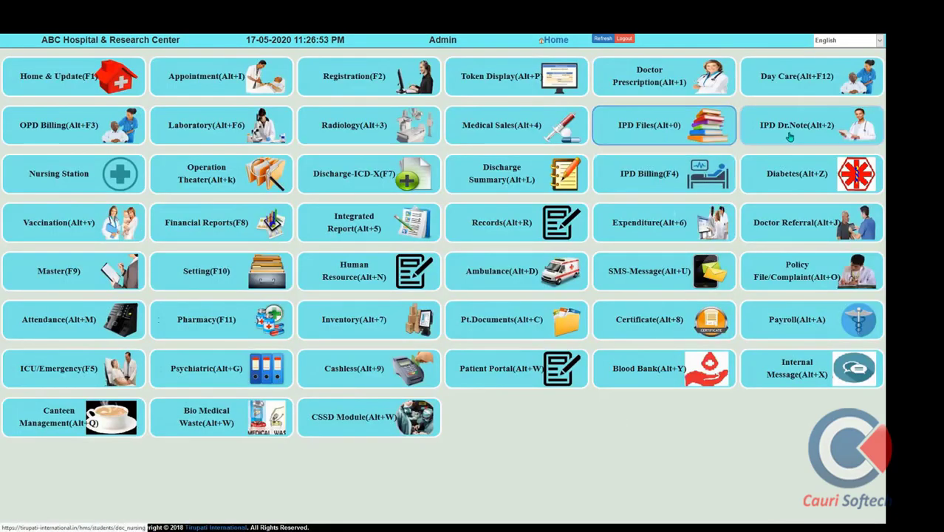
# In IPD Dr. Note for the patient, fill Doctor Note Morning with the 500ml IV canula advice
pyautogui.click(789, 138)
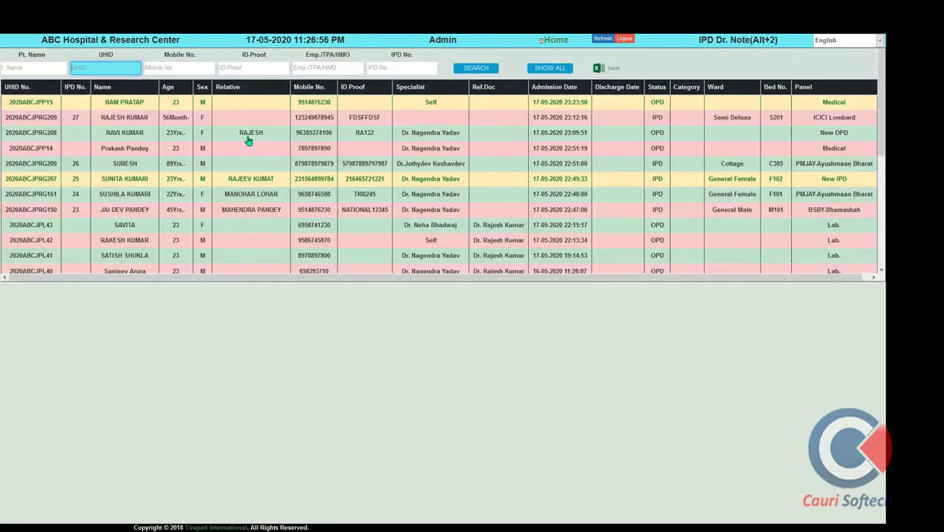
pyautogui.click(131, 104)
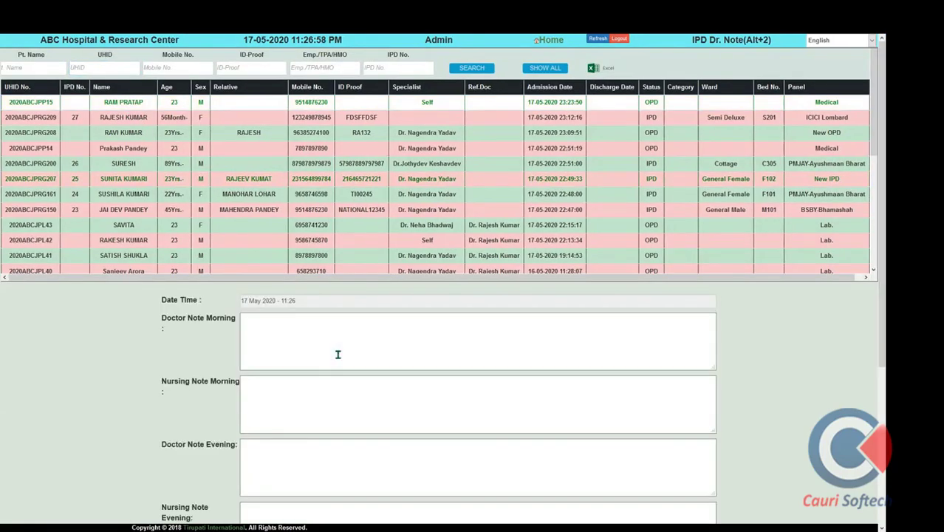
pyautogui.scroll(-3, 338, 355)
pyautogui.click(268, 217)
pyautogui.write('p')
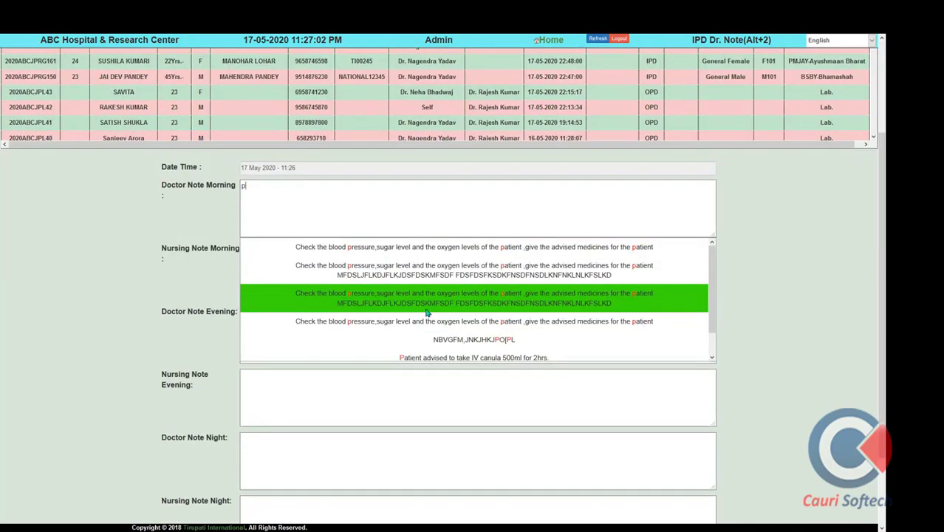
pyautogui.scroll(-1, 427, 337)
pyautogui.click(423, 333)
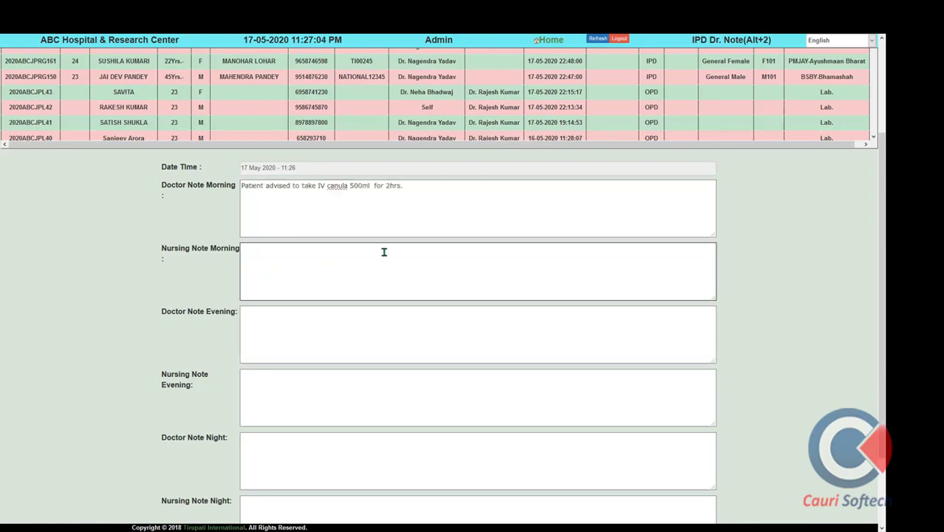
# Fill Nursing Note Morning with the treatment-initiated suggestion
pyautogui.click(384, 252)
pyautogui.write('n')
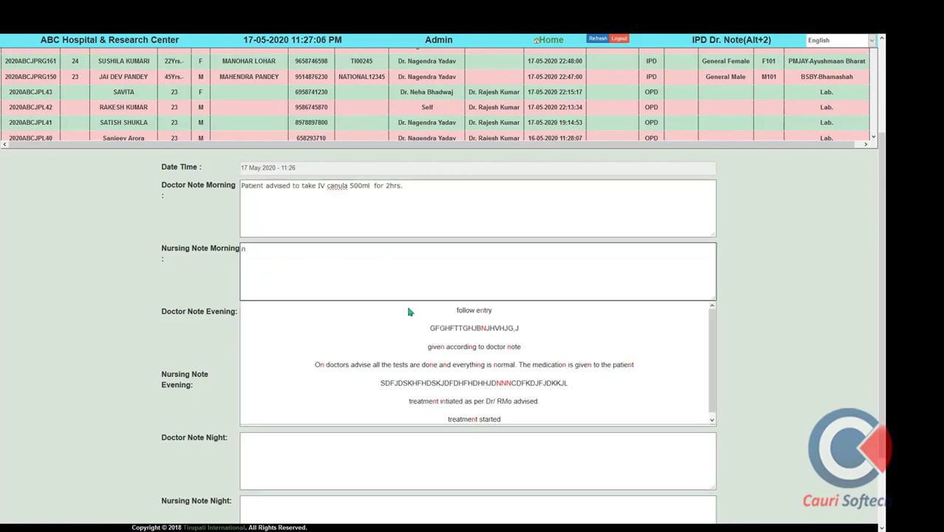
pyautogui.click(384, 402)
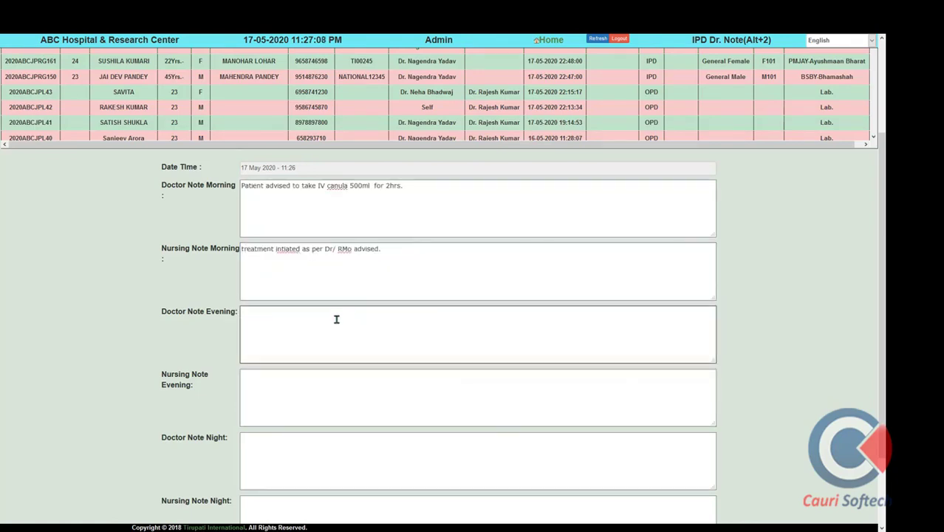
pyautogui.click(336, 319)
pyautogui.scroll(-1, 337, 319)
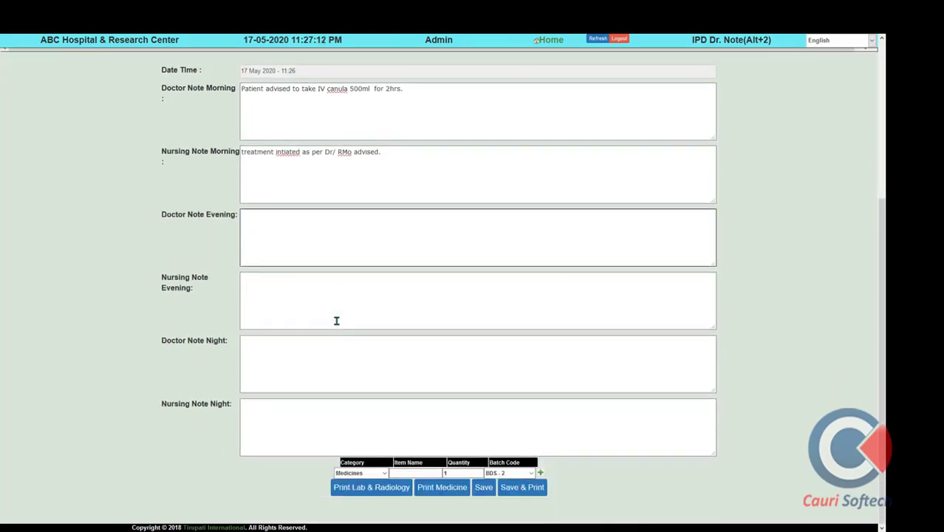
# Add a Lab-Investigation row for CBC-Complete Blood Count
pyautogui.press('Tab')
pyautogui.press('Tab')
pyautogui.click(383, 474)
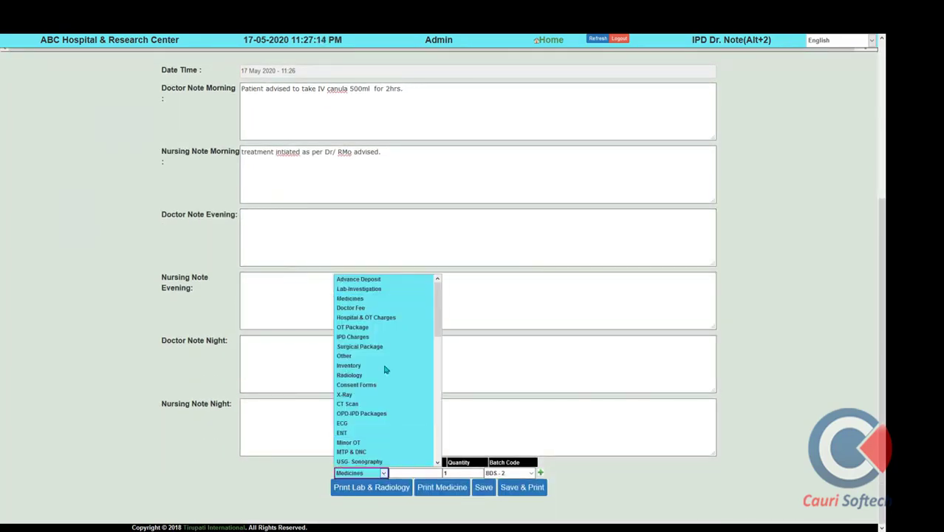
pyautogui.click(386, 290)
pyautogui.click(430, 474)
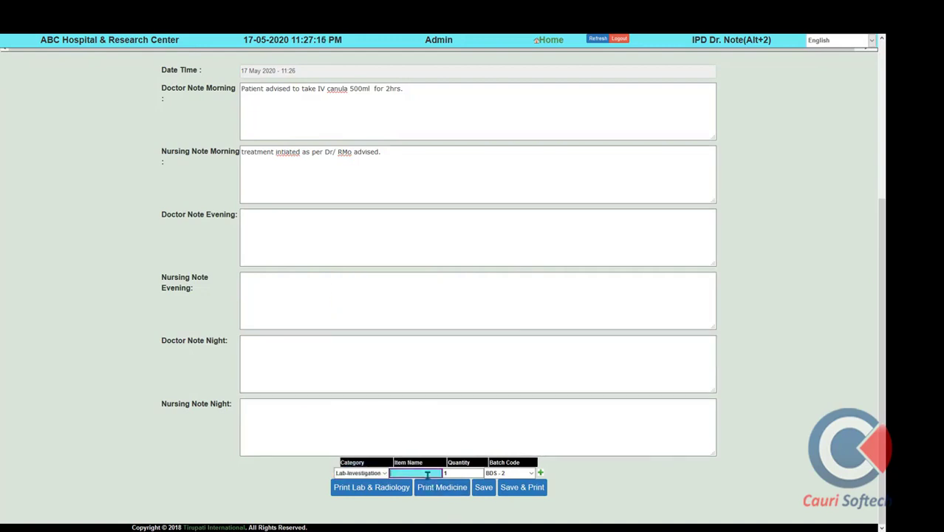
pyautogui.write('cbc')
pyautogui.click(433, 490)
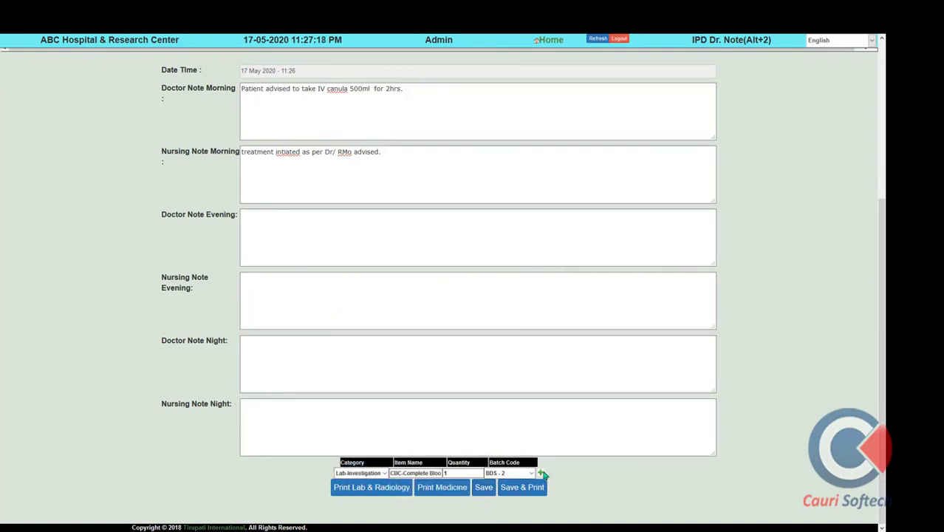
pyautogui.click(541, 473)
# Add a Medicines row for CALCINEX-K2 10 TAB, quantity 10
pyautogui.click(422, 486)
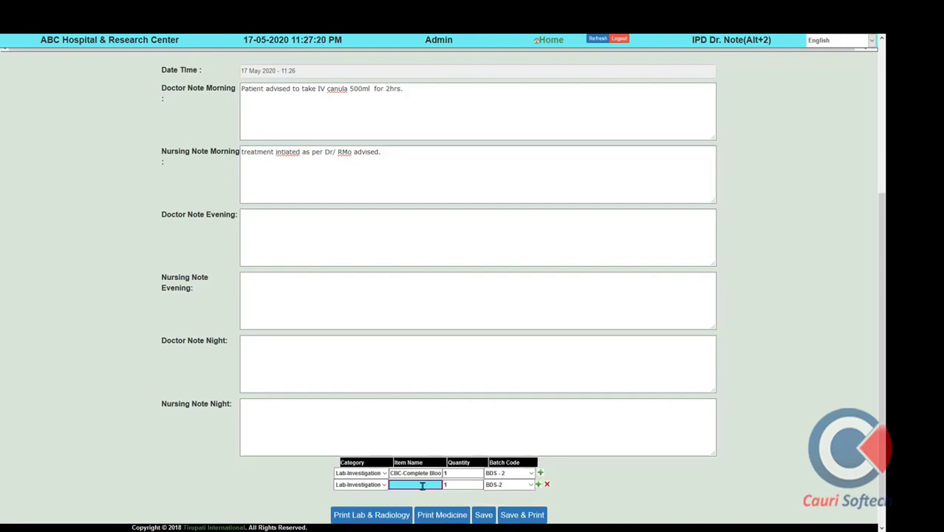
pyautogui.click(383, 485)
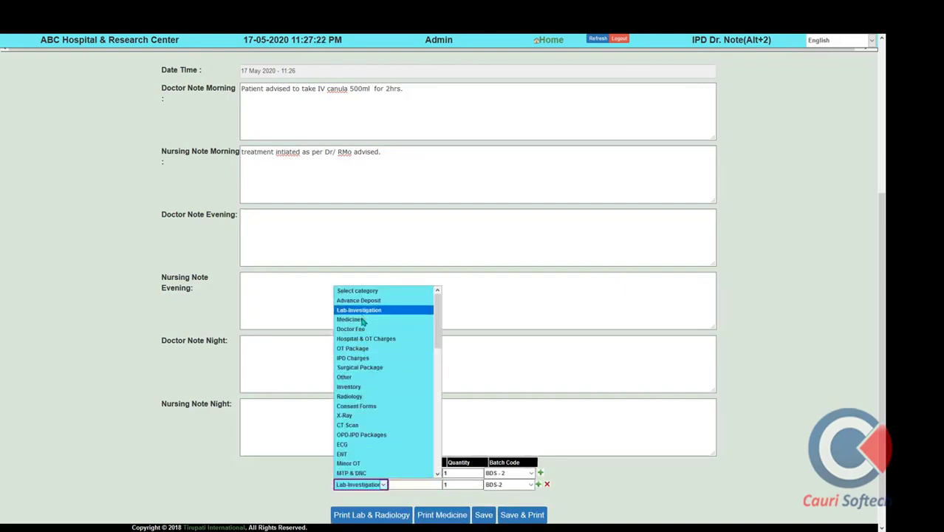
pyautogui.click(361, 321)
pyautogui.click(413, 484)
pyautogui.write('c')
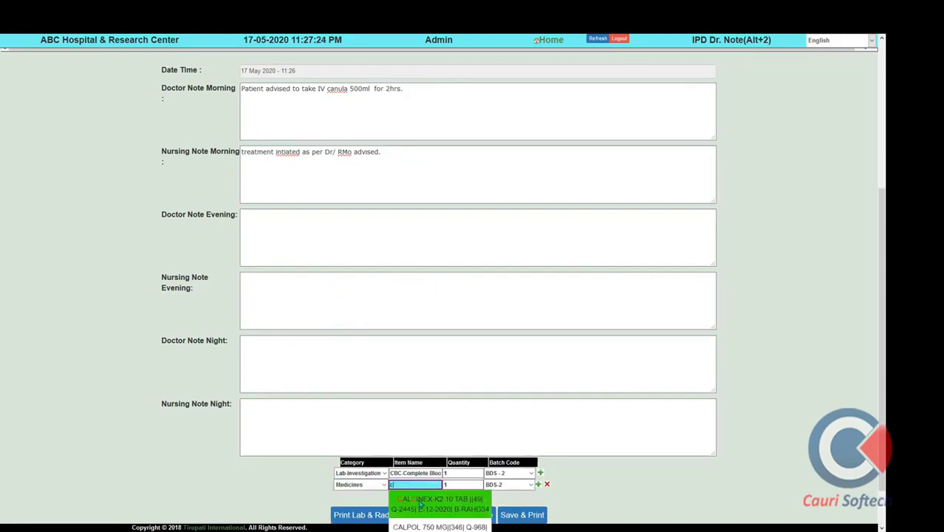
pyautogui.click(435, 501)
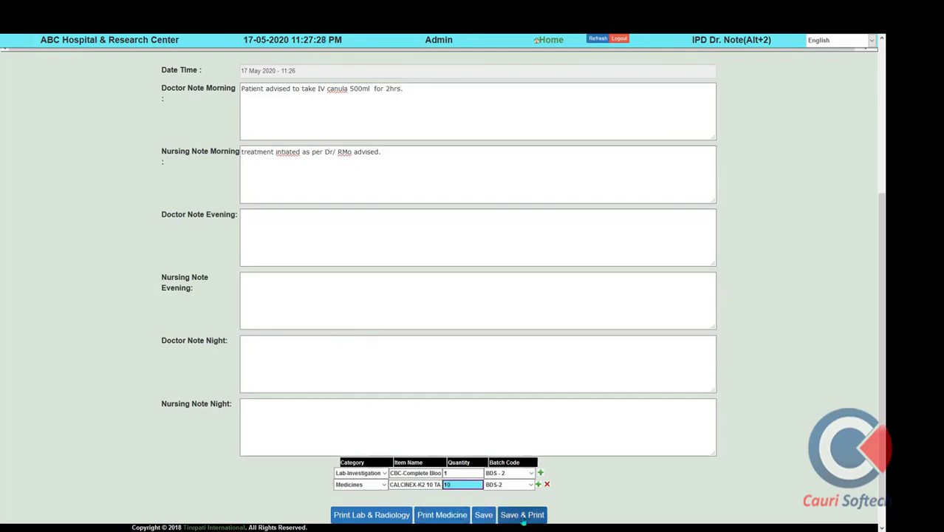
# Save & Print the IPD doctor note and confirm both alerts
pyautogui.click(494, 521)
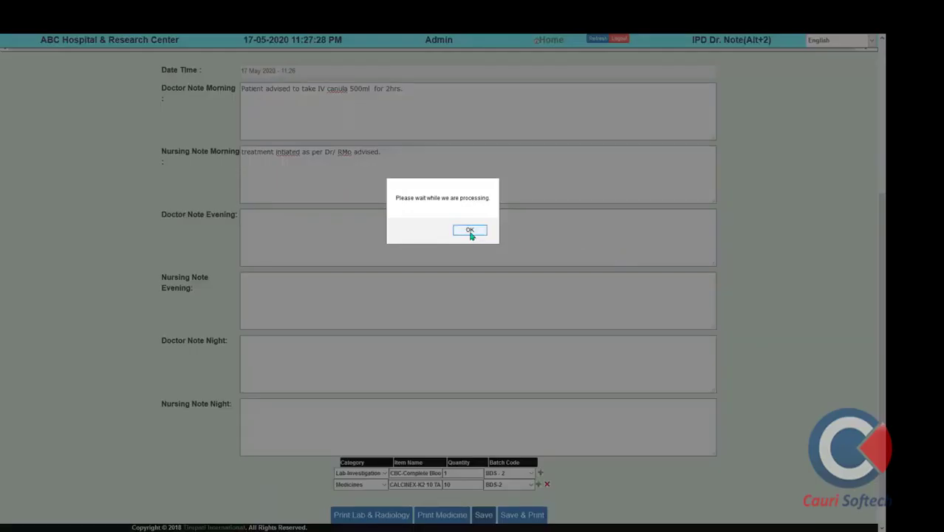
pyautogui.click(473, 233)
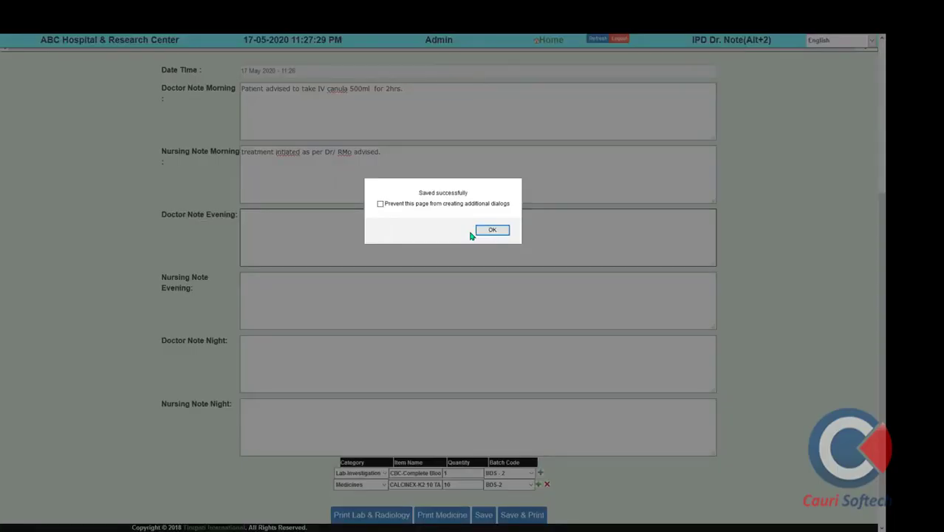
pyautogui.click(481, 230)
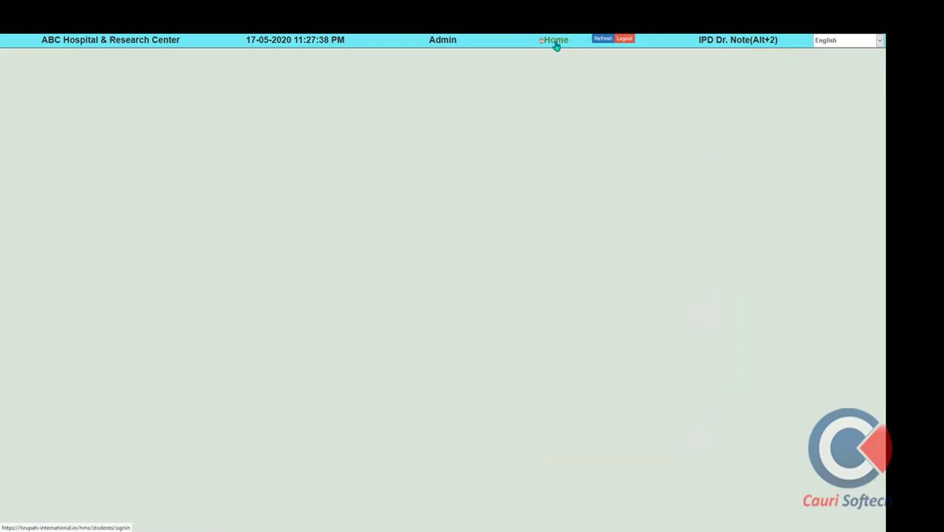
# Go to the Nursing Station, select the IPD patient and open the Equipment List order
pyautogui.click(555, 40)
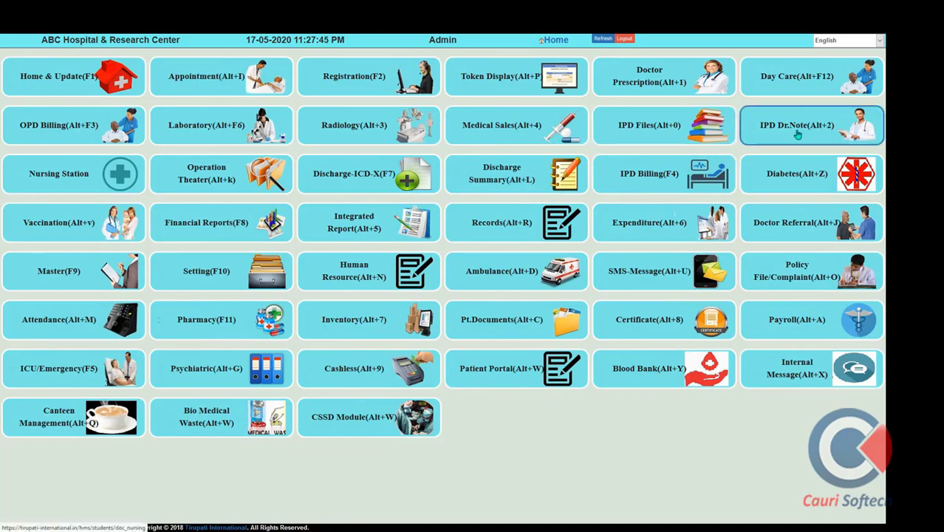
pyautogui.click(68, 184)
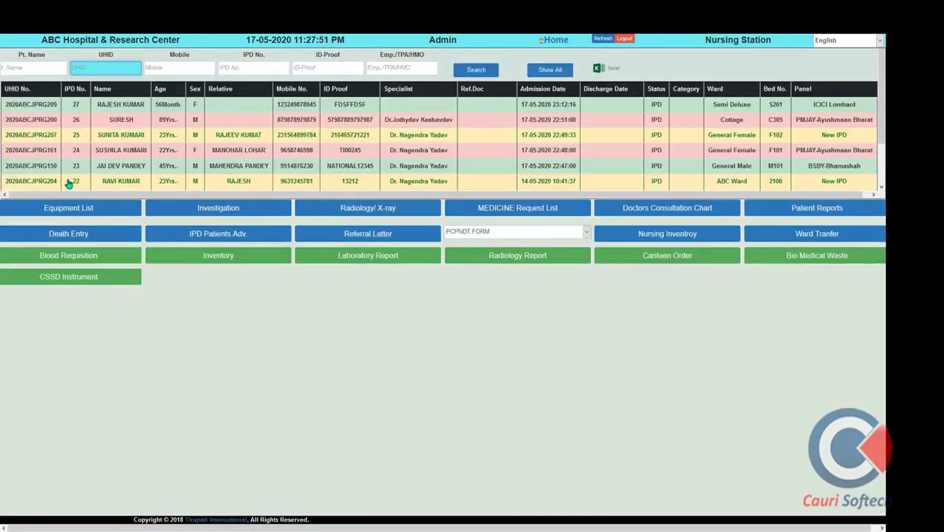
pyautogui.click(104, 168)
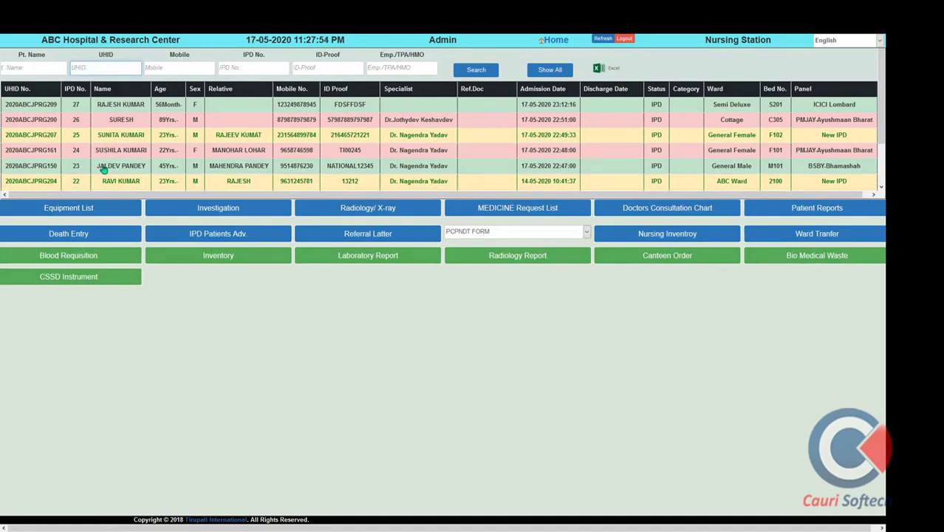
pyautogui.click(85, 213)
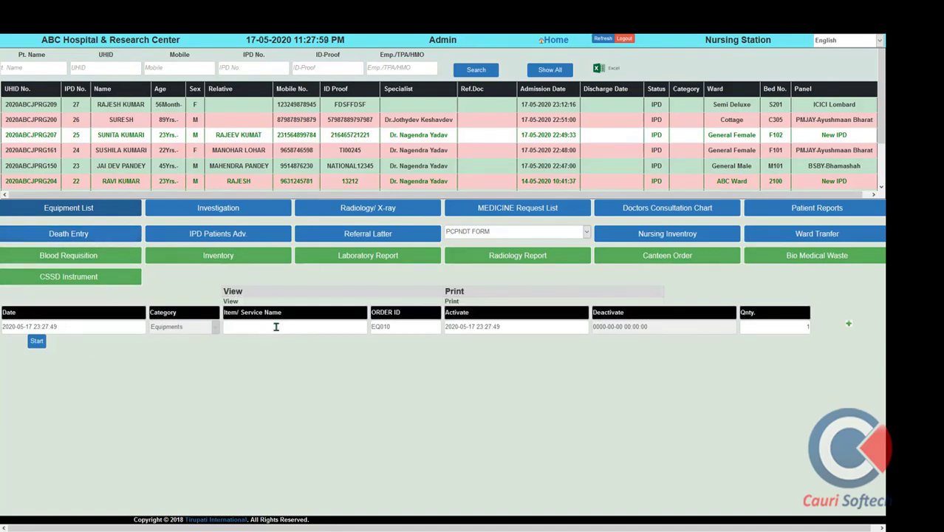
# Order Patient Monitors and Defibrillators, quantity 1 each, and start the equipment order
pyautogui.click(276, 326)
pyautogui.write('ca')
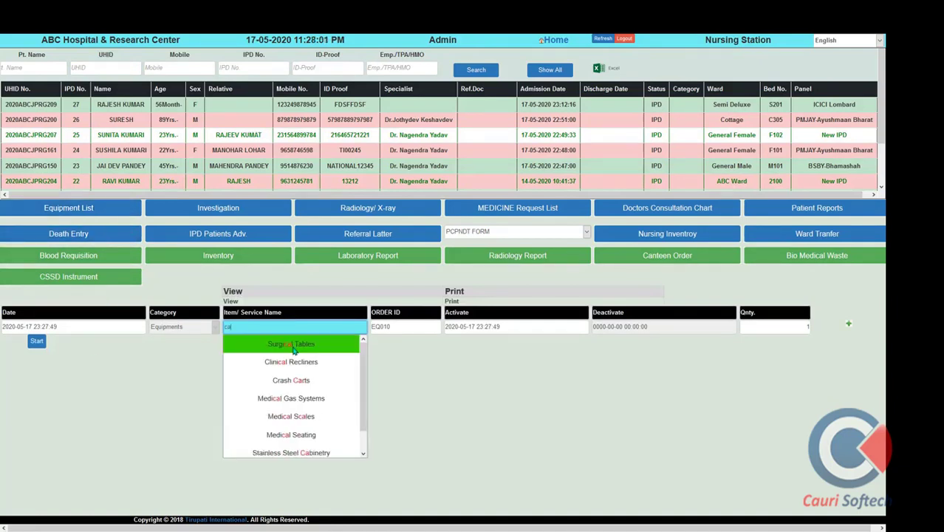
pyautogui.press('BackSpace')
pyautogui.press('BackSpace')
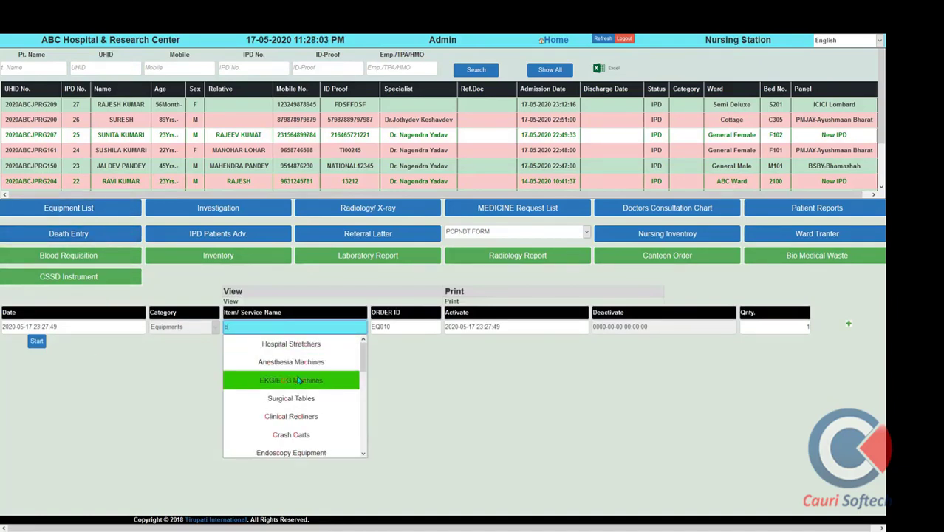
pyautogui.write('pati')
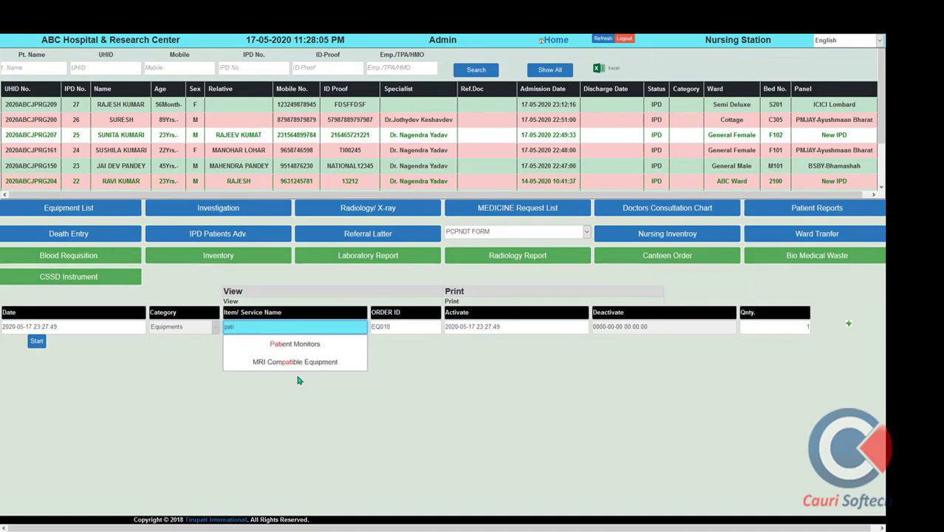
pyautogui.click(295, 343)
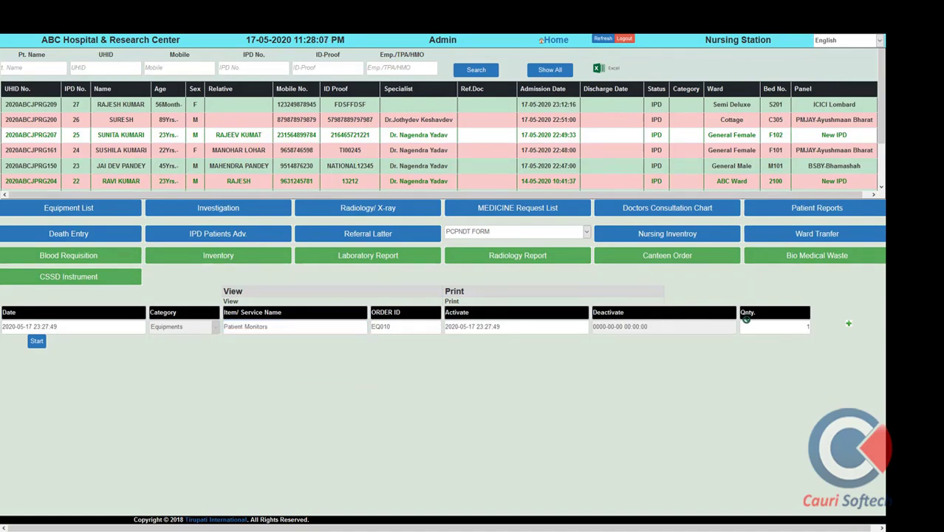
pyautogui.click(760, 325)
pyautogui.press('Return')
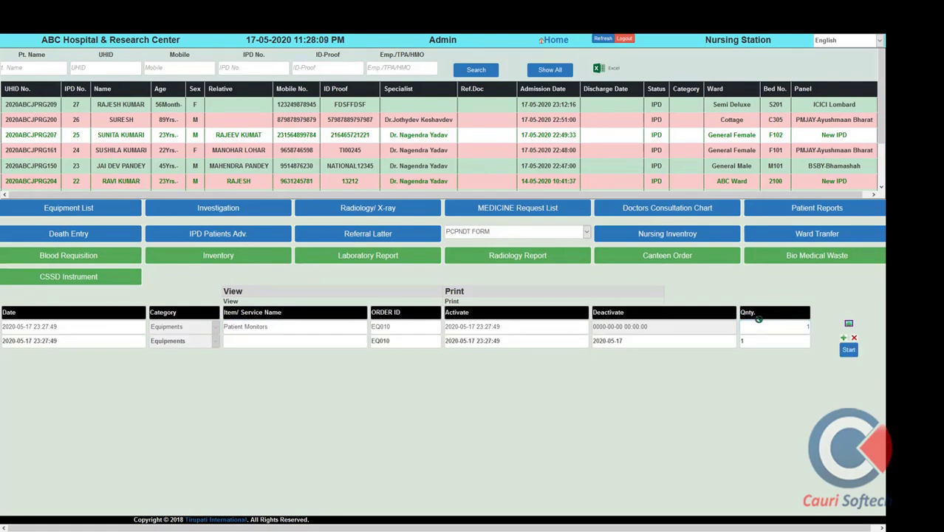
pyautogui.click(334, 339)
pyautogui.write('ox')
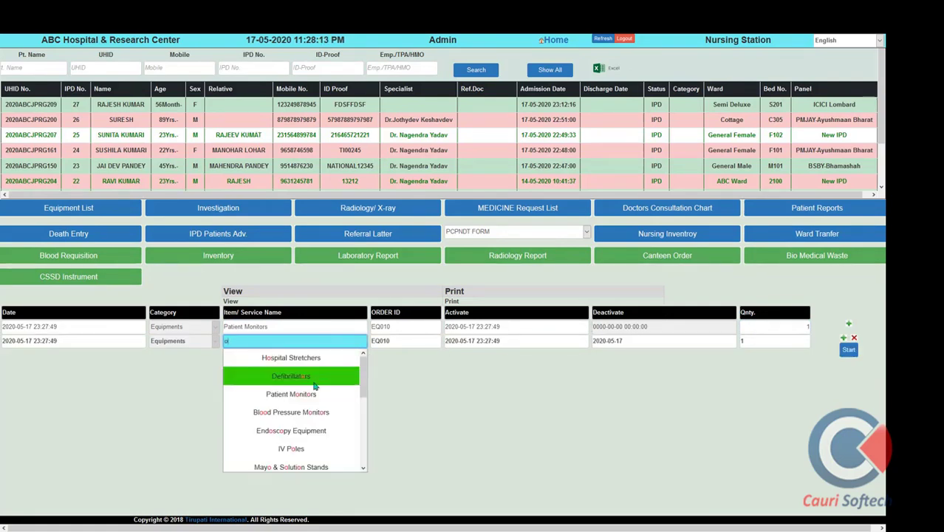
pyautogui.click(315, 377)
pyautogui.click(755, 338)
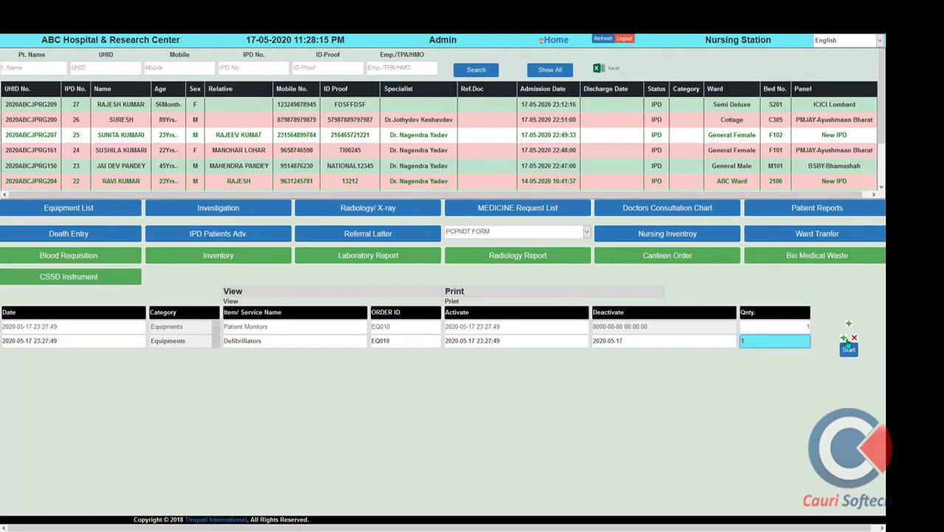
pyautogui.click(849, 349)
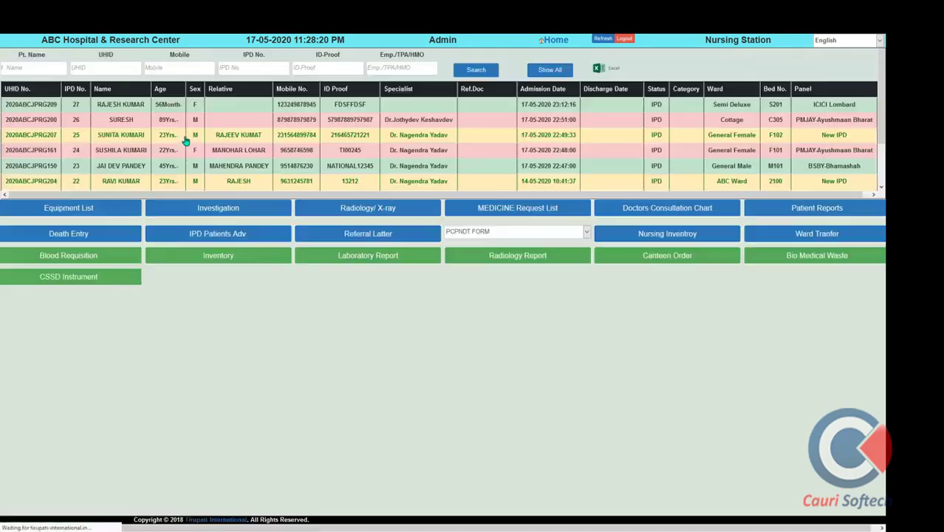
# Open a lab investigation order for the patient with CBC-Complete Blood Count and Lipid Profile
pyautogui.click(122, 138)
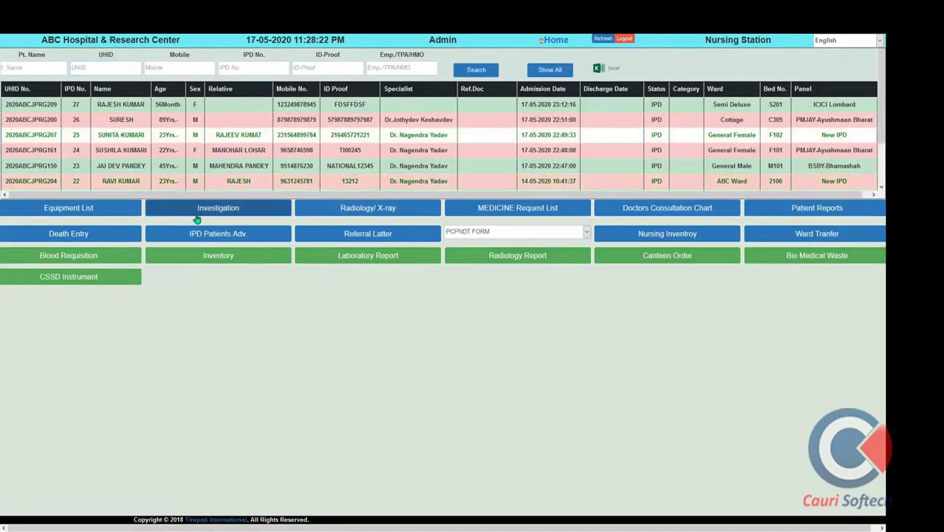
pyautogui.click(201, 211)
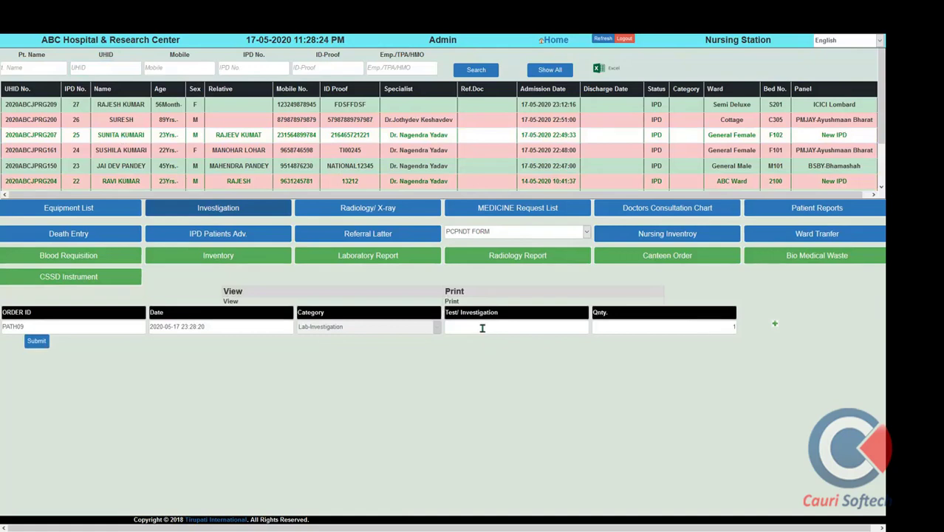
pyautogui.click(482, 328)
pyautogui.write('cbc')
pyautogui.click(485, 342)
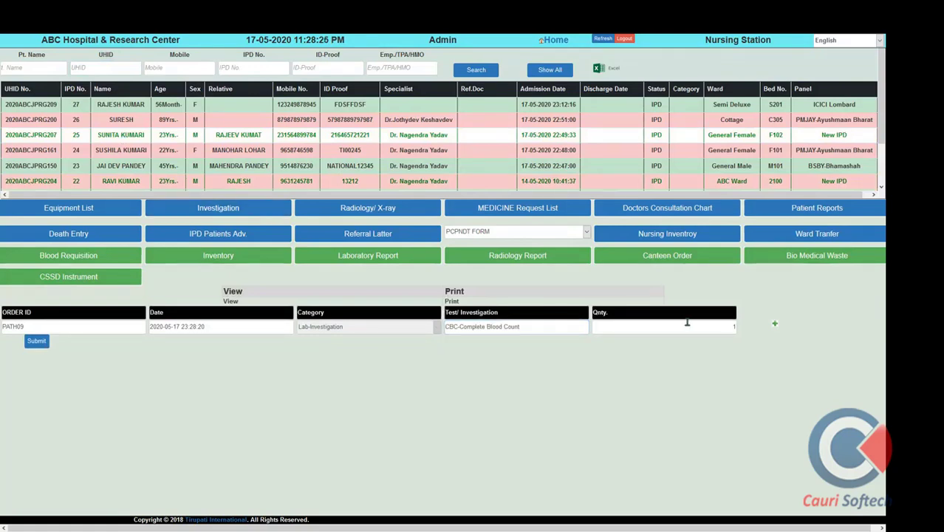
pyautogui.click(775, 323)
pyautogui.click(467, 340)
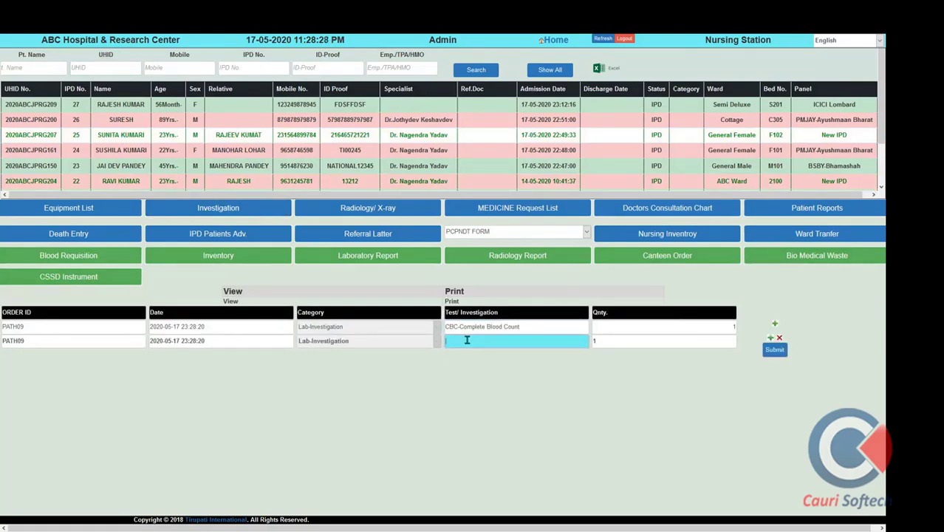
pyautogui.write('lipi')
pyautogui.click(496, 358)
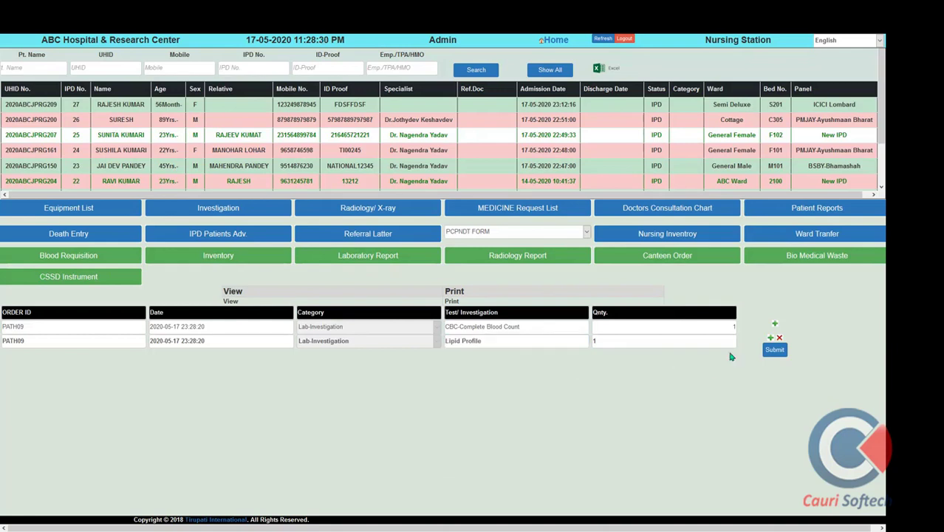
# Add LFT- Liver Function Test and Urine Routine Eamination, then submit the lab order
pyautogui.click(771, 337)
pyautogui.click(486, 360)
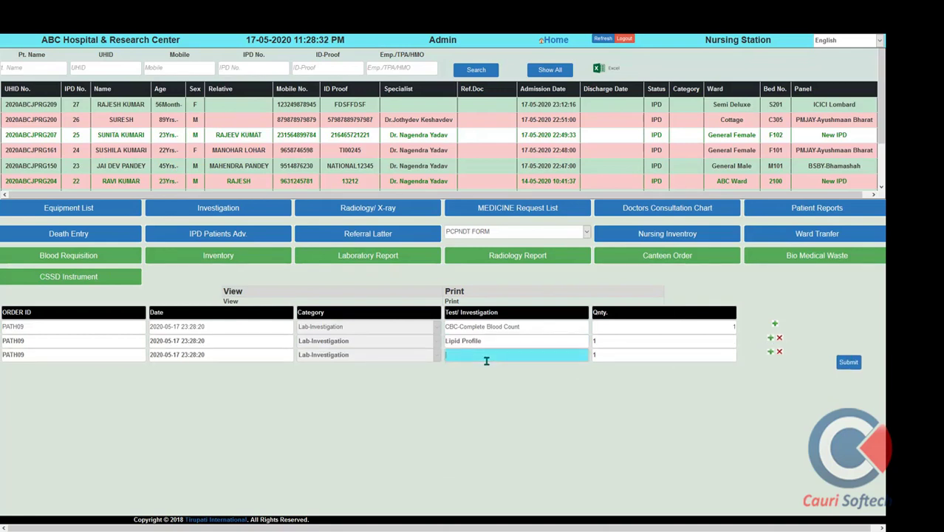
pyautogui.write('lft')
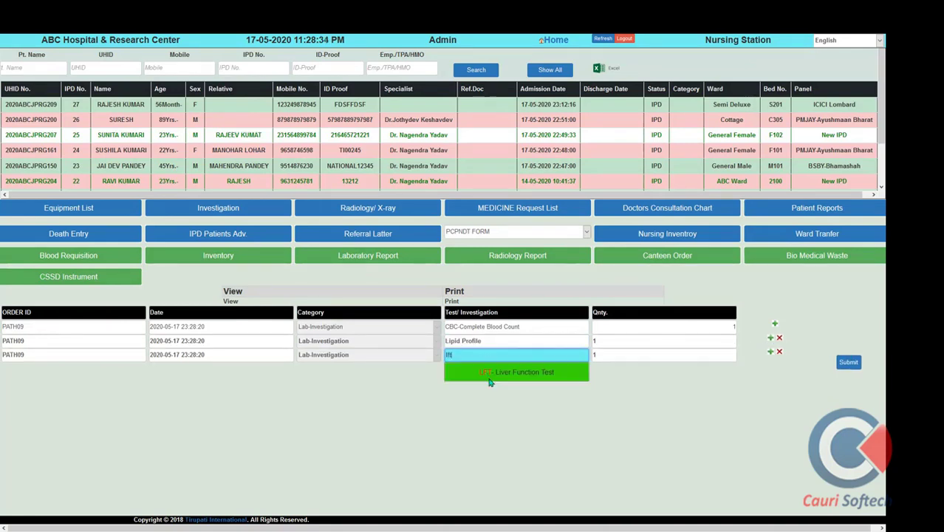
pyautogui.click(513, 373)
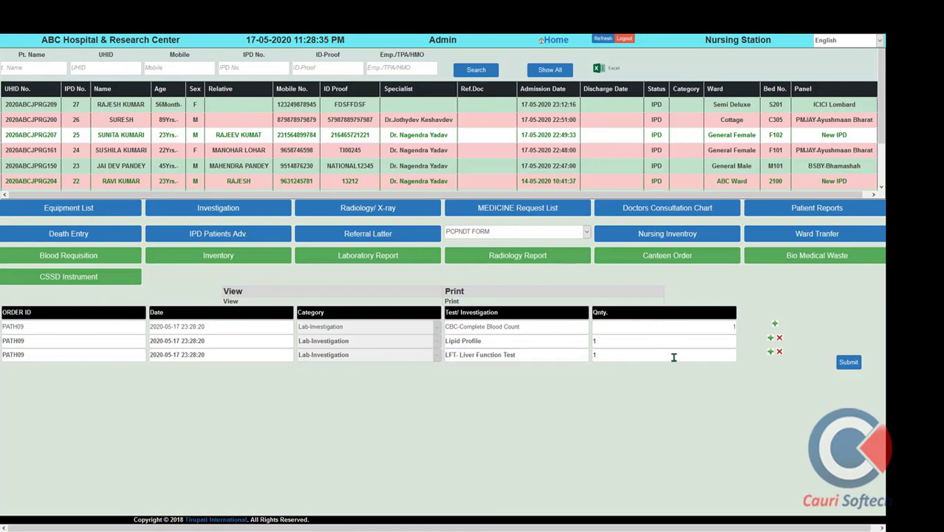
pyautogui.click(771, 353)
pyautogui.click(465, 369)
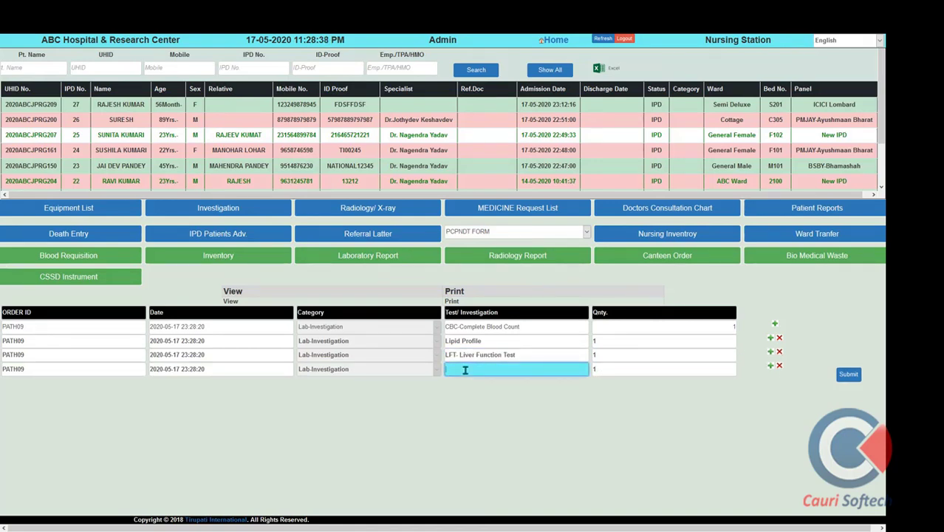
pyautogui.write('urine')
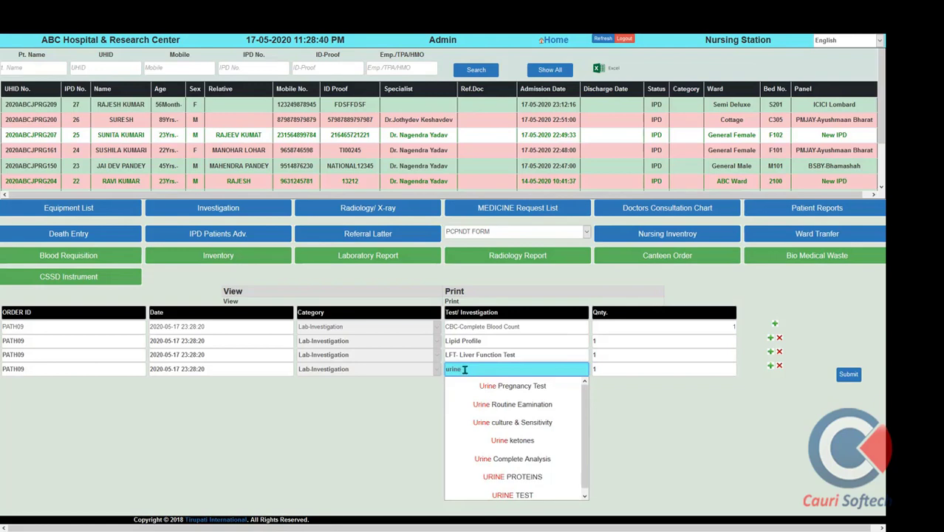
pyautogui.click(519, 399)
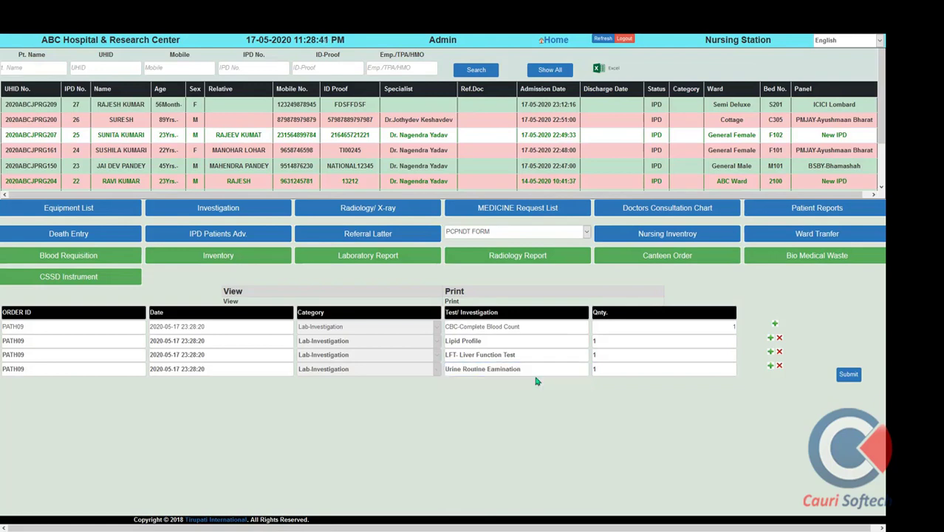
pyautogui.click(850, 377)
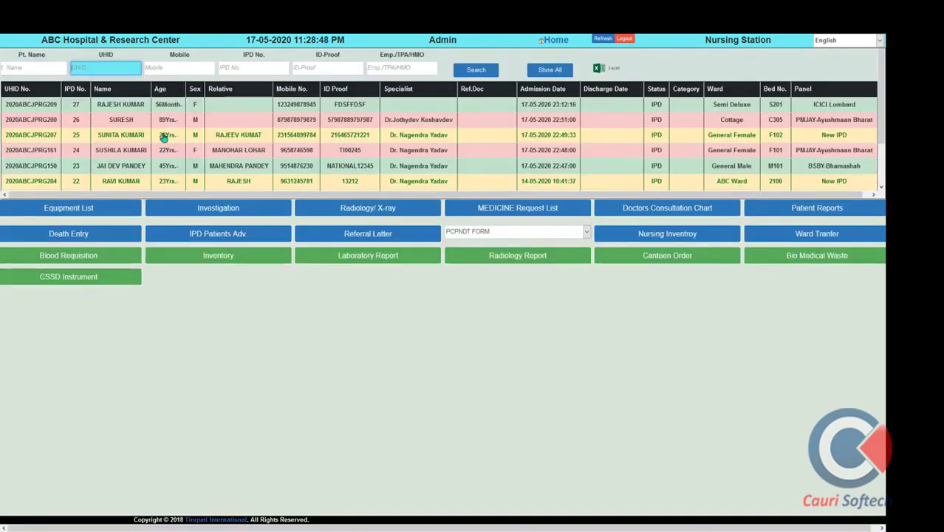
# Start a radiology order with category X-Ray and test X-RAY PELVIS (AP)
pyautogui.click(380, 213)
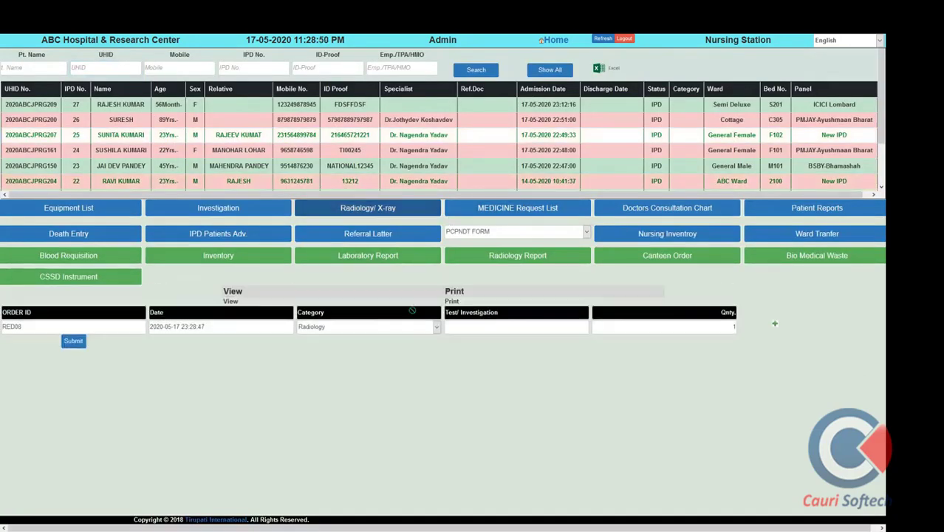
pyautogui.click(405, 330)
pyautogui.click(379, 360)
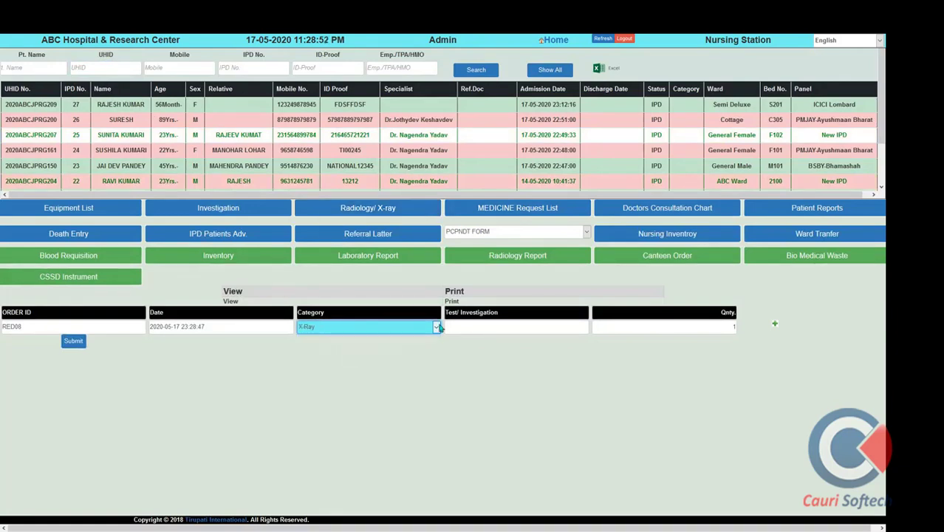
pyautogui.click(470, 326)
pyautogui.write('x')
pyautogui.click(473, 327)
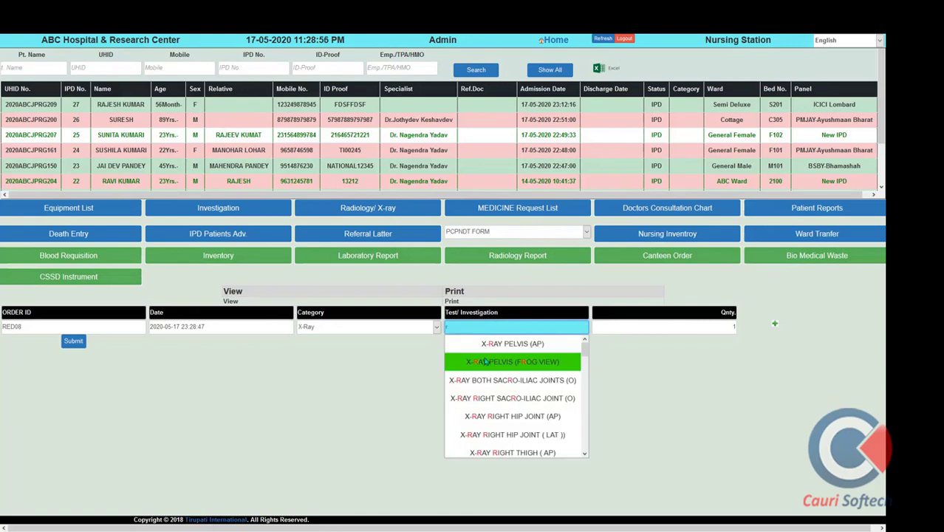
pyautogui.click(477, 359)
# Add a USG- Sonography line for USG-UltraSound and submit the radiology request
pyautogui.press('Return')
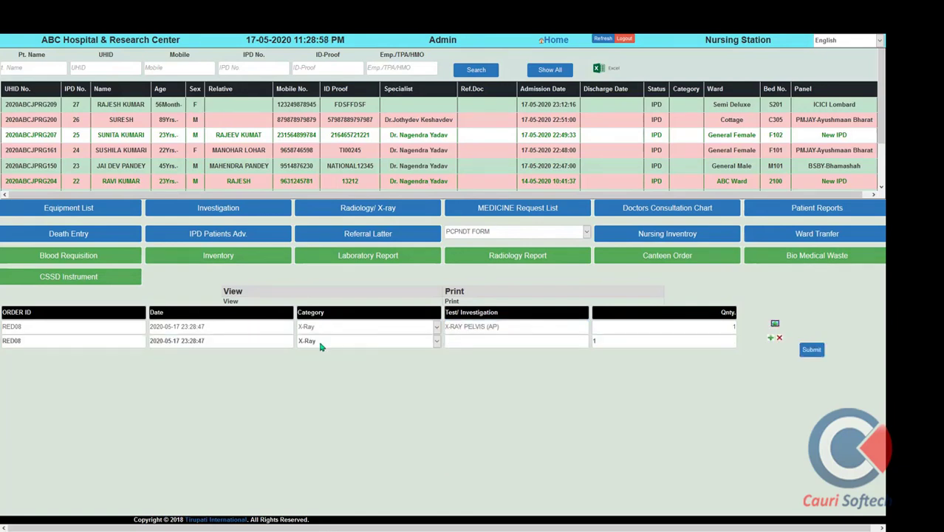
pyautogui.click(391, 341)
pyautogui.press('u')
pyautogui.press('Return')
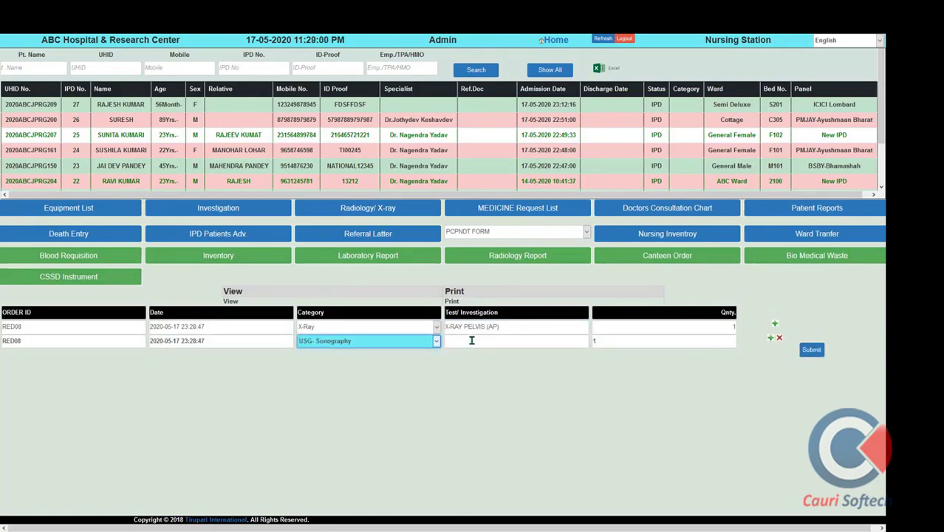
pyautogui.click(471, 340)
pyautogui.write('usg')
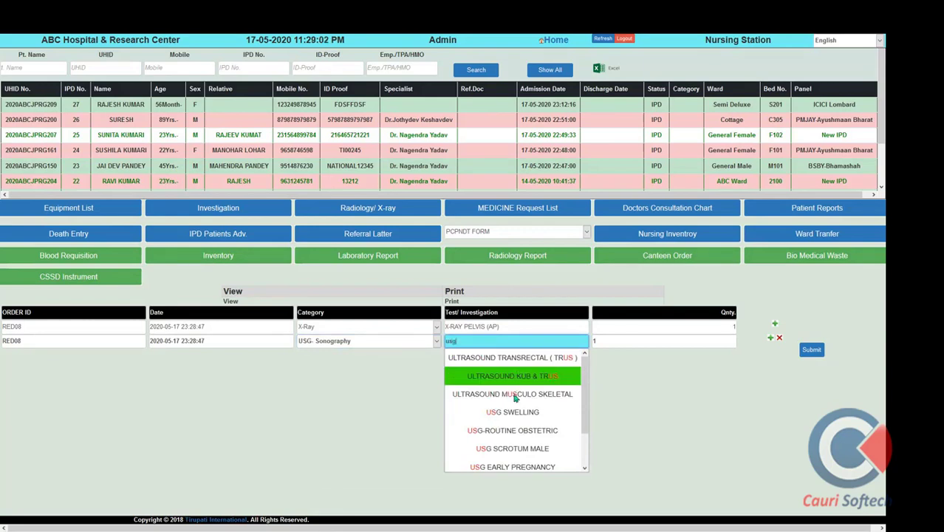
pyautogui.scroll(-3, 515, 399)
pyautogui.click(517, 447)
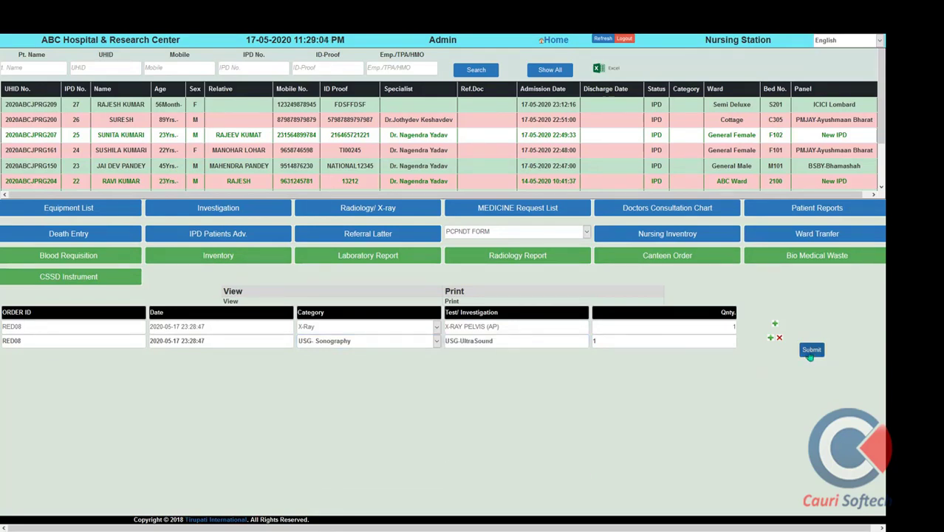
pyautogui.click(811, 352)
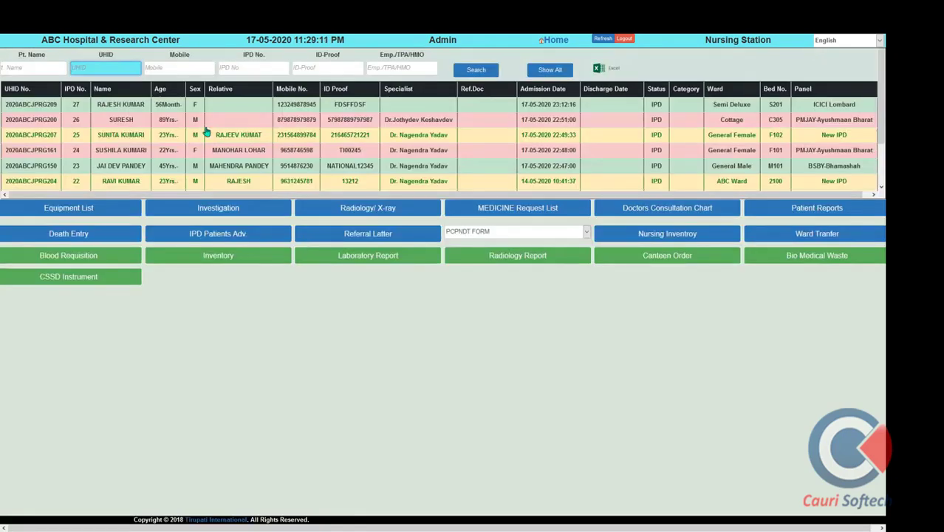
# Start a medicine request for IPD No. 25 with AFLAROSE 10 TAB, quantity 10
pyautogui.click(172, 141)
pyautogui.click(543, 214)
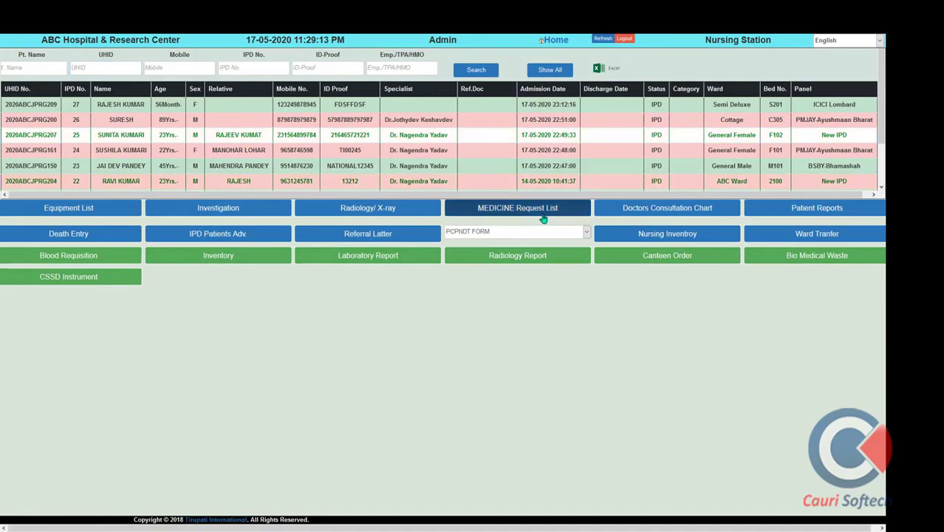
pyautogui.click(515, 326)
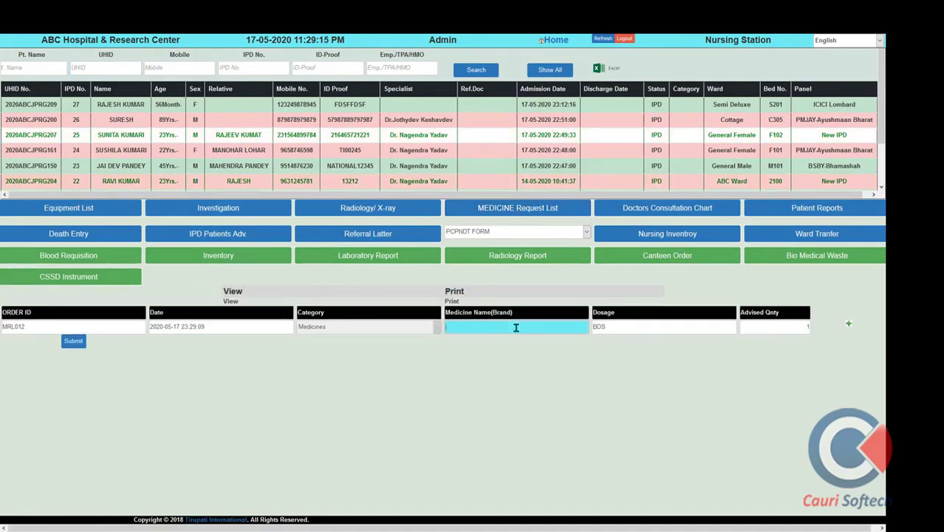
pyautogui.write('r')
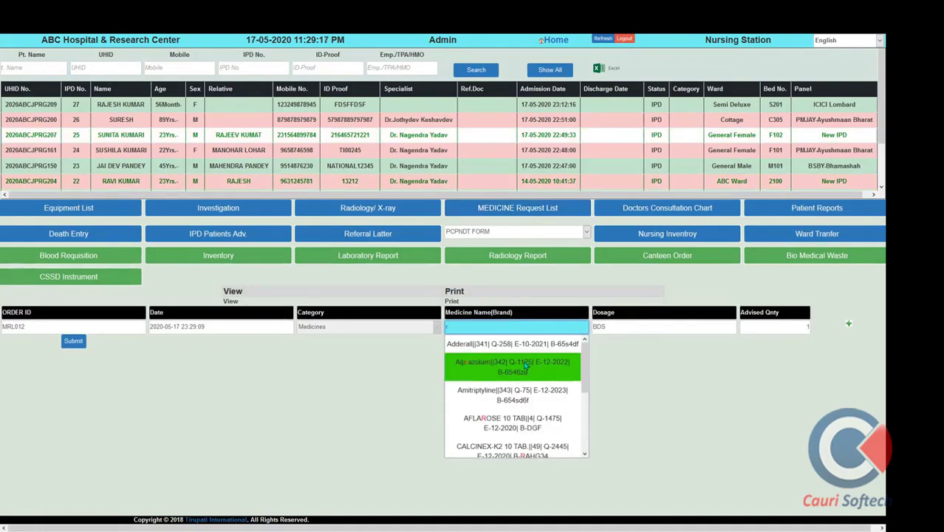
pyautogui.click(513, 423)
pyautogui.click(808, 325)
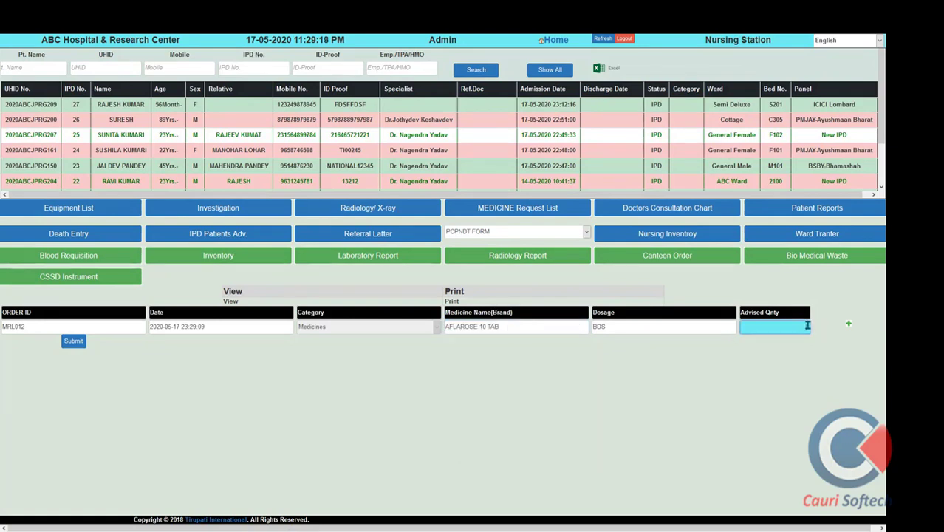
pyautogui.write('10')
pyautogui.press('Tab')
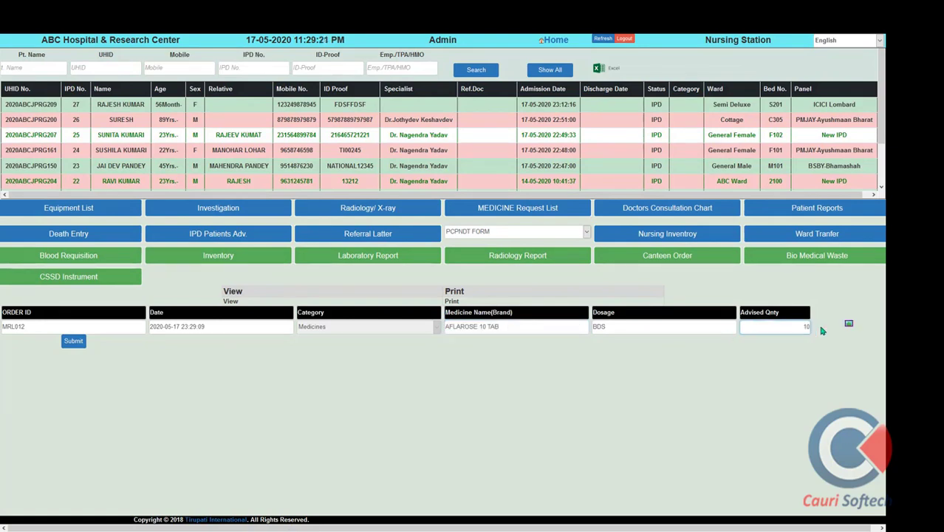
# Add CALPOL 750 MG with quantity 10 as the second medicine line
pyautogui.press('Return')
pyautogui.press('Tab')
pyautogui.press('Tab')
pyautogui.write('cal')
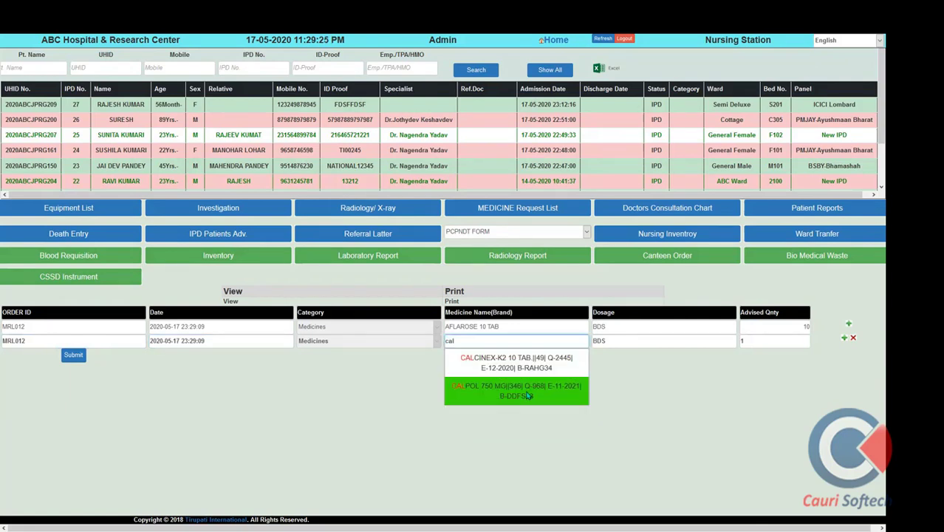
pyautogui.click(516, 391)
pyautogui.click(765, 340)
pyautogui.write('10')
pyautogui.press('Tab')
# Add a third AFLAROSE 10 TAB line with quantity 10 and submit the request
pyautogui.press('Return')
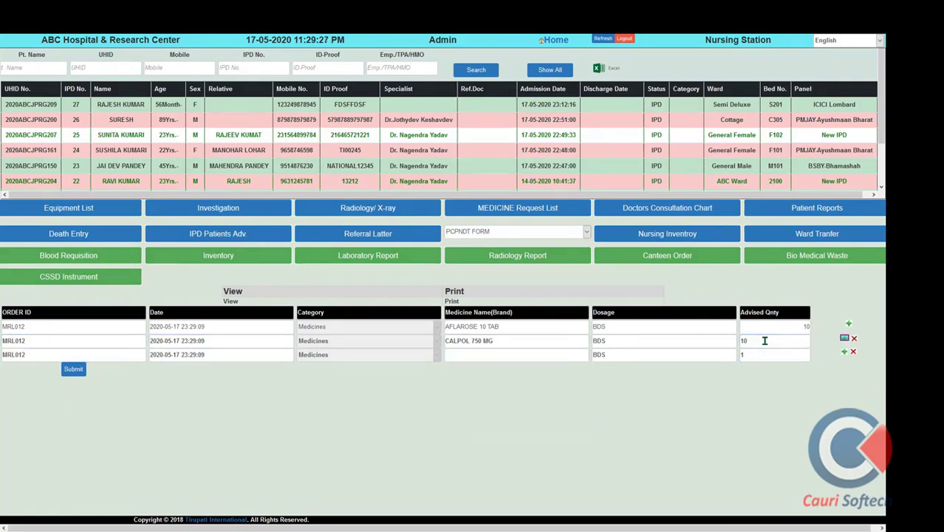
pyautogui.click(527, 354)
pyautogui.write('a')
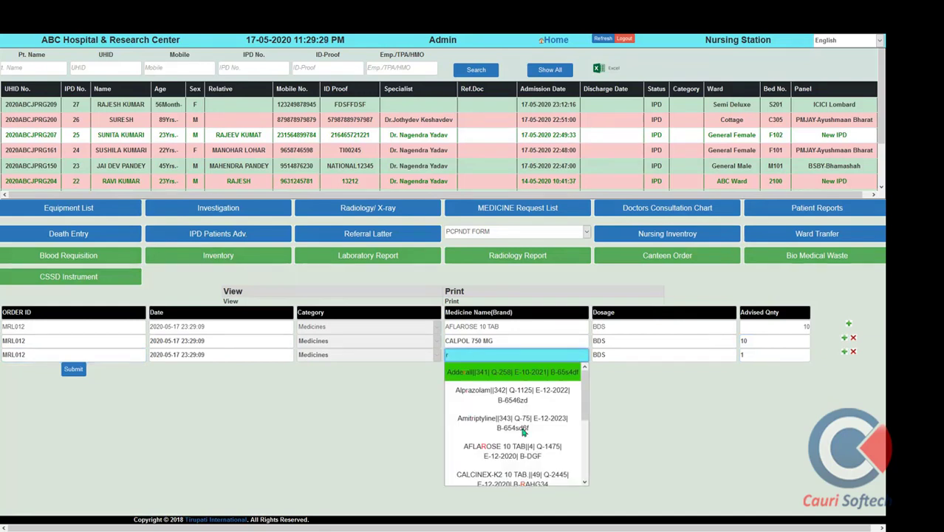
pyautogui.click(510, 447)
pyautogui.click(762, 357)
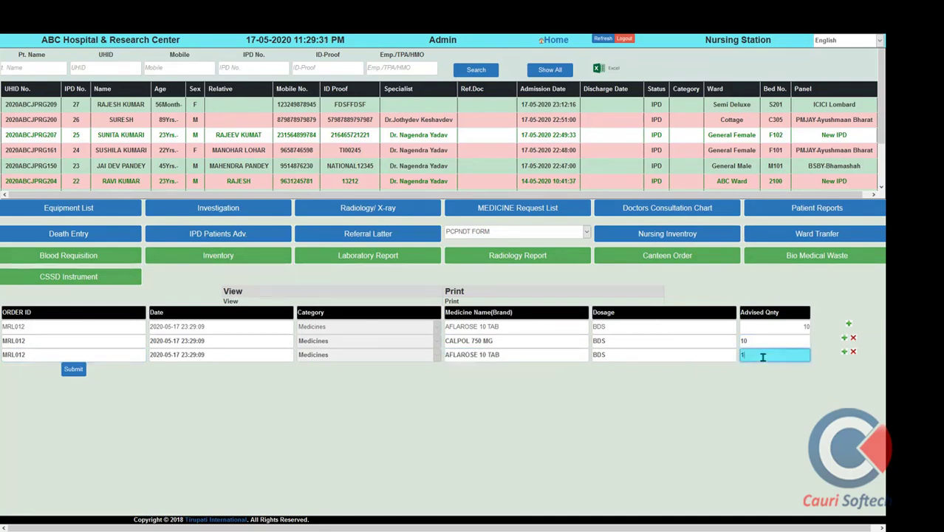
pyautogui.write('0')
pyautogui.click(73, 369)
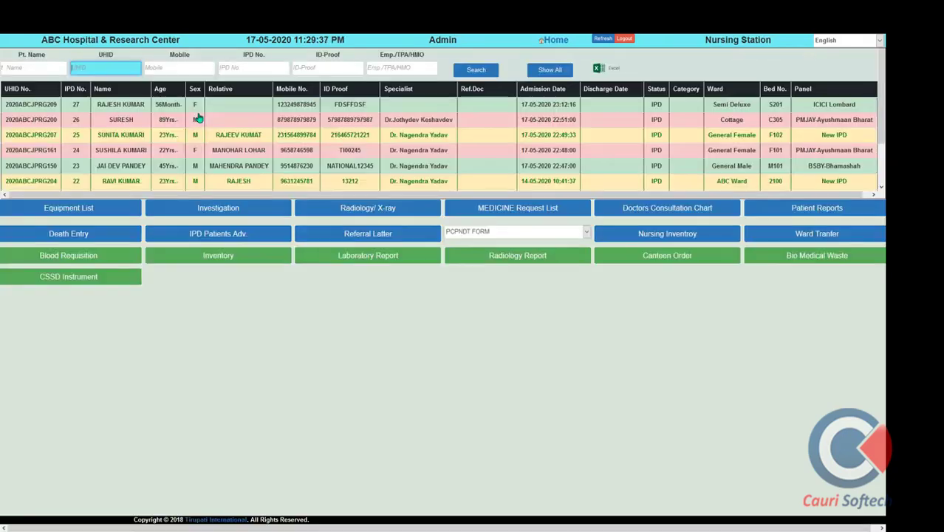
# In the Doctors Consultation Chart, add consultation-fee lines for the first two visiting doctors
pyautogui.click(636, 211)
pyautogui.click(509, 327)
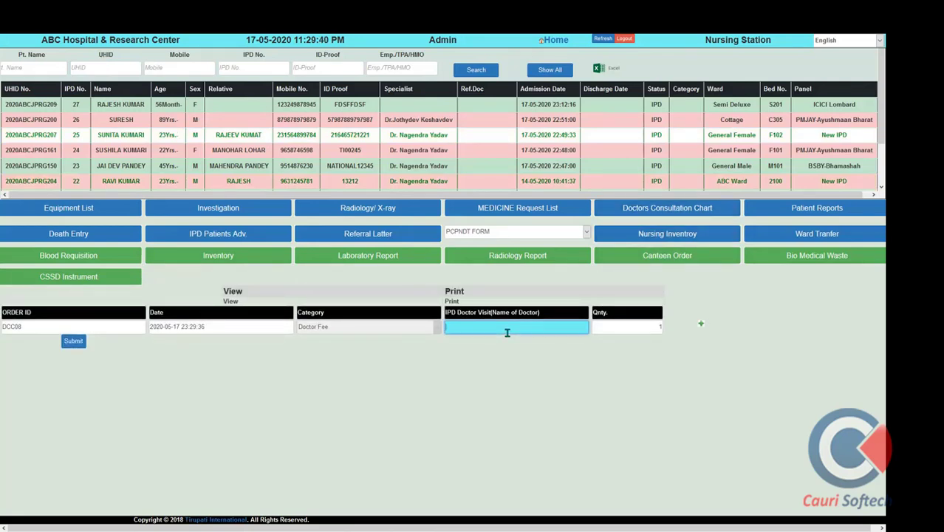
pyautogui.write('dr')
pyautogui.click(512, 362)
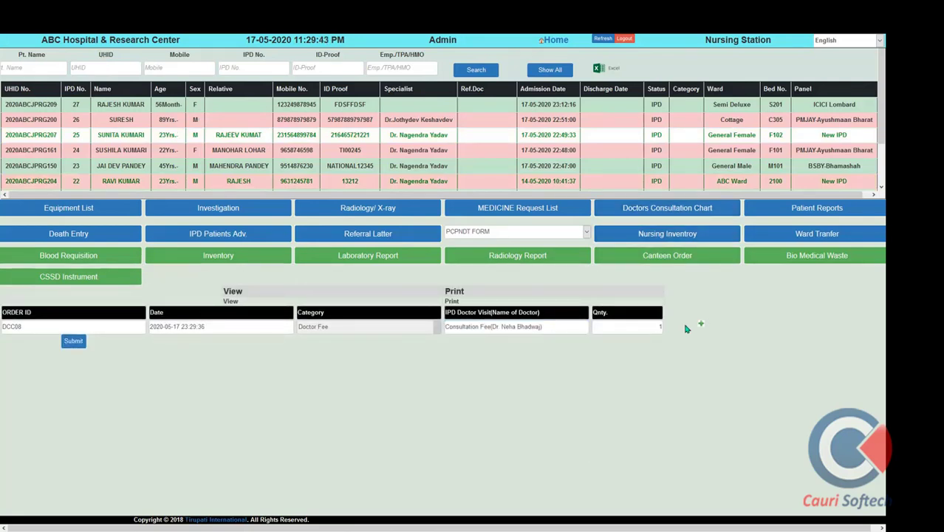
pyautogui.click(703, 327)
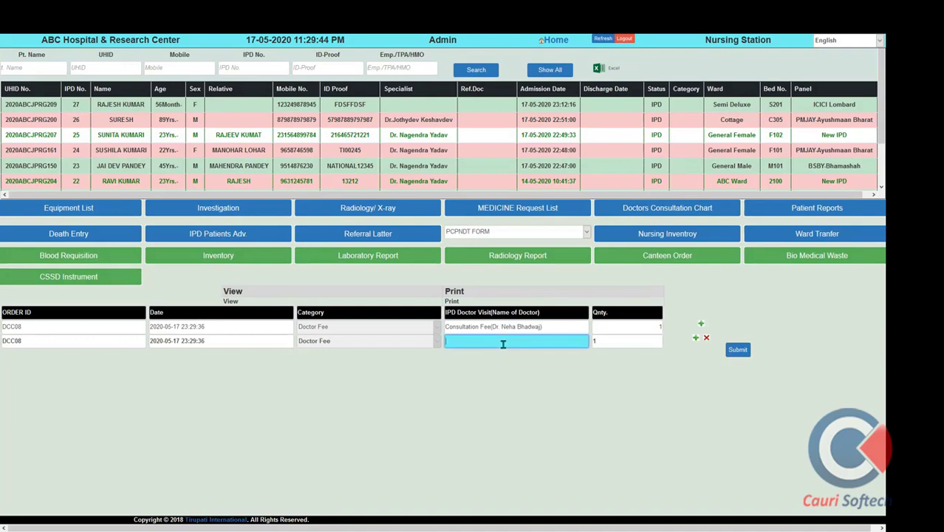
pyautogui.write('raje')
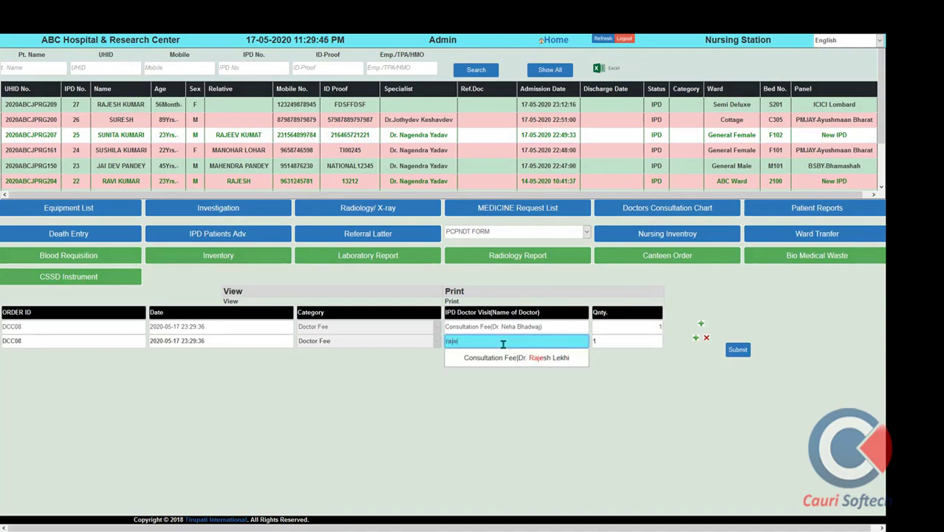
pyautogui.click(573, 358)
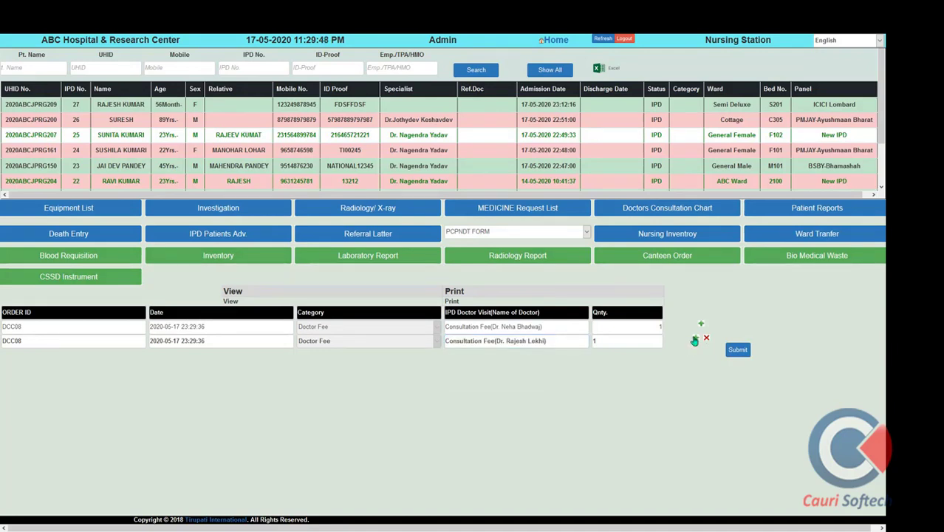
# Add a third doctor's consultation fee with quantity 2 and submit the charges
pyautogui.click(695, 339)
pyautogui.click(502, 360)
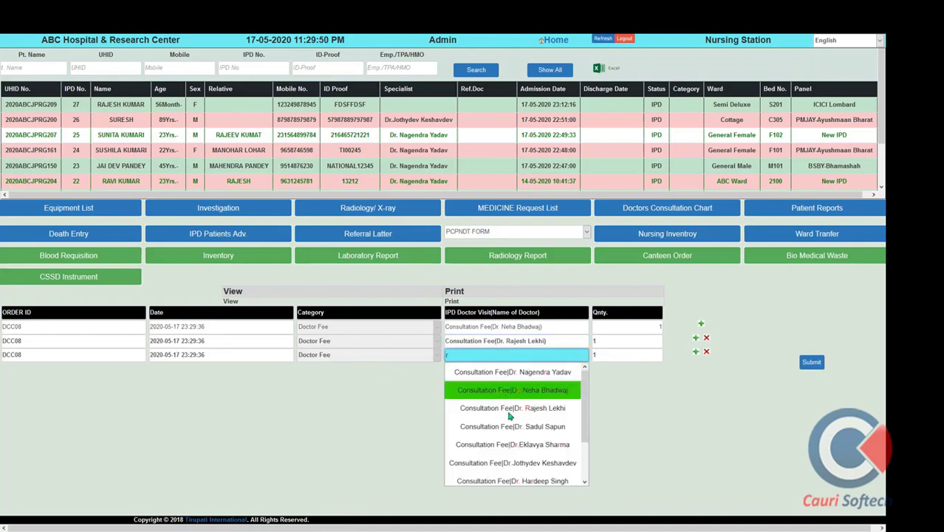
pyautogui.click(509, 461)
pyautogui.click(624, 356)
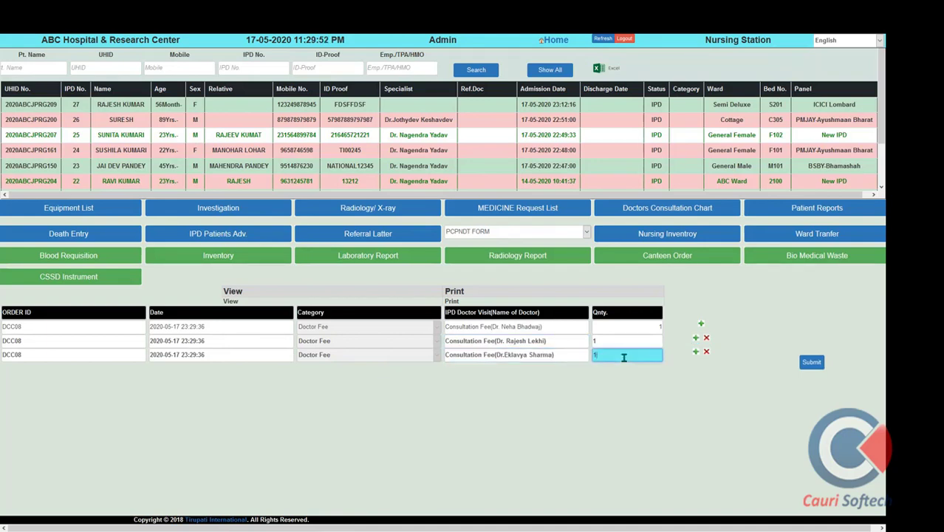
pyautogui.click(813, 366)
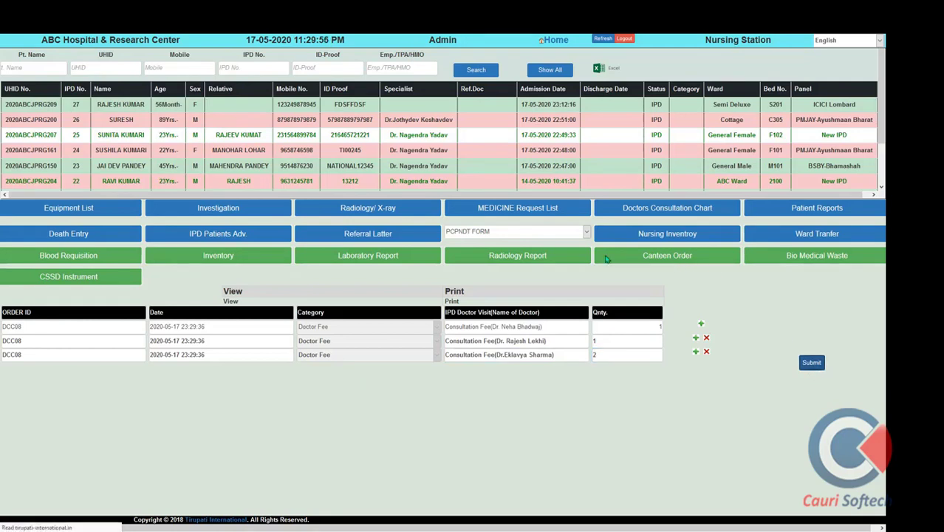
pyautogui.click(606, 258)
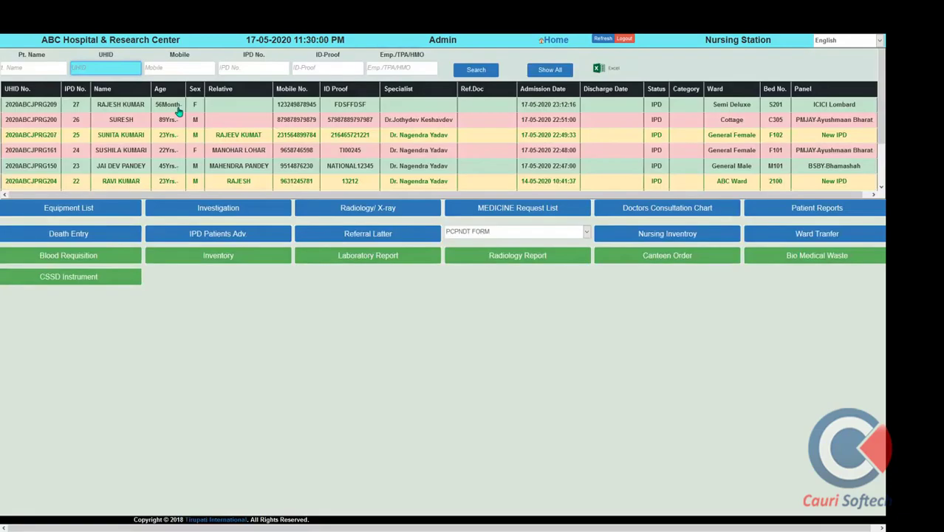
pyautogui.click(822, 214)
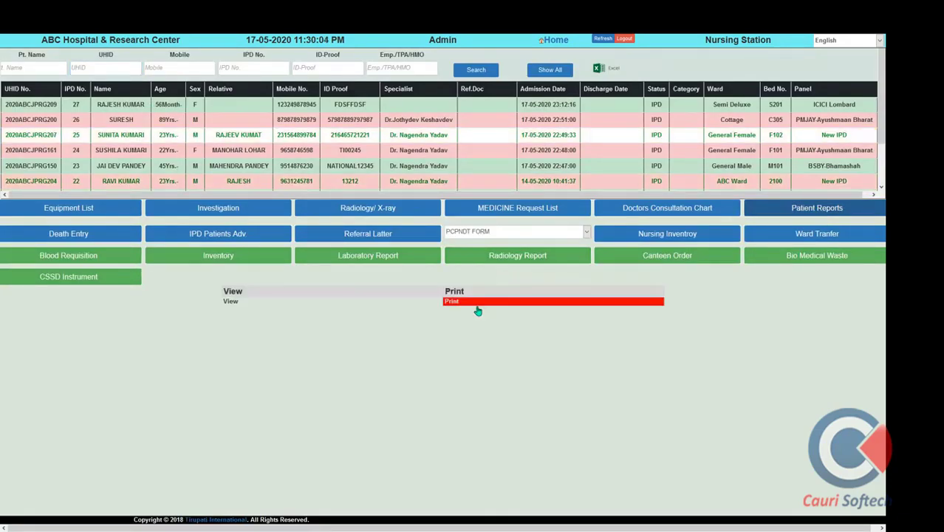
pyautogui.click(229, 304)
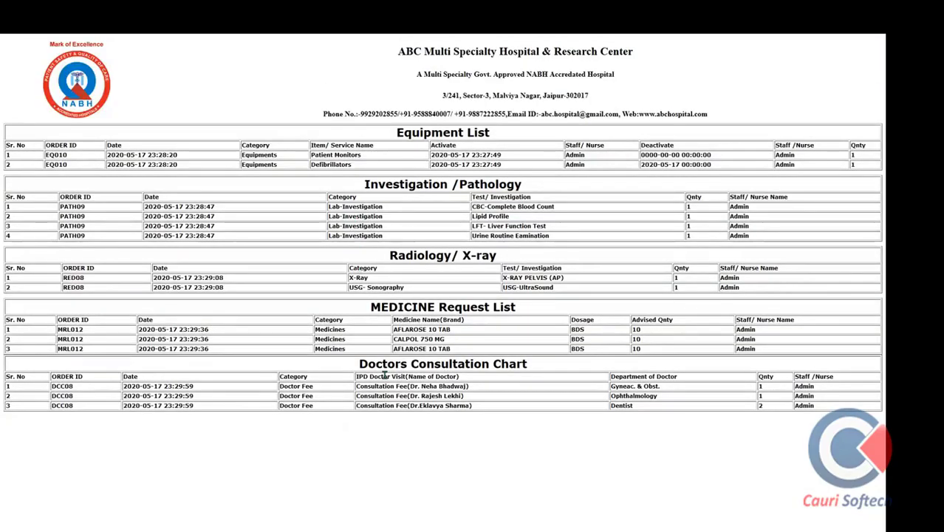
pyautogui.scroll(3, 385, 376)
pyautogui.moveTo(210, 38)
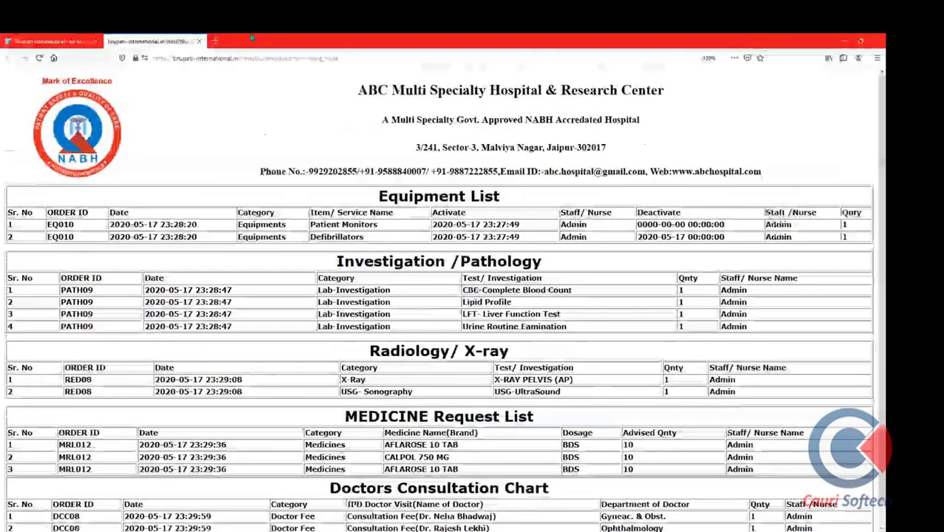
pyautogui.click(199, 41)
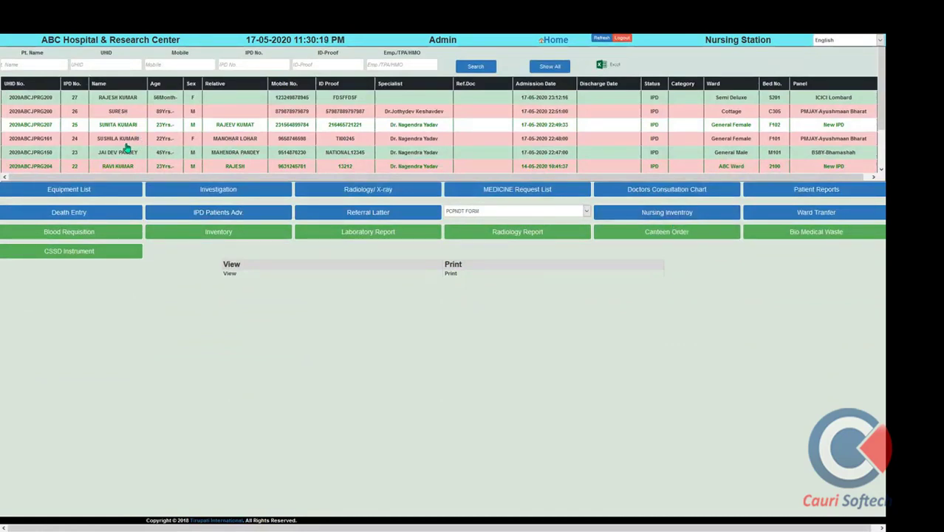
# Issue one Clamps inventory item to the patient in bed F101 and acknowledge the confirmation
pyautogui.click(125, 142)
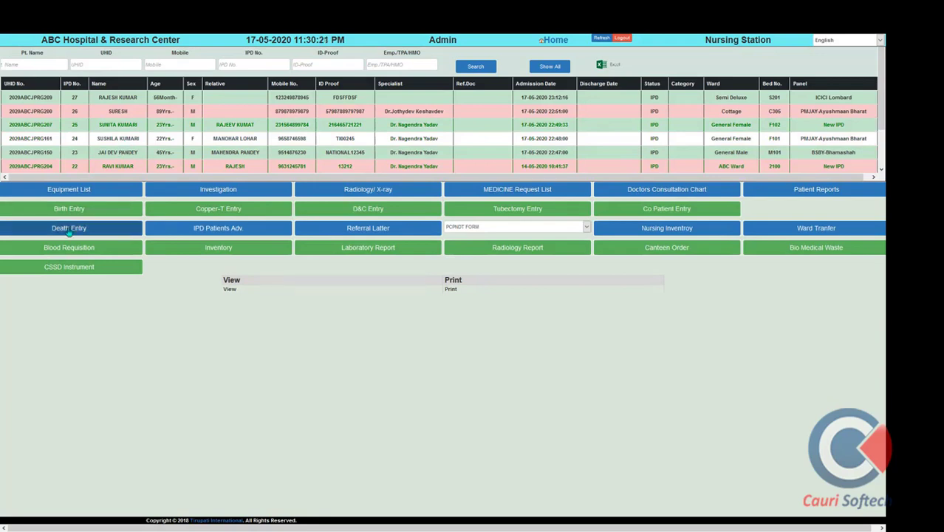
pyautogui.click(229, 250)
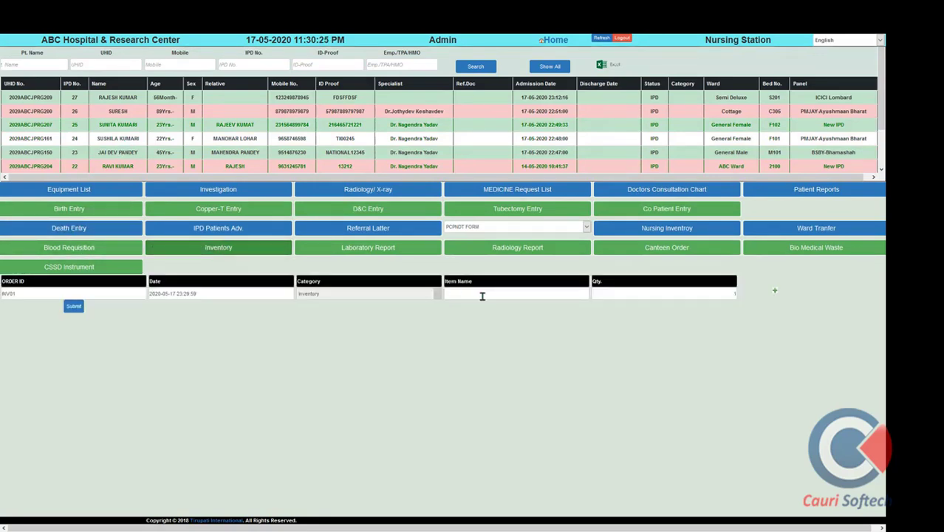
pyautogui.click(482, 296)
pyautogui.write('c')
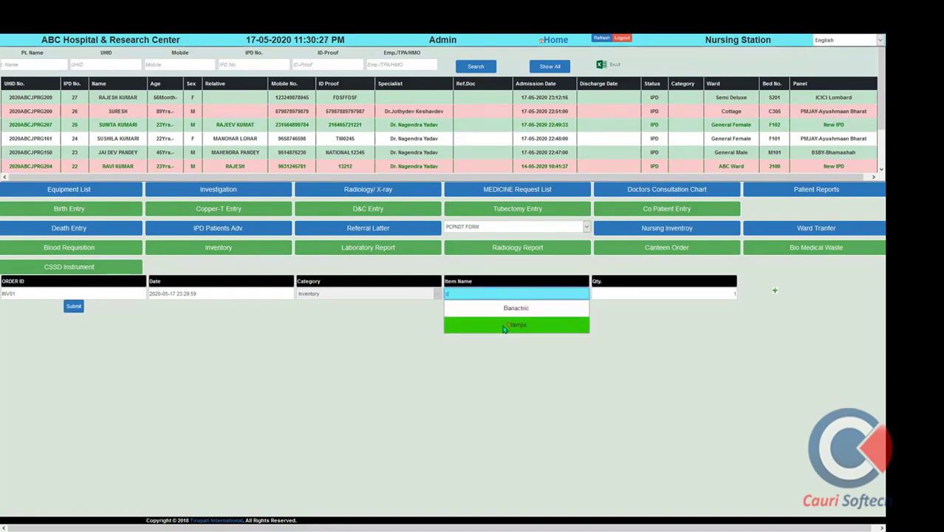
pyautogui.click(503, 326)
pyautogui.click(74, 306)
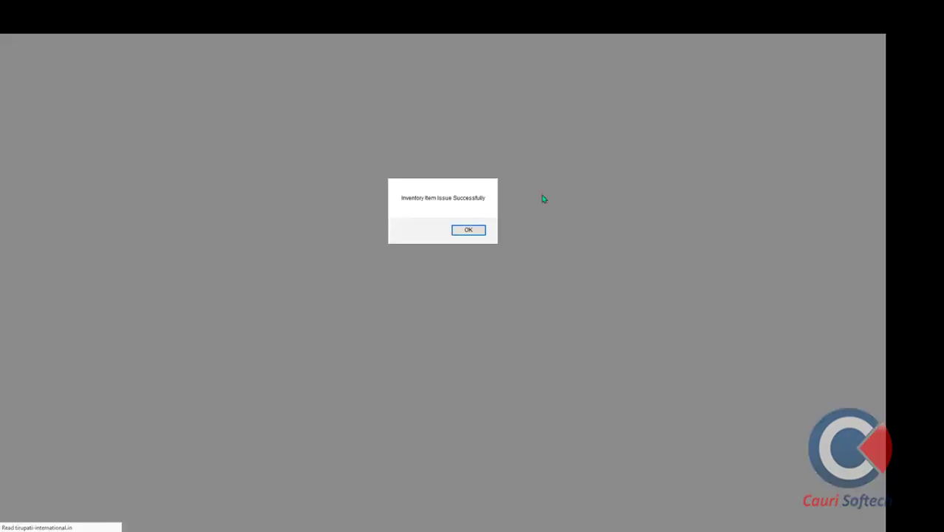
pyautogui.click(467, 231)
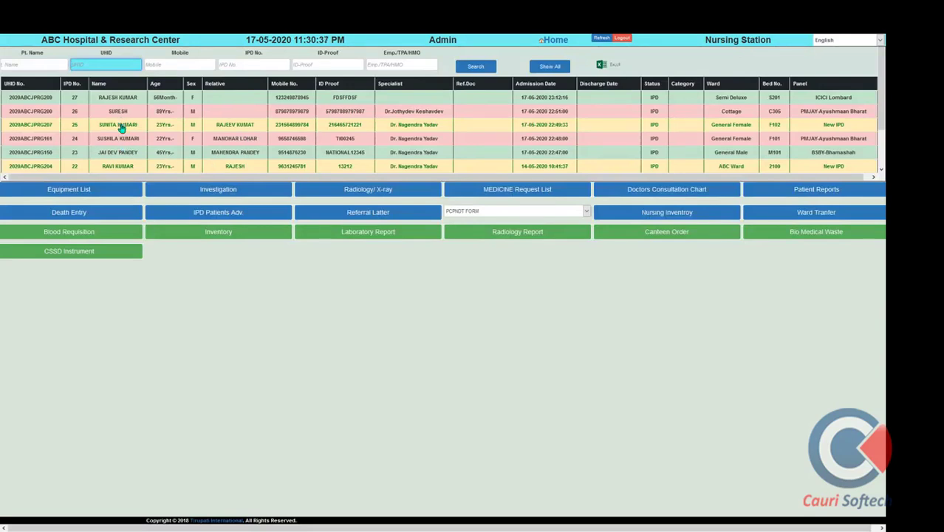
# Select the patient in bed F102 and show the Nursing Inventory stock table
pyautogui.click(122, 127)
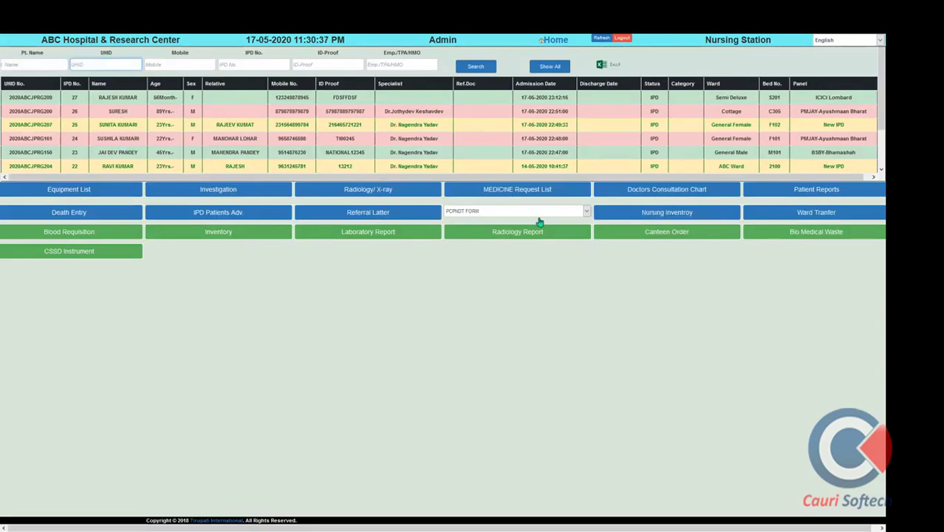
pyautogui.click(699, 215)
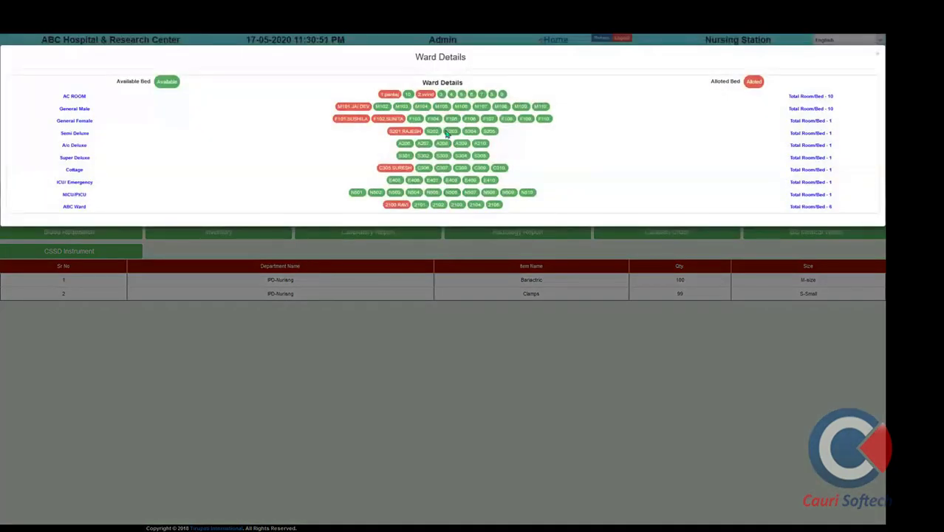
# Transfer the patient to a free ICU/Emergency bed with a transfer remark and confirm
pyautogui.click(413, 181)
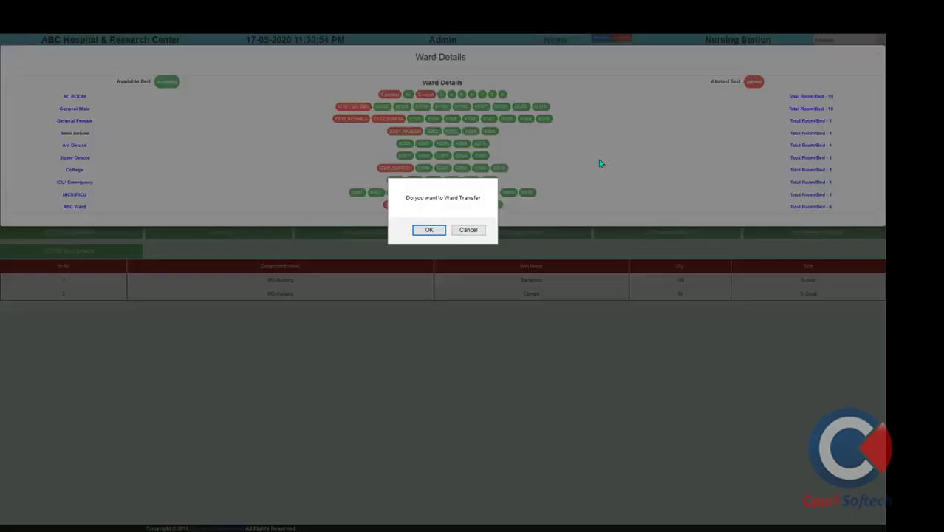
pyautogui.click(429, 230)
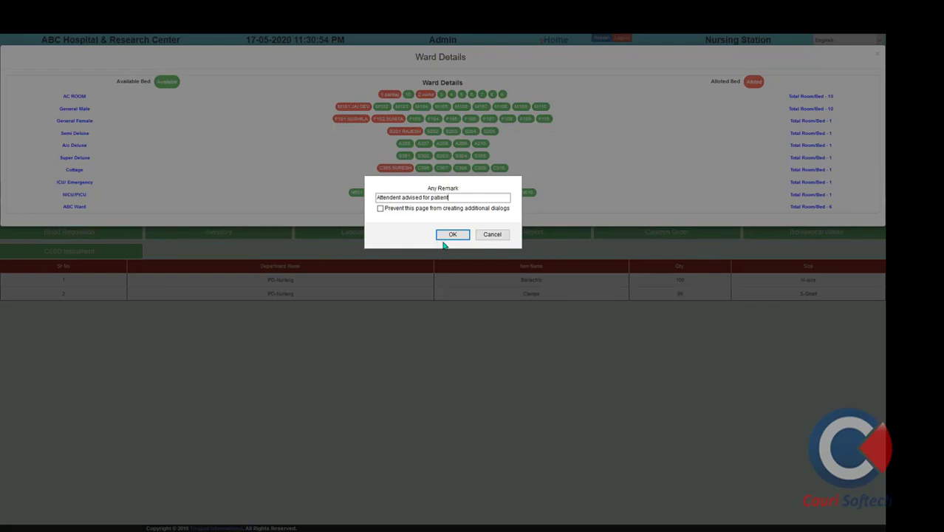
pyautogui.click(451, 235)
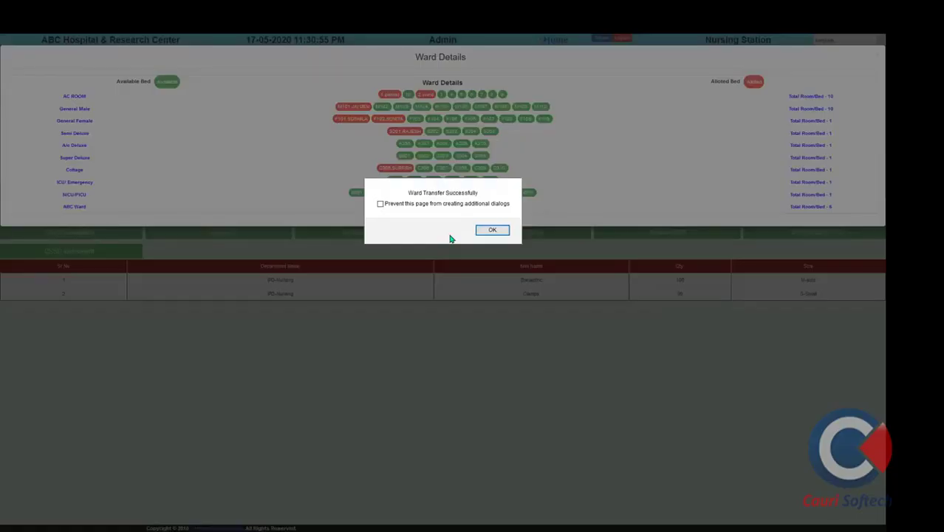
pyautogui.click(494, 230)
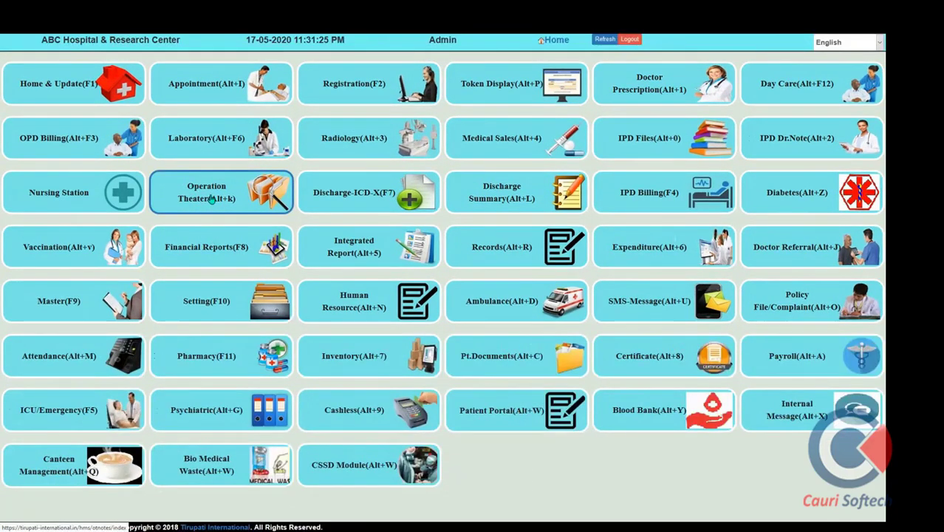
pyautogui.click(211, 199)
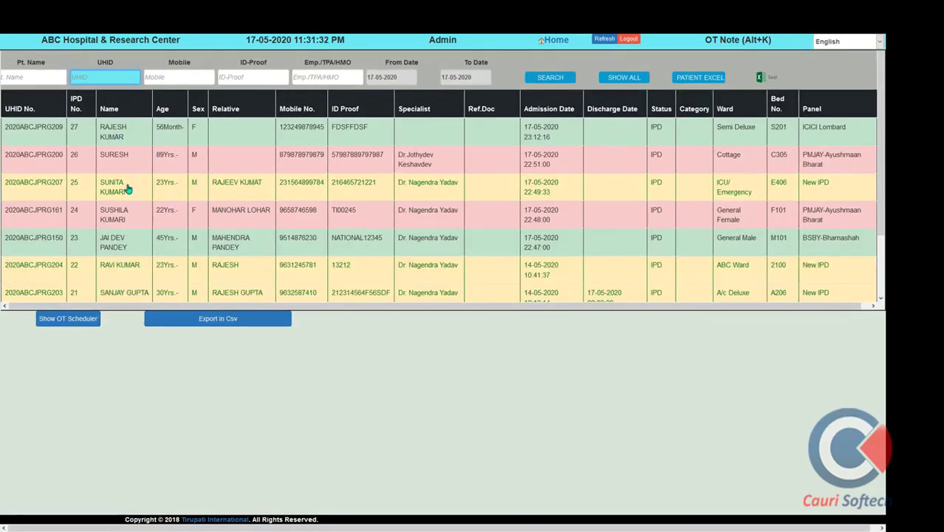
pyautogui.click(127, 189)
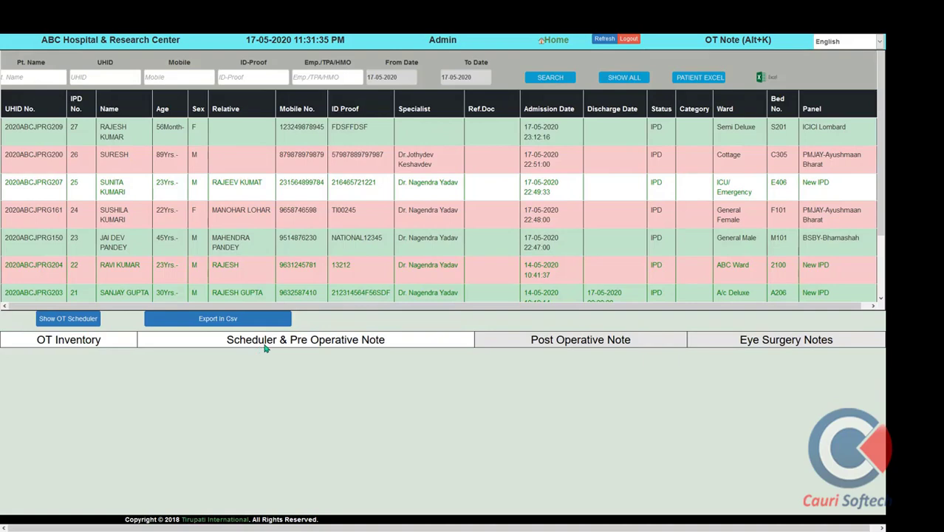
pyautogui.click(288, 344)
pyautogui.scroll(-2, 332, 310)
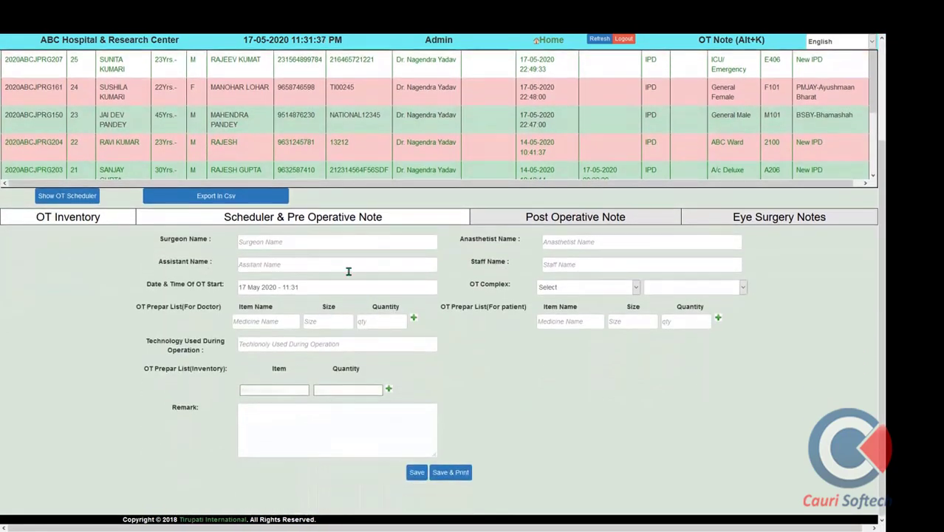
pyautogui.click(582, 222)
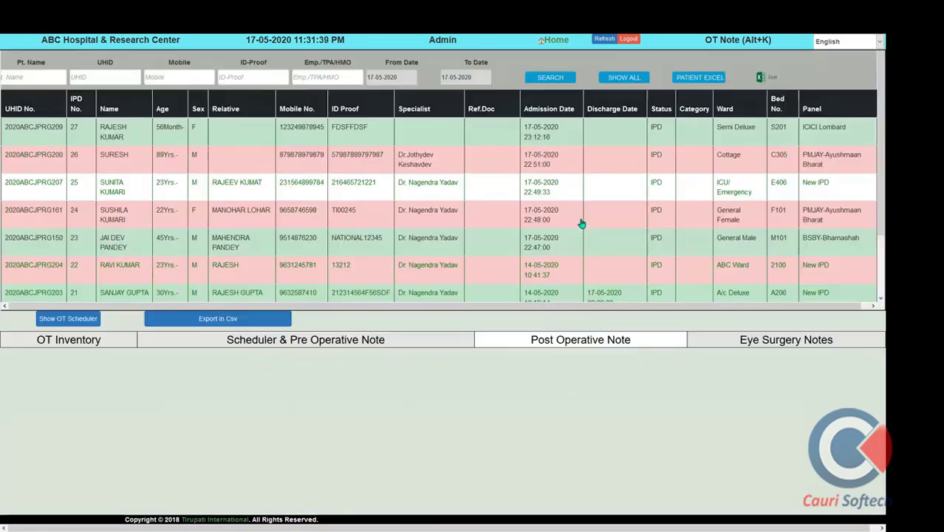
pyautogui.scroll(-5, 600, 381)
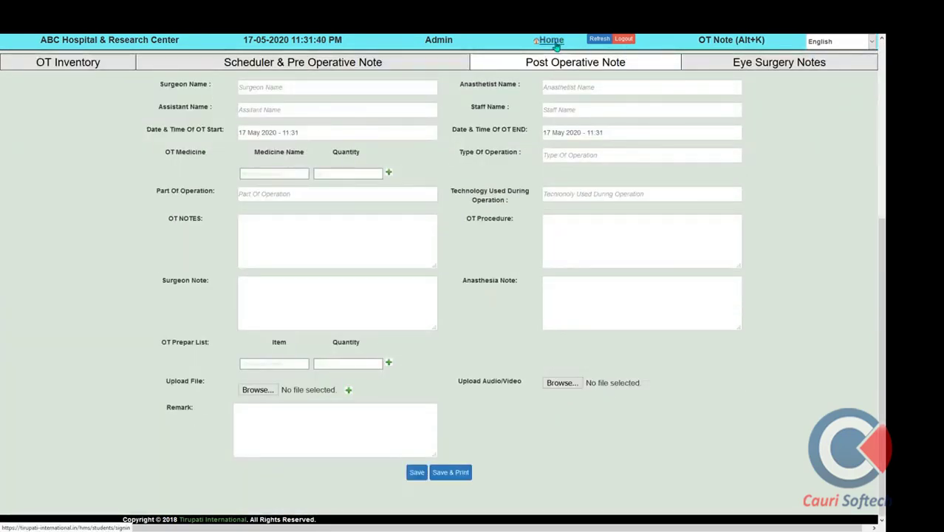
pyautogui.scroll(5, 551, 397)
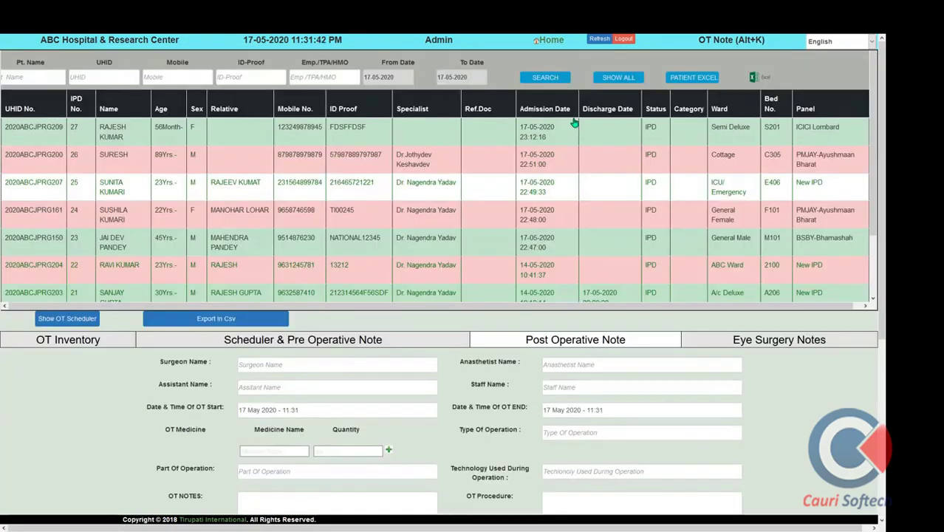
pyautogui.click(551, 40)
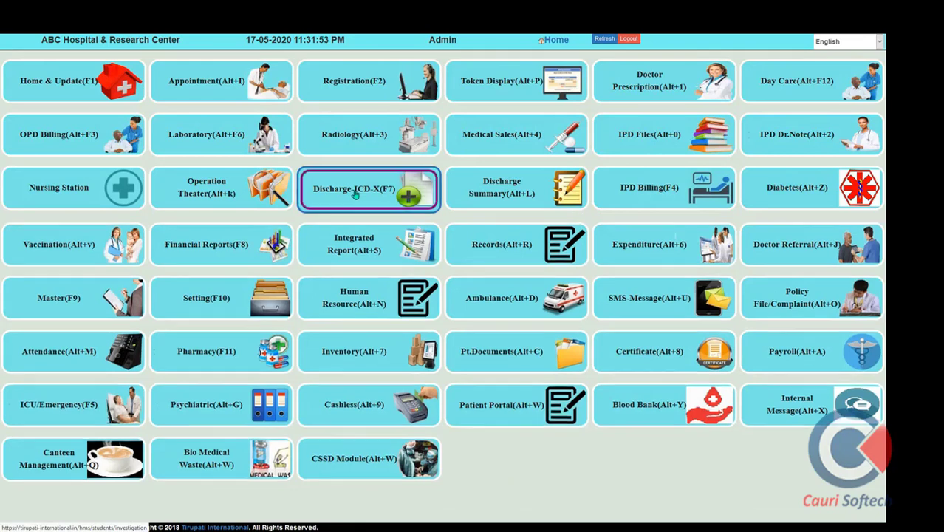
pyautogui.click(354, 193)
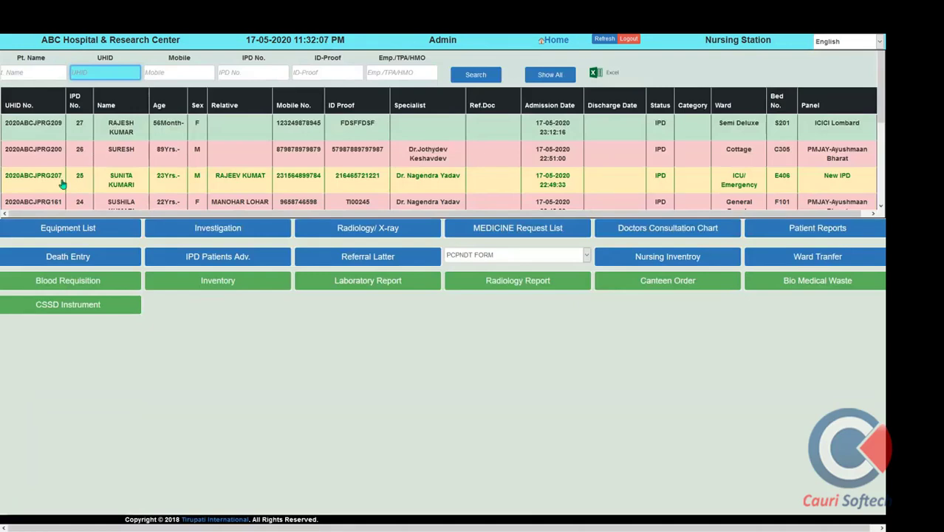
pyautogui.doubleClick(34, 184)
pyautogui.hotkey('ctrl', 'c')
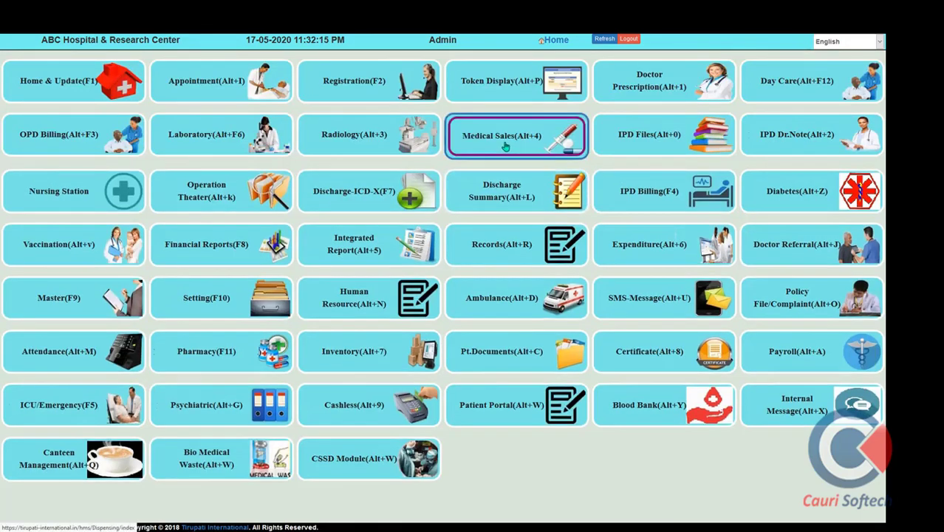
# In Medical Sales, search the patient's UHID and open their billing record
pyautogui.click(505, 147)
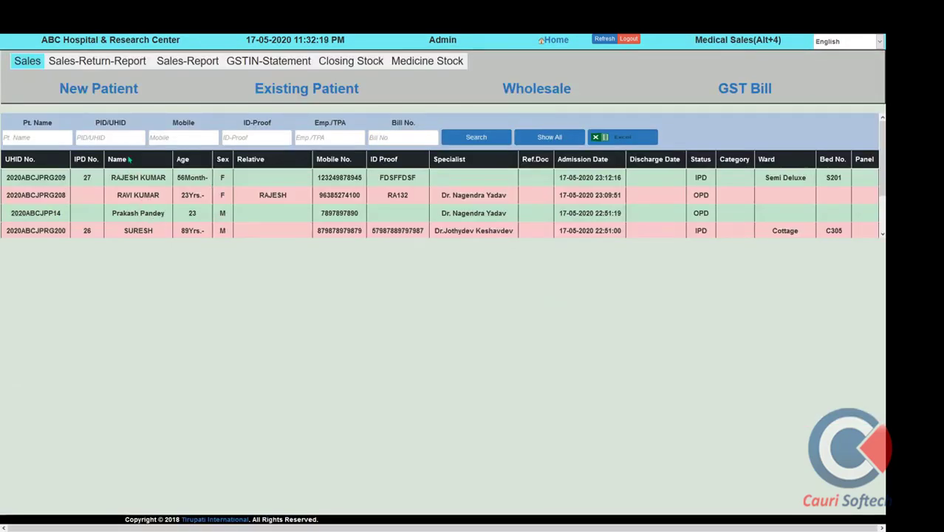
pyautogui.click(88, 139)
pyautogui.write('2020ABCJPRG207')
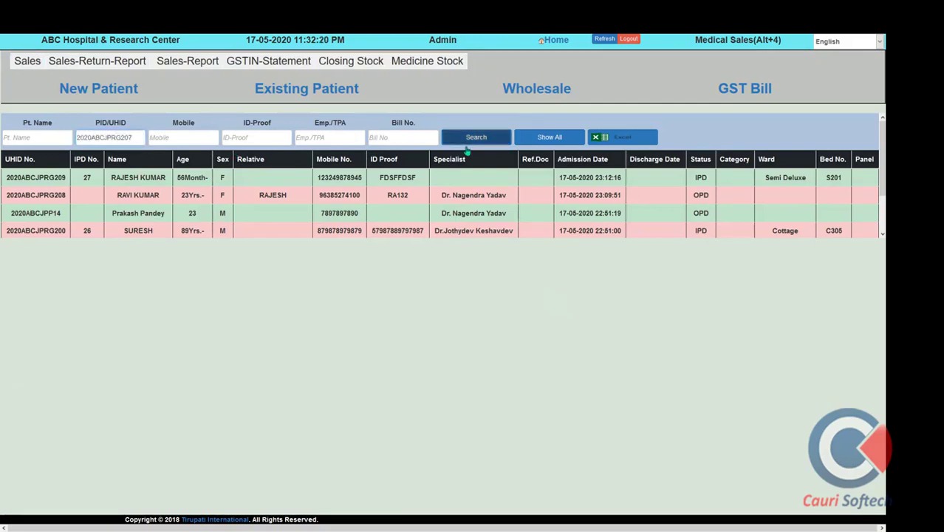
pyautogui.click(476, 137)
pyautogui.click(79, 175)
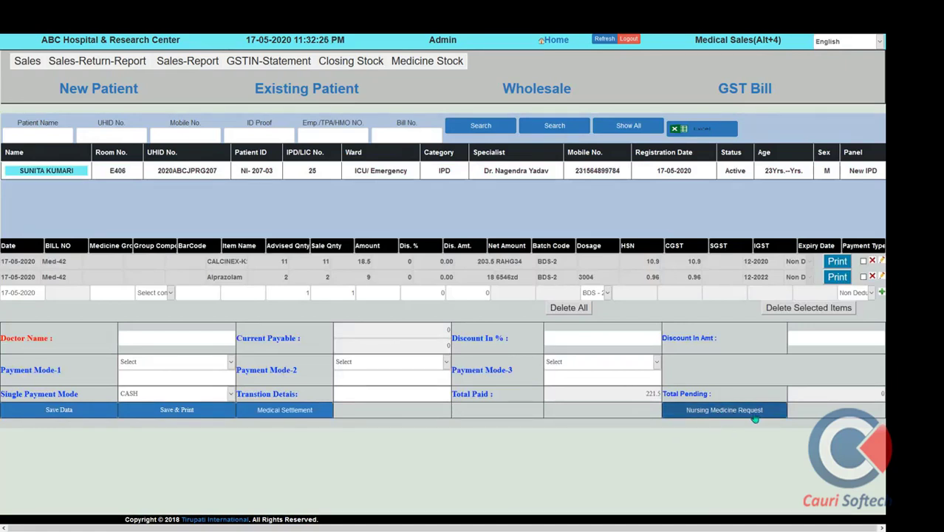
# Bill the nursing medicine request for 717.00, save with receipt, and close the receipt preview
pyautogui.click(751, 418)
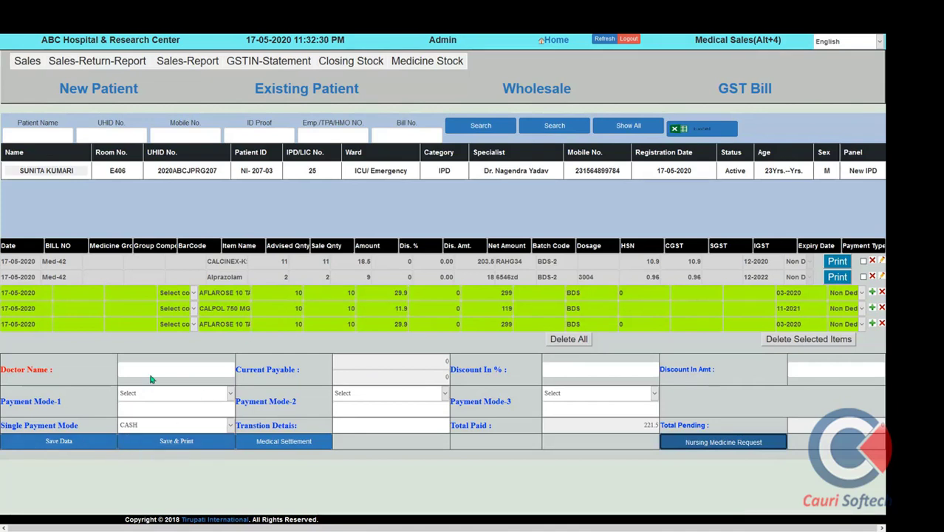
pyautogui.click(151, 449)
pyautogui.click(196, 442)
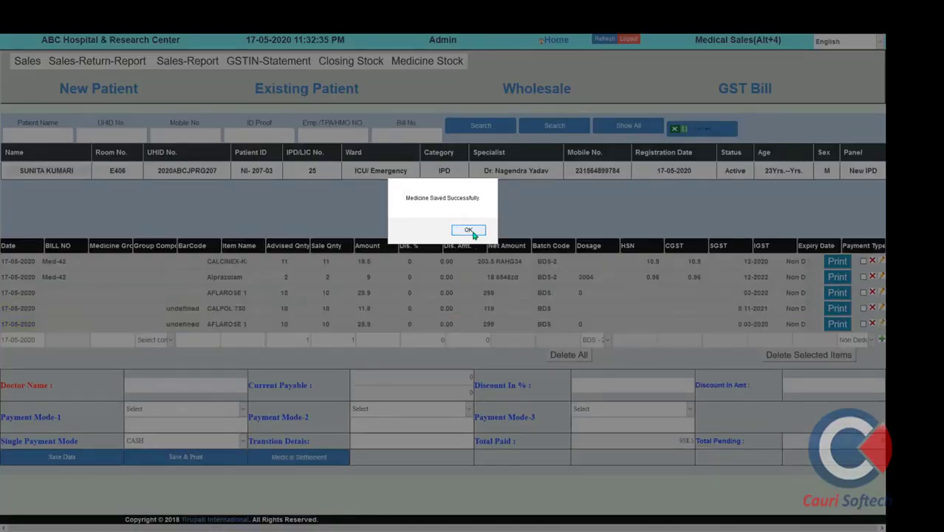
pyautogui.click(472, 230)
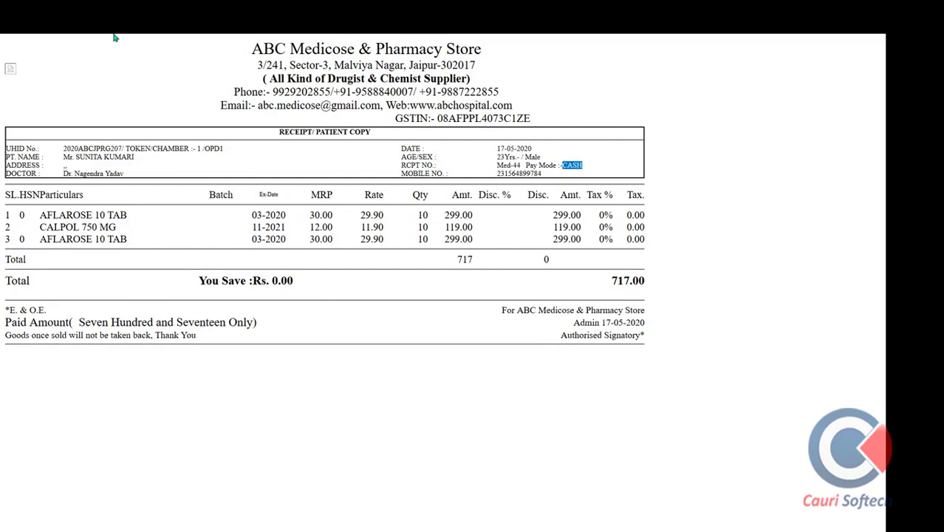
pyautogui.press('Escape')
pyautogui.click(200, 41)
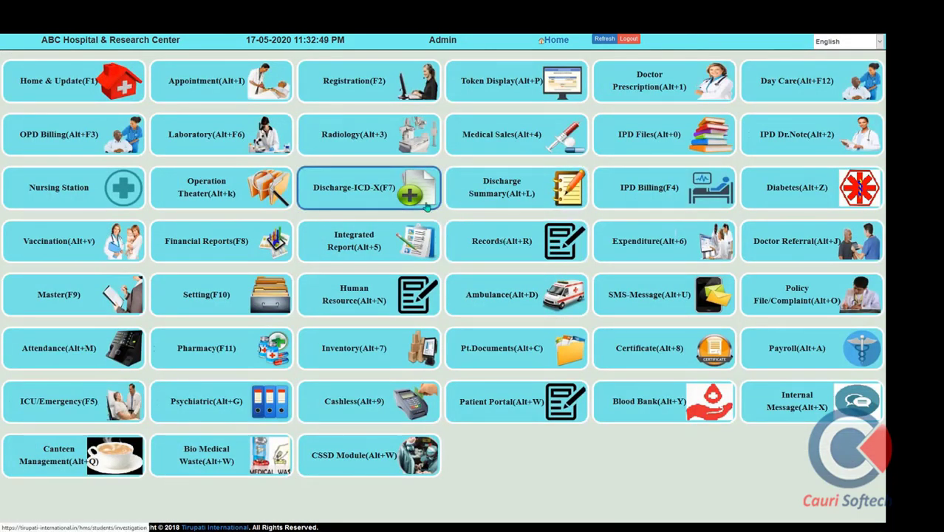
# On the Discharge-ICD-X page, find the patient by UHID and open their discharge summary
pyautogui.click(380, 190)
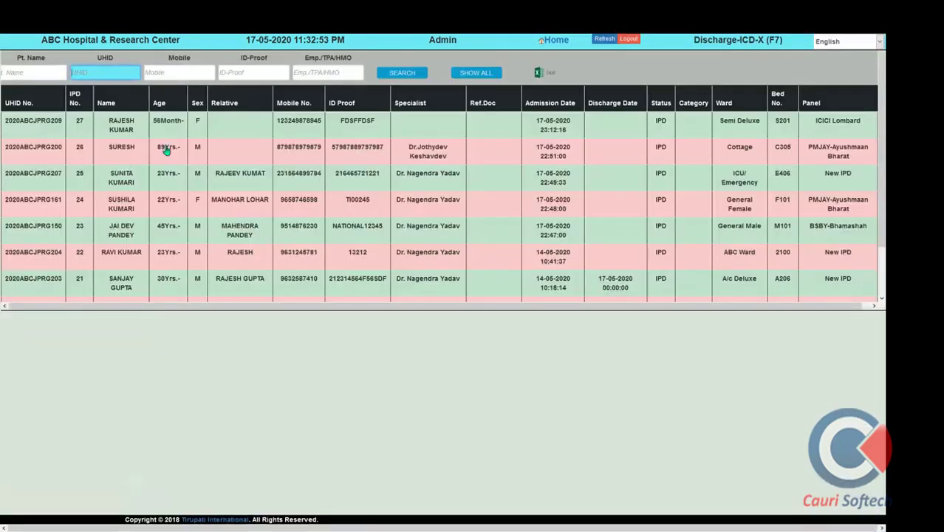
pyautogui.hotkey('ctrl', 'v')
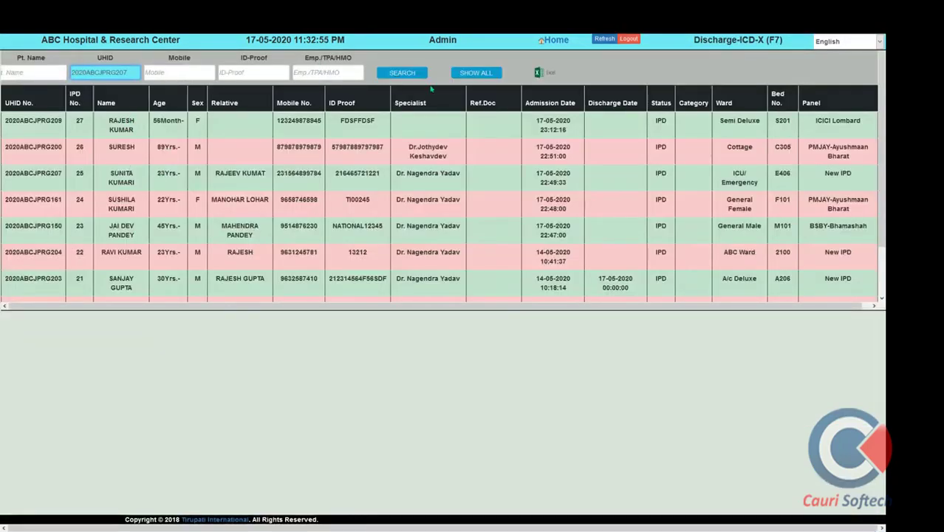
pyautogui.click(418, 75)
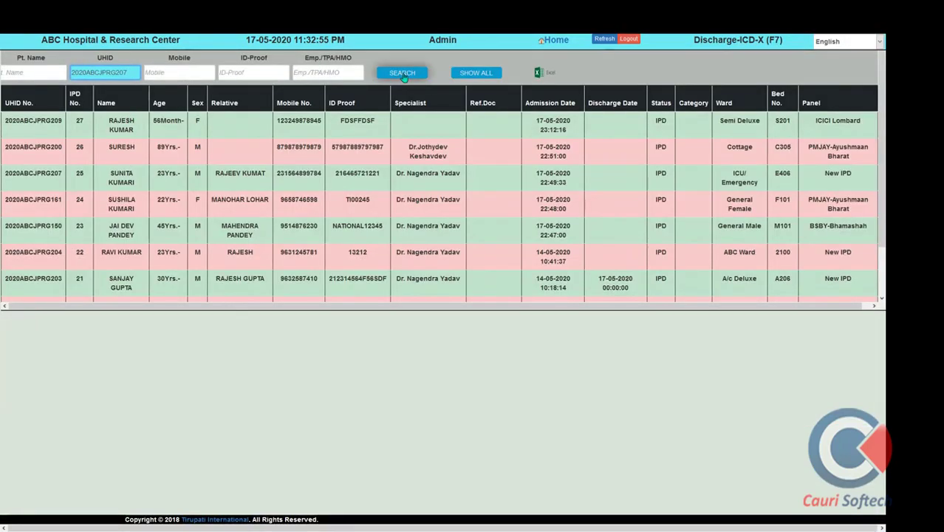
pyautogui.click(151, 153)
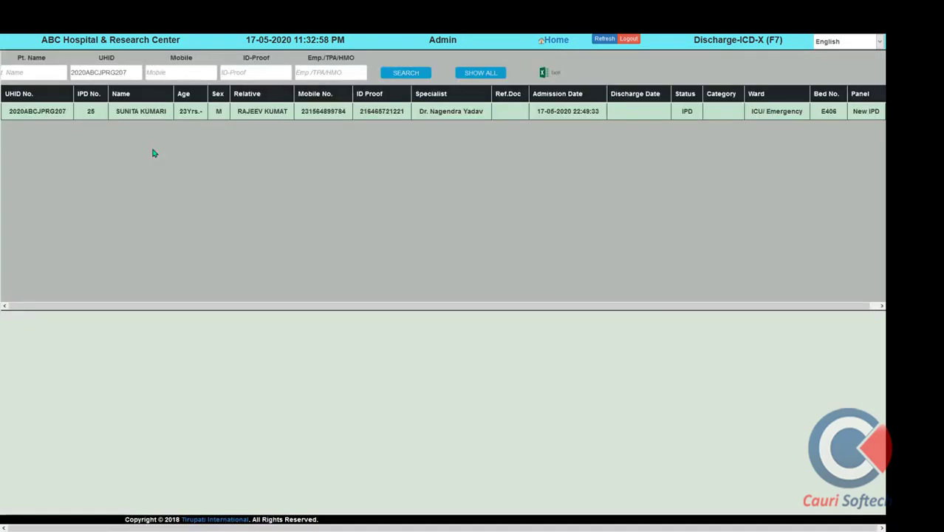
pyautogui.click(191, 112)
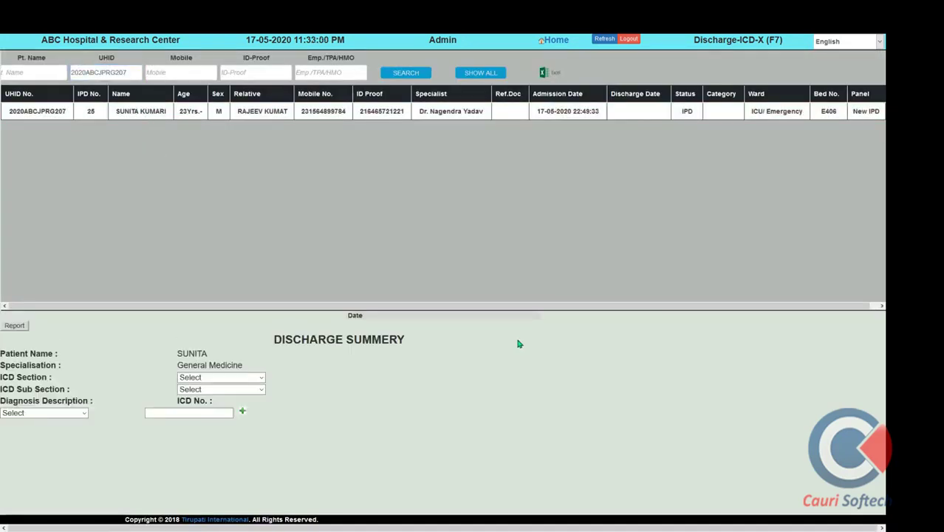
# Code the summary as ICD Section XI, K65-K67, Other peritonitis (K658)
pyautogui.click(259, 378)
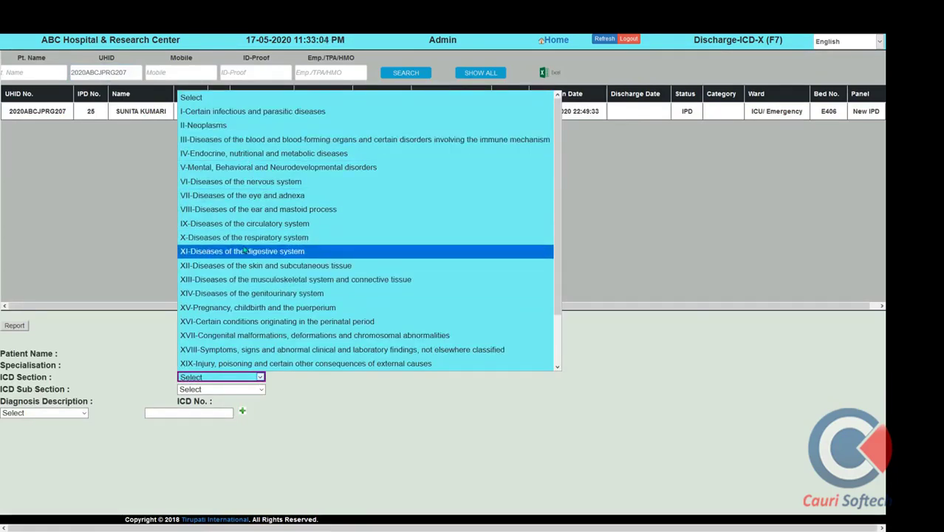
pyautogui.click(244, 251)
pyautogui.click(238, 392)
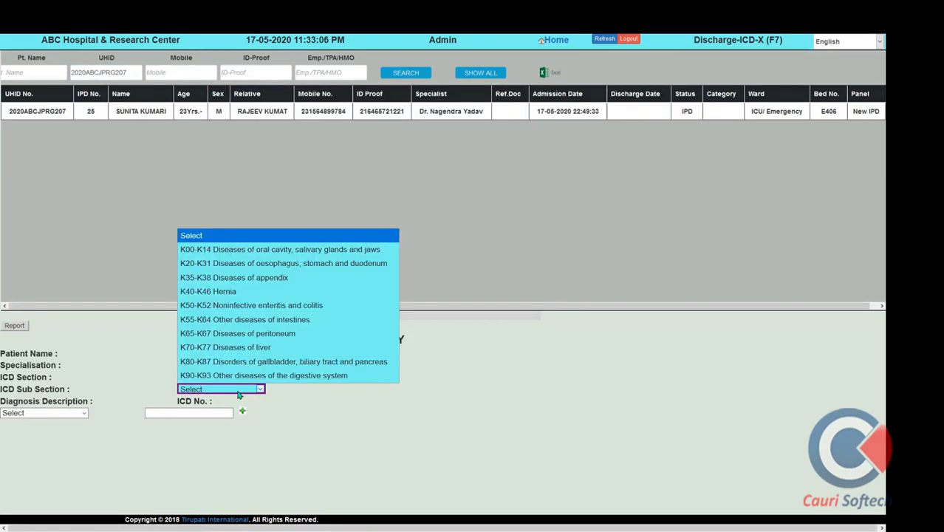
pyautogui.click(237, 339)
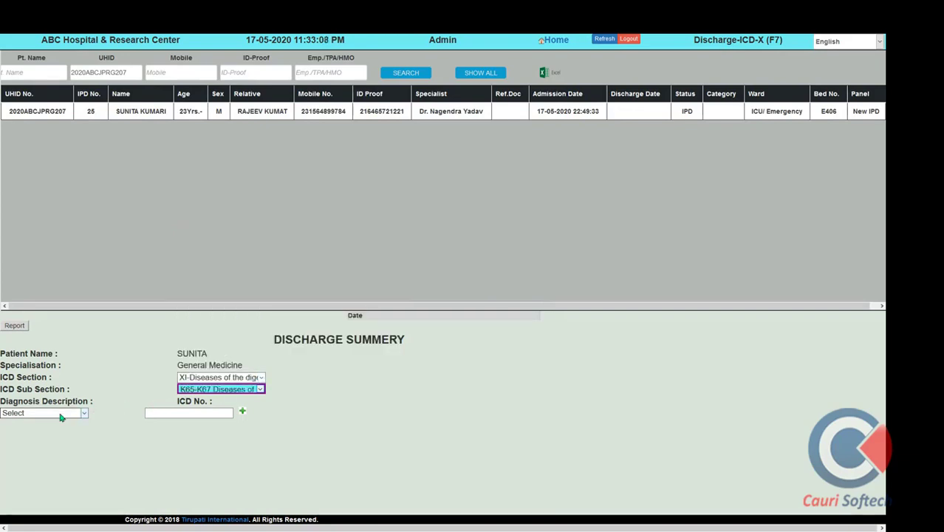
pyautogui.click(59, 415)
pyautogui.click(74, 258)
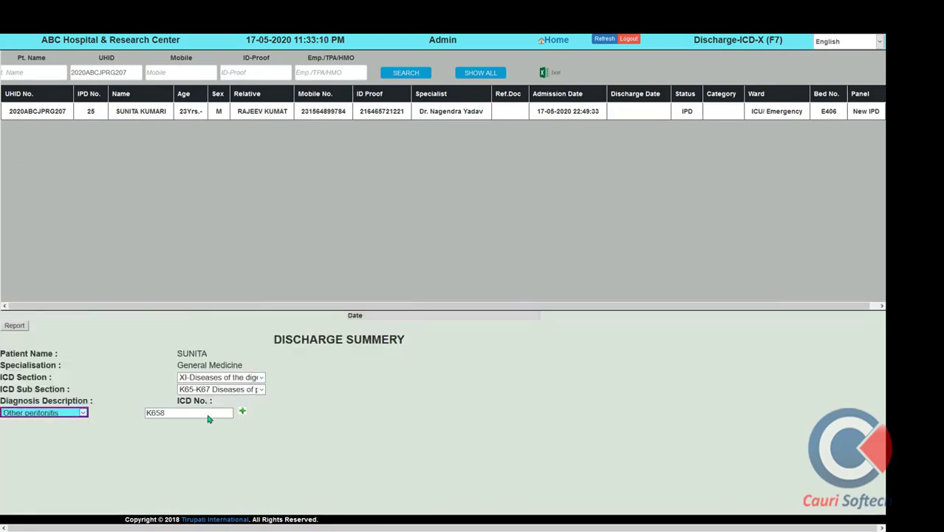
pyautogui.click(159, 411)
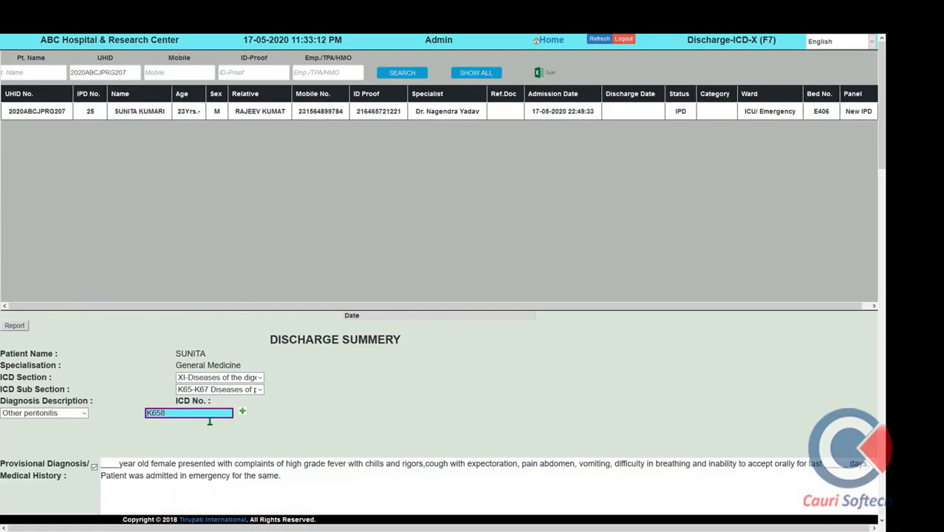
pyautogui.scroll(-1, 214, 427)
pyautogui.scroll(-2, 214, 427)
# Fill in the doctor's name in the blank after 'Call Dr.' in the summary
pyautogui.click(109, 275)
pyautogui.scroll(-1, 165, 329)
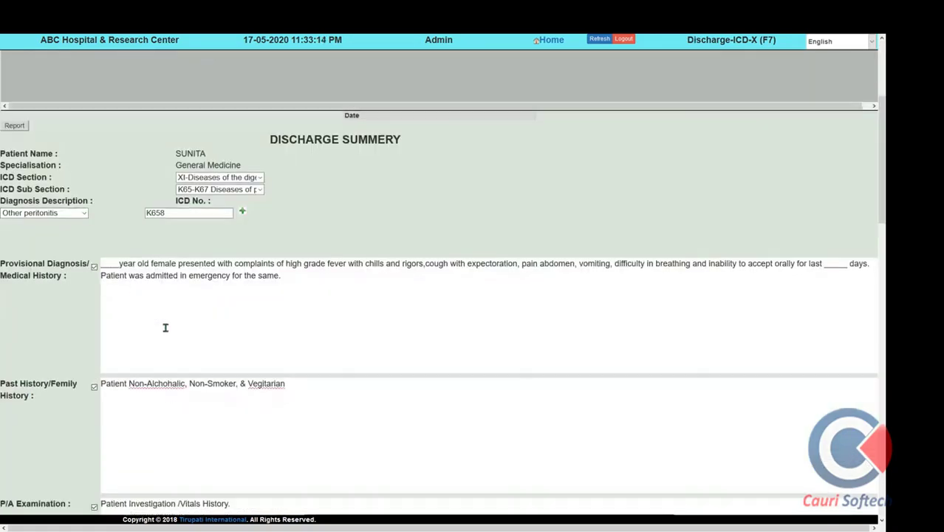
pyautogui.scroll(-3, 193, 374)
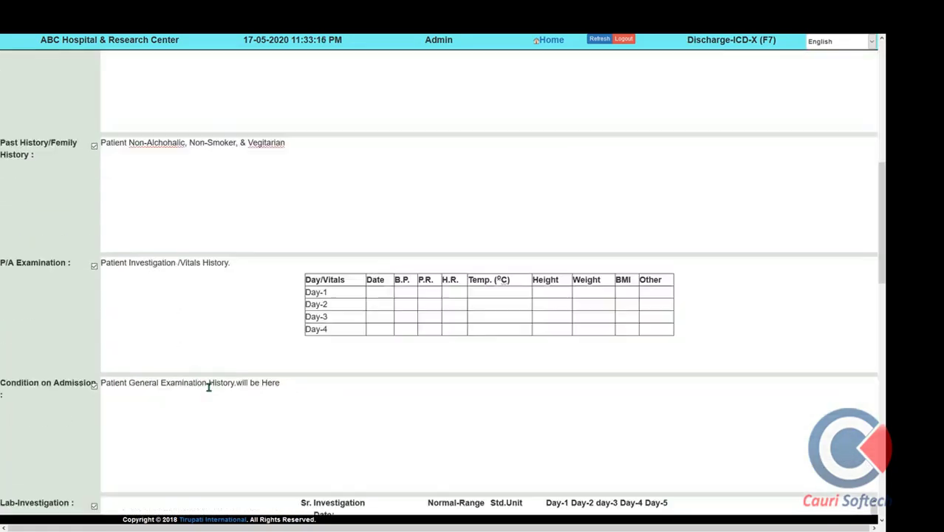
pyautogui.scroll(-3, 462, 392)
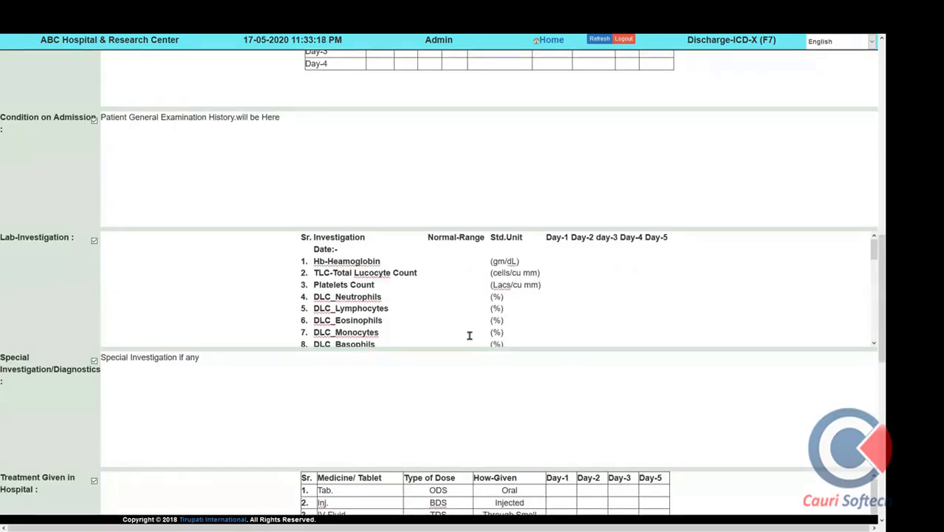
pyautogui.scroll(-1, 487, 380)
pyautogui.scroll(-6, 494, 395)
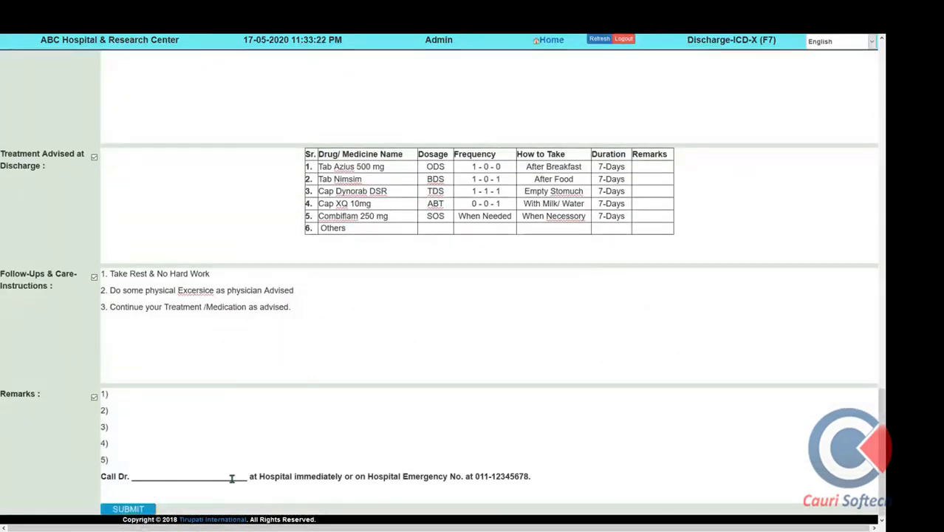
pyautogui.moveTo(247, 477); pyautogui.dragTo(142, 477)
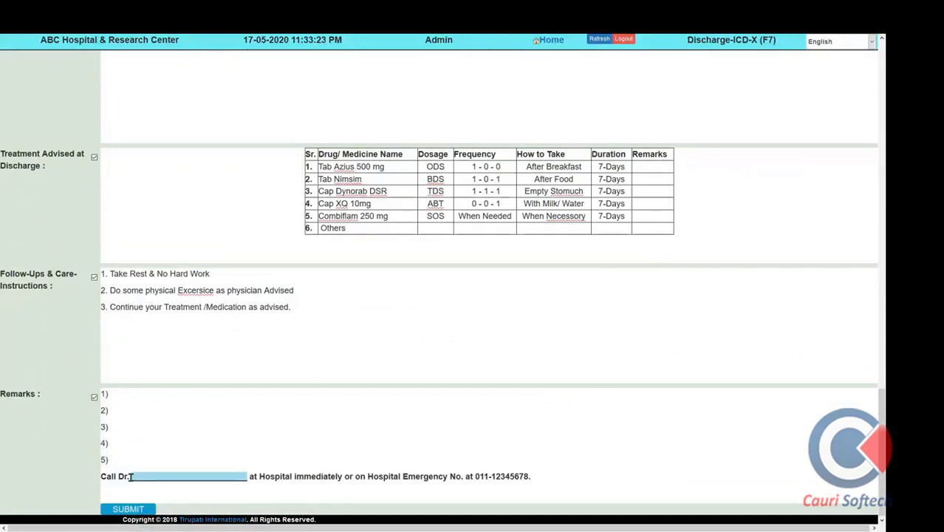
pyautogui.write('Jot')
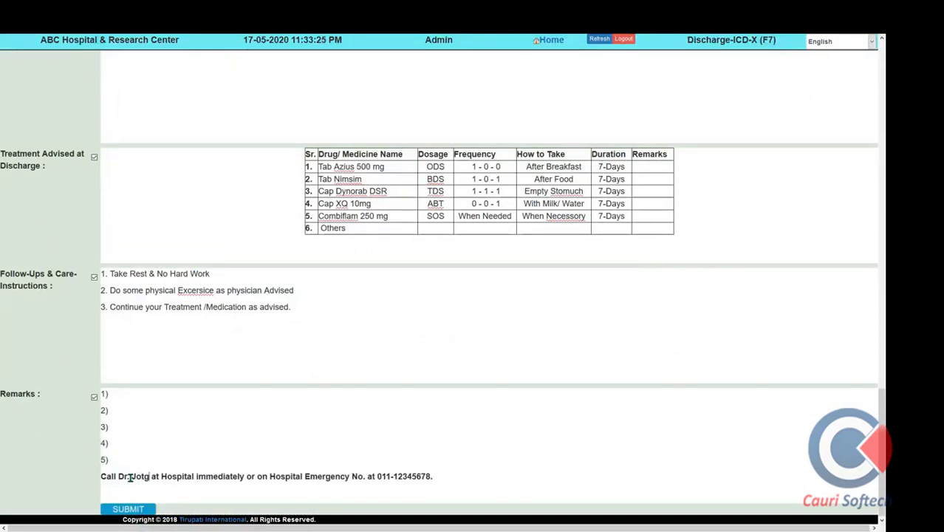
pyautogui.write('hydev')
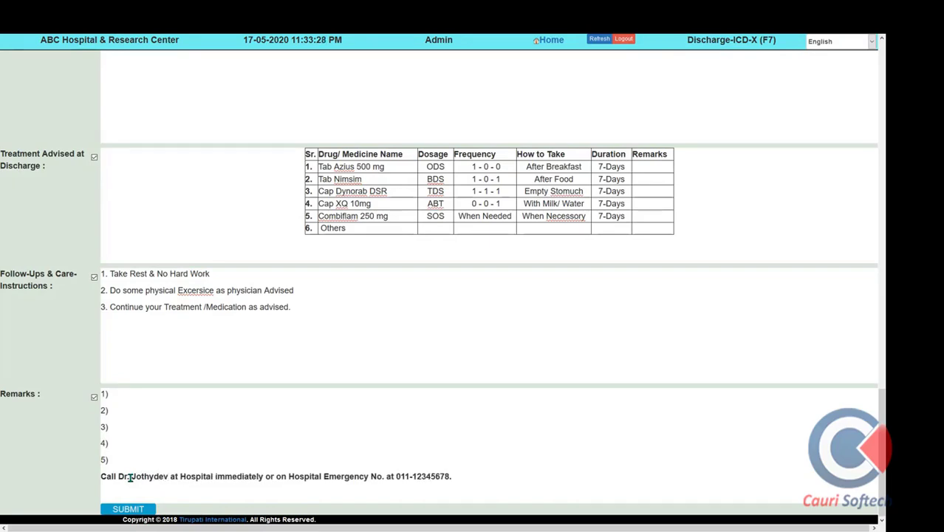
pyautogui.click(129, 477)
# Submit the completed discharge summary and dismiss the file-save prompt
pyautogui.scroll(5, 234, 436)
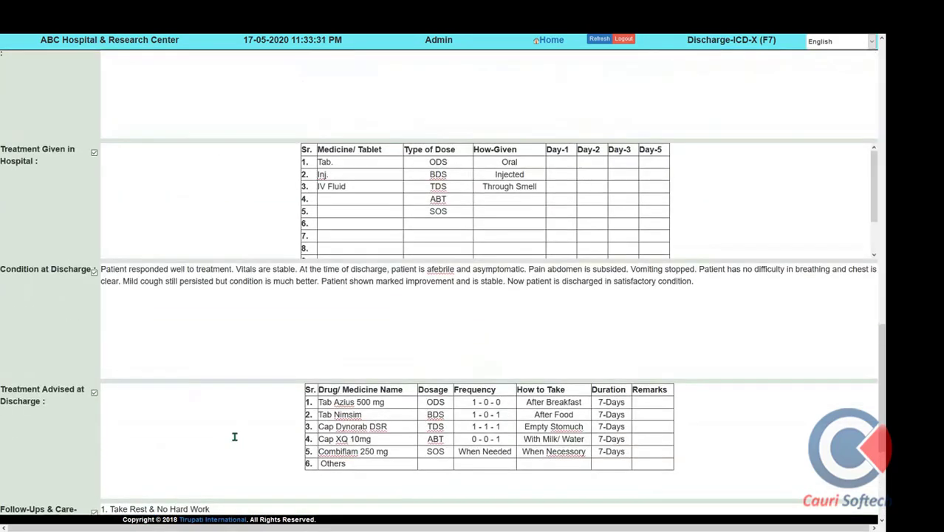
pyautogui.scroll(15, 331, 307)
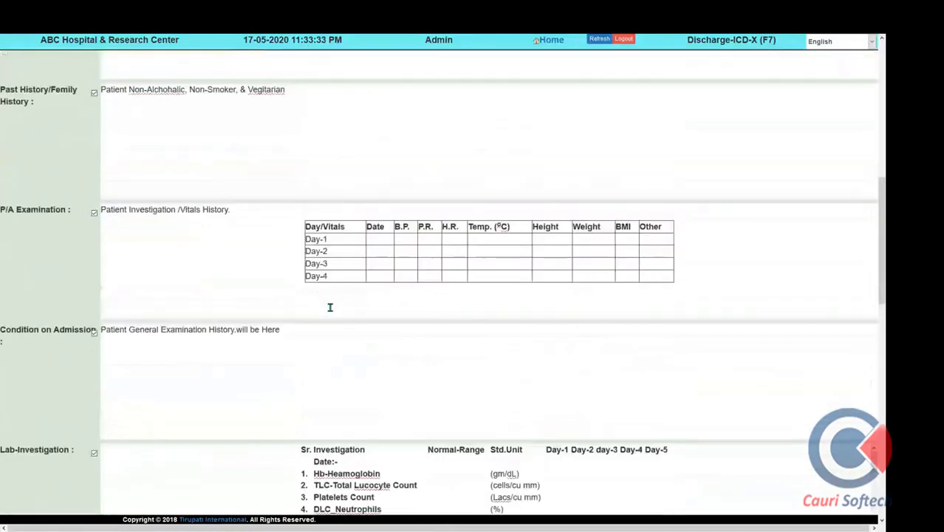
pyautogui.scroll(3, 330, 307)
pyautogui.scroll(-11, 330, 307)
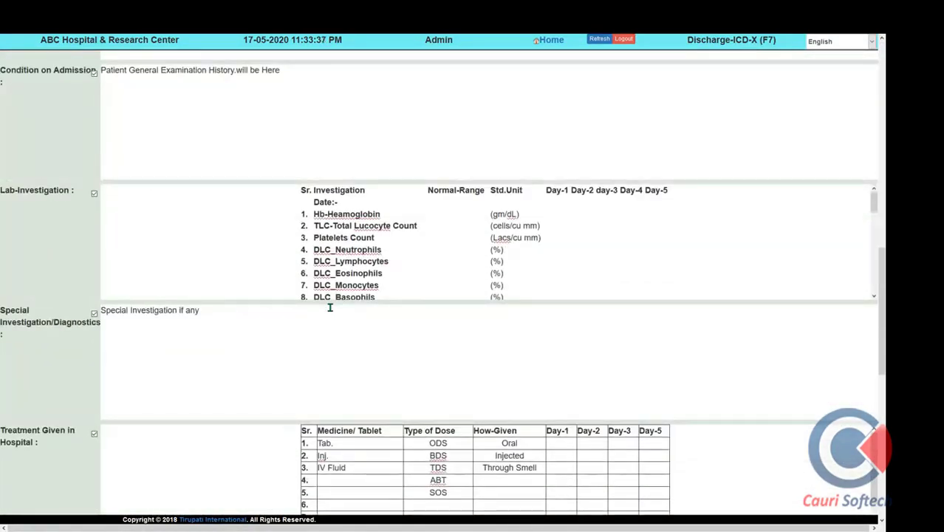
pyautogui.scroll(-4, 331, 307)
pyautogui.scroll(-3, 330, 307)
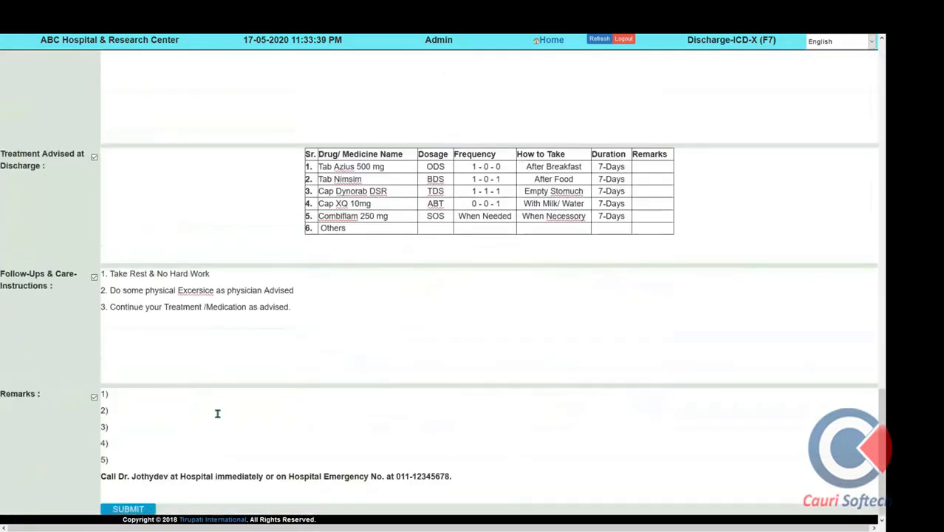
pyautogui.click(151, 509)
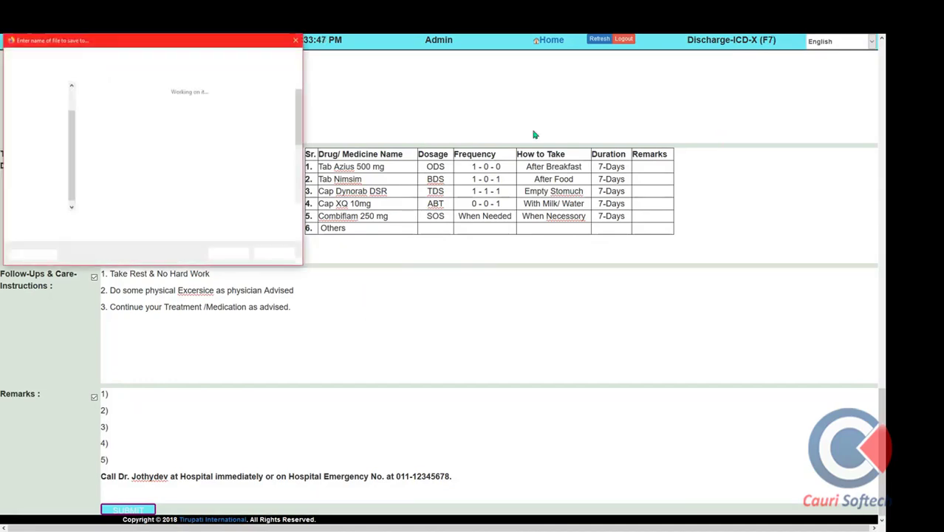
pyautogui.click(229, 255)
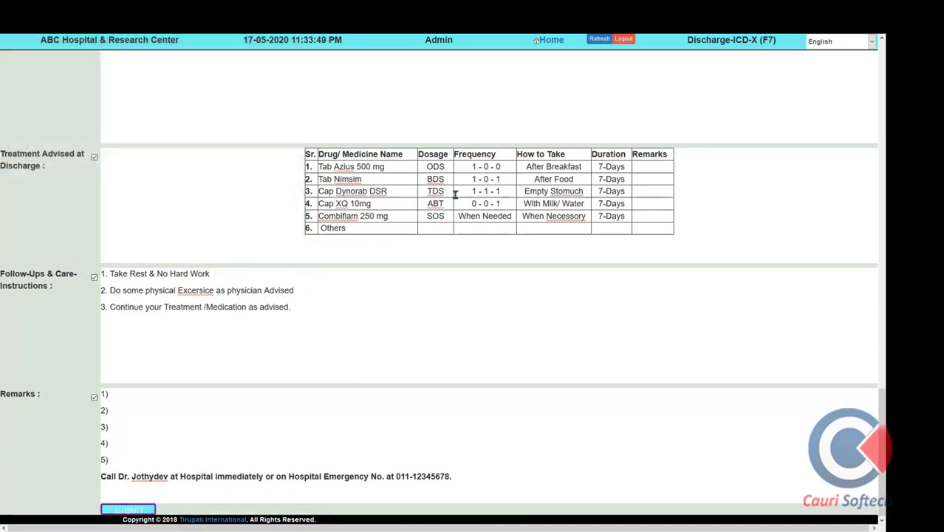
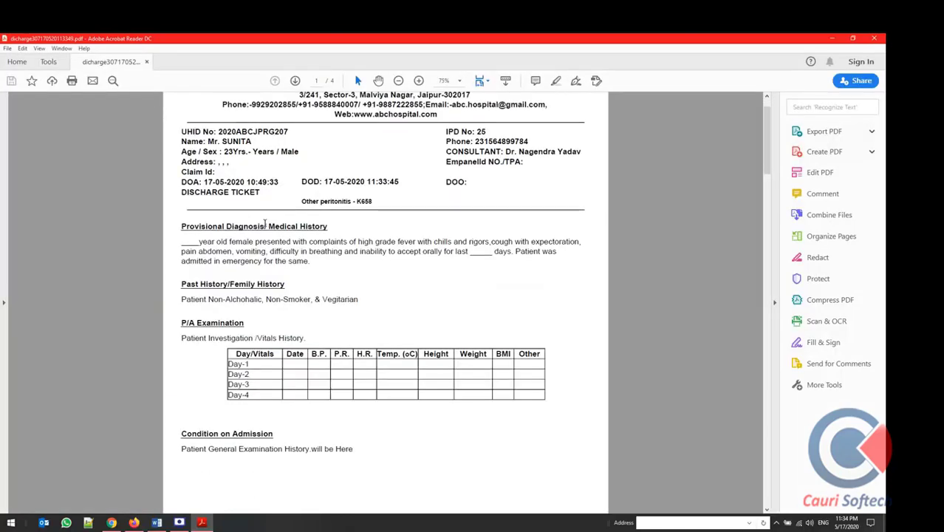
# Page through the 4-page discharge summary PDF to its signature page, then close Acrobat Reader
pyautogui.scroll(-10, 310, 240)
pyautogui.scroll(-15, 310, 240)
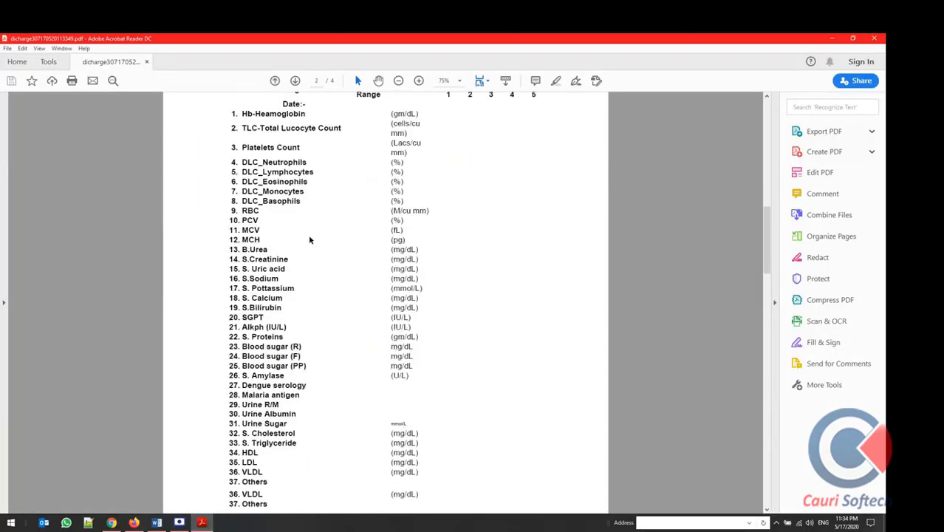
pyautogui.scroll(-15, 310, 239)
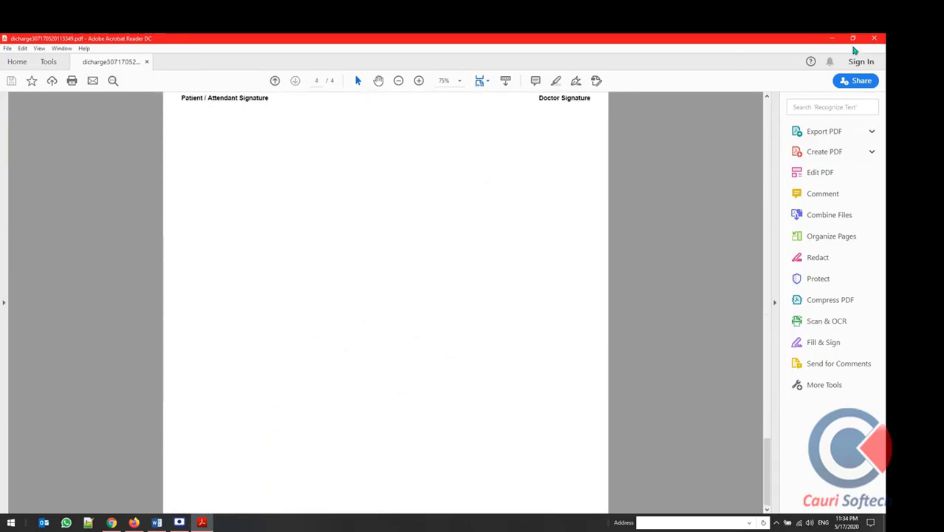
pyautogui.click(875, 38)
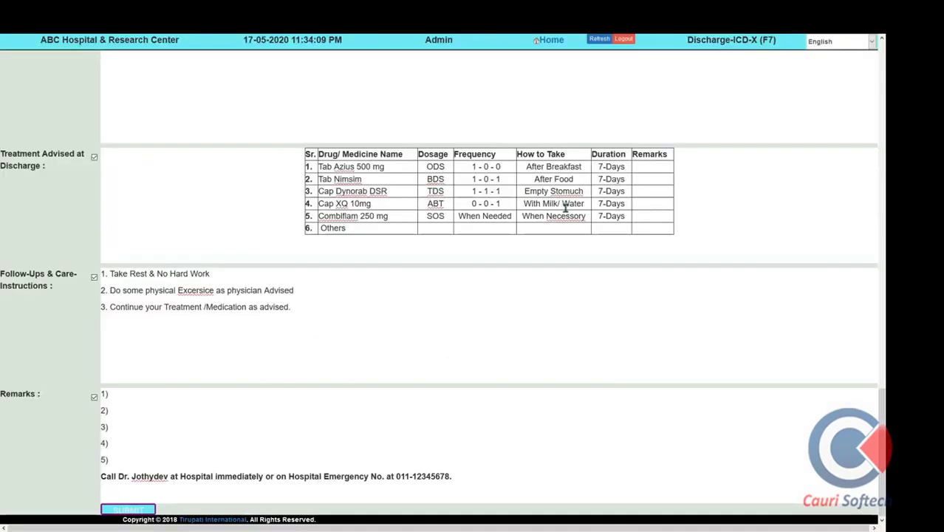
# From the Home dashboard, open IPD Billing (F4) and search for the patient by the pasted UHID
pyautogui.scroll(12, 565, 208)
pyautogui.scroll(8, 566, 208)
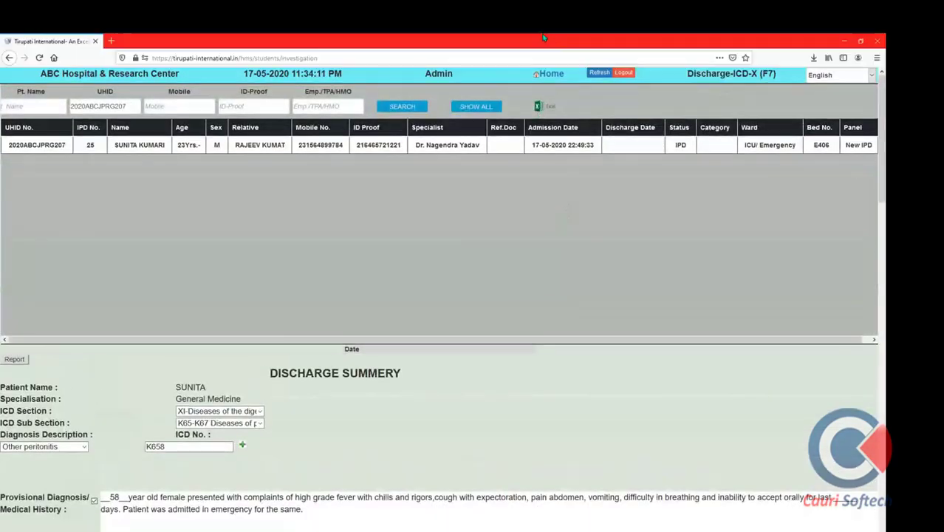
pyautogui.click(553, 75)
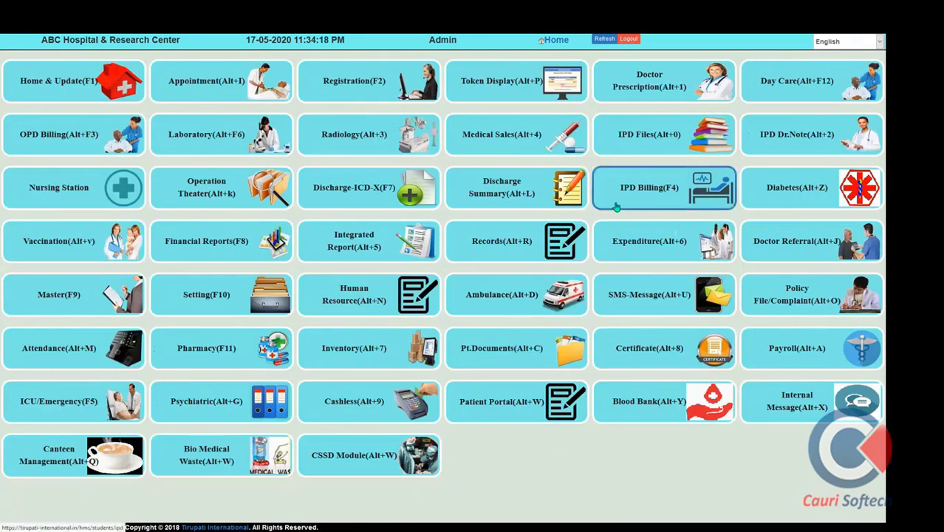
pyautogui.click(617, 206)
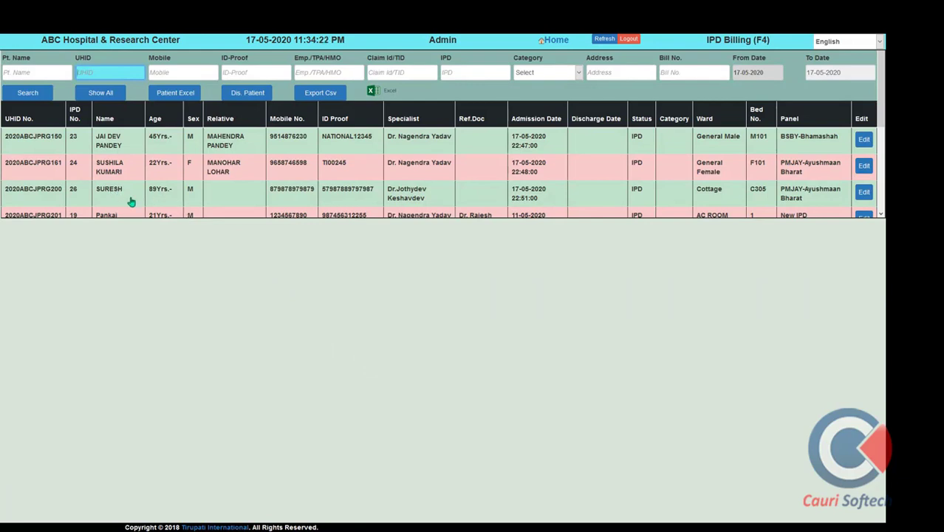
pyautogui.write('2020ABCJPRG207')
pyautogui.click(30, 93)
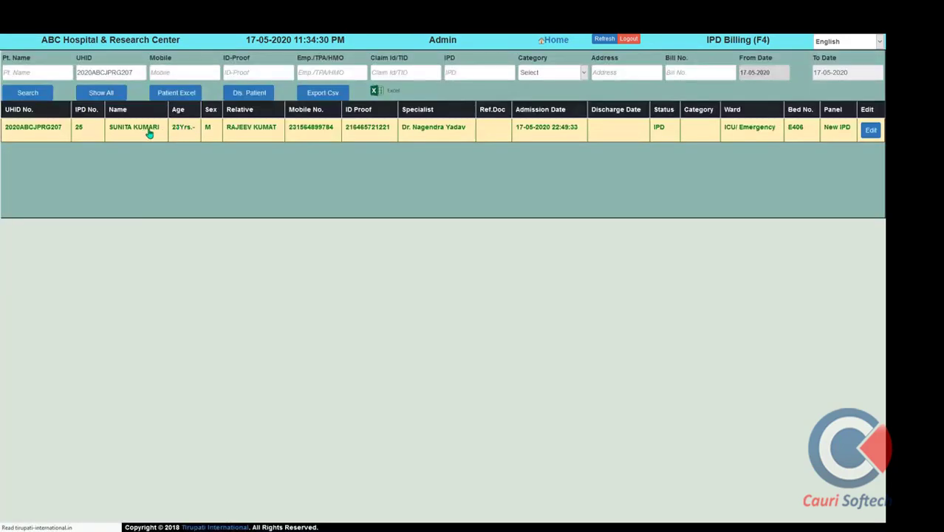
# Open the found patient's bill and switch the bill category to OPD-IPD Packages
pyautogui.click(150, 132)
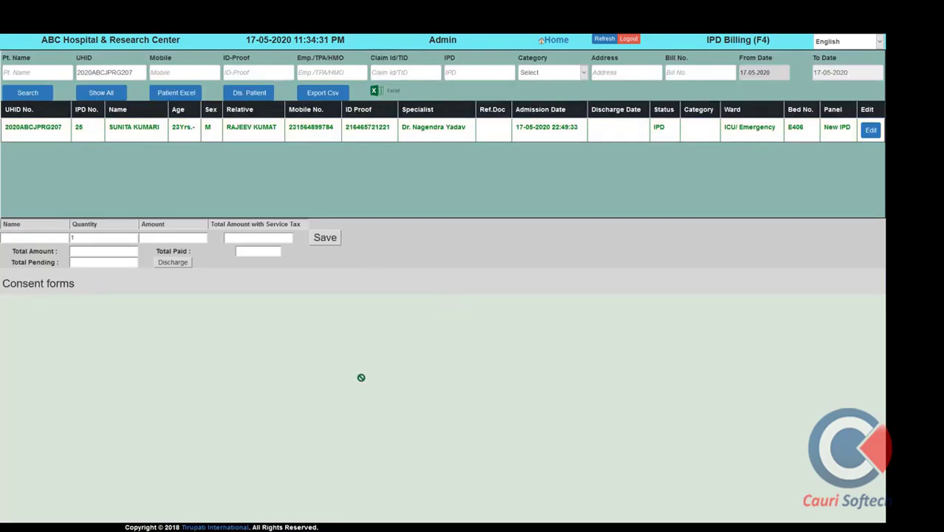
pyautogui.scroll(-2, 188, 474)
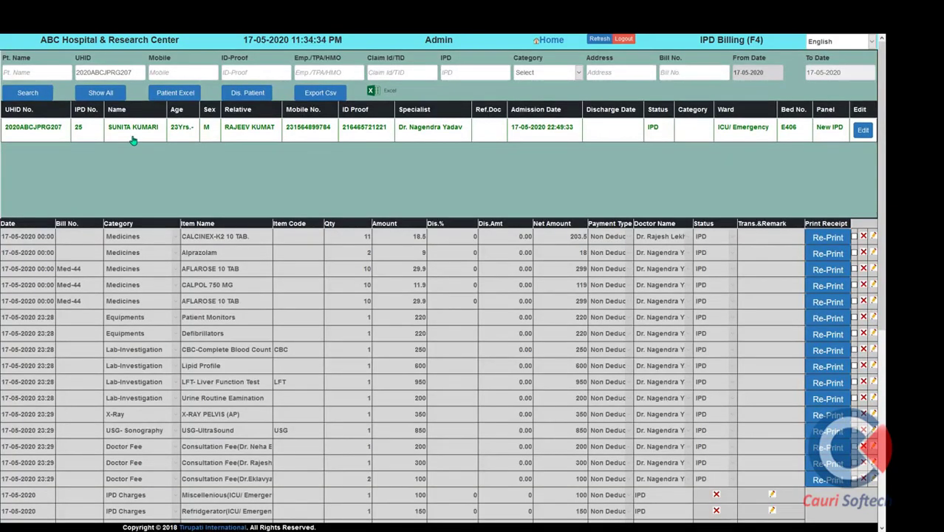
pyautogui.scroll(-5, 195, 490)
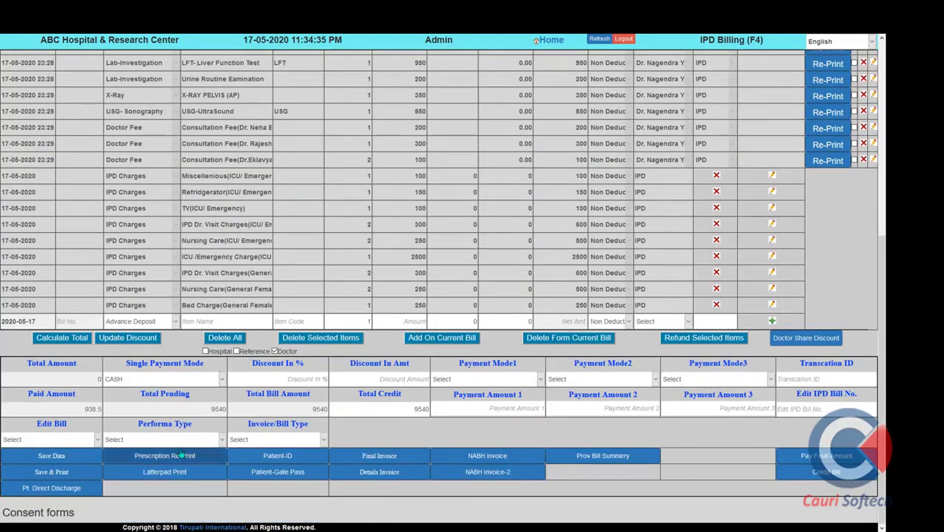
pyautogui.click(168, 324)
pyautogui.click(170, 320)
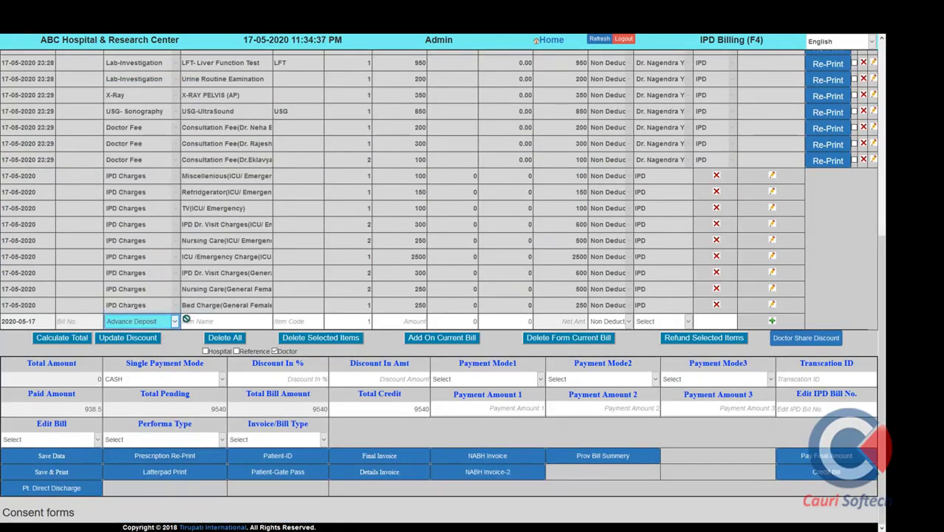
pyautogui.press('Down')
# Add the APPENDICETOMY package item and save, bringing Total Amount to 17350
pyautogui.click(188, 321)
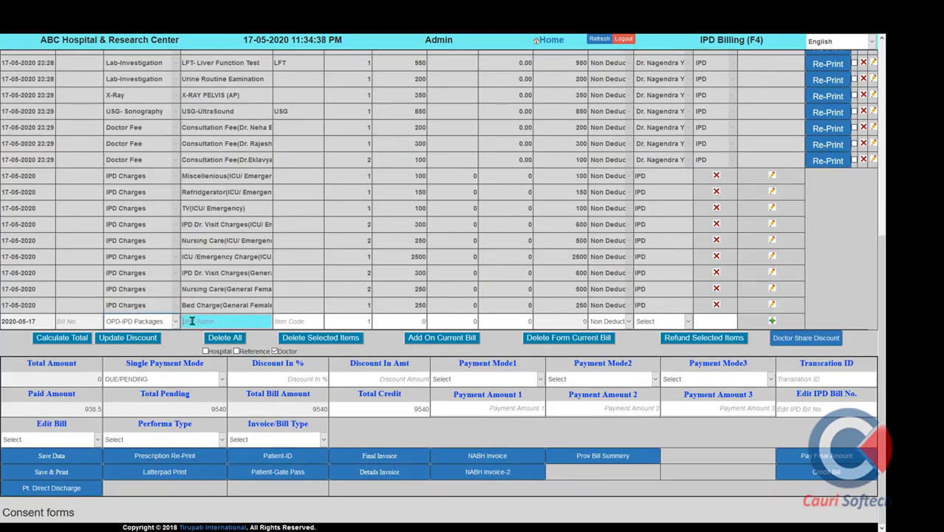
pyautogui.write('da')
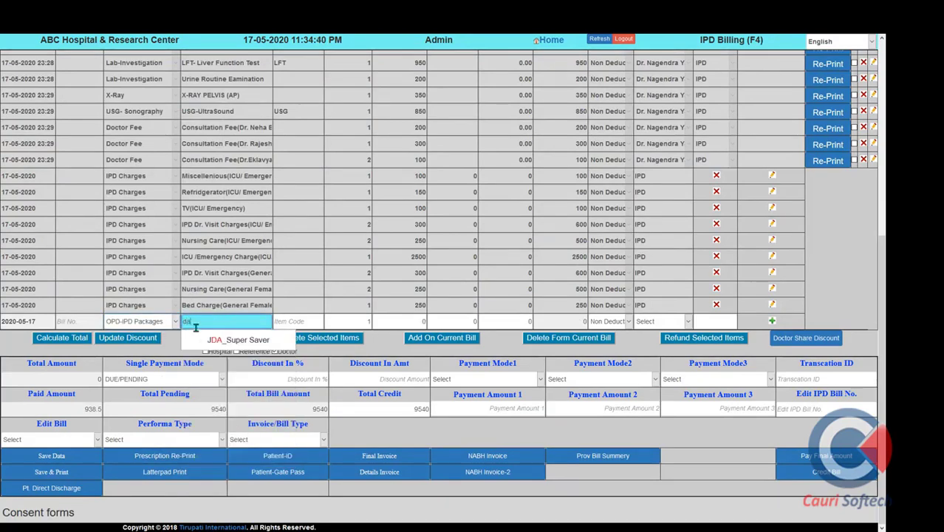
pyautogui.press('BackSpace')
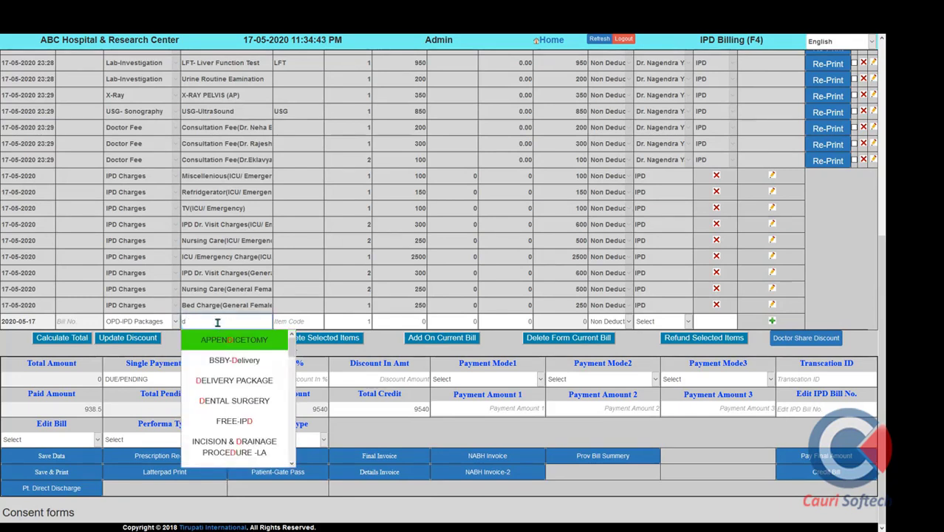
pyautogui.press('Return')
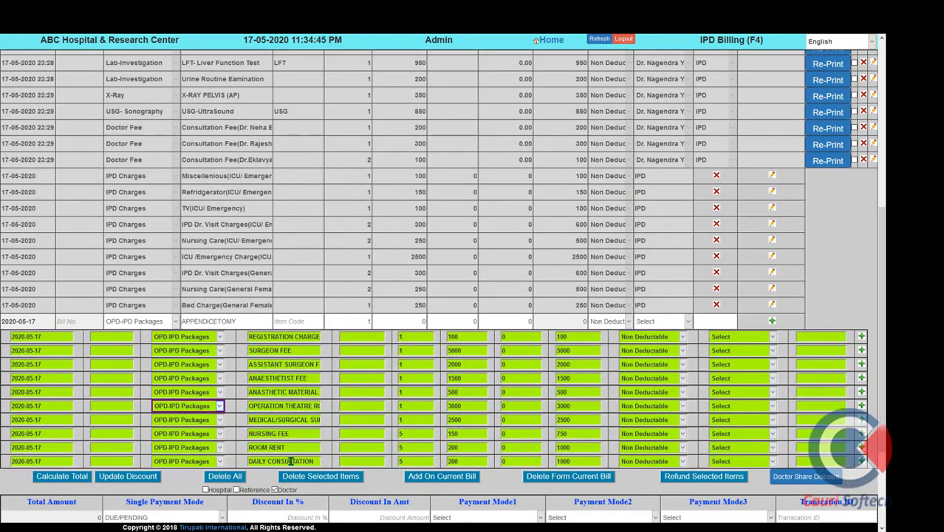
pyautogui.scroll(-2, 285, 477)
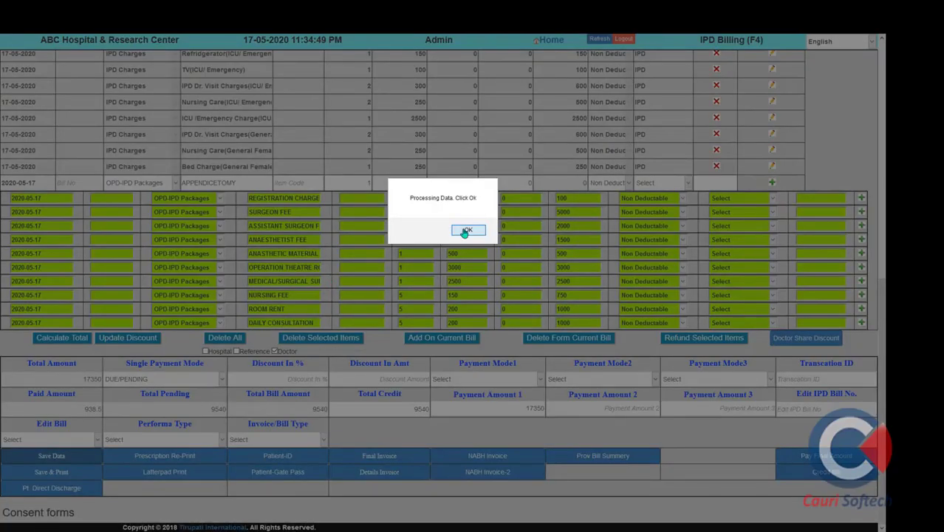
pyautogui.click(464, 231)
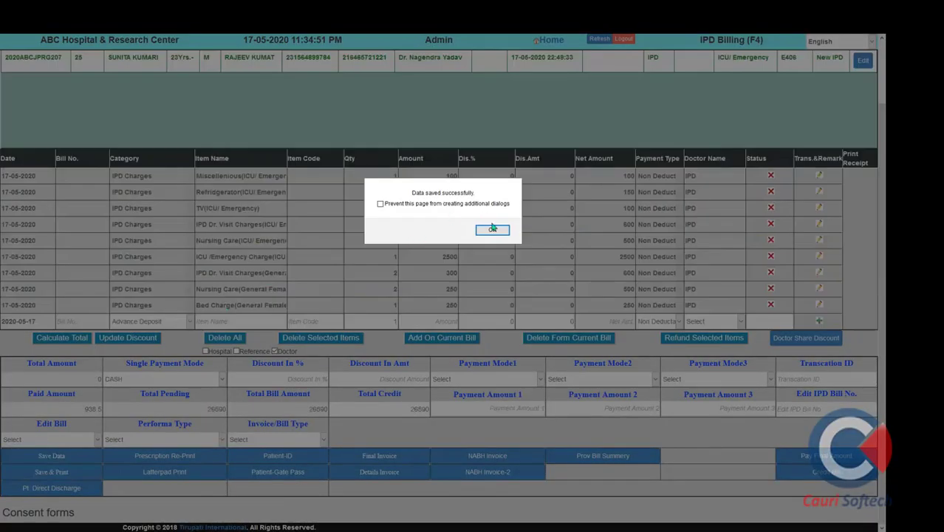
# Record a 15000 IPD Advance payment, save and print its receipt, then close the receipt
pyautogui.click(493, 228)
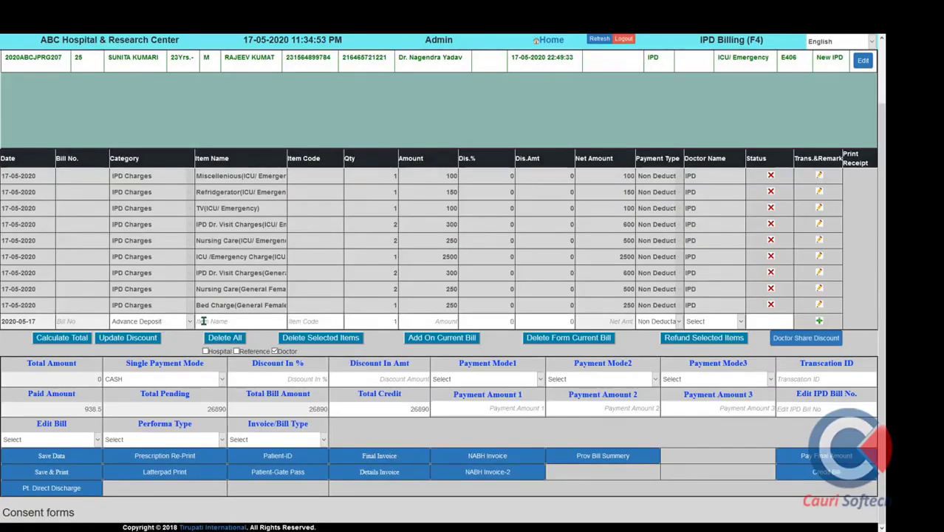
pyautogui.click(209, 323)
pyautogui.write('IPD')
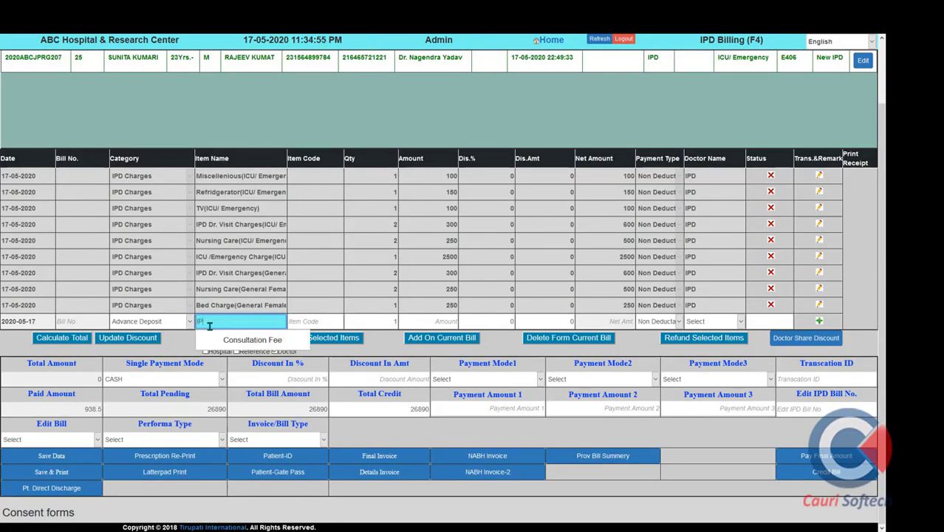
pyautogui.write(' Advanc')
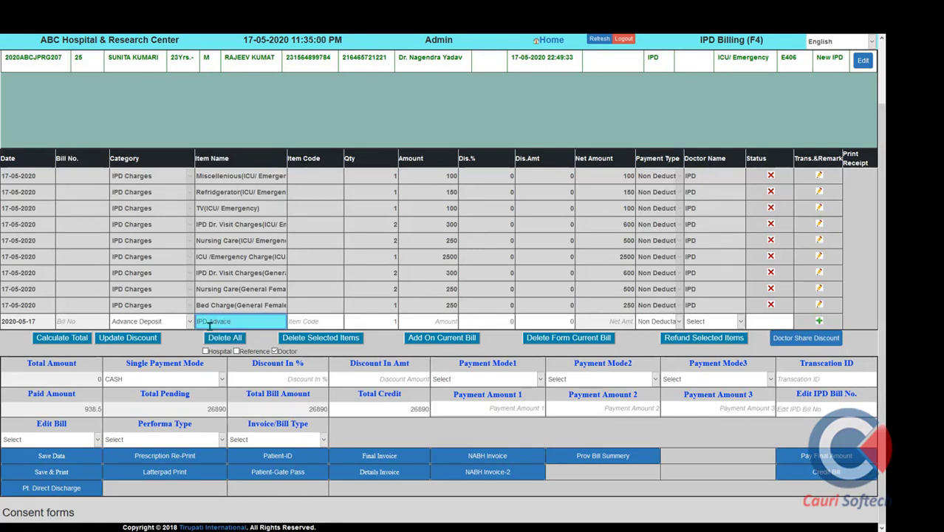
pyautogui.press('Tab')
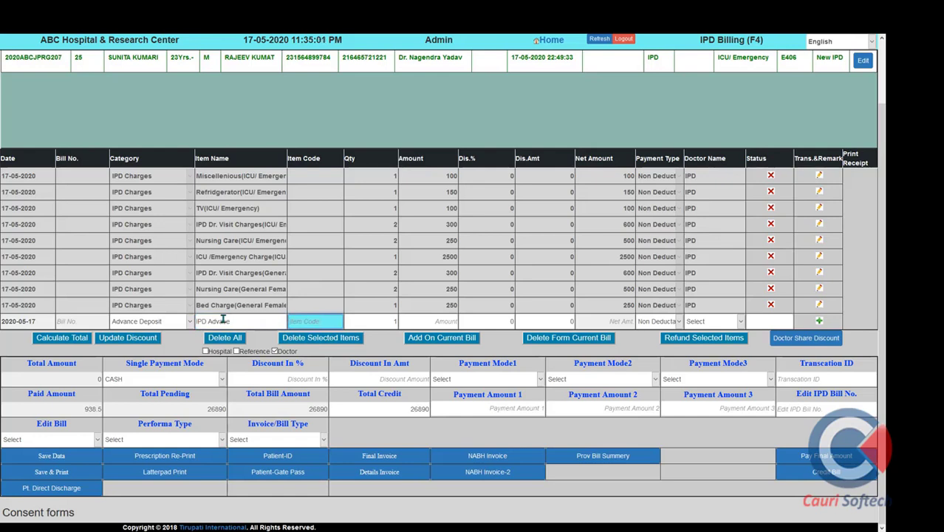
pyautogui.click(236, 325)
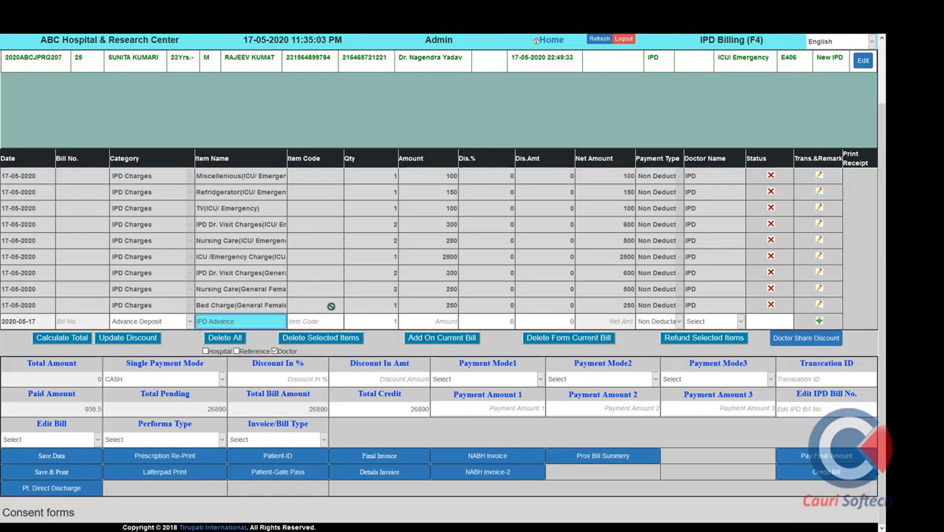
pyautogui.press('Tab')
pyautogui.press('Tab')
pyautogui.press('Tab')
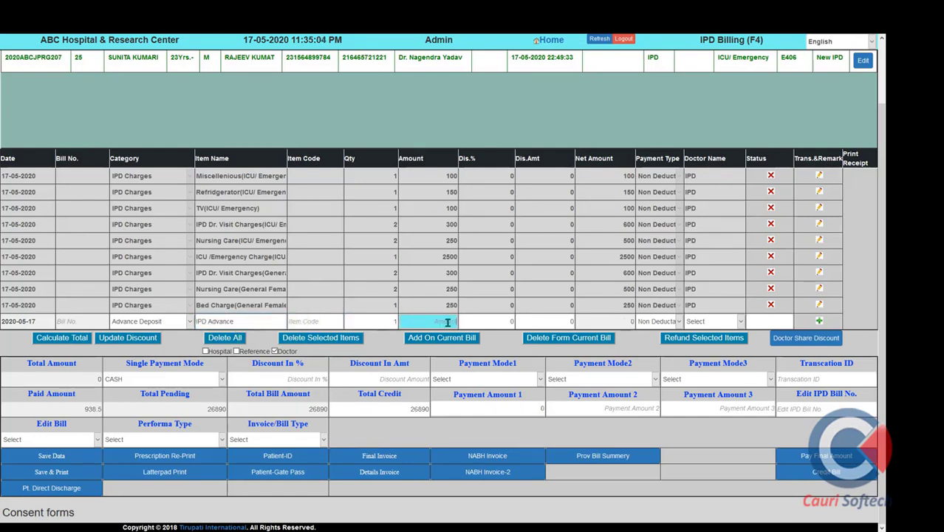
pyautogui.write('15000')
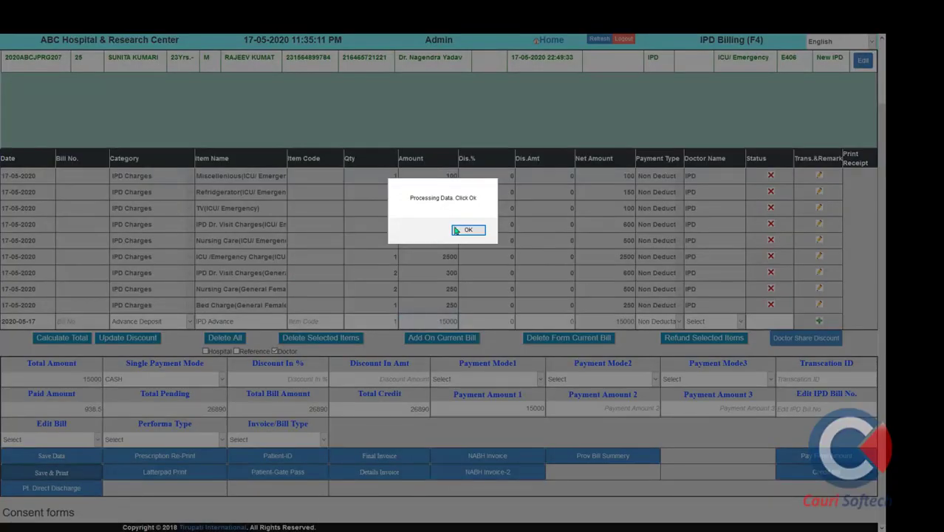
pyautogui.click(466, 229)
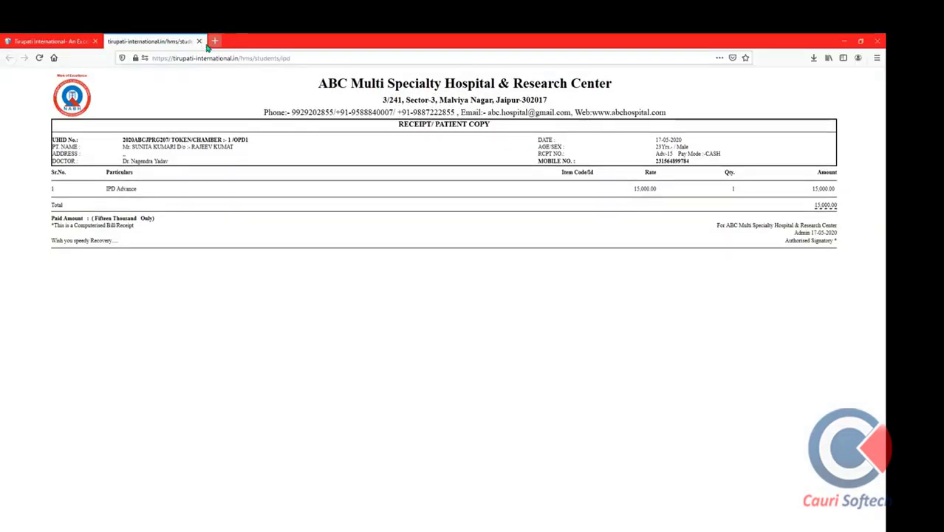
pyautogui.click(199, 41)
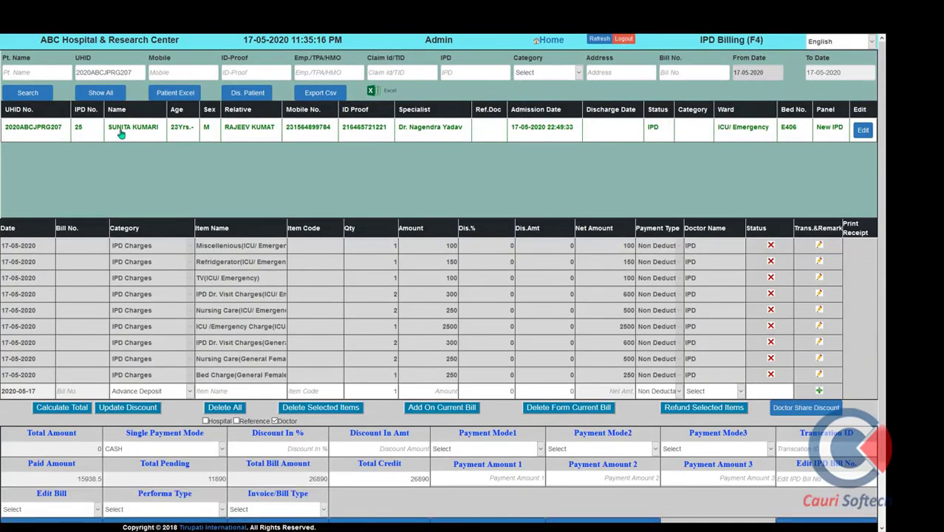
# View the itemised bill and generate the patient's final invoice, saving it as a PDF
pyautogui.scroll(-1, 266, 303)
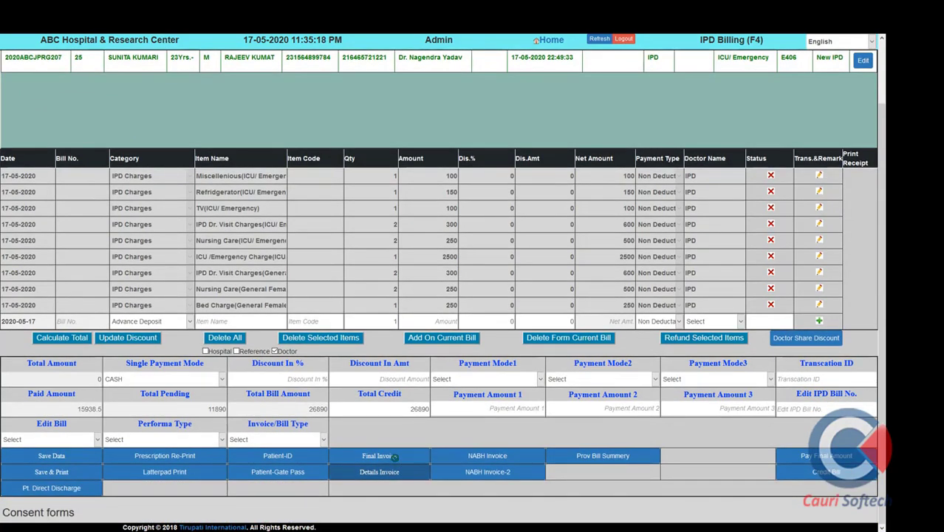
pyautogui.click(394, 456)
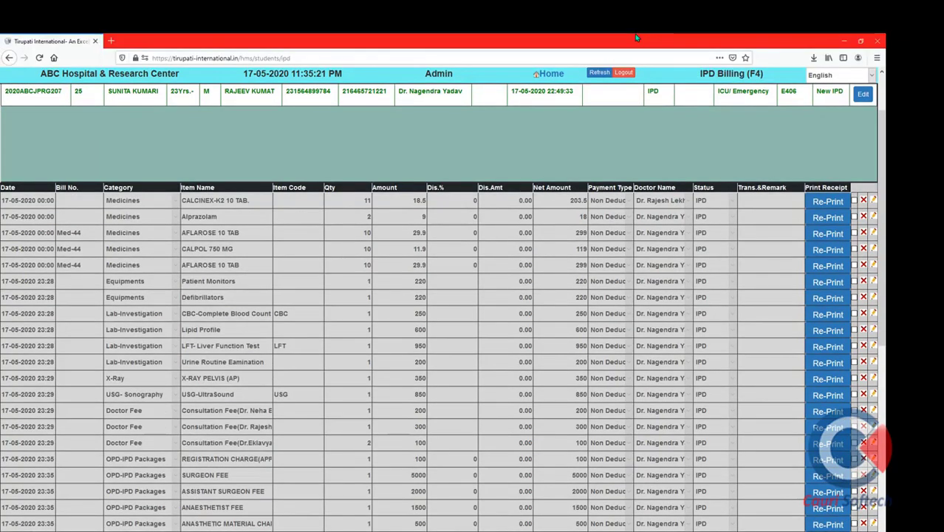
pyautogui.scroll(-5, 384, 406)
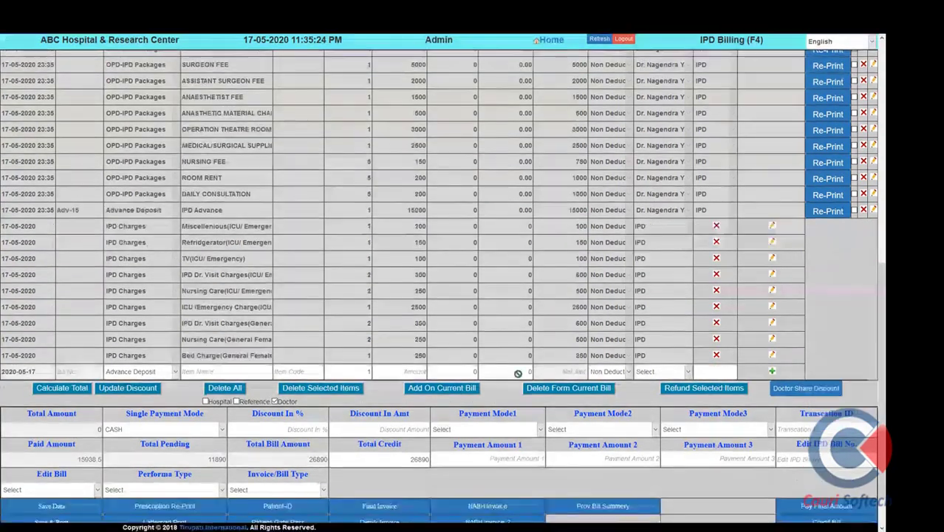
pyautogui.click(380, 506)
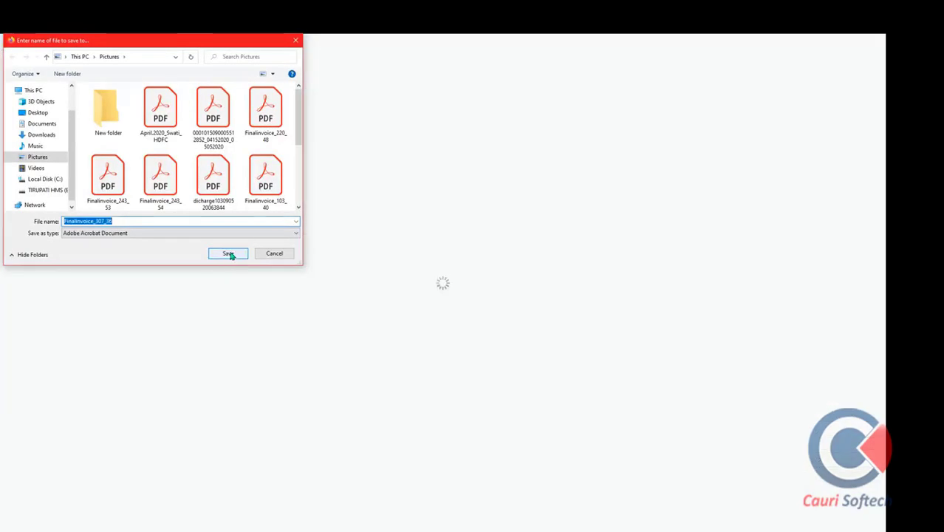
pyautogui.click(229, 254)
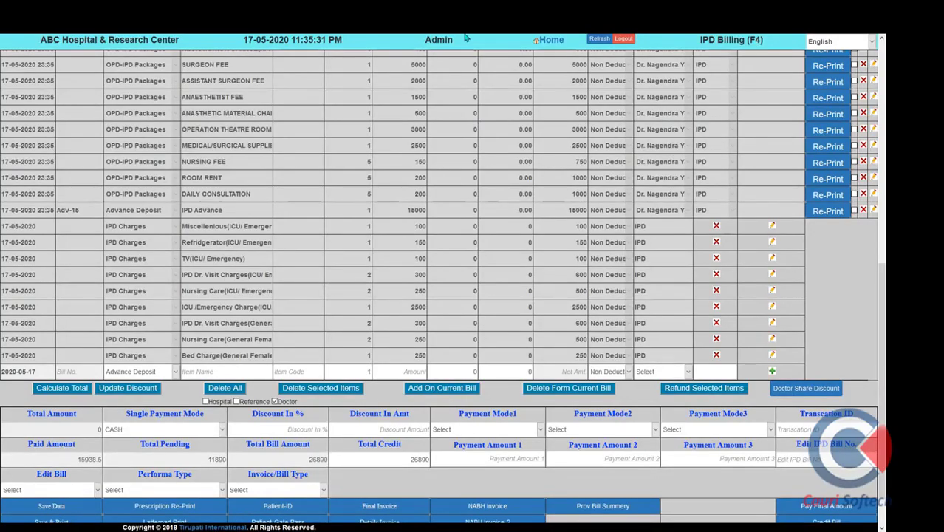
# Open the downloaded FinalInvoice_307_36.pdf in Acrobat Reader
pyautogui.moveTo(465, 34)
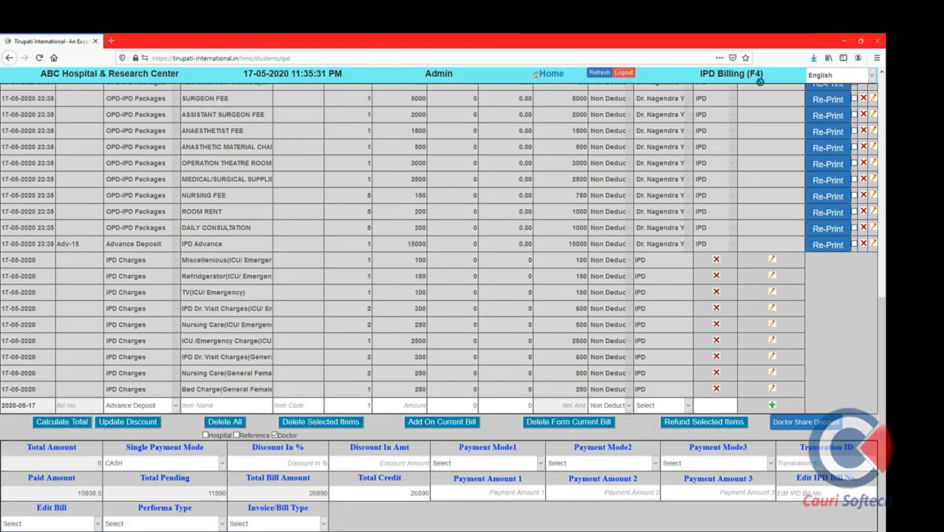
pyautogui.click(817, 58)
pyautogui.click(702, 89)
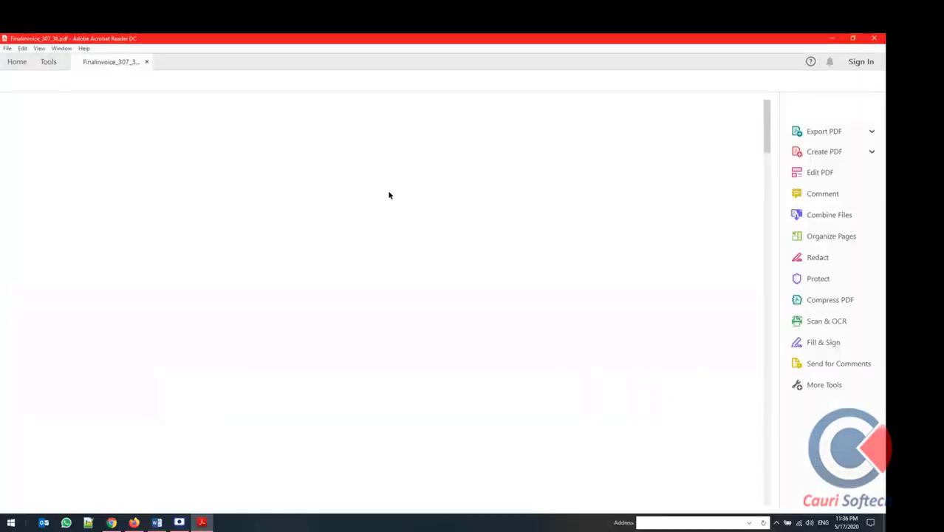
# Zoom out to the invoice totals, highlight the 27928.50 net payable, then return to IPD billing
pyautogui.hotkey('ctrl', '-')
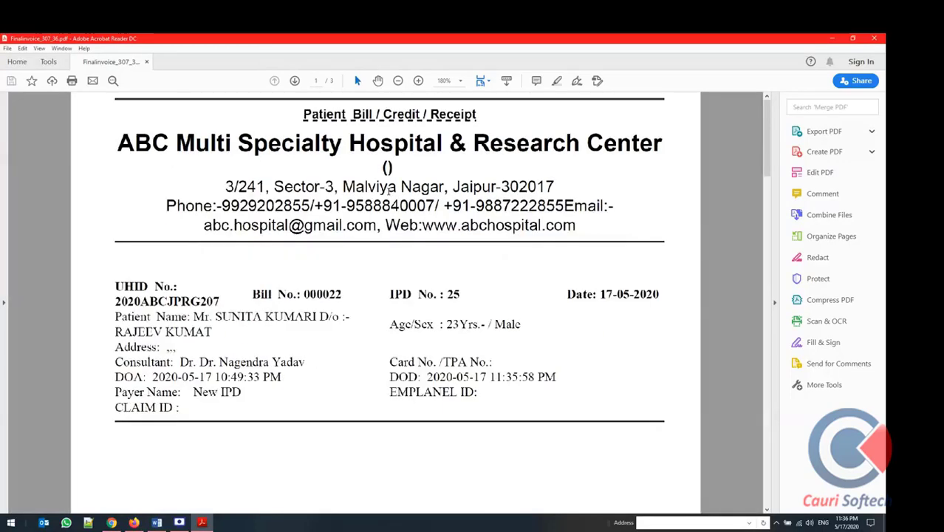
pyautogui.scroll(-10, 389, 191)
pyautogui.scroll(-5, 389, 196)
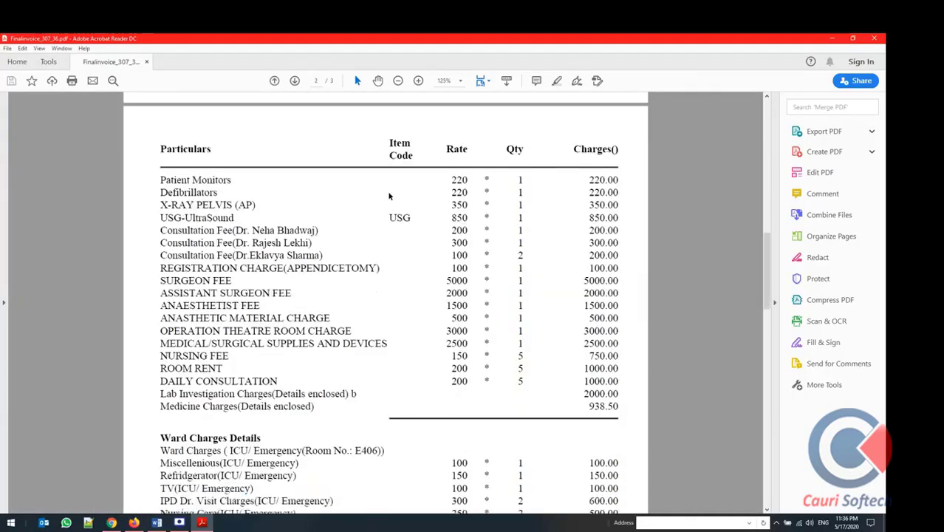
pyautogui.scroll(-4, 429, 227)
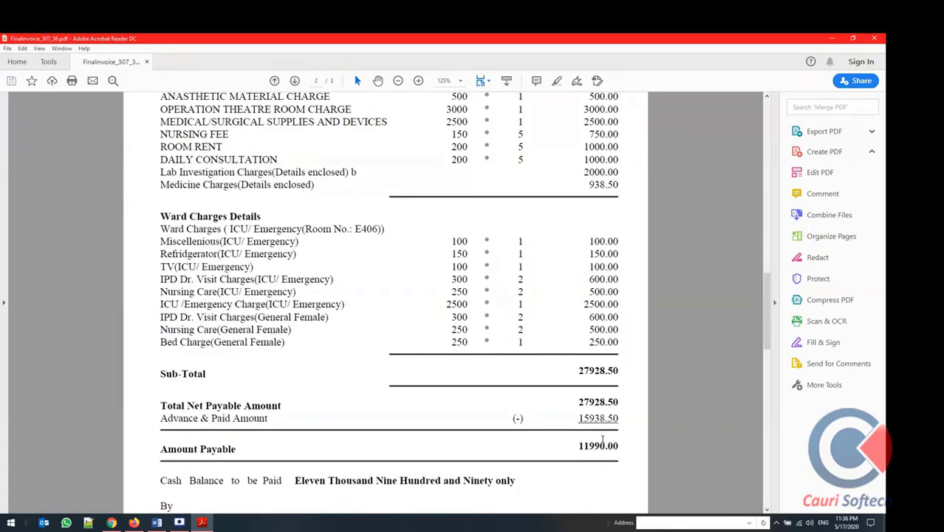
pyautogui.moveTo(158, 416); pyautogui.dragTo(243, 408)
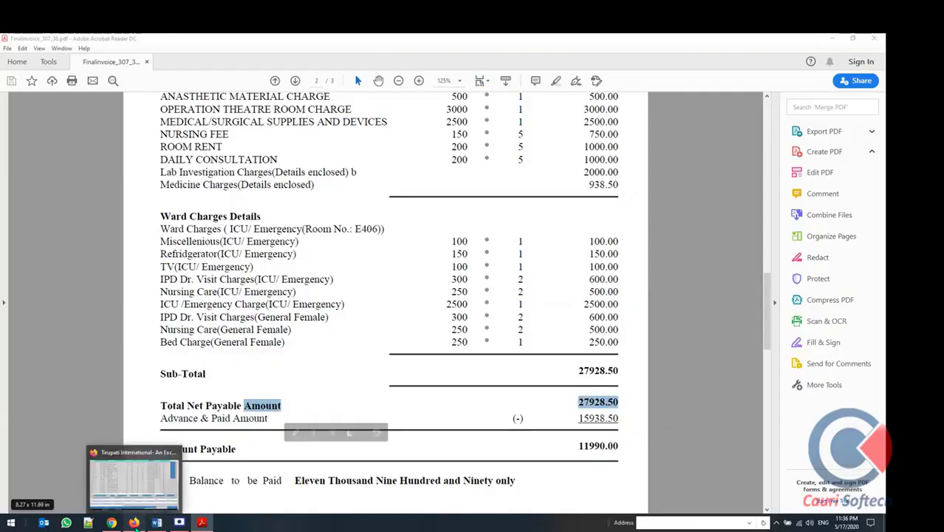
pyautogui.click(136, 522)
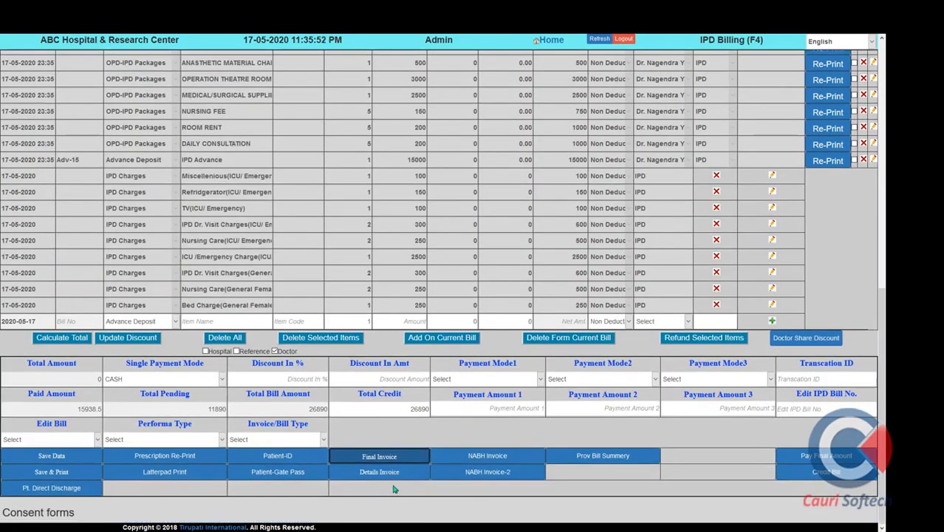
pyautogui.click(379, 472)
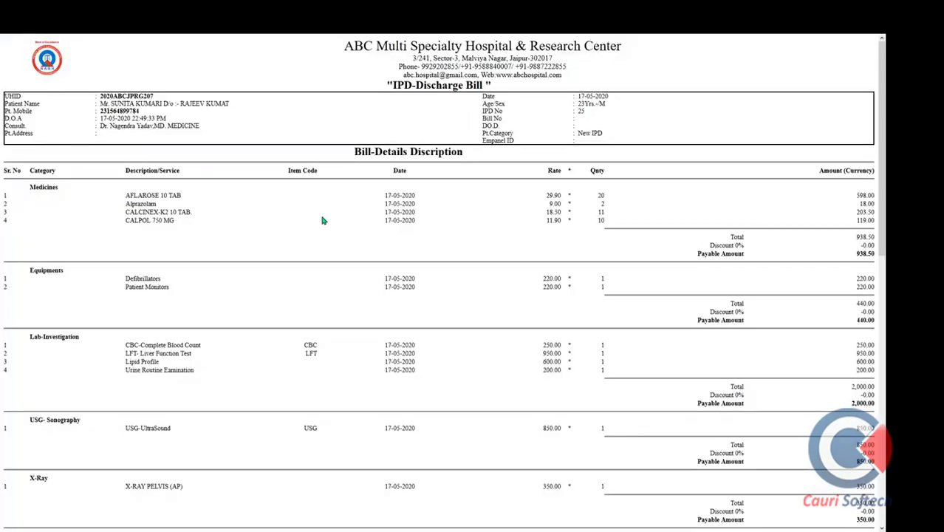
pyautogui.scroll(-3, 299, 225)
pyautogui.click(194, 221)
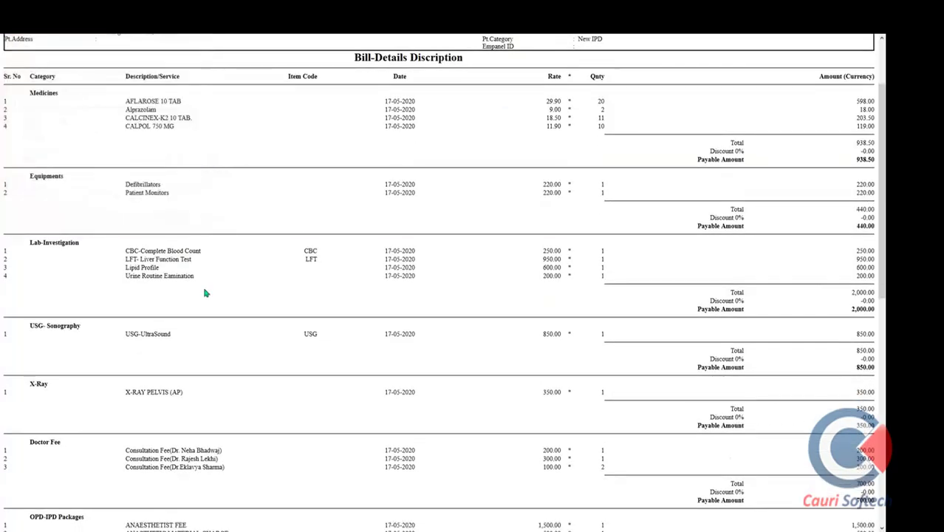
pyautogui.scroll(-15, 388, 274)
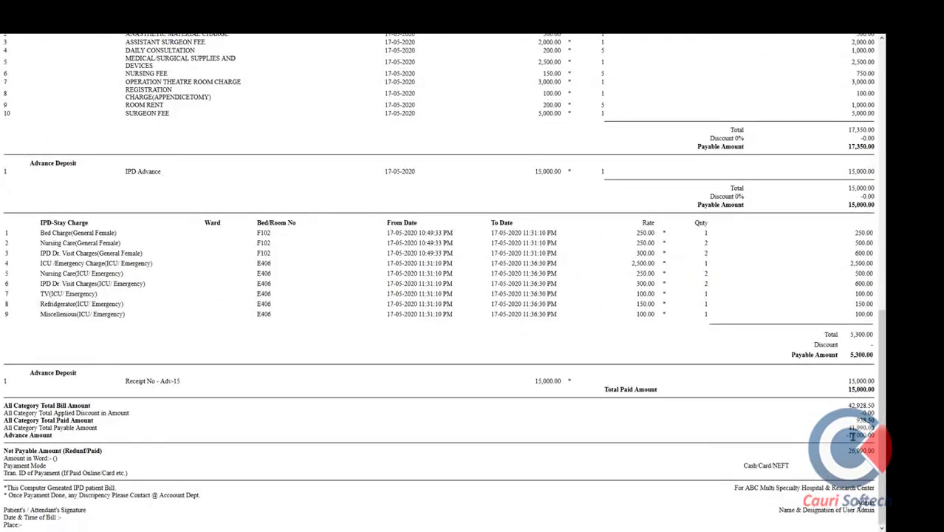
pyautogui.scroll(15, 257, 301)
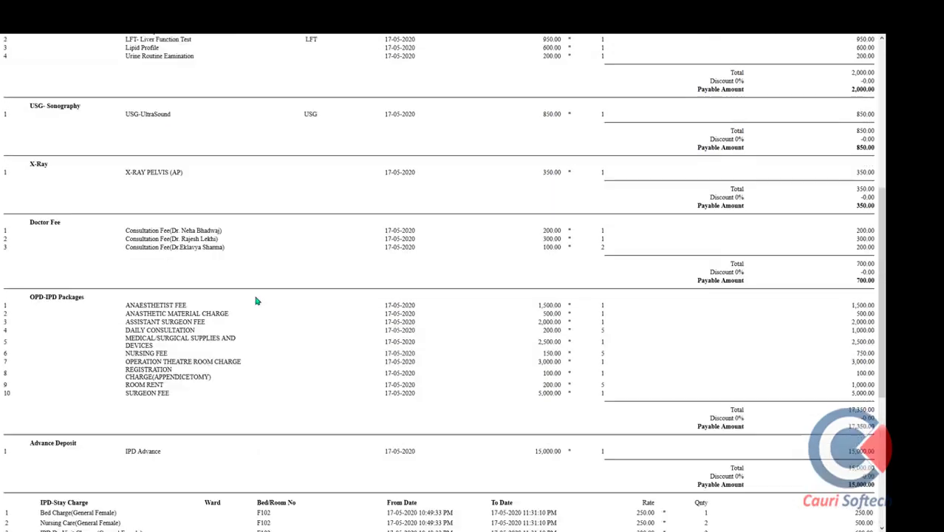
pyautogui.moveTo(257, 34)
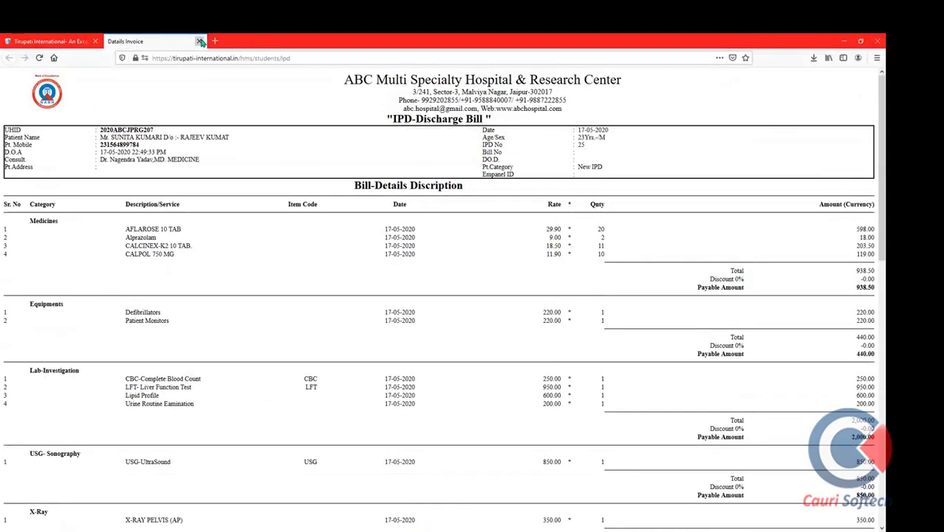
pyautogui.click(201, 42)
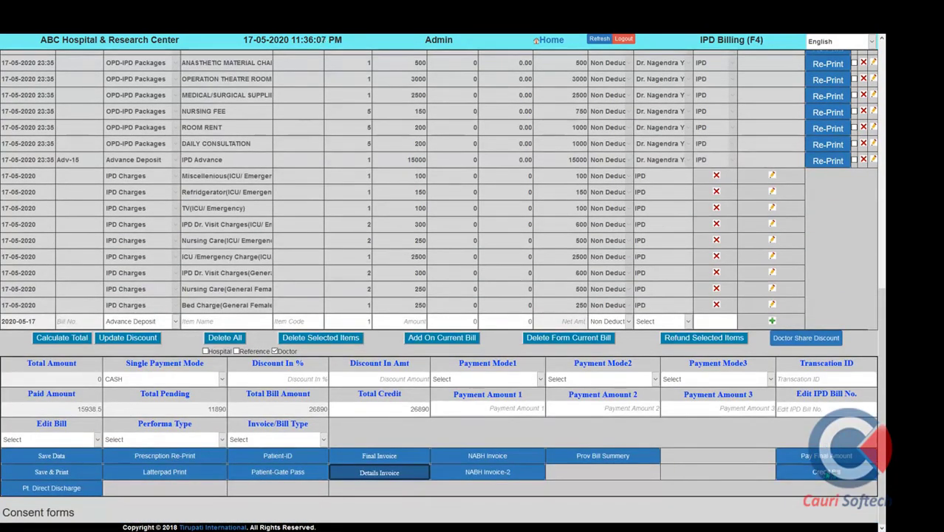
# Start settling the 11890 final amount and enter a 10% sub discount
pyautogui.click(827, 456)
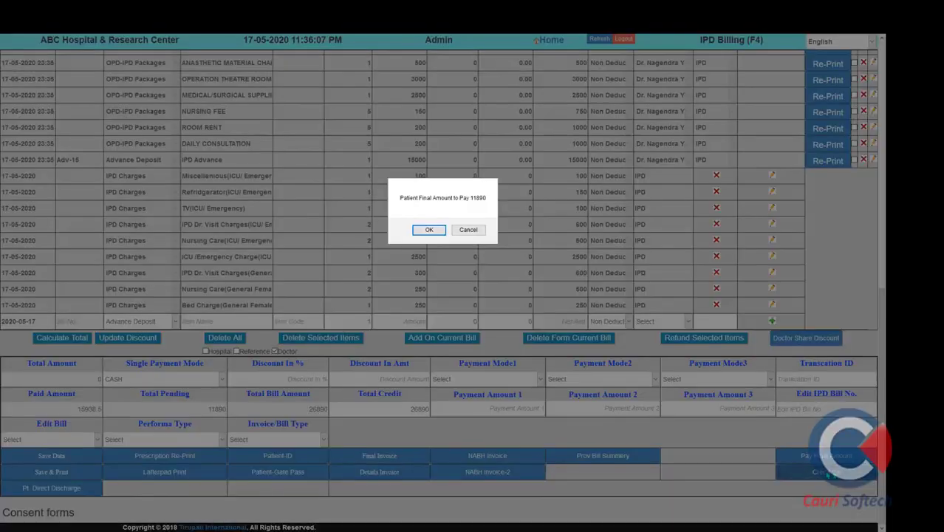
pyautogui.click(429, 231)
pyautogui.click(447, 235)
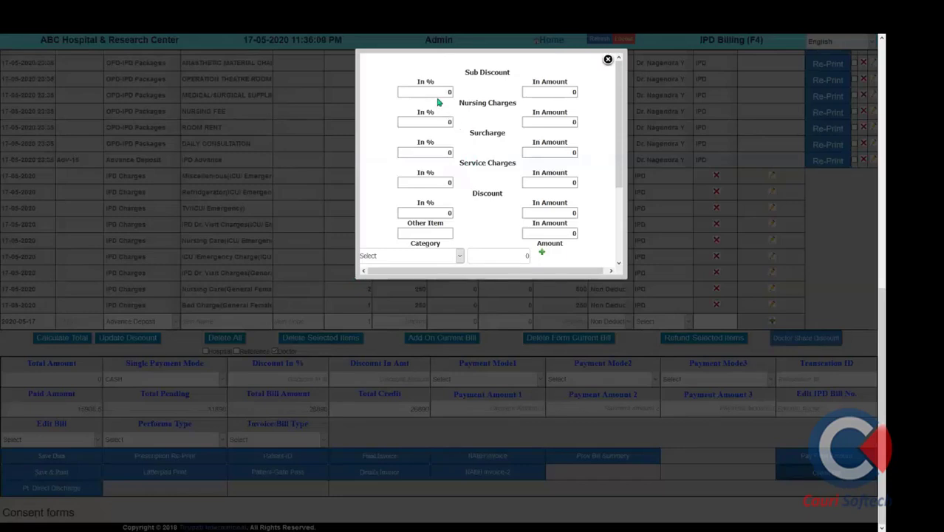
pyautogui.click(437, 95)
pyautogui.doubleClick(449, 92)
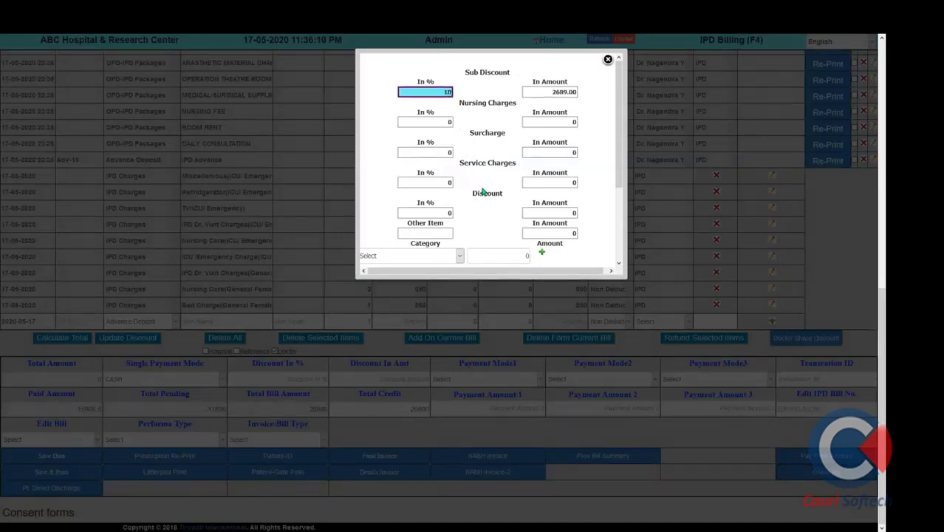
pyautogui.write('10')
# Discharge with reason 1-Normal Discharge and payment DUE/PENDING, confirming the 9201 final amount
pyautogui.scroll(-3, 482, 191)
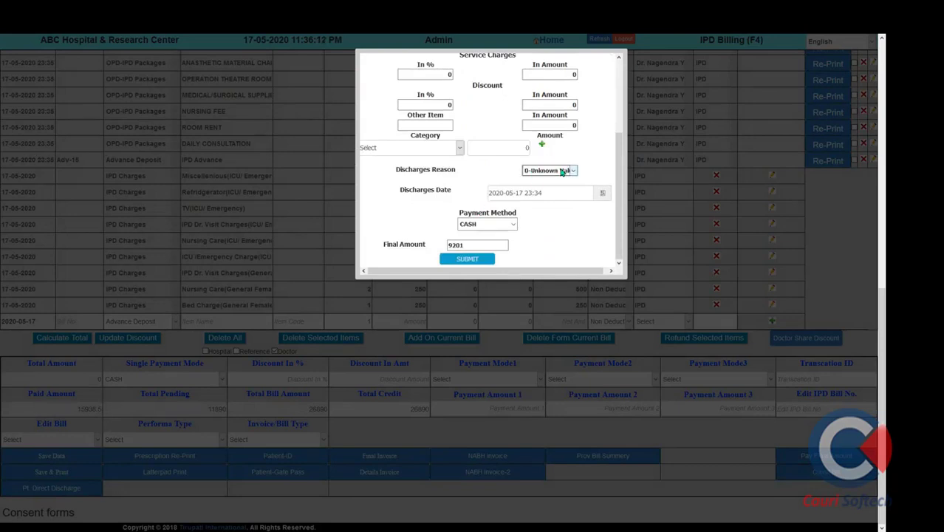
pyautogui.click(562, 172)
pyautogui.click(560, 194)
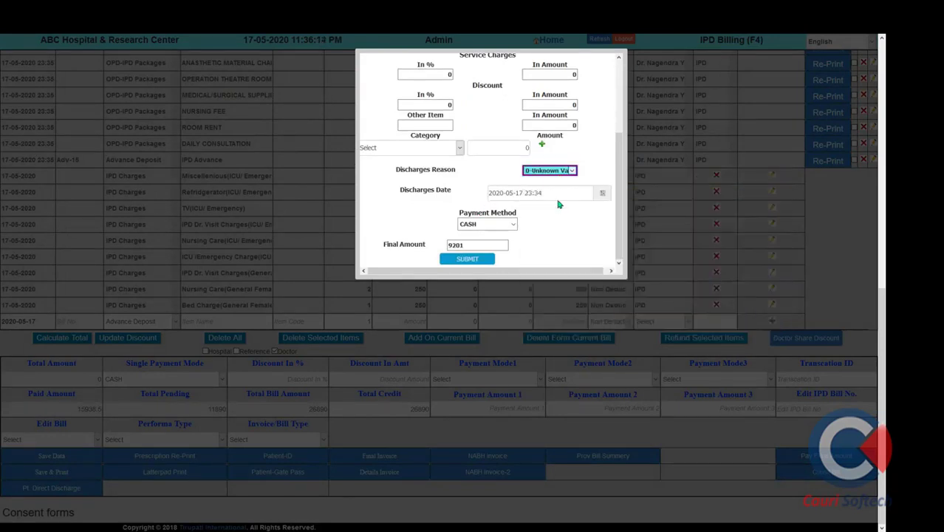
pyautogui.click(512, 225)
pyautogui.click(495, 237)
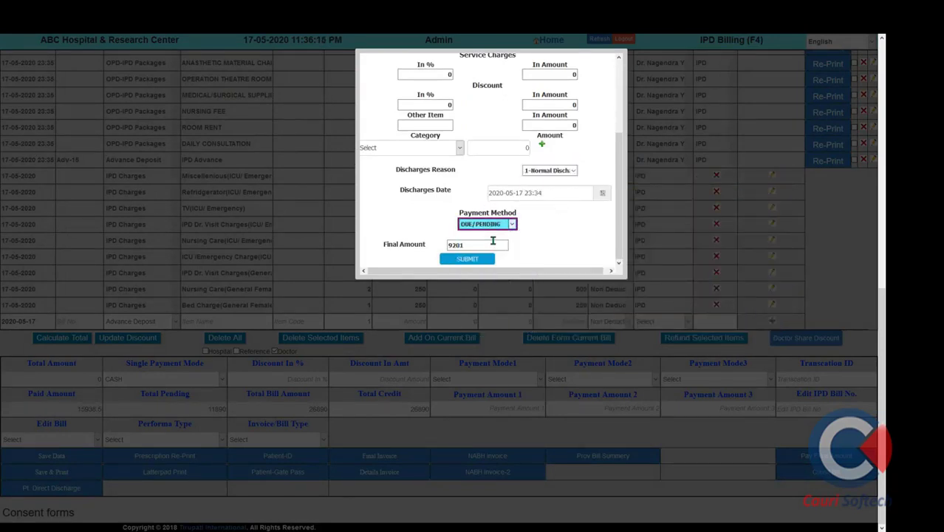
pyautogui.click(475, 262)
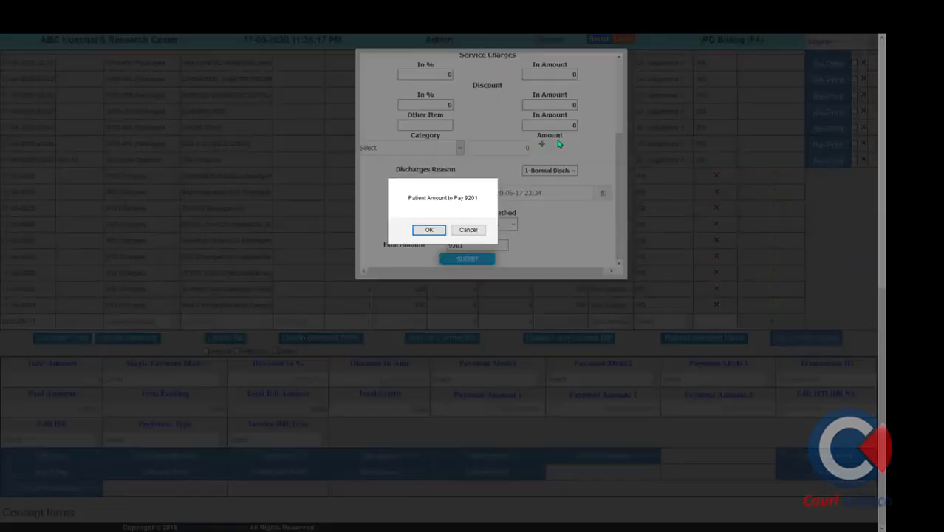
pyautogui.click(442, 232)
pyautogui.click(448, 231)
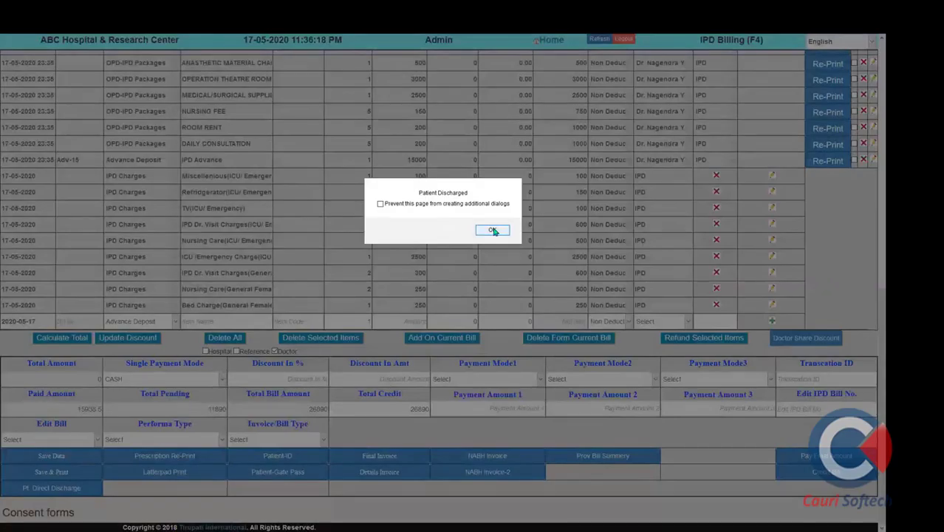
pyautogui.click(492, 229)
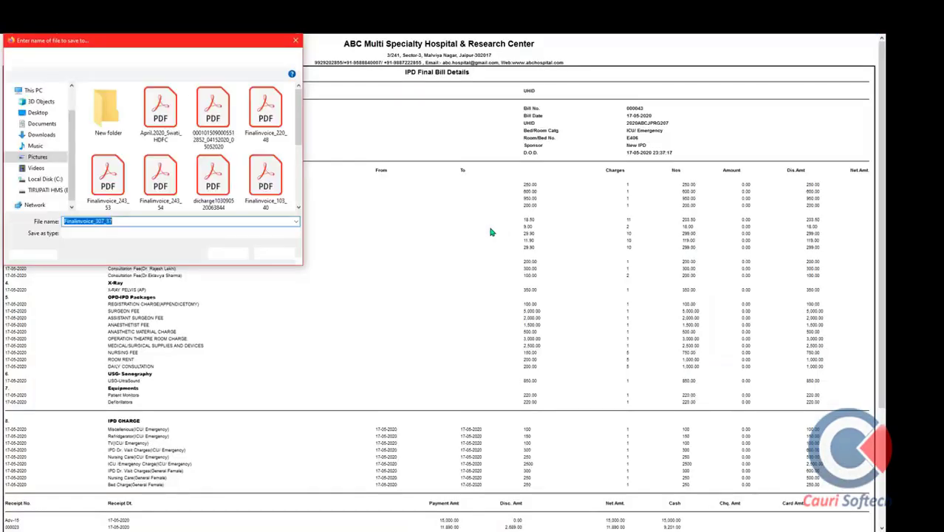
# Dismiss the print and save prompts, review the IPD Final Bill Details, then close it and the cash receipt
pyautogui.click(281, 254)
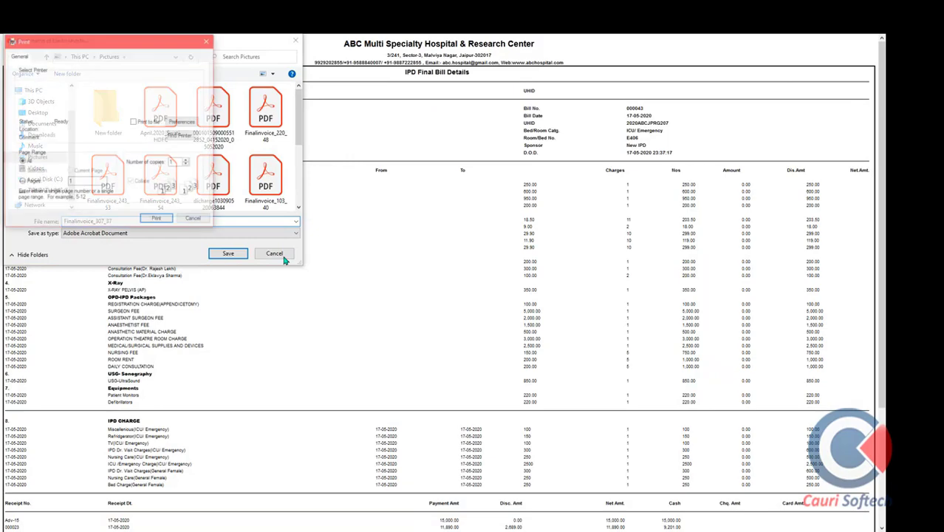
pyautogui.click(194, 220)
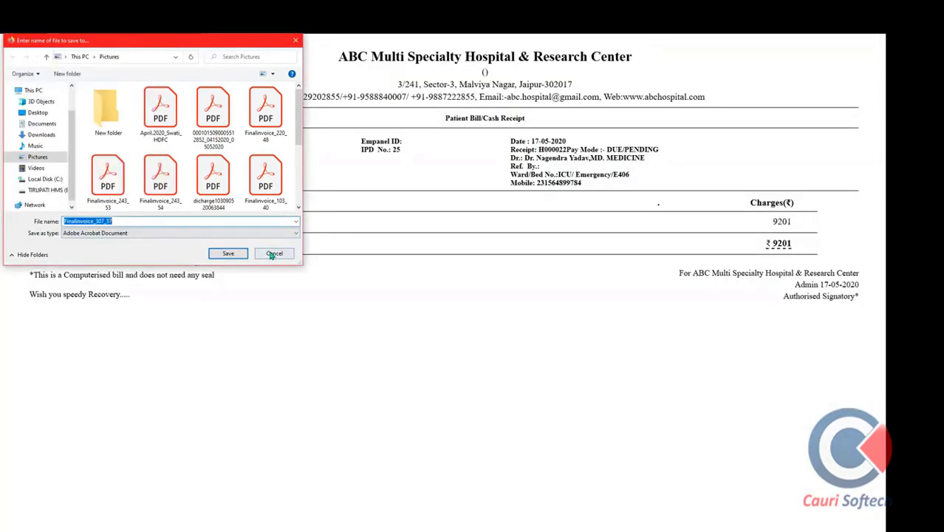
pyautogui.click(272, 255)
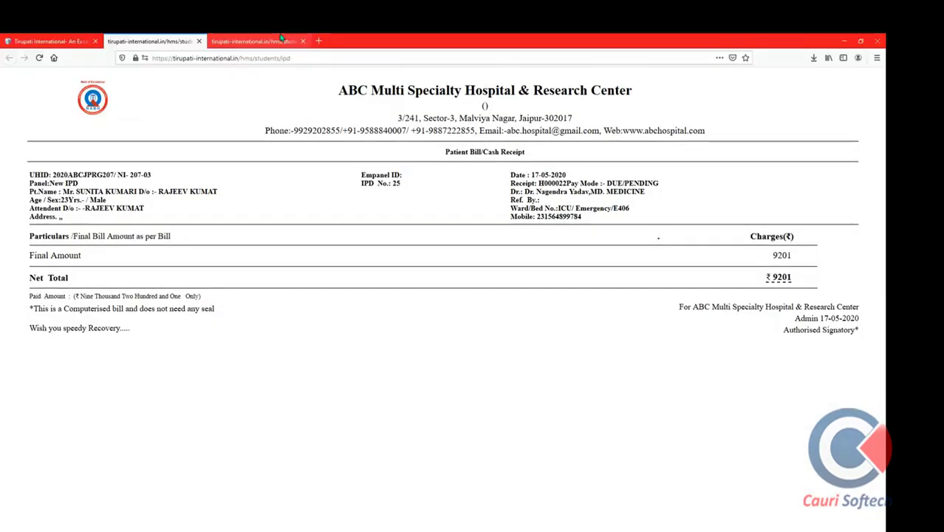
pyautogui.click(254, 42)
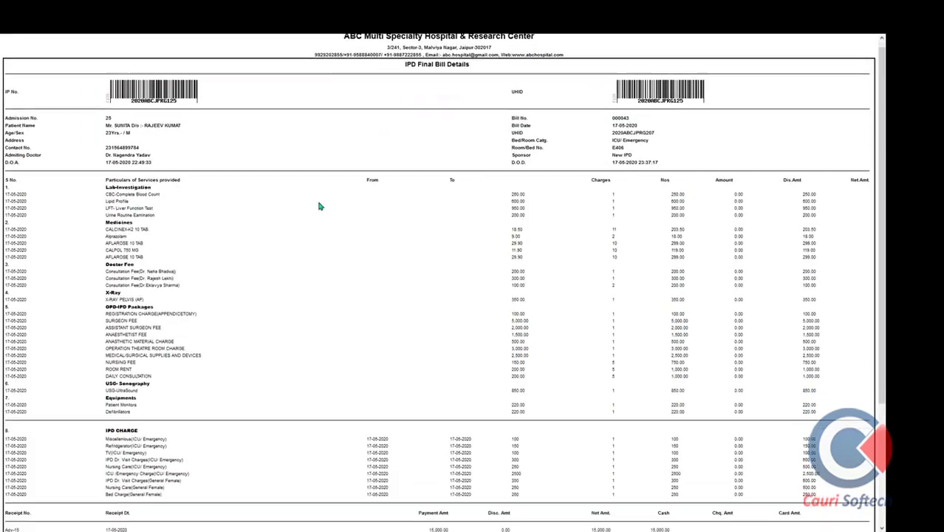
pyautogui.scroll(-4, 319, 215)
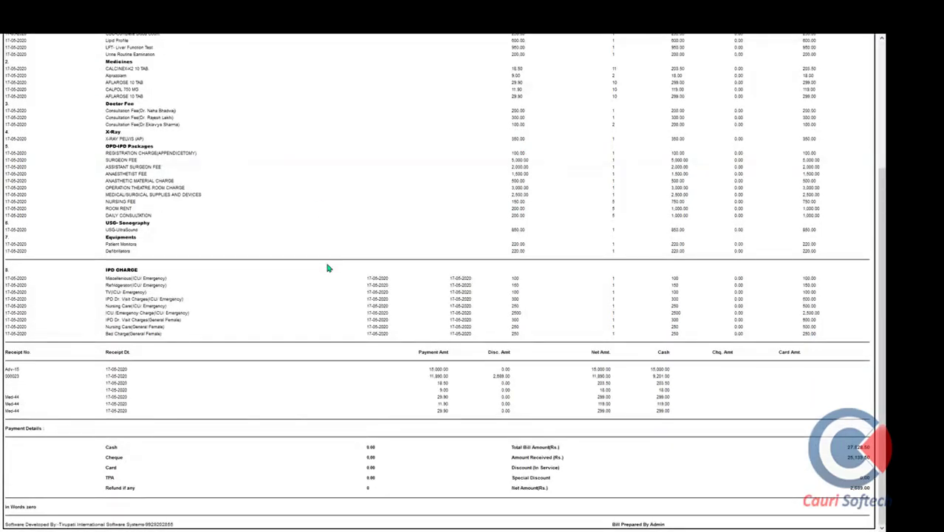
pyautogui.scroll(4, 328, 268)
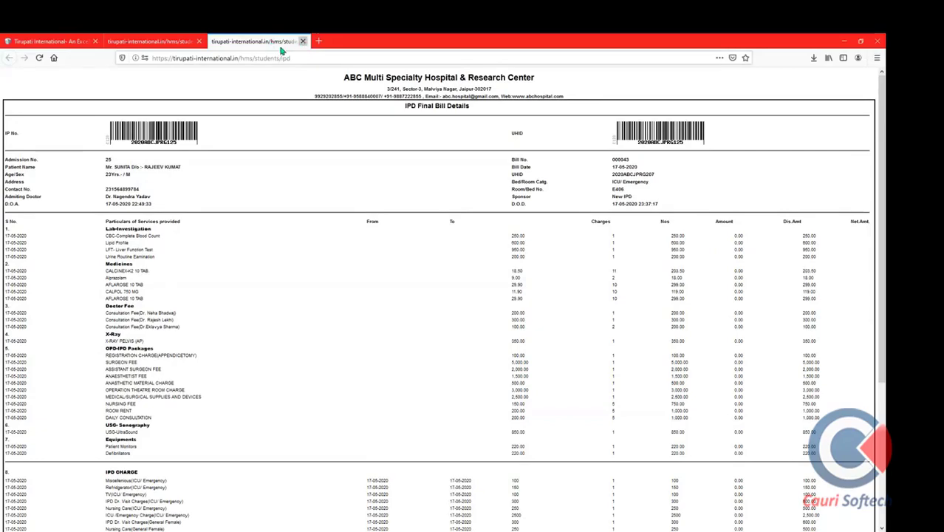
pyautogui.click(302, 41)
pyautogui.click(199, 41)
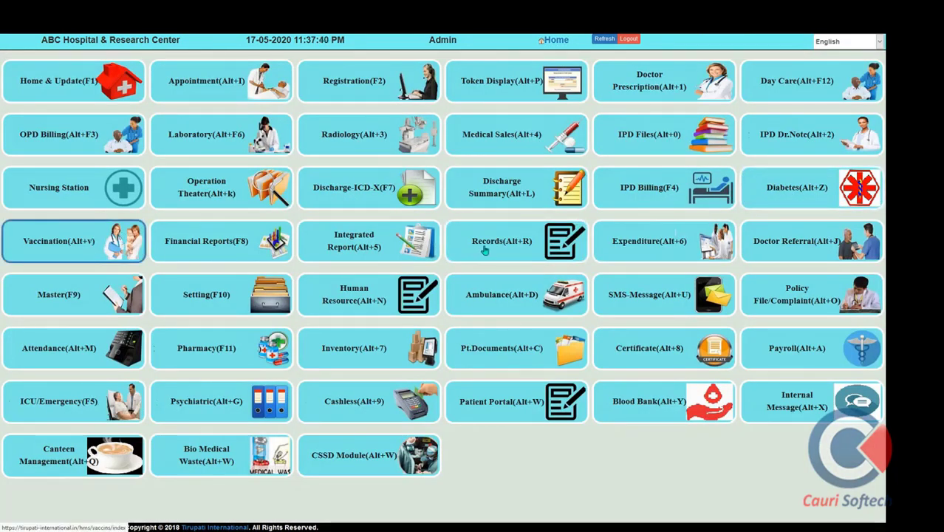
pyautogui.click(813, 190)
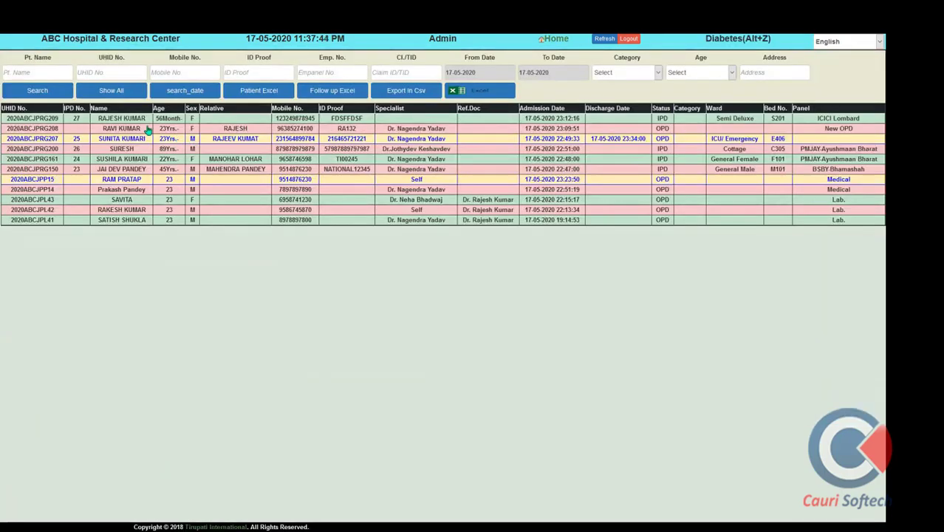
pyautogui.click(139, 121)
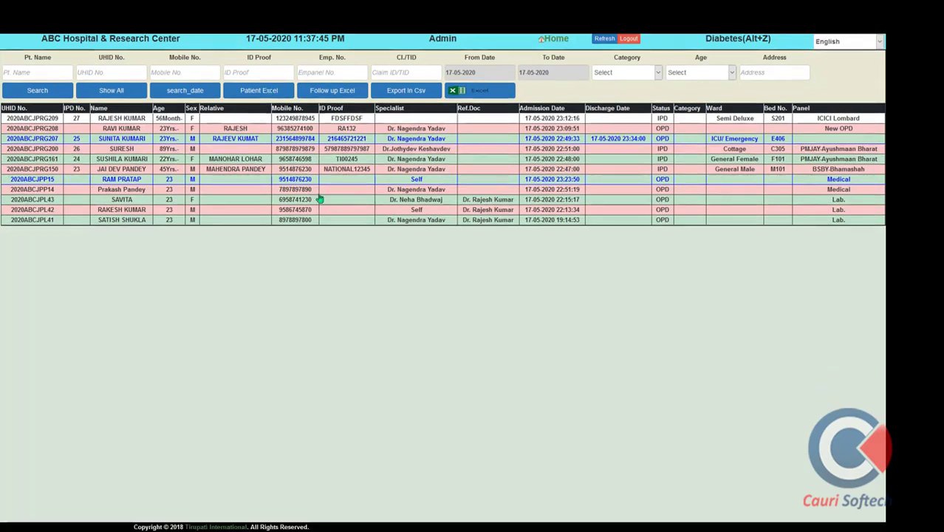
pyautogui.press('super')
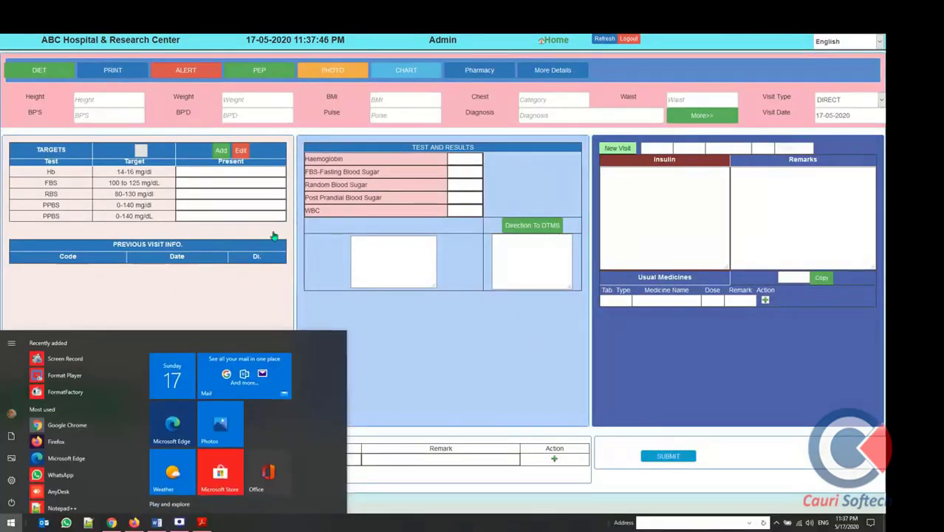
pyautogui.press('super')
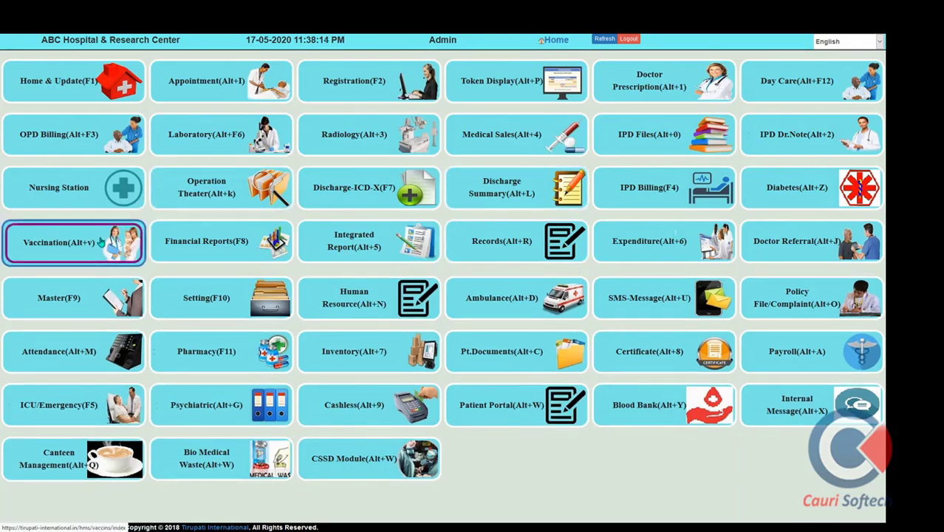
# In Vaccination, select the first patient and set Delivery to Abnormal Delivery
pyautogui.click(99, 242)
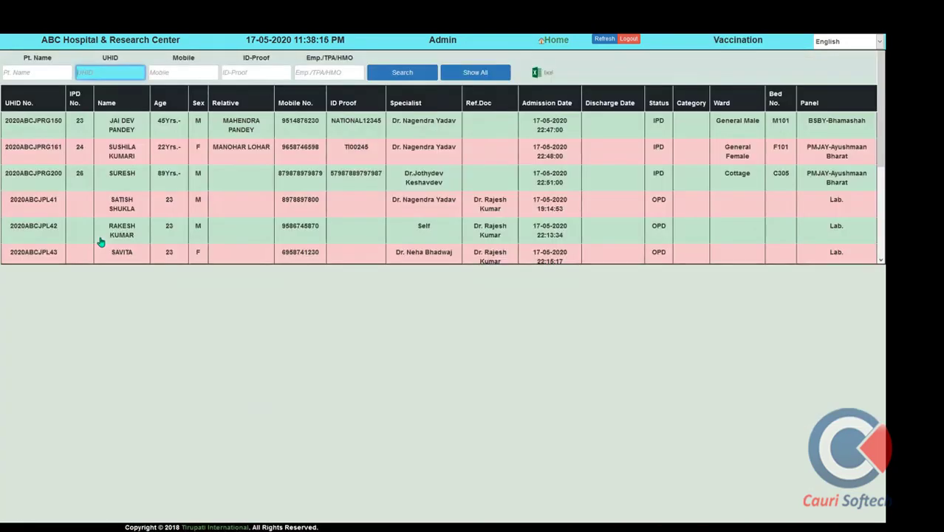
pyautogui.click(130, 133)
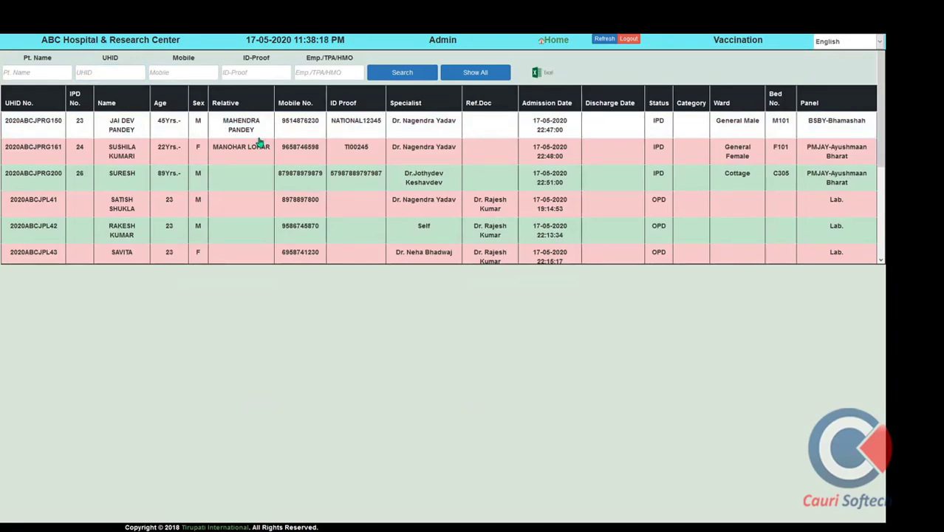
pyautogui.scroll(-5, 316, 190)
pyautogui.scroll(-5, 321, 260)
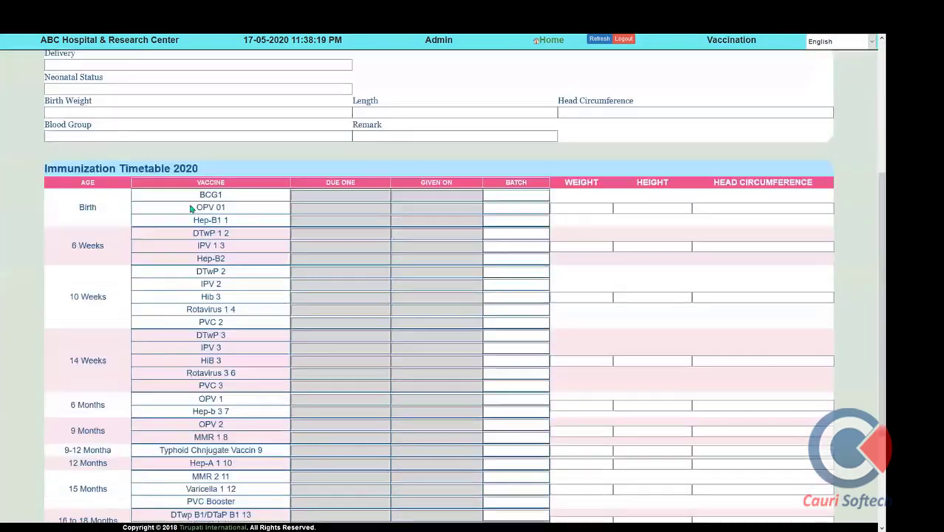
pyautogui.scroll(5, 177, 122)
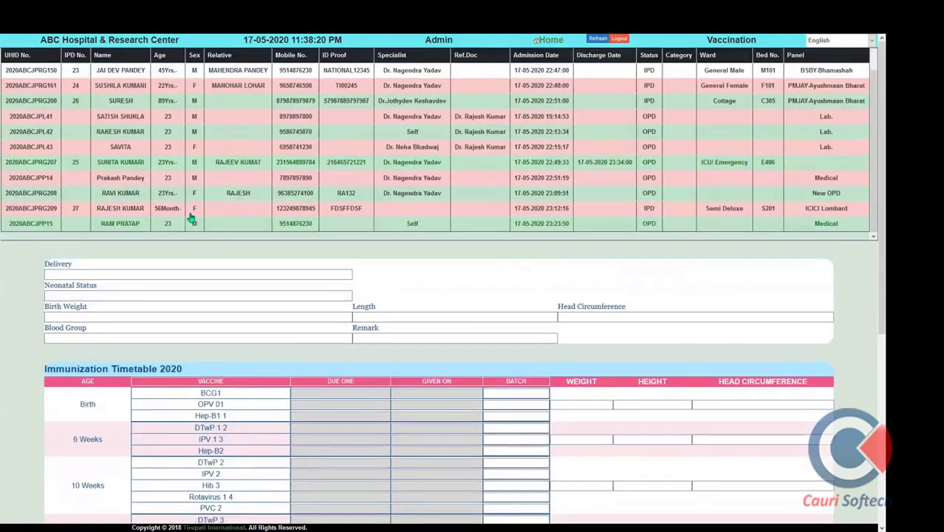
pyautogui.click(125, 275)
pyautogui.click(160, 296)
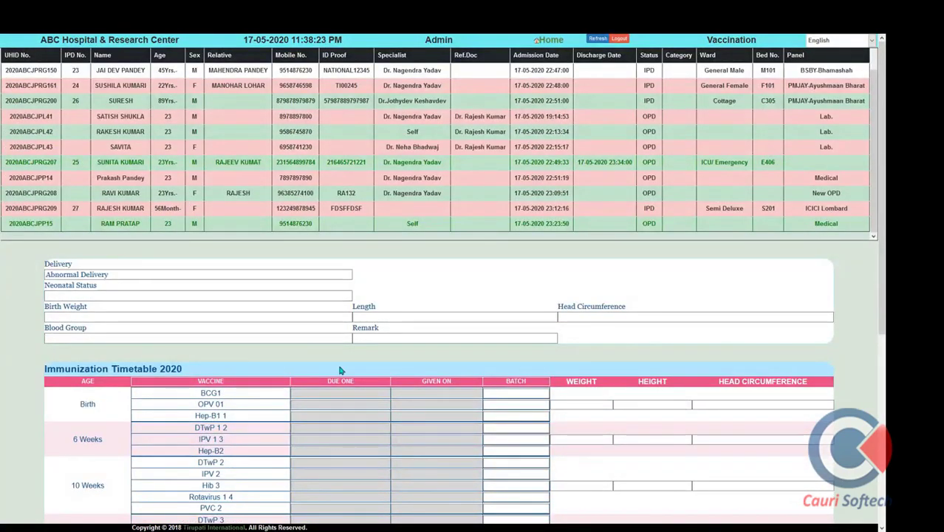
# Set BCG1 due and given-on dates to 17 May 2020 and save the immunization timetable
pyautogui.click(354, 402)
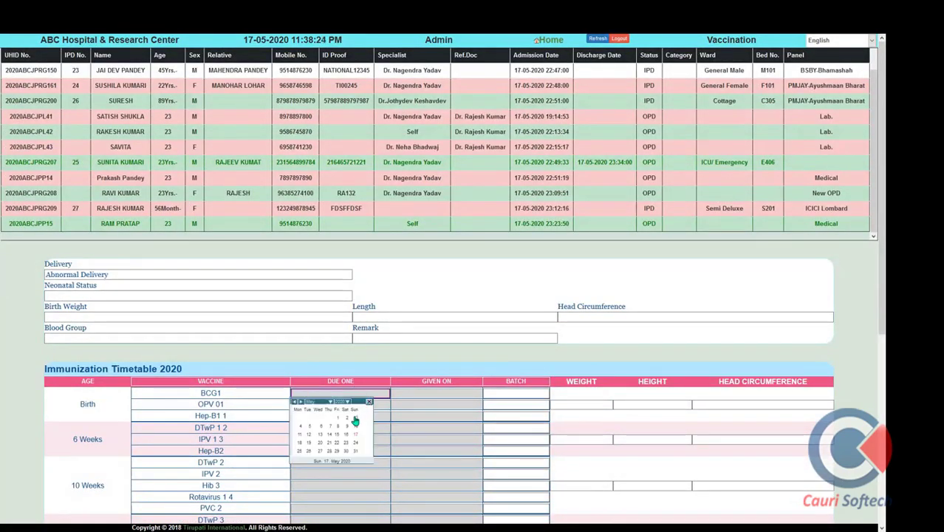
pyautogui.click(357, 436)
pyautogui.click(442, 394)
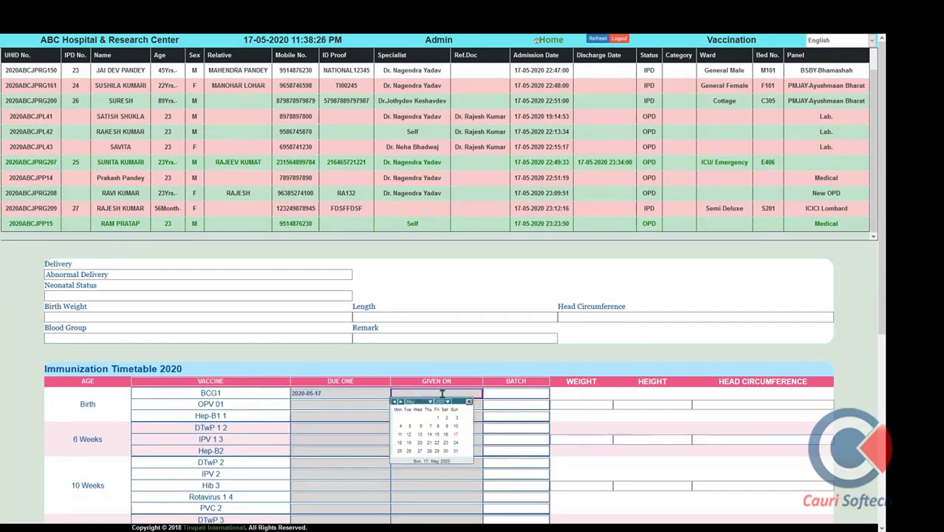
pyautogui.click(457, 437)
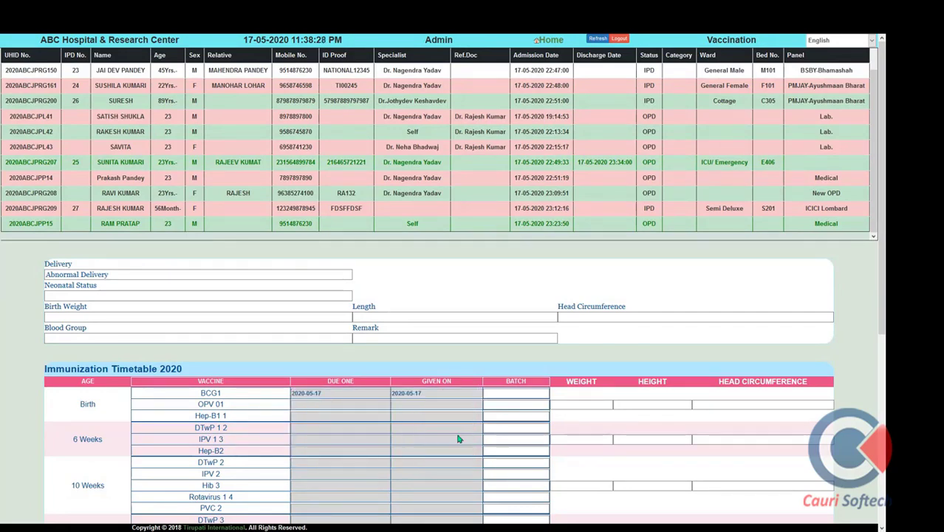
pyautogui.scroll(-4, 458, 436)
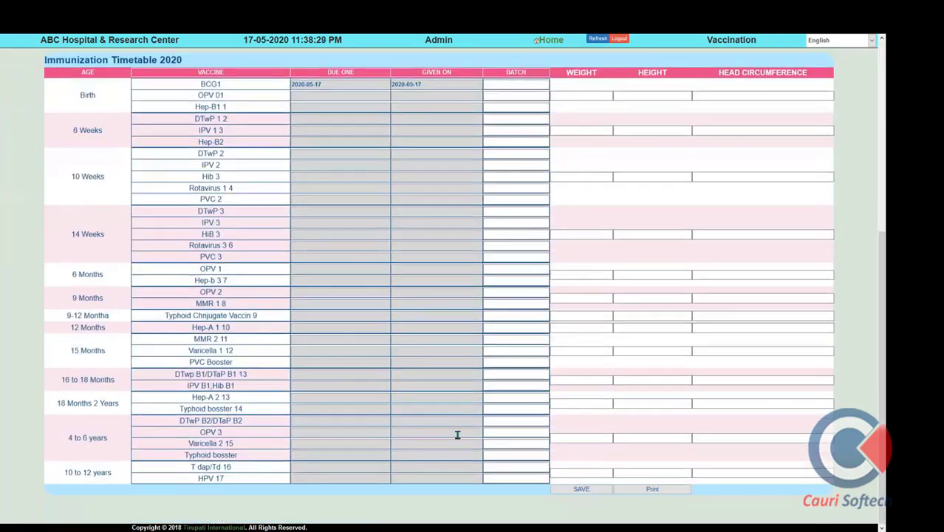
pyautogui.click(575, 490)
pyautogui.click(540, 94)
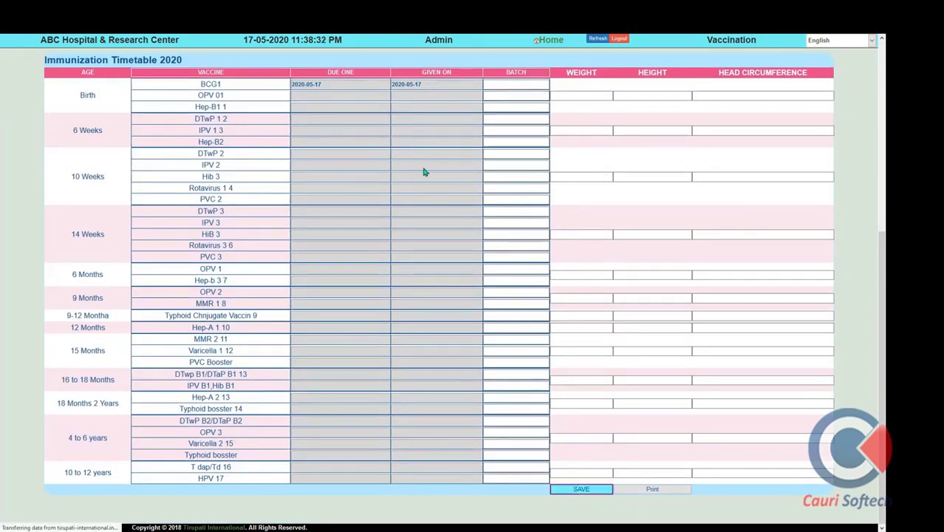
pyautogui.scroll(-4, 337, 334)
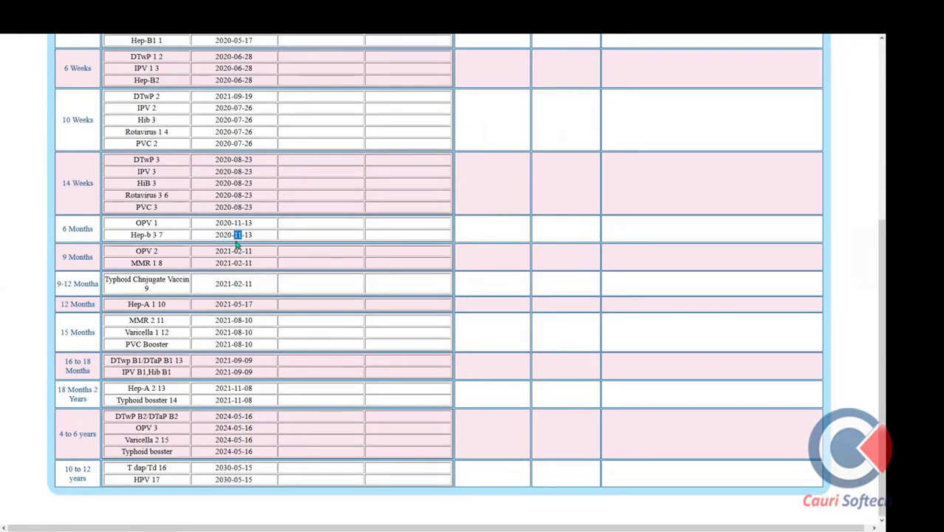
# Highlight the 9-12 Months and 12 Months age rows in the immunization report, then close it
pyautogui.moveTo(58, 288); pyautogui.dragTo(95, 284)
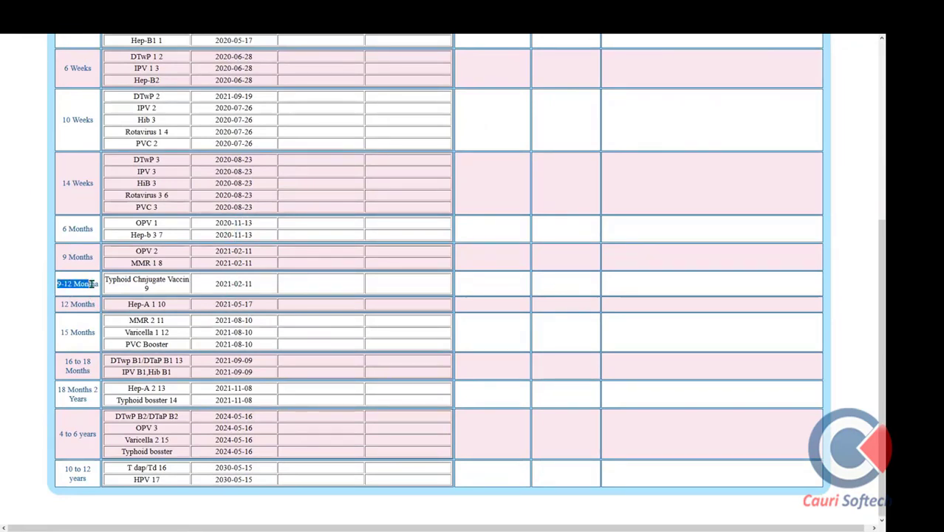
pyautogui.moveTo(62, 312); pyautogui.dragTo(112, 309)
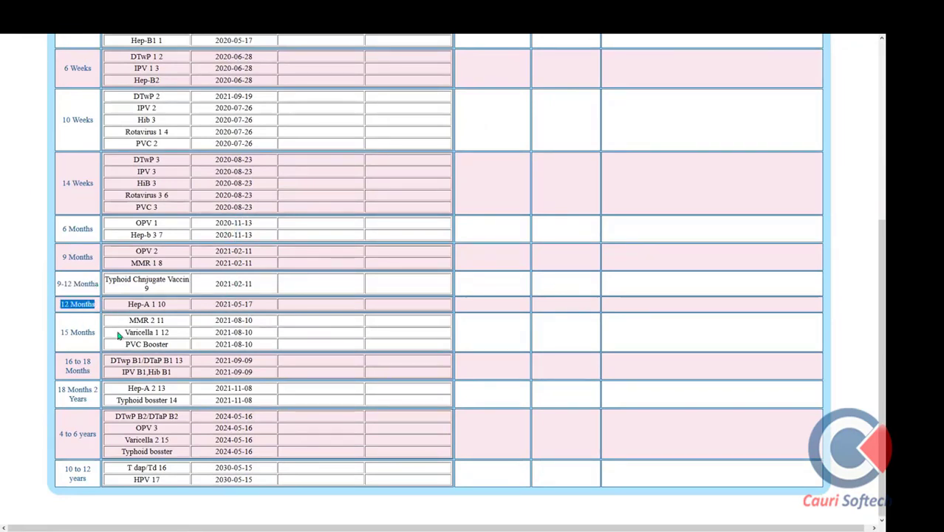
pyautogui.scroll(10, 118, 334)
pyautogui.press('F11')
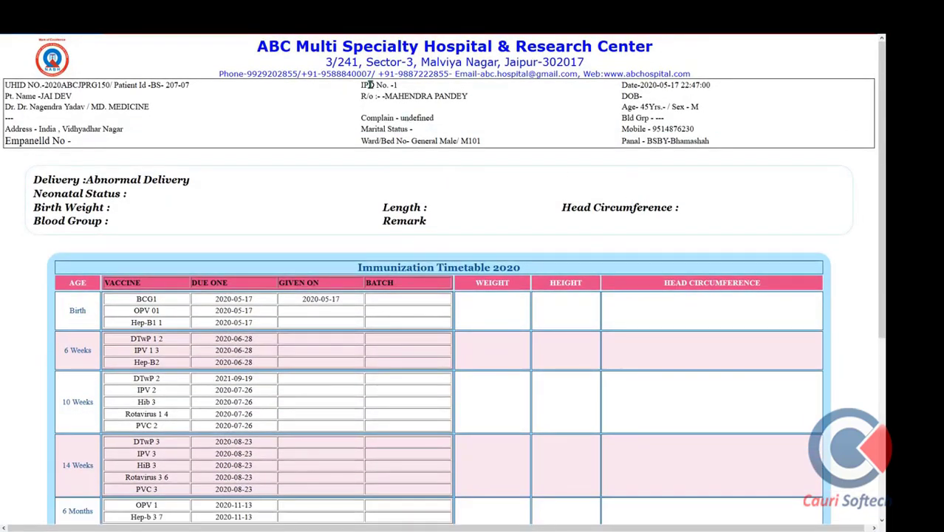
pyautogui.hotkey('ctrl', 'w')
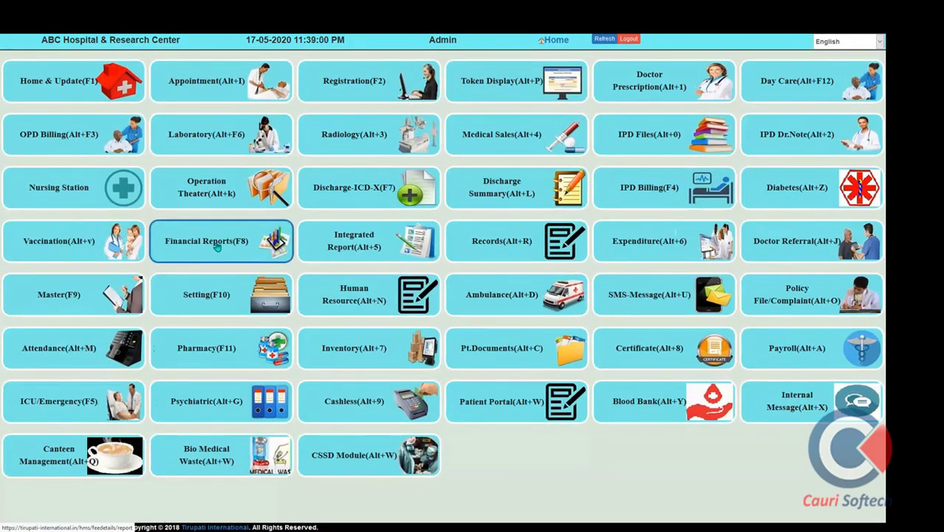
# Run the on-screen OPD detail collection report for 2020-05-17 from Financial Reports
pyautogui.click(216, 257)
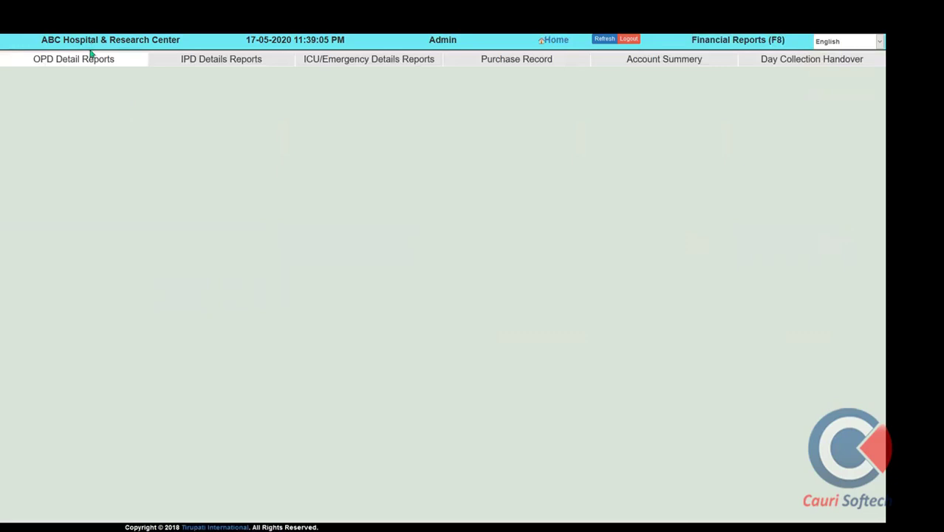
pyautogui.click(89, 61)
pyautogui.click(156, 84)
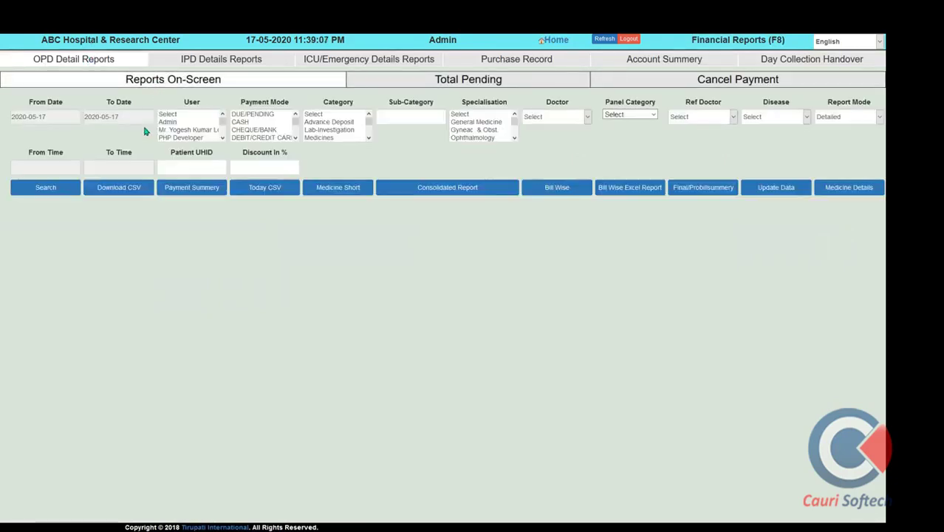
pyautogui.click(45, 187)
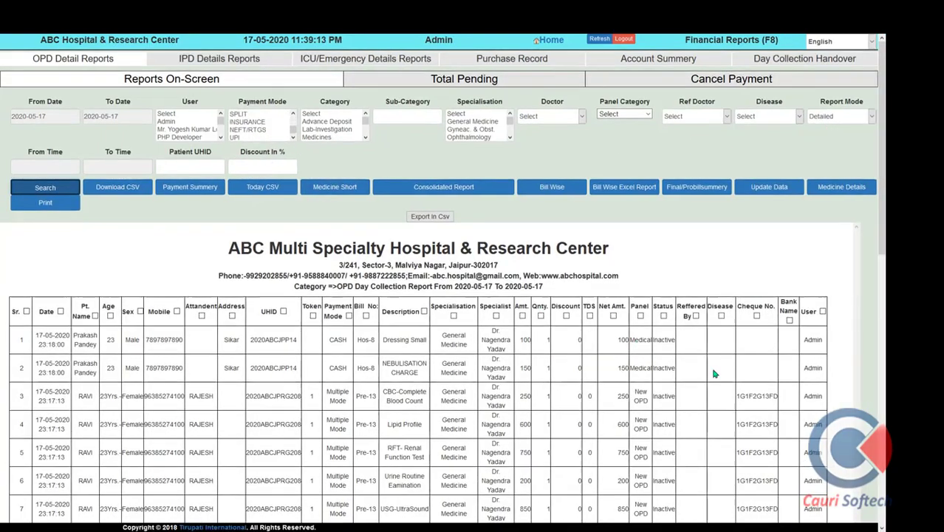
pyautogui.scroll(-10, 714, 374)
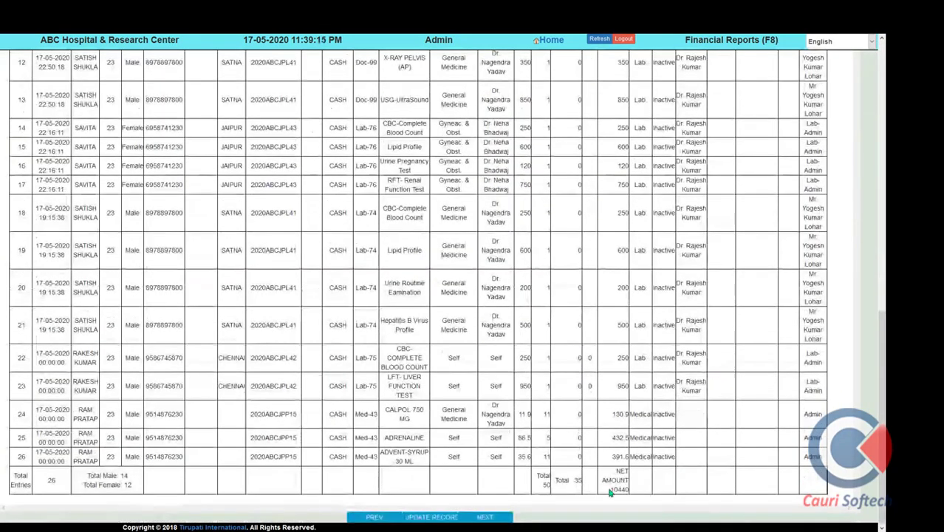
pyautogui.scroll(10, 771, 375)
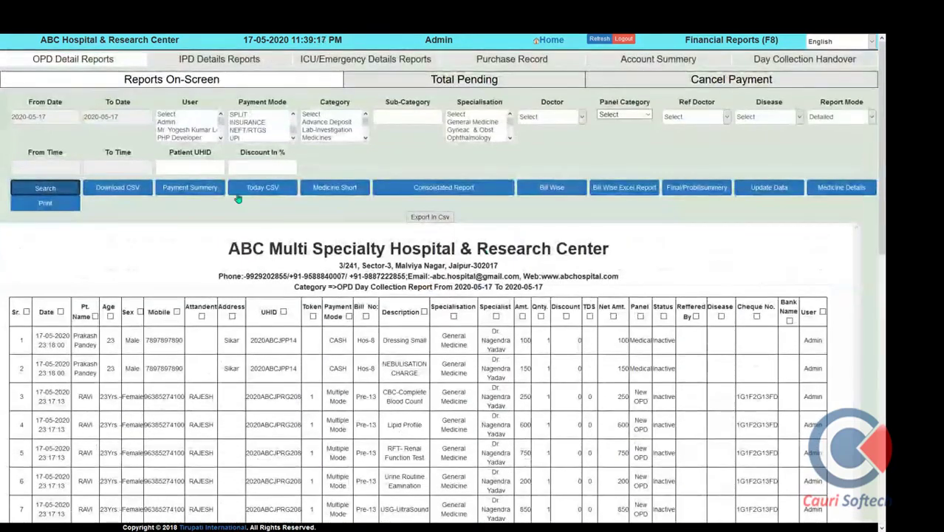
# View the consolidated OPD collection report without printing it
pyautogui.click(448, 193)
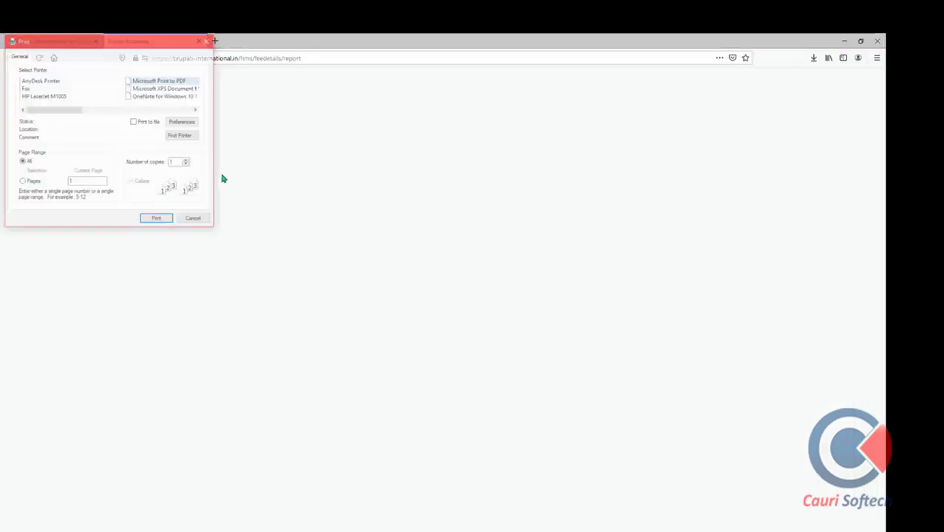
pyautogui.click(194, 220)
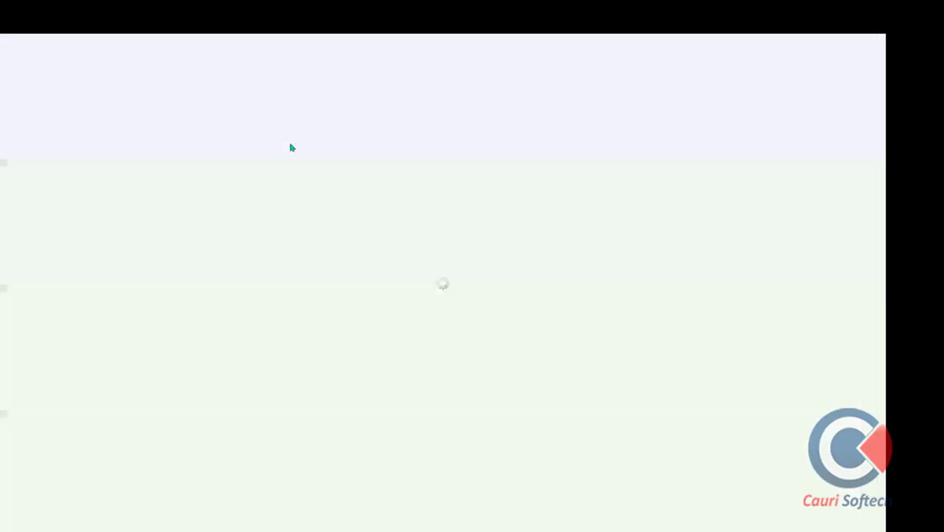
pyautogui.scroll(-5, 529, 324)
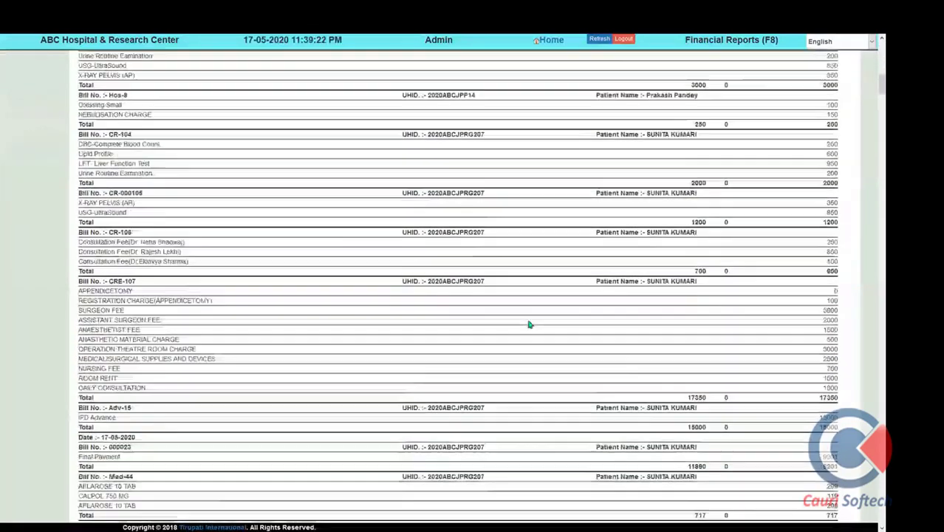
pyautogui.scroll(-3, 529, 324)
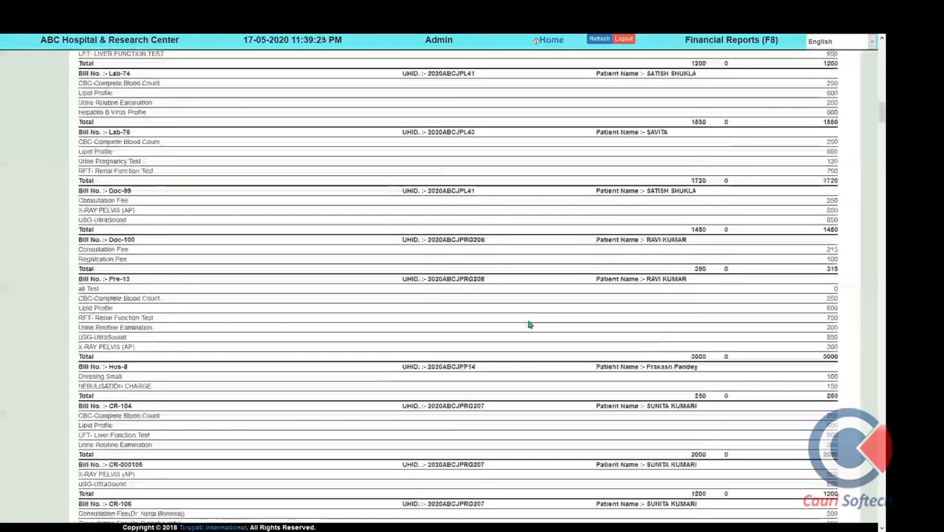
pyautogui.scroll(5, 529, 324)
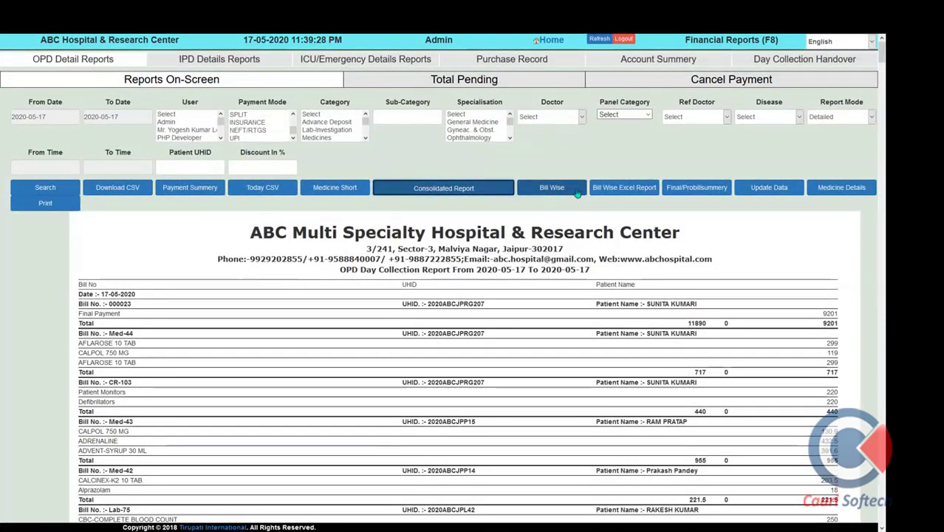
# Show the bill-wise OPD collection table with cash, due and totals per receipt
pyautogui.click(566, 190)
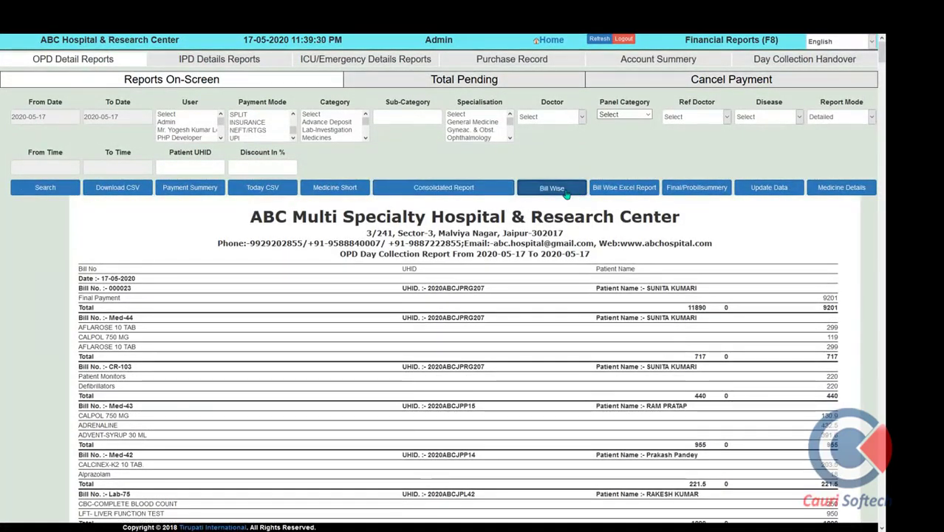
pyautogui.scroll(-3, 610, 341)
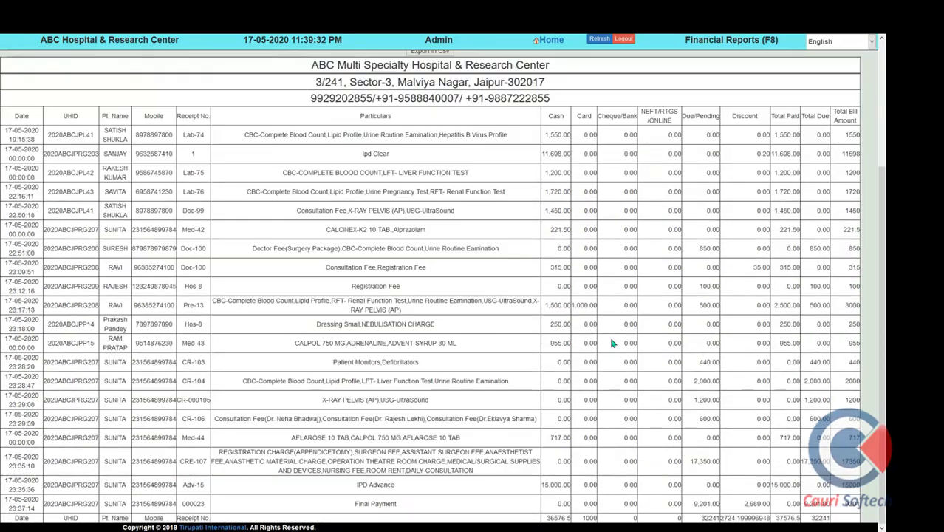
pyautogui.scroll(3, 612, 342)
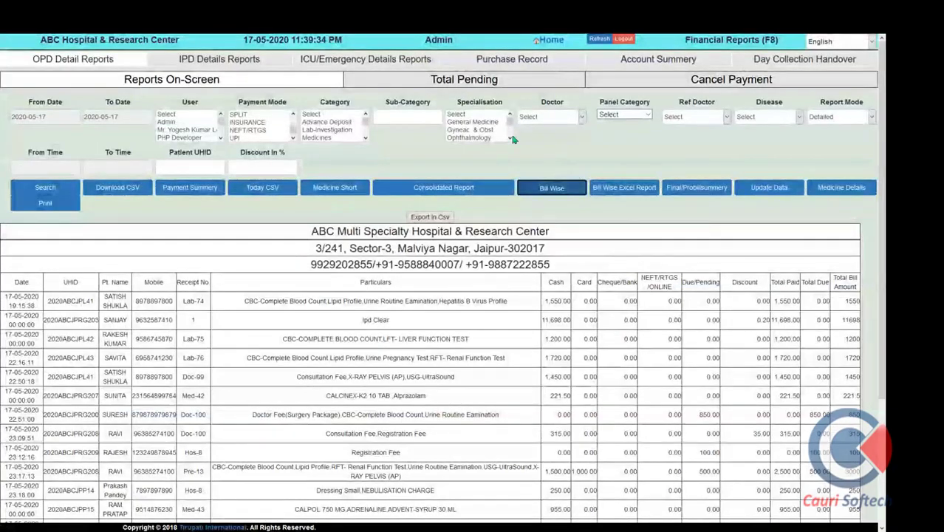
# Run the IPD day collection report (32 entries), then switch to Account Summary
pyautogui.click(230, 61)
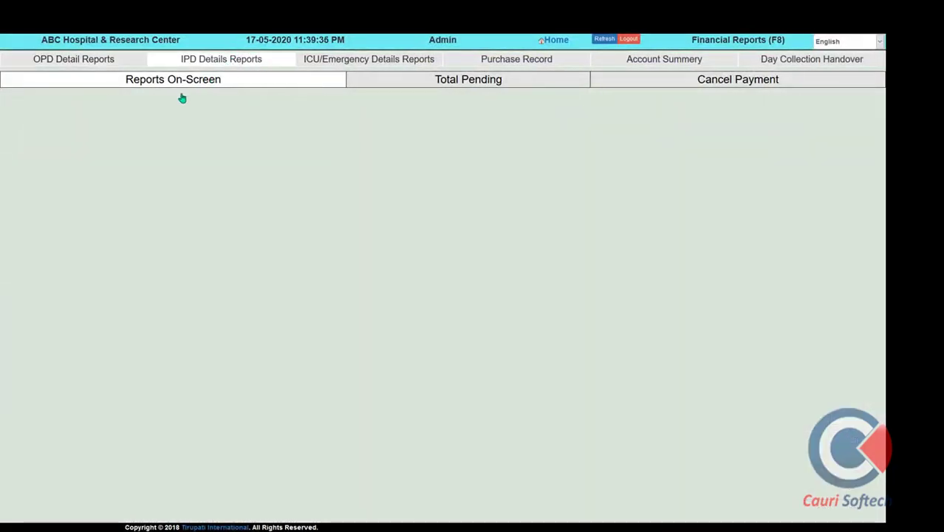
pyautogui.click(73, 194)
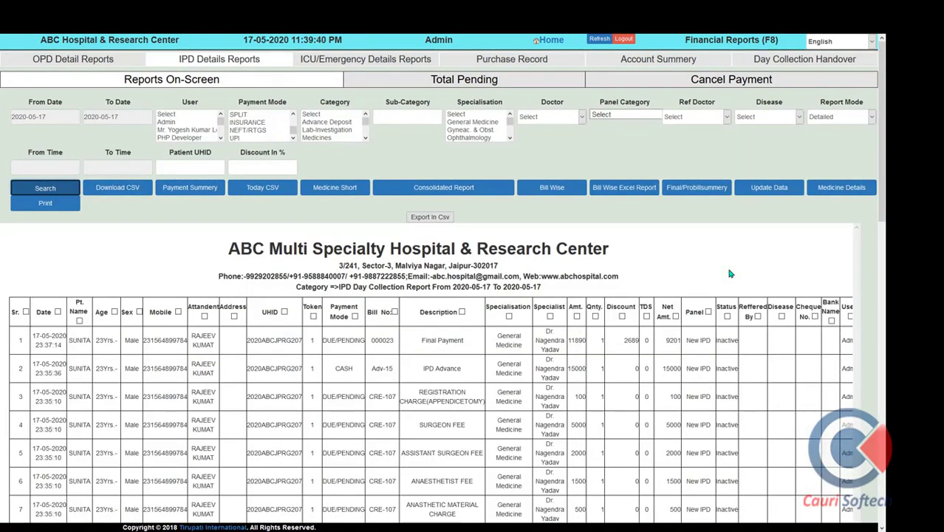
pyautogui.scroll(-10, 729, 274)
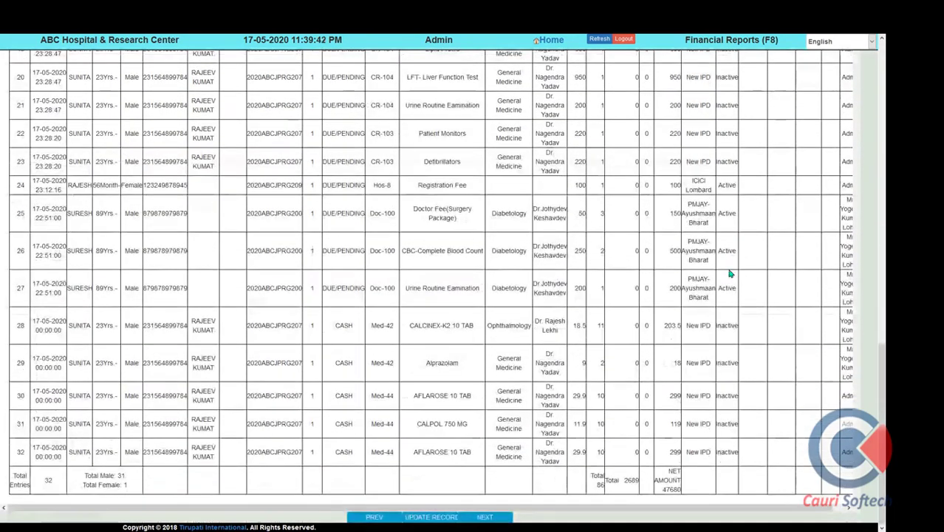
pyautogui.scroll(5, 729, 274)
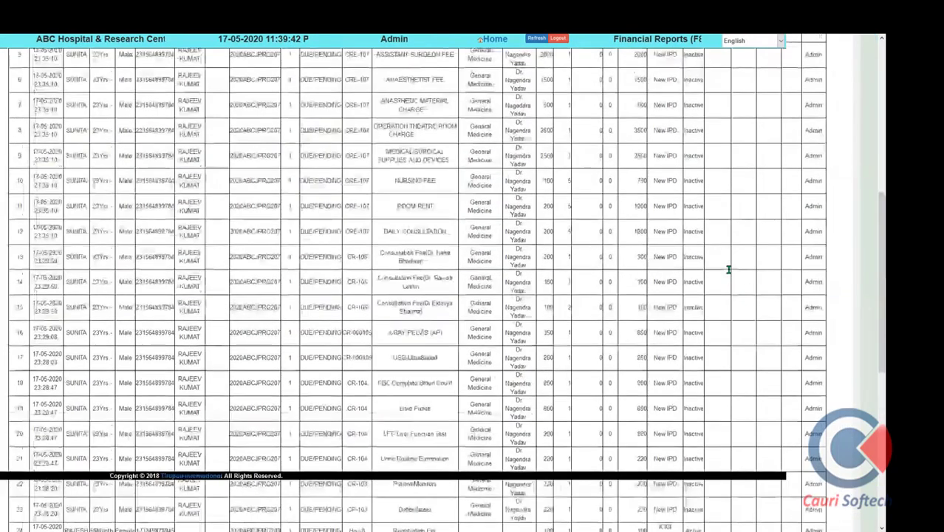
pyautogui.scroll(6, 729, 270)
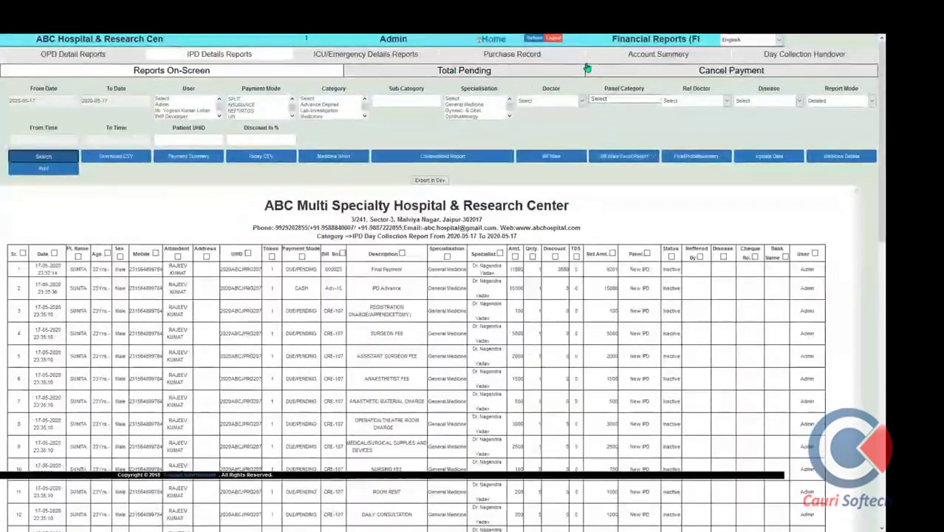
pyautogui.click(642, 59)
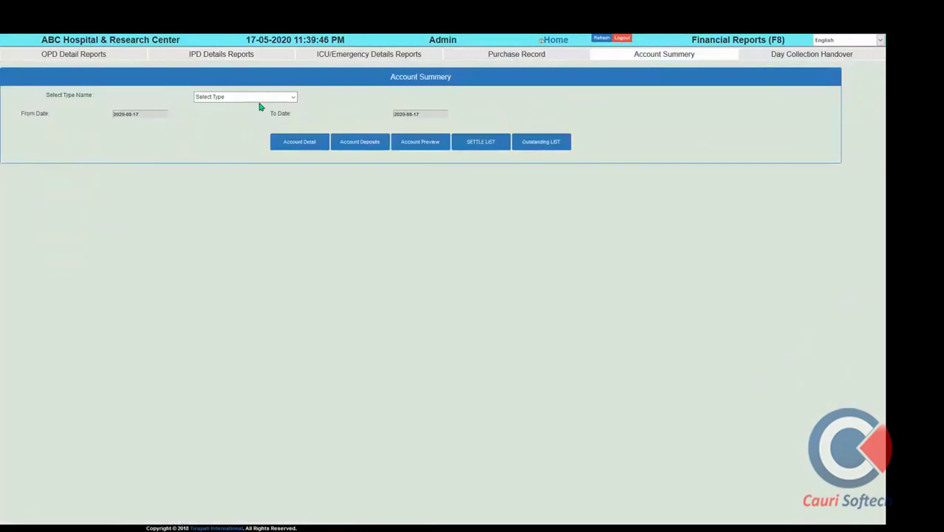
# Filter the account summary to IPD, category BSBY-Bhamashah, from 2020-01-01
pyautogui.click(270, 121)
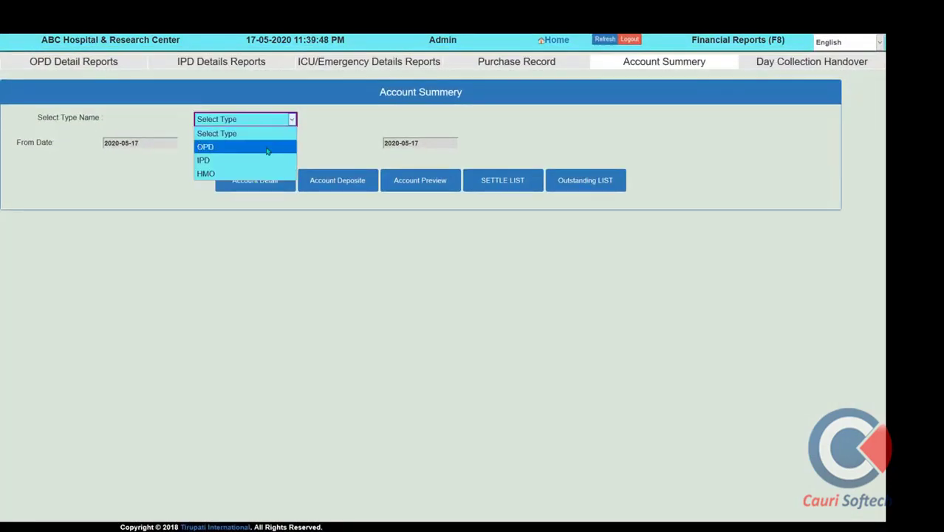
pyautogui.click(255, 160)
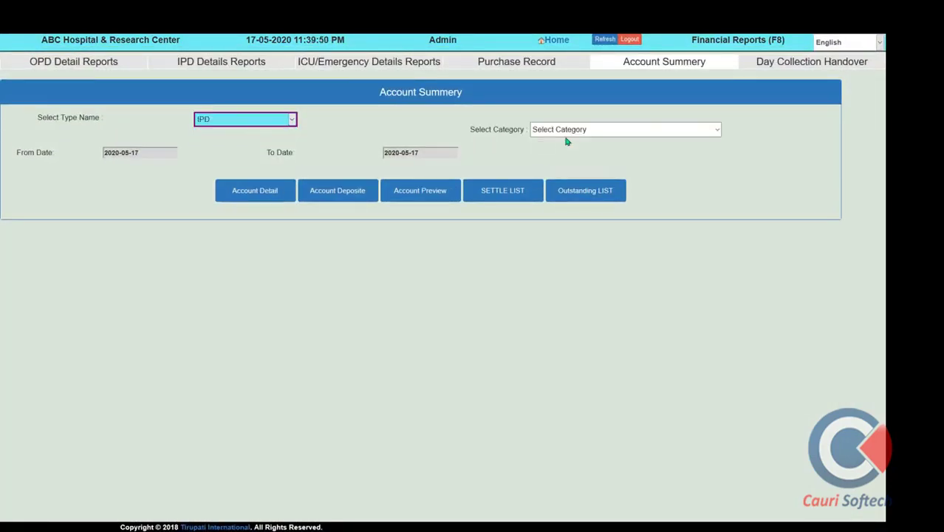
pyautogui.click(571, 130)
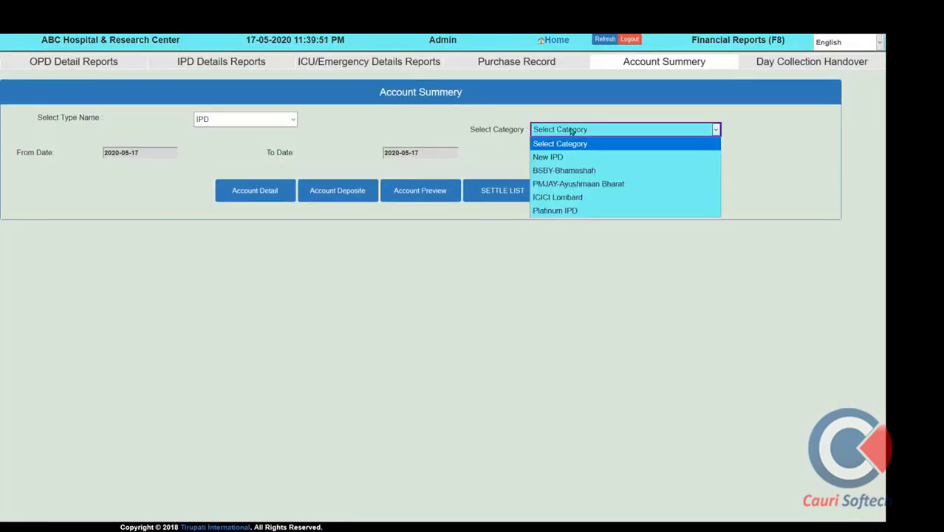
pyautogui.click(567, 171)
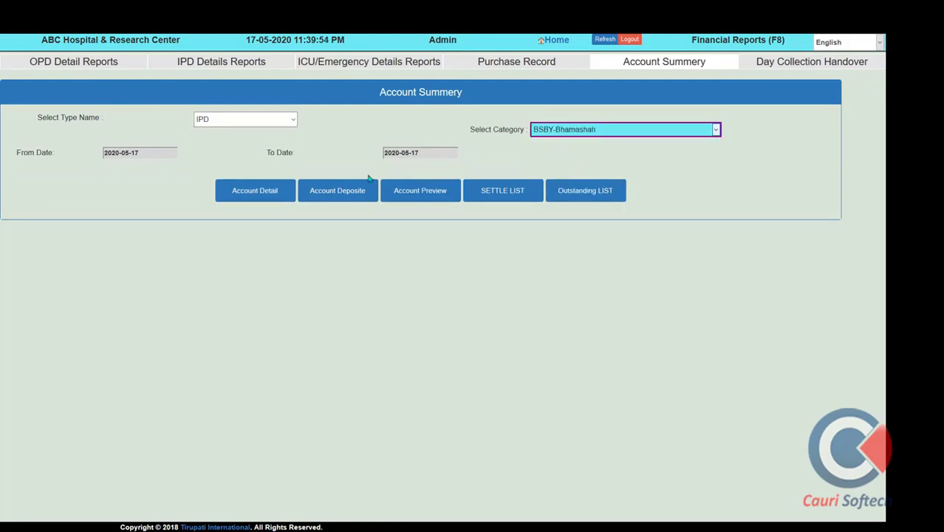
pyautogui.click(140, 153)
pyautogui.click(137, 165)
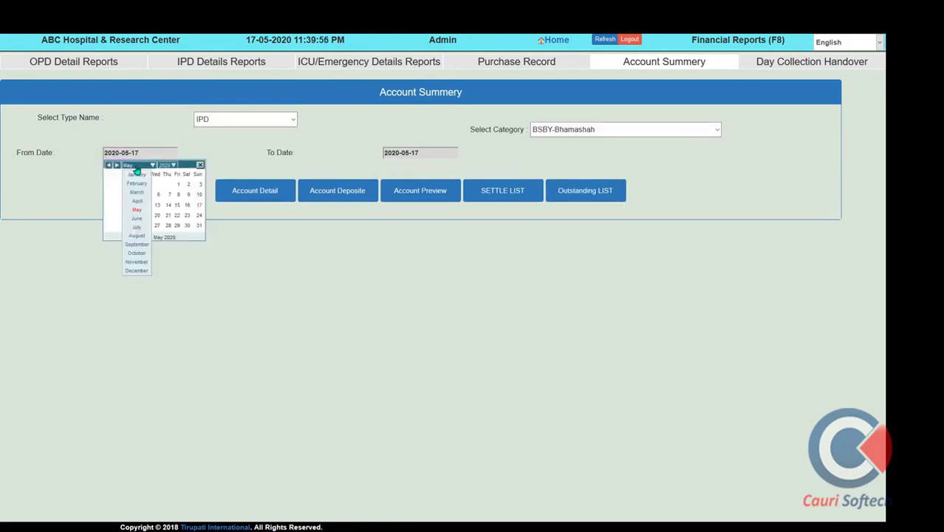
pyautogui.click(137, 176)
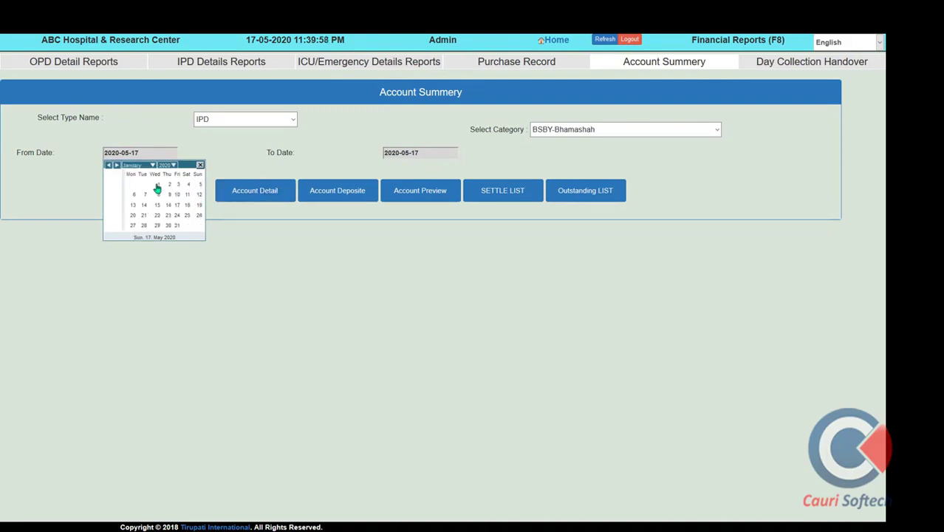
pyautogui.click(159, 185)
# Review account detail, deposits, preview and settle list (-18750 available), then return Home
pyautogui.click(267, 192)
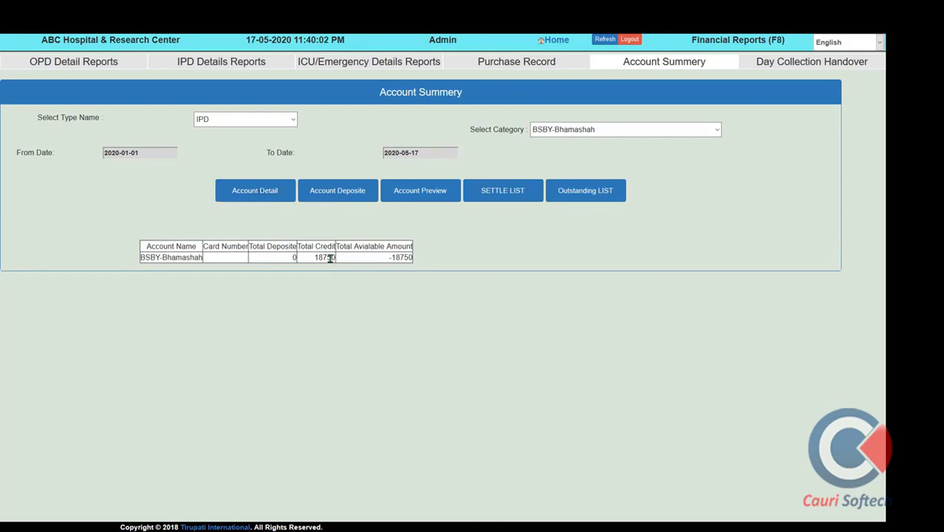
pyautogui.click(338, 190)
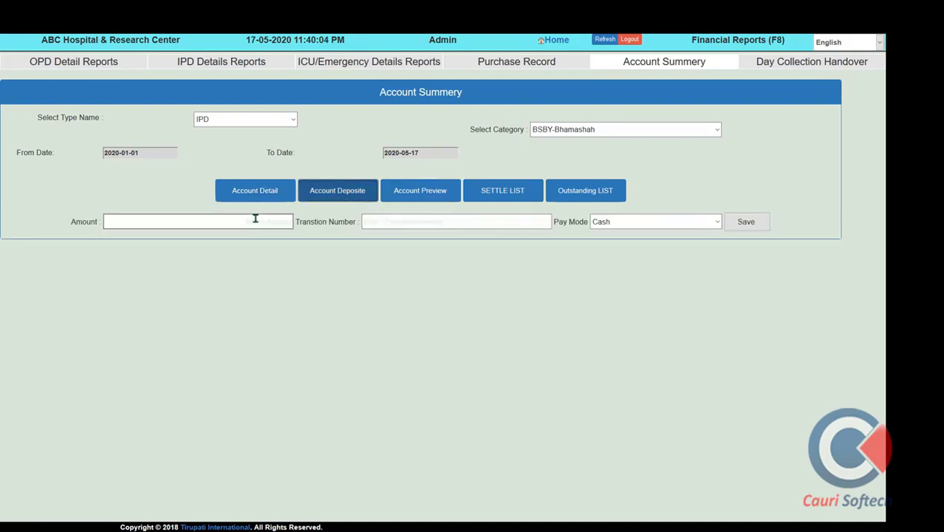
pyautogui.click(429, 199)
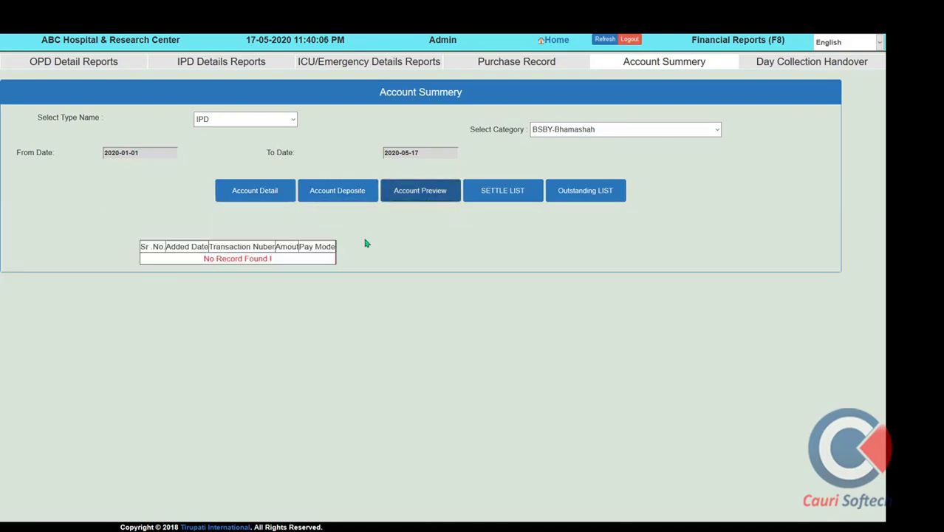
pyautogui.click(504, 198)
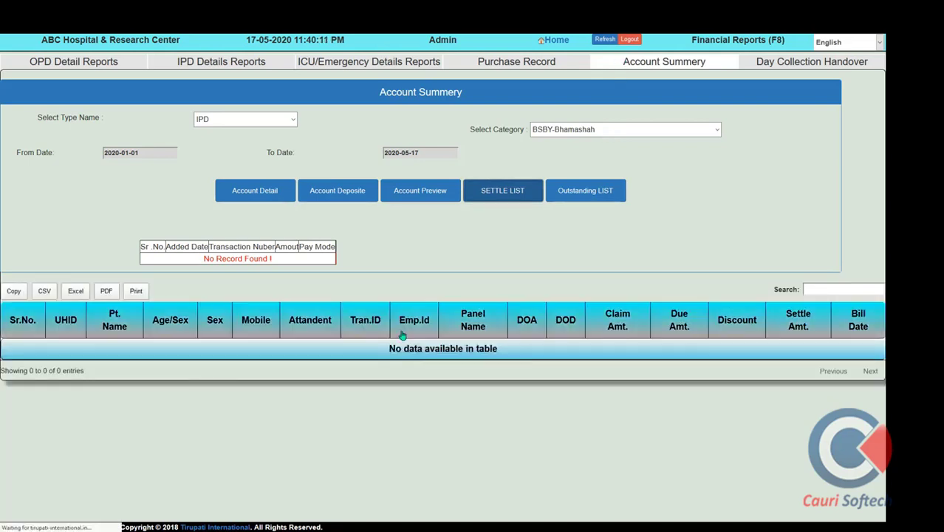
pyautogui.click(618, 65)
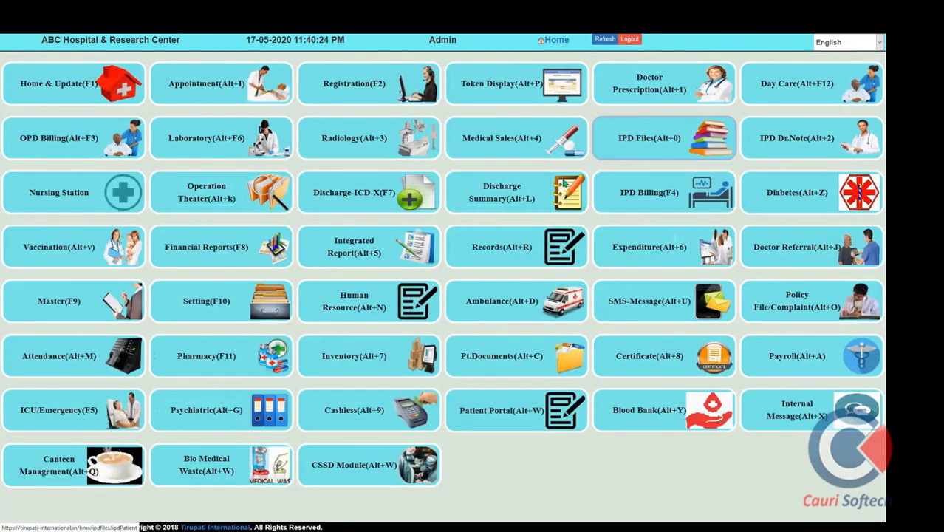
# Bring up the Day Collection Handover form showing total cash of 20237
pyautogui.click(237, 261)
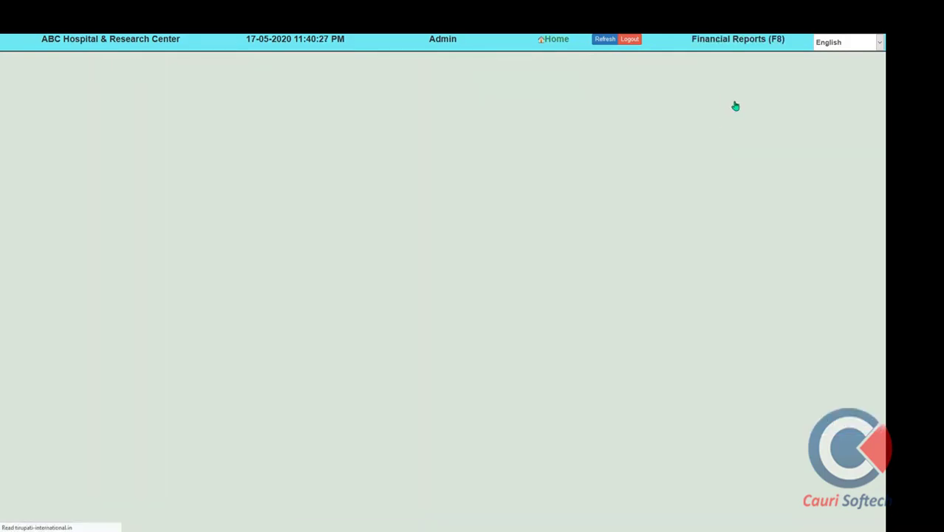
pyautogui.click(774, 68)
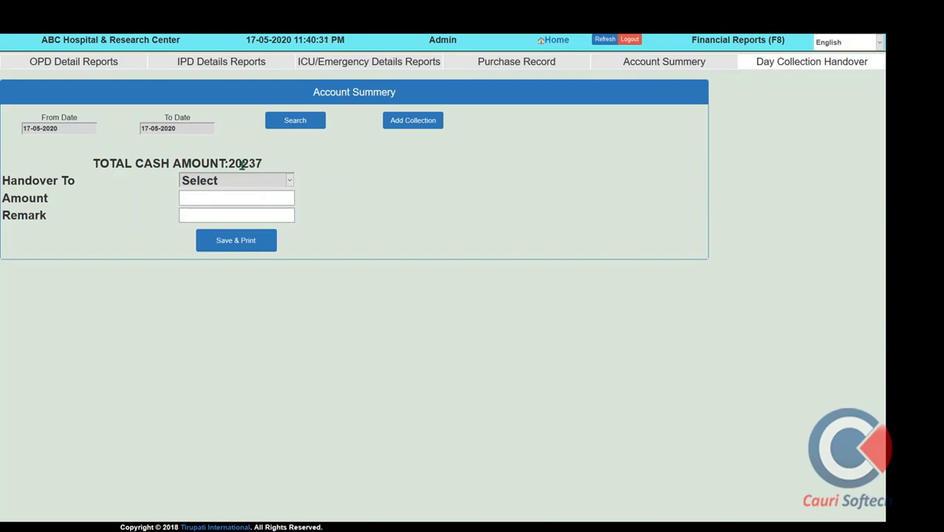
pyautogui.doubleClick(242, 164)
# Hand over 20000 to the chosen staff member with remark 'duty transfer' and save-print
pyautogui.click(251, 181)
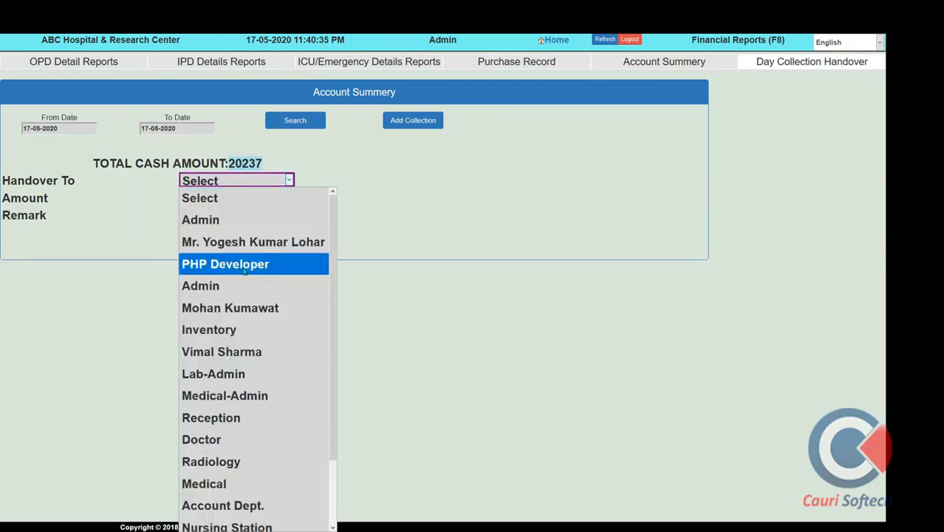
pyautogui.click(241, 243)
pyautogui.click(220, 198)
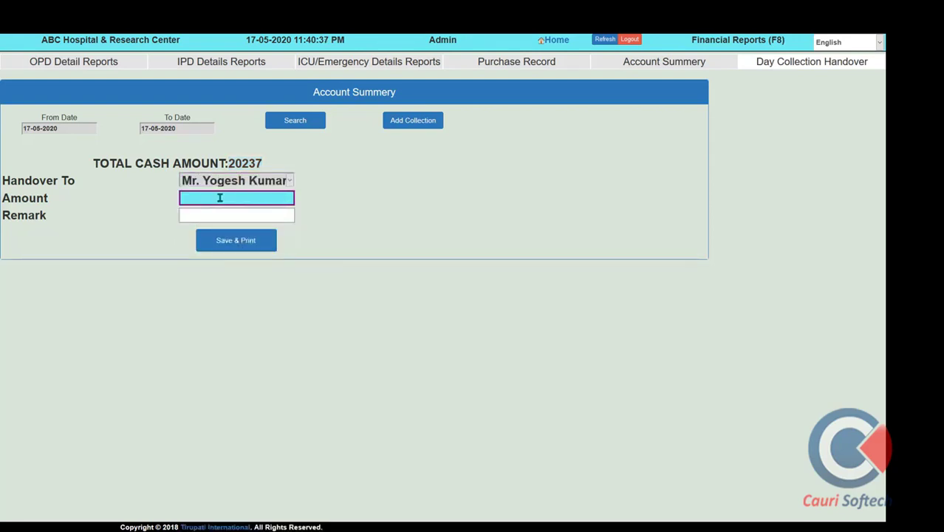
pyautogui.write('20000')
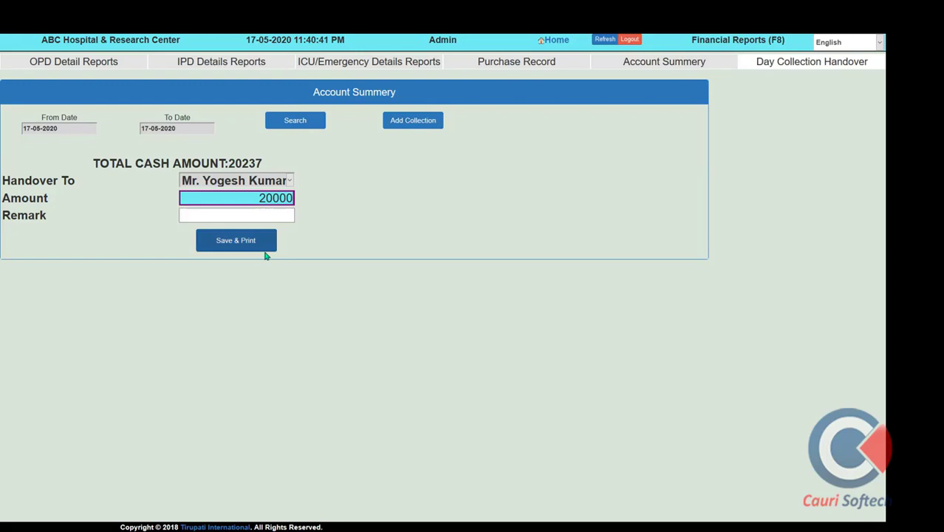
pyautogui.press('Tab')
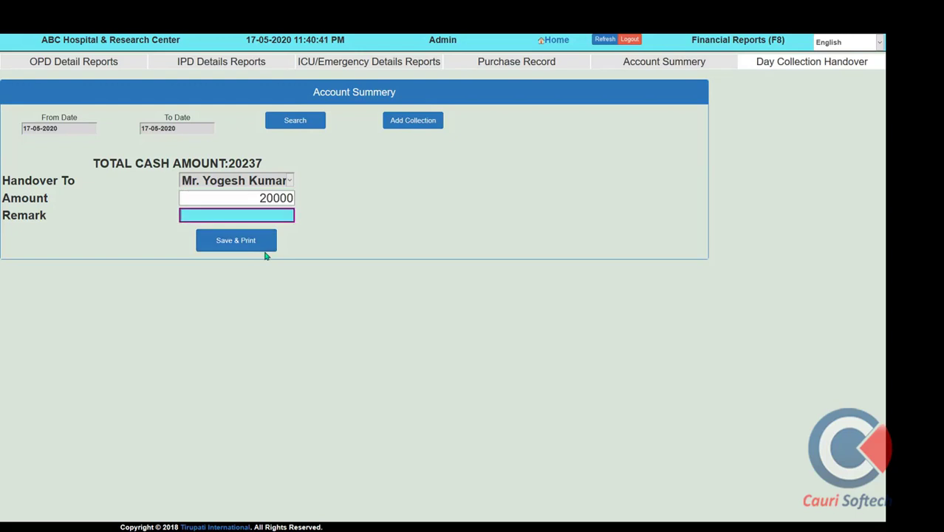
pyautogui.write('dut')
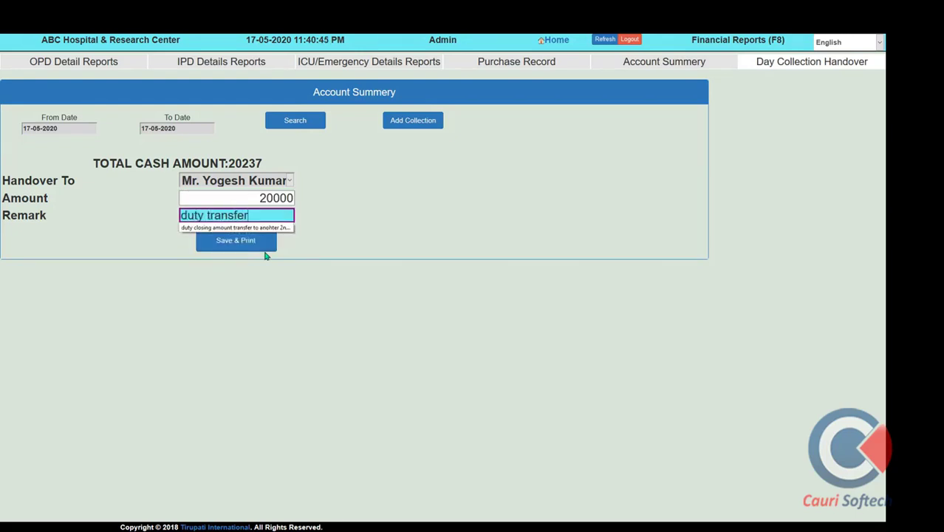
pyautogui.write('y transfer')
pyautogui.click(258, 248)
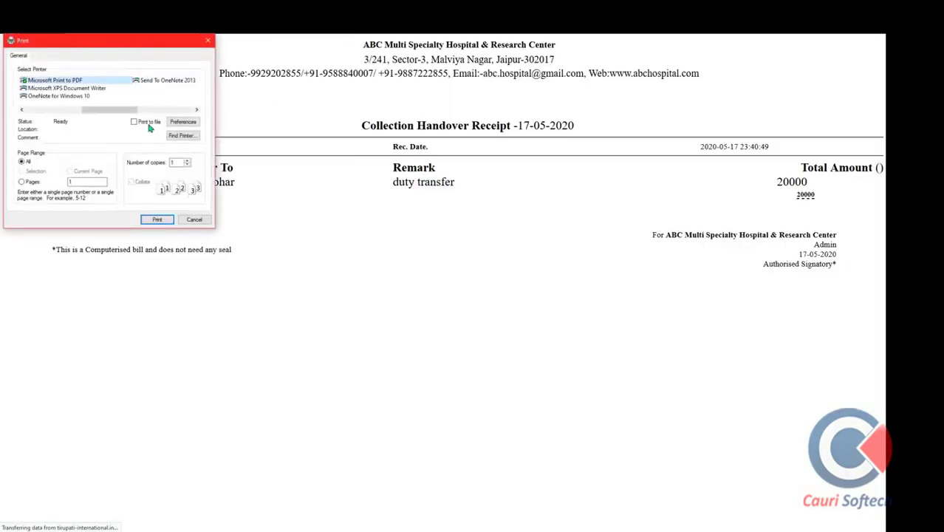
# Cancel printing the handover receipt and go back to the Financial Reports page
pyautogui.click(193, 220)
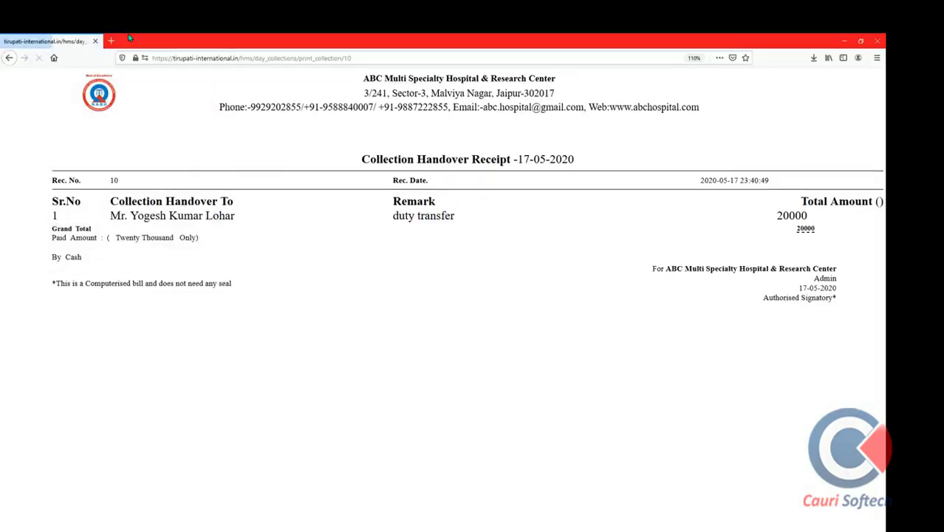
pyautogui.click(55, 58)
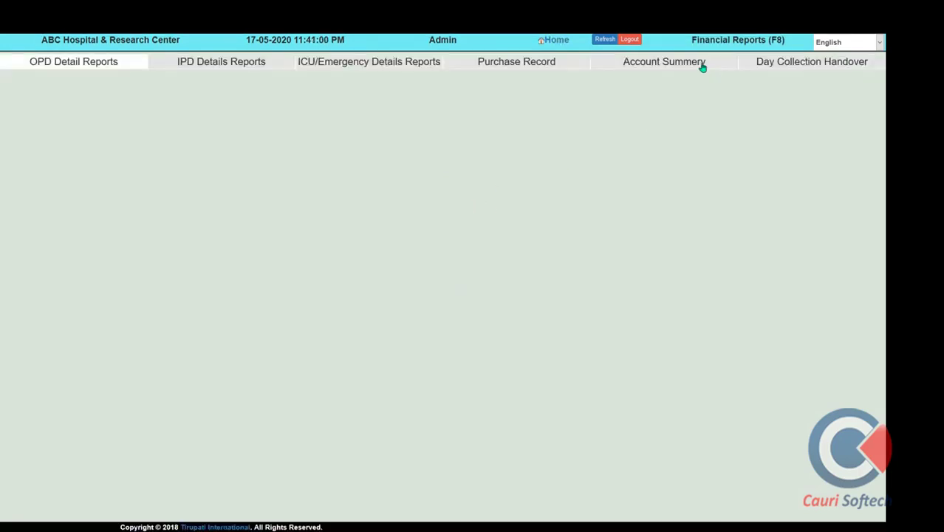
# List cash handovers from 01-05-2020 to 17-05-2020: seven entries totalling 70600
pyautogui.click(767, 68)
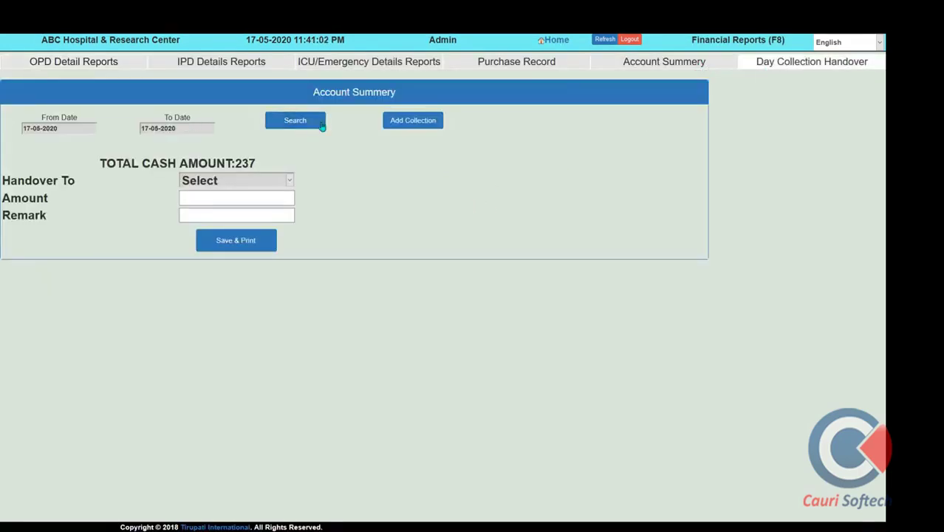
pyautogui.click(323, 125)
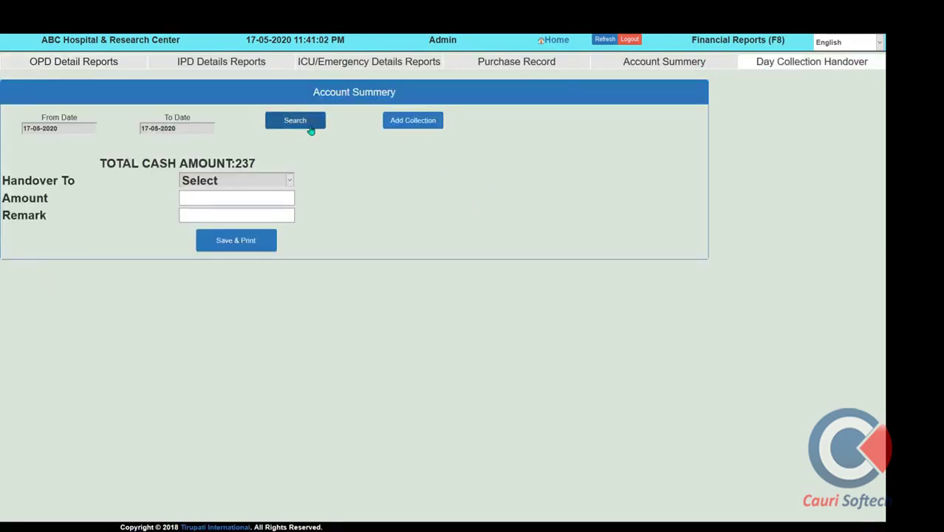
pyautogui.click(78, 130)
pyautogui.click(97, 161)
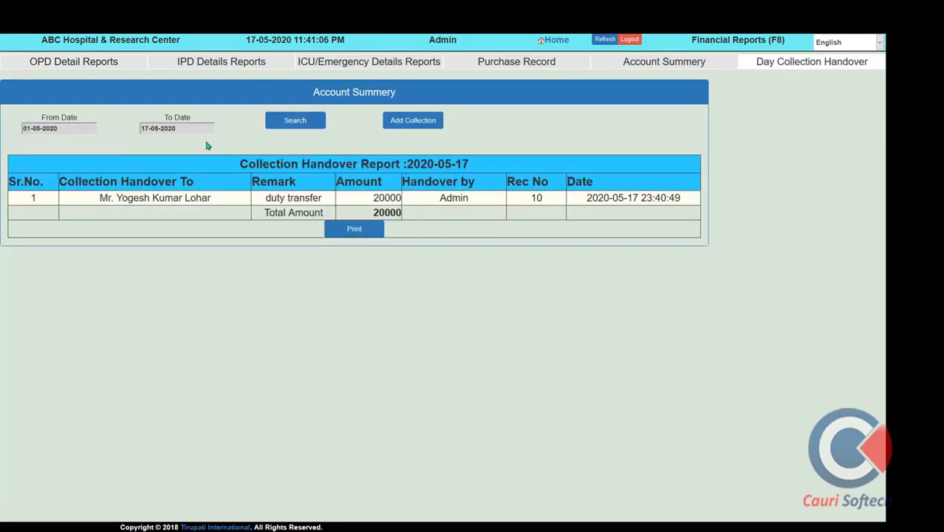
pyautogui.click(287, 126)
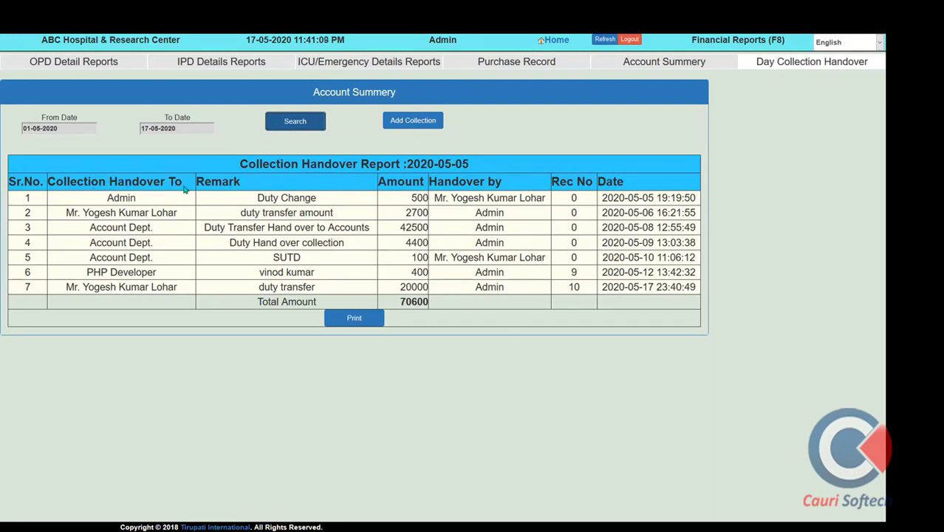
pyautogui.moveTo(185, 190); pyautogui.dragTo(59, 192)
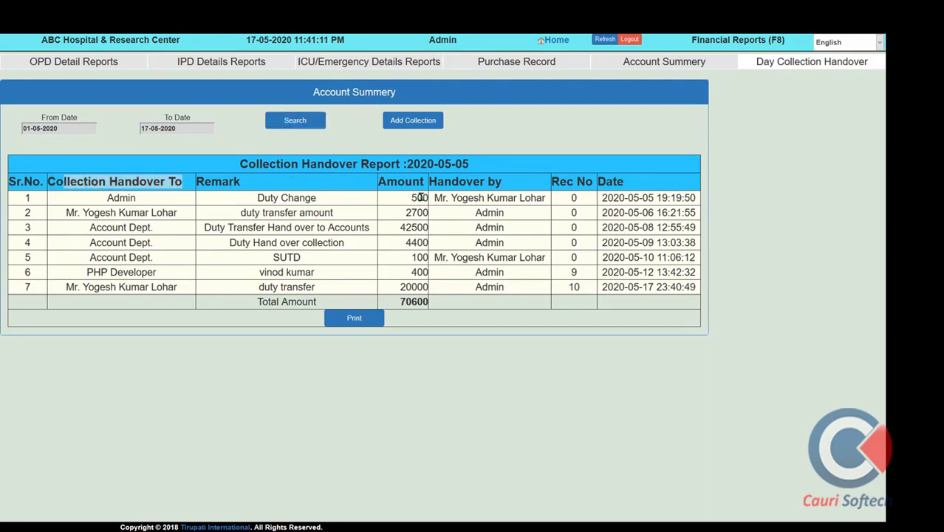
pyautogui.click(566, 43)
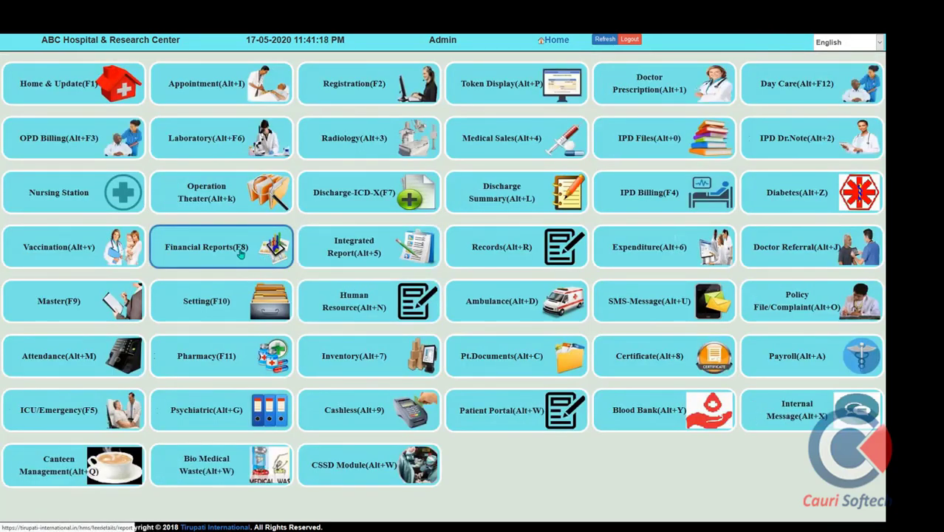
# Generate the 17-05-2020 Integrated Report (grand net 69817.5) and switch it to Patient Wise
pyautogui.click(357, 254)
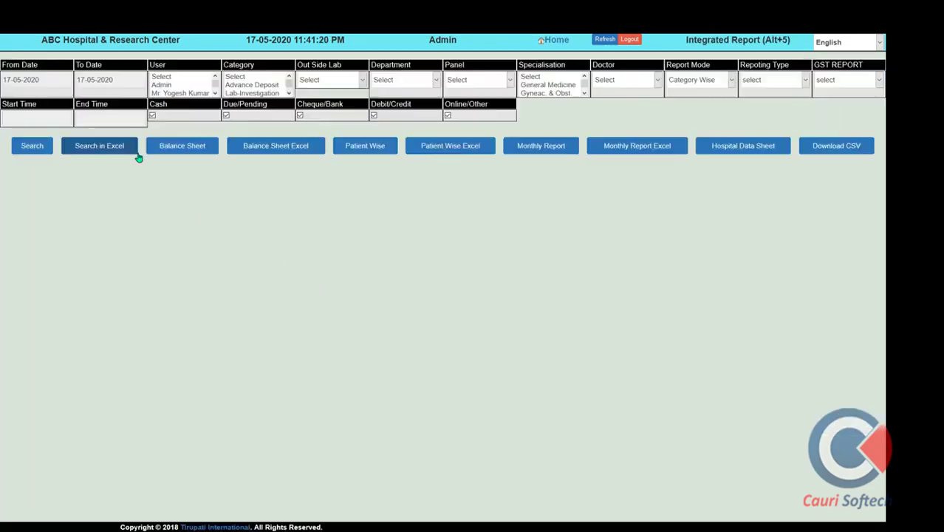
pyautogui.click(36, 147)
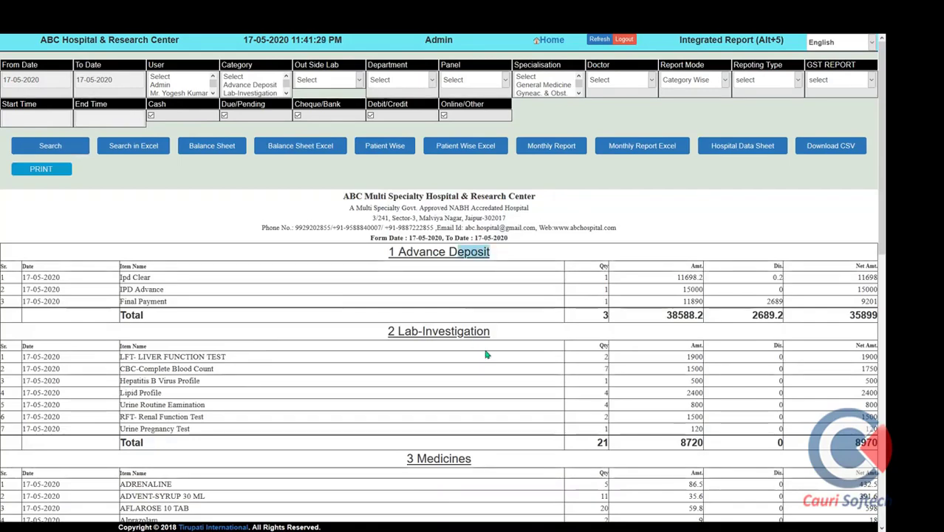
pyautogui.scroll(-4, 484, 333)
pyautogui.scroll(-2, 485, 331)
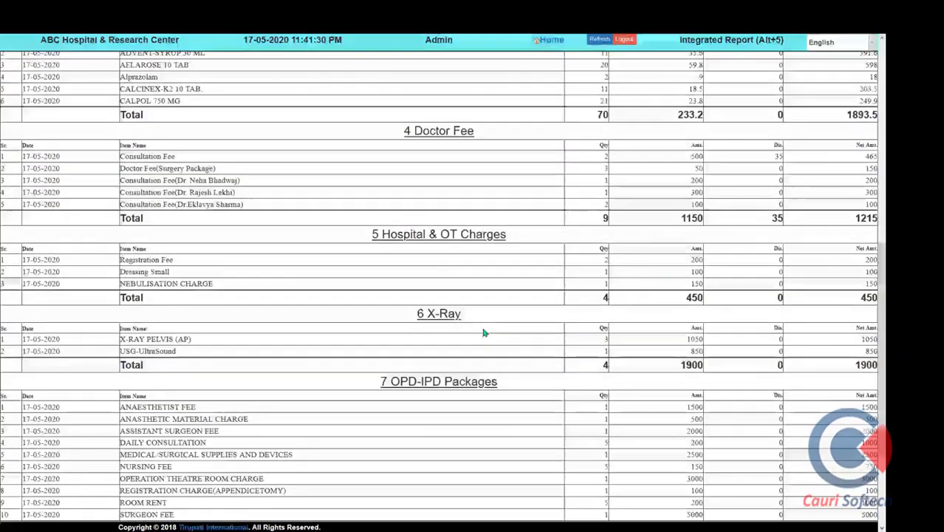
pyautogui.scroll(-2, 643, 341)
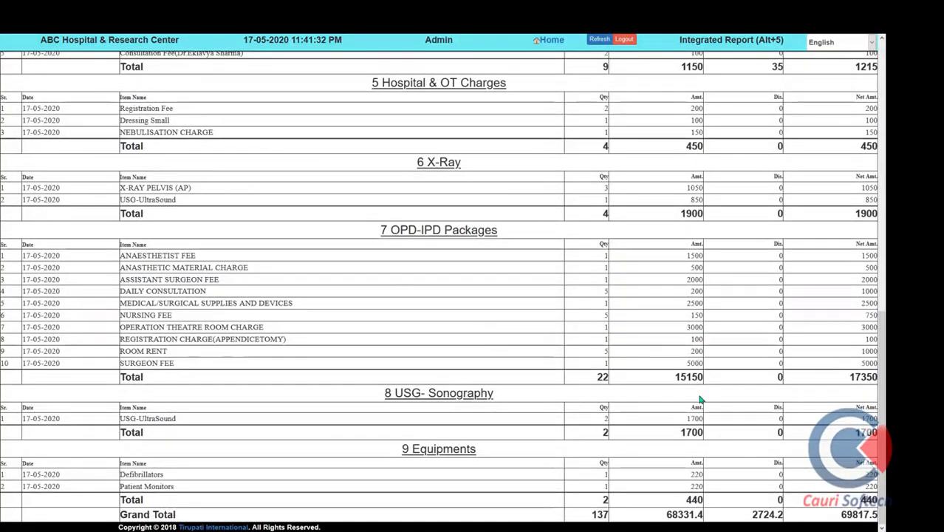
pyautogui.moveTo(839, 514); pyautogui.dragTo(878, 514)
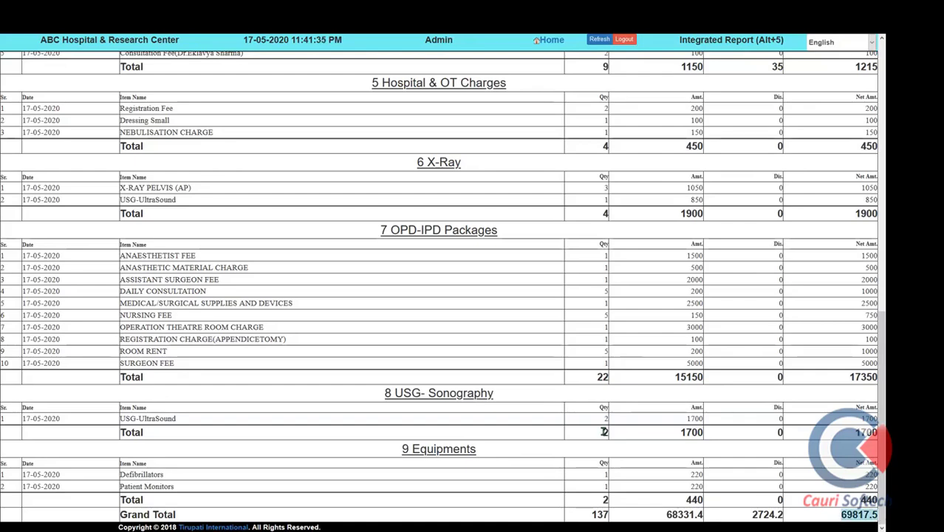
pyautogui.scroll(8, 603, 431)
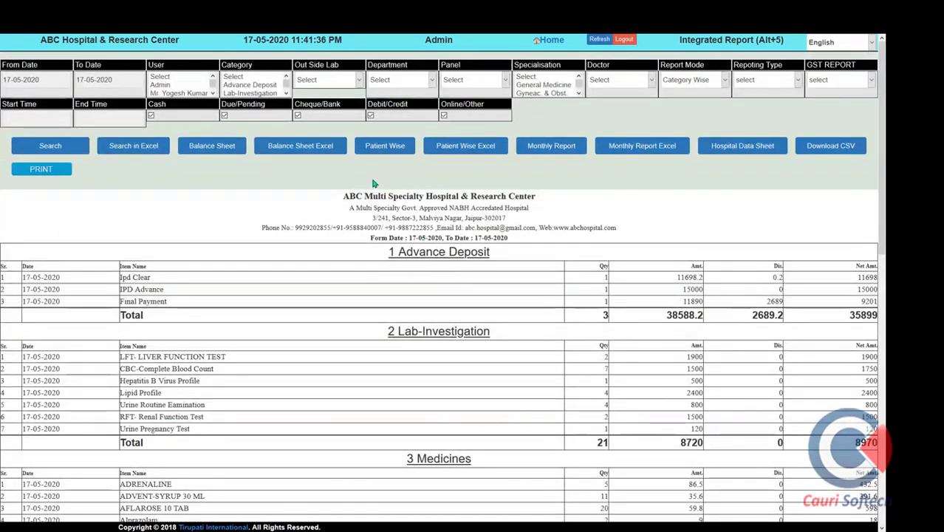
pyautogui.click(385, 146)
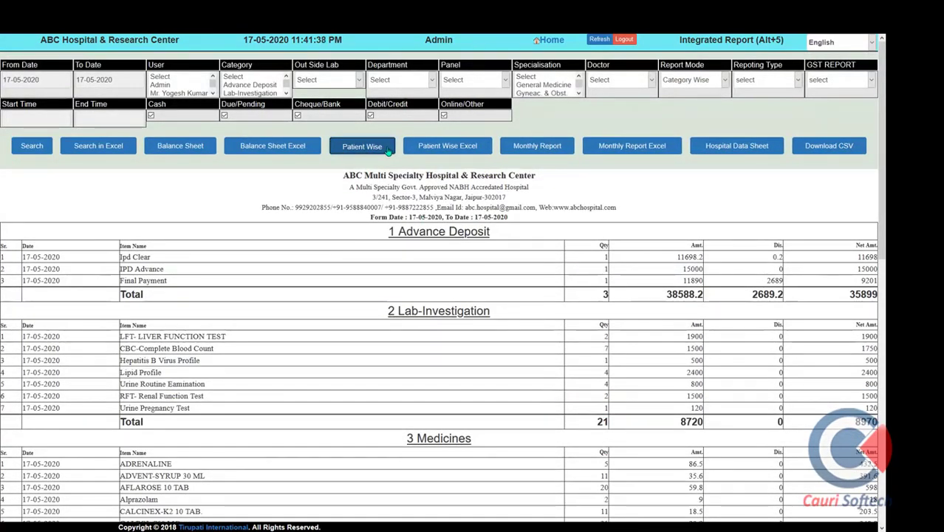
# Set the report dates to 01-05-2020 through 31-05-2020 and request the Monthly Report
pyautogui.scroll(-3, 383, 310)
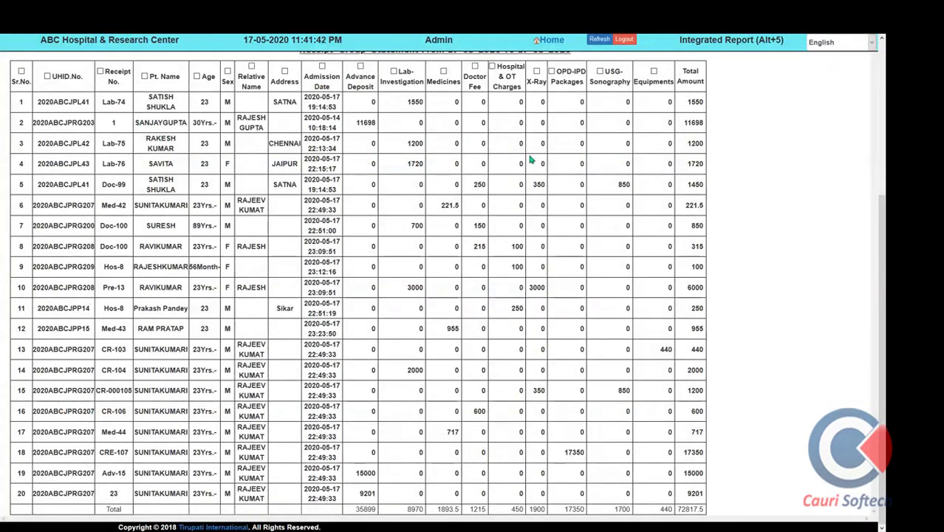
pyautogui.scroll(5, 530, 159)
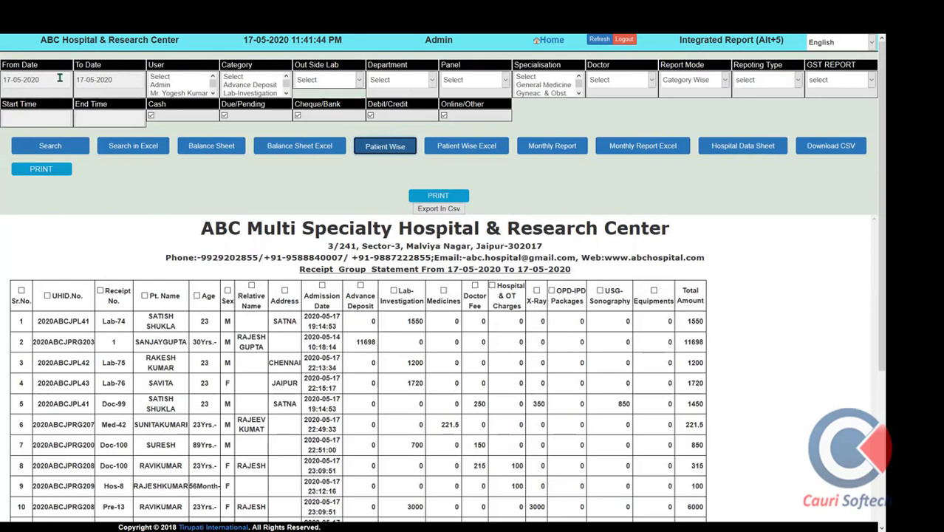
pyautogui.click(60, 78)
pyautogui.click(76, 114)
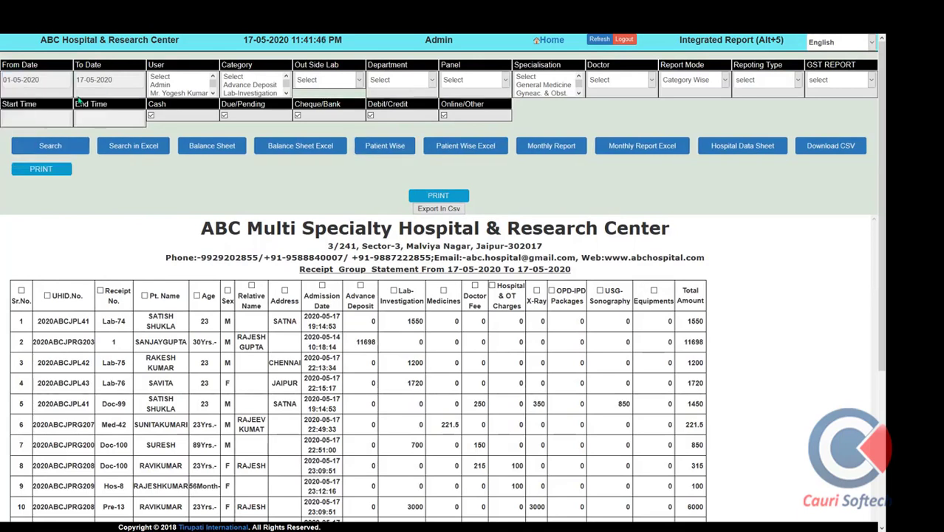
pyautogui.click(94, 82)
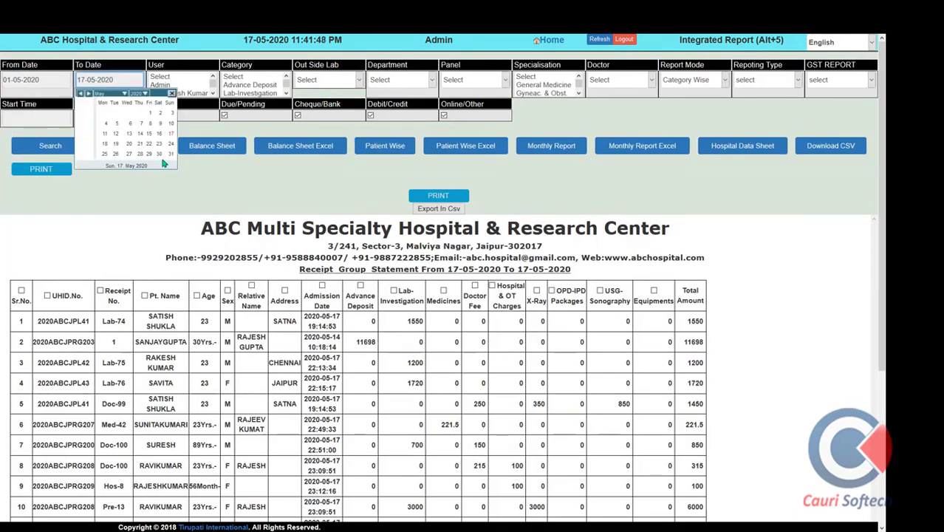
pyautogui.click(171, 155)
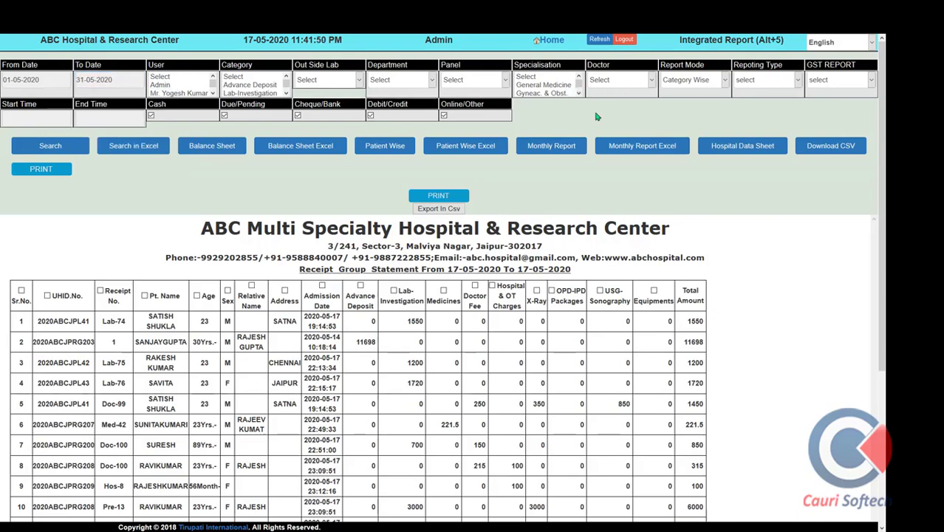
pyautogui.click(556, 147)
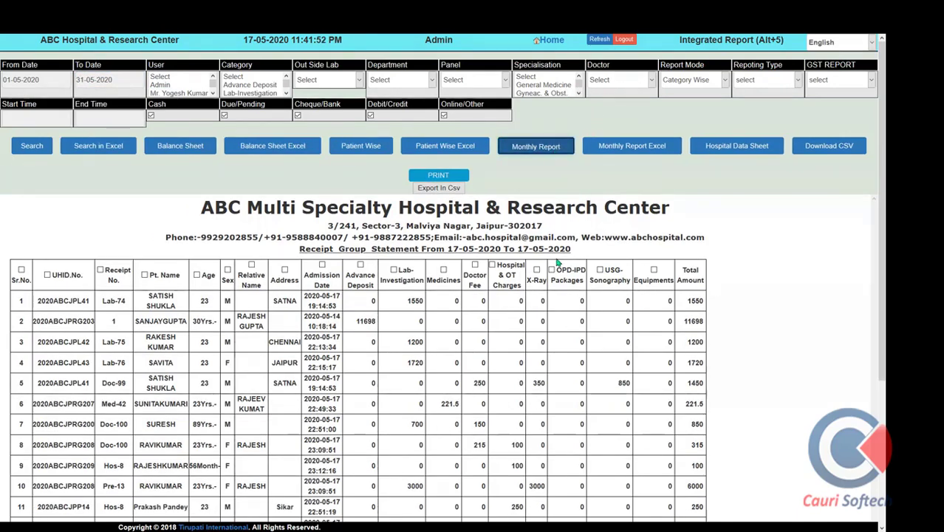
# Look over the May 2020 monthly receipt statement (total 462116.98), then open Hospital Data Sheet
pyautogui.scroll(-4, 532, 341)
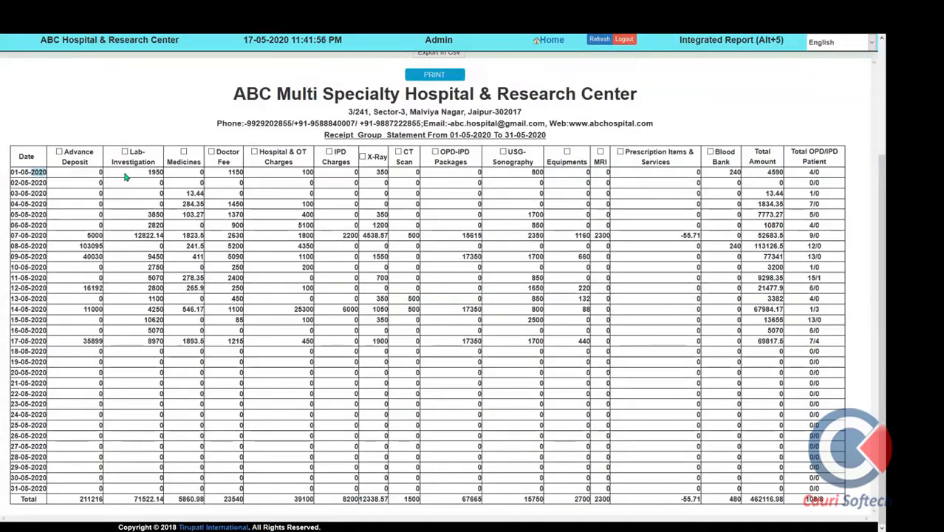
pyautogui.scroll(3, 801, 464)
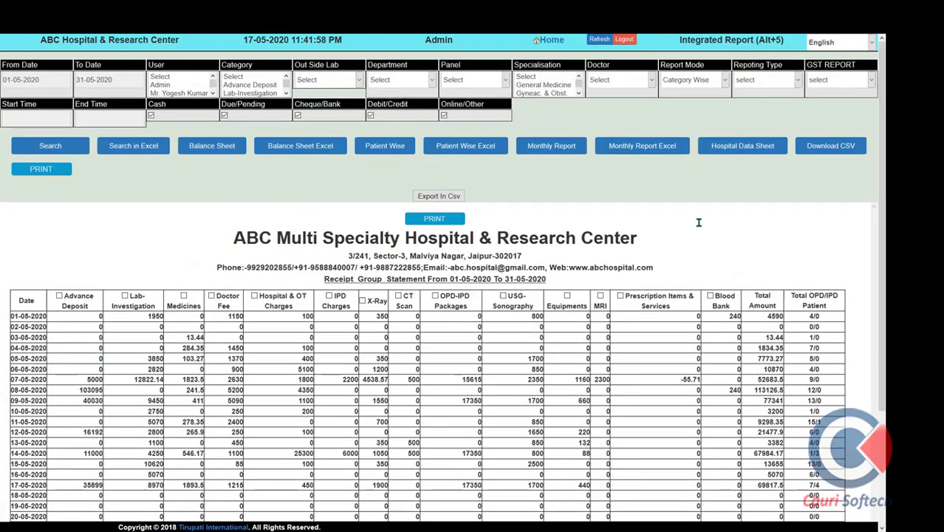
pyautogui.click(759, 153)
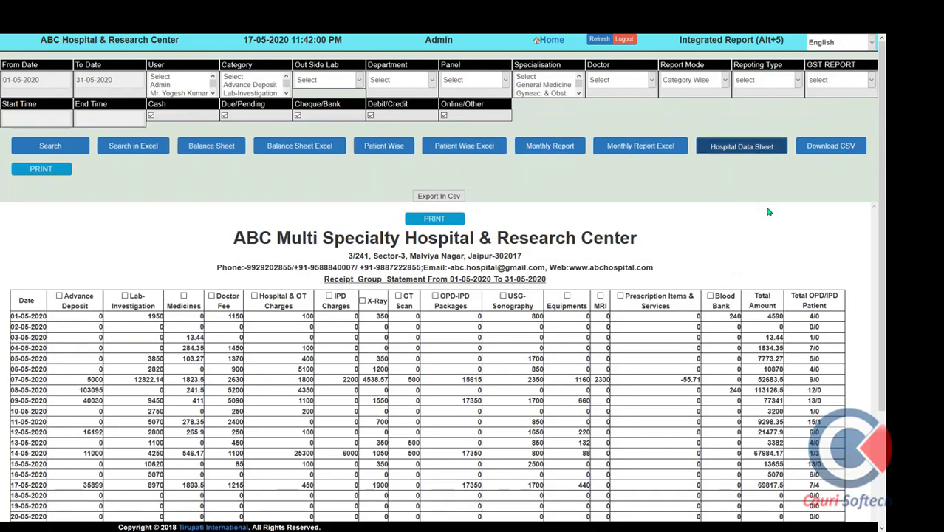
# Set the data sheet start and end to Apr 2020 after dismissing the missing-month warning
pyautogui.click(828, 210)
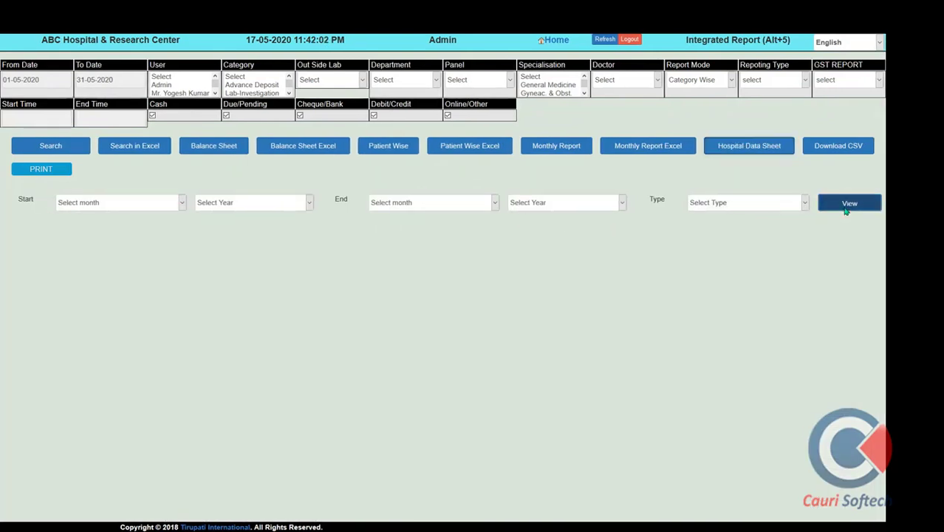
pyautogui.click(473, 231)
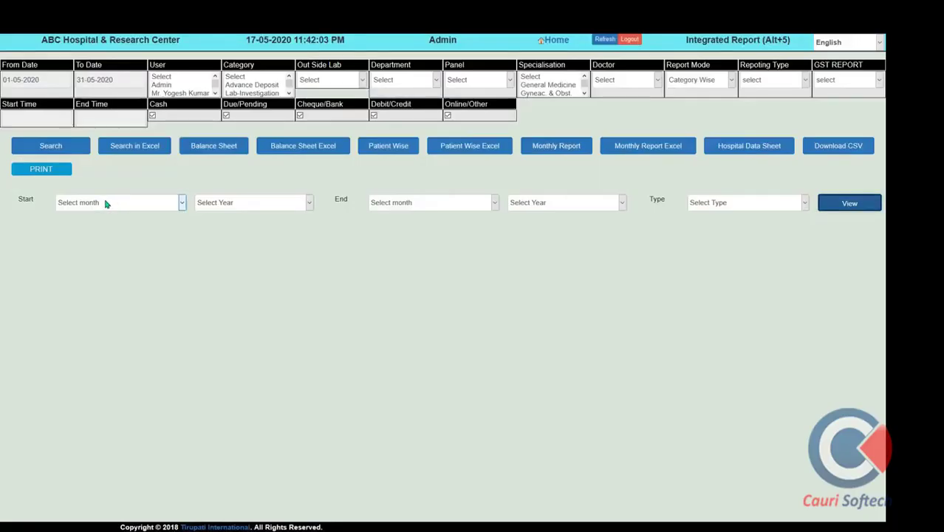
pyautogui.click(106, 202)
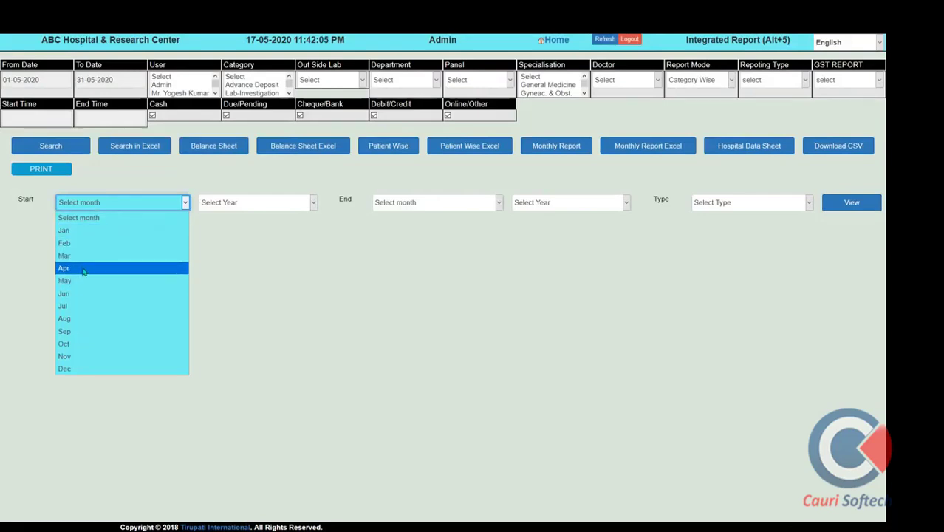
pyautogui.click(85, 269)
pyautogui.click(250, 204)
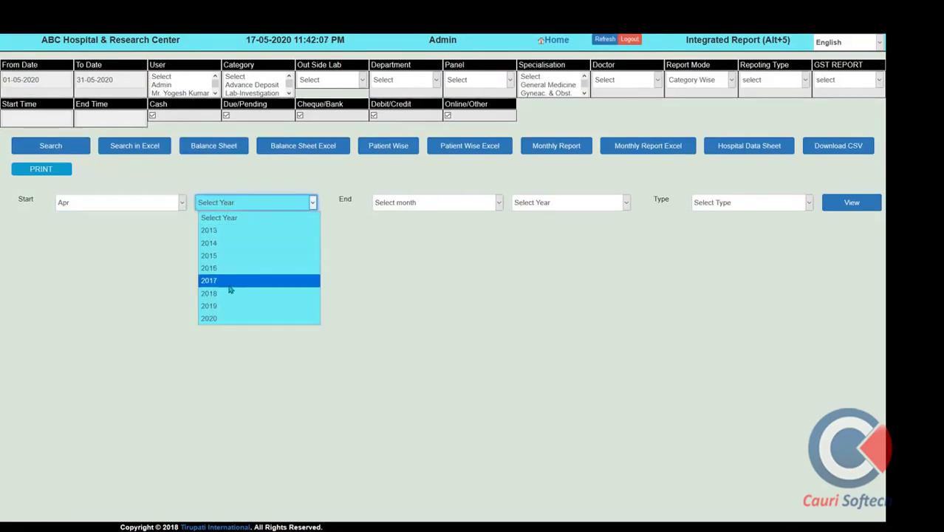
pyautogui.click(222, 319)
pyautogui.click(461, 207)
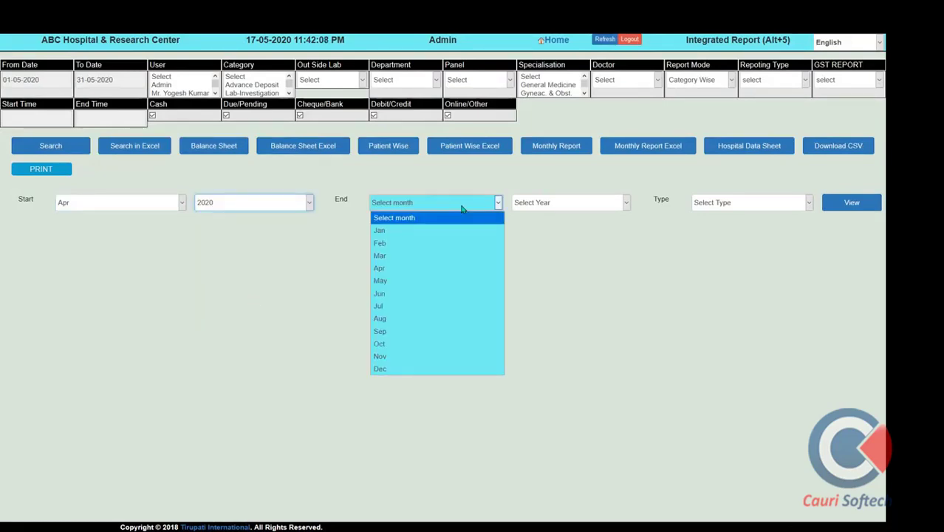
pyautogui.click(434, 269)
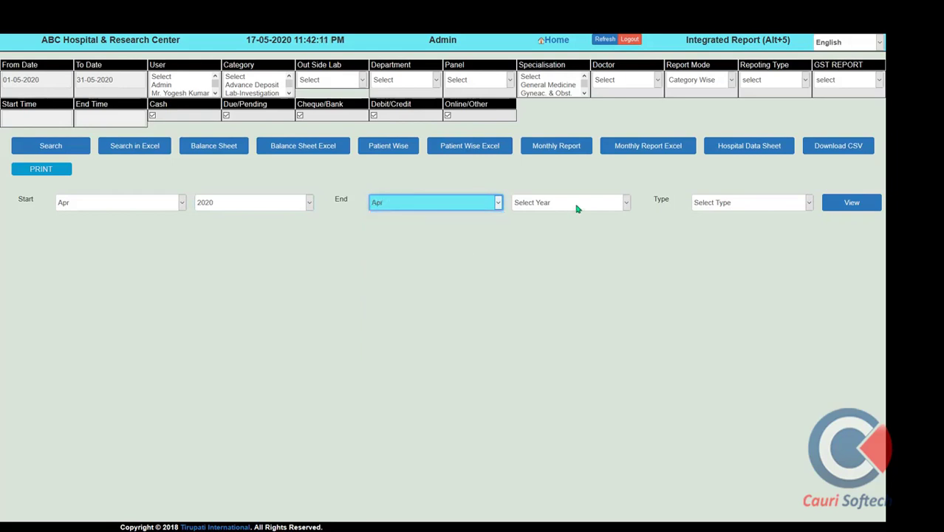
pyautogui.click(578, 204)
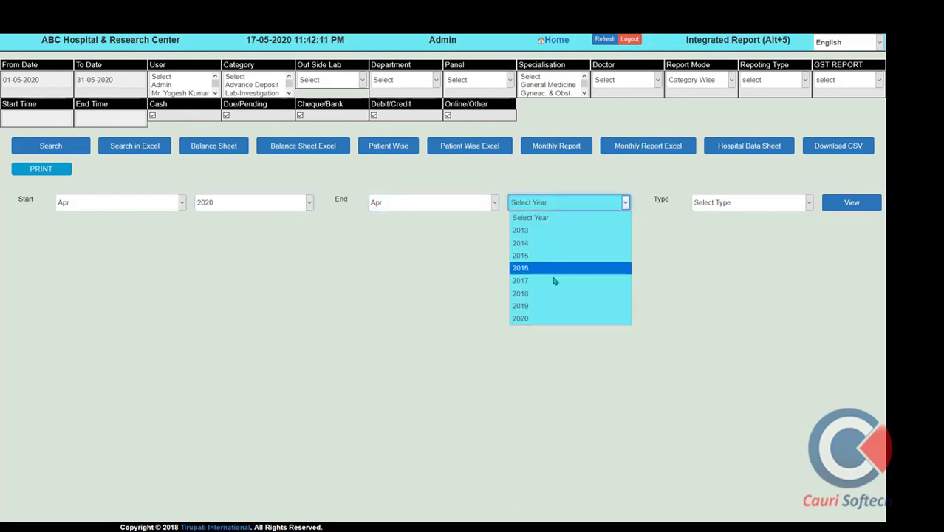
pyautogui.click(539, 320)
# View the April 2020 hospital data sheet in Date Wise mode
pyautogui.click(748, 208)
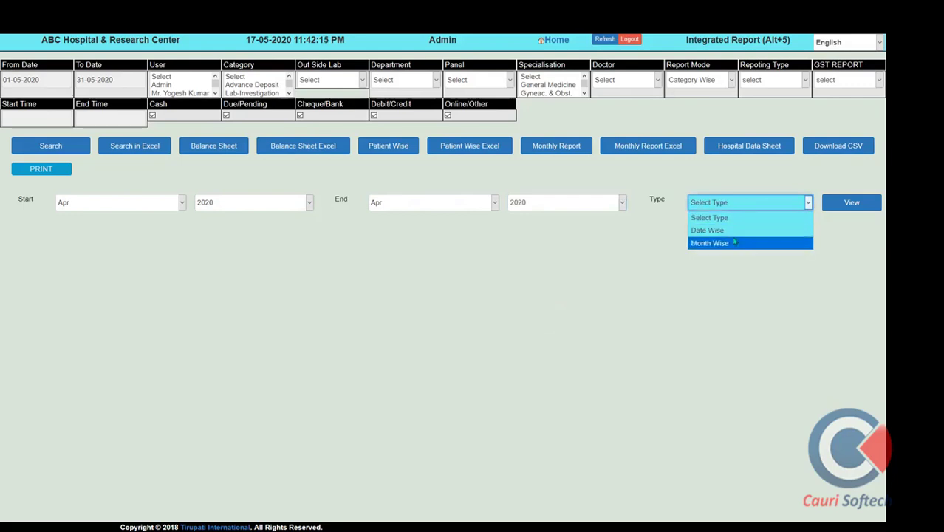
pyautogui.click(708, 230)
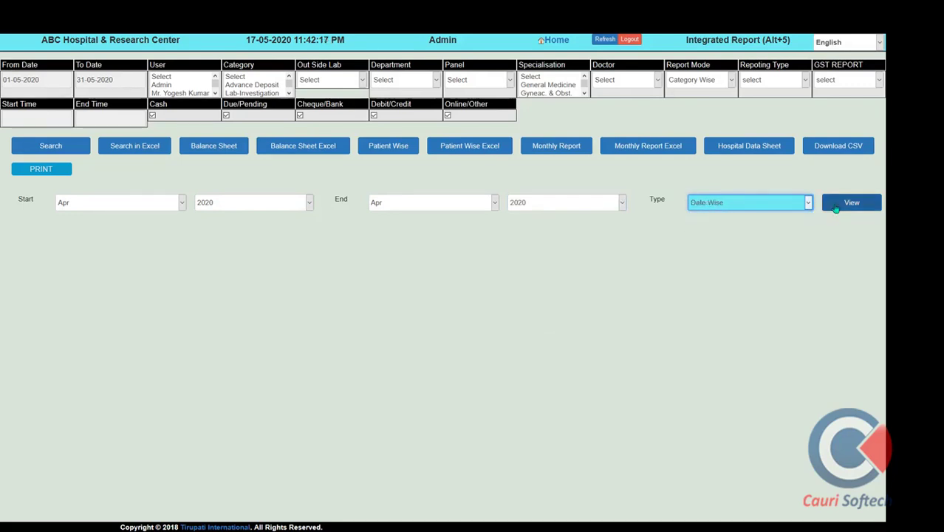
pyautogui.click(838, 205)
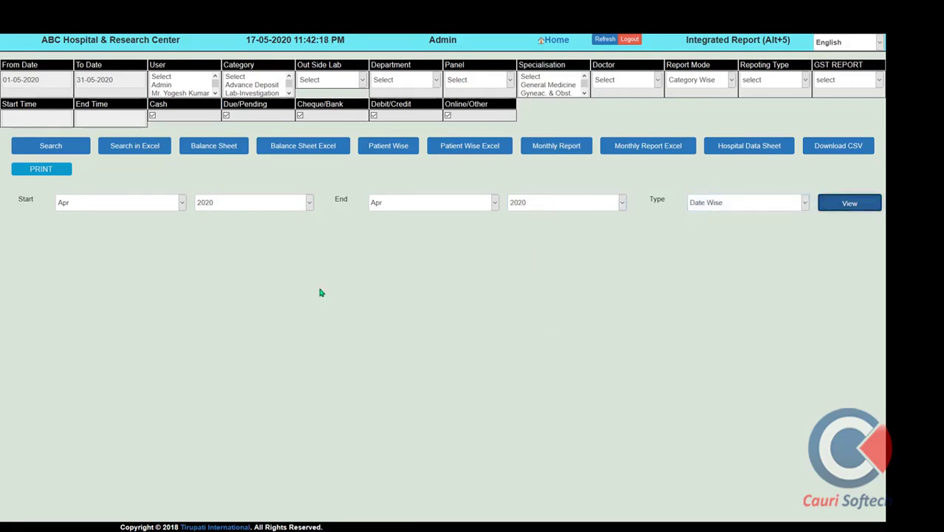
pyautogui.scroll(-7, 320, 294)
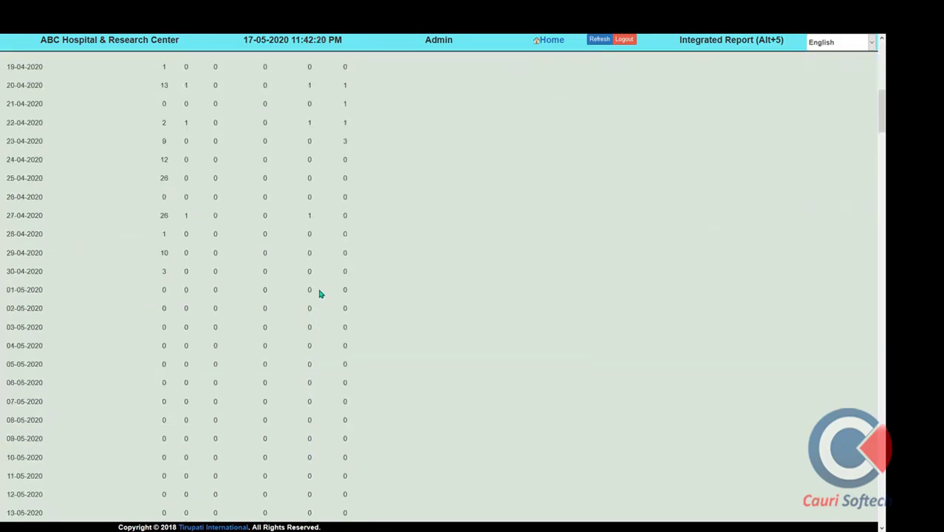
pyautogui.scroll(10, 320, 294)
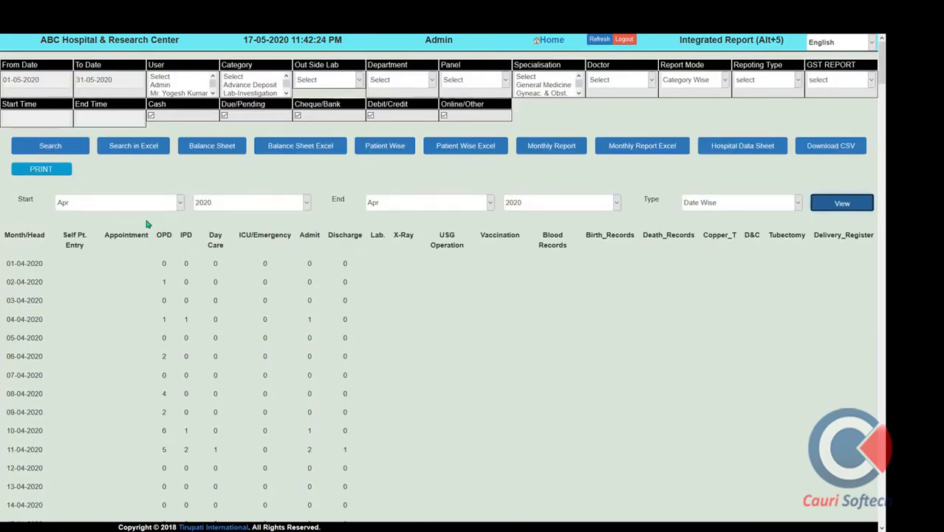
# Switch to Month Wise with start month Jan and view Jan–Apr 2020
pyautogui.click(755, 204)
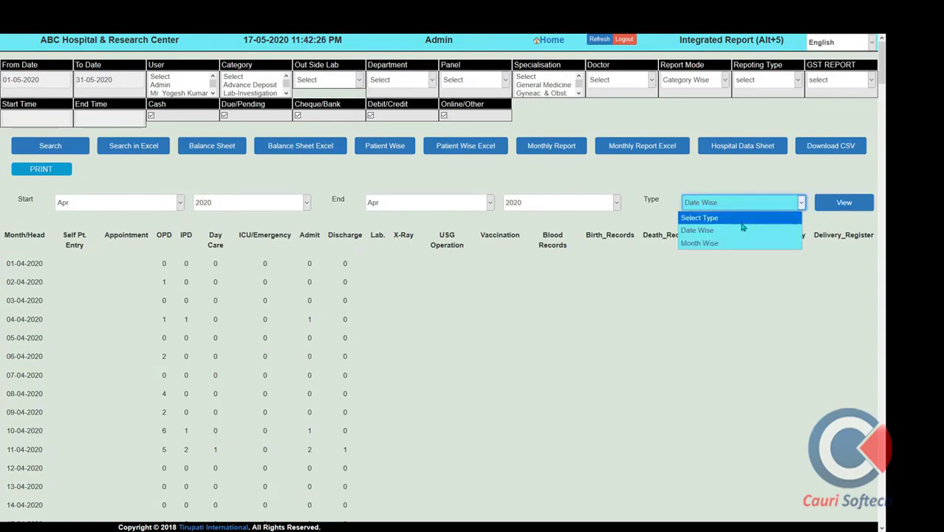
pyautogui.click(716, 251)
pyautogui.click(121, 206)
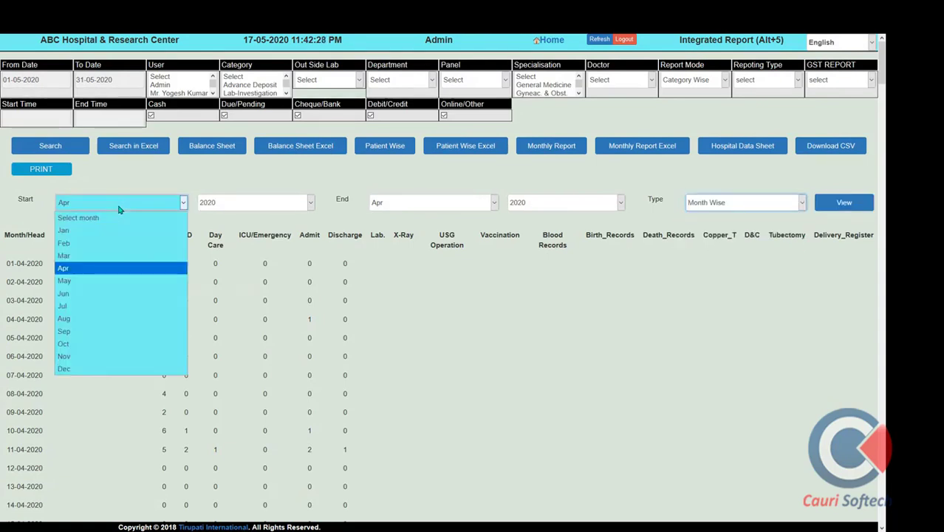
pyautogui.press('Escape')
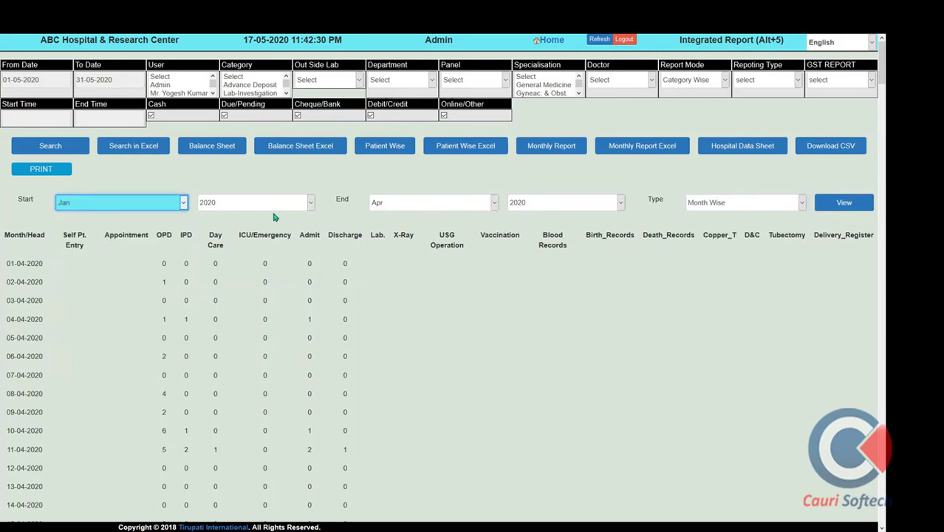
pyautogui.click(844, 203)
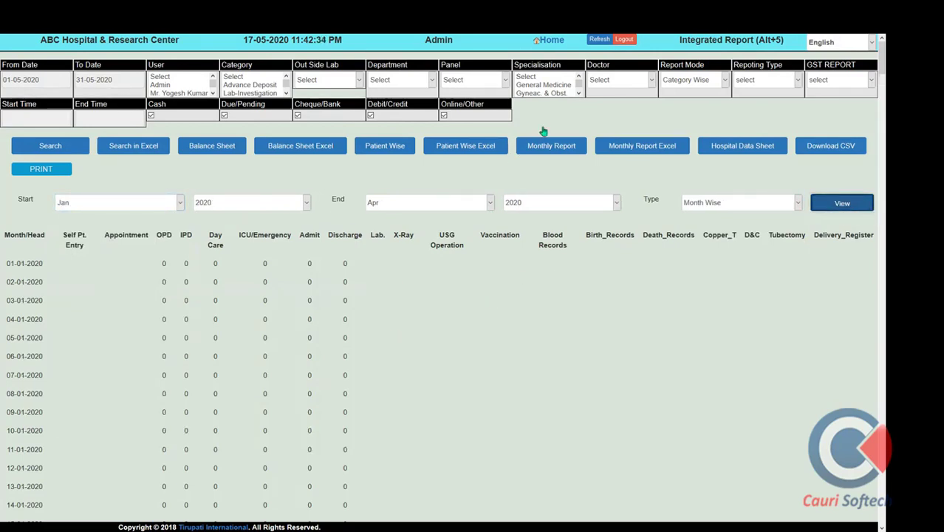
# Check the report mode, reporting type and doctor filter options, leaving them unchanged
pyautogui.click(676, 83)
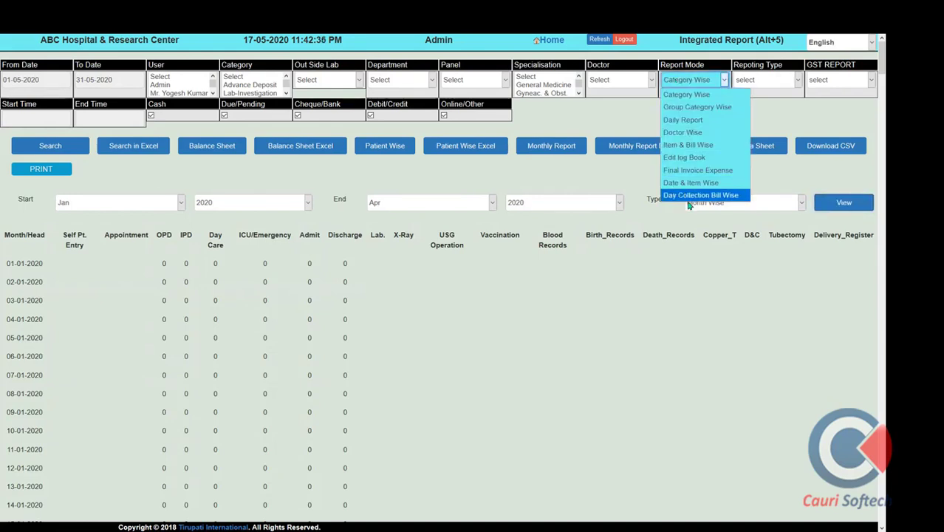
pyautogui.click(764, 80)
pyautogui.click(764, 80)
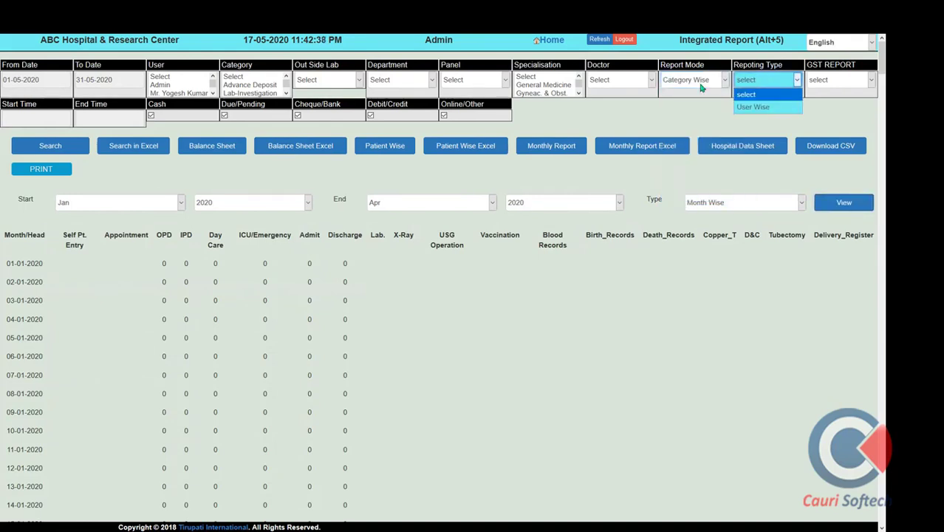
pyautogui.click(620, 83)
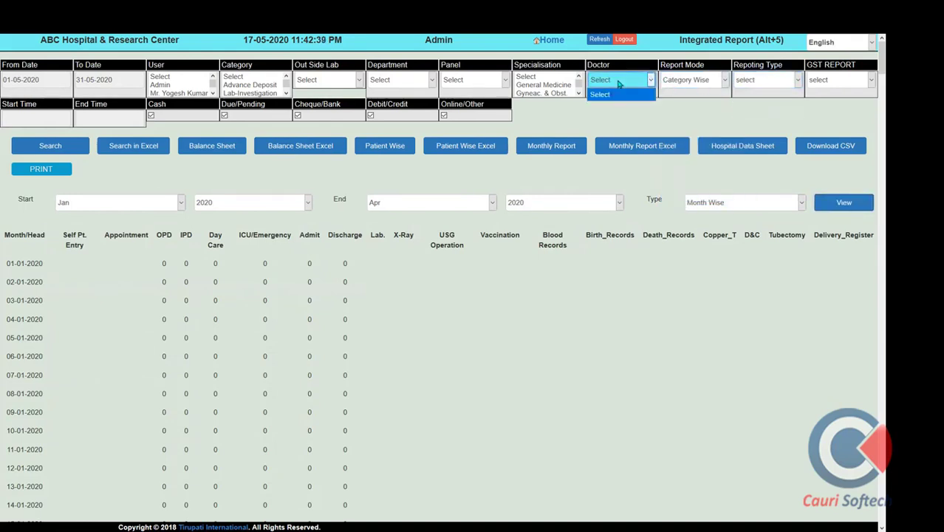
pyautogui.click(600, 49)
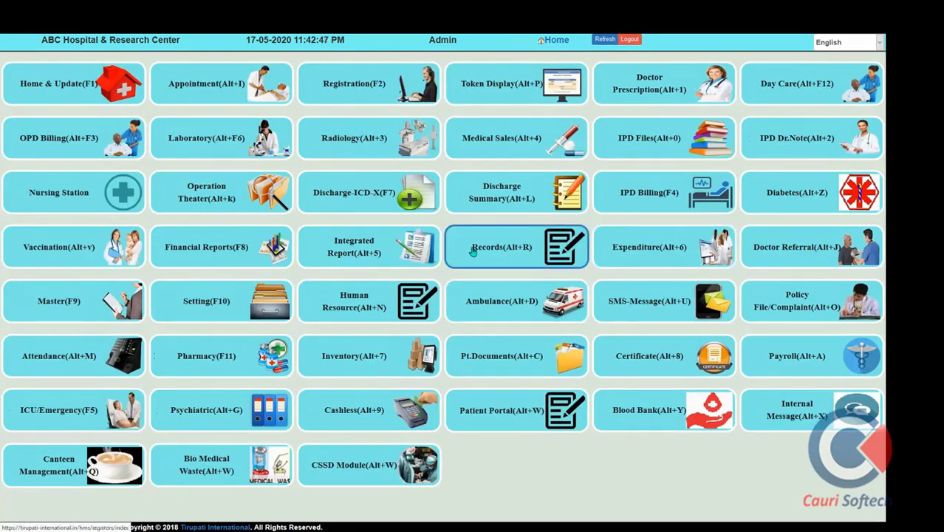
# Open Records reports and search the USG-Sonography register from 2020-05-01
pyautogui.click(477, 252)
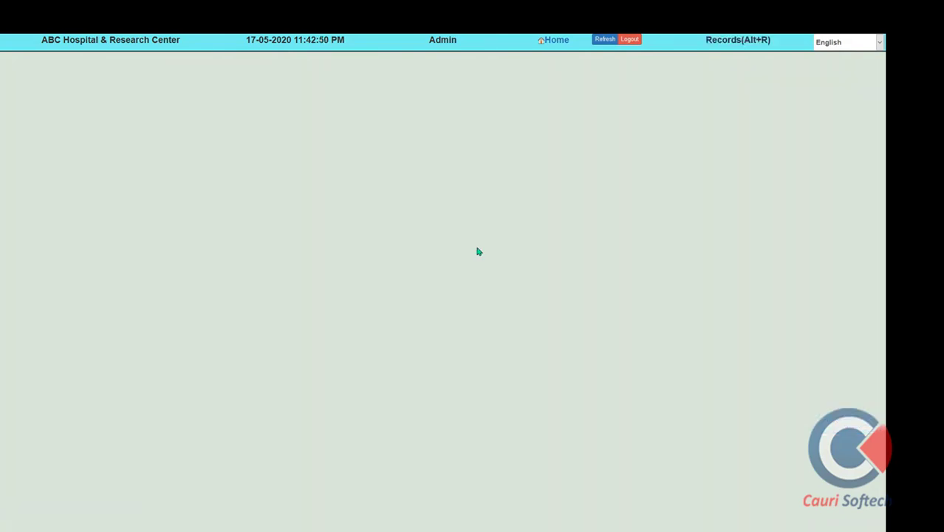
pyautogui.click(575, 77)
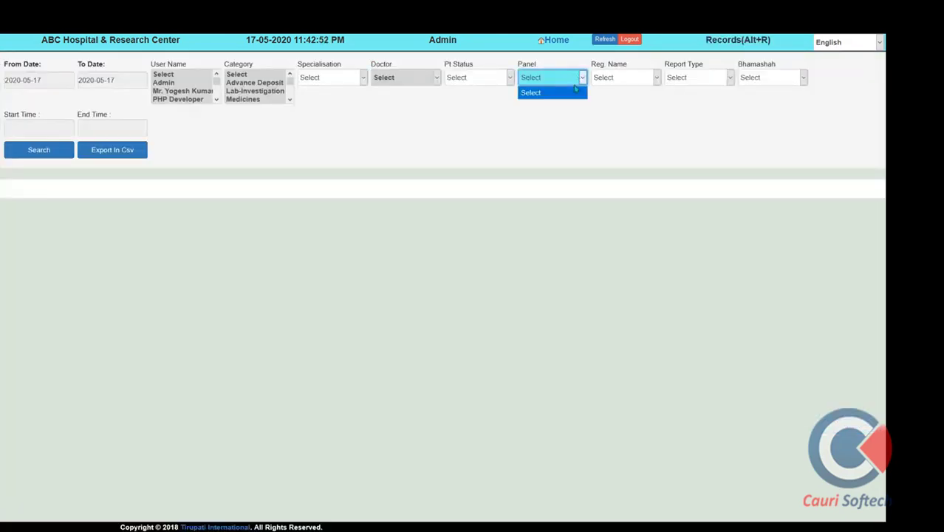
pyautogui.click(626, 79)
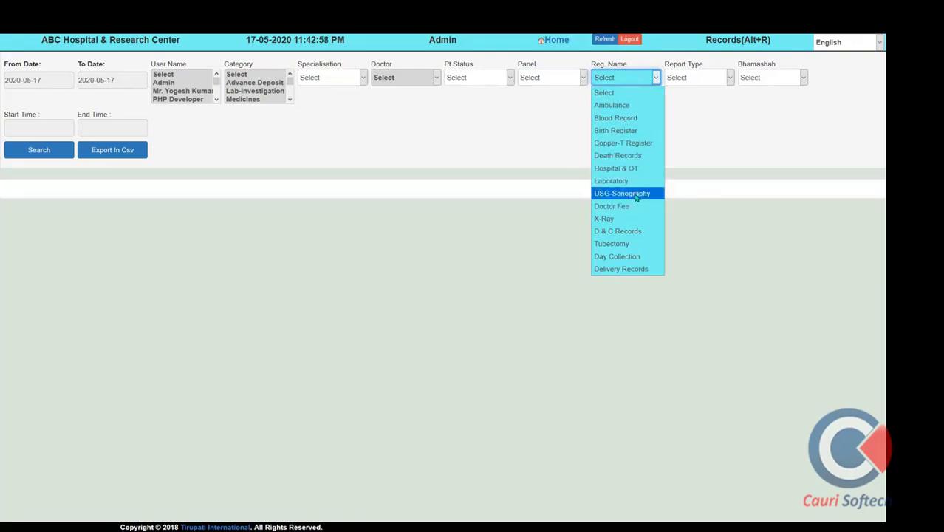
pyautogui.click(624, 193)
pyautogui.click(60, 80)
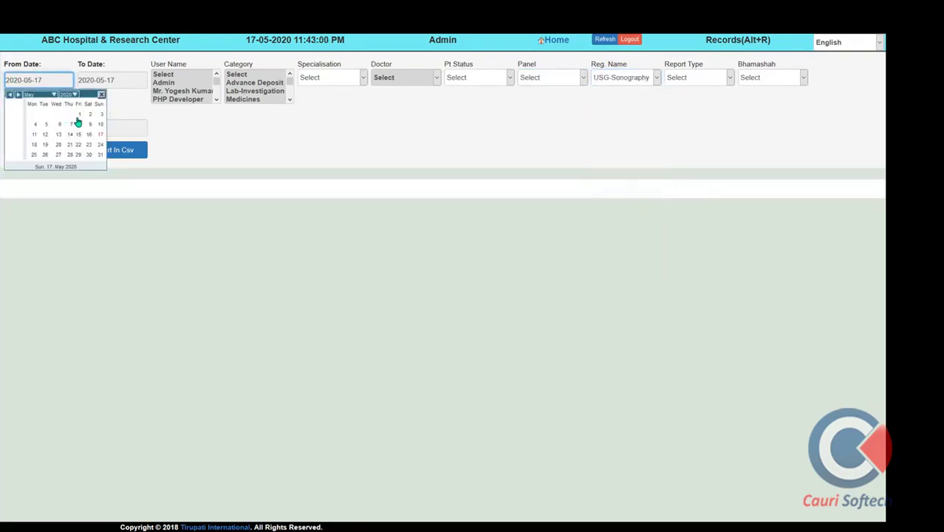
pyautogui.click(78, 115)
pyautogui.click(46, 151)
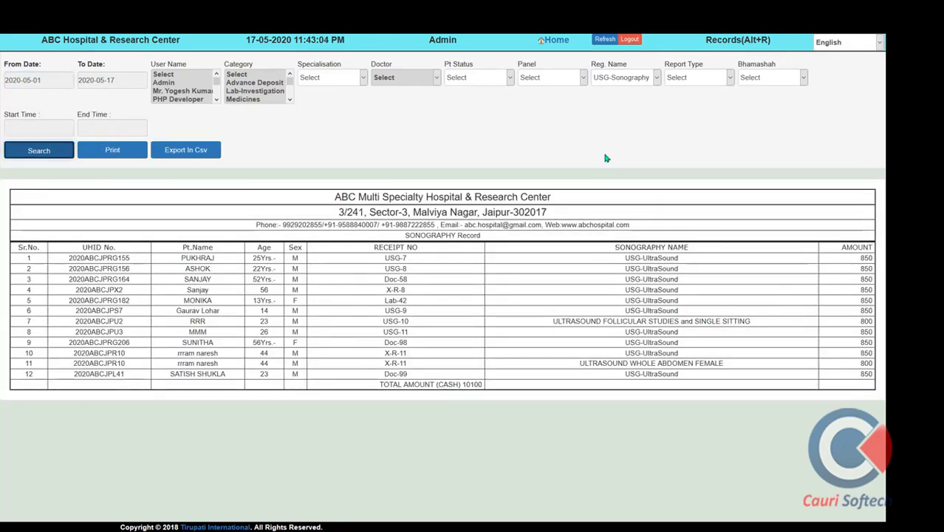
# Search the Delivery Records register for the same dates
pyautogui.click(609, 79)
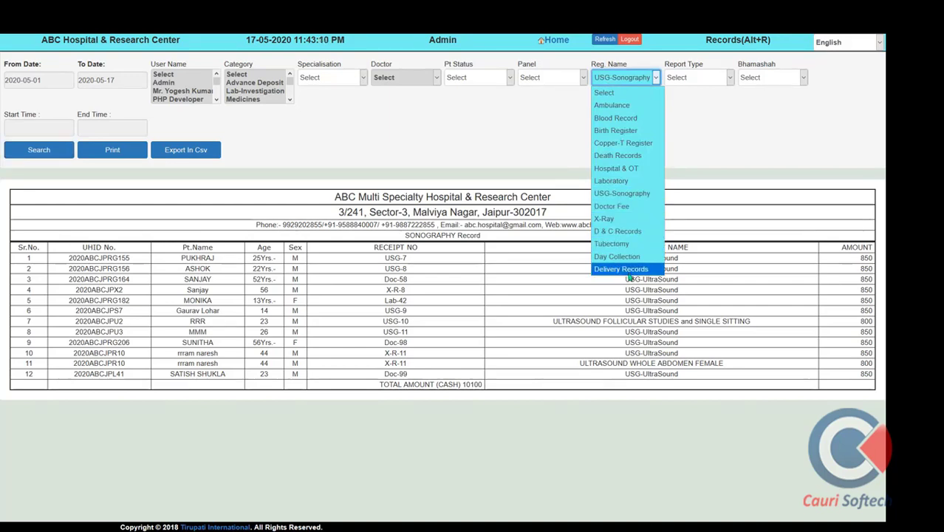
pyautogui.click(632, 270)
pyautogui.click(38, 150)
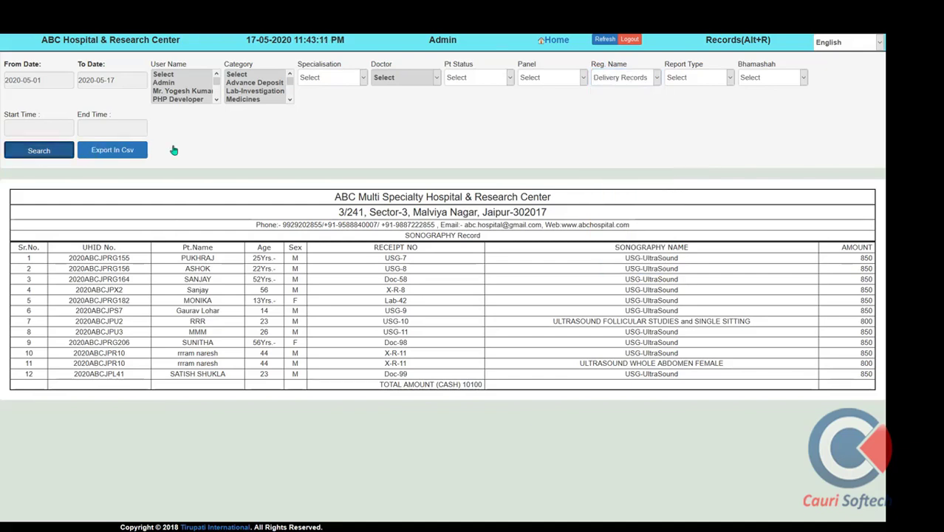
# Run the Admit Patients report for 2020-05-01 to 2020-05-17 with no register filter
pyautogui.click(715, 82)
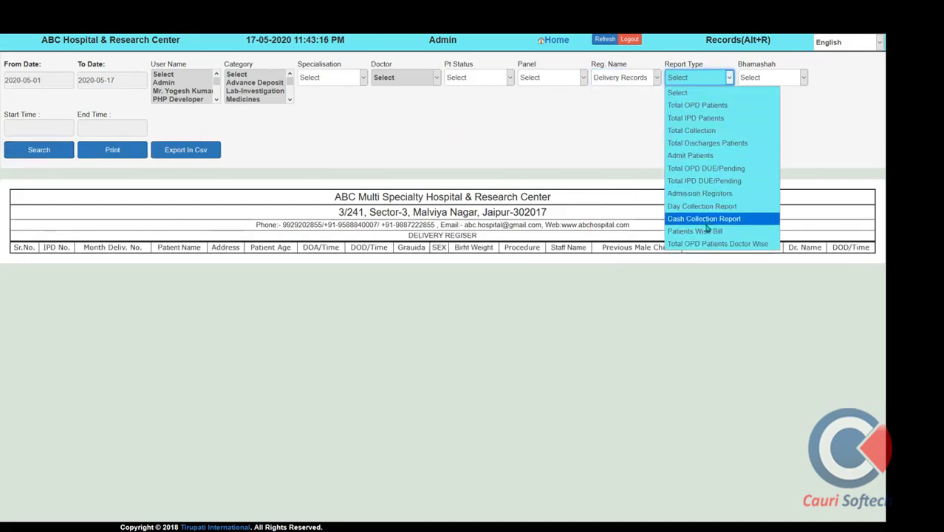
pyautogui.click(694, 155)
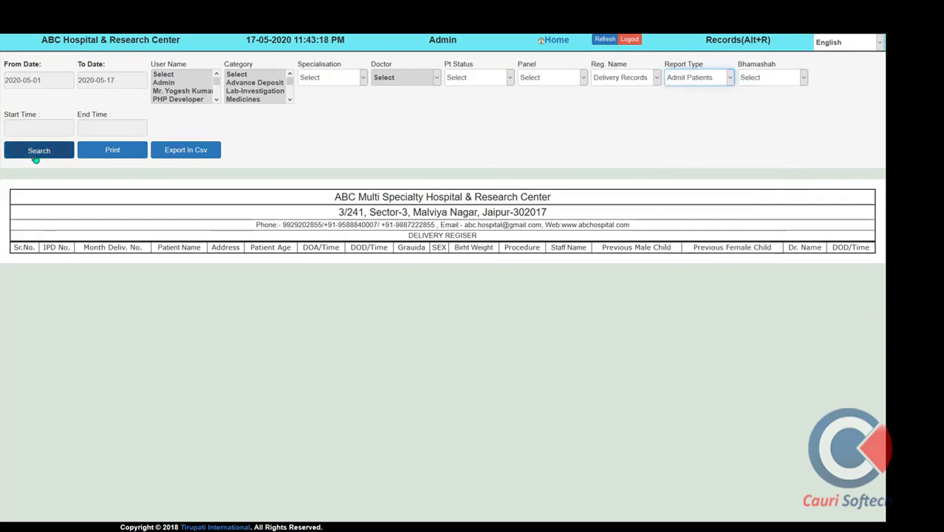
pyautogui.click(35, 158)
pyautogui.click(624, 80)
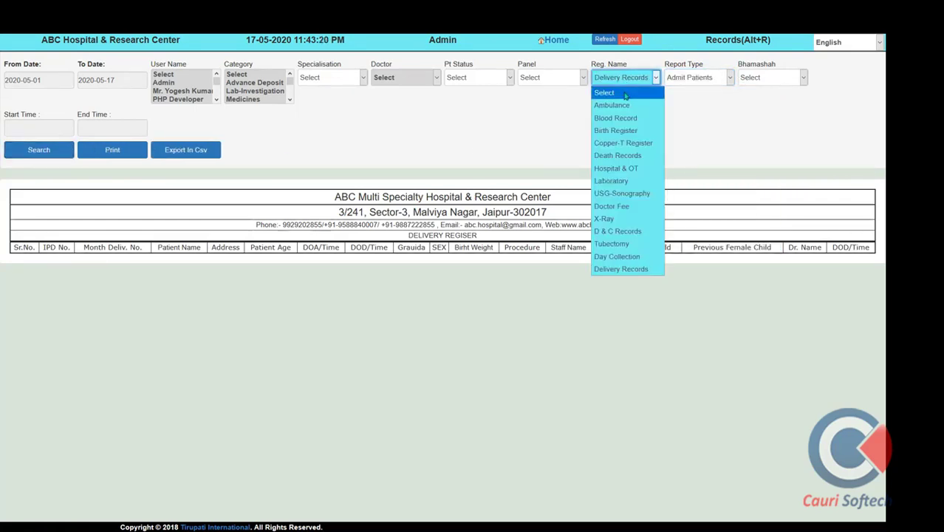
pyautogui.click(625, 93)
pyautogui.click(18, 155)
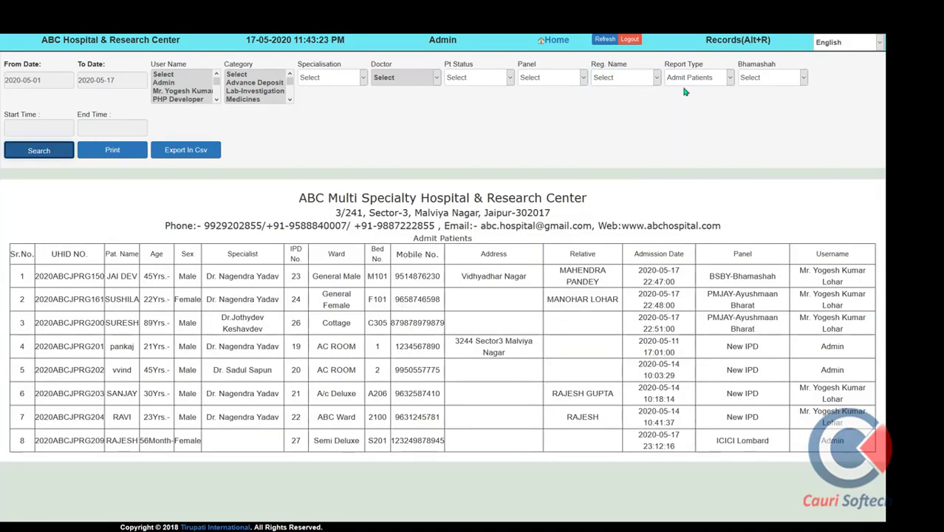
pyautogui.click(703, 78)
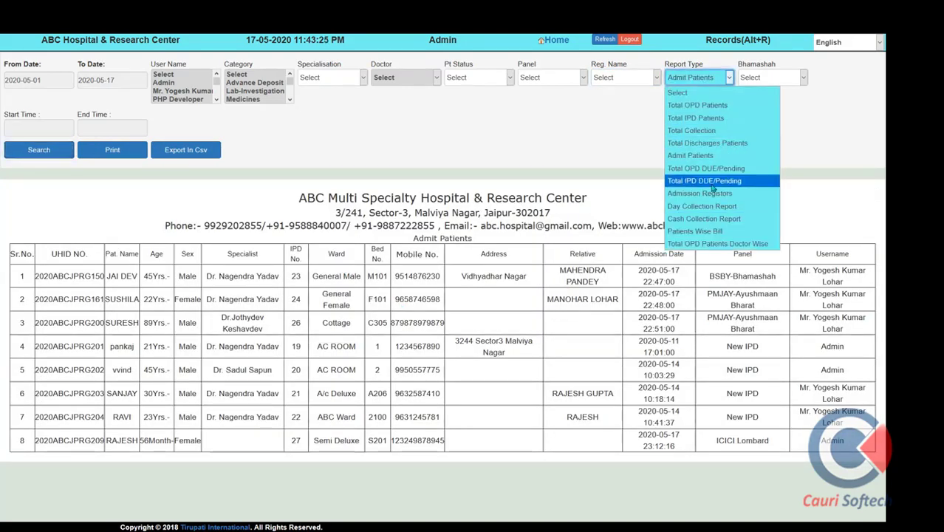
pyautogui.click(561, 43)
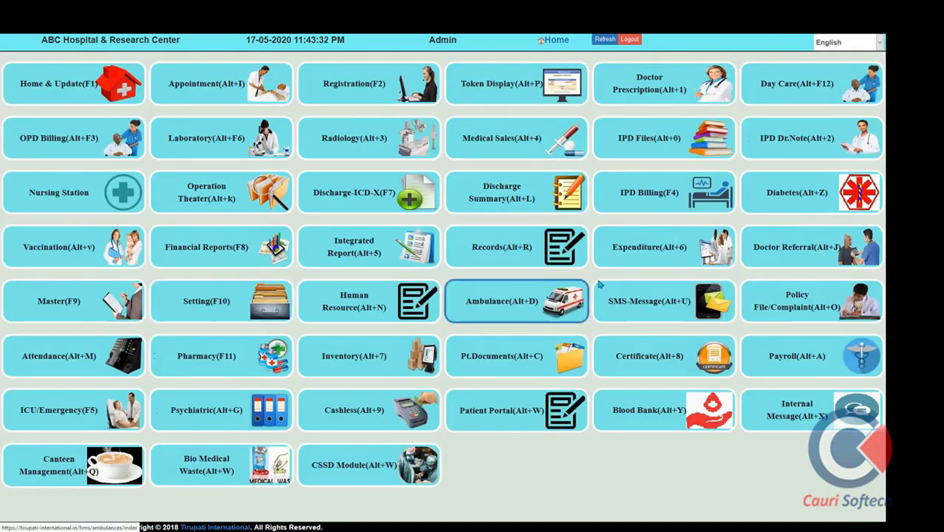
pyautogui.click(650, 258)
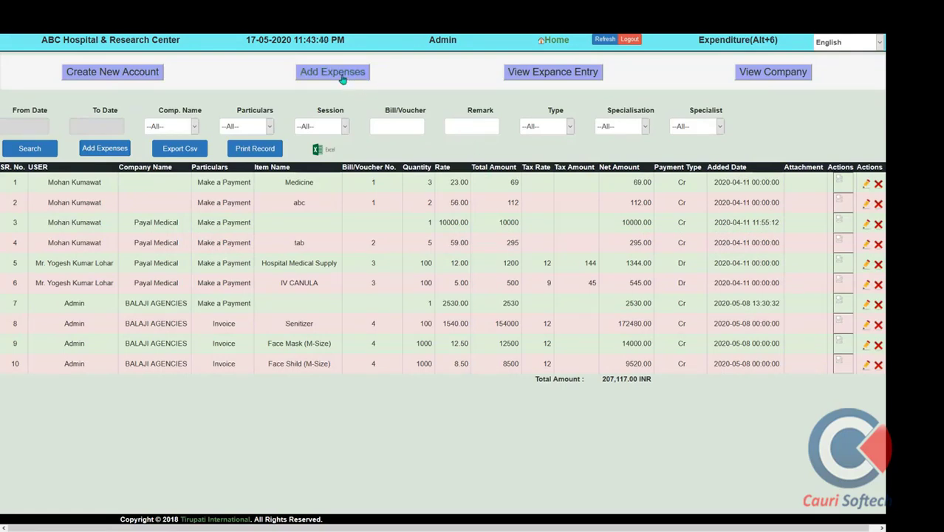
pyautogui.click(116, 79)
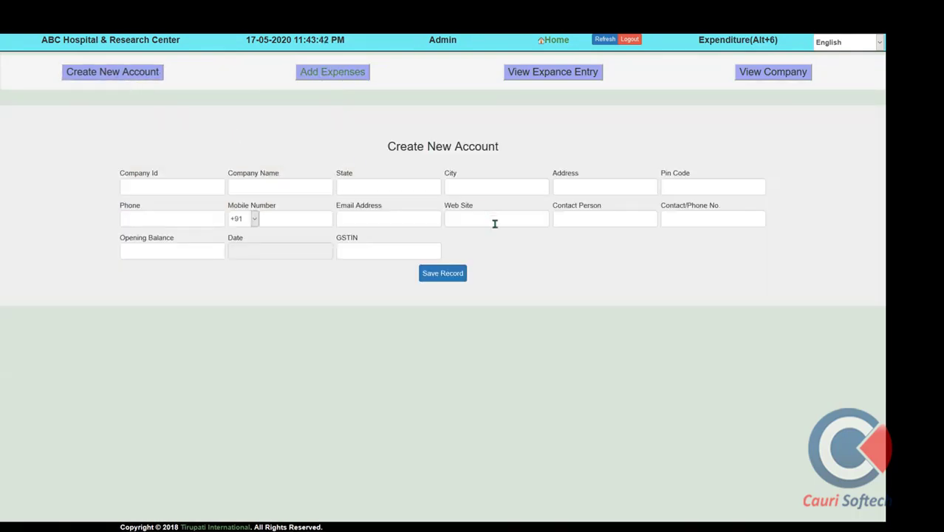
pyautogui.click(334, 96)
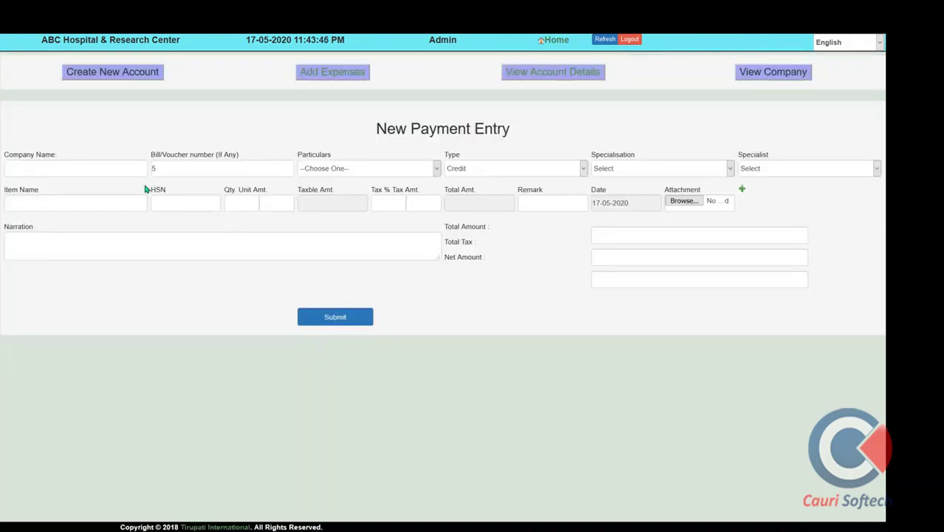
pyautogui.click(380, 170)
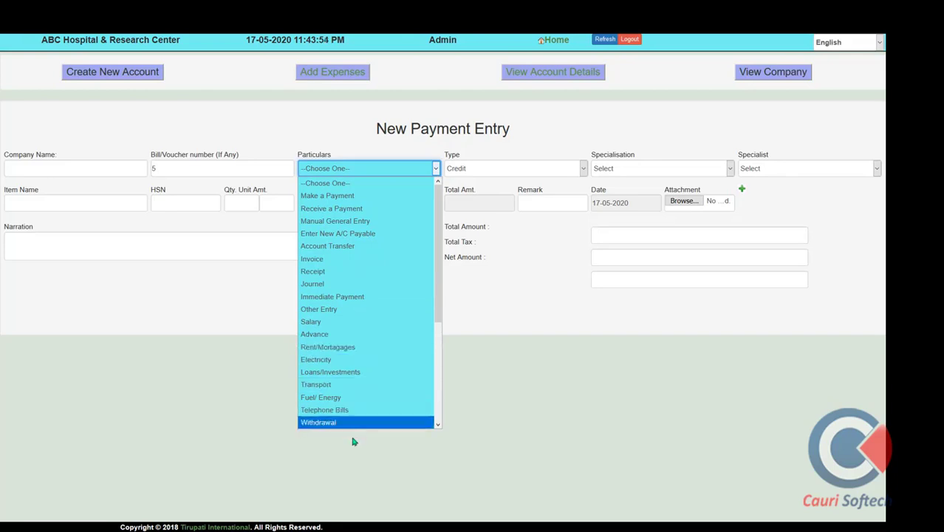
pyautogui.scroll(-4, 368, 373)
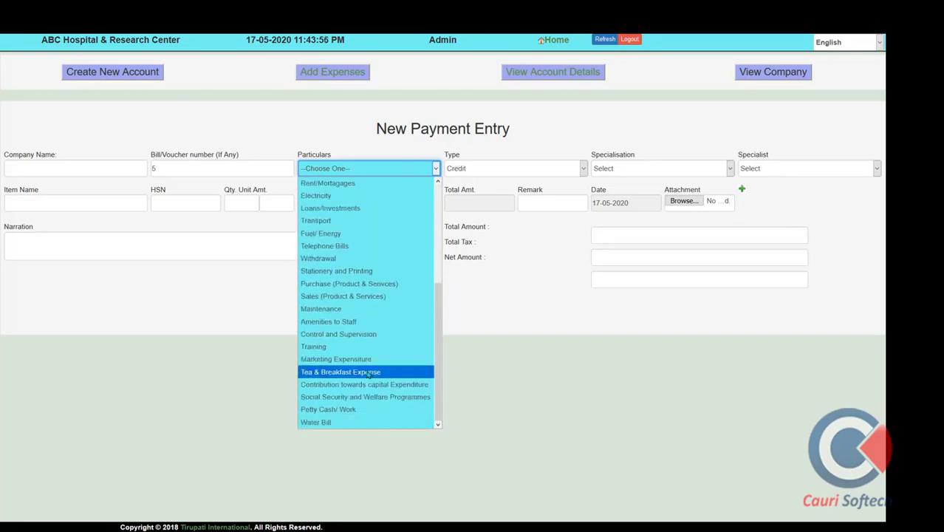
pyautogui.click(742, 189)
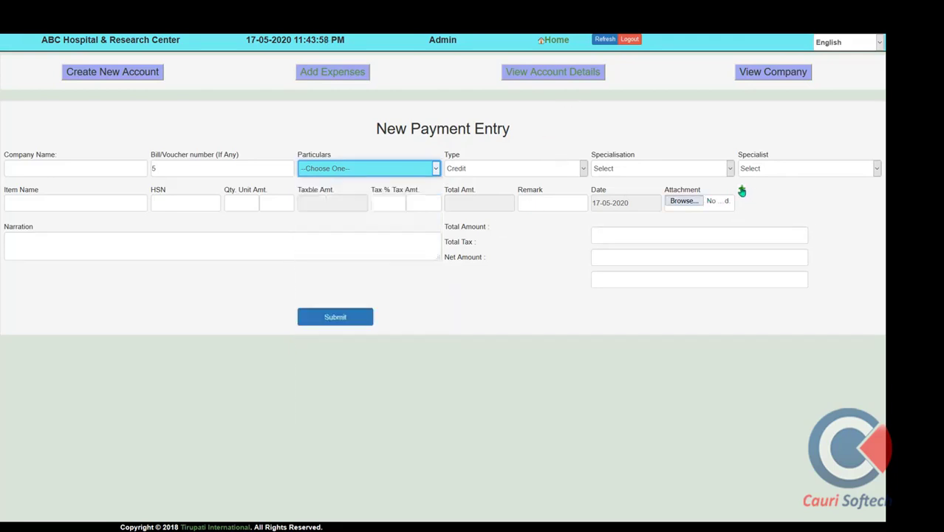
pyautogui.click(742, 189)
pyautogui.click(742, 189)
pyautogui.click(742, 189)
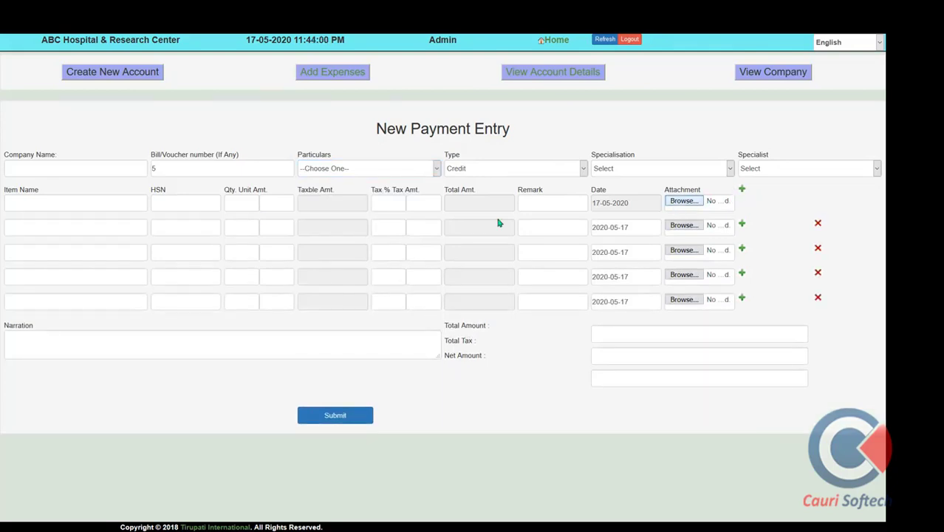
pyautogui.click(684, 201)
pyautogui.click(279, 252)
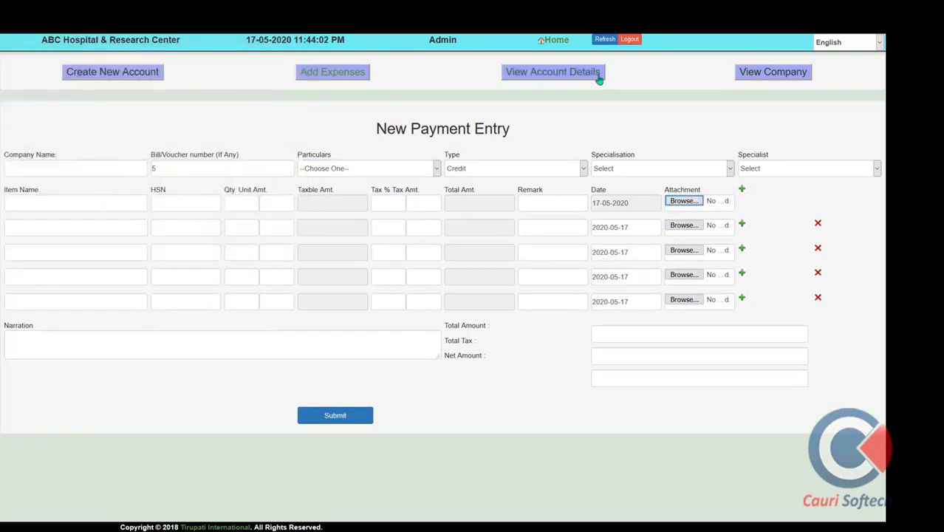
pyautogui.click(556, 41)
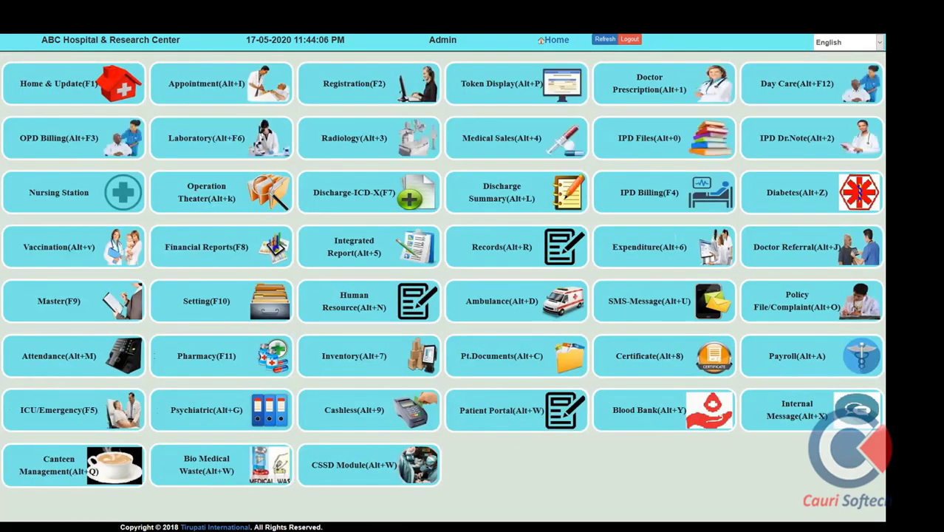
pyautogui.click(340, 258)
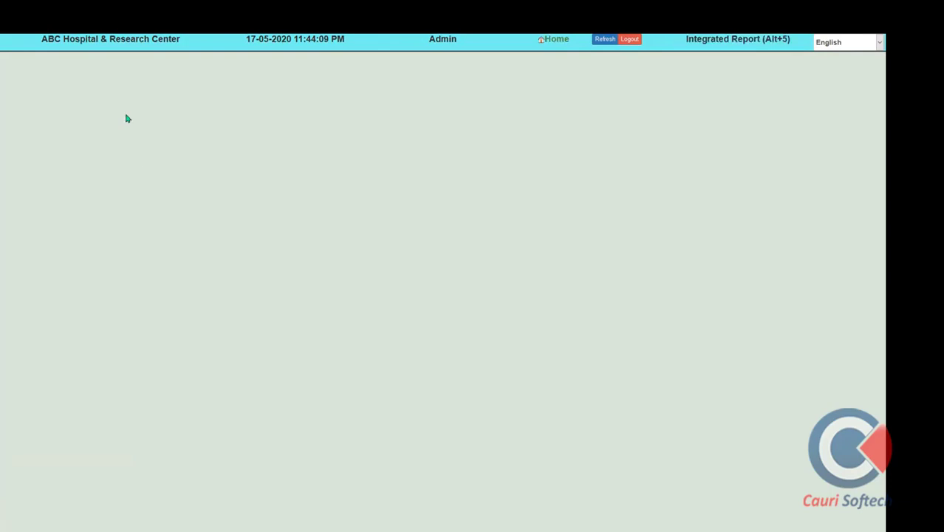
pyautogui.click(48, 79)
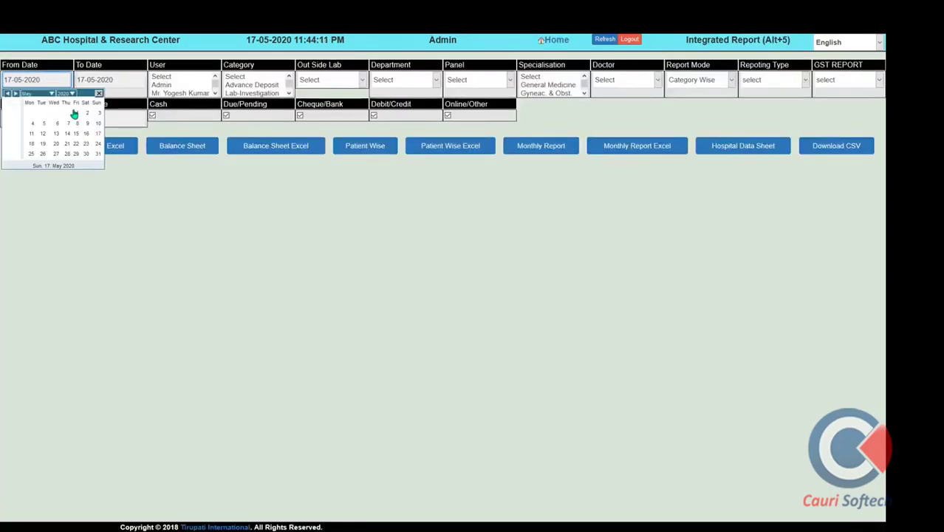
pyautogui.click(77, 113)
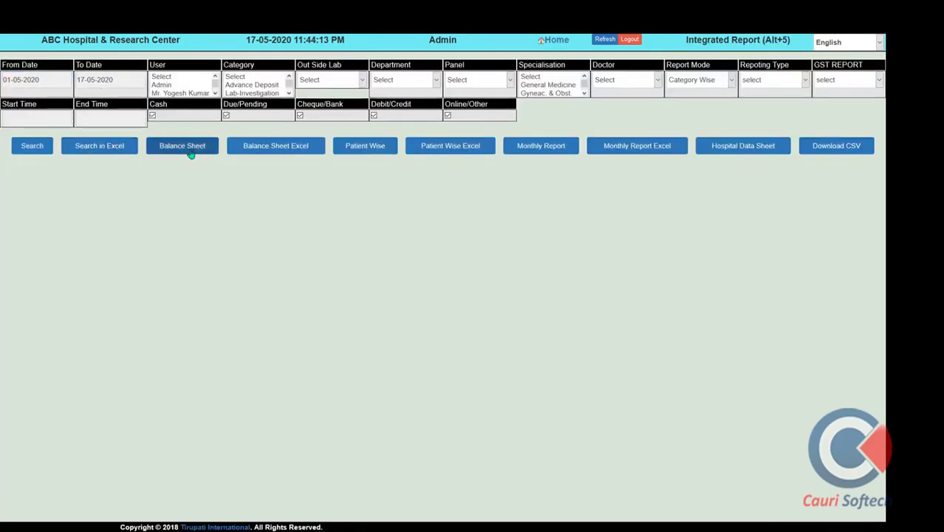
pyautogui.click(190, 150)
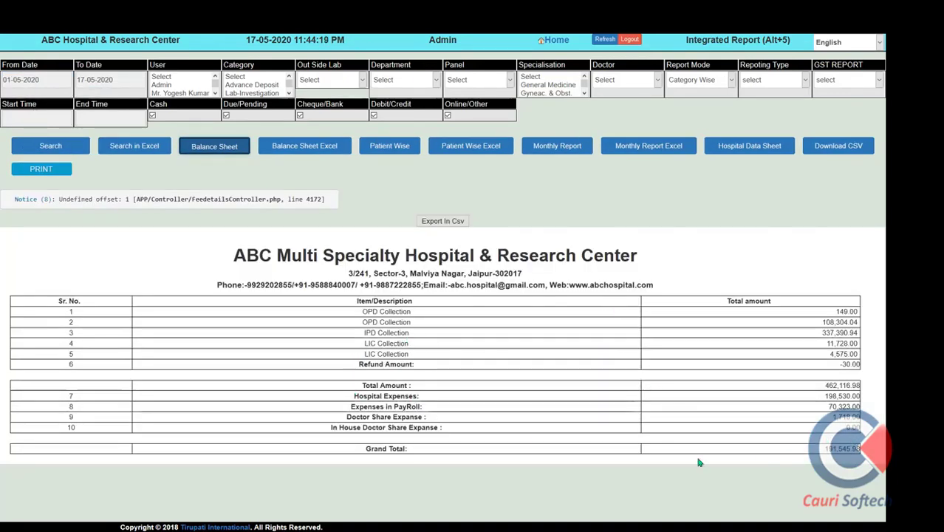
pyautogui.tripleClick(351, 408)
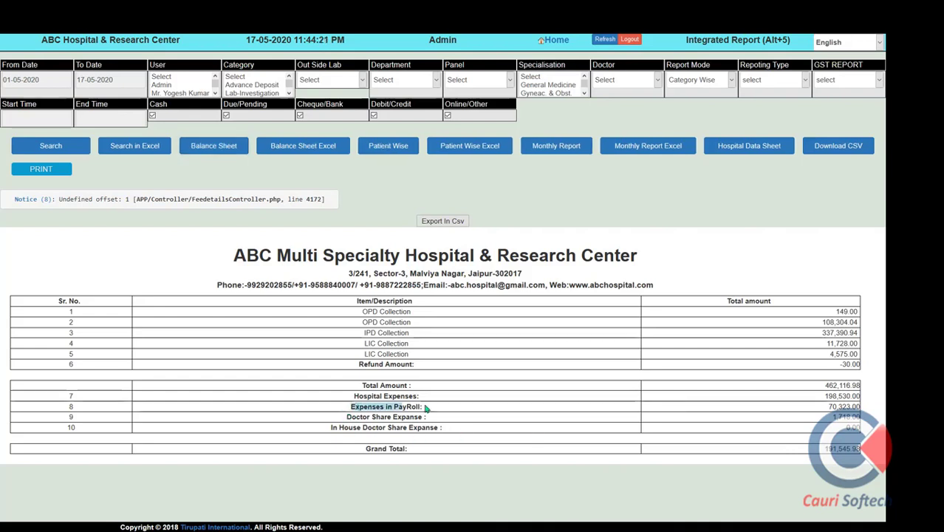
pyautogui.tripleClick(351, 417)
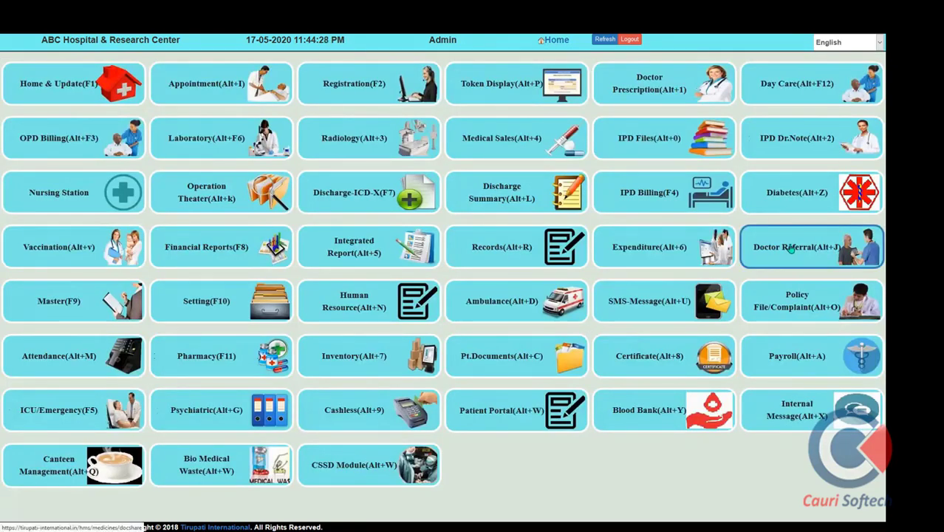
# Generate the reference doctor's share report from 01-05-2020 in the doctor referral module
pyautogui.click(791, 250)
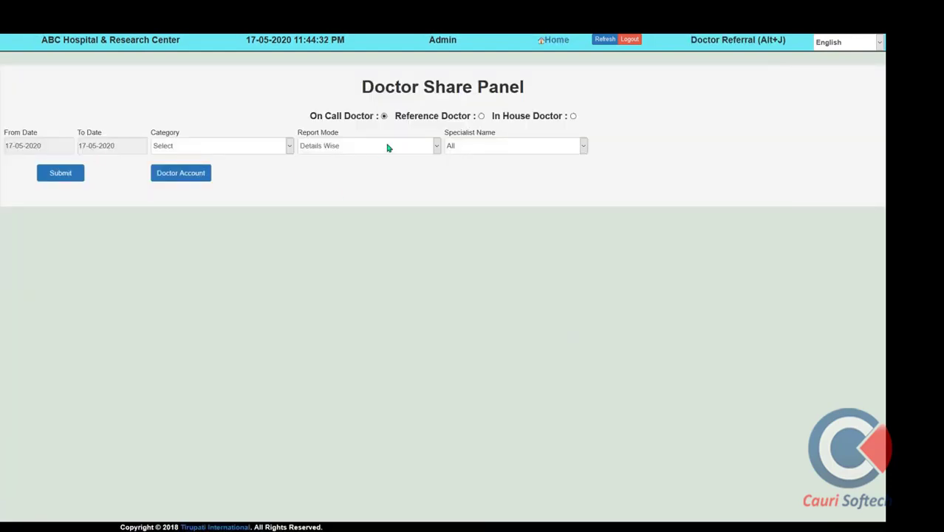
pyautogui.click(481, 117)
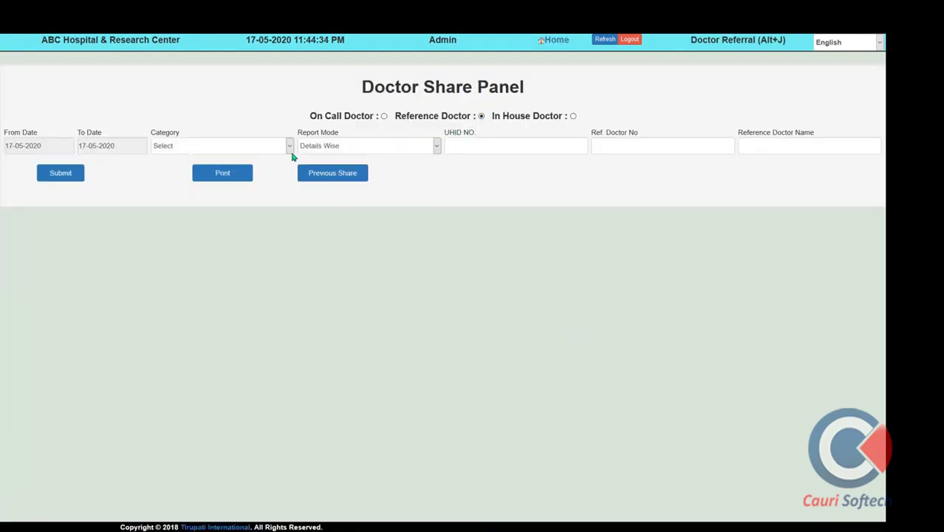
pyautogui.click(786, 149)
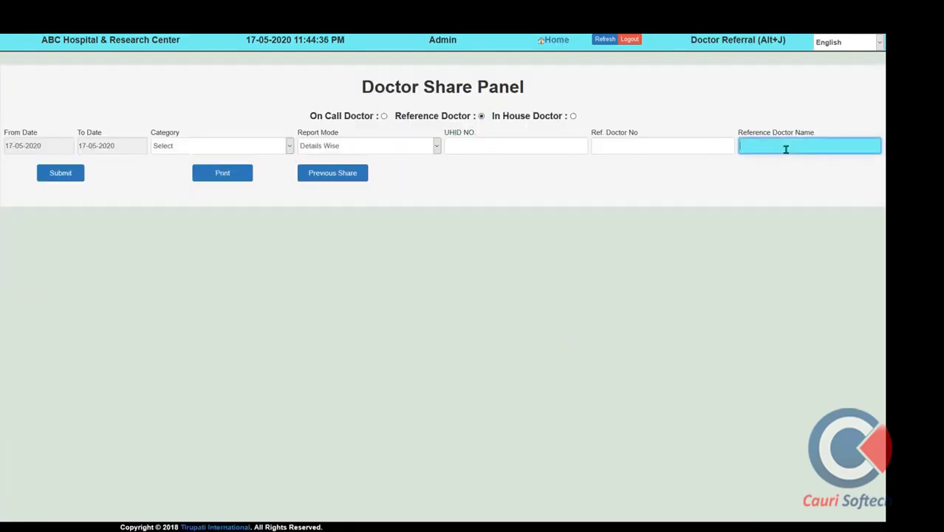
pyautogui.write('a')
pyautogui.click(789, 167)
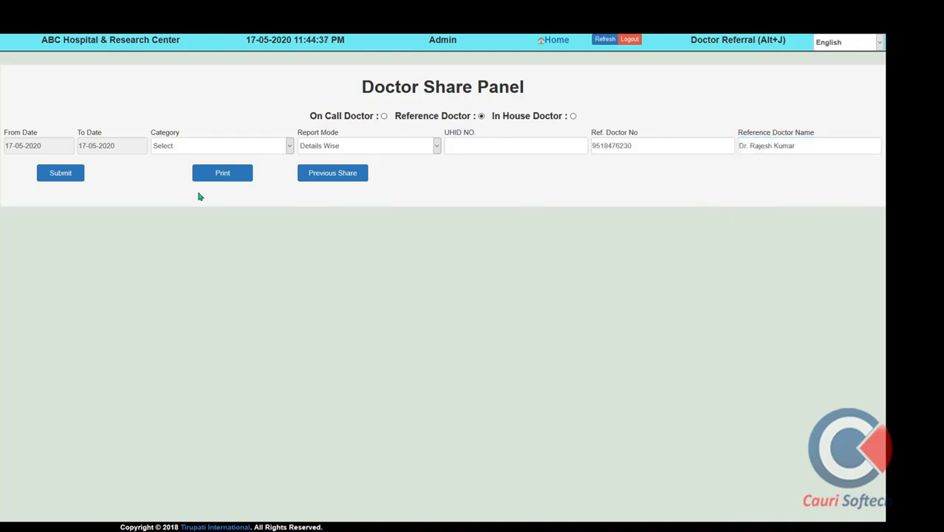
pyautogui.click(53, 147)
pyautogui.click(81, 181)
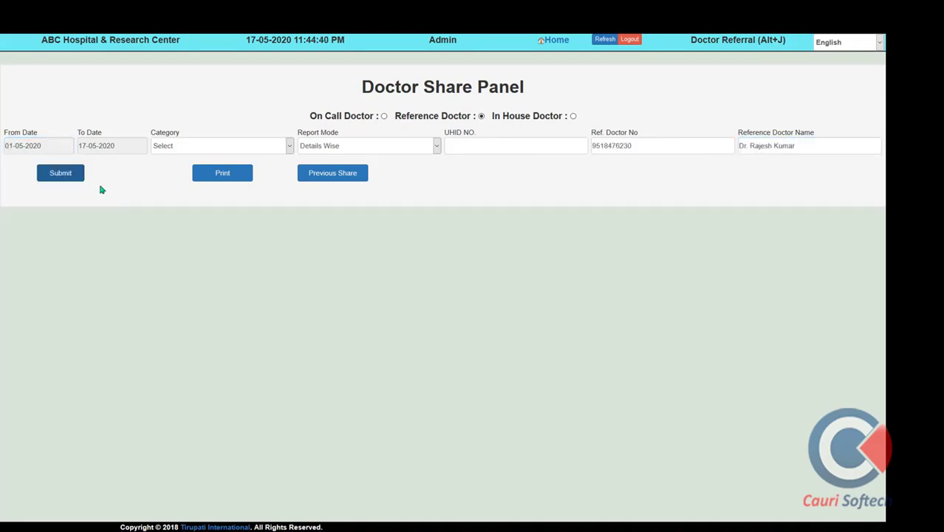
pyautogui.click(63, 178)
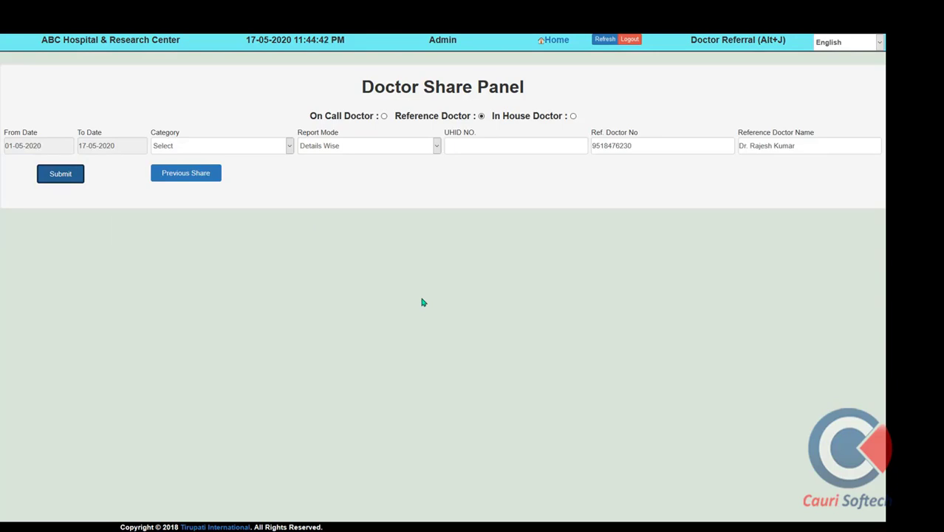
# Review the report, highlighting the 15% Registration Fee share and 10% USG-Sonography share
pyautogui.scroll(-10, 423, 302)
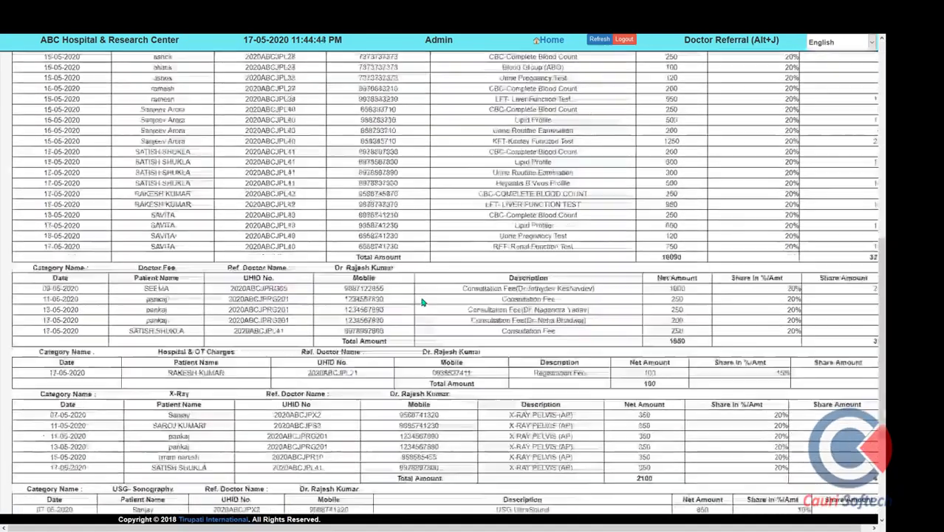
pyautogui.scroll(-5, 422, 302)
pyautogui.click(175, 444)
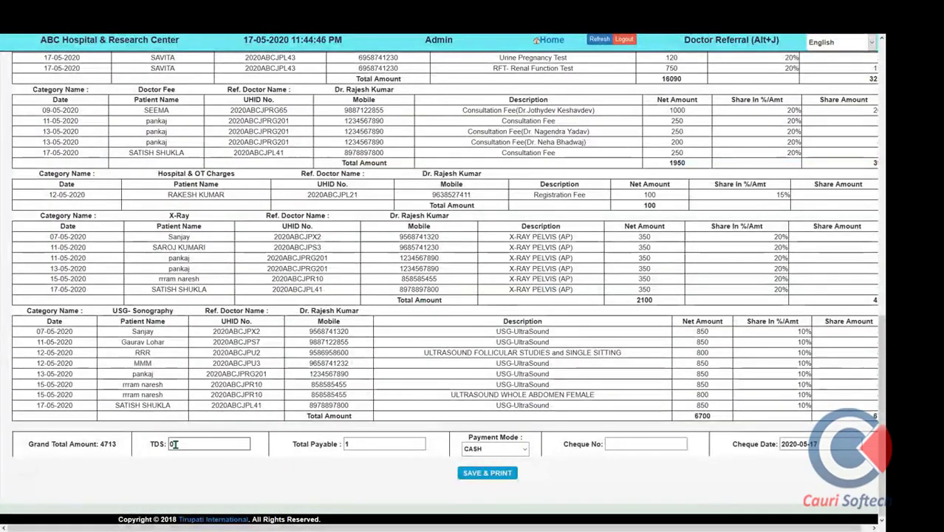
pyautogui.scroll(5, 554, 163)
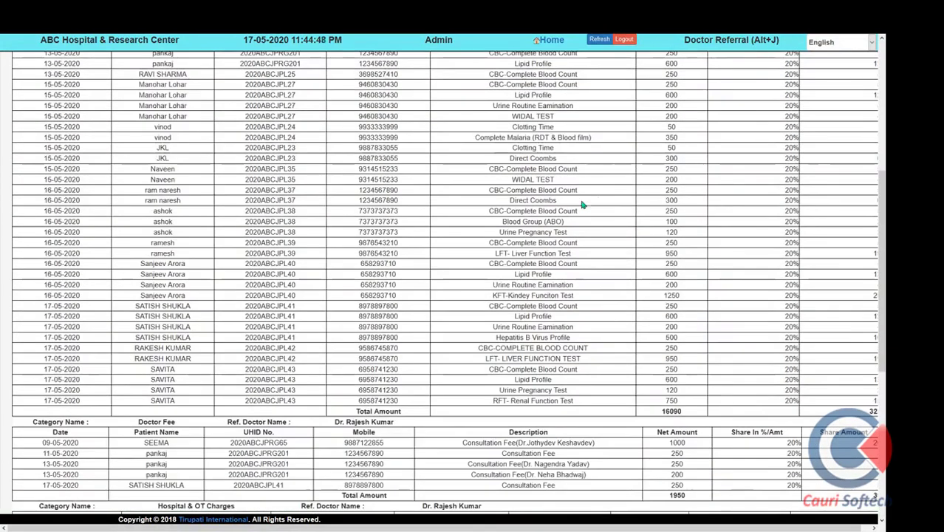
pyautogui.scroll(-5, 582, 205)
pyautogui.moveTo(158, 173); pyautogui.dragTo(243, 176)
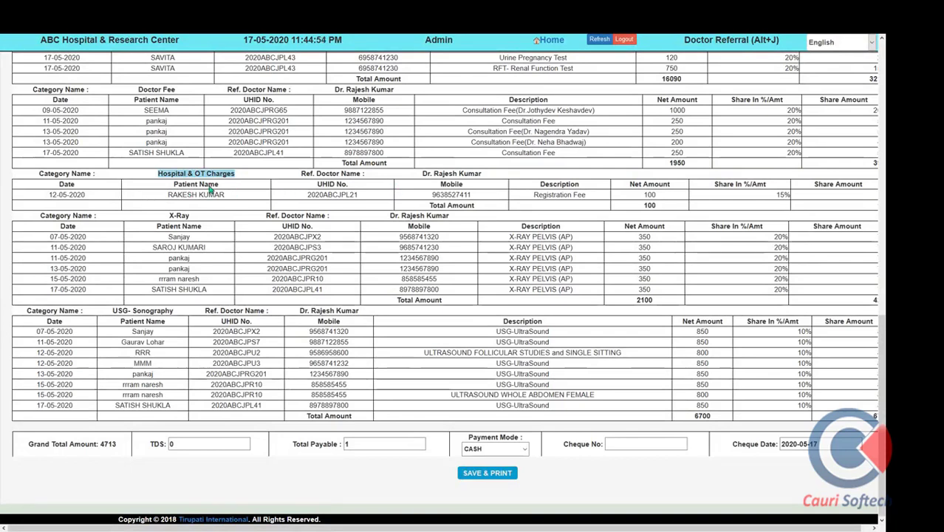
pyautogui.moveTo(778, 201); pyautogui.dragTo(782, 203)
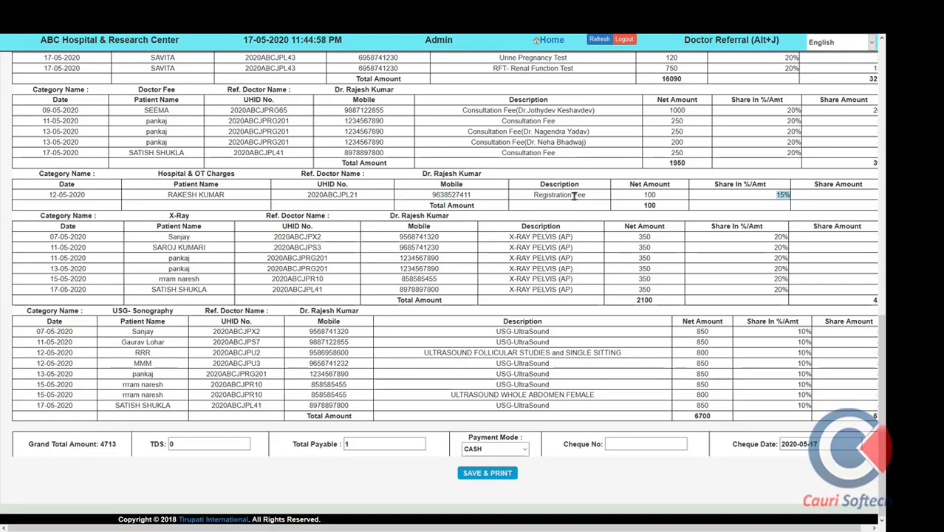
pyautogui.moveTo(597, 197); pyautogui.dragTo(530, 196)
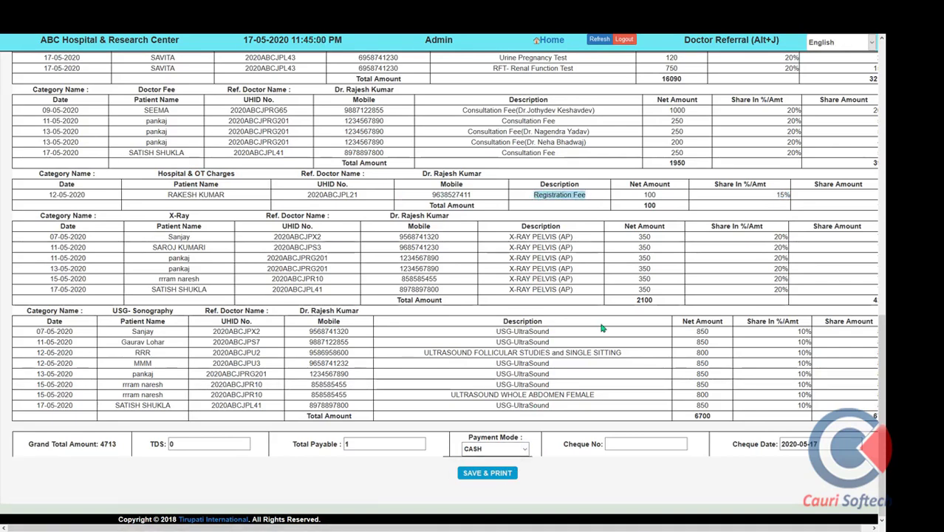
pyautogui.click(830, 201)
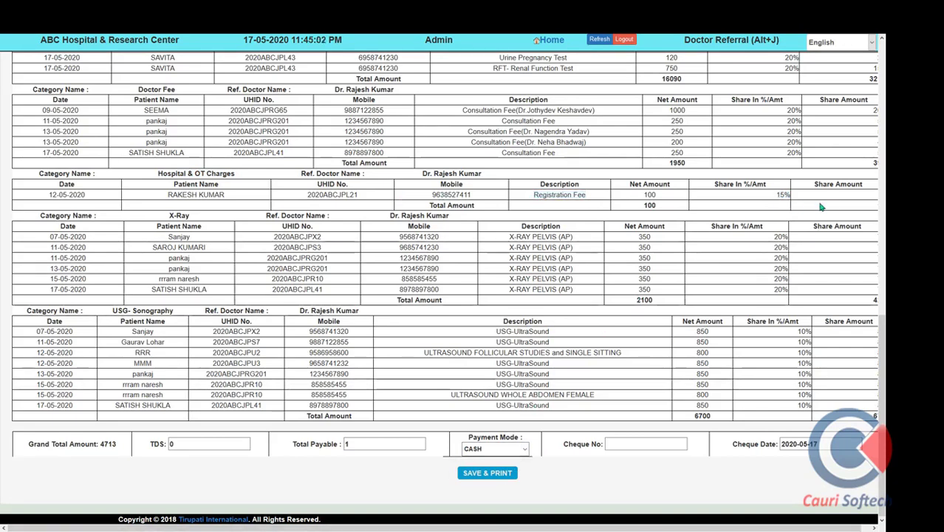
pyautogui.scroll(1, 748, 217)
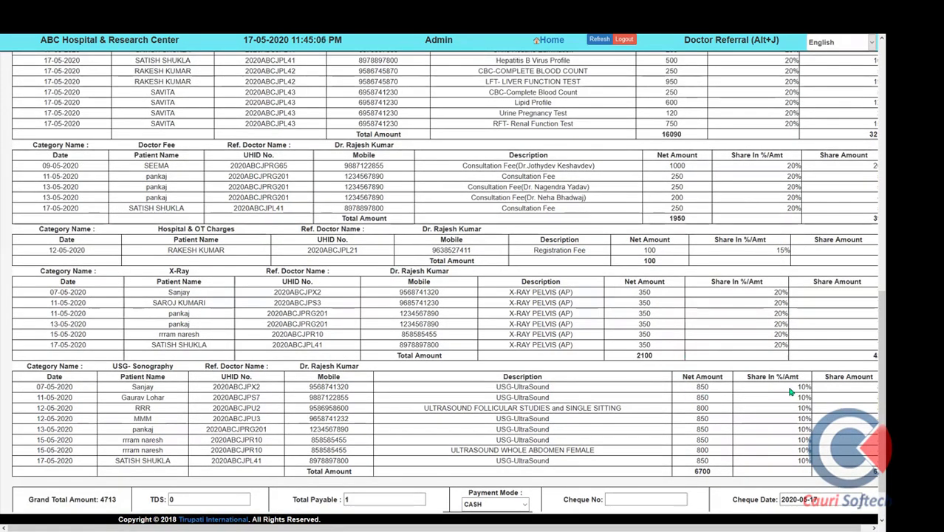
pyautogui.moveTo(793, 388); pyautogui.dragTo(813, 392)
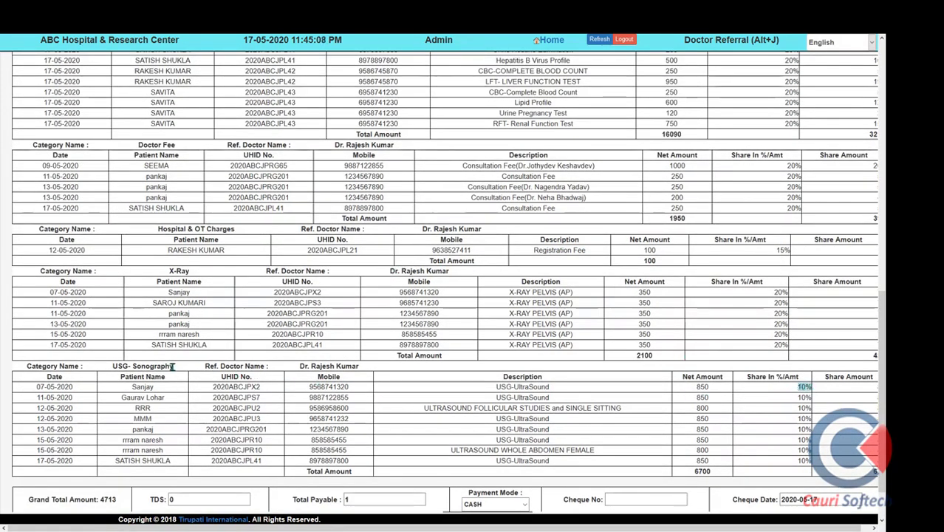
pyautogui.moveTo(178, 367); pyautogui.dragTo(128, 369)
pyautogui.scroll(15, 337, 321)
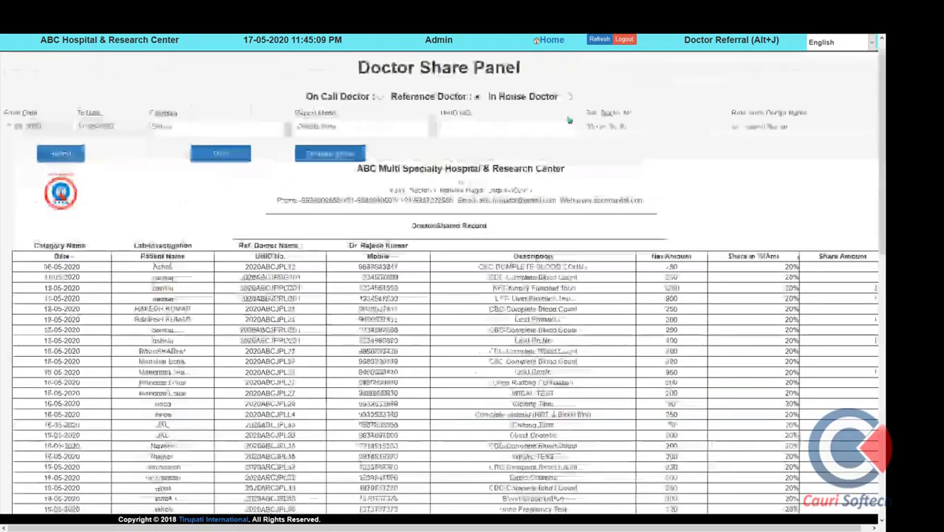
# Browse the Master (F9) module's Add and VIEW lists, then return to the dashboard
pyautogui.click(551, 40)
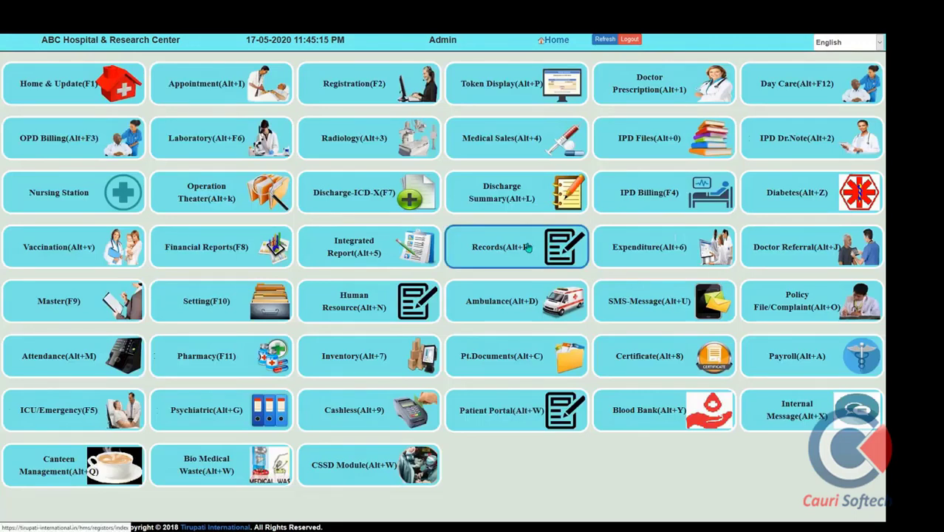
pyautogui.click(50, 305)
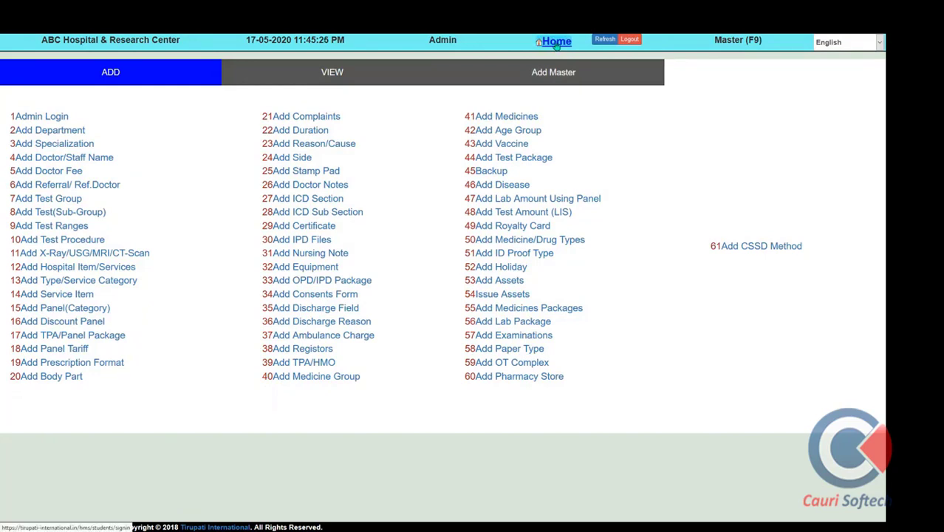
pyautogui.click(347, 79)
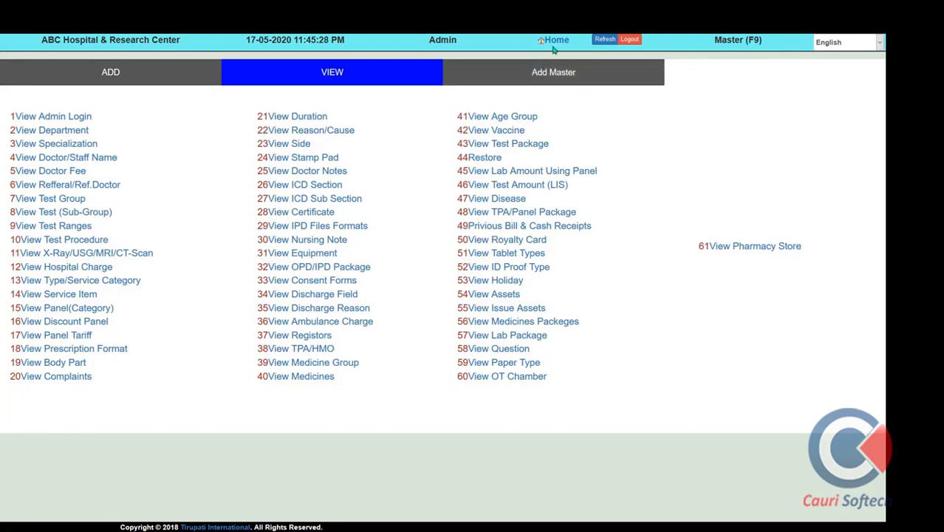
pyautogui.click(555, 45)
pyautogui.click(517, 253)
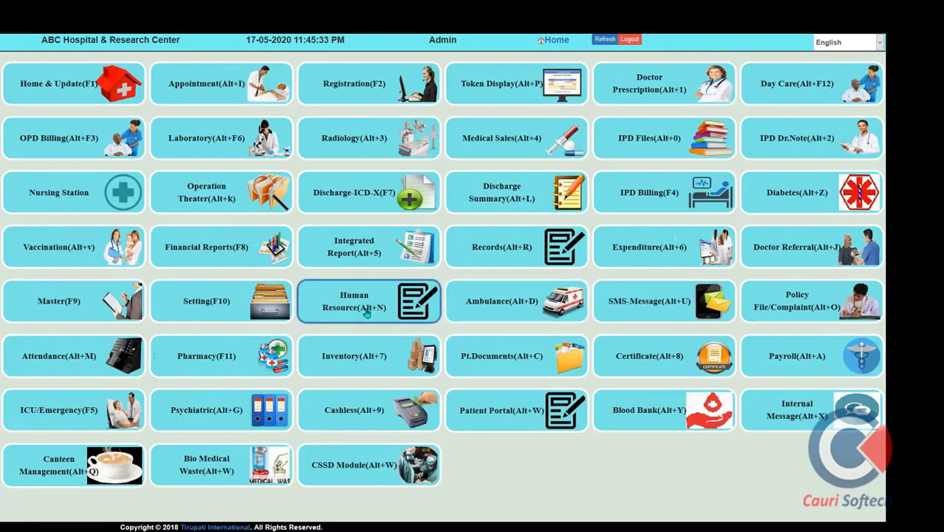
pyautogui.click(217, 314)
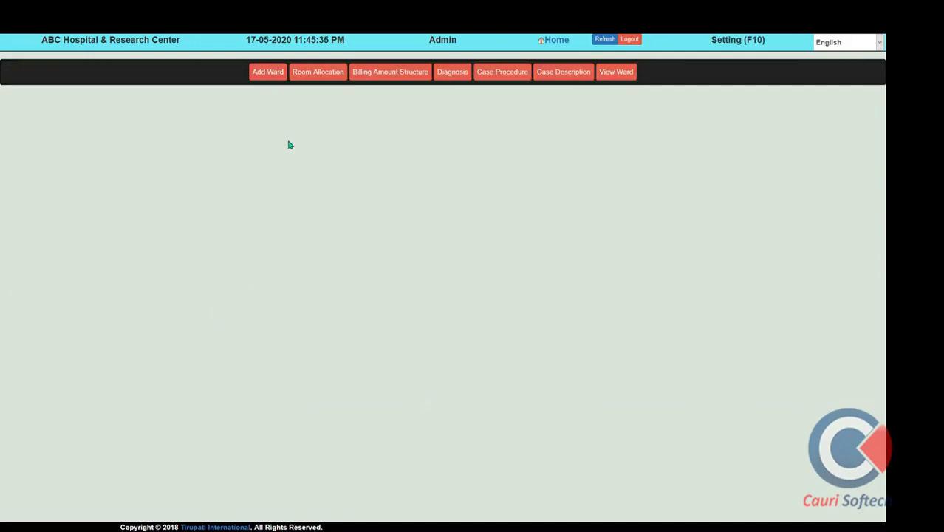
pyautogui.click(269, 76)
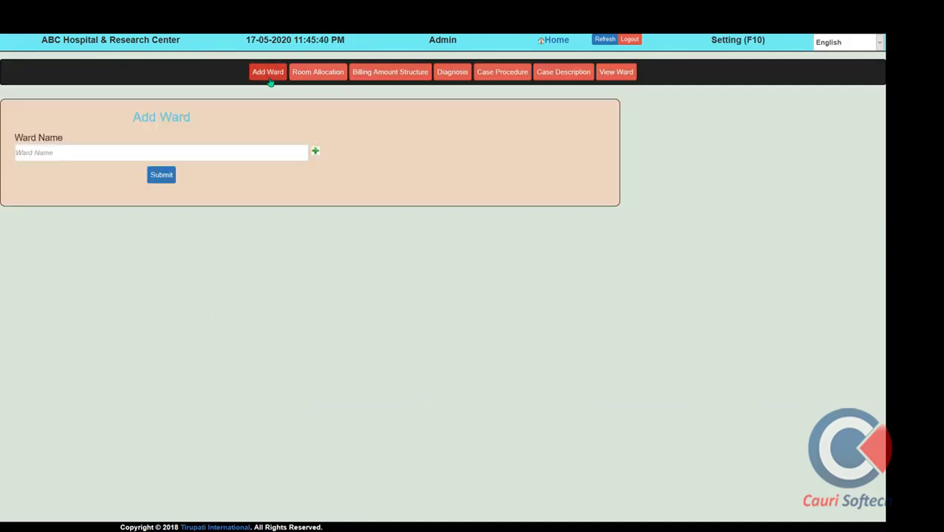
pyautogui.click(370, 79)
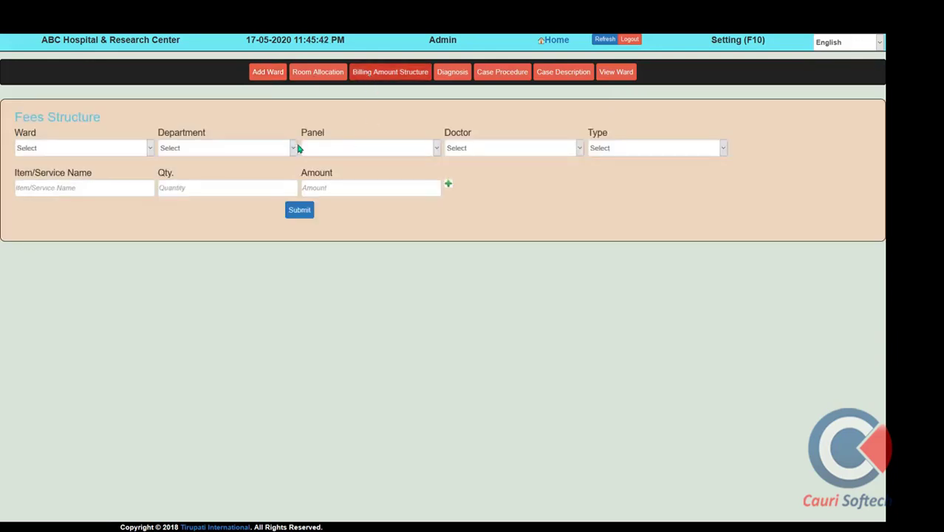
pyautogui.click(116, 151)
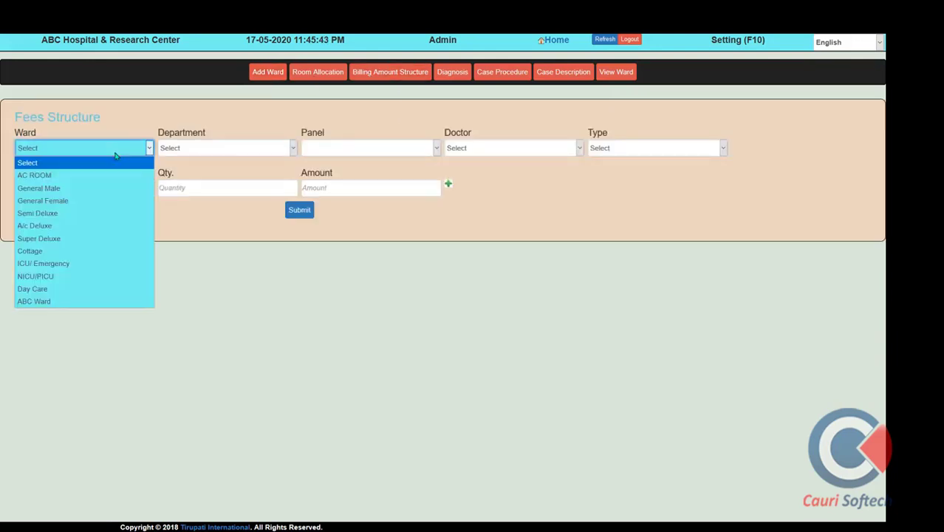
pyautogui.click(517, 189)
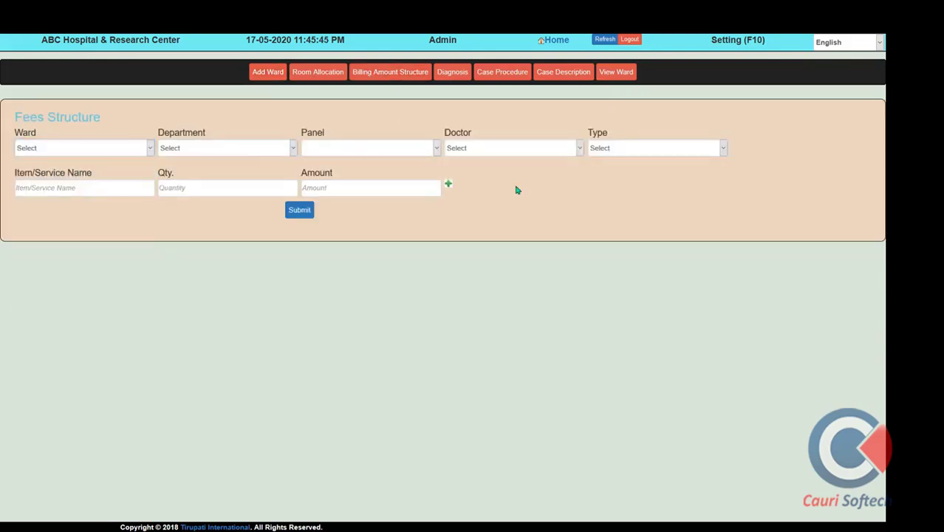
pyautogui.click(576, 83)
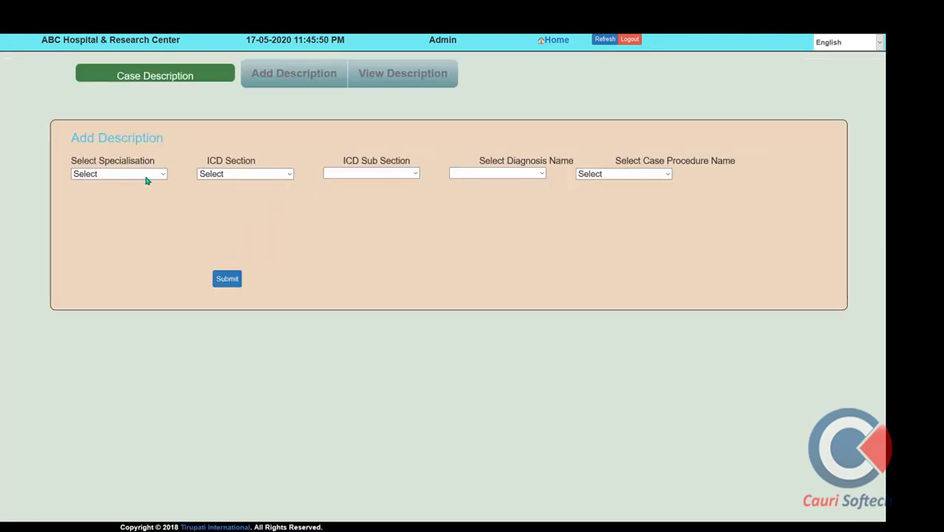
pyautogui.click(146, 175)
pyautogui.click(249, 176)
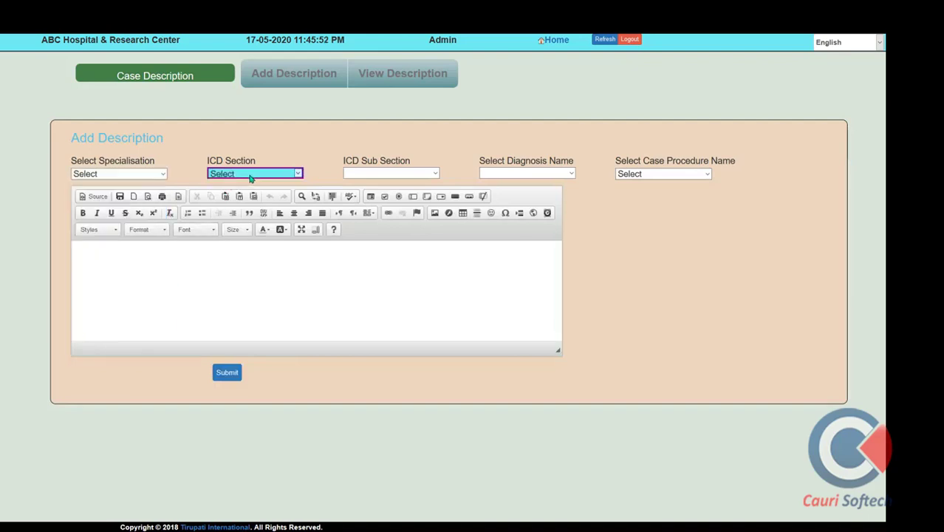
pyautogui.click(249, 176)
pyautogui.click(391, 174)
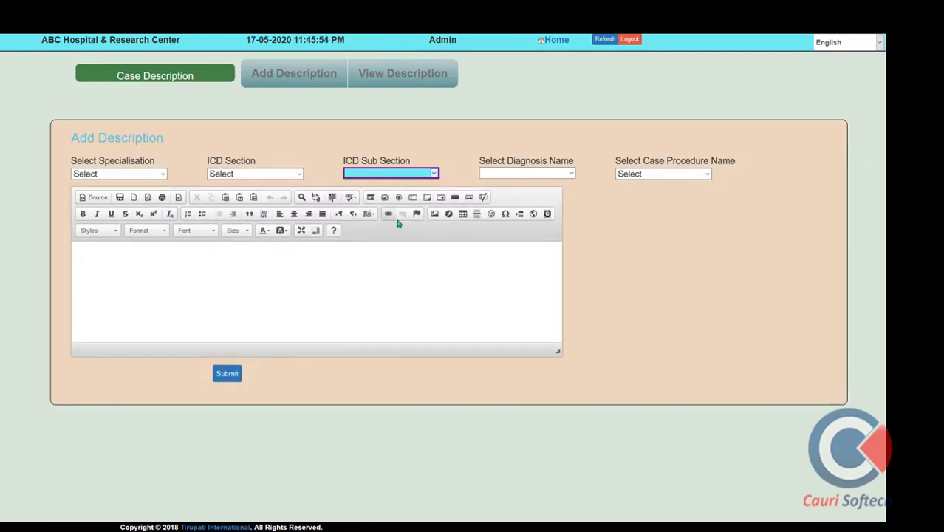
pyautogui.click(244, 175)
pyautogui.click(251, 202)
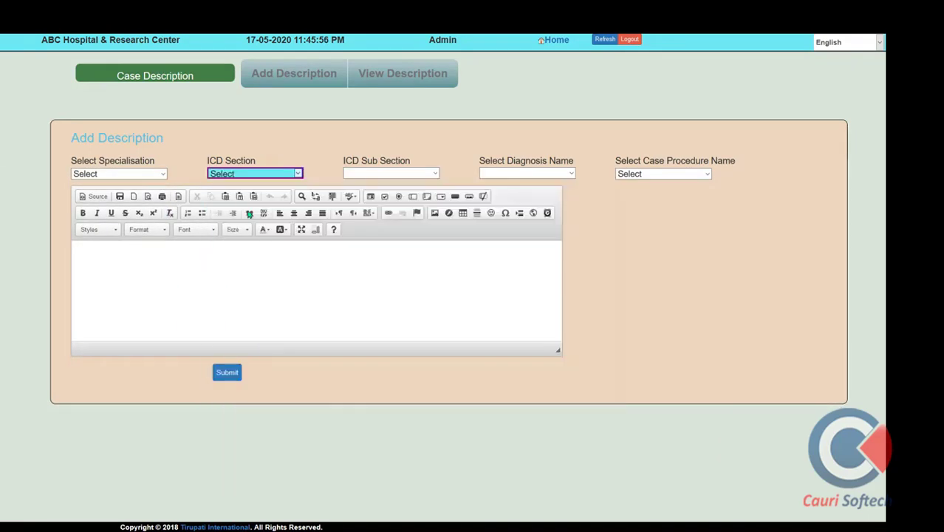
pyautogui.click(379, 175)
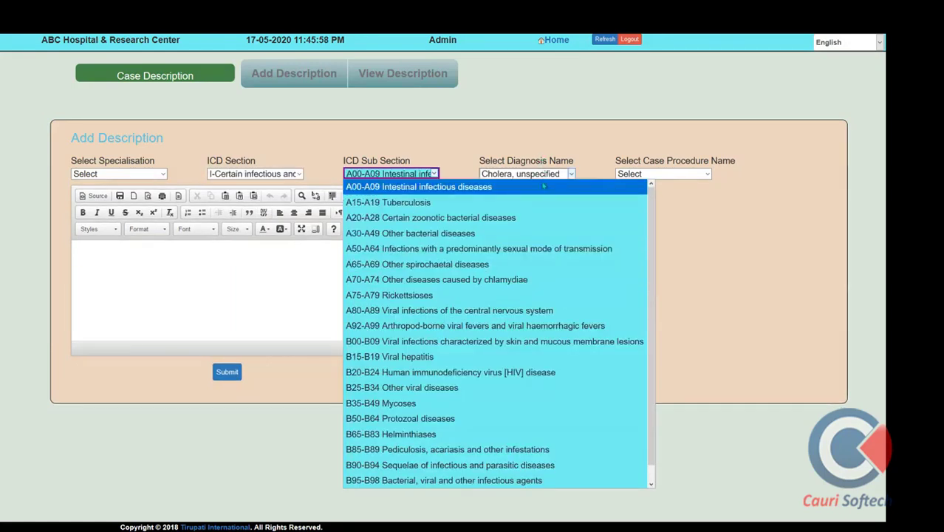
pyautogui.click(547, 264)
pyautogui.click(548, 175)
pyautogui.click(548, 278)
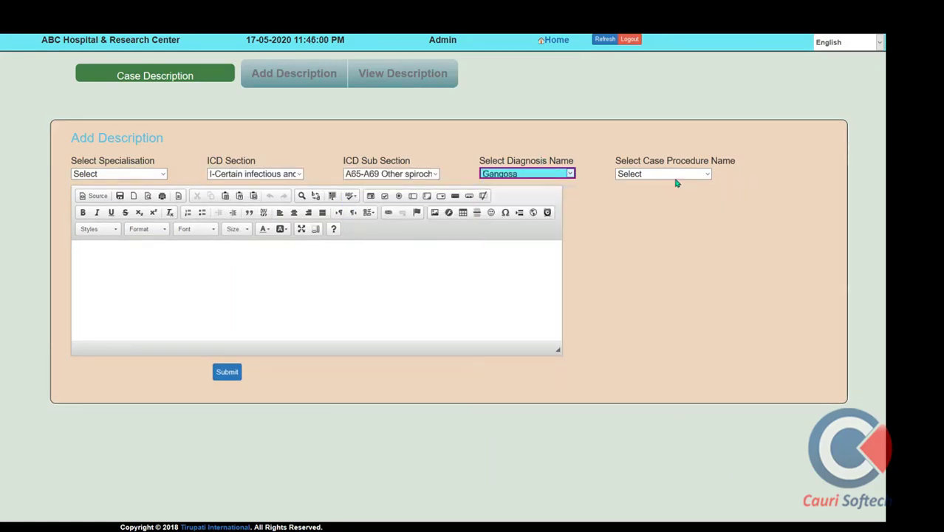
pyautogui.click(676, 177)
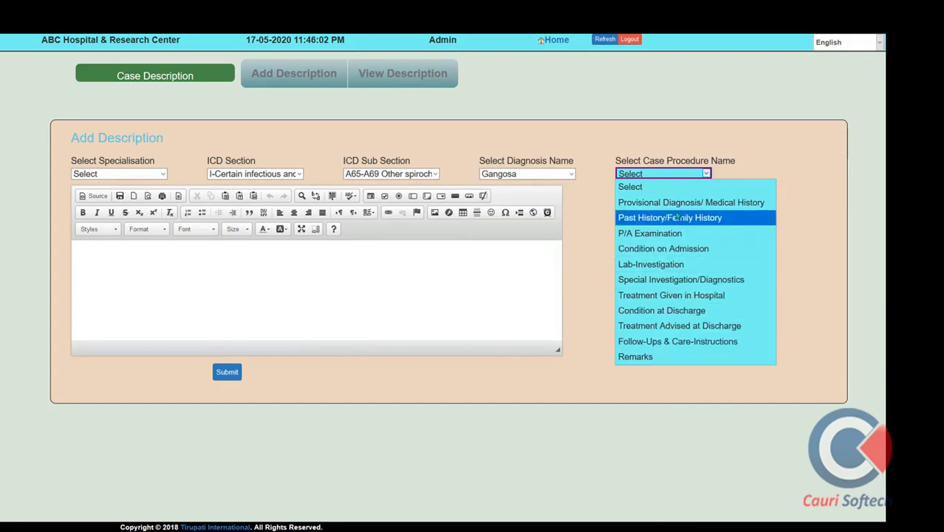
pyautogui.click(449, 123)
pyautogui.moveTo(547, 36)
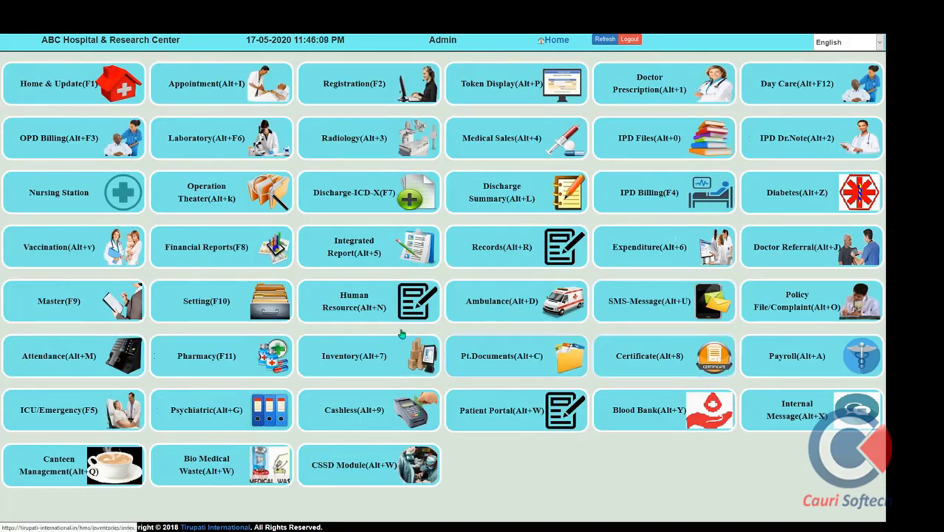
# Mark the first employee Absent on day 17 in the staff attendance register
pyautogui.click(357, 311)
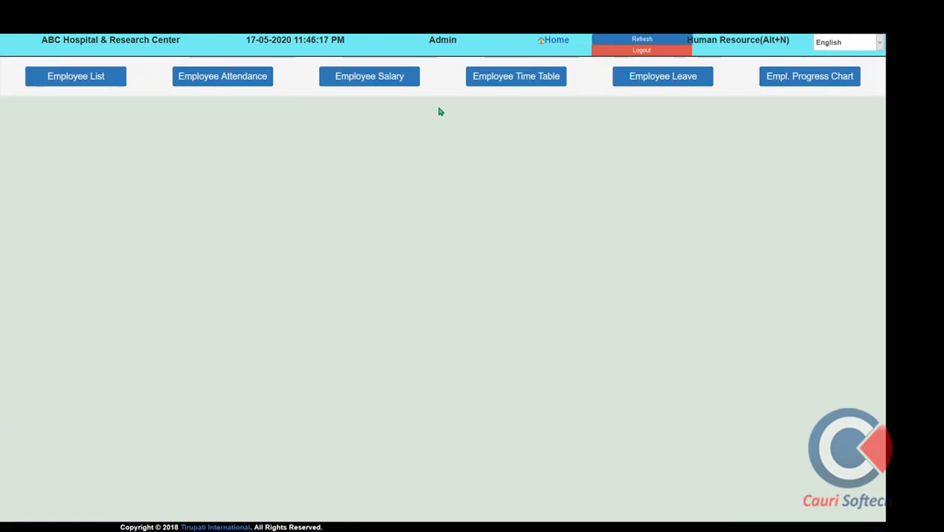
pyautogui.click(665, 83)
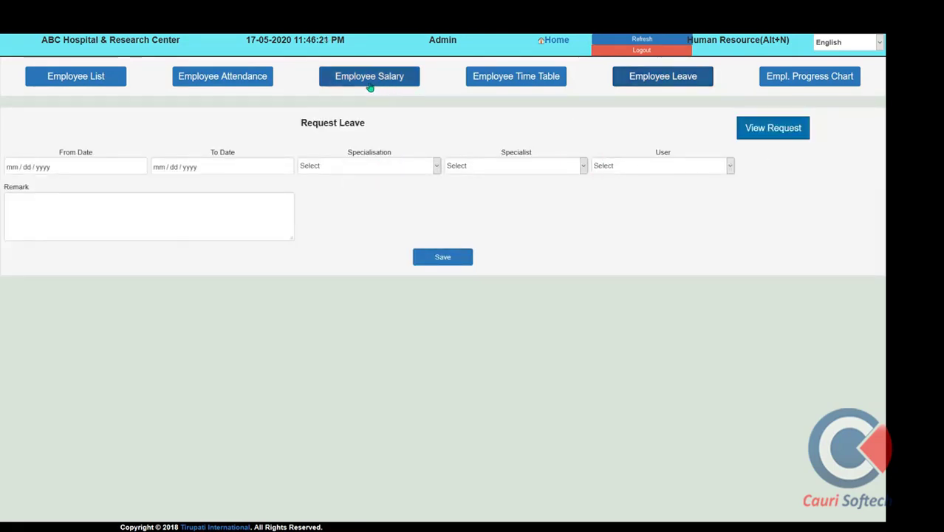
pyautogui.click(230, 83)
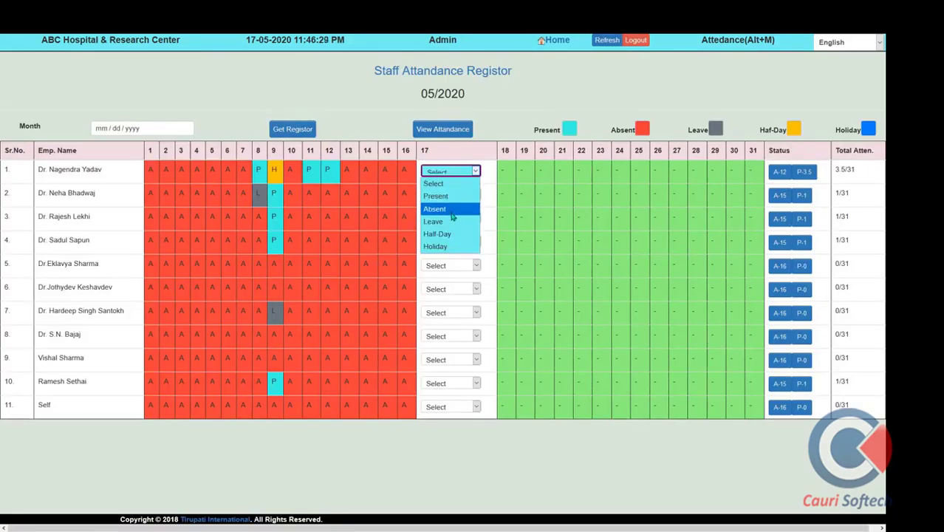
pyautogui.click(453, 215)
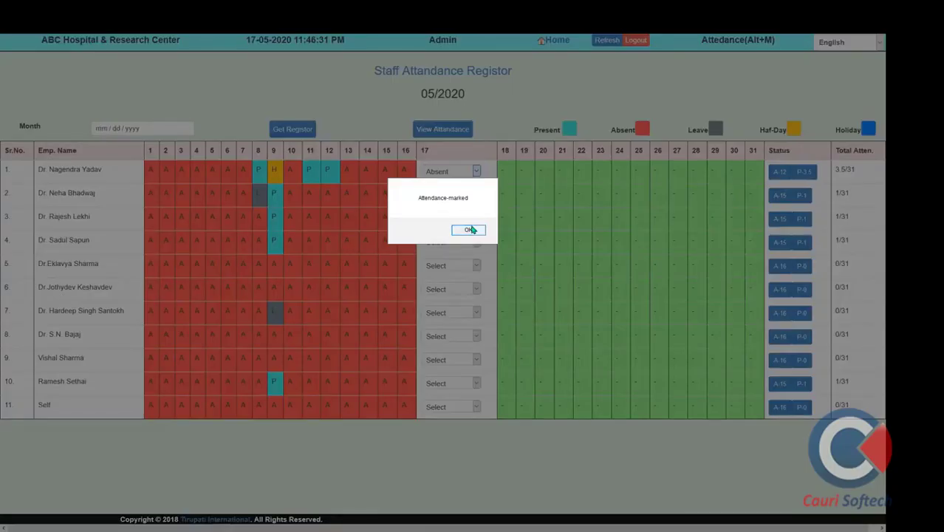
pyautogui.click(472, 229)
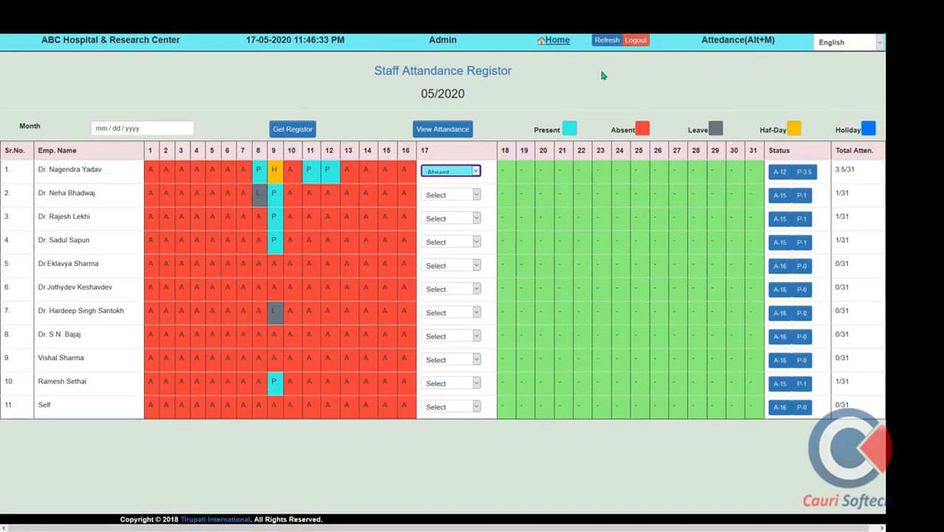
pyautogui.click(559, 42)
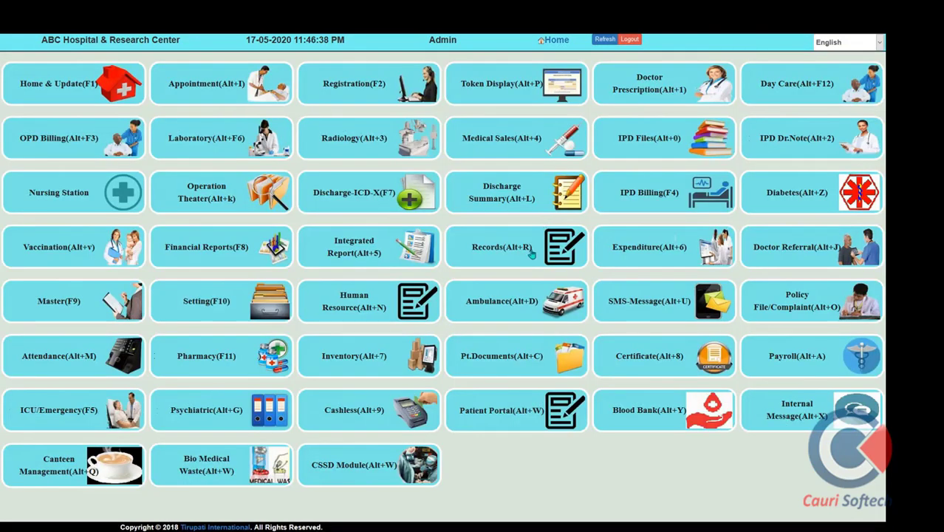
# View the Employee Salary list and the first employee's 65000 salary form
pyautogui.click(368, 302)
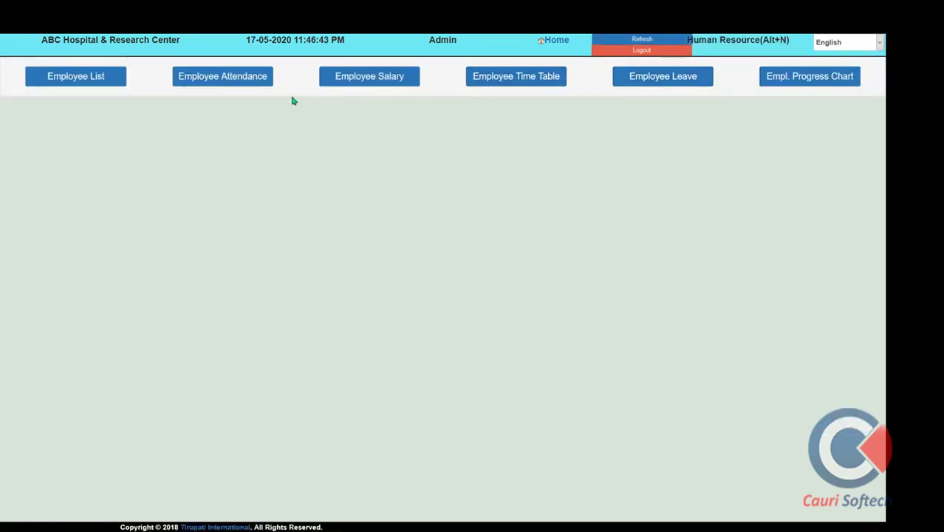
pyautogui.click(393, 86)
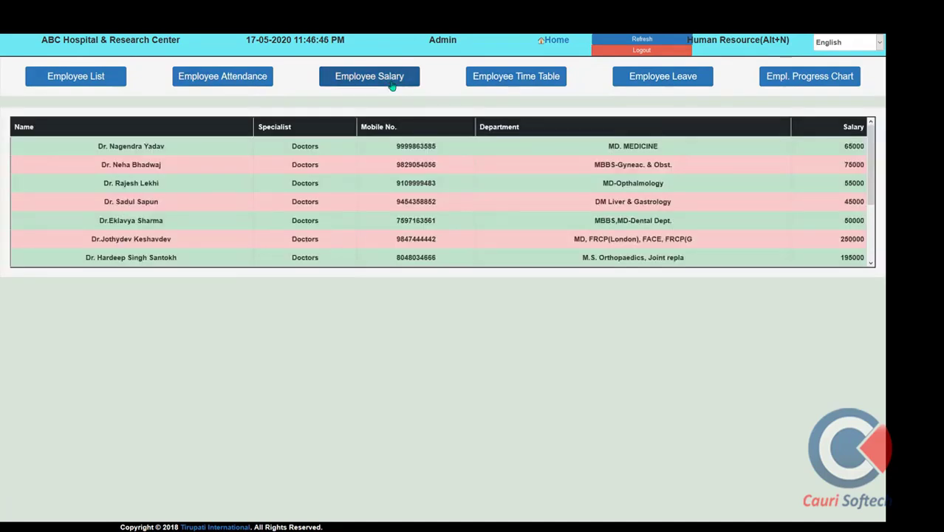
pyautogui.click(135, 147)
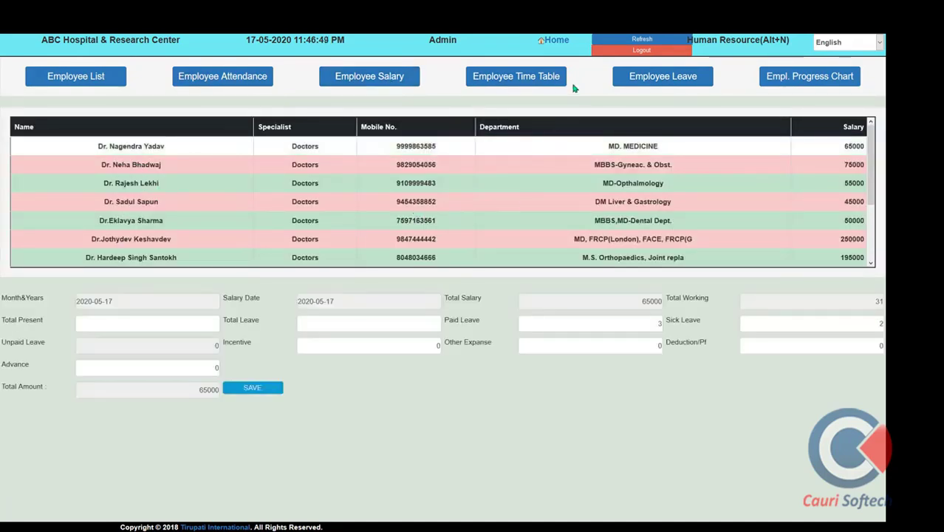
pyautogui.press('F11')
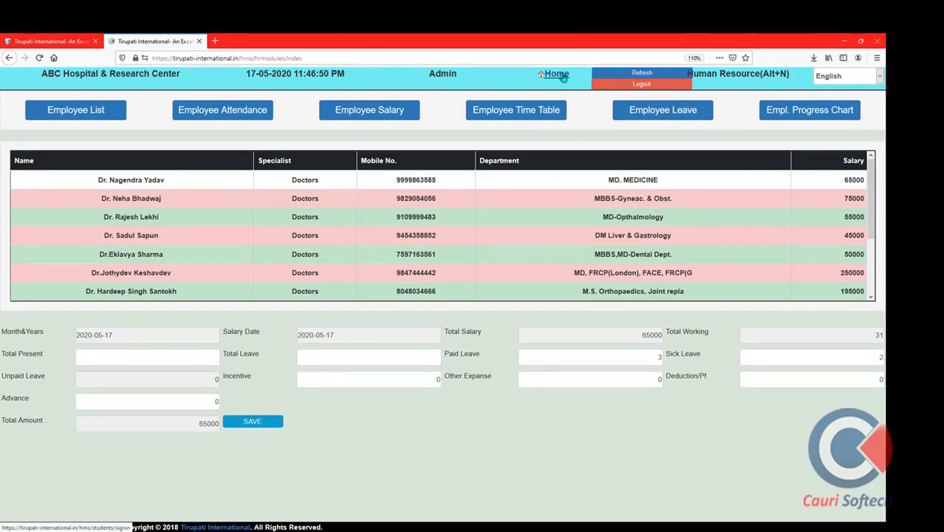
pyautogui.click(560, 76)
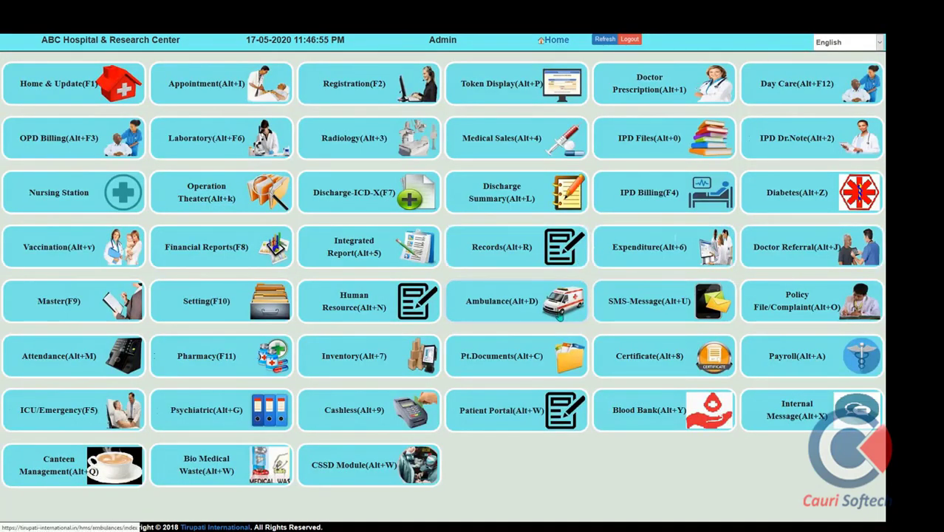
pyautogui.click(529, 296)
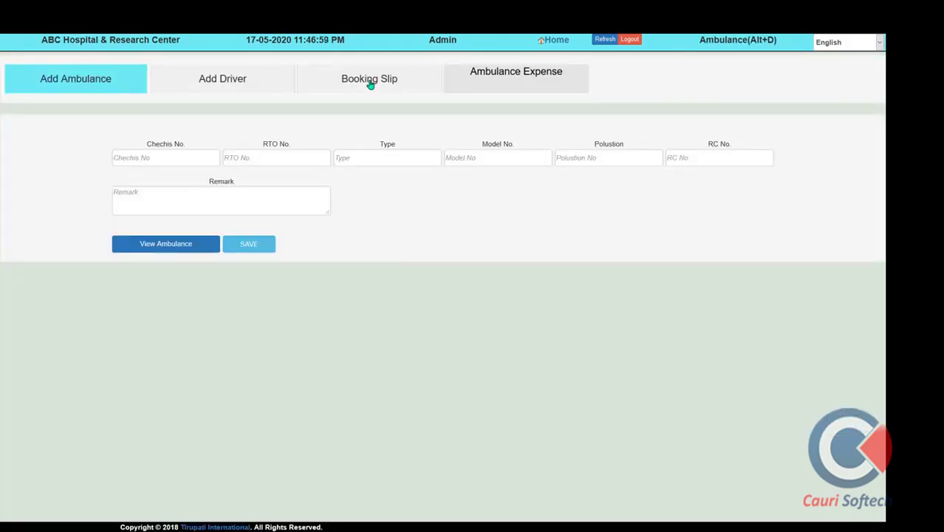
pyautogui.click(371, 85)
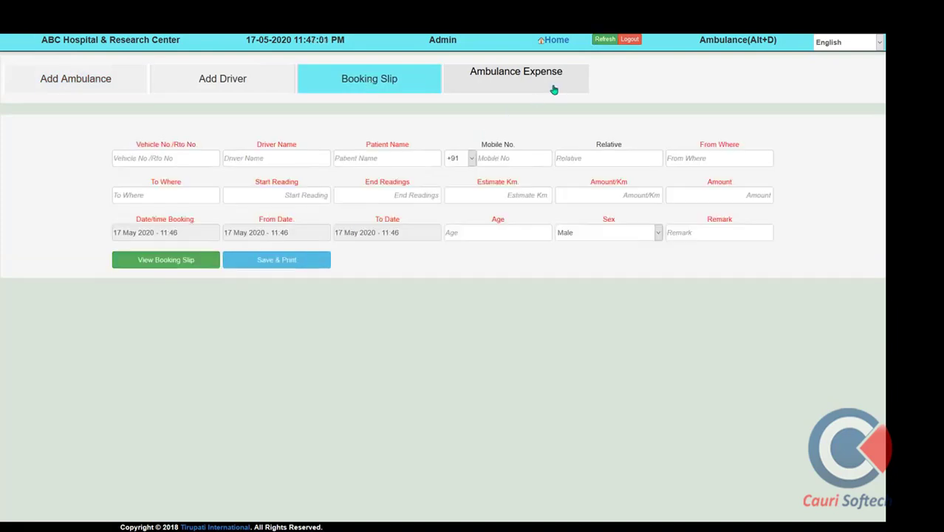
pyautogui.click(529, 78)
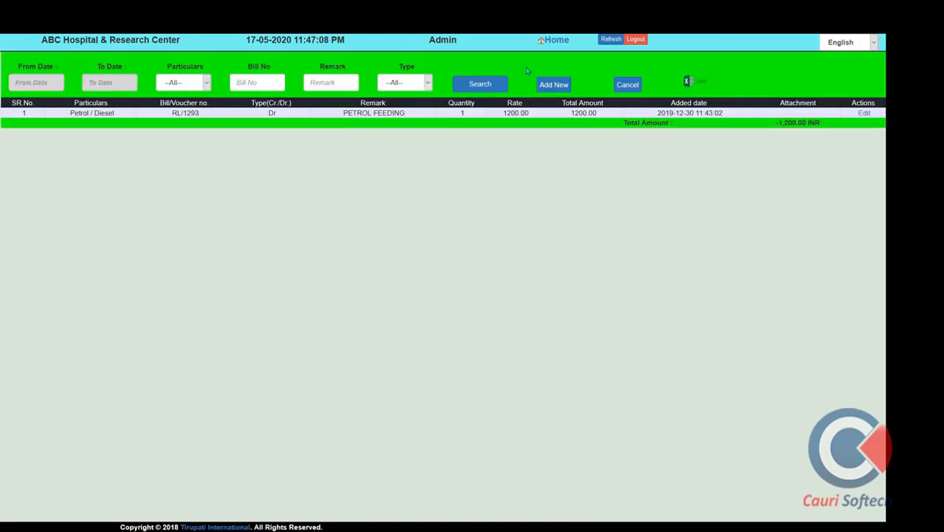
pyautogui.click(197, 90)
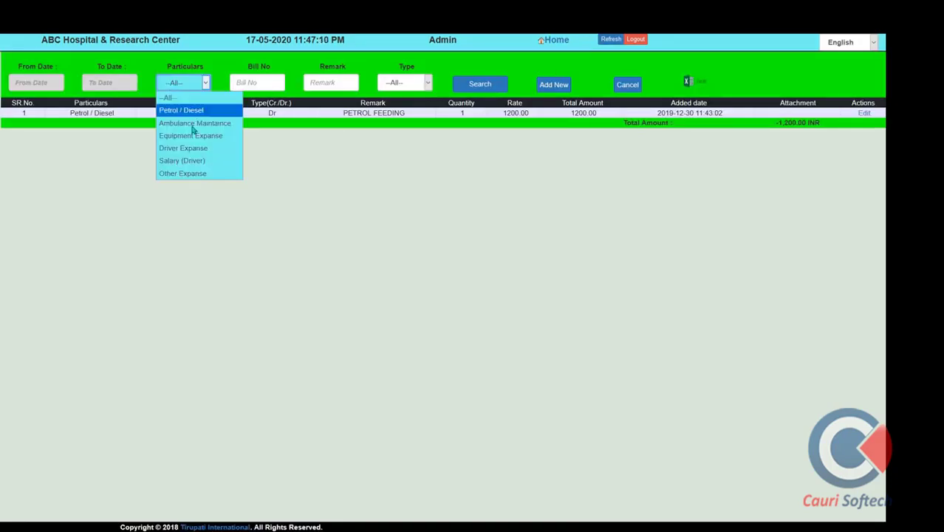
pyautogui.click(547, 43)
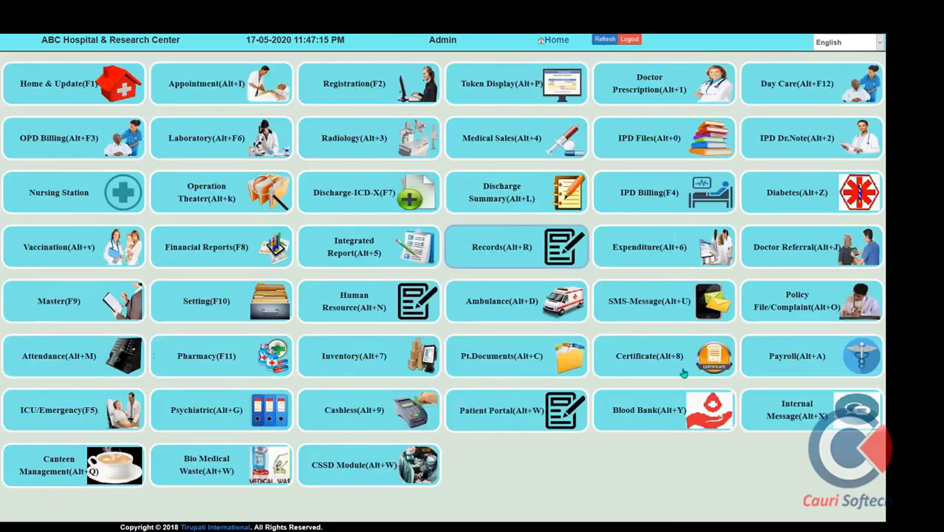
pyautogui.click(654, 313)
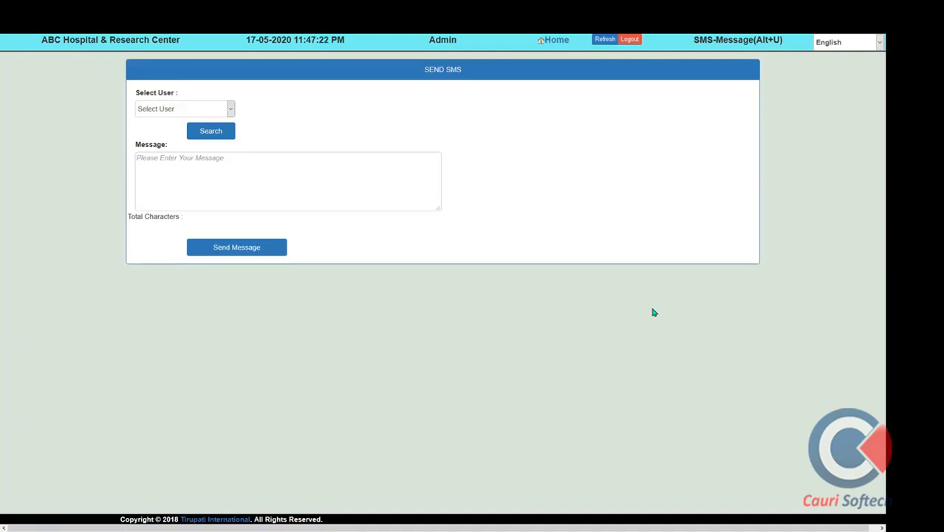
pyautogui.click(192, 115)
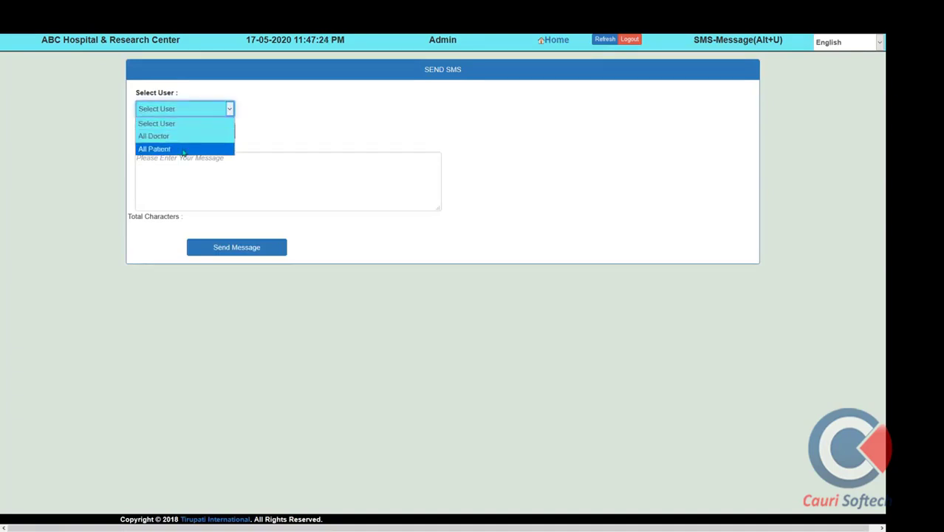
pyautogui.click(183, 150)
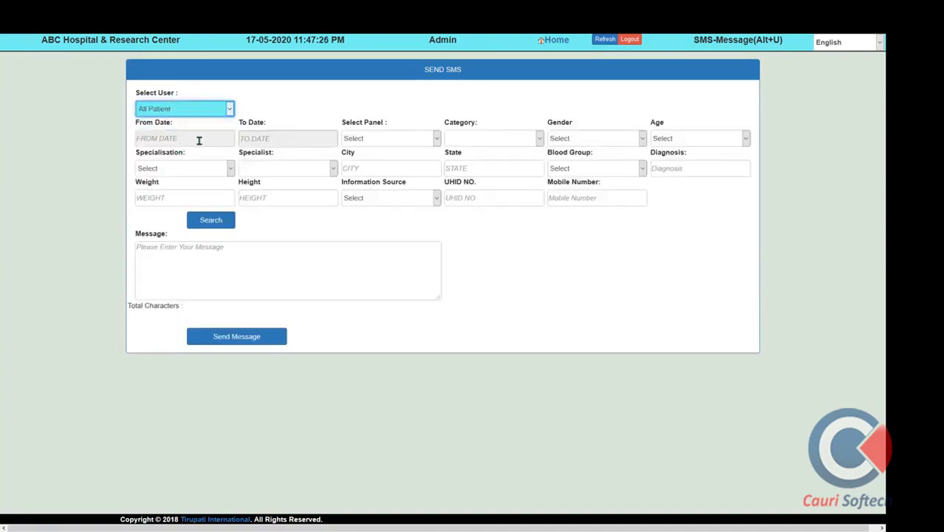
pyautogui.click(198, 139)
pyautogui.click(82, 271)
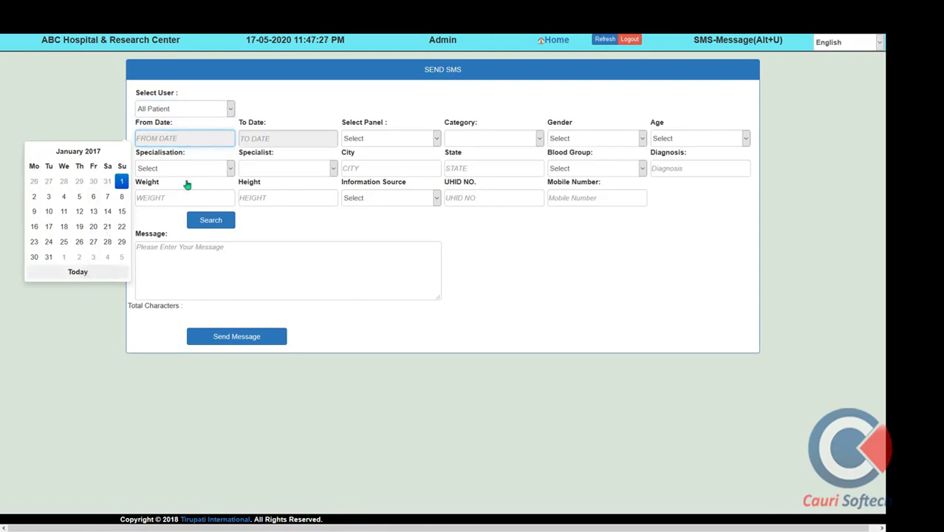
pyautogui.click(191, 138)
pyautogui.click(97, 181)
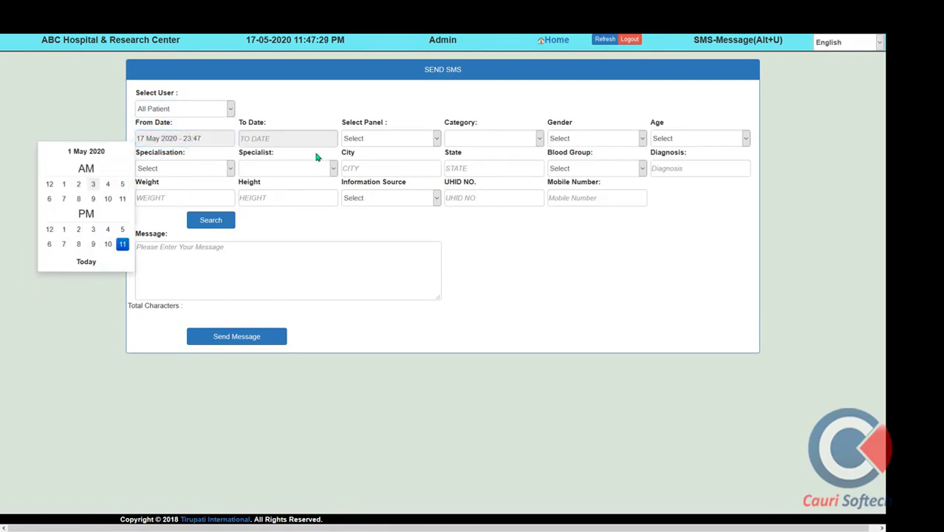
pyautogui.click(66, 185)
pyautogui.click(71, 187)
pyautogui.click(257, 138)
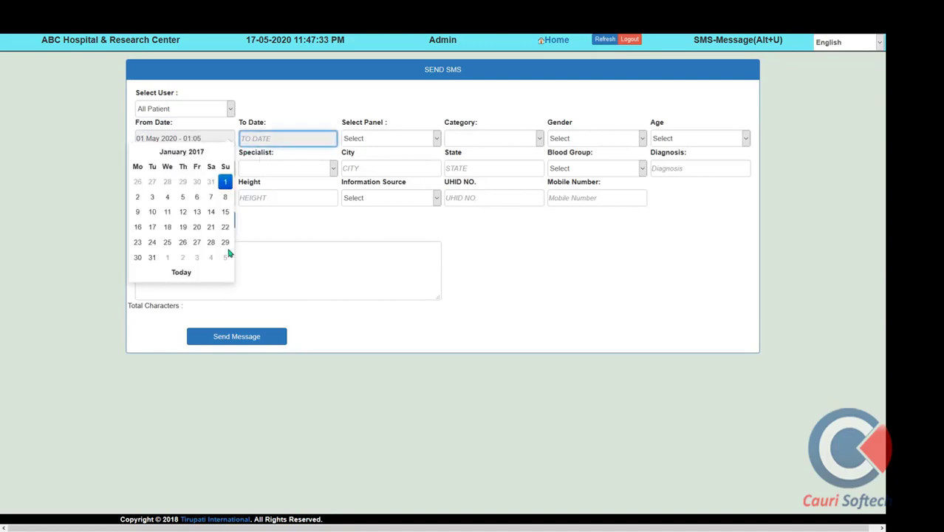
pyautogui.click(211, 271)
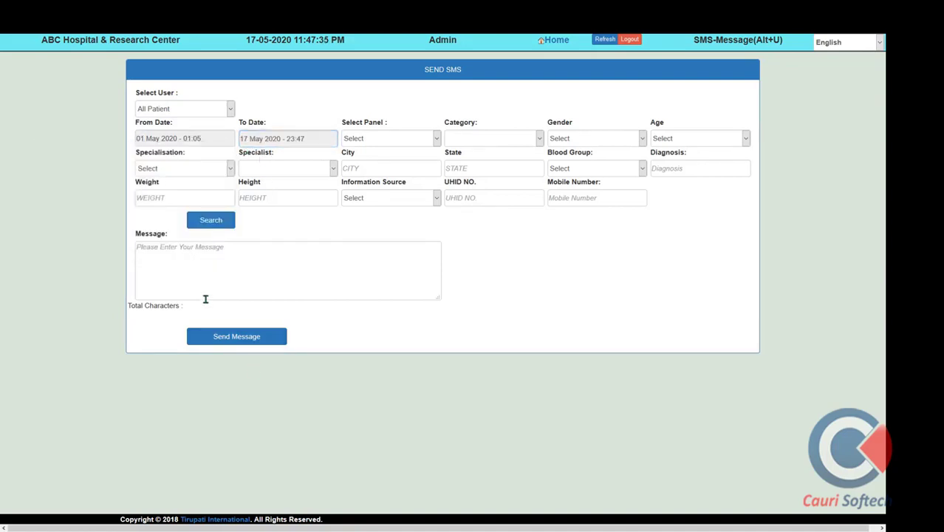
pyautogui.click(214, 228)
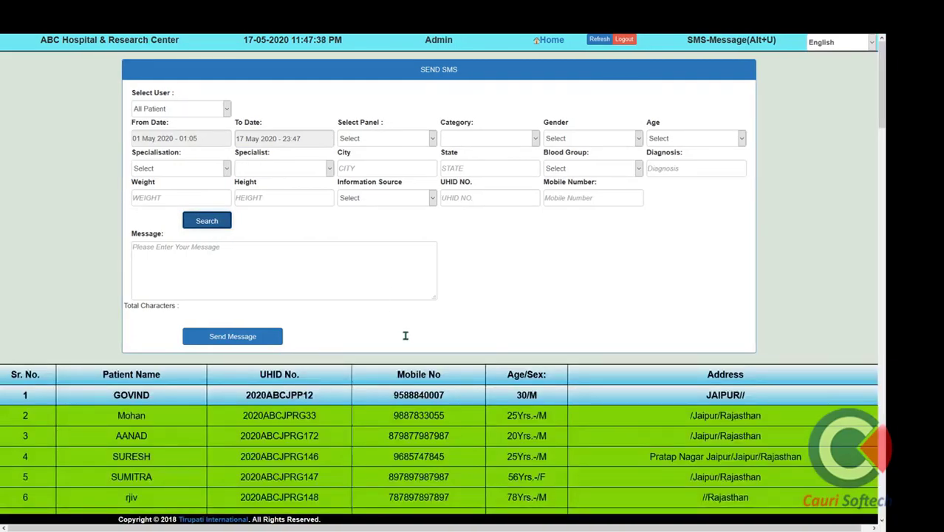
pyautogui.scroll(-7, 405, 333)
pyautogui.scroll(-5, 405, 336)
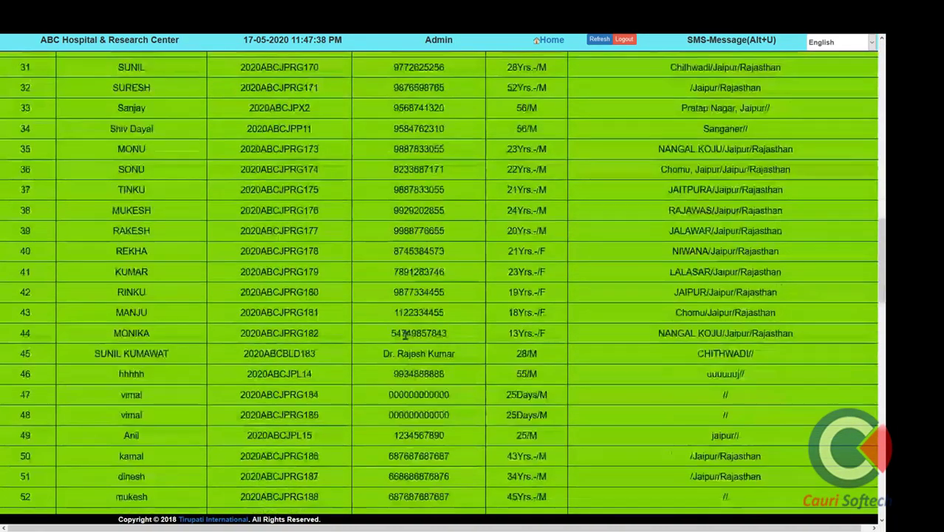
pyautogui.scroll(10, 405, 334)
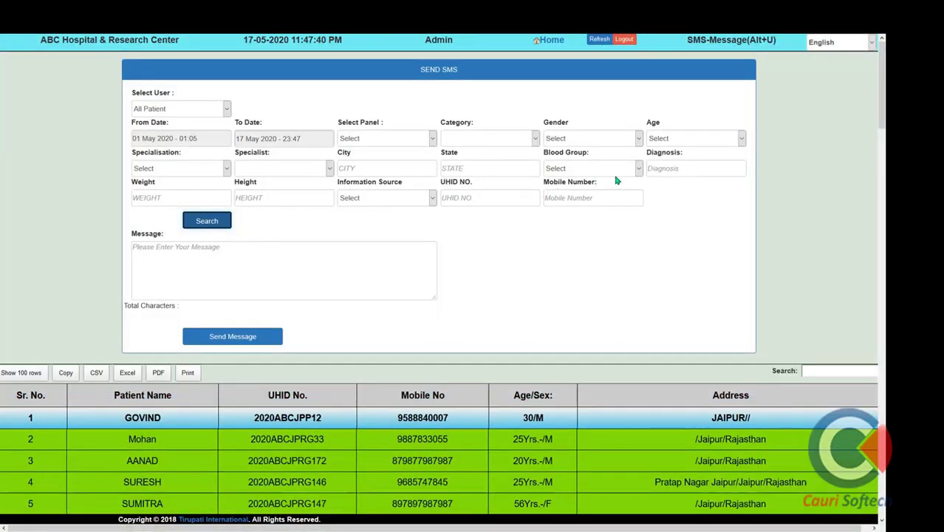
pyautogui.click(395, 143)
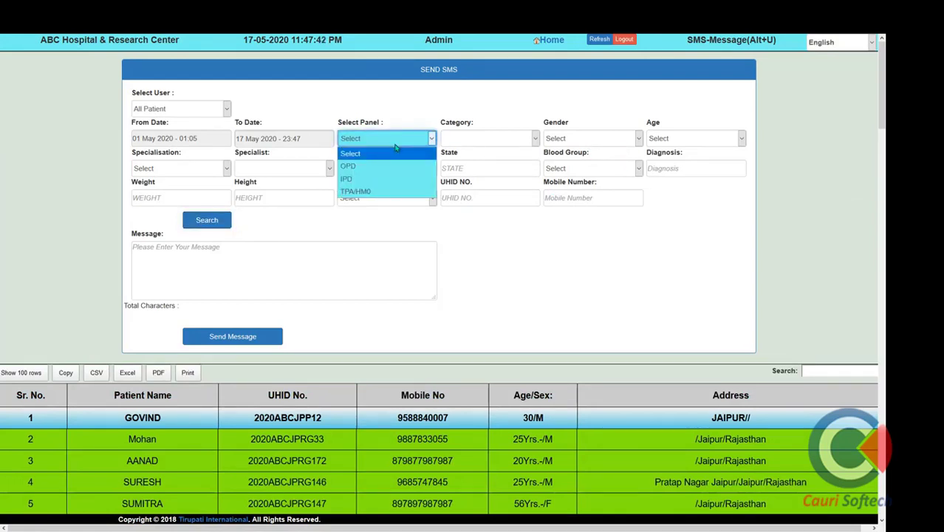
pyautogui.click(483, 147)
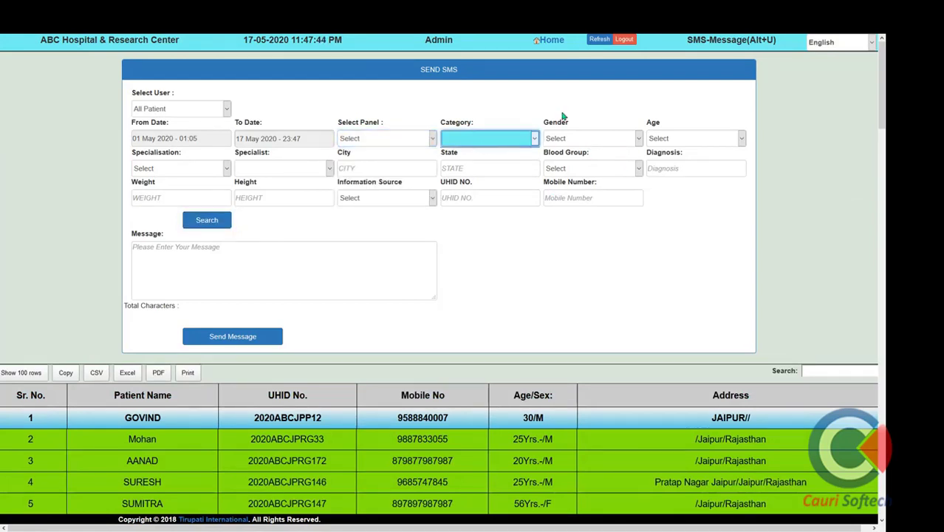
pyautogui.click(556, 46)
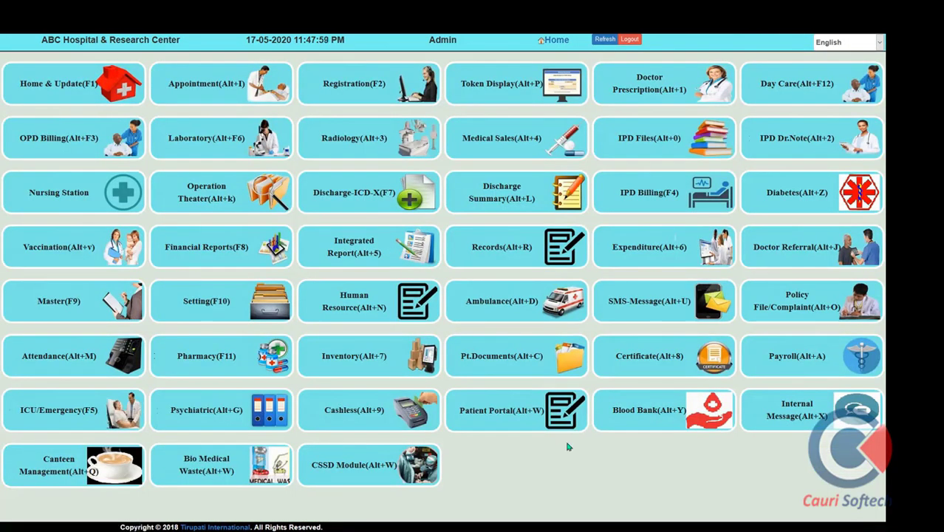
pyautogui.click(790, 306)
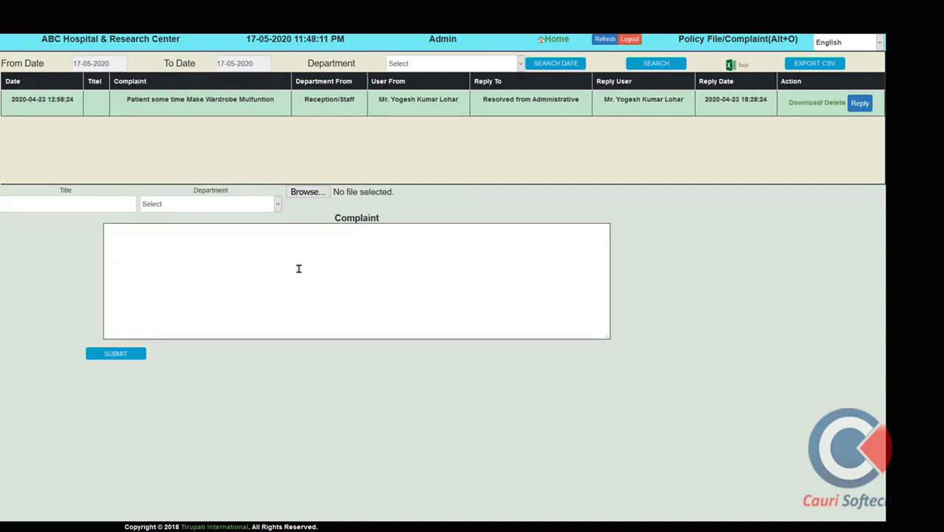
pyautogui.click(384, 238)
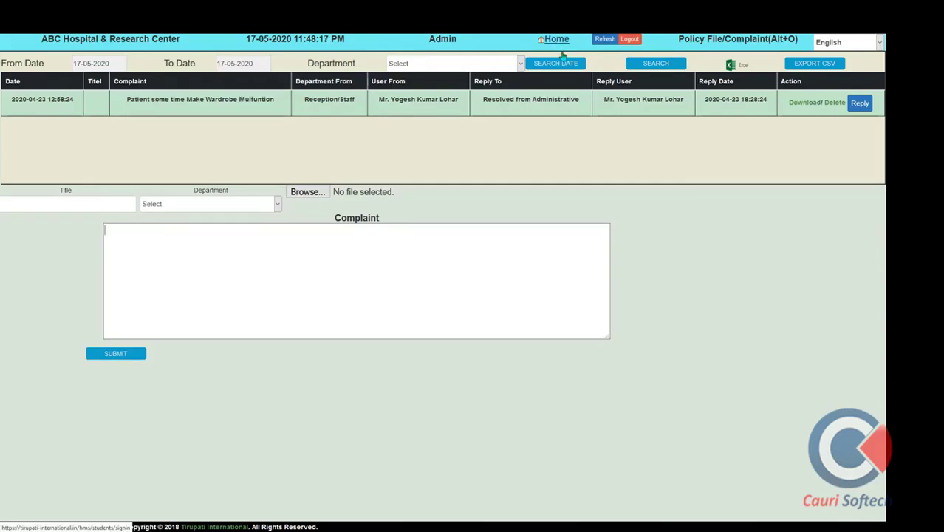
pyautogui.click(859, 103)
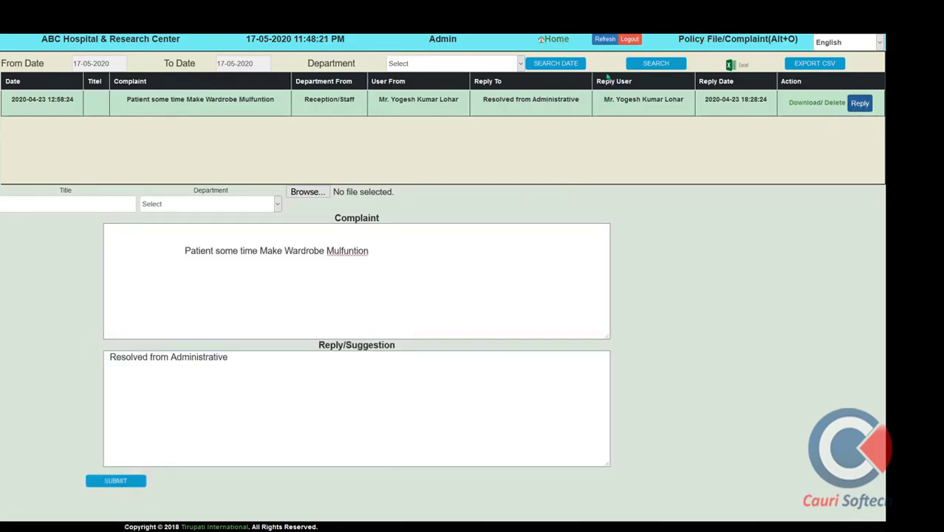
pyautogui.click(557, 40)
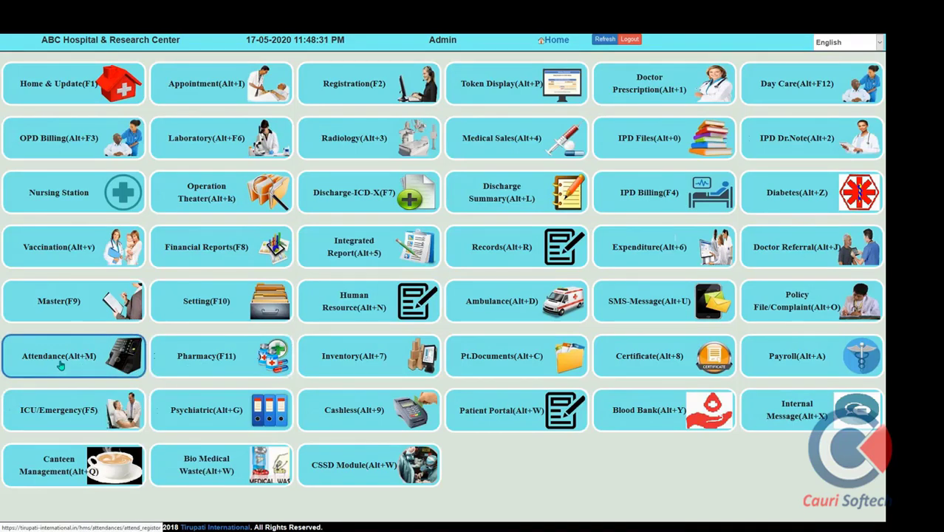
# View the Attendance module briefly, then open Pharmacy (F11) from the dashboard
pyautogui.click(61, 365)
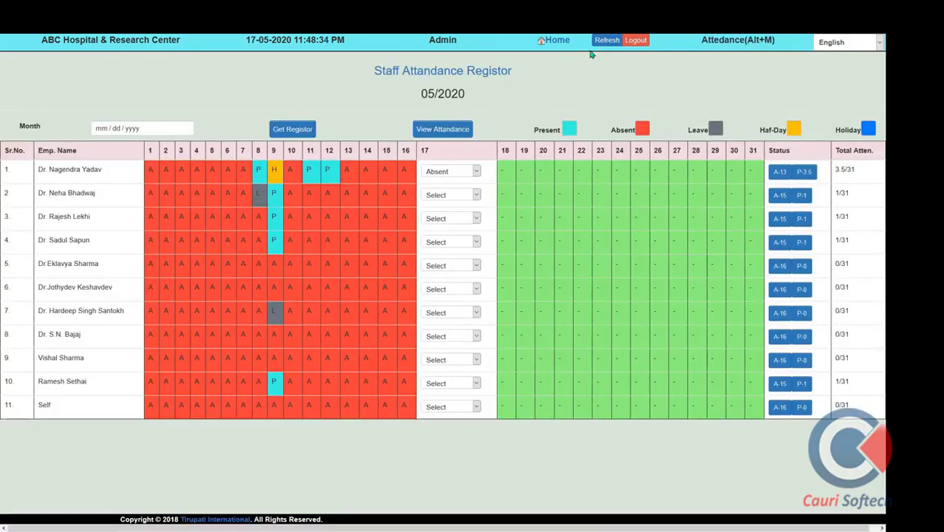
pyautogui.click(560, 43)
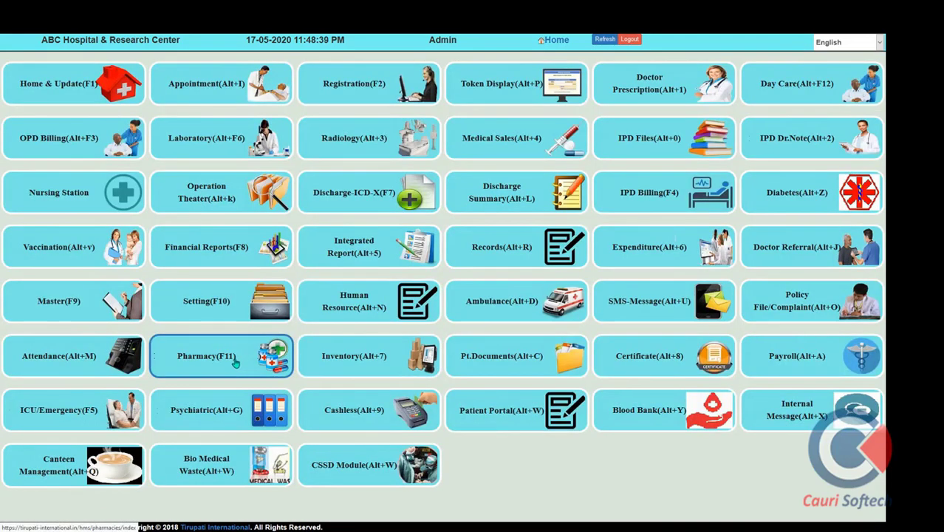
pyautogui.click(235, 362)
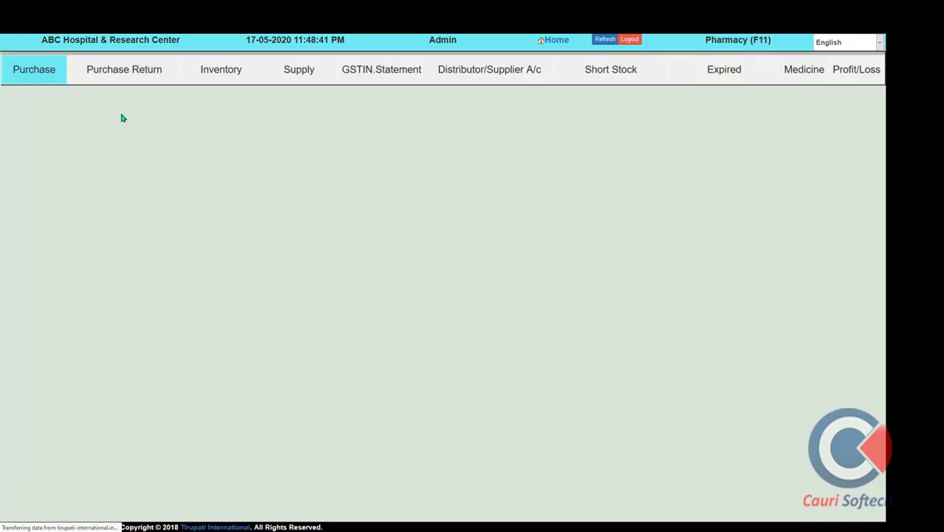
# Start a purchase from Shri Sagar Medical Agencies with AIR-CUSHIN as the first item
pyautogui.click(39, 69)
pyautogui.click(125, 147)
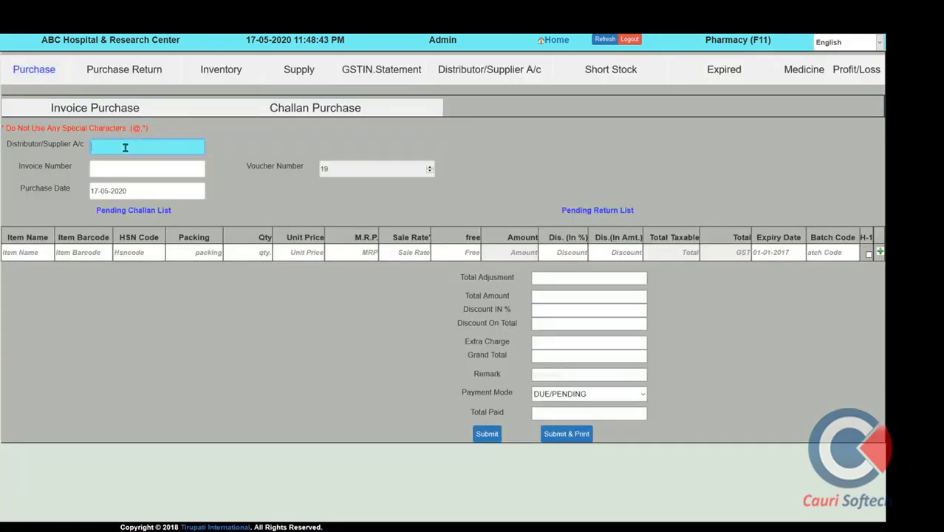
pyautogui.click(125, 147)
pyautogui.click(123, 163)
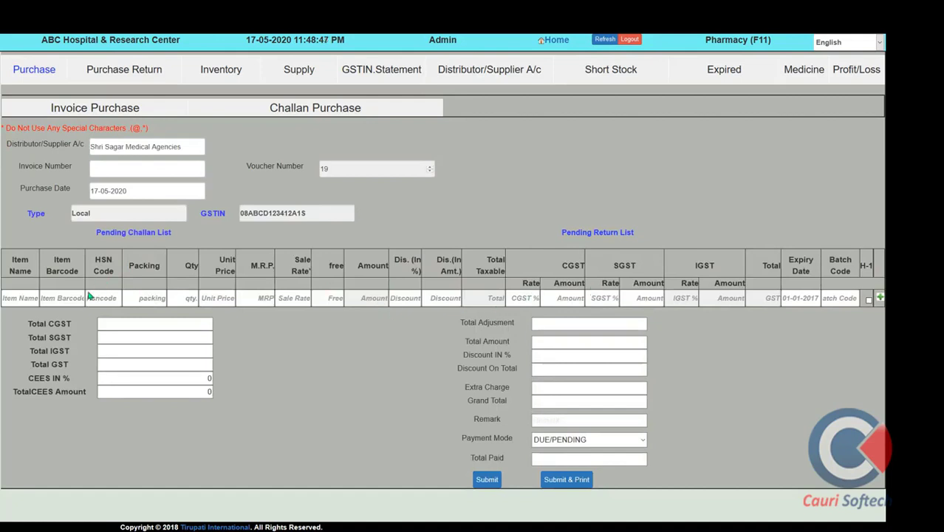
pyautogui.click(36, 298)
pyautogui.write('a')
pyautogui.press('Down')
pyautogui.press('Down')
pyautogui.press('Down')
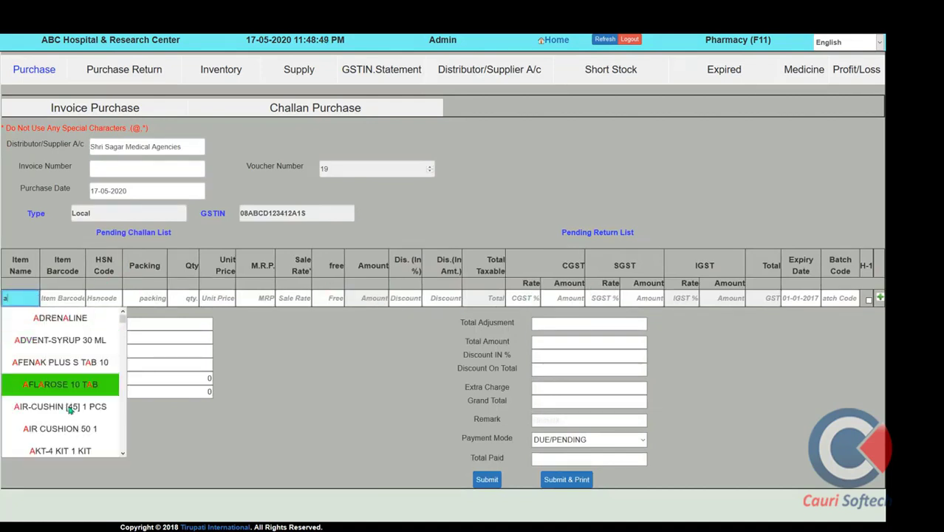
pyautogui.press('Return')
# Try Purchase Return, then list all medicines in Inventory and go to Supply
pyautogui.click(127, 71)
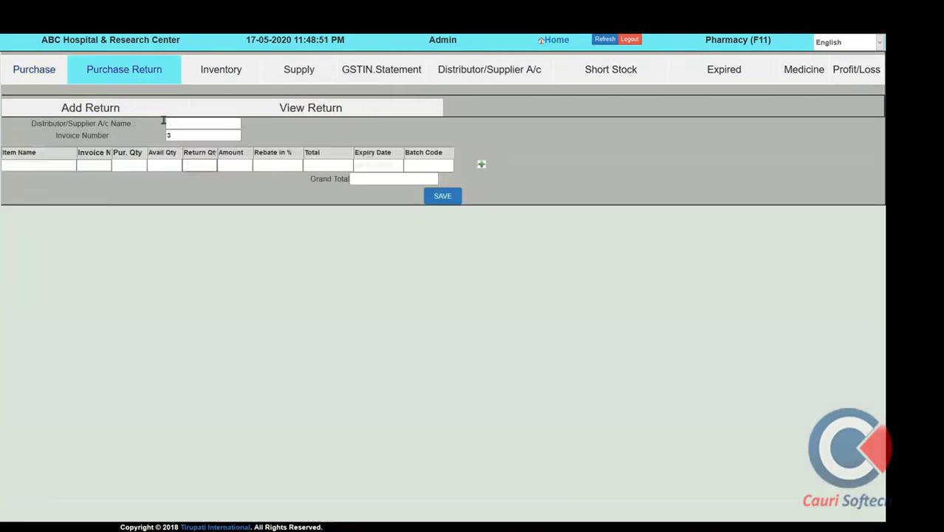
pyautogui.click(184, 125)
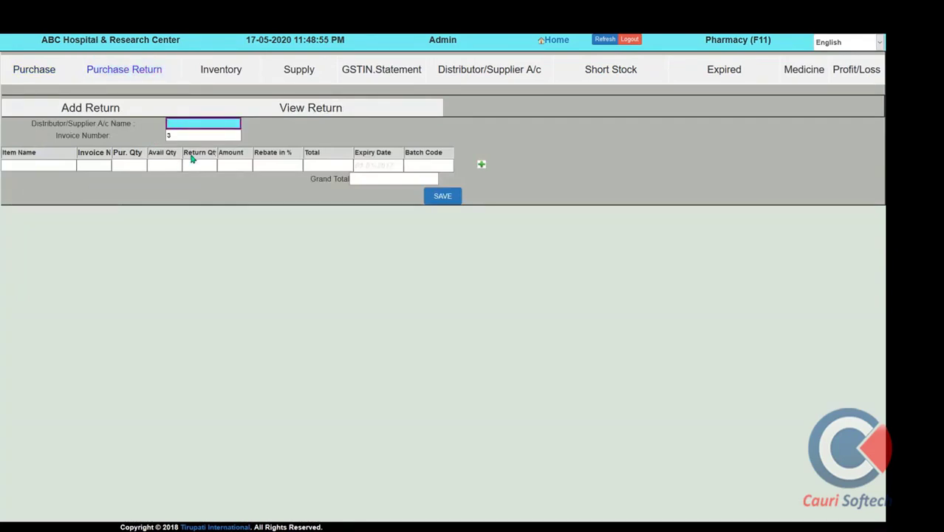
pyautogui.click(229, 77)
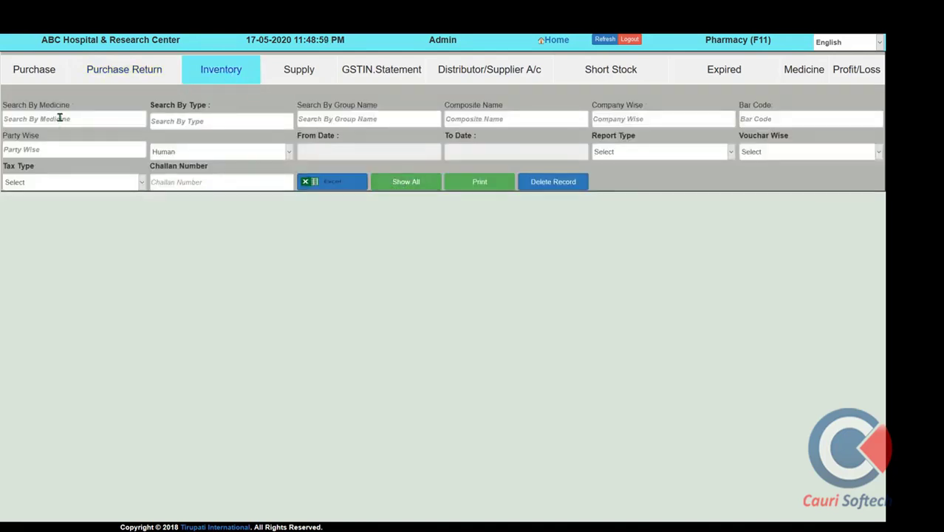
pyautogui.click(59, 118)
pyautogui.click(158, 120)
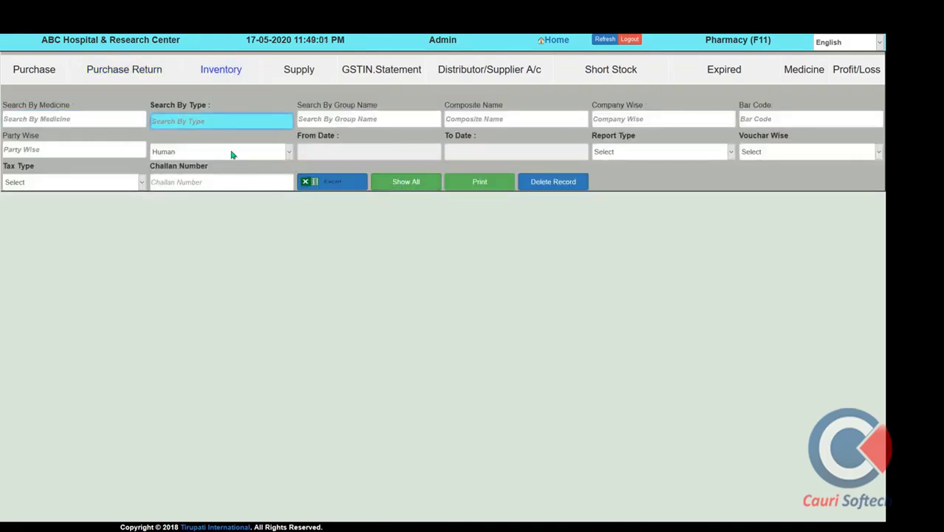
pyautogui.click(439, 187)
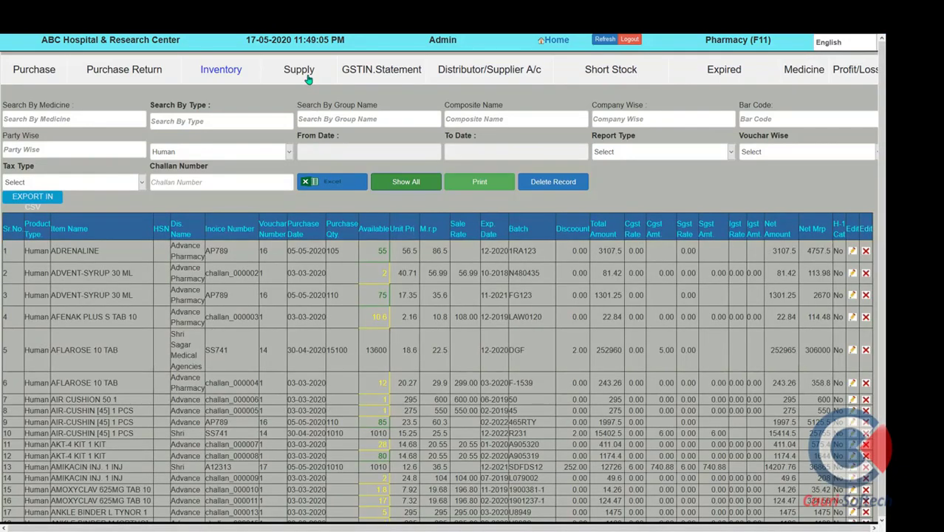
pyautogui.click(308, 74)
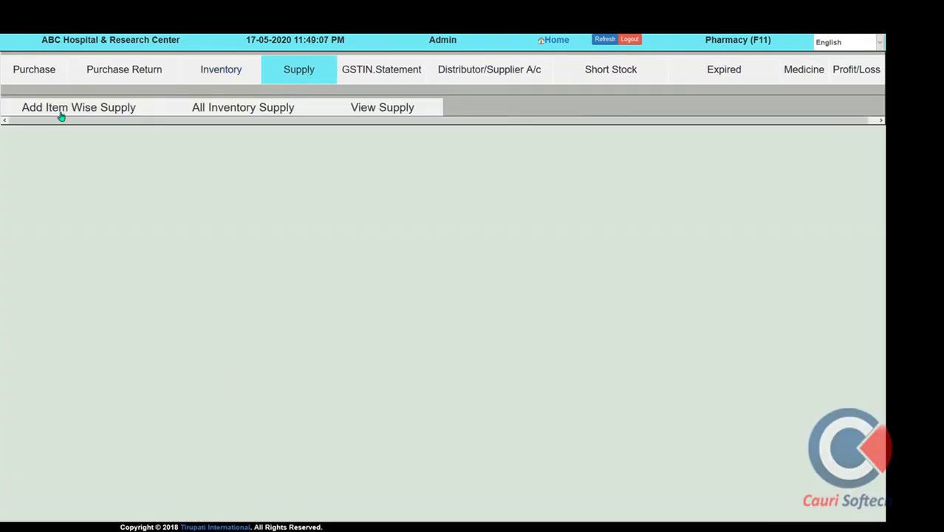
# Check the Item Wise Supply form, then generate the 2020-01-01 to 2020-05-17 Purchase Tax Statement
pyautogui.click(64, 114)
pyautogui.click(42, 136)
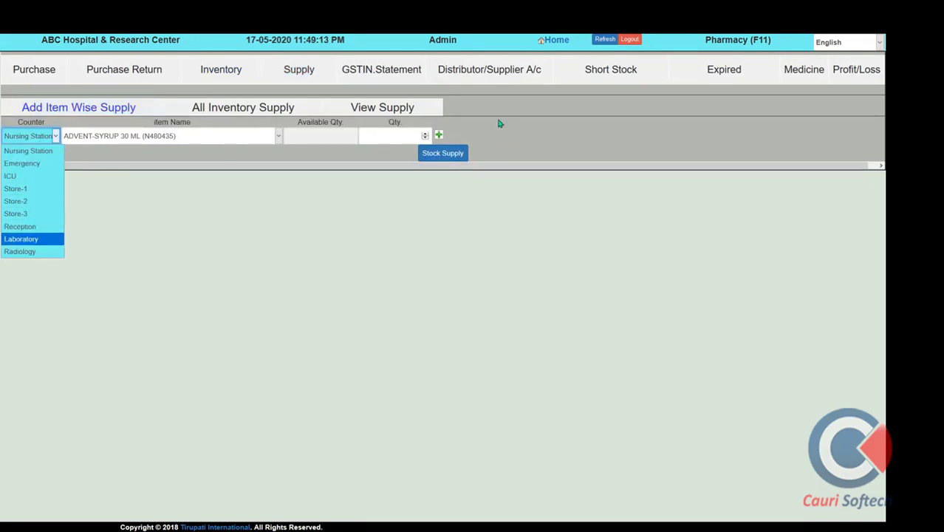
pyautogui.click(368, 74)
pyautogui.click(160, 101)
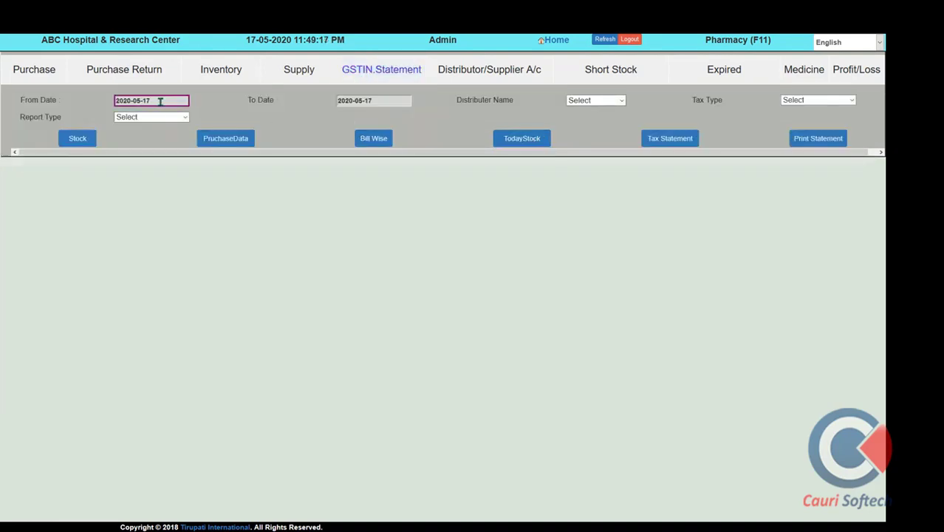
pyautogui.click(148, 113)
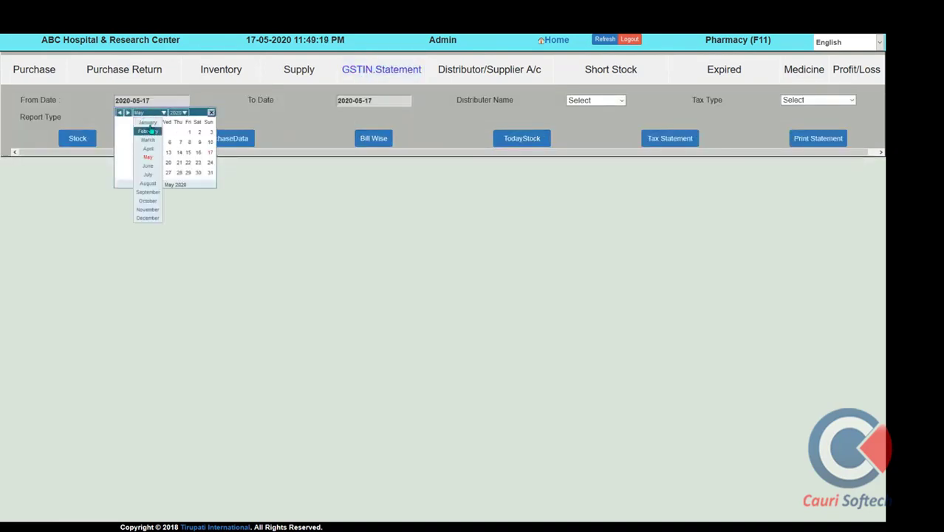
pyautogui.click(148, 122)
pyautogui.click(170, 133)
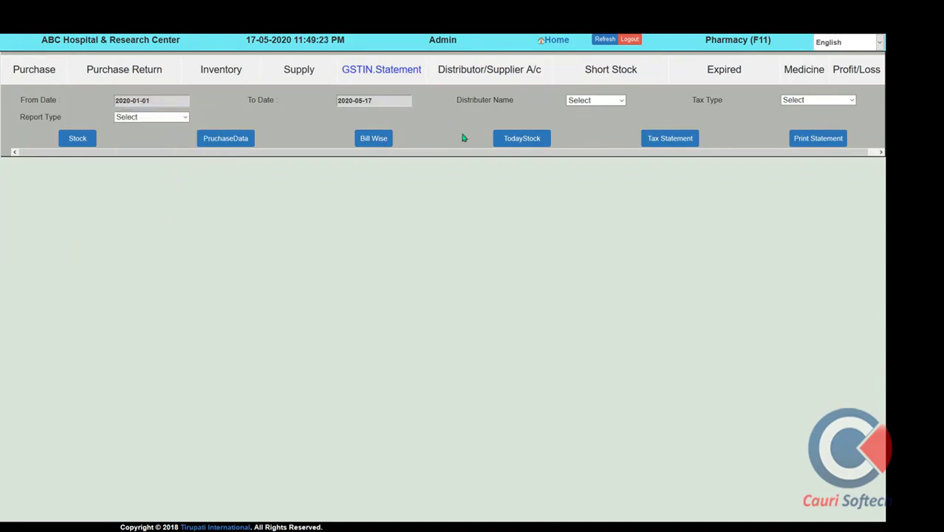
pyautogui.click(665, 144)
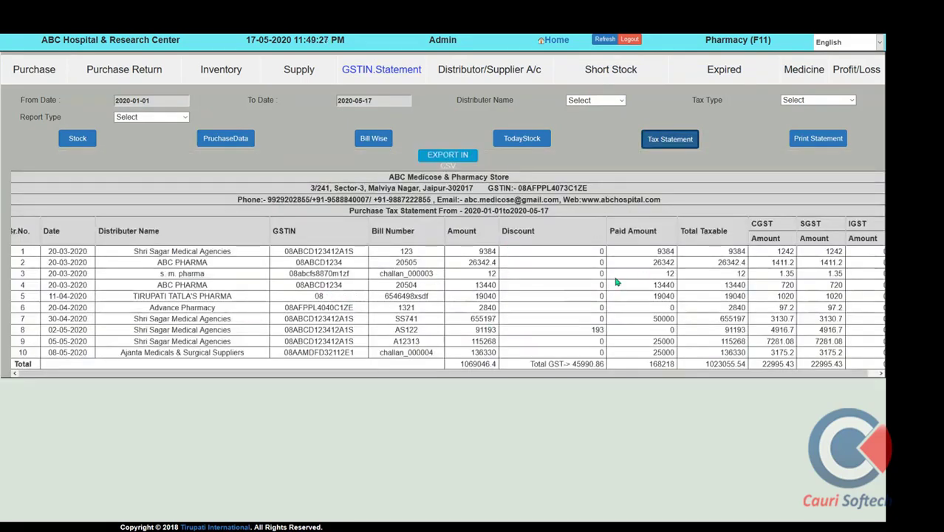
pyautogui.click(489, 73)
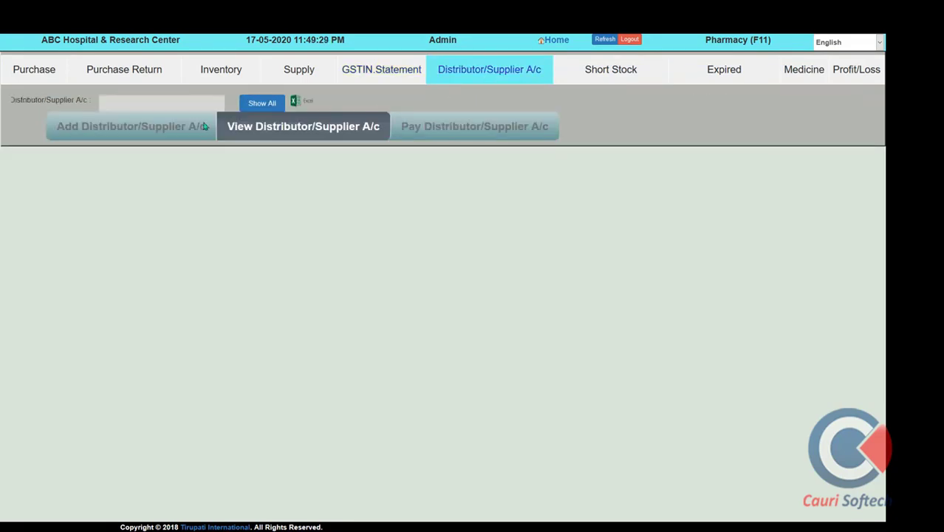
# Show all Shri Sagar Medical Agencies bills, noting the 870,849.00 total and payment statuses
pyautogui.click(144, 104)
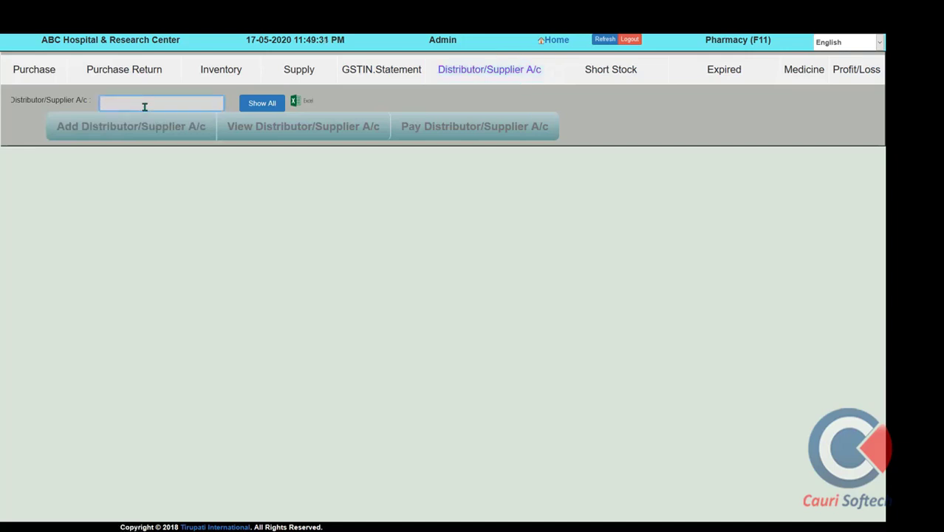
pyautogui.write('a')
pyautogui.click(137, 122)
pyautogui.click(111, 127)
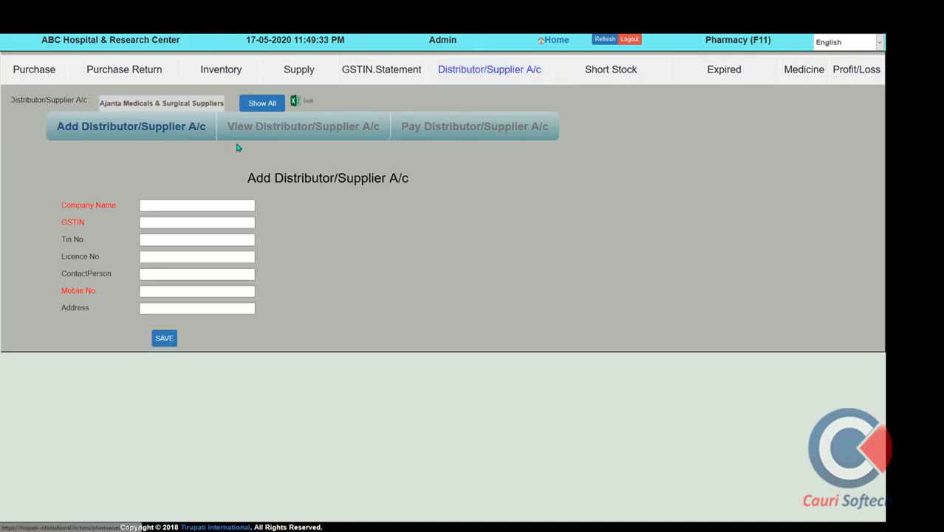
pyautogui.click(263, 104)
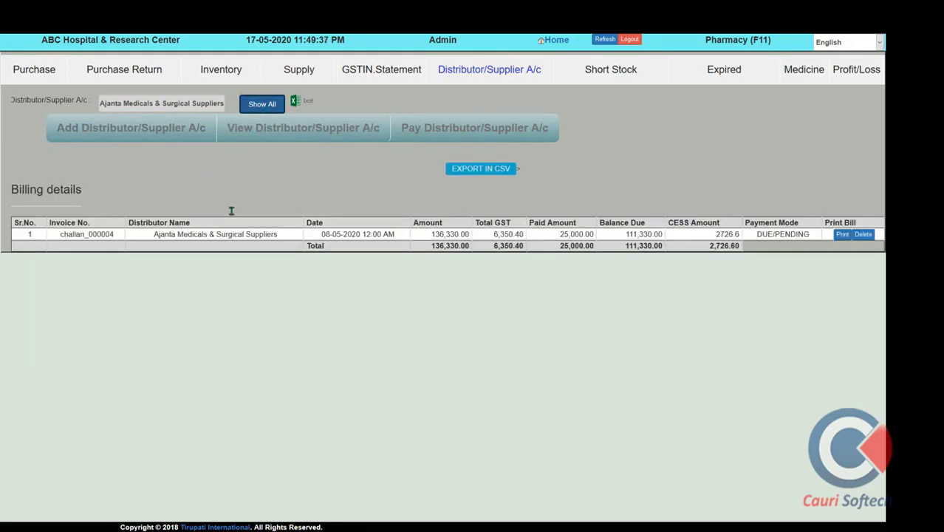
pyautogui.tripleClick(198, 104)
pyautogui.write('agar Medical Agencies')
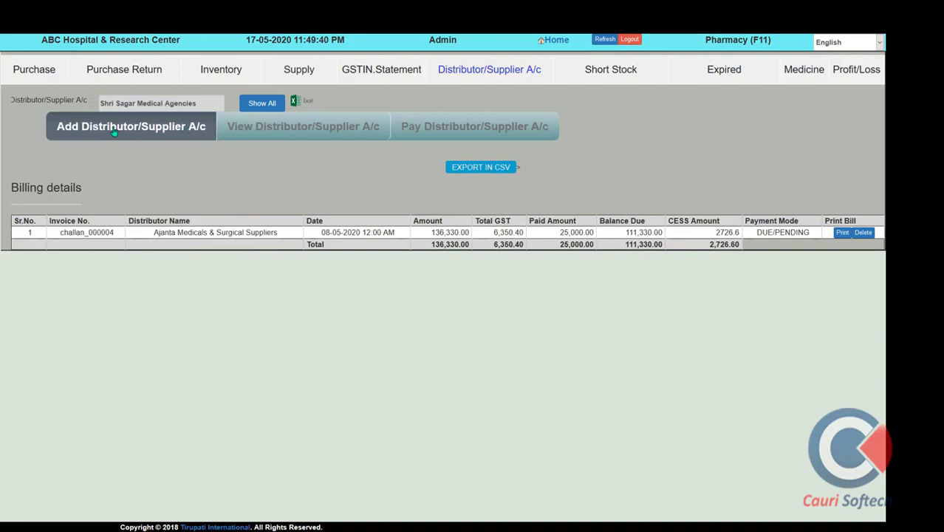
pyautogui.click(262, 103)
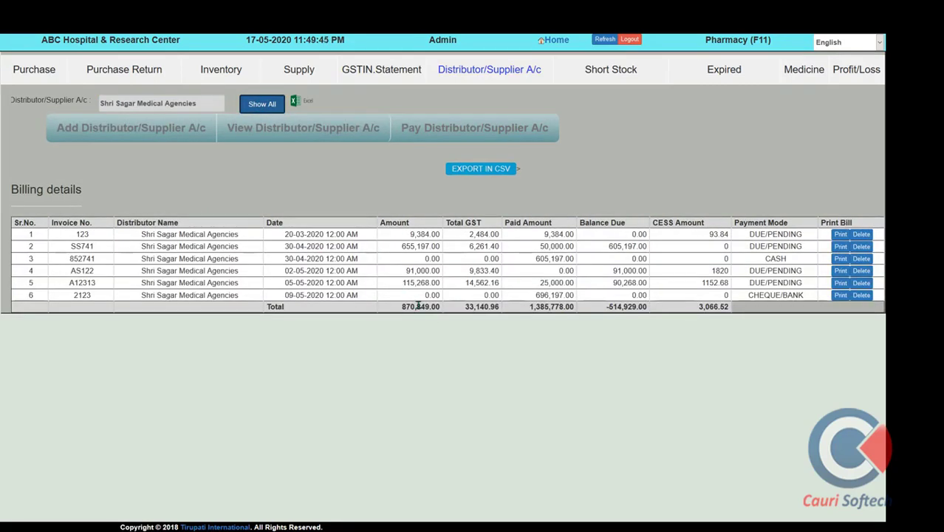
pyautogui.moveTo(397, 311); pyautogui.dragTo(473, 305)
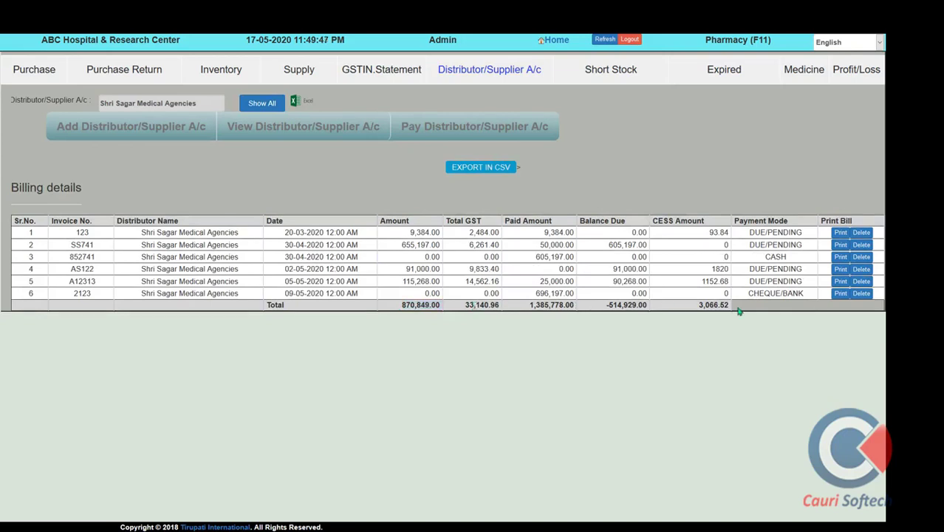
pyautogui.moveTo(810, 235); pyautogui.dragTo(727, 234)
pyautogui.doubleClick(785, 256)
# Prepare a payment to Shri Sagar Medical Agencies for bill SS741 (605197)
pyautogui.click(473, 131)
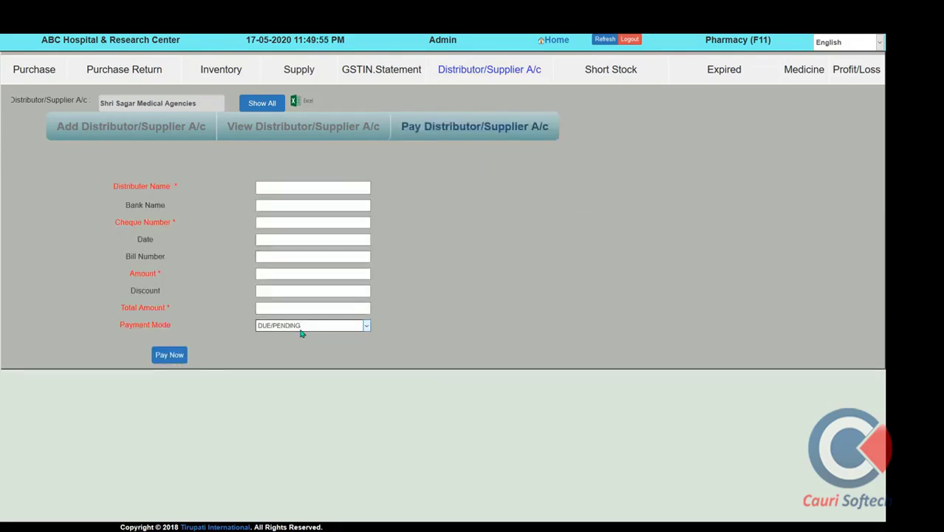
pyautogui.click(301, 329)
pyautogui.click(270, 189)
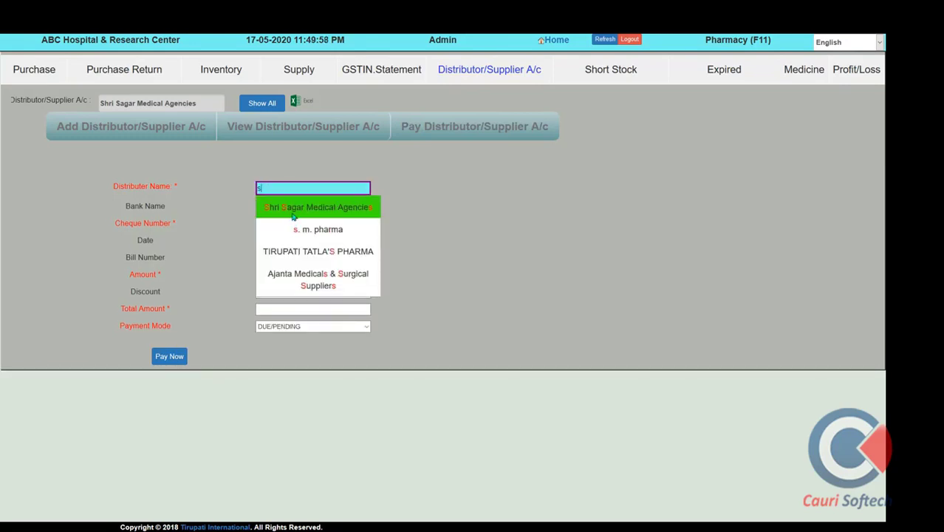
pyautogui.click(294, 214)
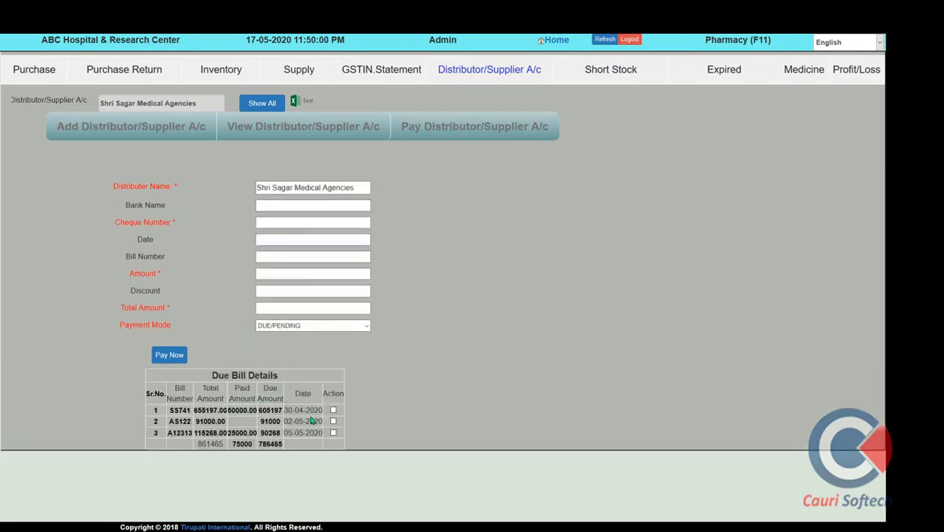
pyautogui.click(333, 410)
# Review the Short Stock and Expired Stock alerts and Add Medicine form, then open Inventory (Alt+7)
pyautogui.click(618, 71)
pyautogui.scroll(-10, 302, 272)
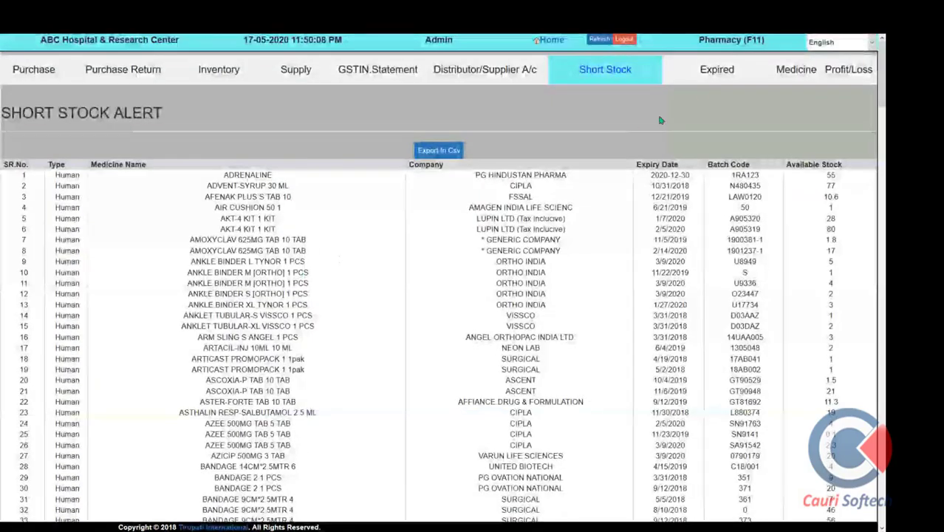
pyautogui.click(715, 70)
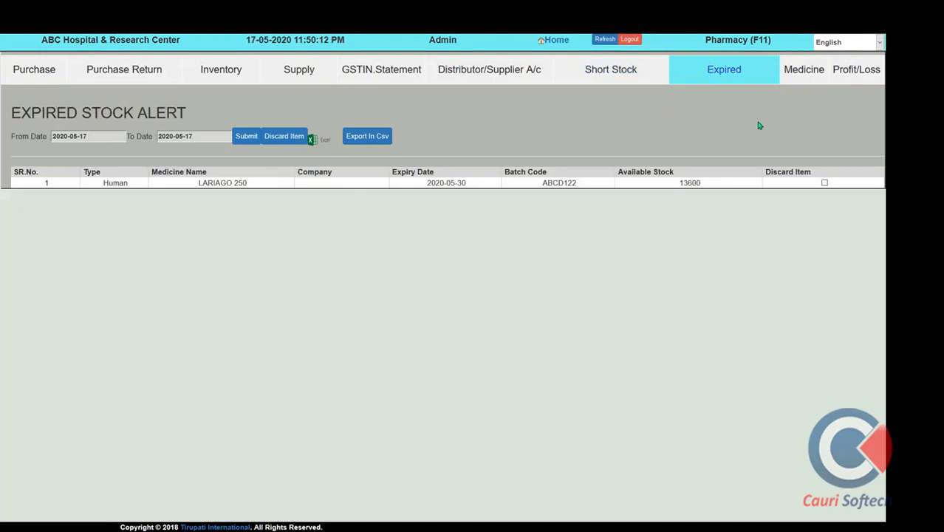
pyautogui.click(798, 75)
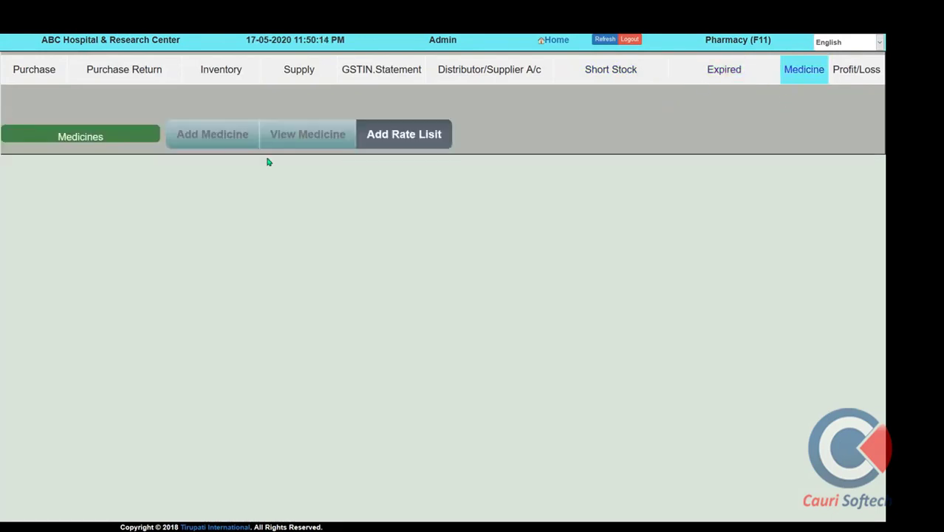
pyautogui.click(219, 139)
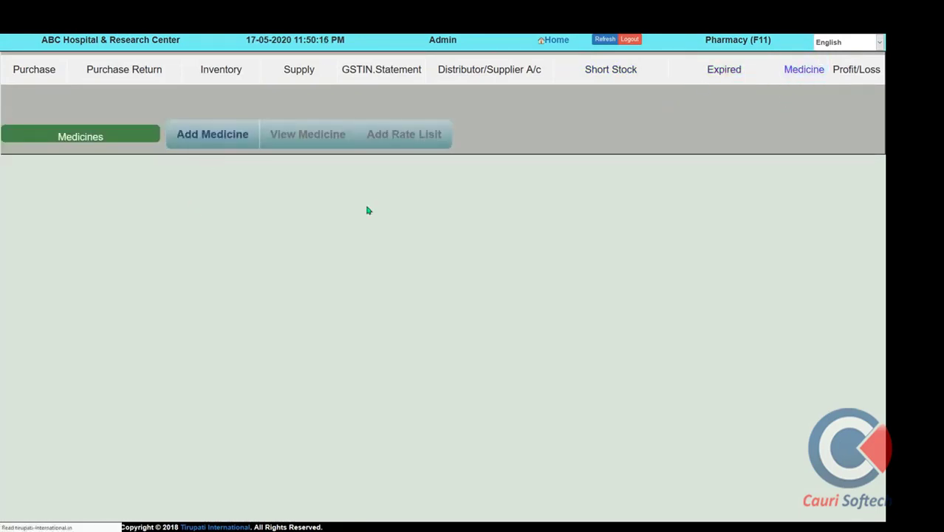
pyautogui.click(557, 43)
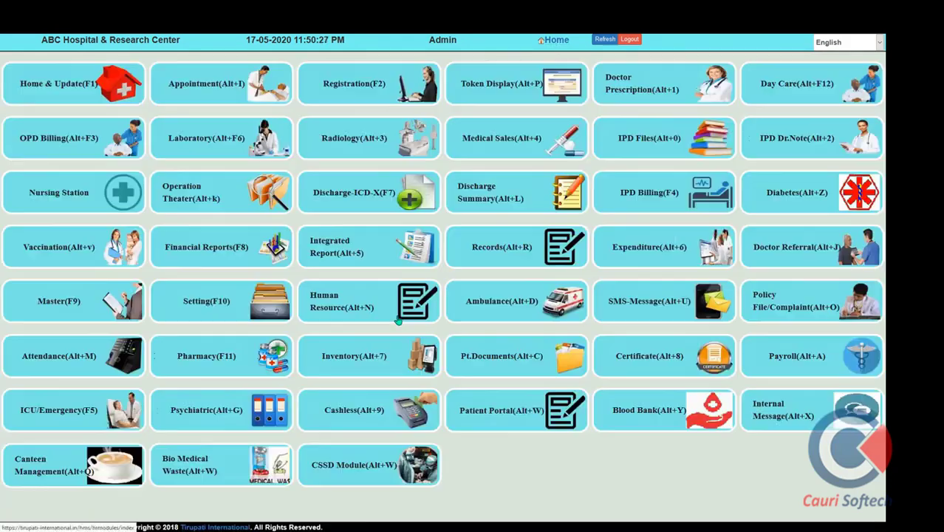
pyautogui.click(355, 360)
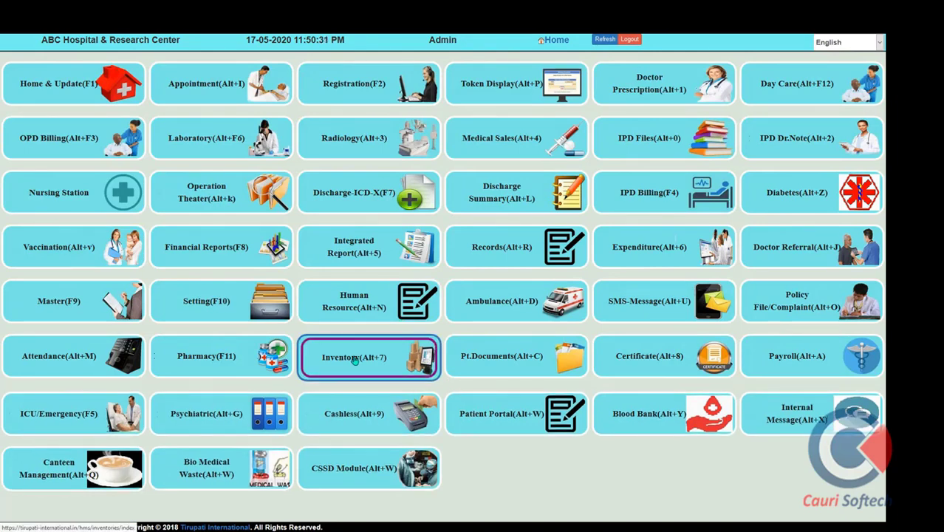
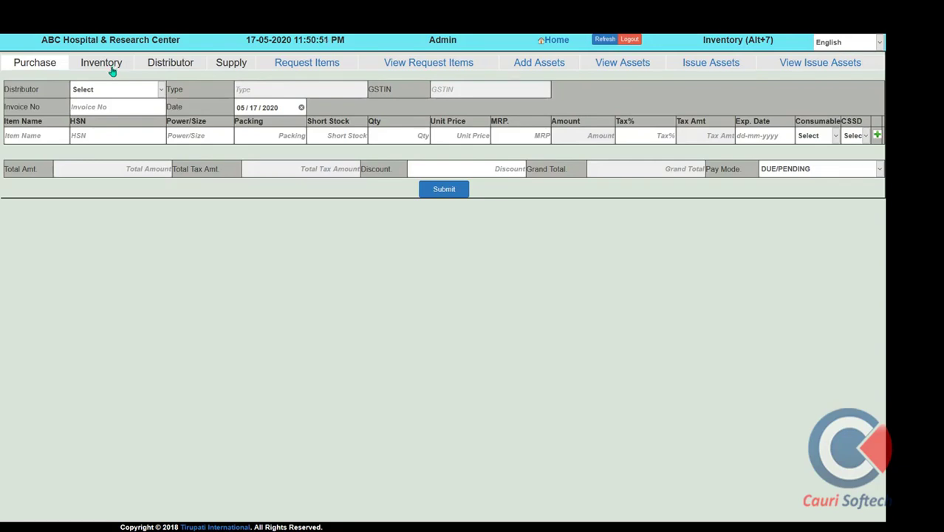
# View the distributor details and the Request Items form with Cotton Role as the item
pyautogui.click(165, 67)
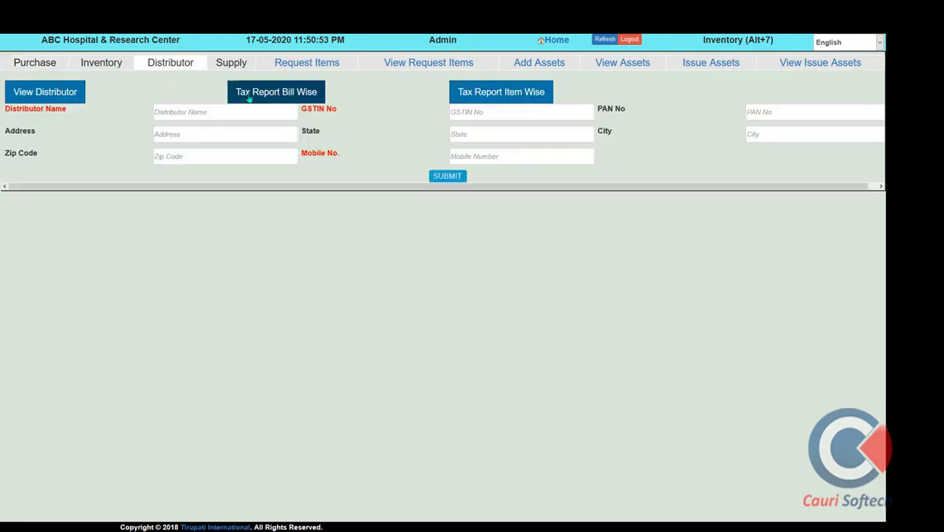
pyautogui.click(308, 64)
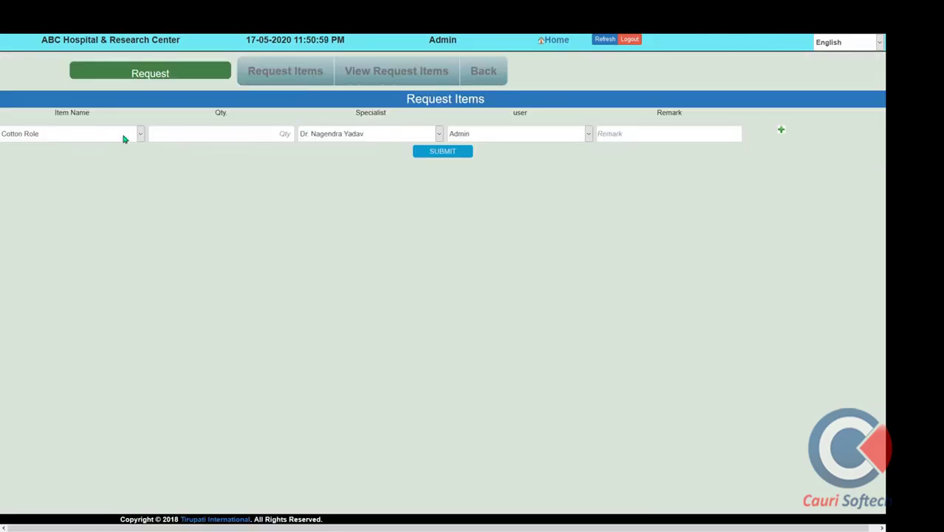
pyautogui.click(124, 139)
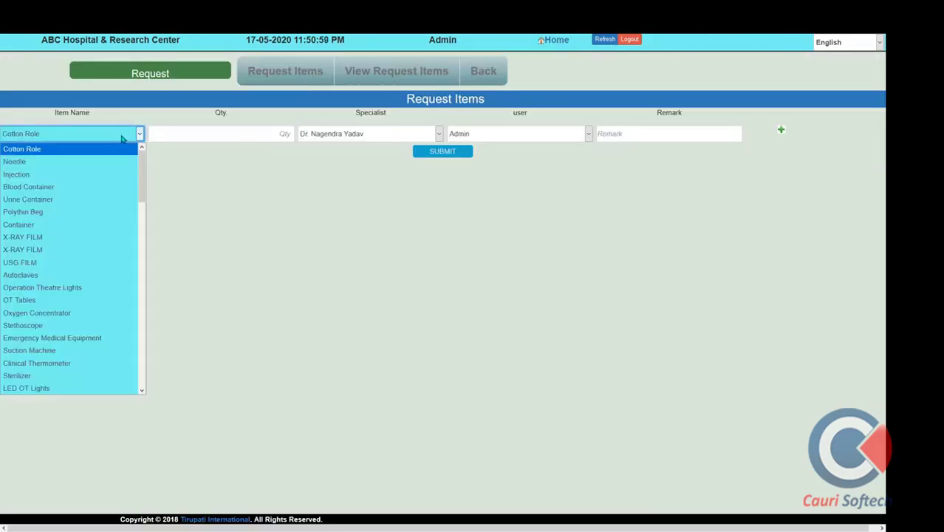
pyautogui.click(405, 139)
pyautogui.click(404, 139)
pyautogui.click(404, 137)
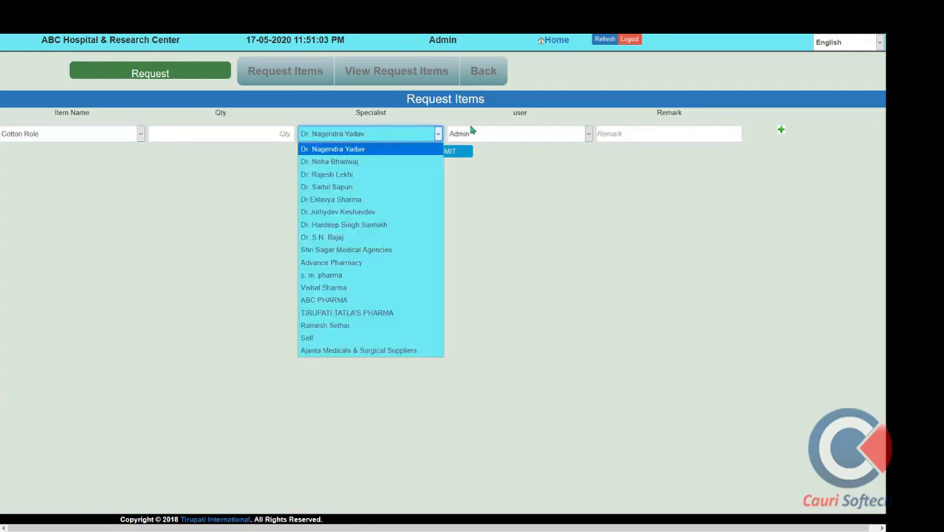
pyautogui.click(483, 71)
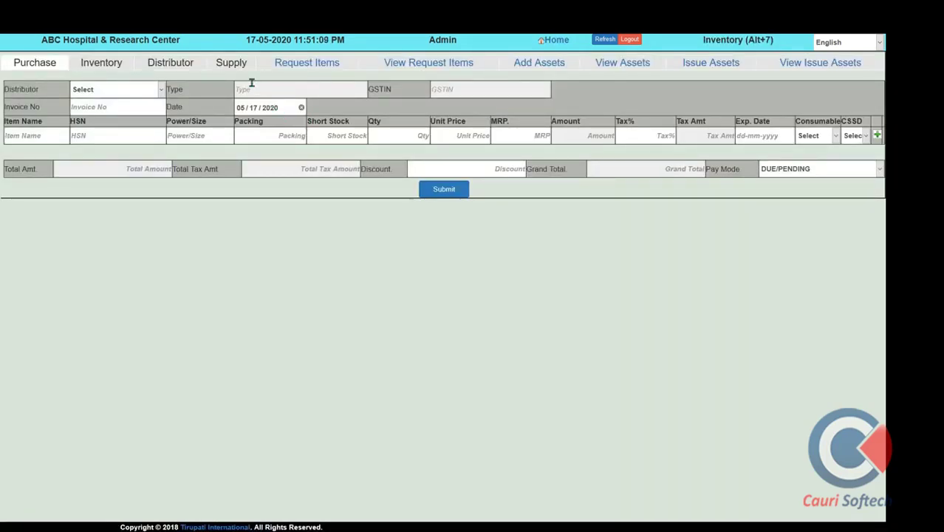
# Start a new inventory supply with Doctors as the supply category
pyautogui.click(228, 68)
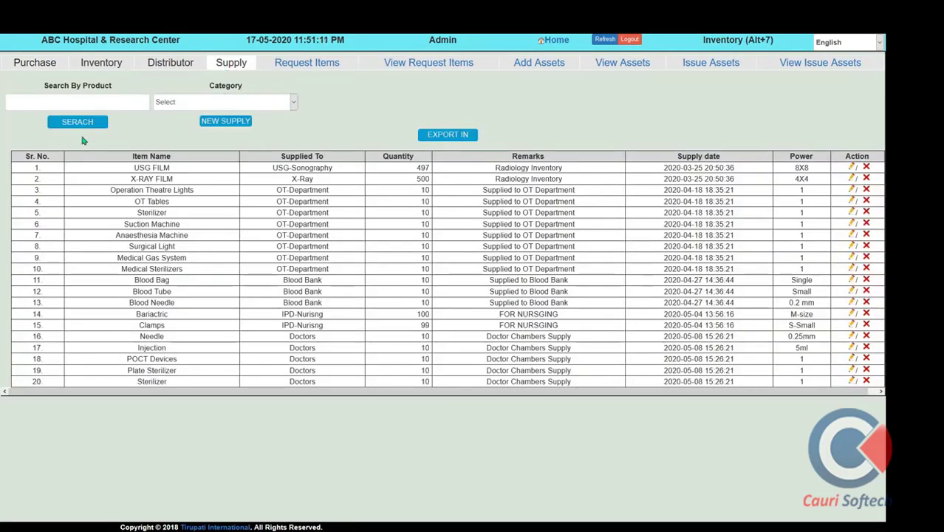
pyautogui.click(207, 124)
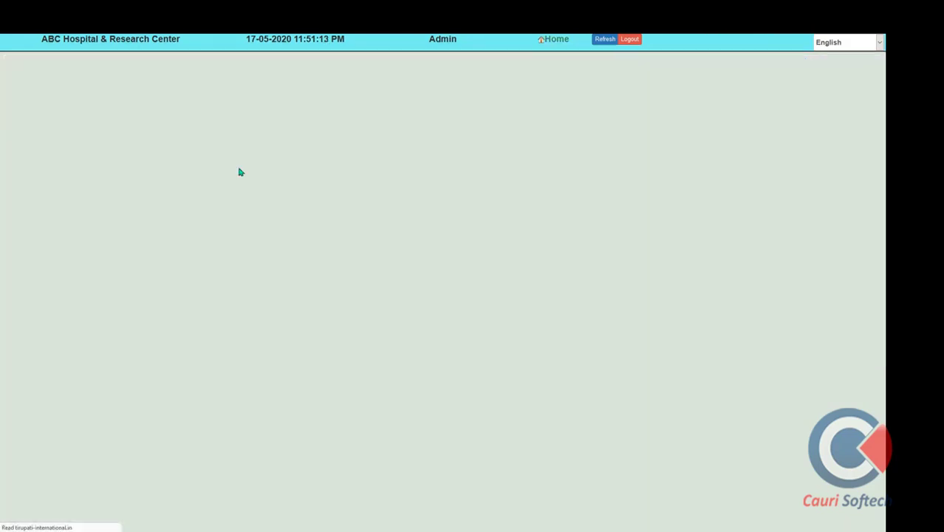
pyautogui.click(114, 107)
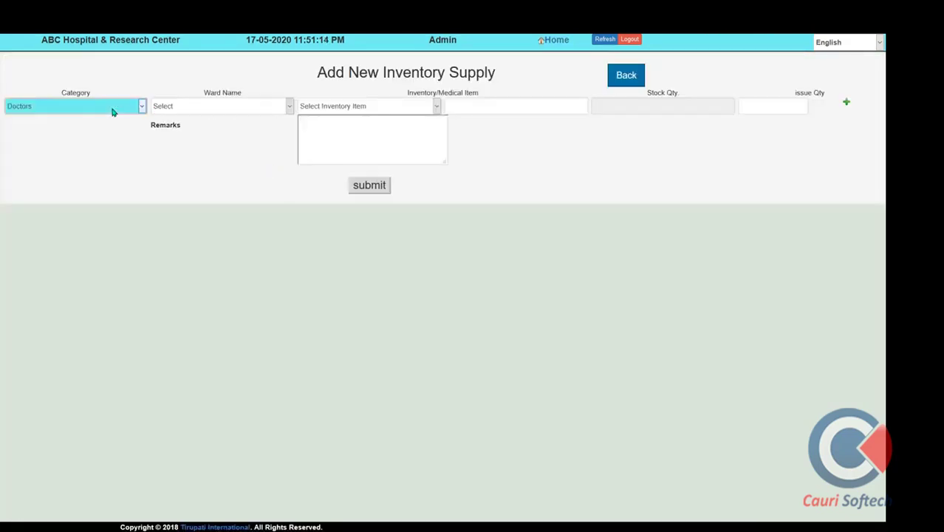
pyautogui.click(628, 78)
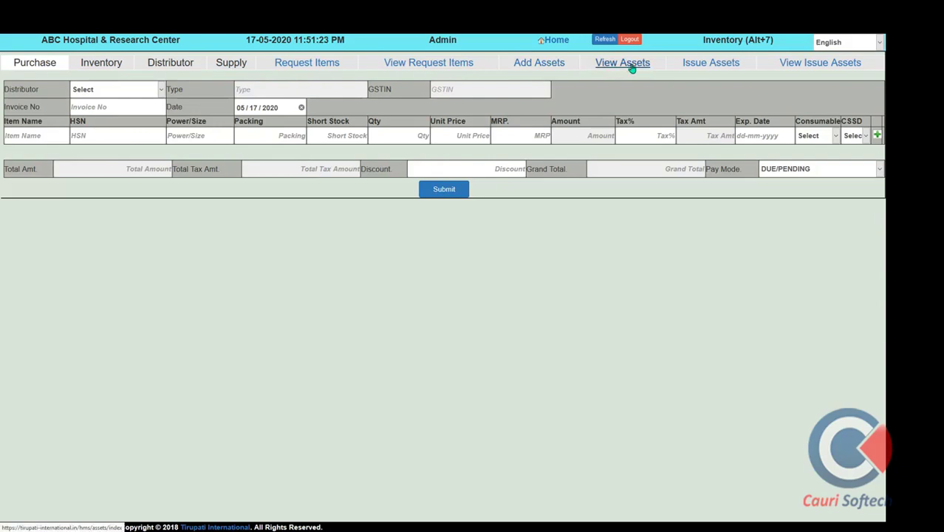
# Check the item's CSSD and Consumable options without changing them, then return Home
pyautogui.click(852, 136)
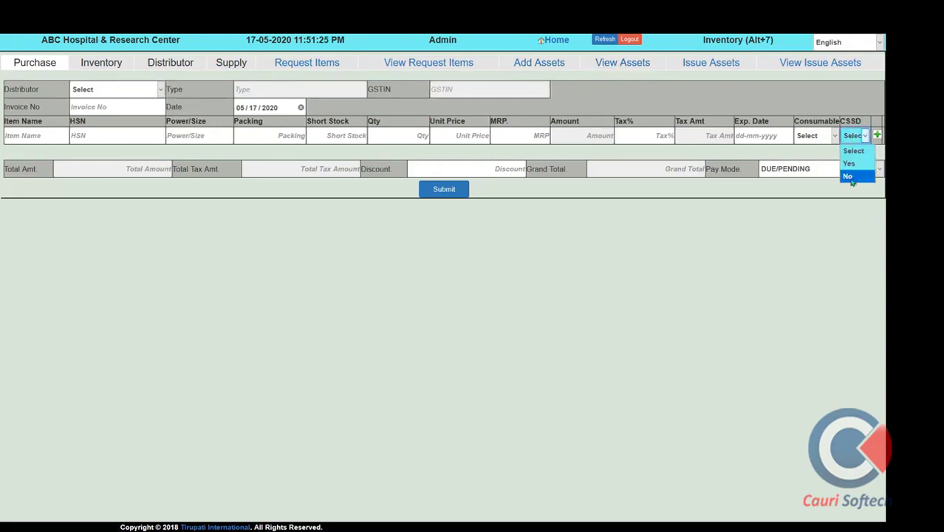
pyautogui.click(828, 139)
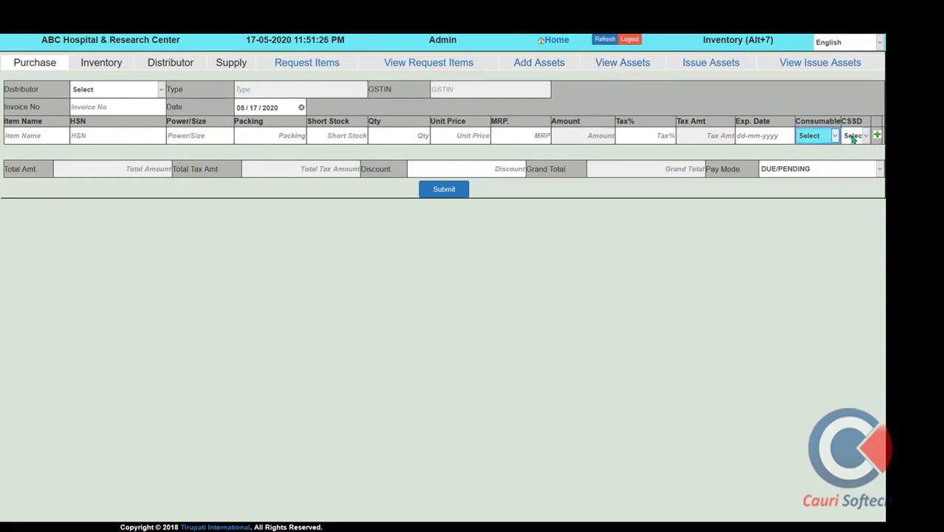
pyautogui.click(852, 139)
pyautogui.click(809, 139)
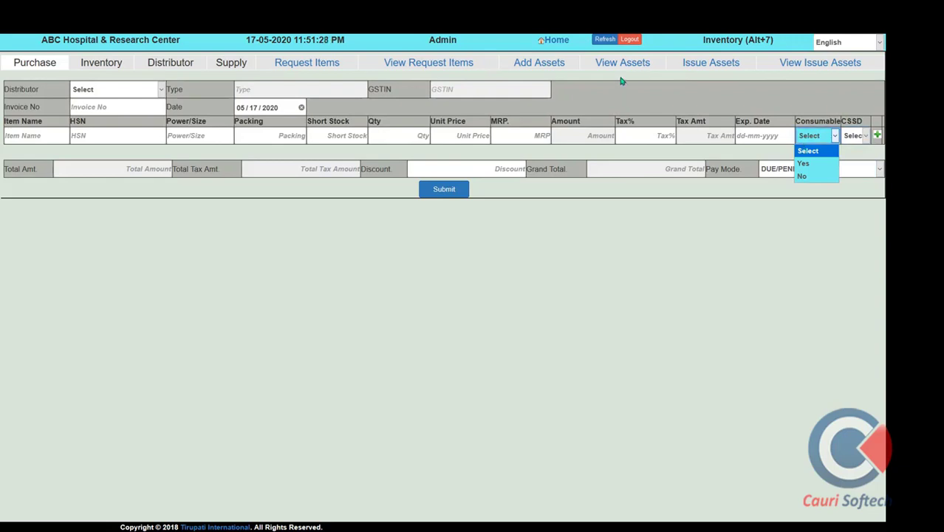
pyautogui.click(551, 43)
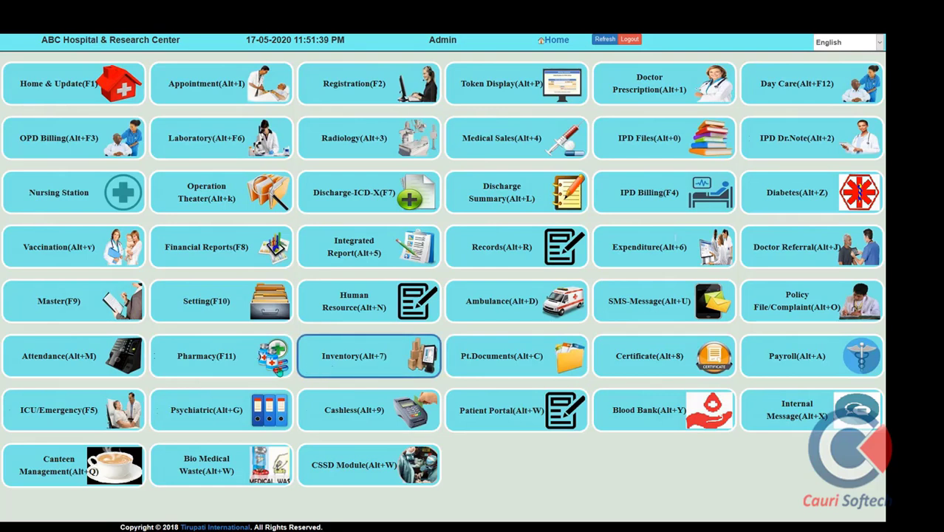
pyautogui.click(510, 363)
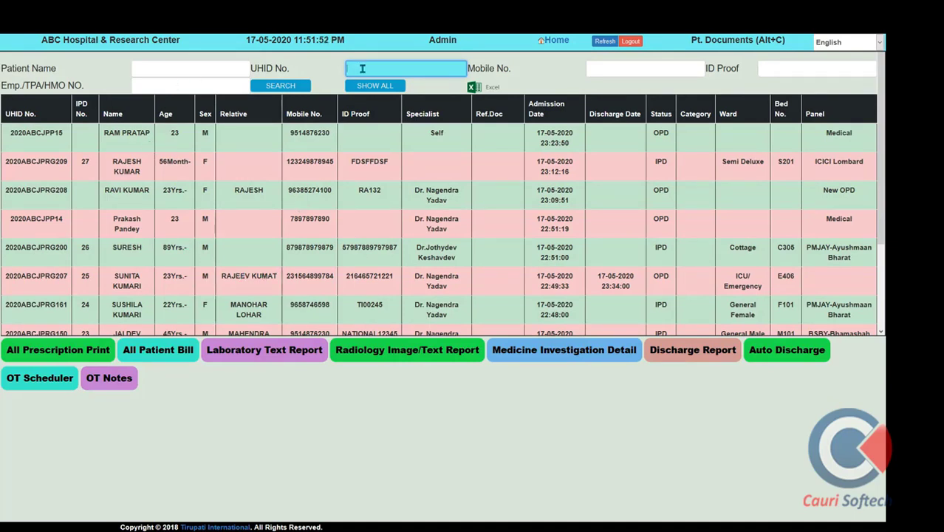
pyautogui.write('2020ABCJPRG207')
pyautogui.click(281, 86)
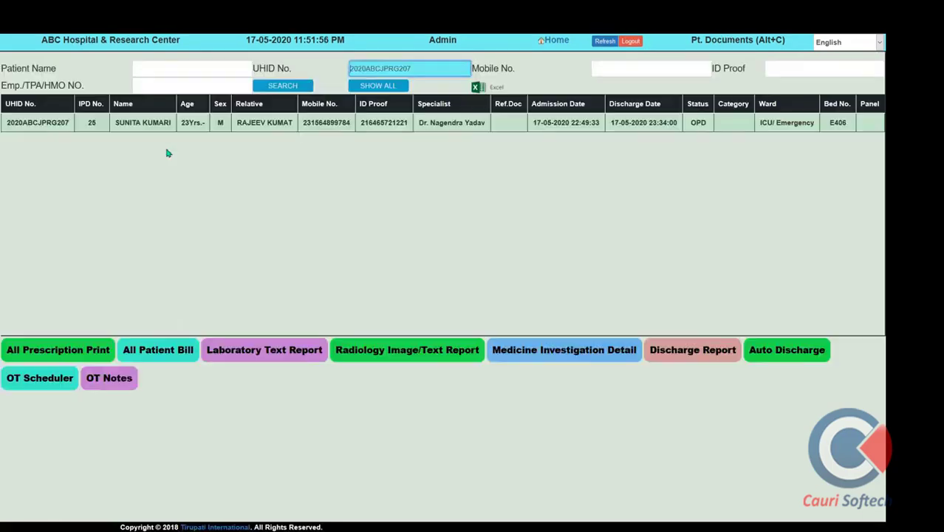
pyautogui.click(151, 127)
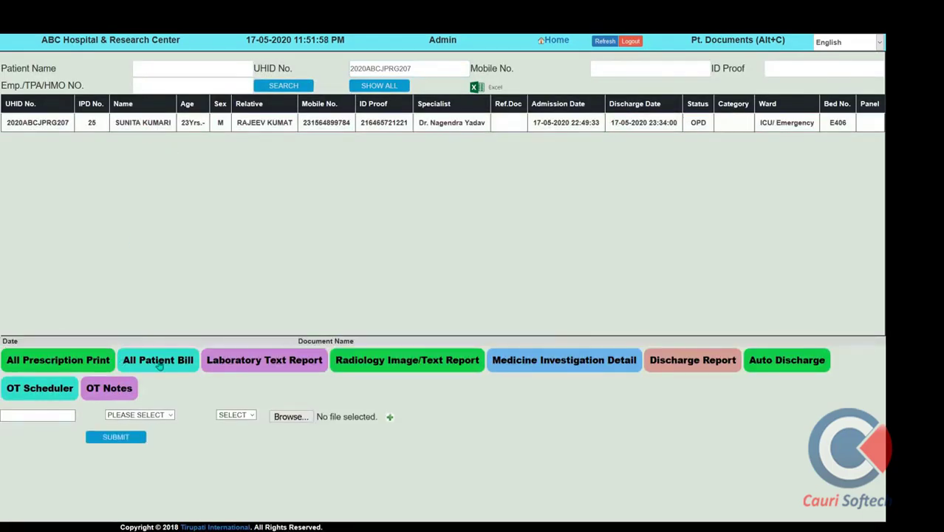
pyautogui.click(264, 363)
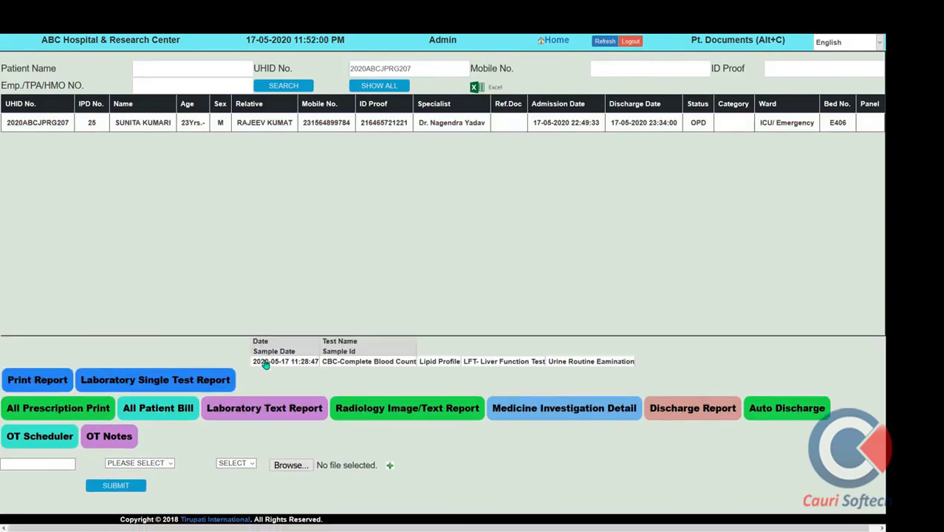
pyautogui.click(388, 365)
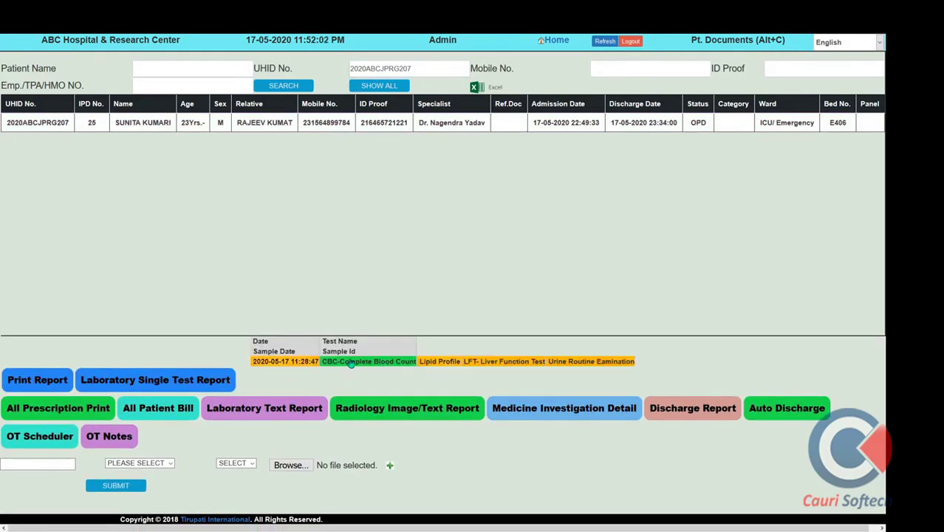
pyautogui.click(37, 380)
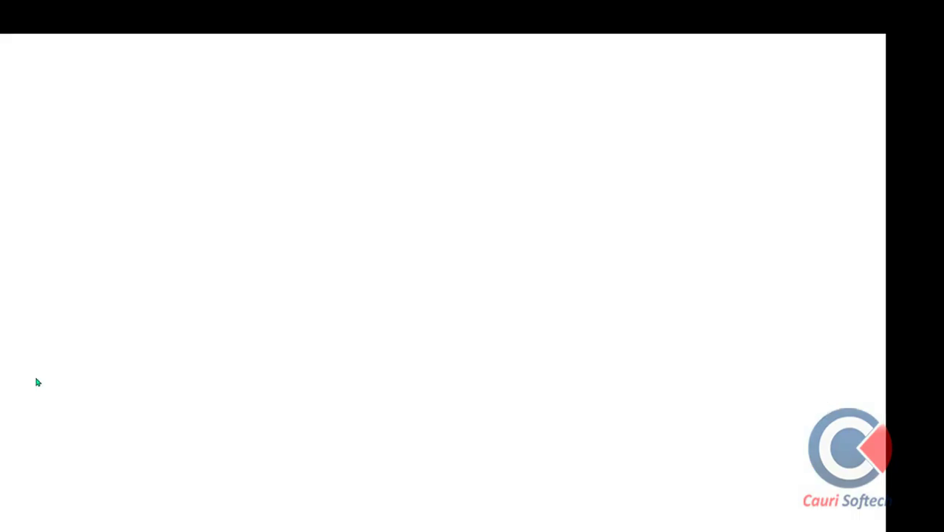
pyautogui.click(303, 42)
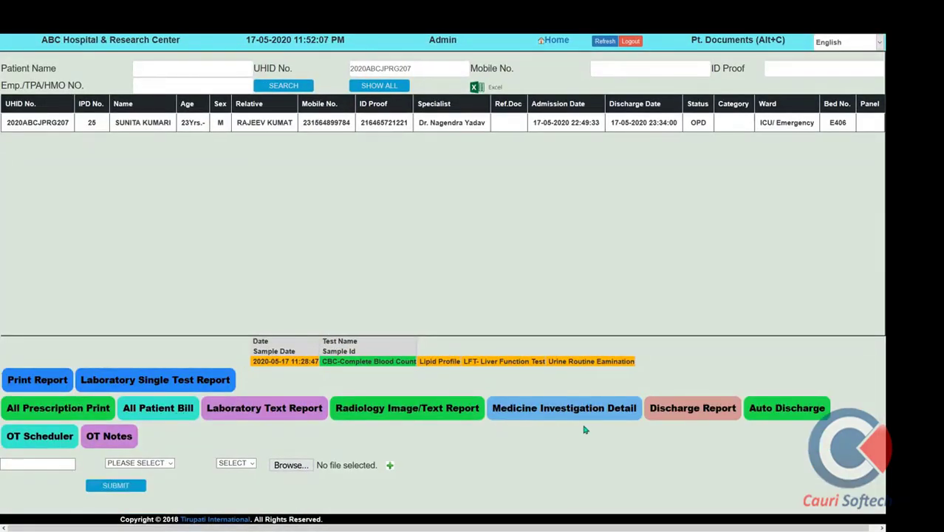
pyautogui.click(177, 411)
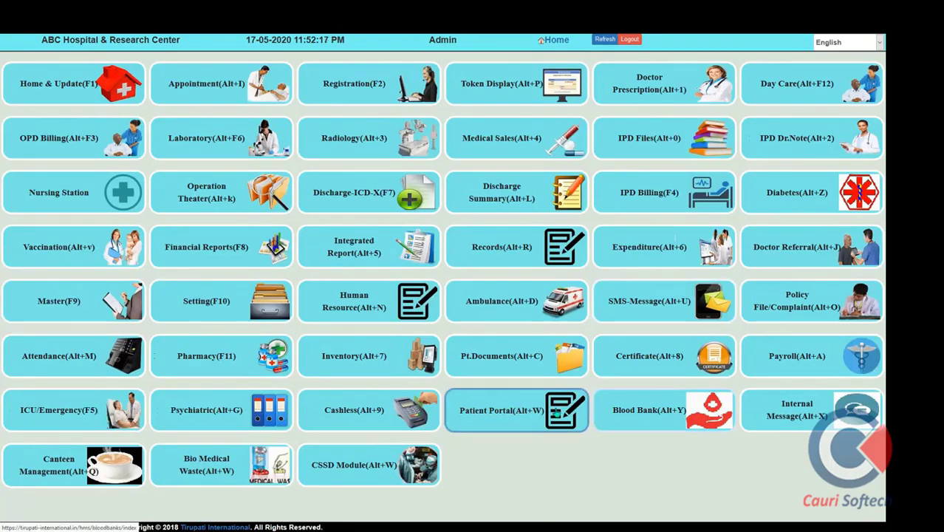
# Save a certificate entry with Medical Certificate as the item name
pyautogui.click(655, 366)
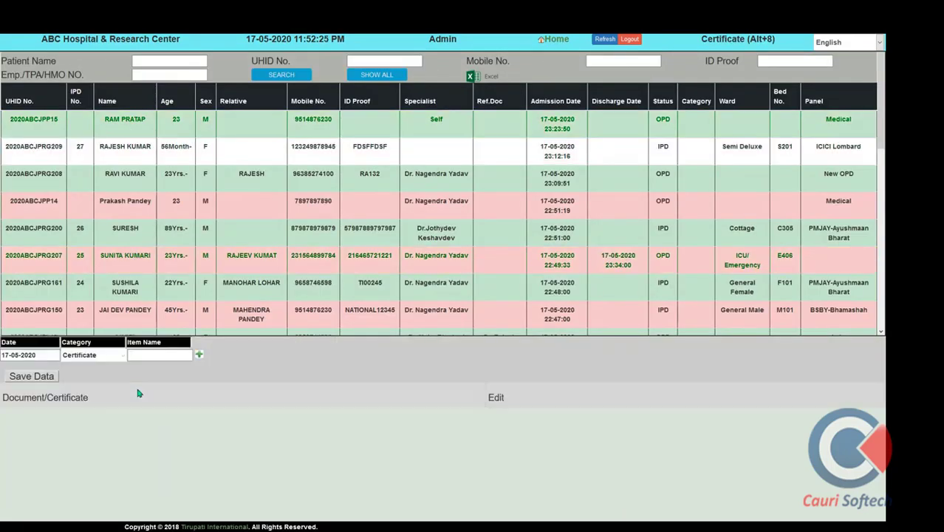
pyautogui.click(147, 357)
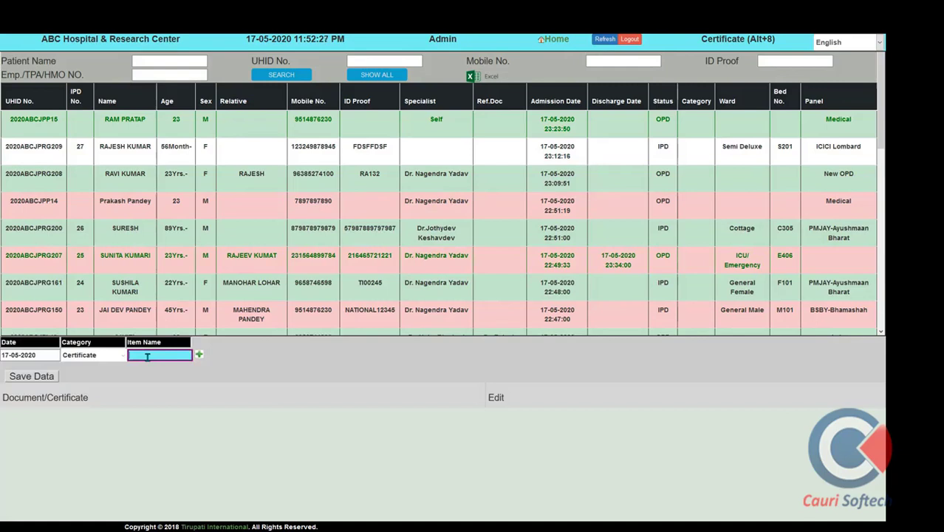
pyautogui.write('m')
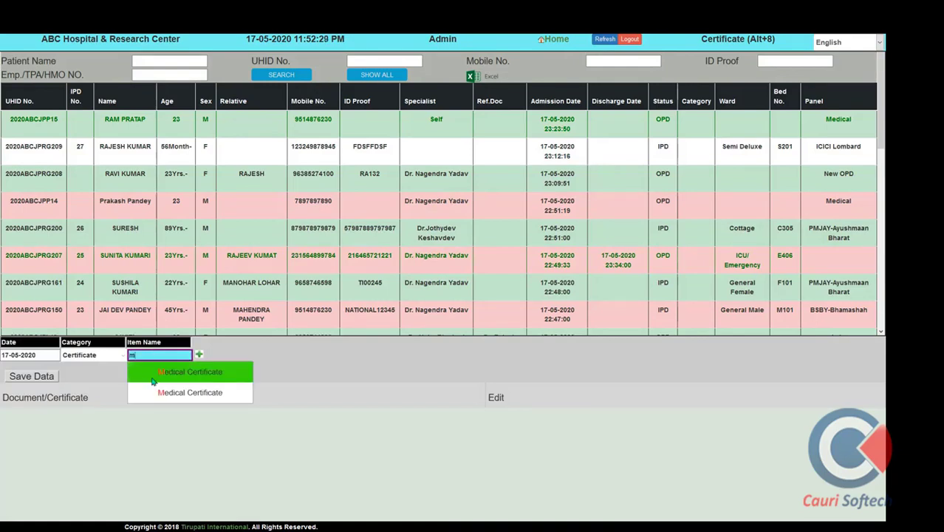
pyautogui.click(152, 381)
pyautogui.click(37, 378)
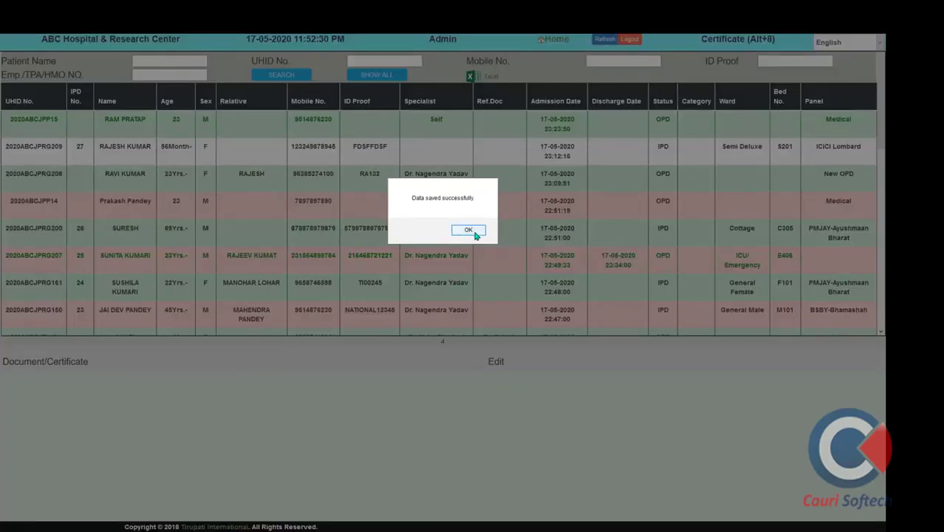
pyautogui.click(469, 230)
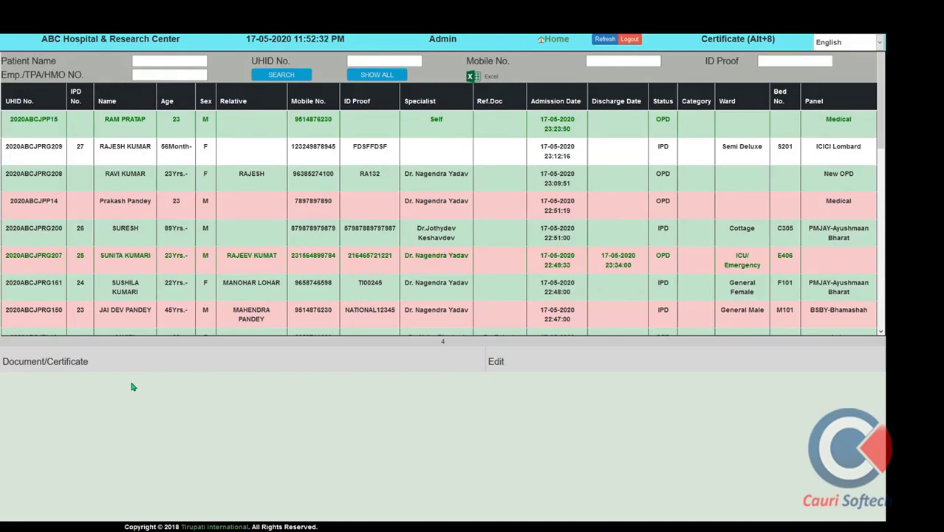
# View the patient's printable medical certificate, then close it and the duplicate patient list
pyautogui.click(55, 413)
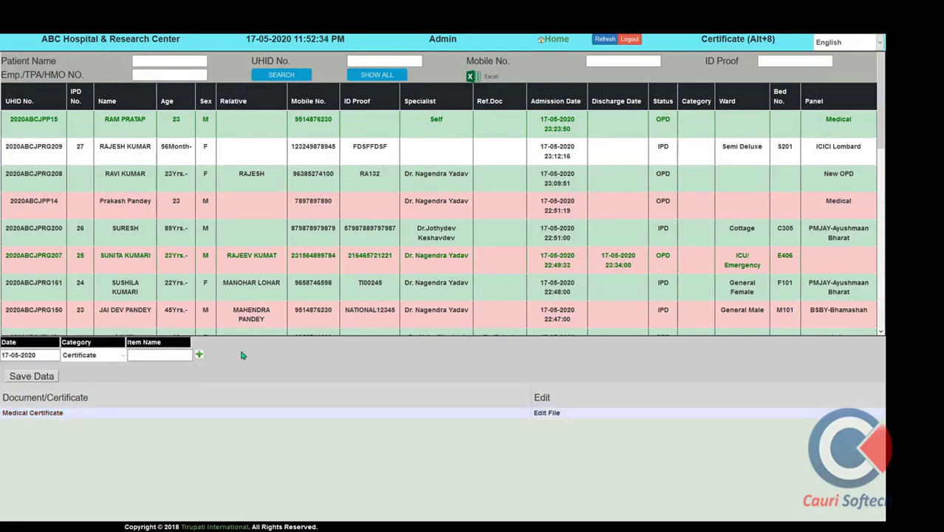
pyautogui.moveTo(259, 34)
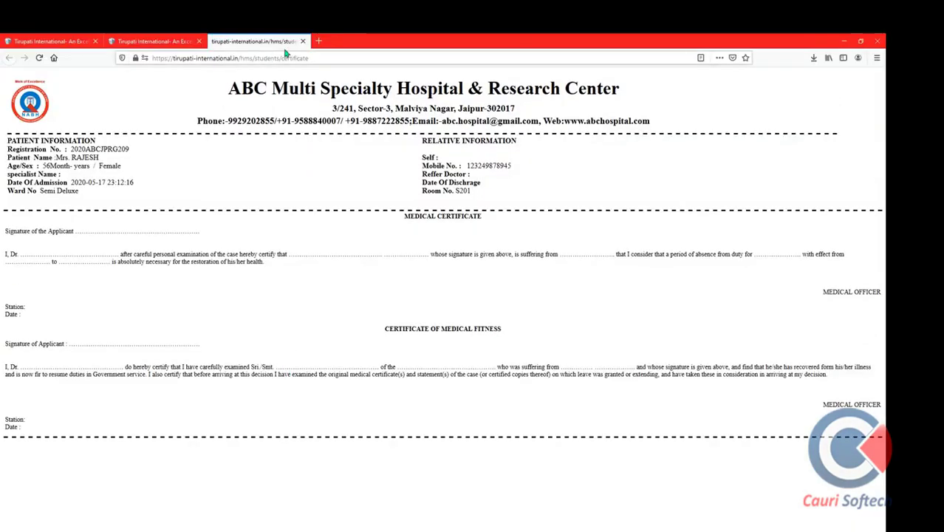
pyautogui.click(303, 41)
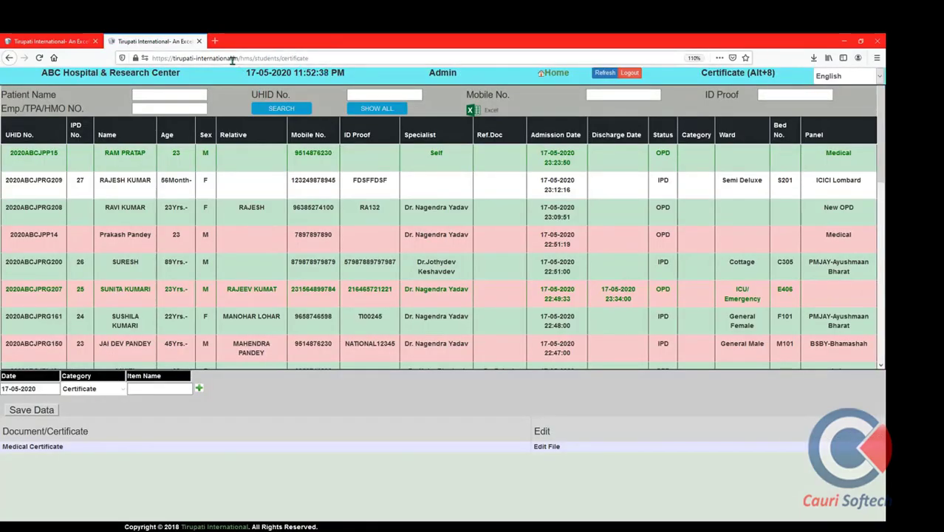
pyautogui.click(199, 42)
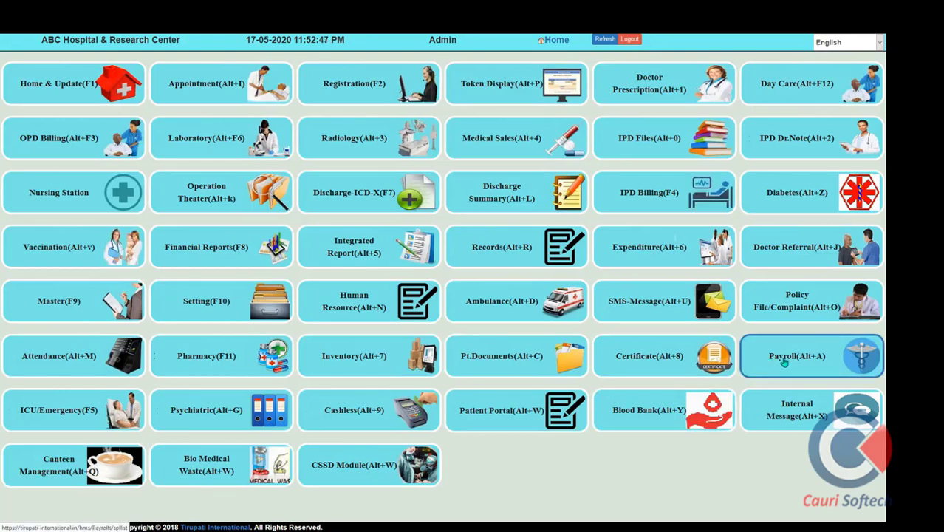
pyautogui.click(65, 418)
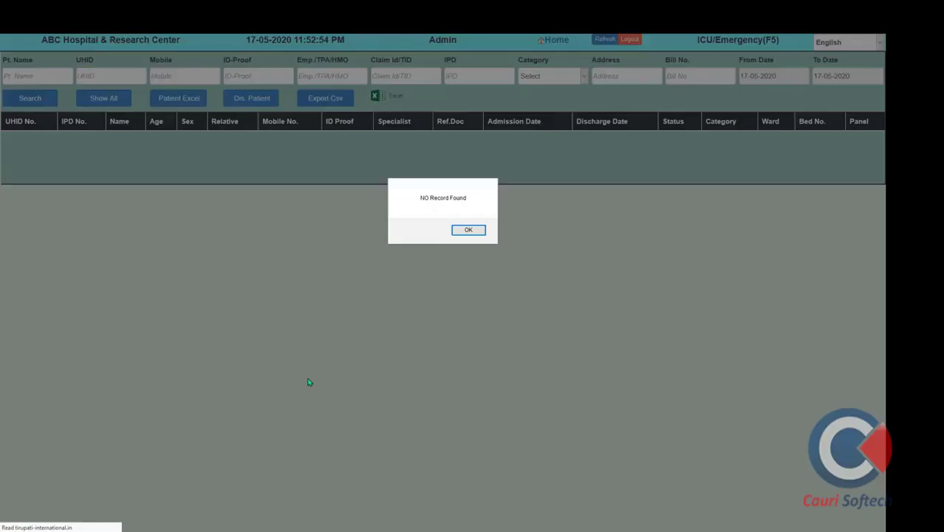
pyautogui.click(477, 232)
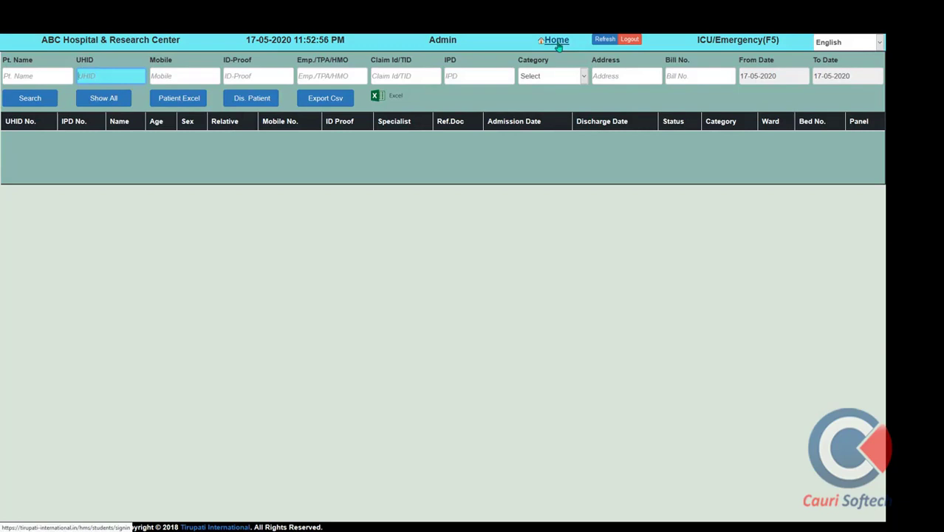
pyautogui.click(557, 42)
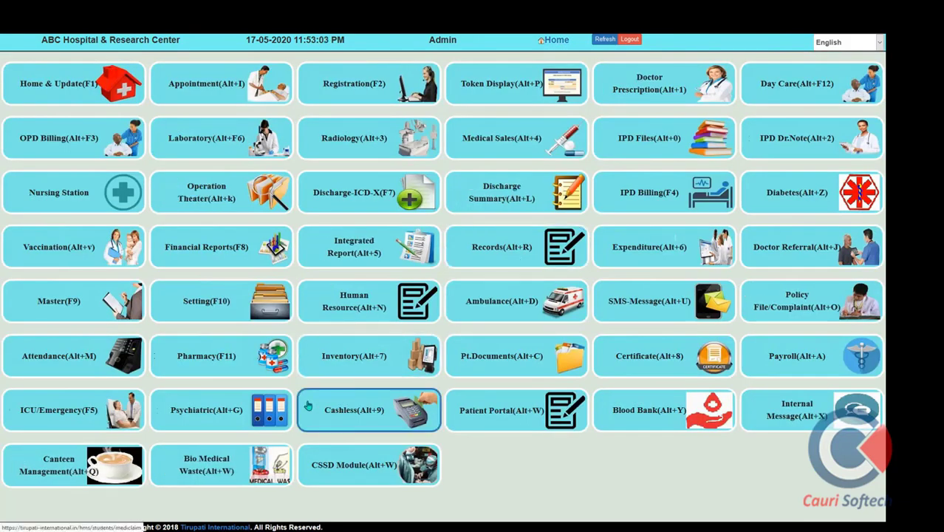
pyautogui.click(231, 420)
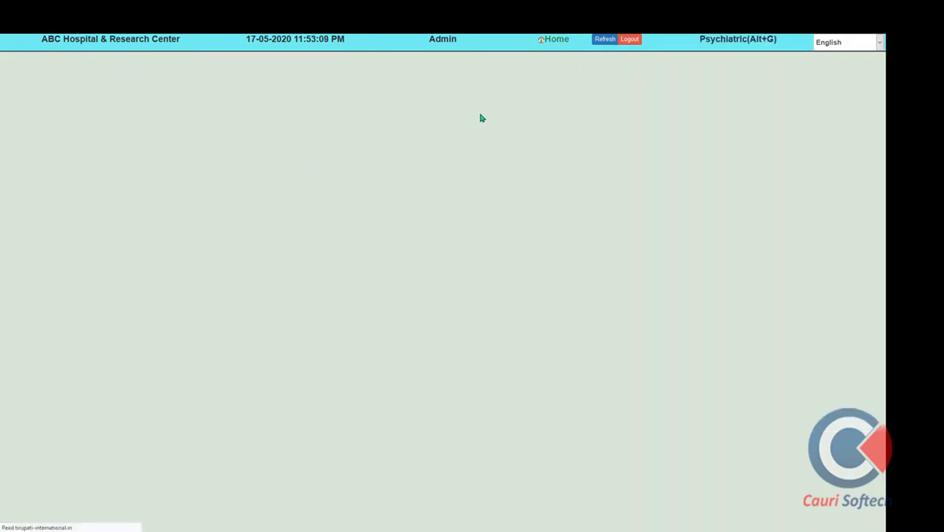
pyautogui.scroll(-1, 169, 183)
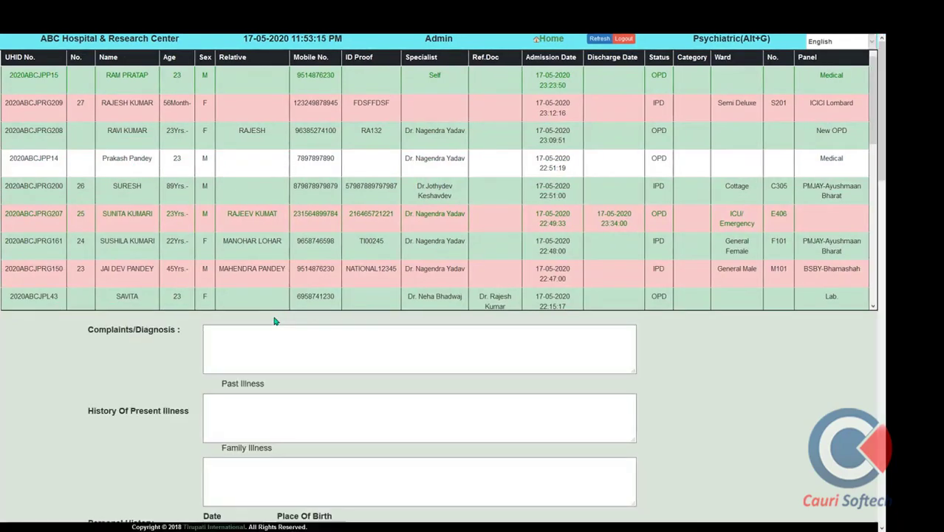
pyautogui.scroll(-3, 274, 321)
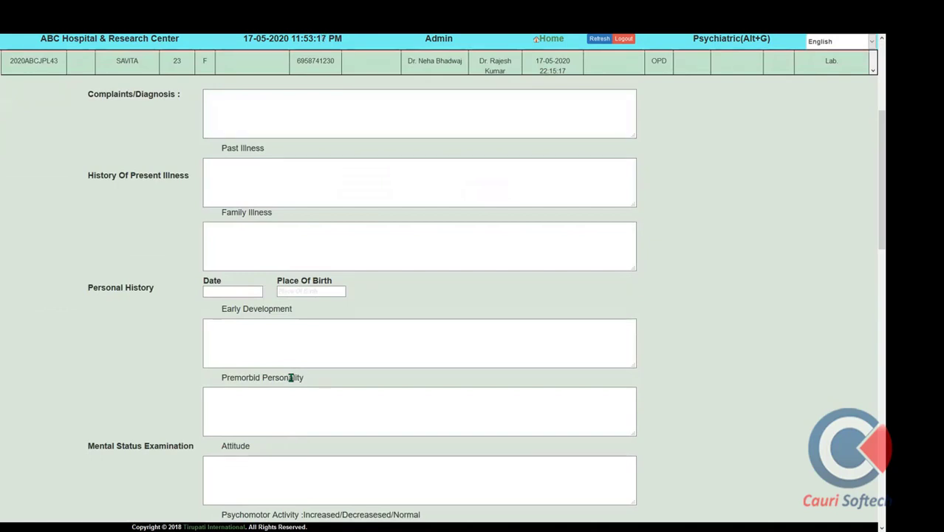
pyautogui.scroll(-3, 299, 415)
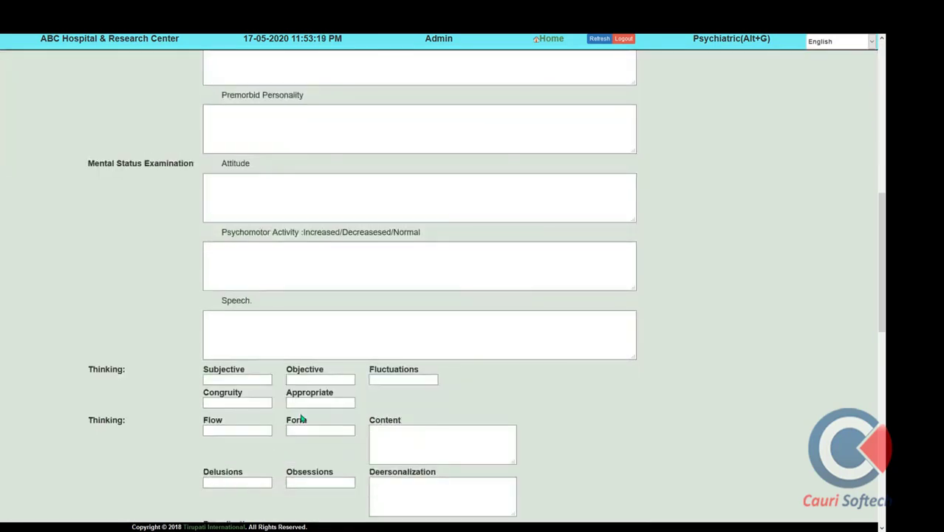
pyautogui.scroll(-3, 474, 389)
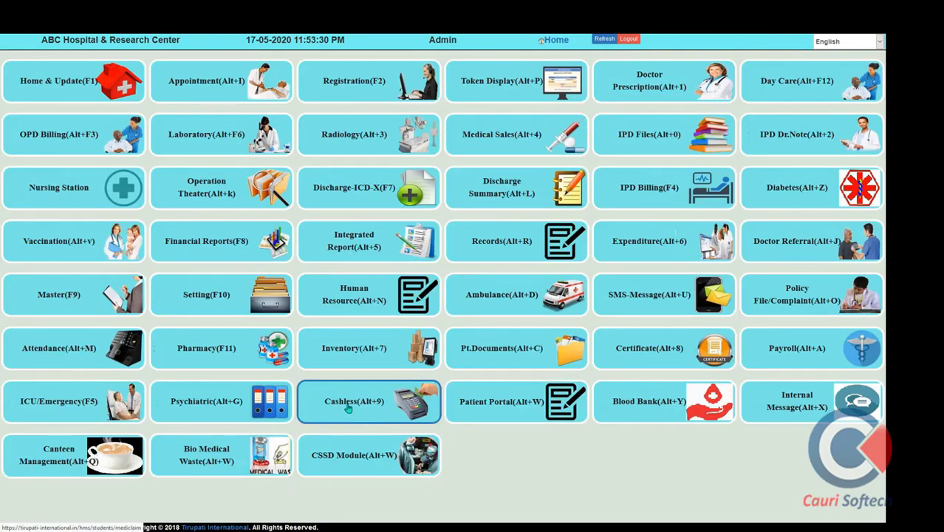
# Open Cashless (Alt+9) and load a patient's billing with Registration Fee 100 and 2900 claimed
pyautogui.click(349, 406)
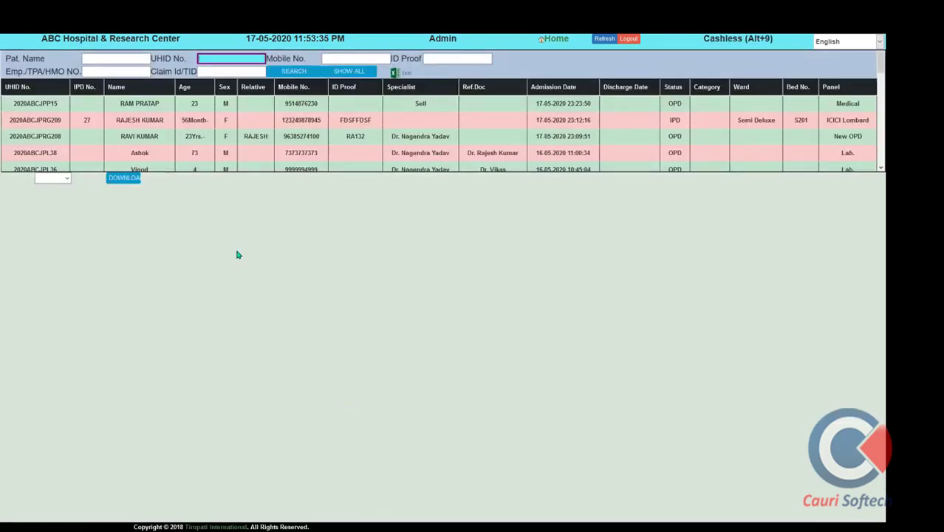
pyautogui.click(153, 118)
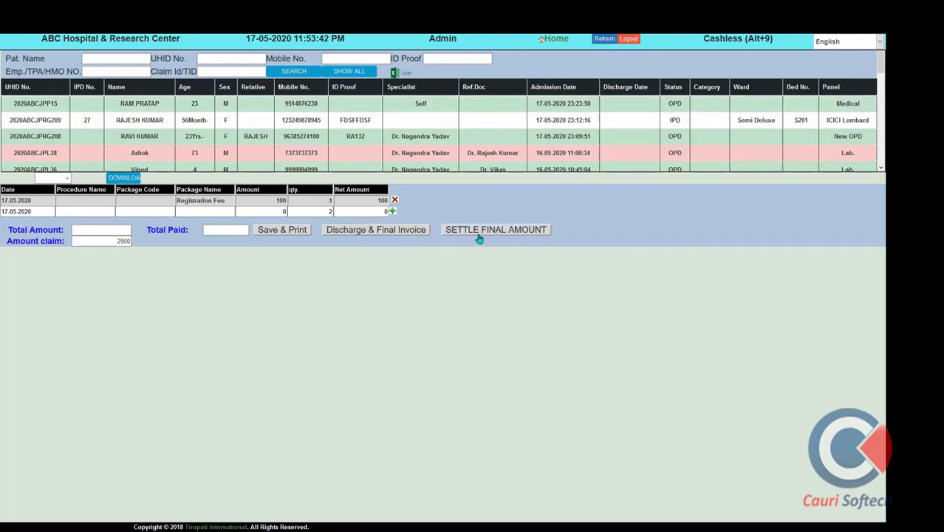
# Settle the 2900 claim with a discount via ONLINE/NEFT/OTHER payment and confirm the settlement
pyautogui.click(121, 243)
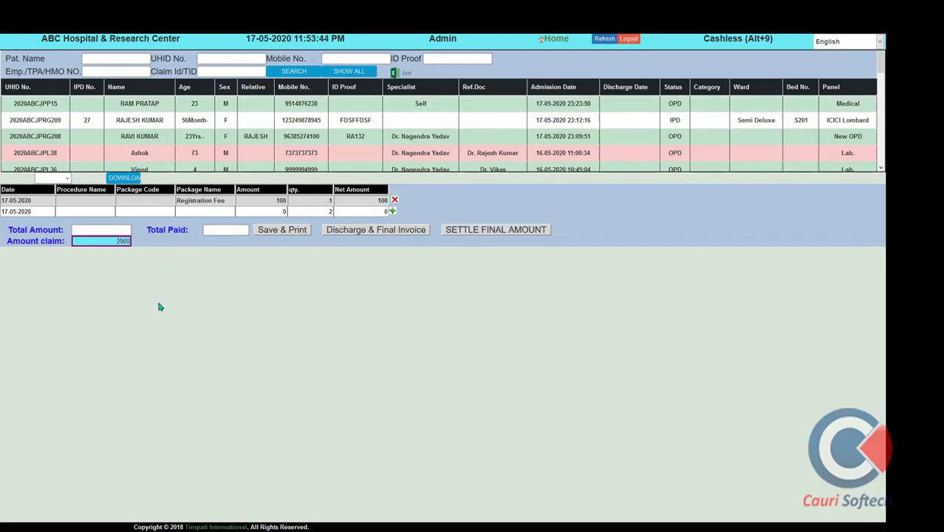
pyautogui.click(519, 239)
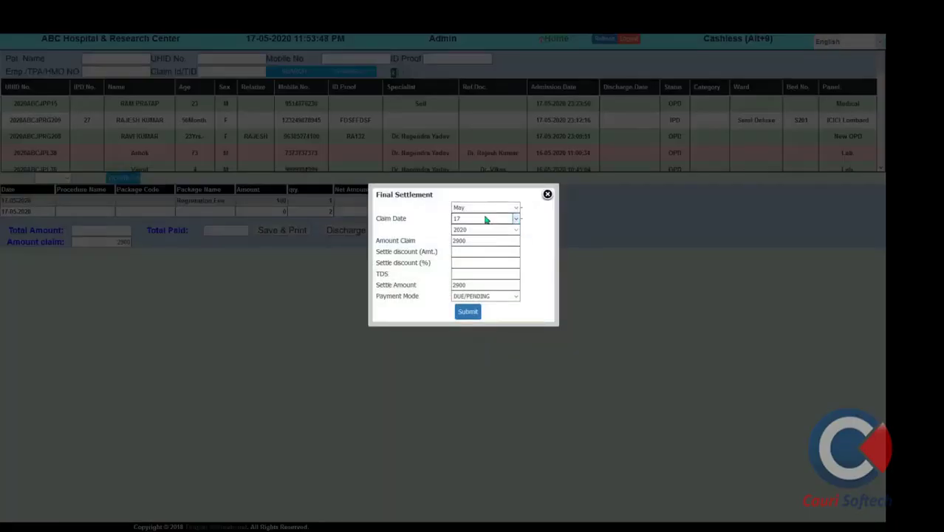
pyautogui.click(472, 252)
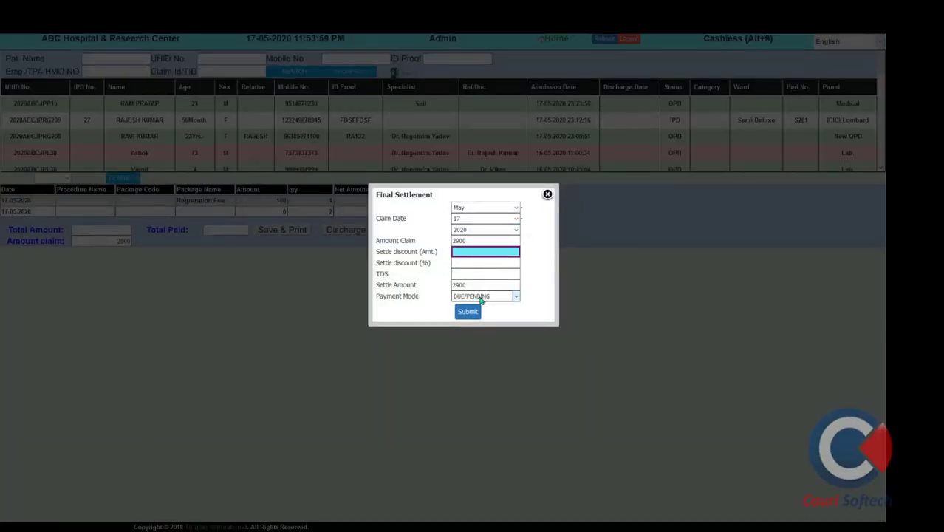
pyautogui.click(481, 296)
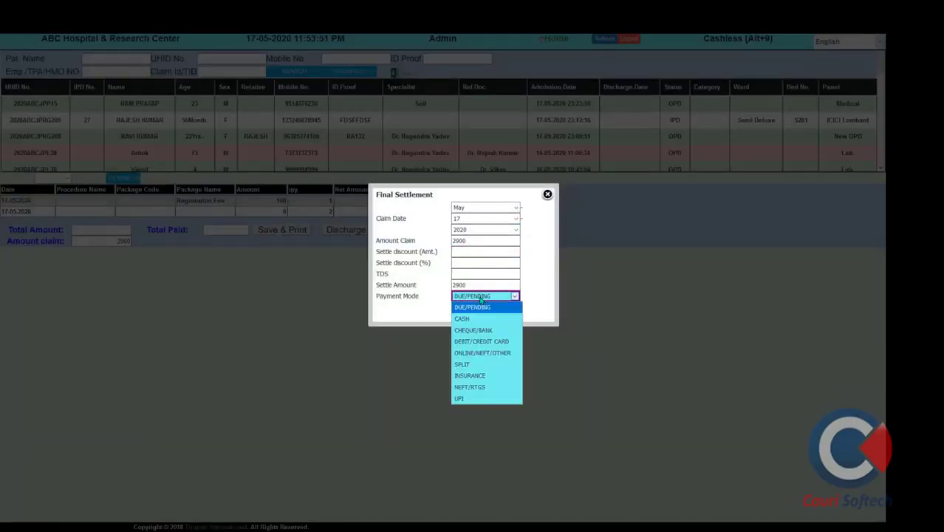
pyautogui.click(489, 354)
pyautogui.click(460, 251)
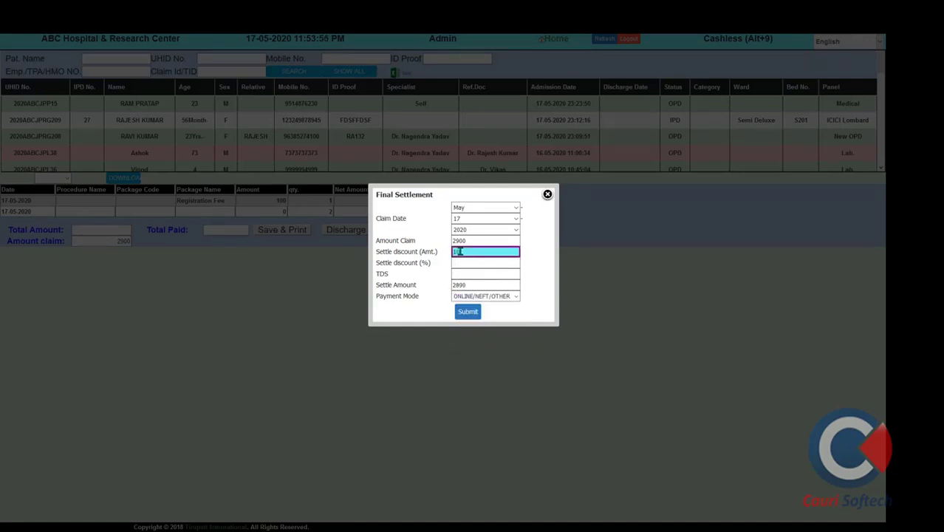
pyautogui.click(468, 311)
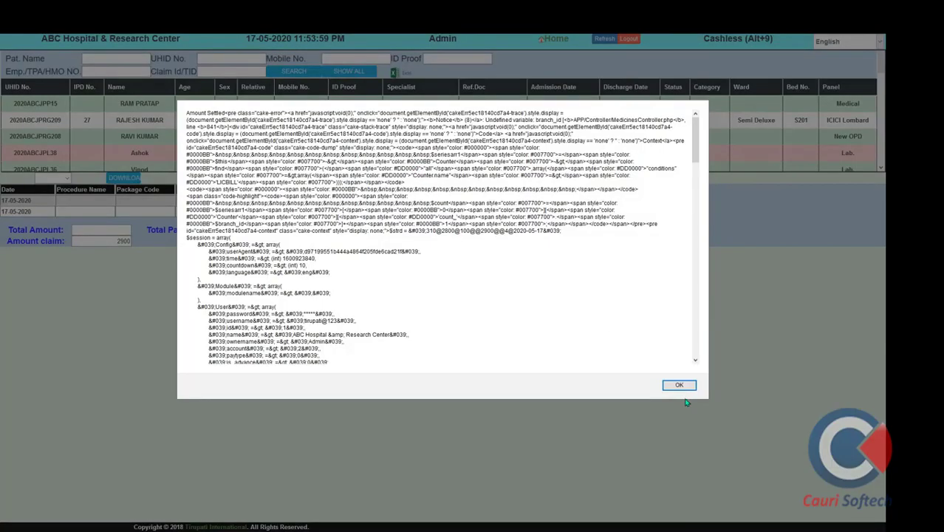
pyautogui.click(679, 385)
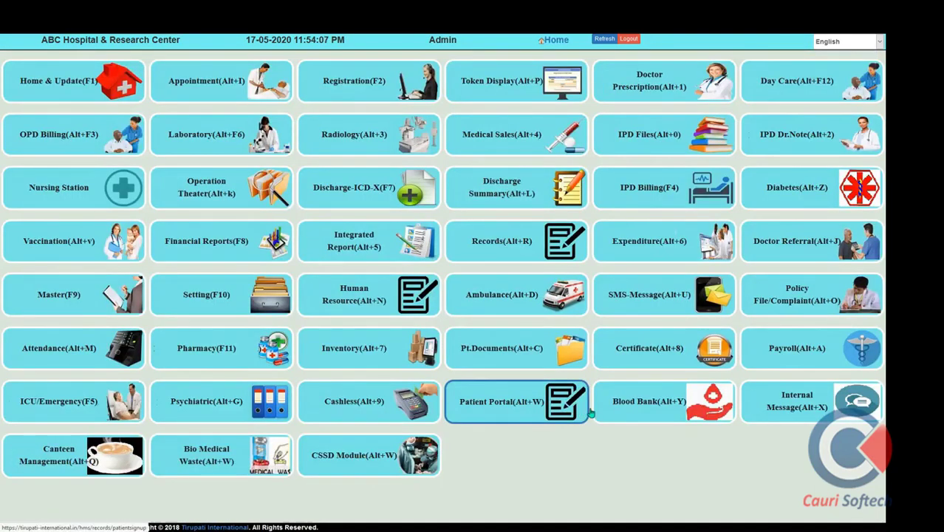
# Browse the Blood Bank's donor registration, blood testing and blood issue forms
pyautogui.click(636, 418)
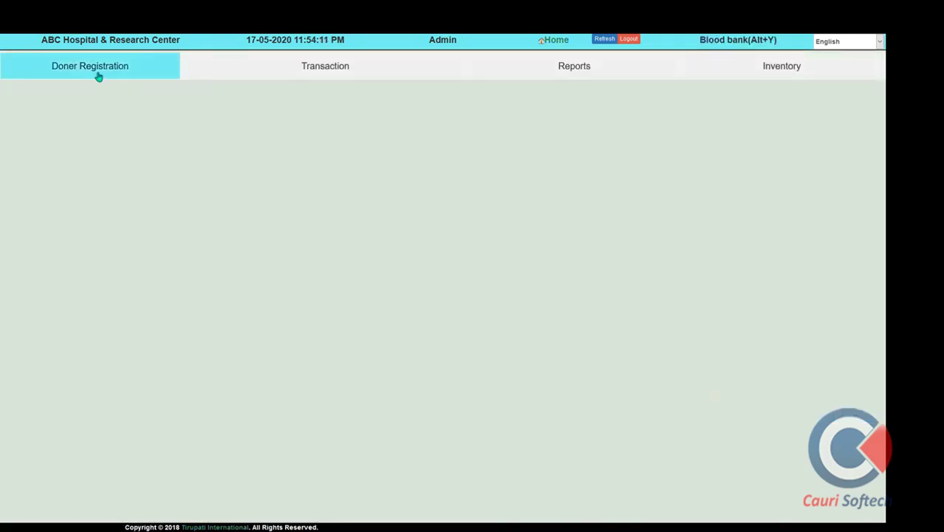
pyautogui.click(98, 76)
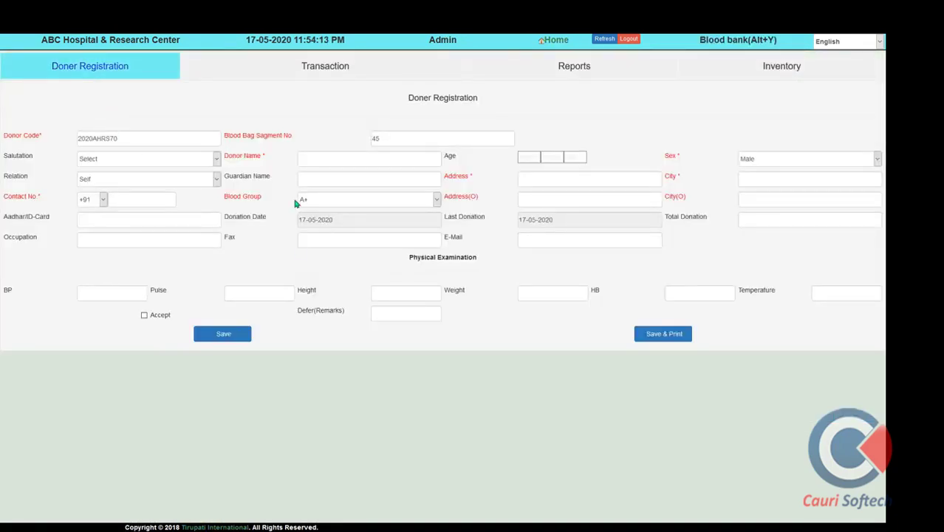
pyautogui.click(301, 72)
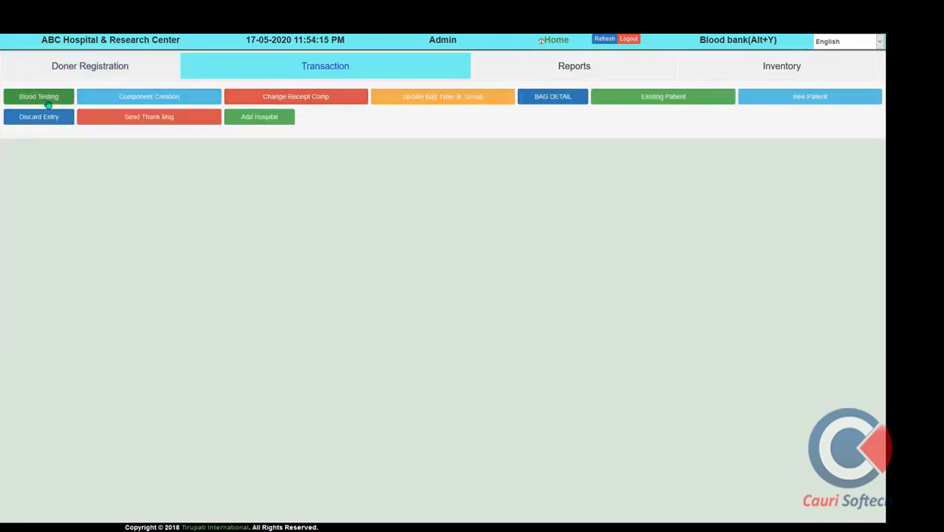
pyautogui.click(44, 102)
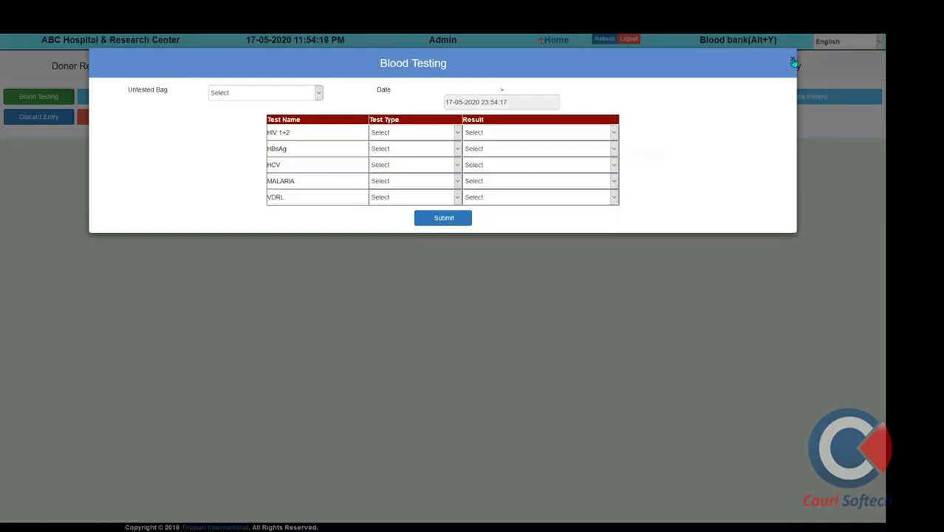
pyautogui.click(794, 62)
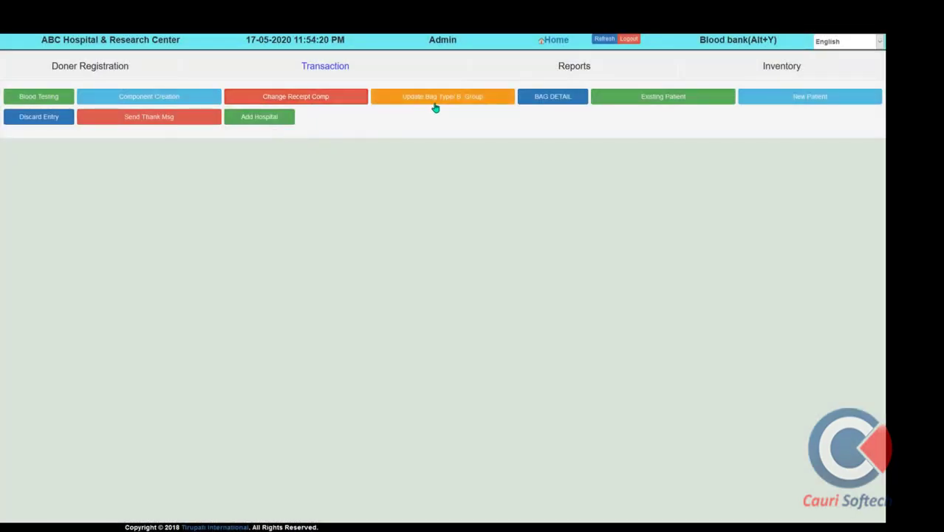
pyautogui.click(663, 104)
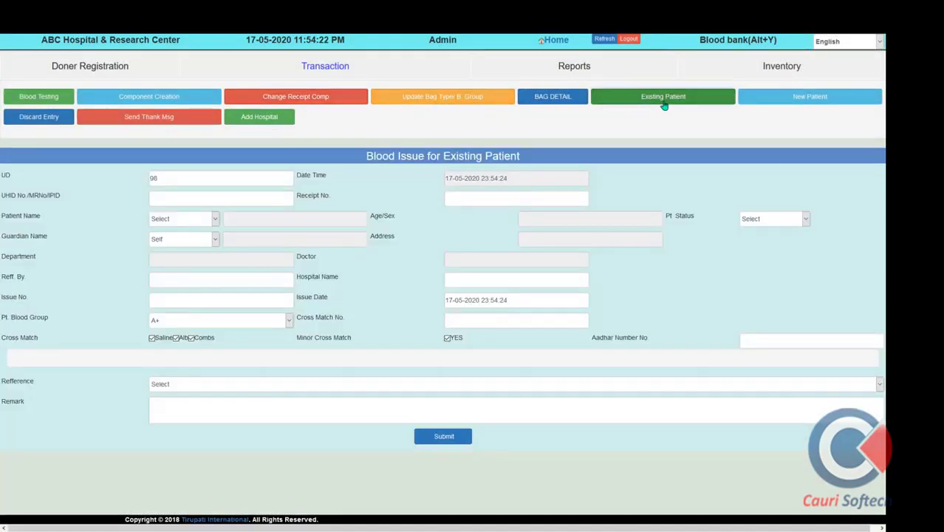
pyautogui.click(768, 105)
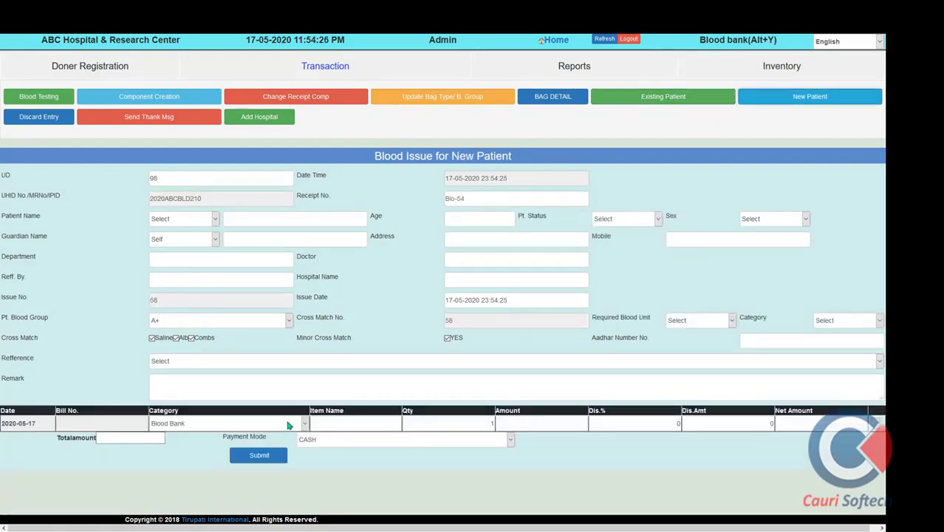
pyautogui.click(570, 105)
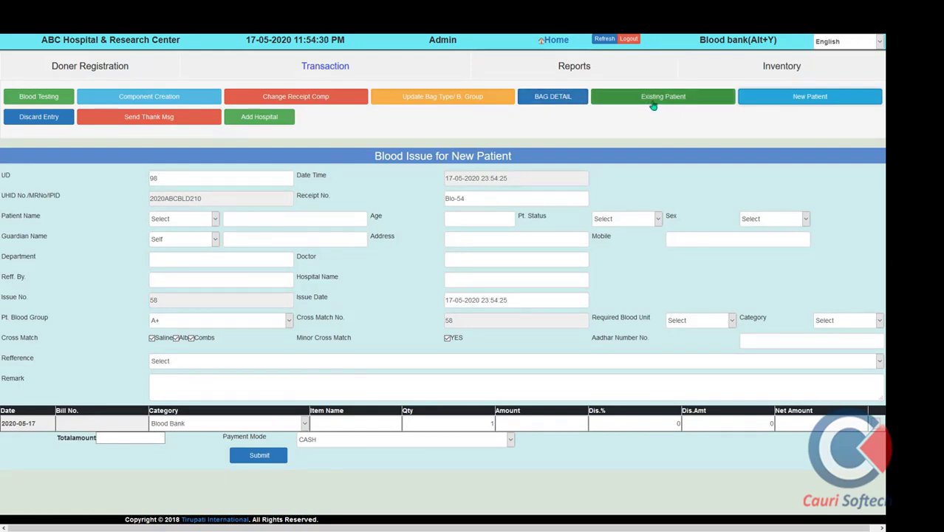
# Generate the Blood Stock Report (70 units total), view blood inventory, and return Home
pyautogui.click(579, 71)
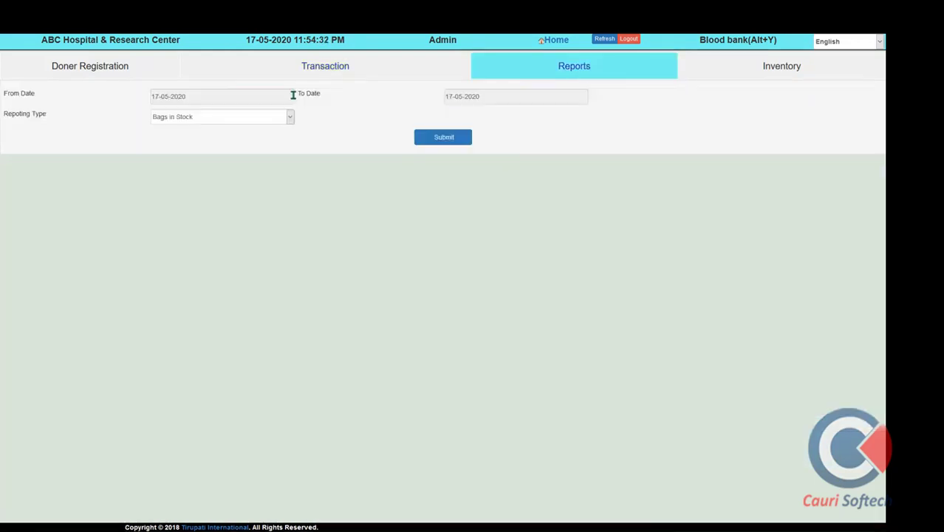
pyautogui.click(193, 123)
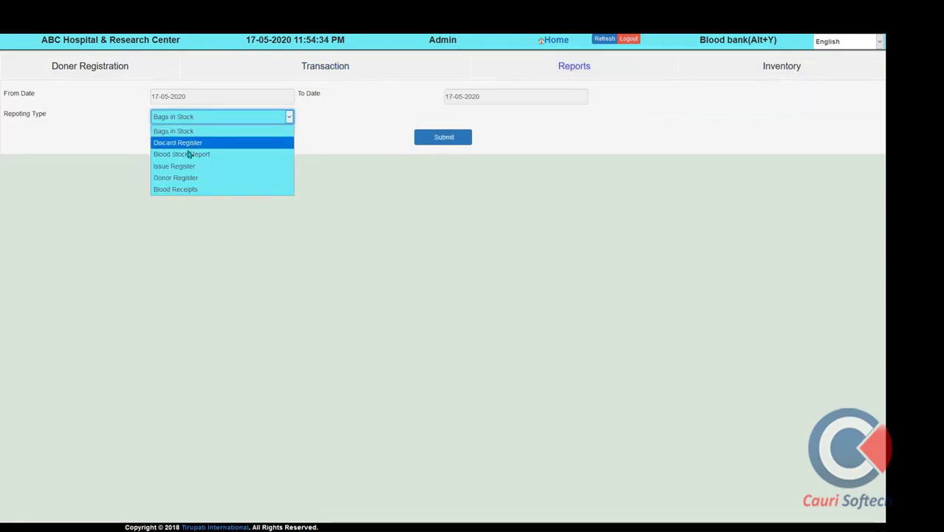
pyautogui.click(194, 153)
pyautogui.click(433, 146)
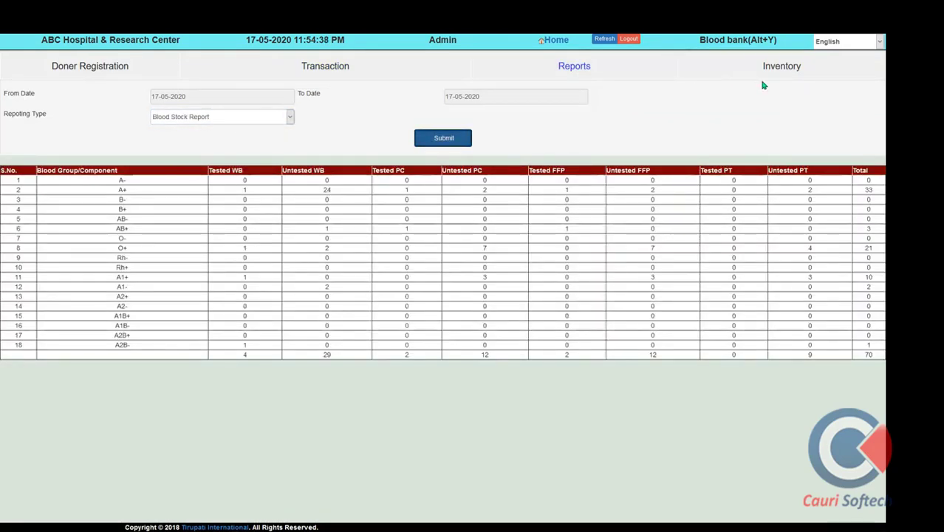
pyautogui.click(768, 76)
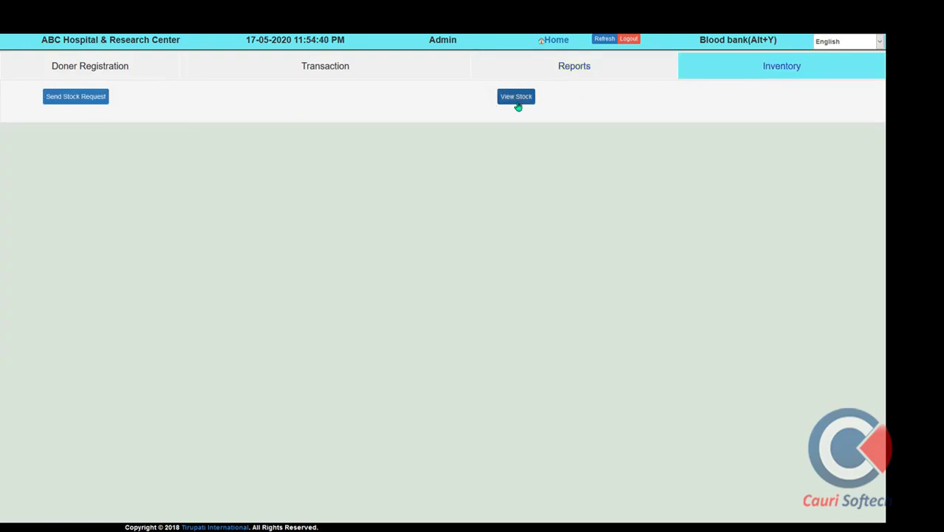
pyautogui.click(563, 41)
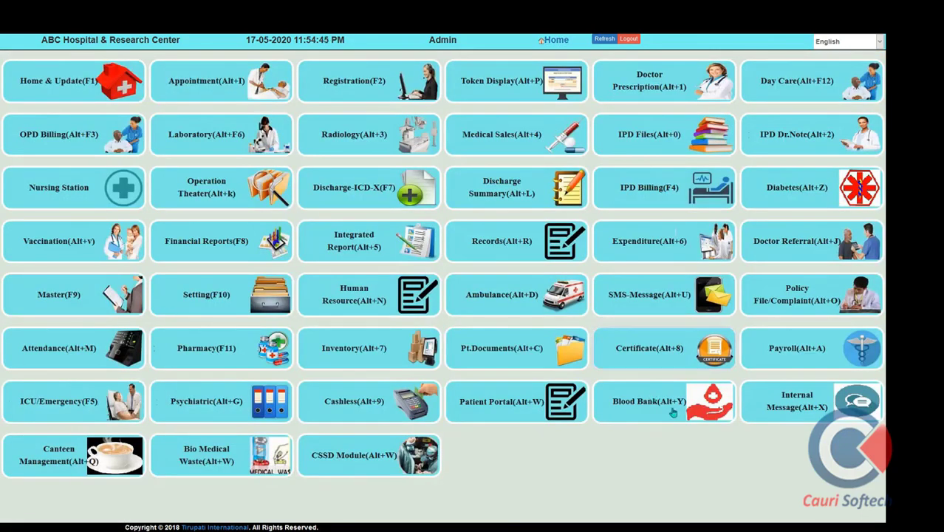
pyautogui.click(790, 416)
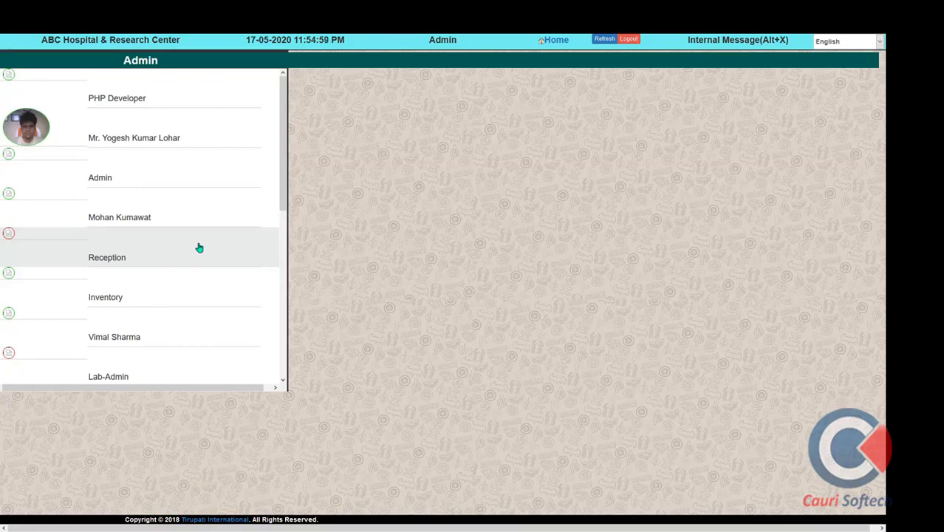
pyautogui.click(566, 45)
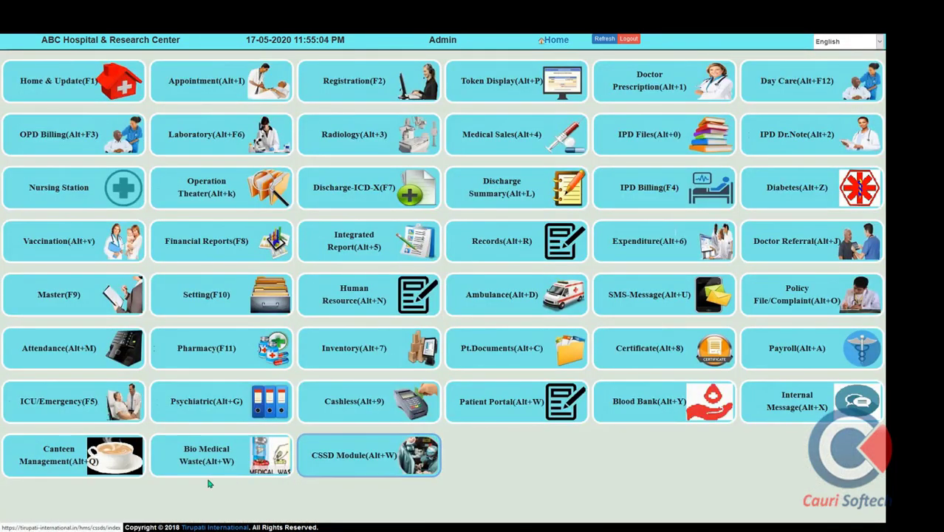
pyautogui.click(62, 463)
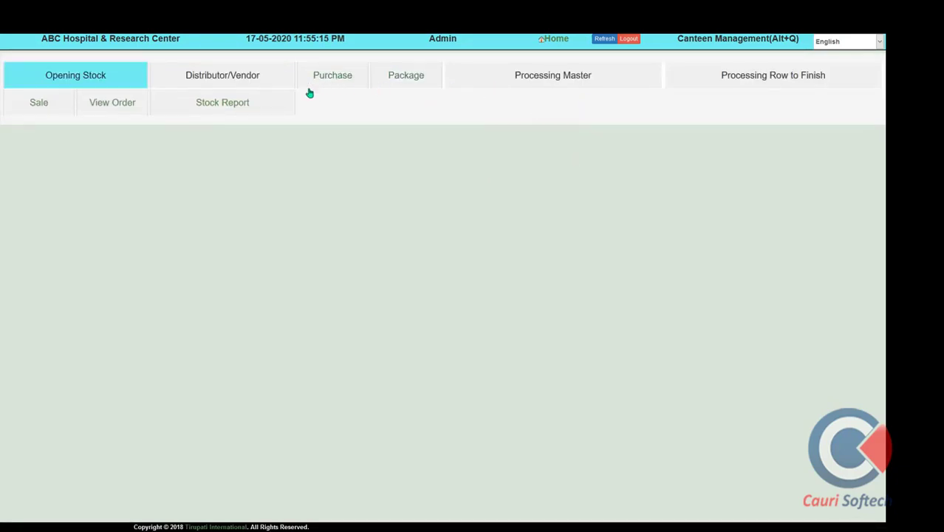
pyautogui.click(52, 109)
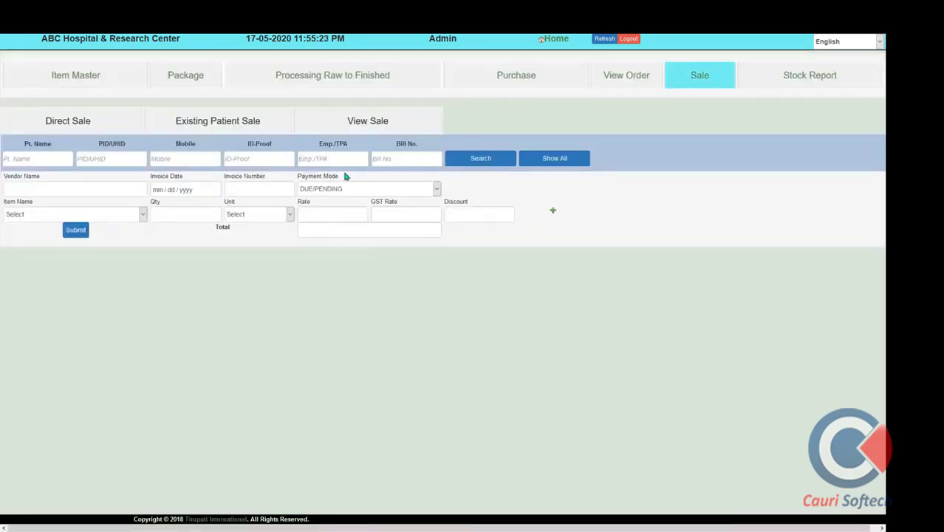
pyautogui.click(180, 160)
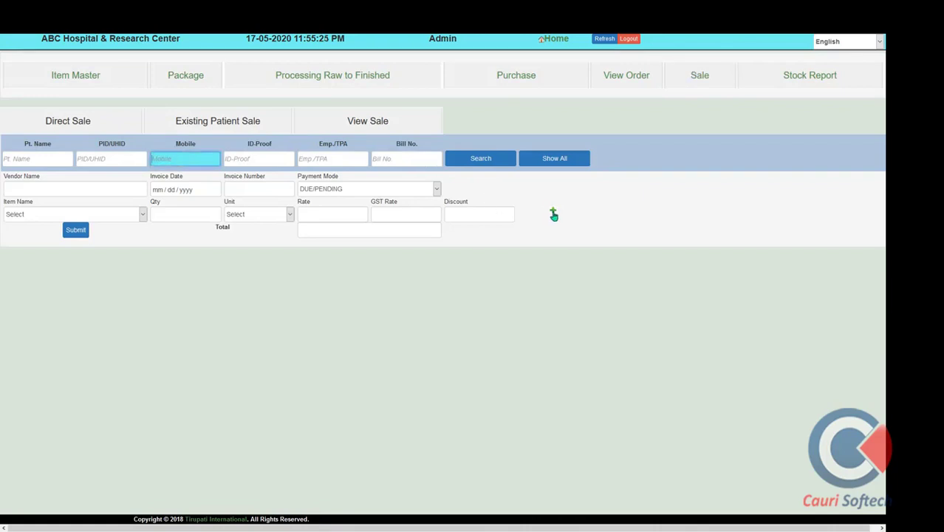
pyautogui.click(128, 214)
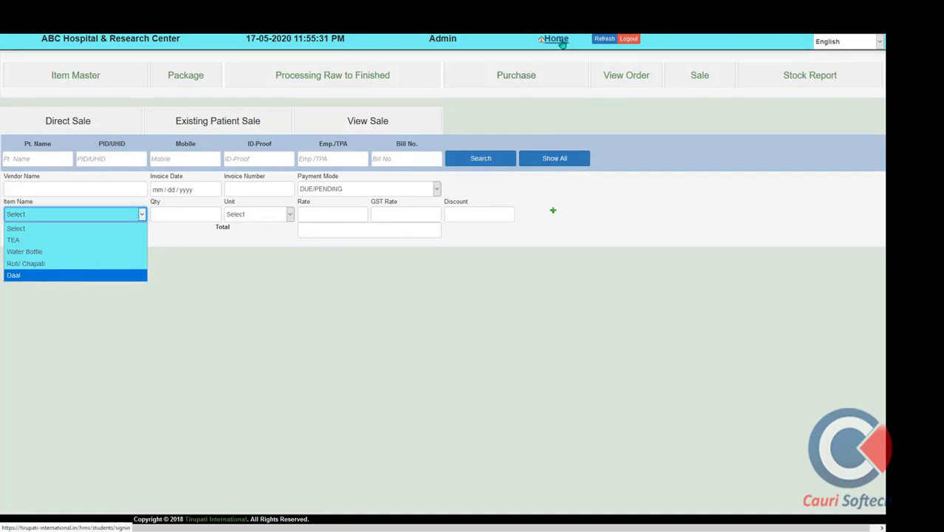
pyautogui.click(814, 74)
pyautogui.click(814, 74)
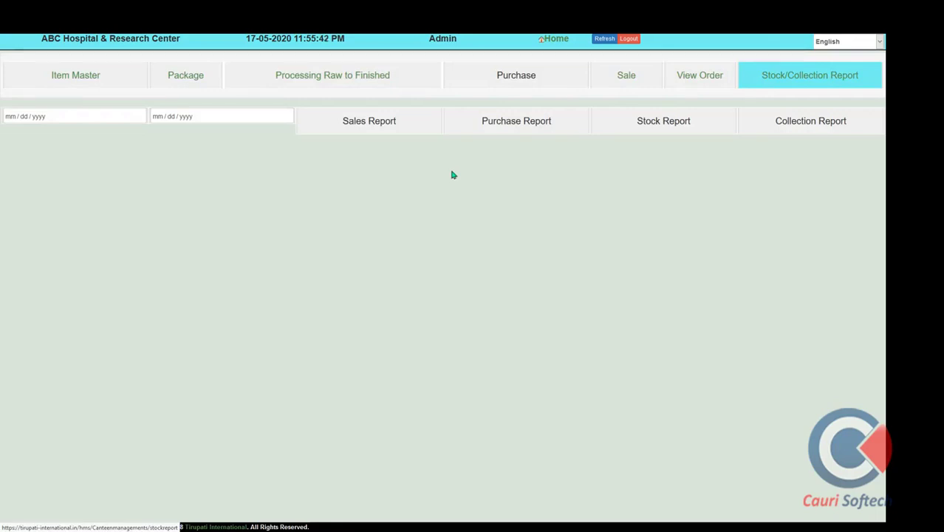
pyautogui.click(554, 41)
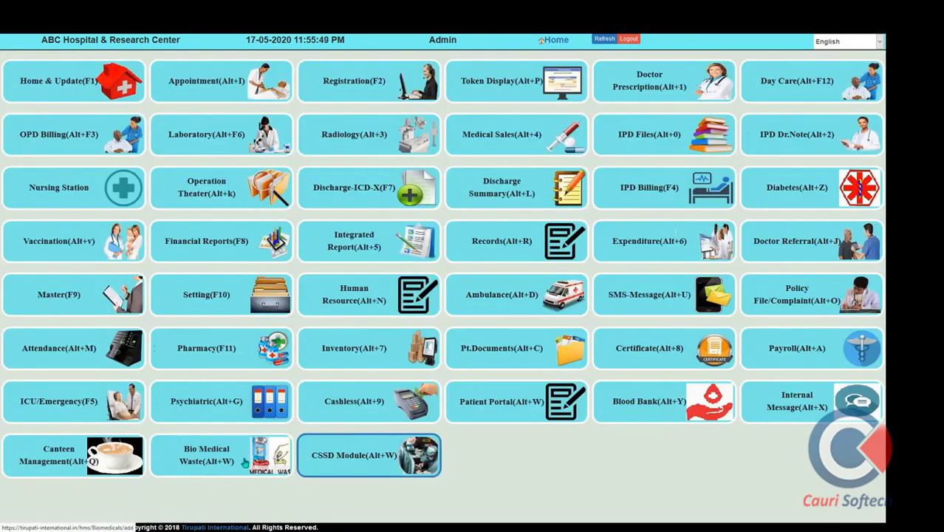
pyautogui.click(240, 463)
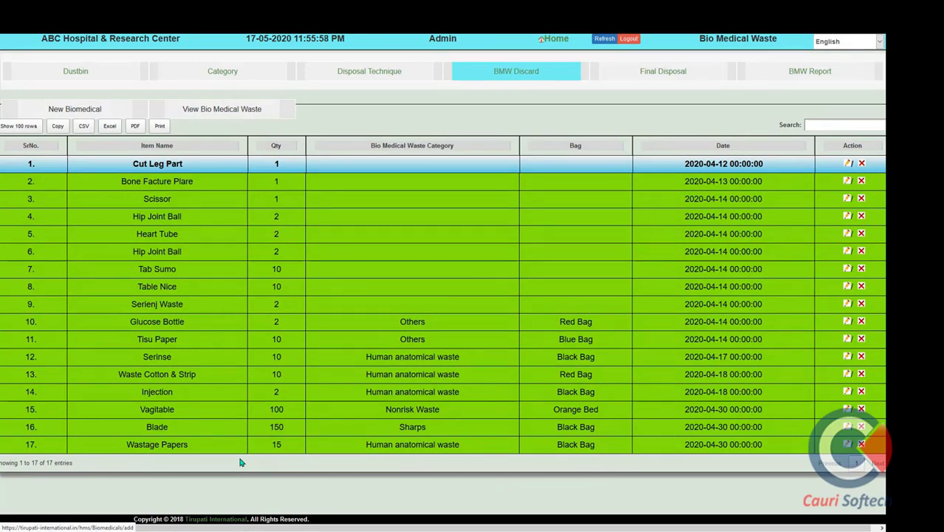
pyautogui.click(232, 78)
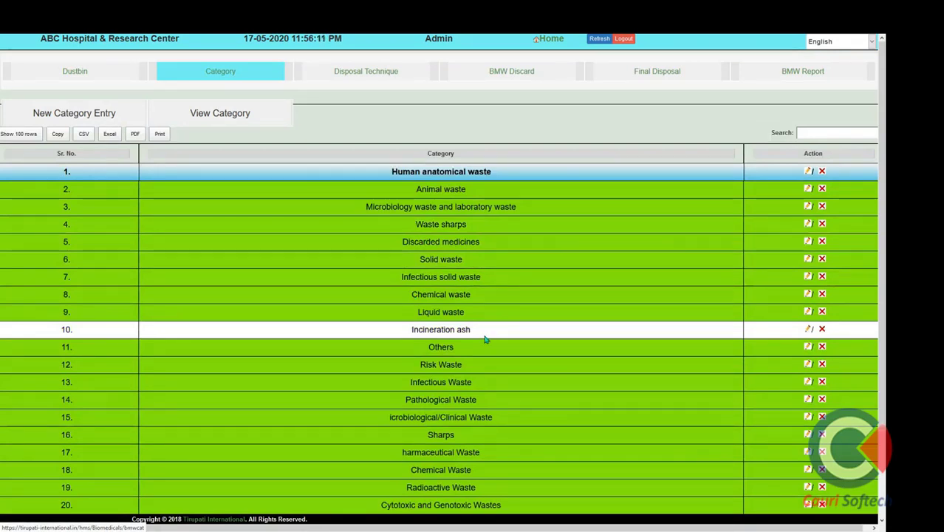
pyautogui.click(355, 78)
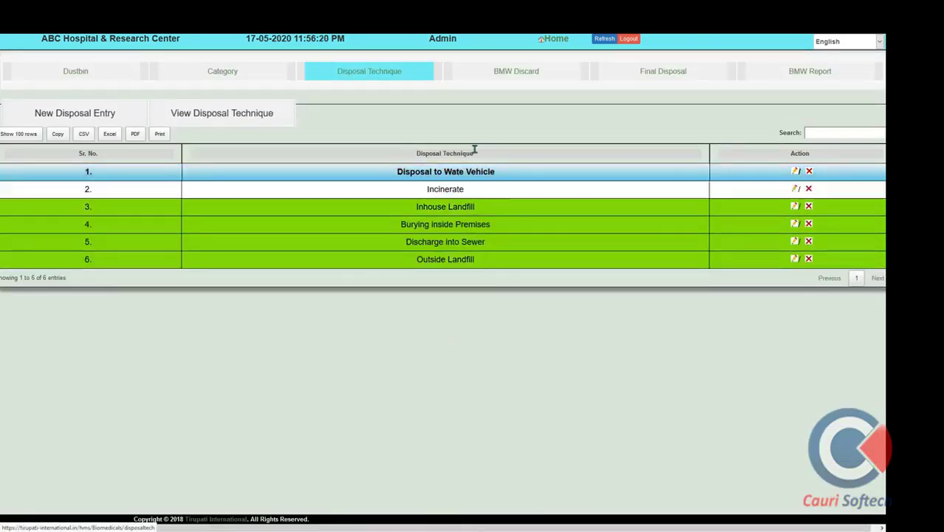
pyautogui.click(512, 73)
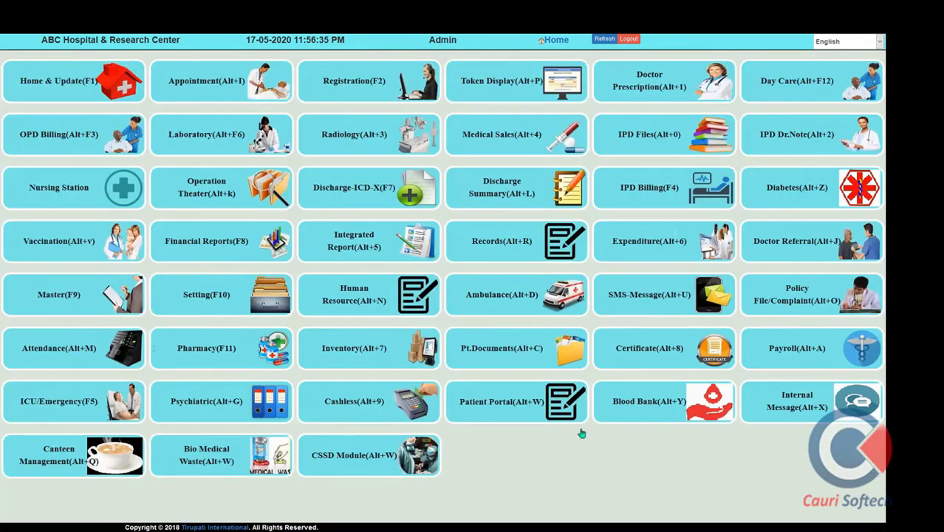
pyautogui.click(323, 467)
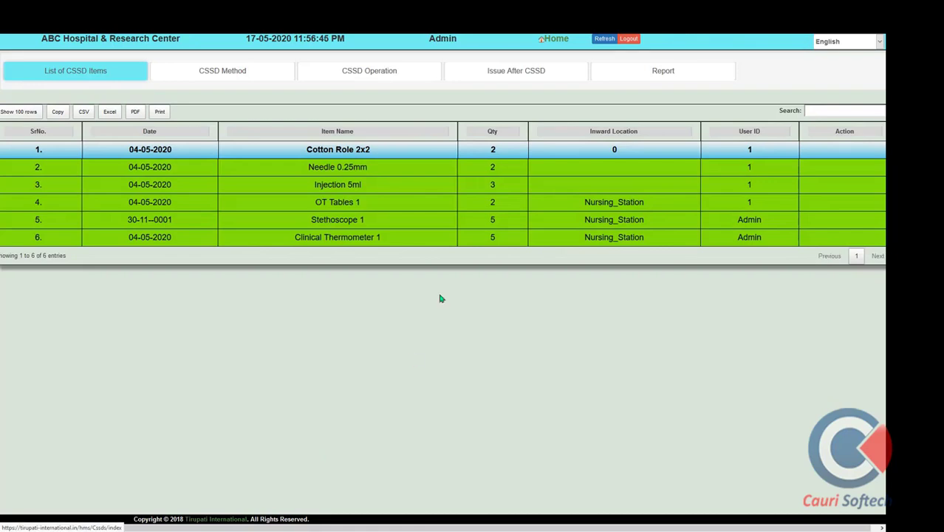
pyautogui.click(266, 79)
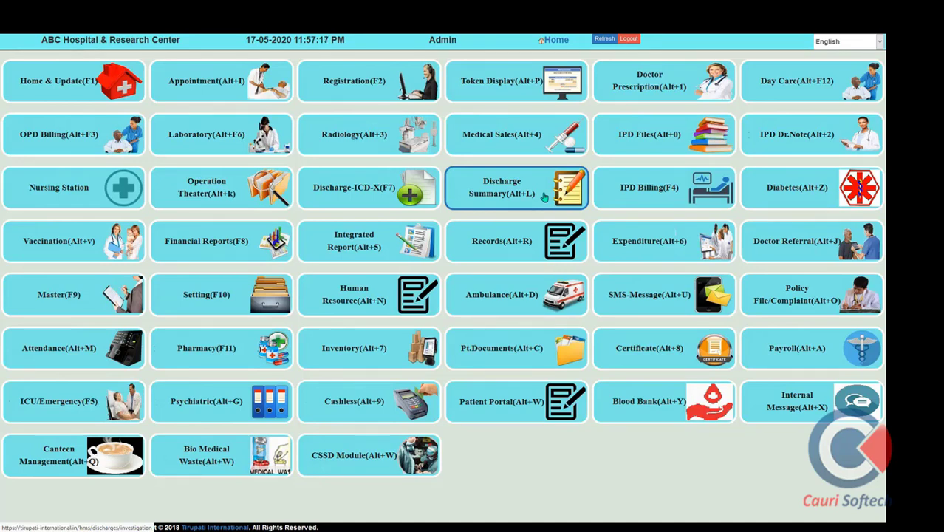
# Close the final invoice PDF and switch to the Tirupati Software Infotech Word brochure
pyautogui.click(544, 196)
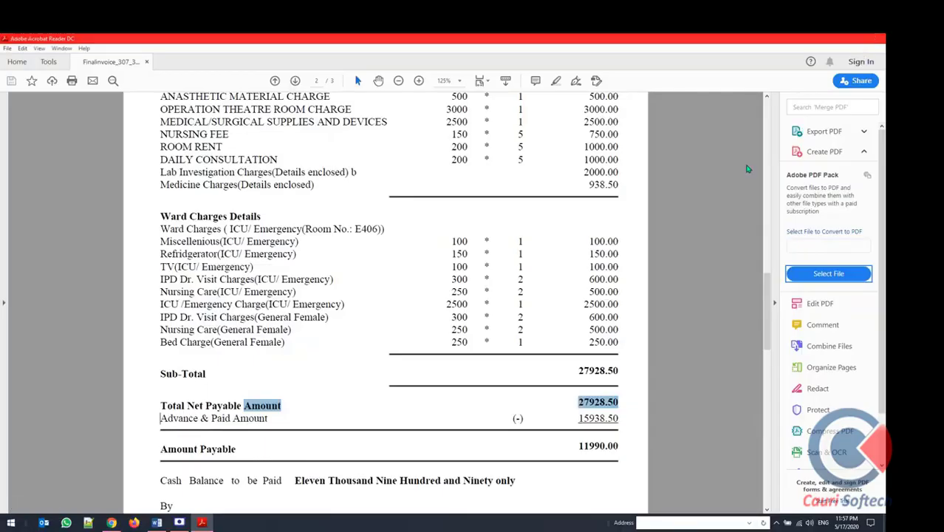
pyautogui.click(874, 37)
pyautogui.hotkey('alt', 'Tab')
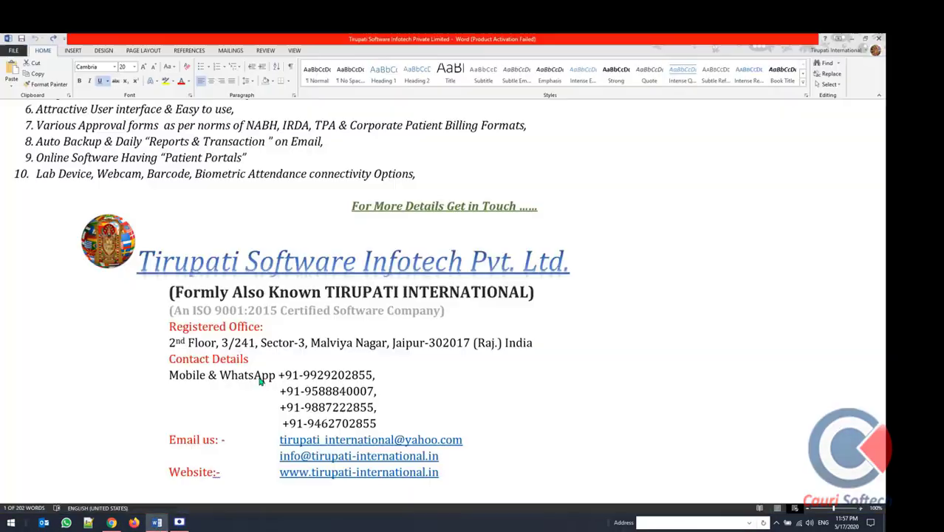
# Deselect the contact details, then bring Screen Recorder forward and maximize it
pyautogui.click(352, 375)
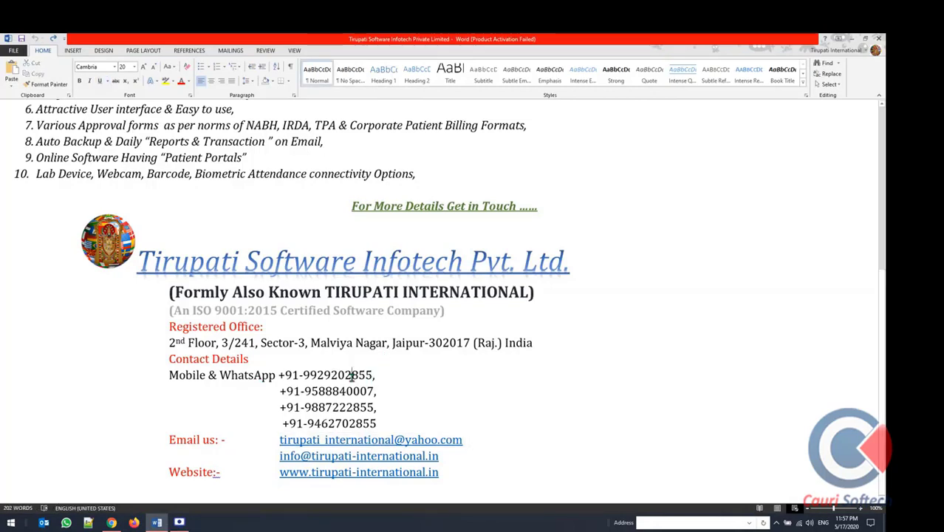
pyautogui.moveTo(179, 522)
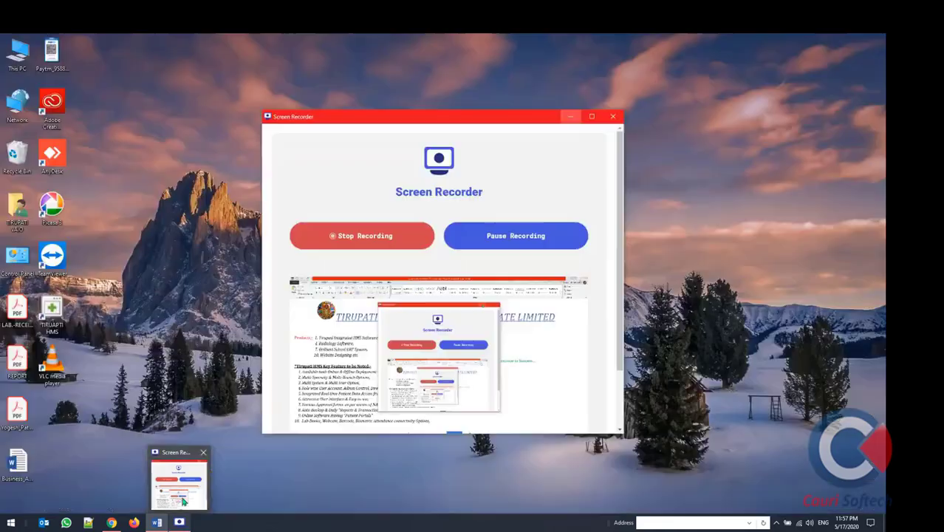
pyautogui.click(179, 481)
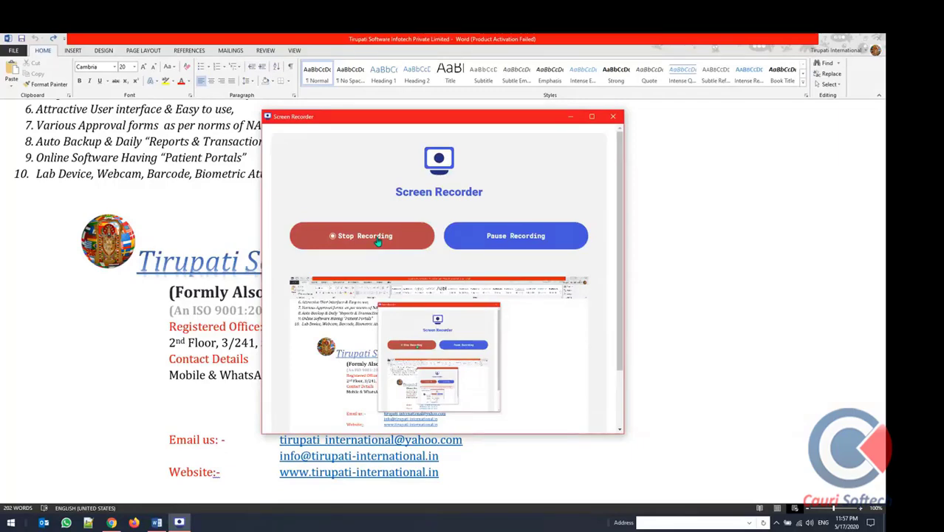
pyautogui.click(592, 116)
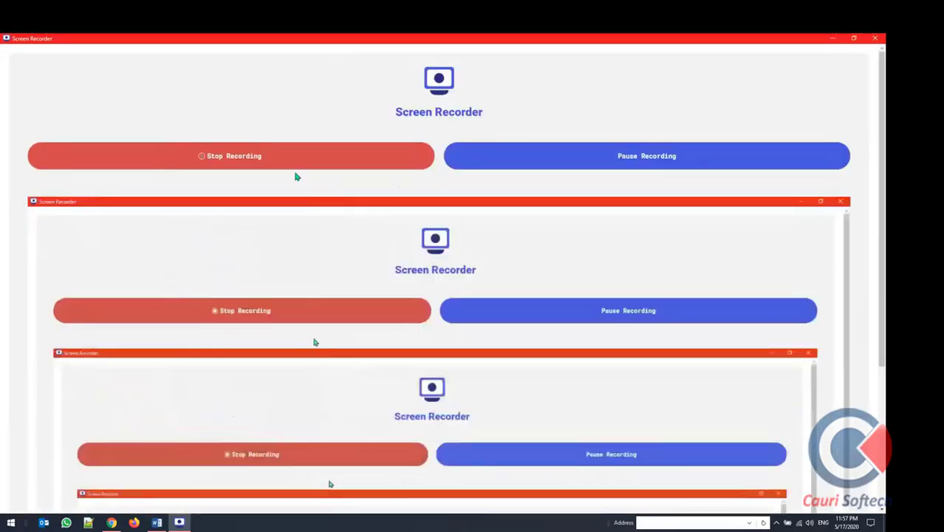